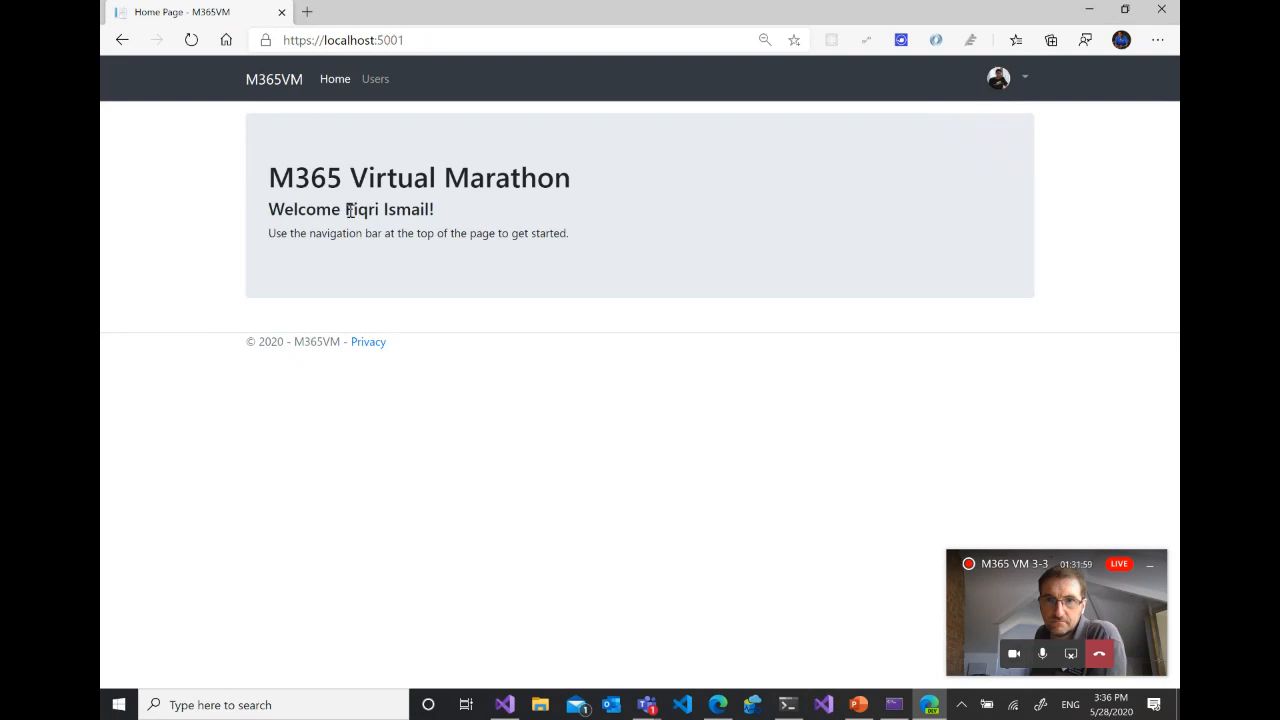
- Review the welcome text and the Users page of the M365VM web app, and return to its home page
left_click_drag(349, 210, 554, 208)
left_click(633, 230)
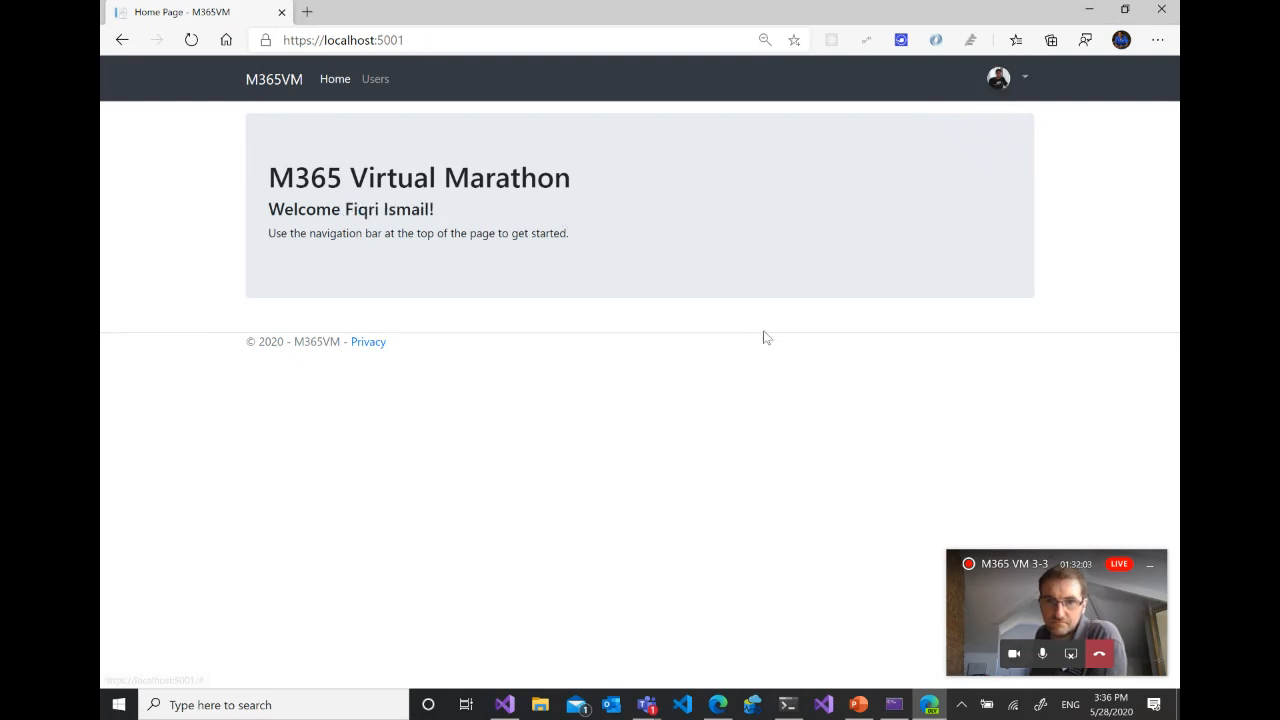
left_click(375, 80)
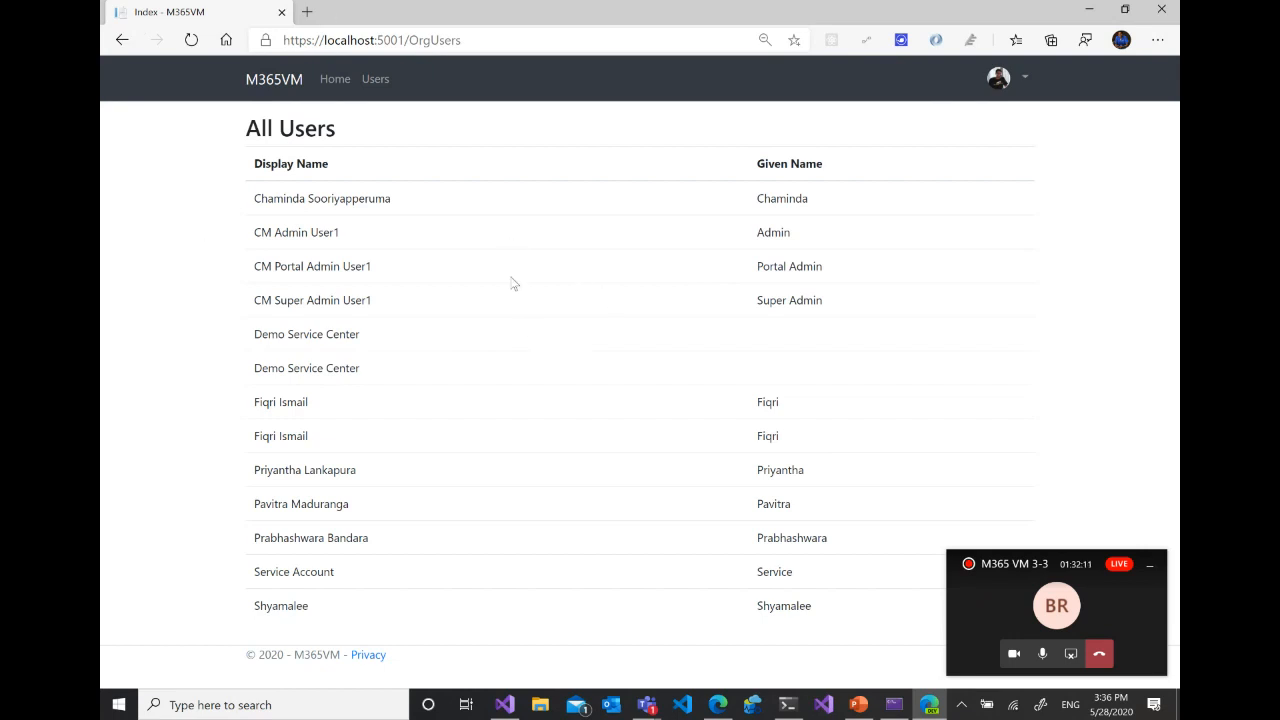
left_click(338, 81)
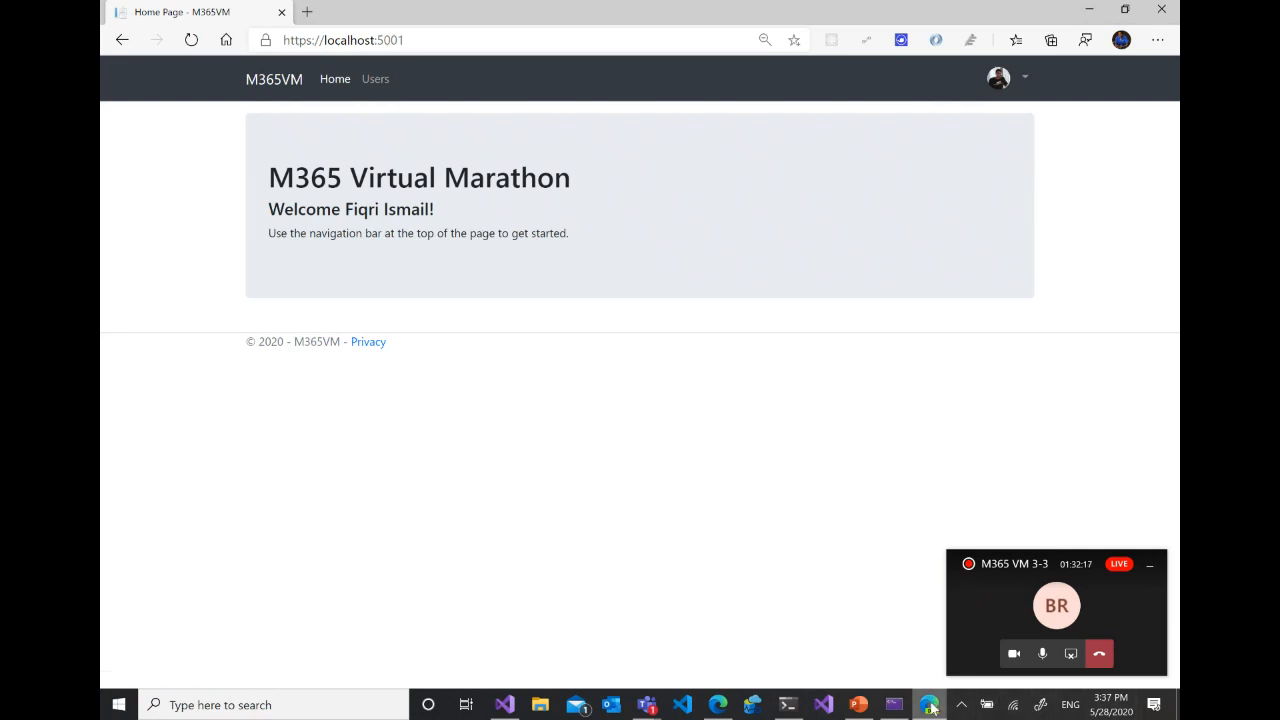
- Switch to the Power Automate flow Create User At Tenant and run it as a test with the trigger action performed manually
mouse_move(720, 706)
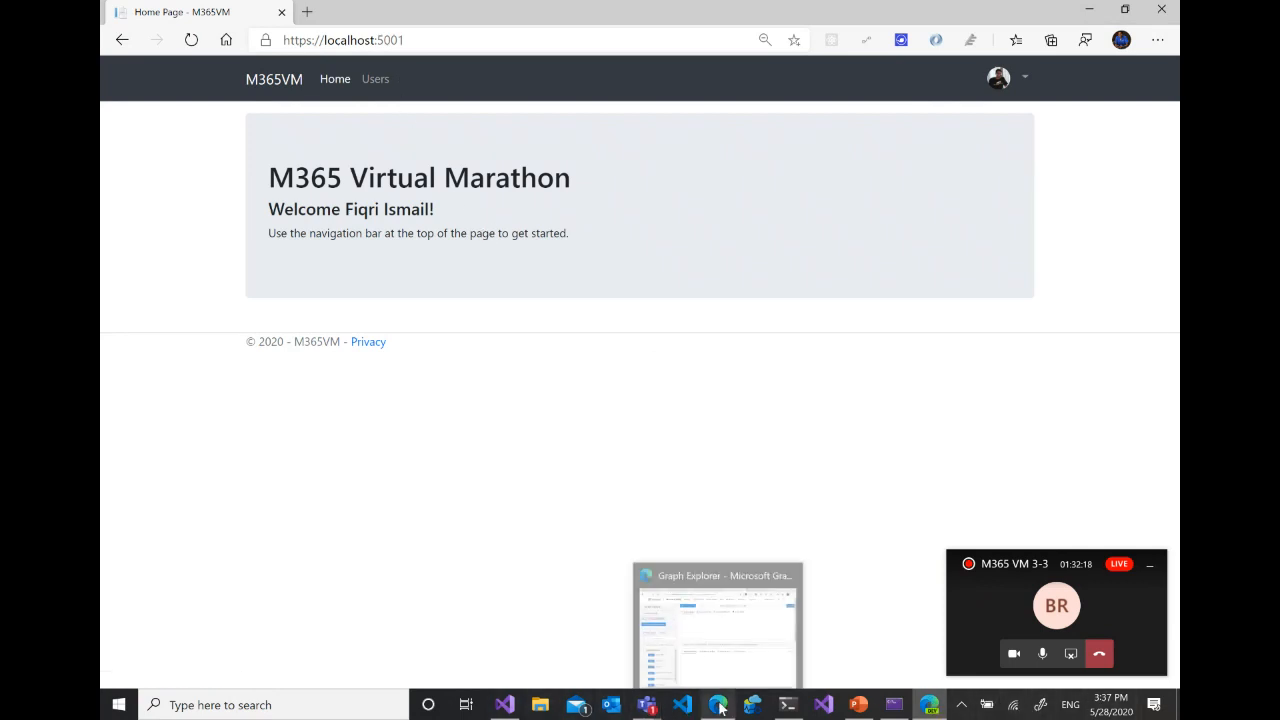
left_click(726, 644)
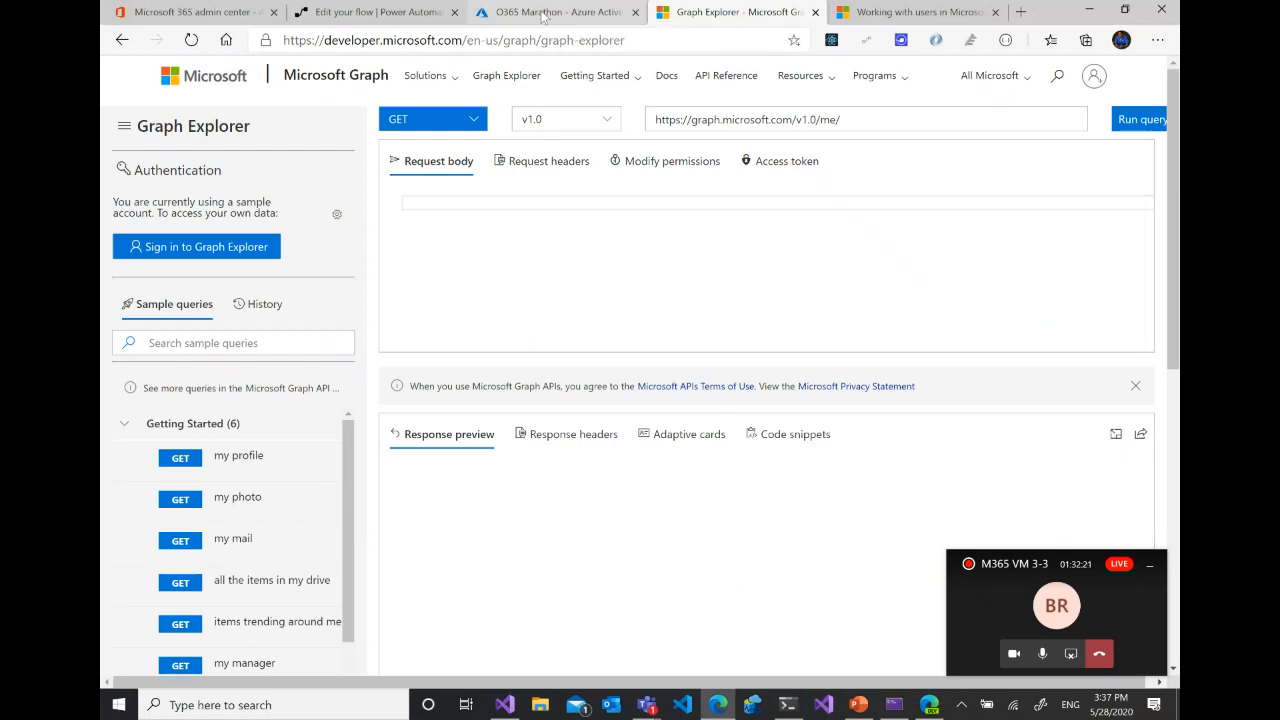
left_click(543, 13)
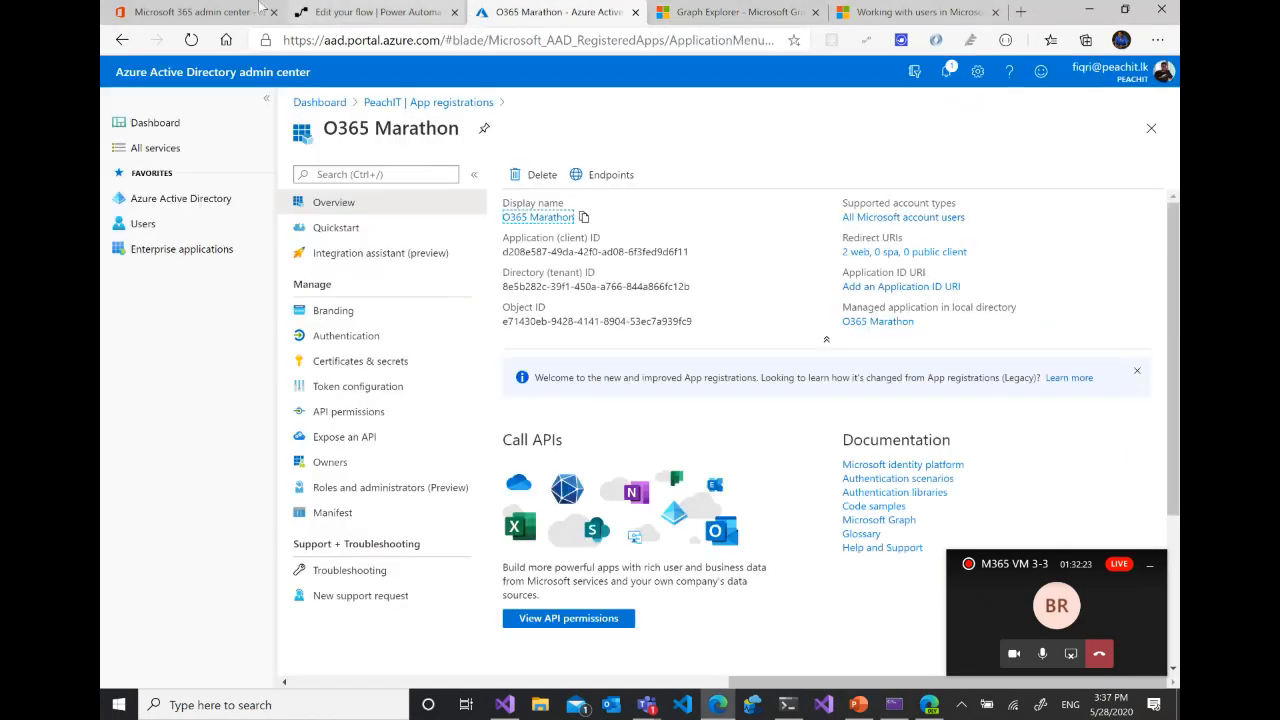
left_click(344, 13)
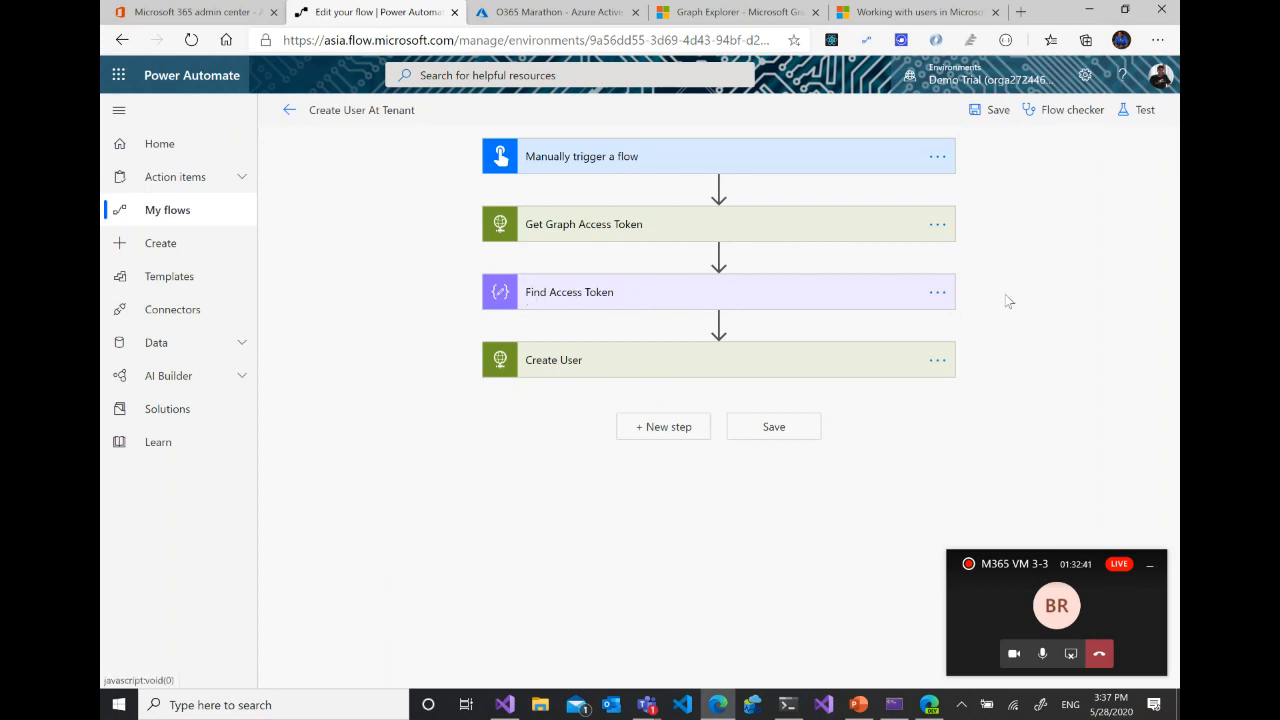
left_click(1138, 112)
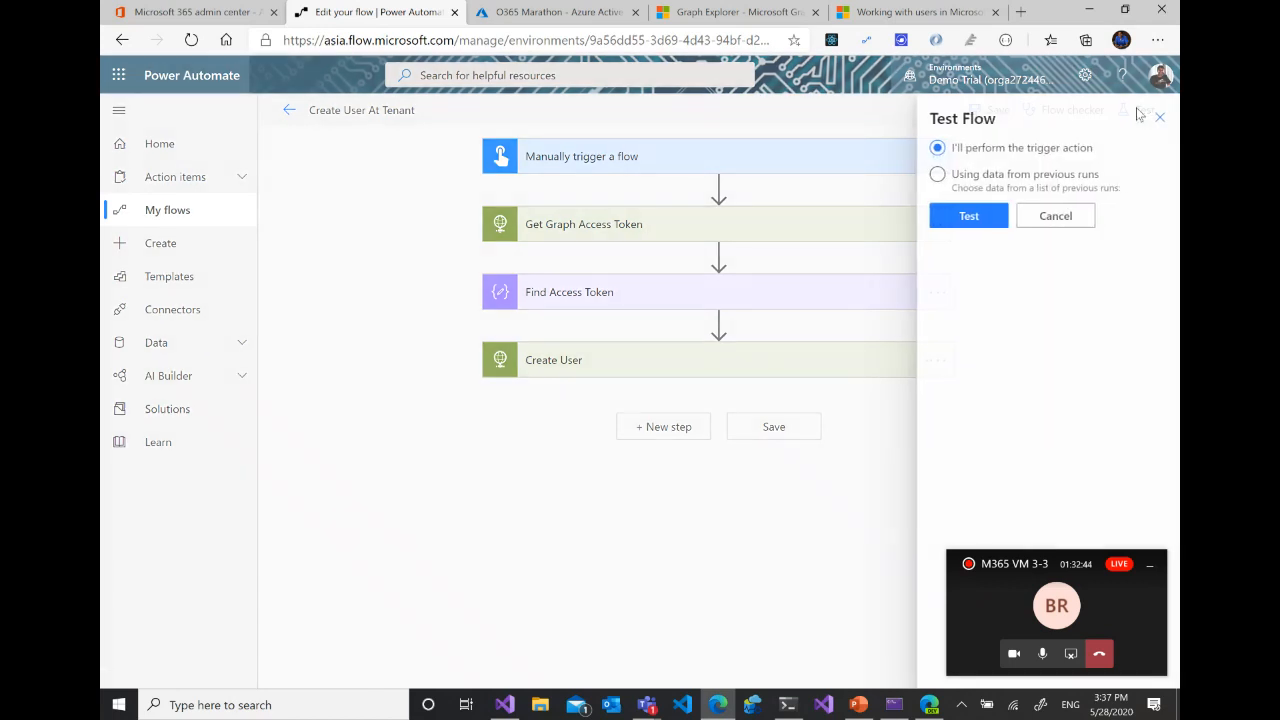
left_click(966, 214)
left_click(1147, 566)
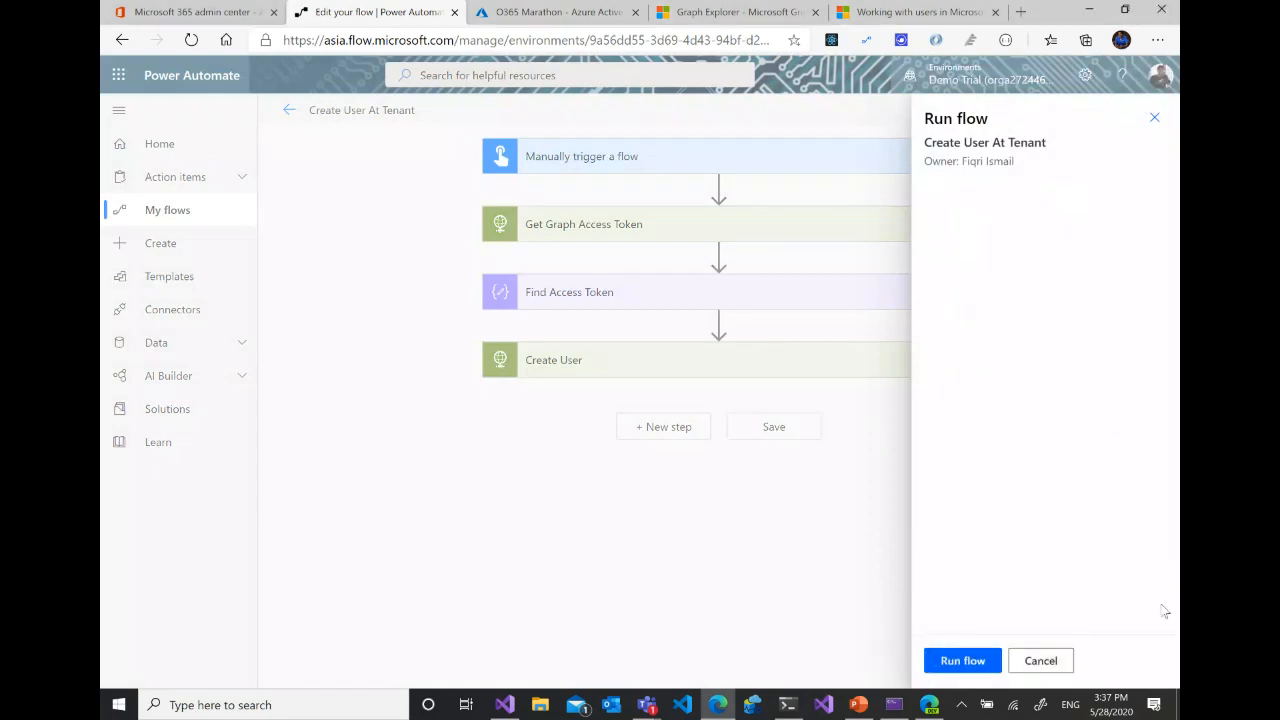
left_click(962, 661)
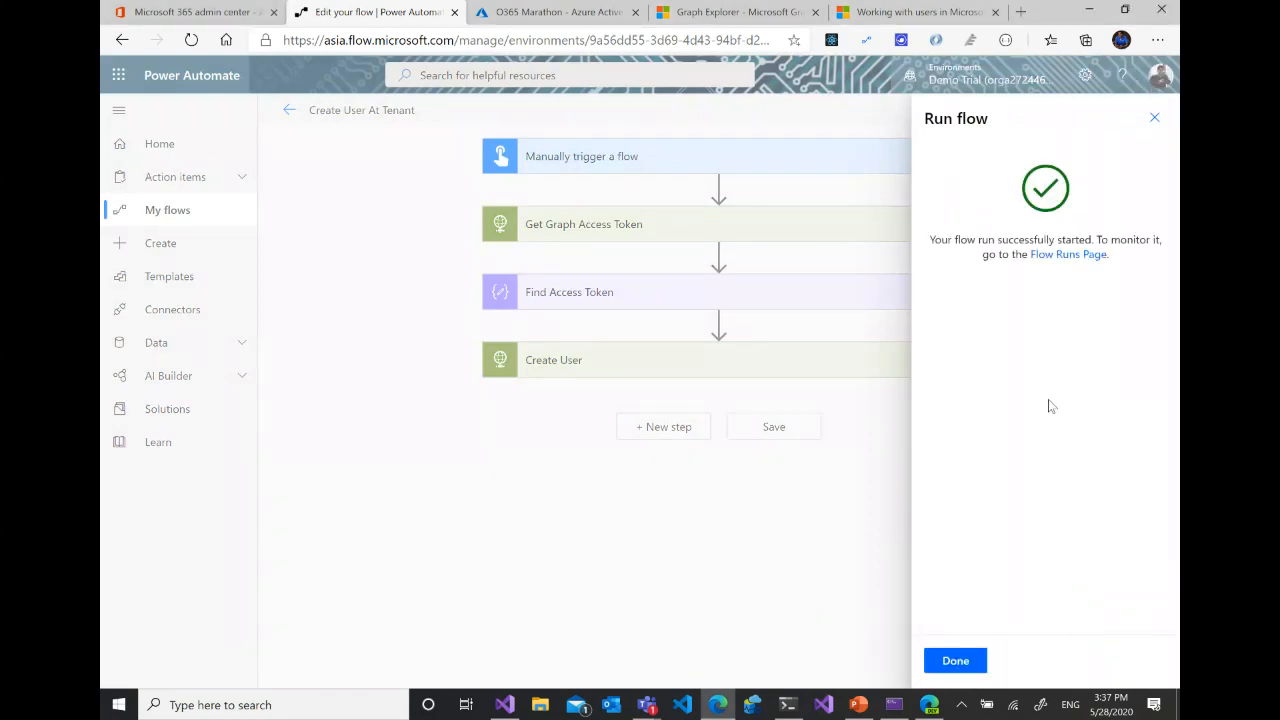
left_click(980, 662)
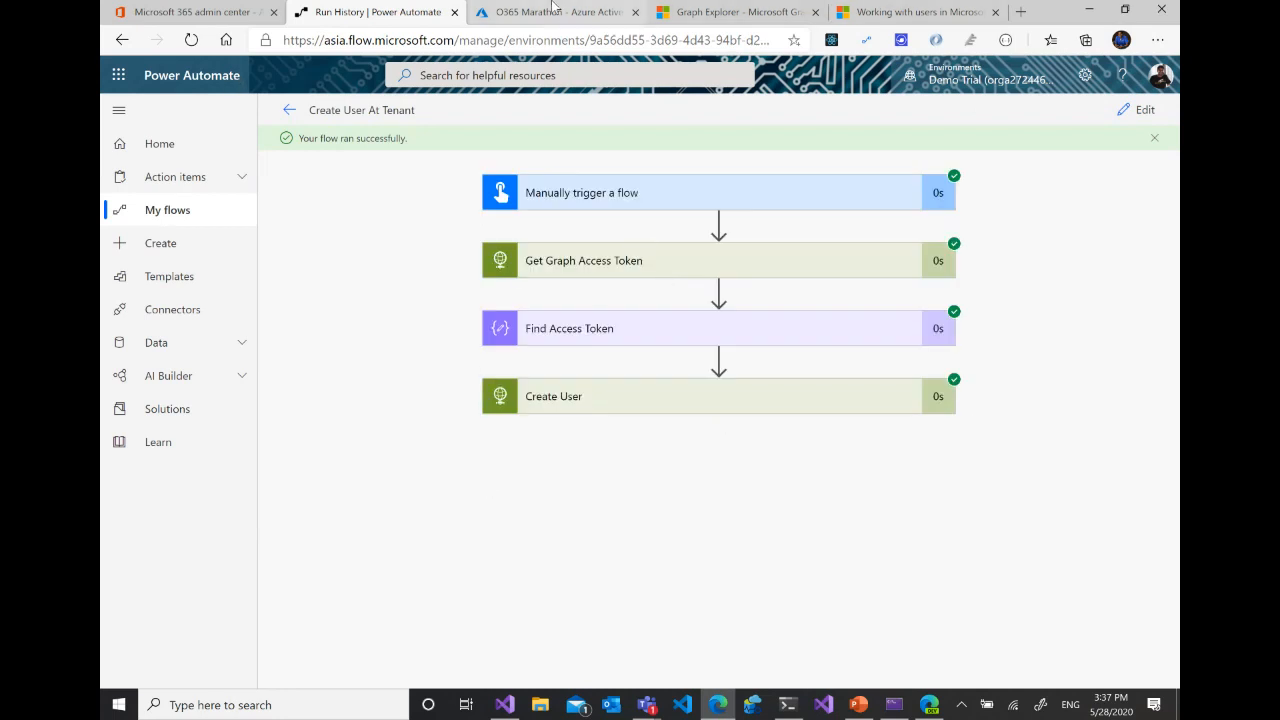
- Switch back to the M365VM web app, open its Users page and reload the list to check for the new user
left_click(929, 705)
left_click(384, 79)
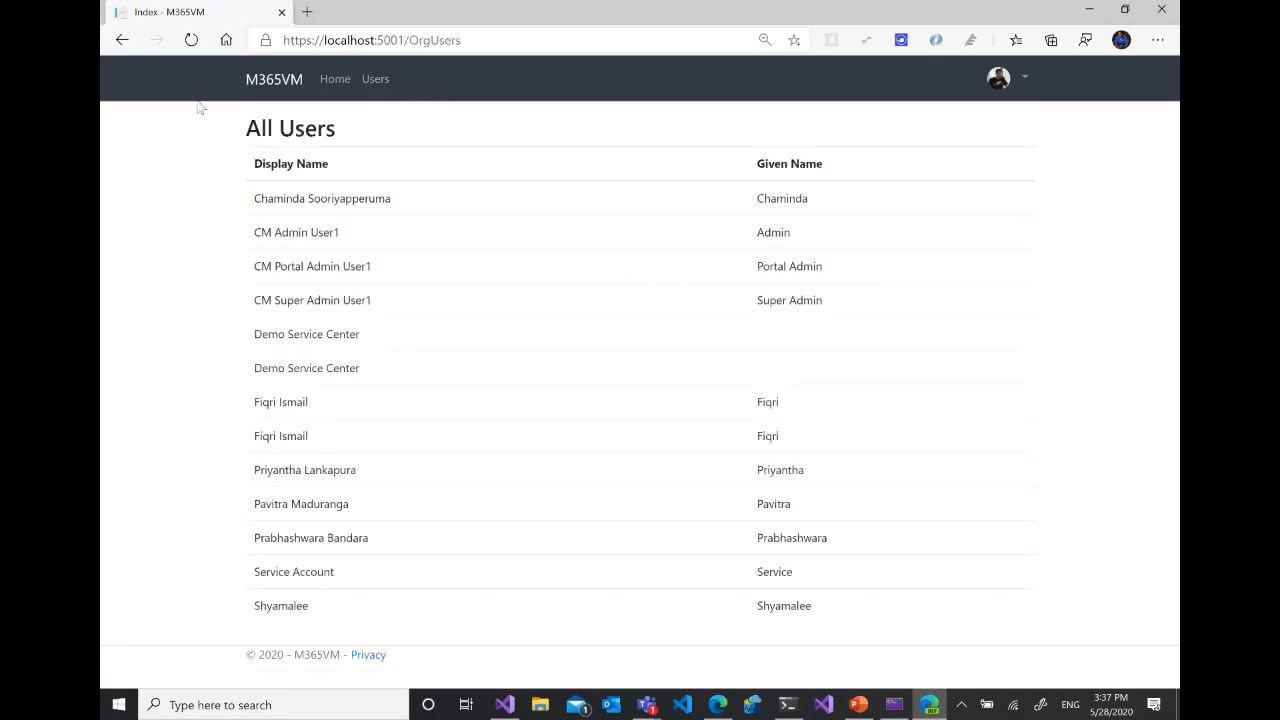
left_click(191, 42)
left_click(187, 42)
left_click(192, 44)
- Check the user list in the Microsoft 365 admin center for the account created by the flow
left_click(720, 705)
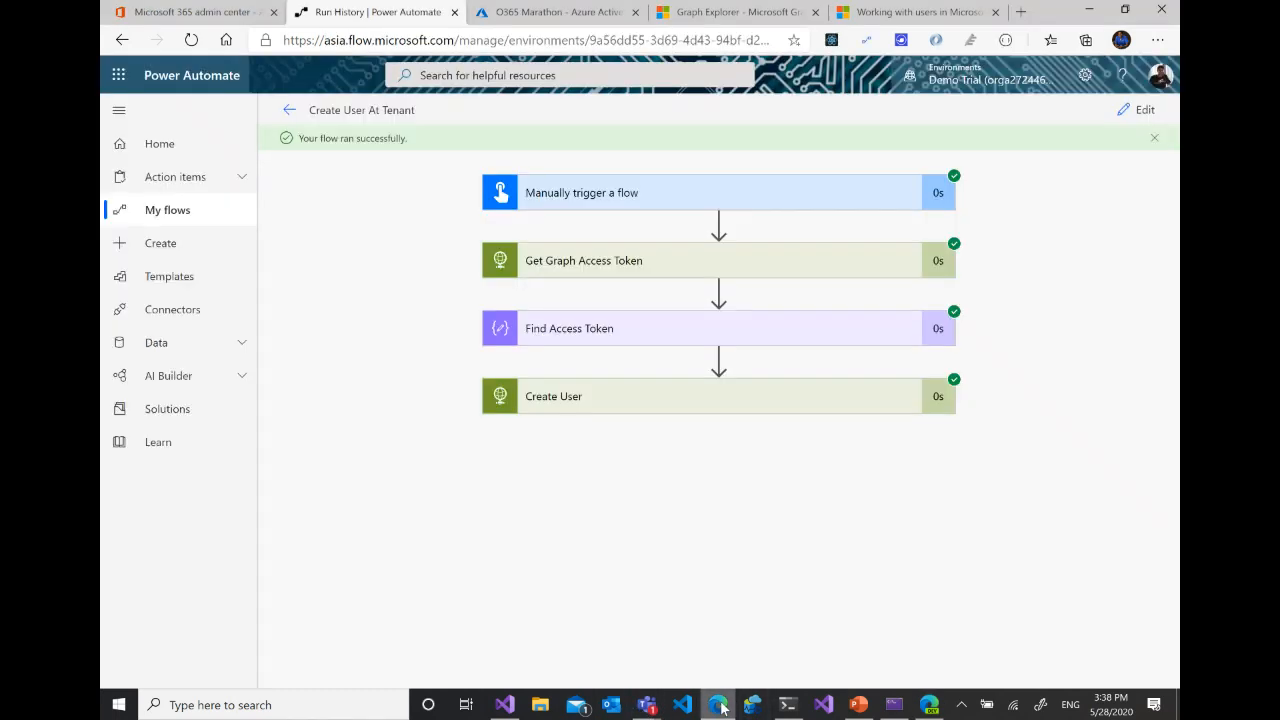
left_click(558, 16)
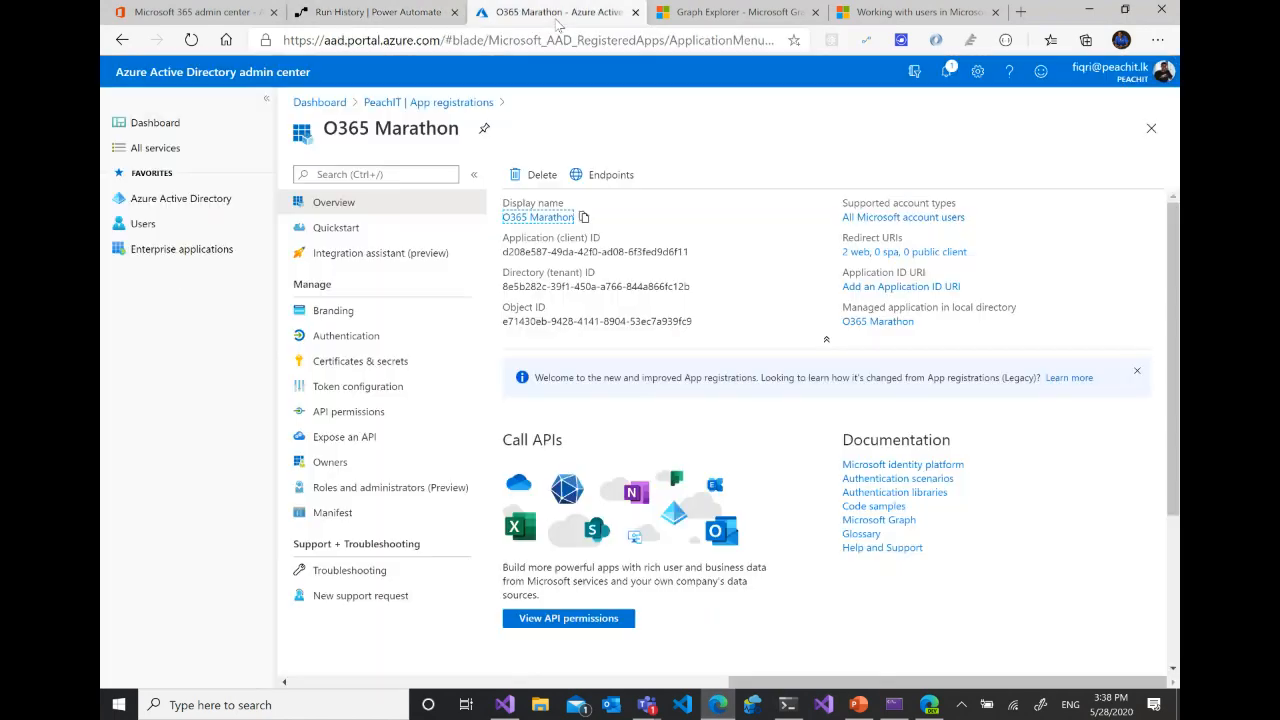
left_click(706, 16)
left_click(238, 14)
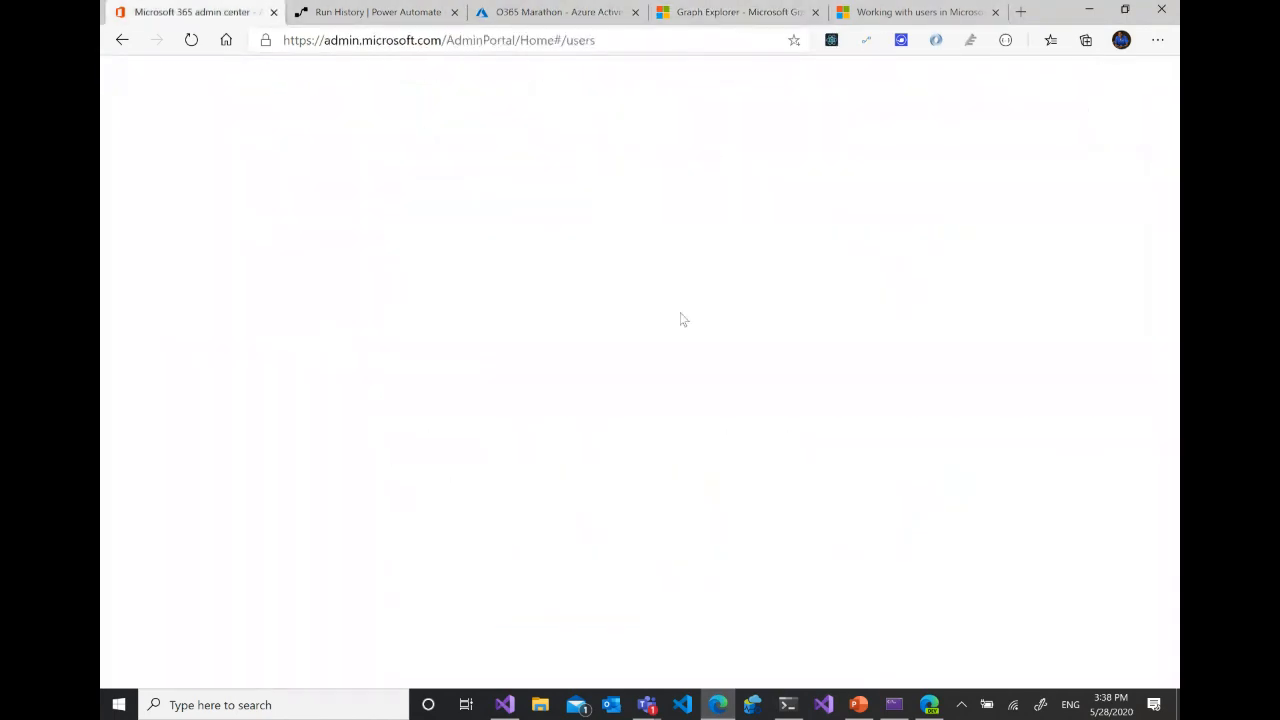
scroll(752, 474, "down", 5)
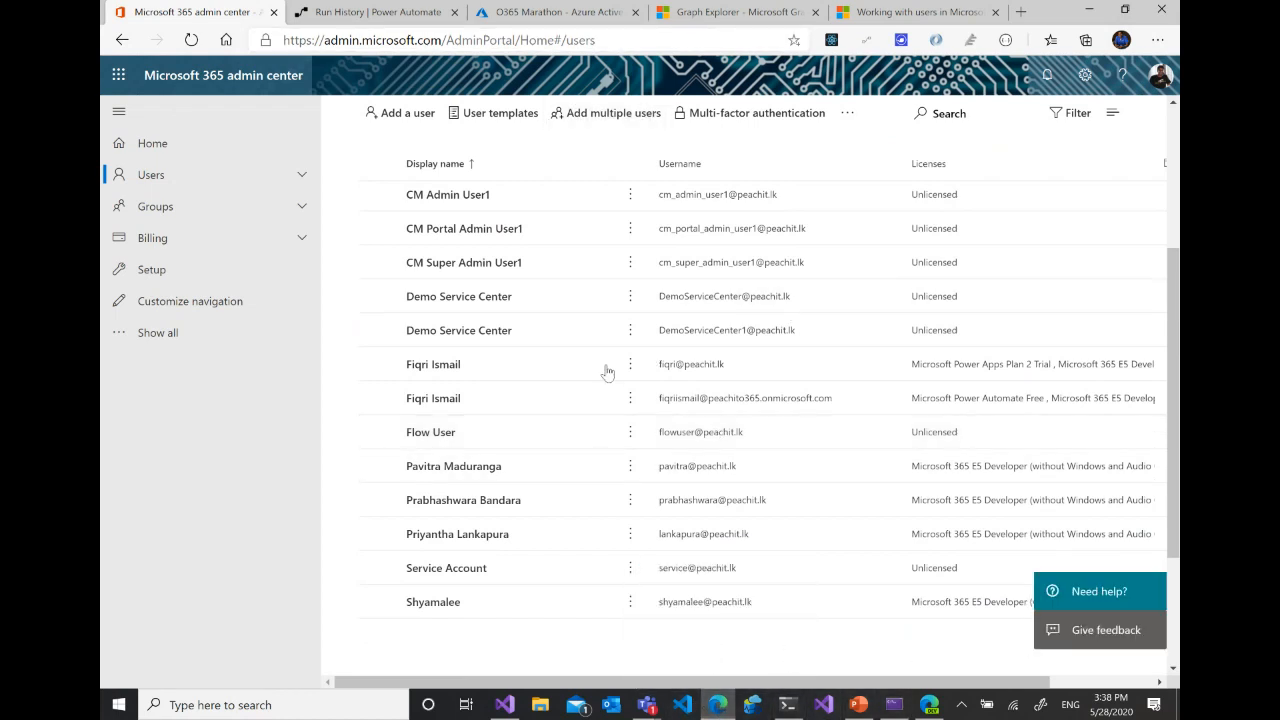
- Return to the M365VM web app, reload it and reopen the Users page from Home to recheck the list
left_click(929, 704)
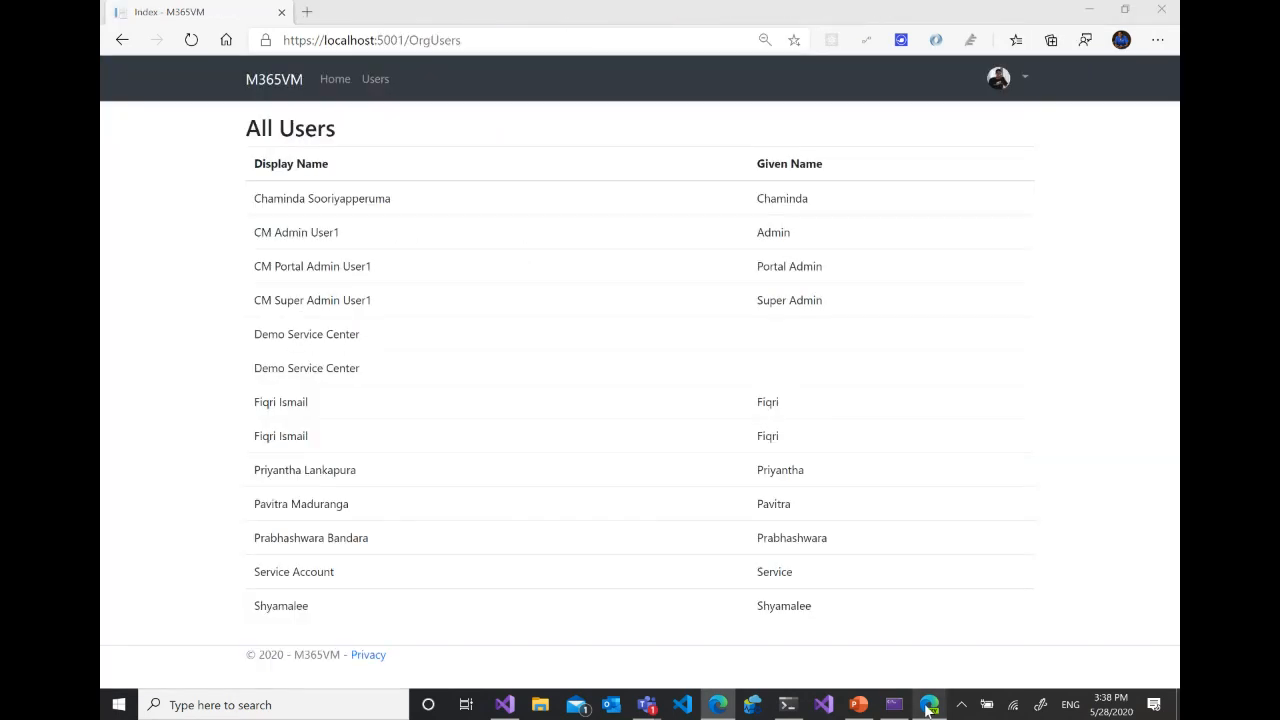
left_click(195, 50)
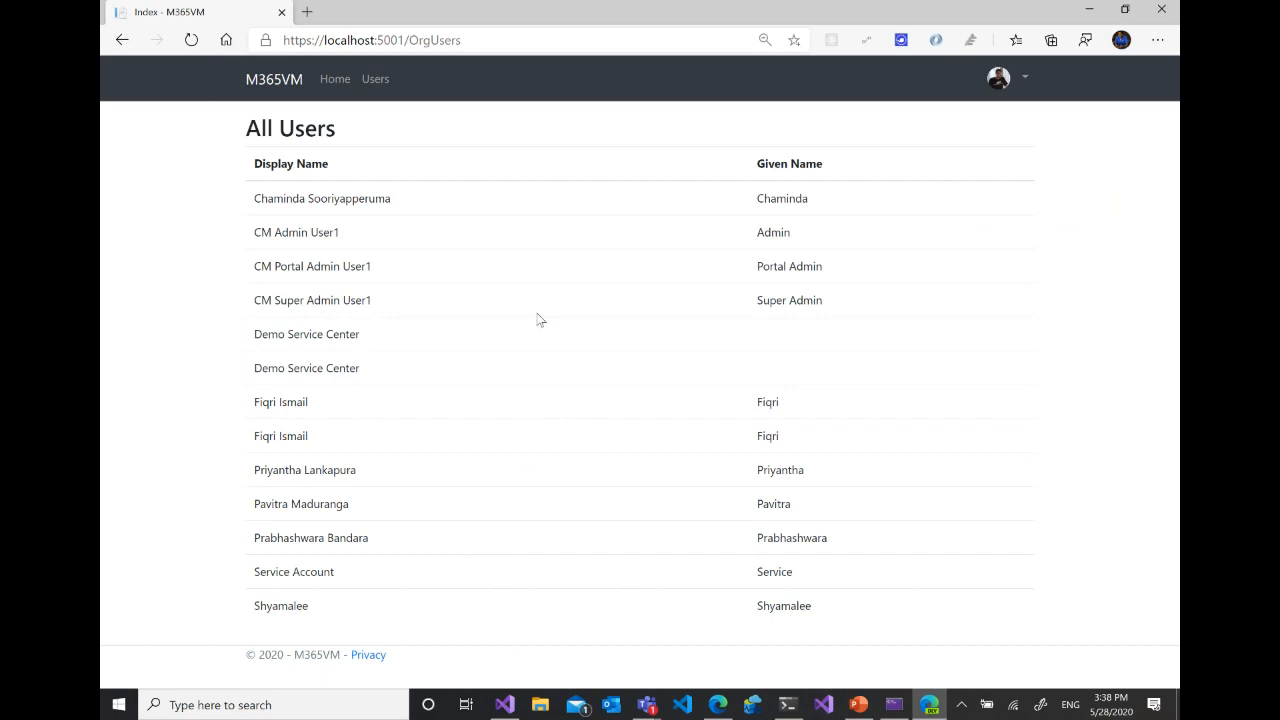
left_click(335, 80)
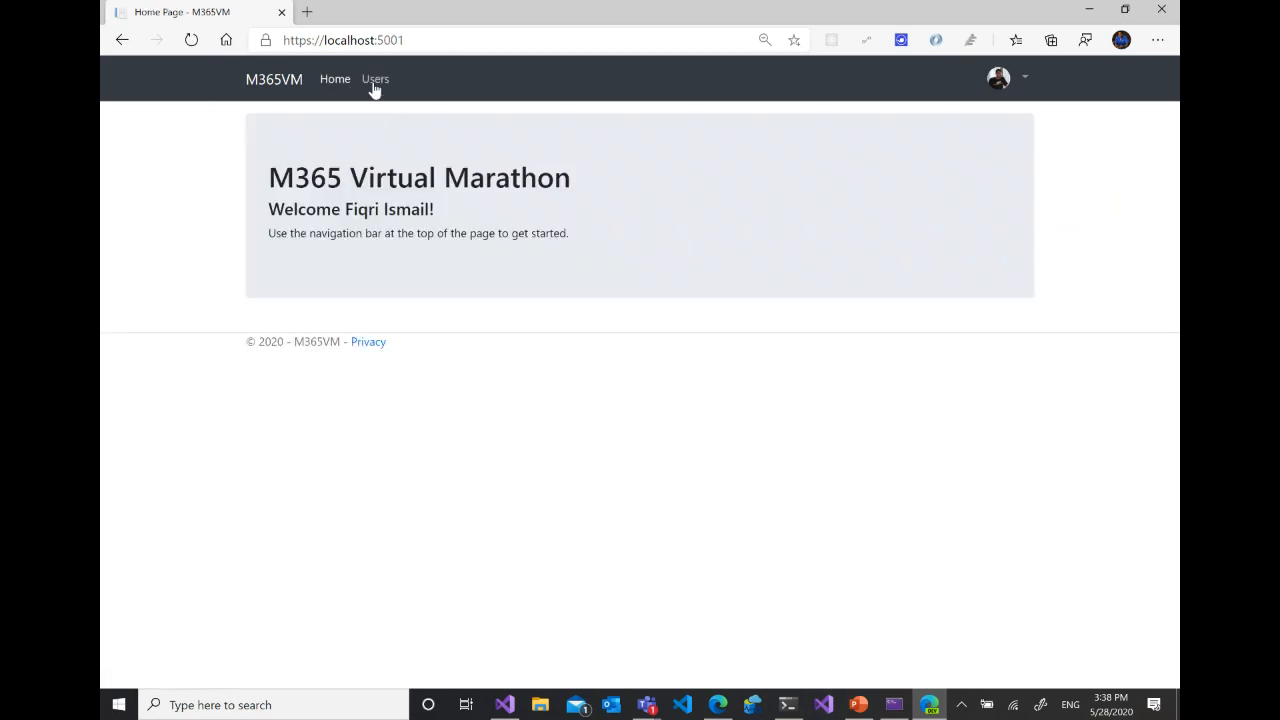
left_click(376, 87)
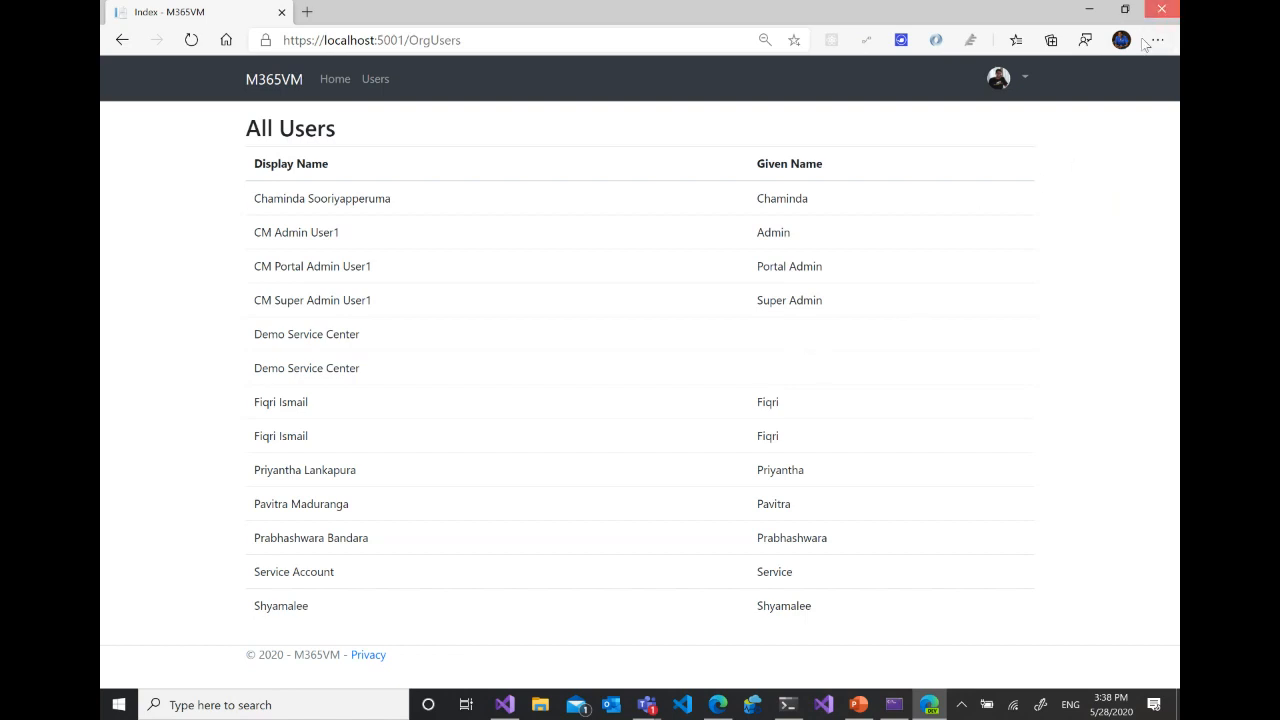
- Close the web app, relaunch GraphDemo from Visual Studio with a fresh sign-in, and highlight Flow User on the Users page
left_click(1161, 9)
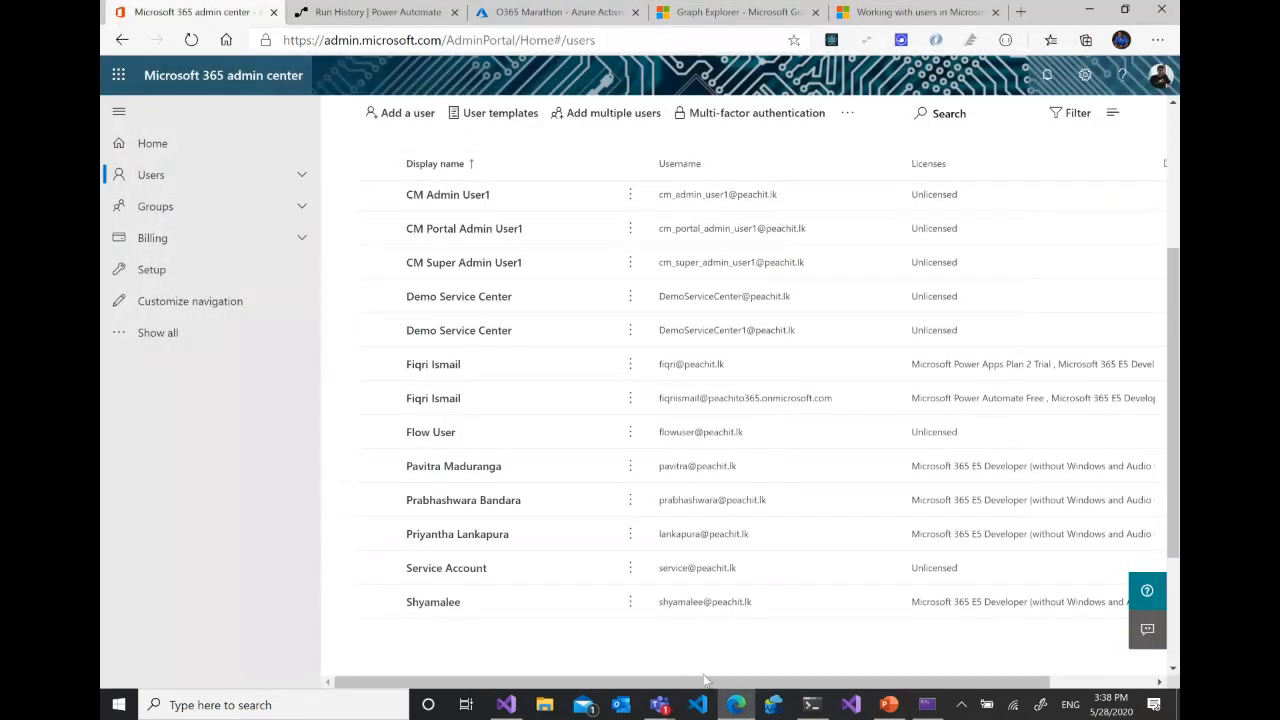
left_click(507, 705)
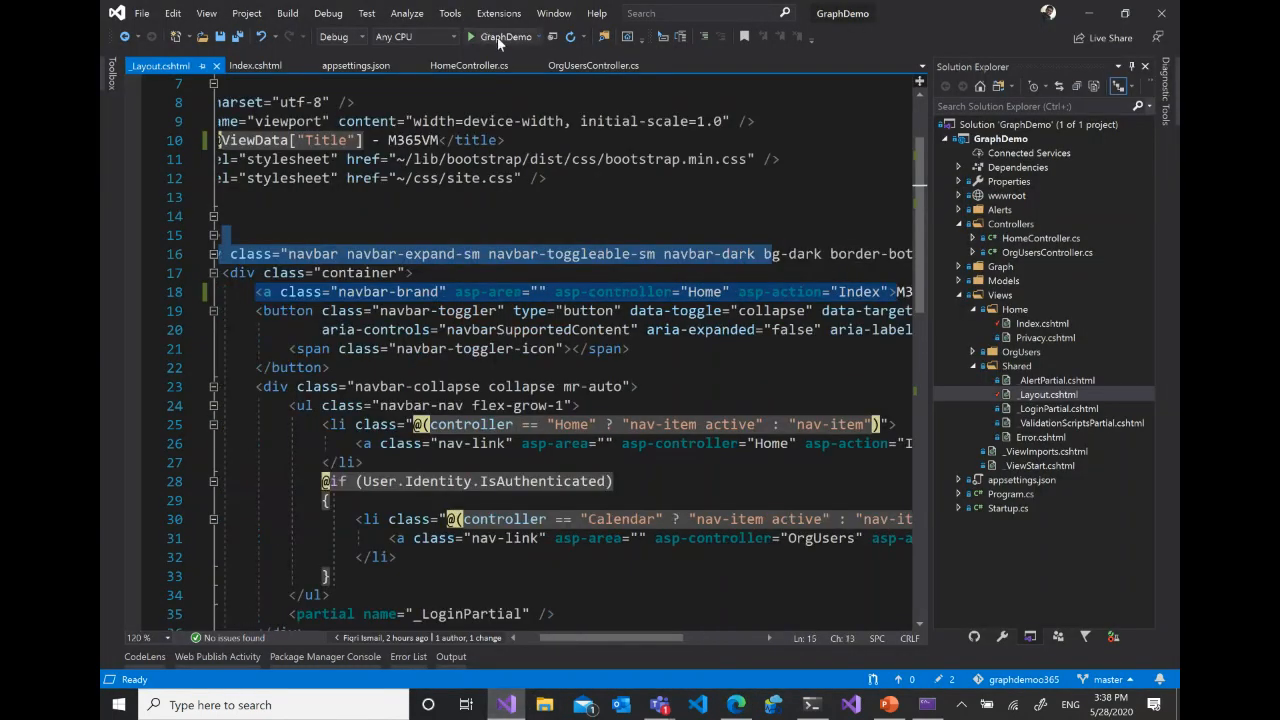
left_click(490, 36)
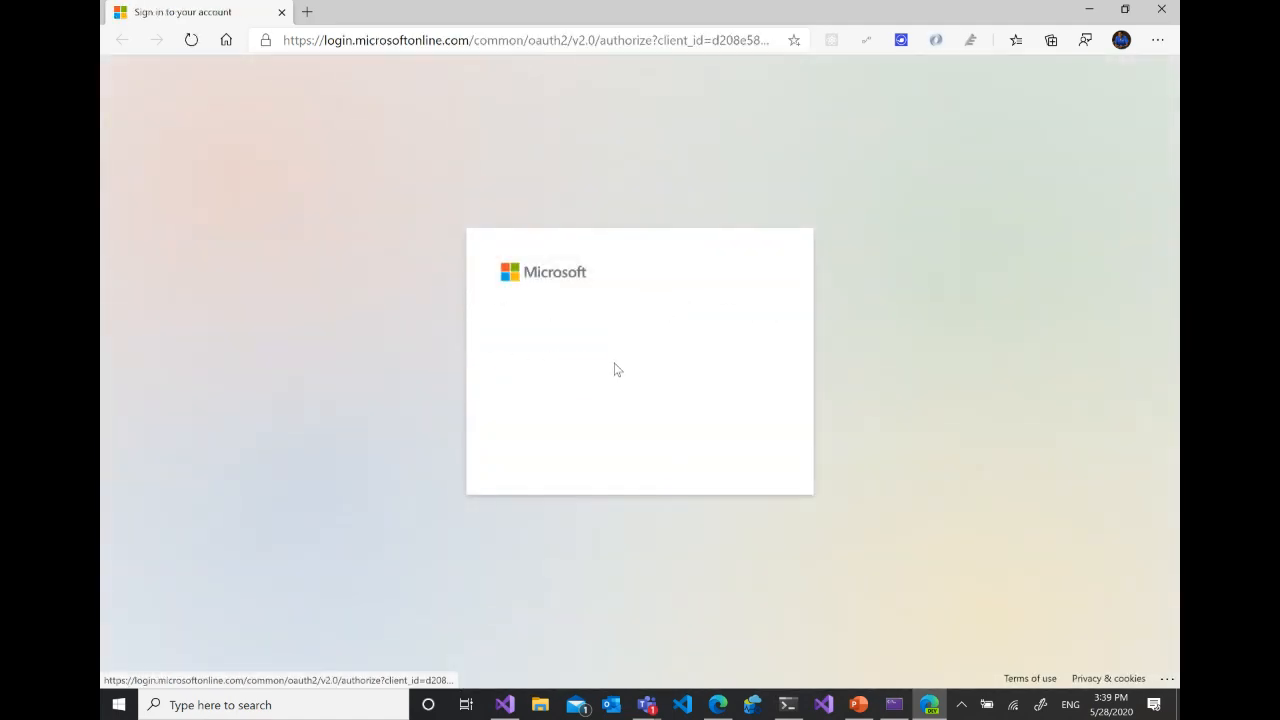
left_click(609, 367)
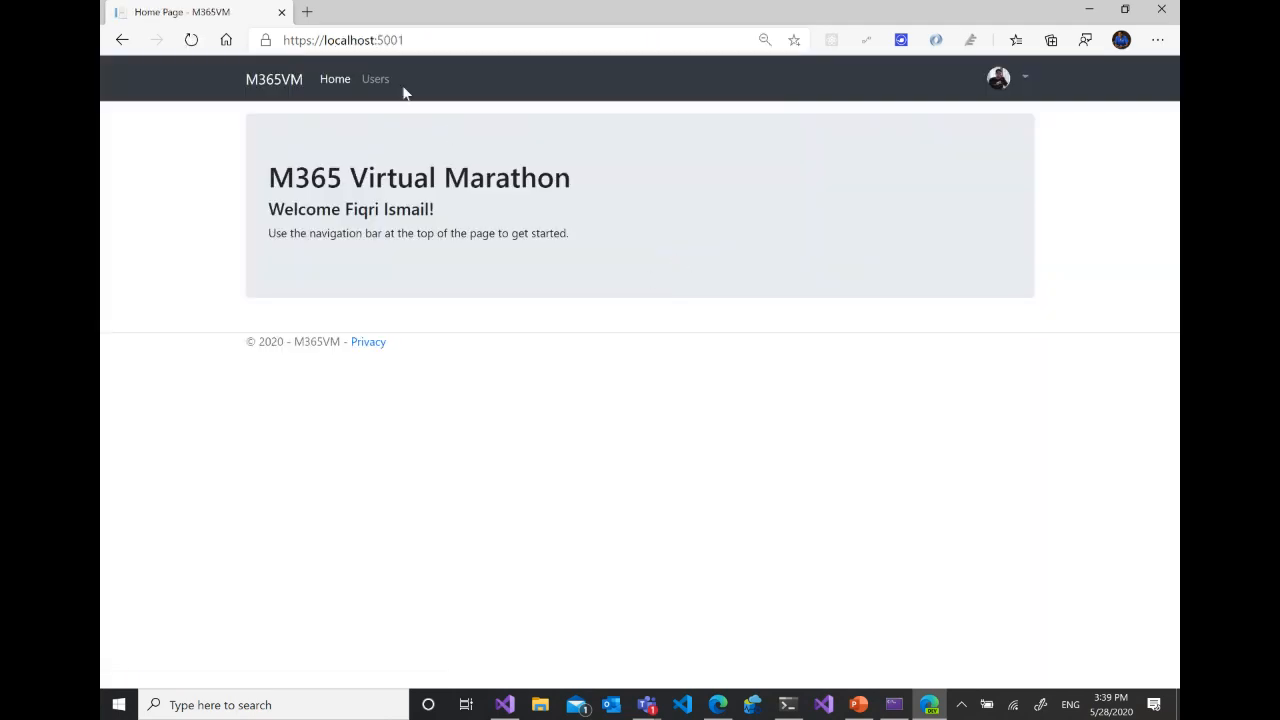
left_click(380, 79)
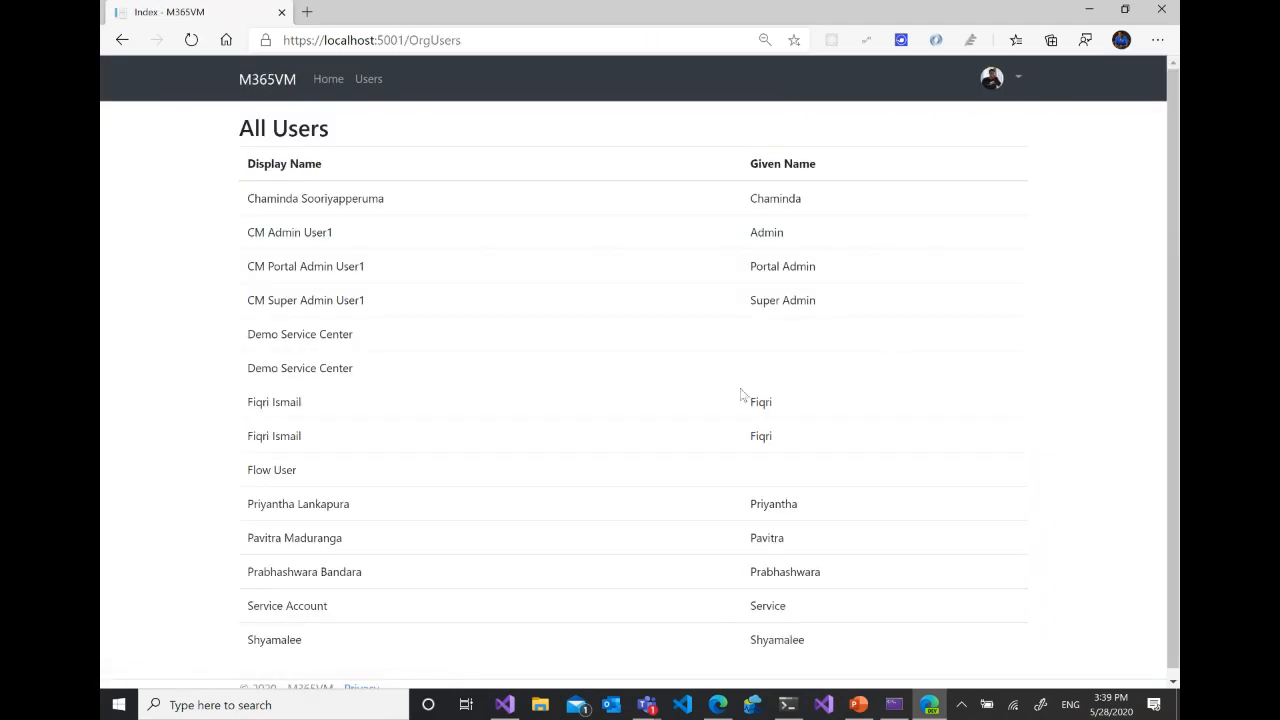
left_click_drag(247, 469, 365, 478)
- Switch to Graph Explorer in the other browser window and sign in with the organization account
left_click(725, 708)
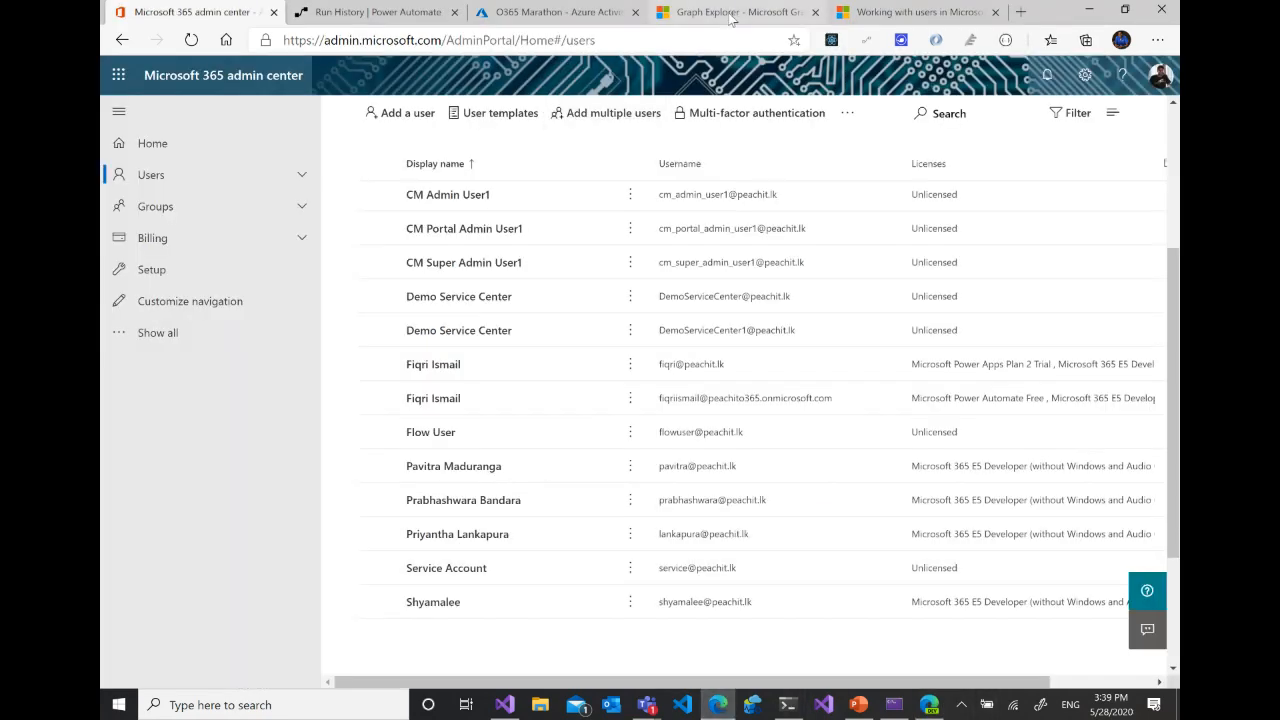
left_click(735, 12)
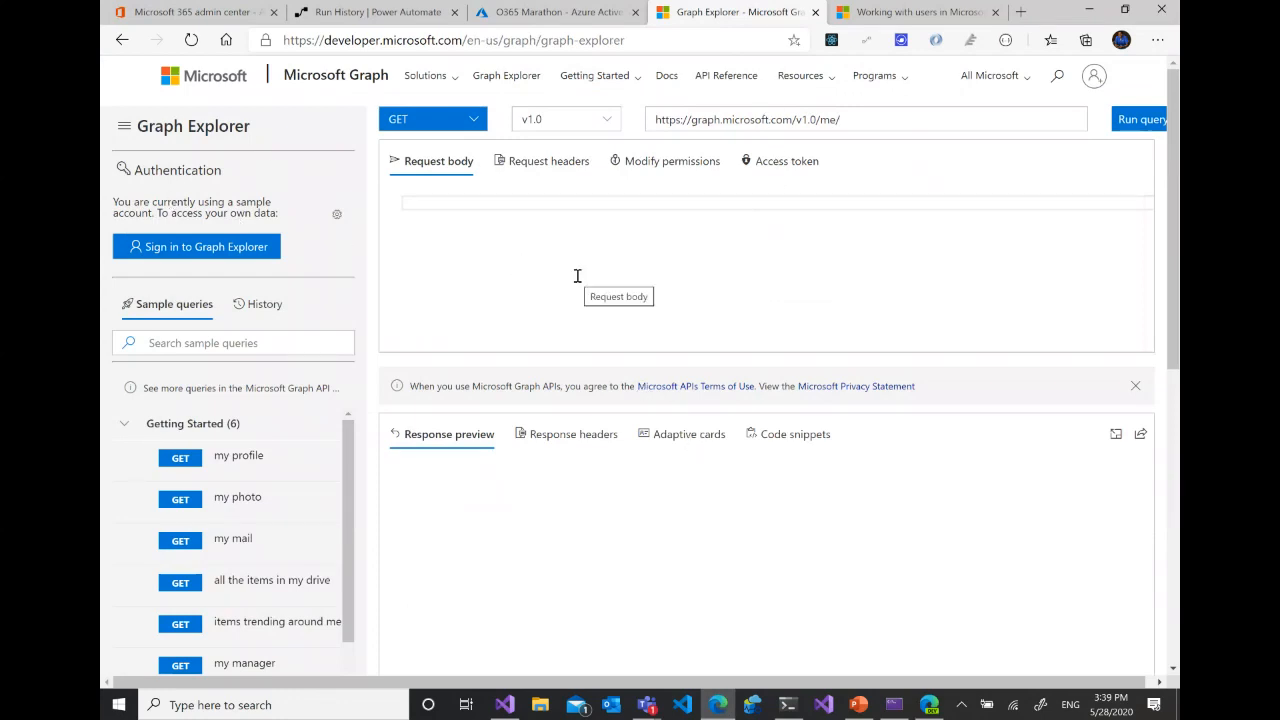
left_click(193, 254)
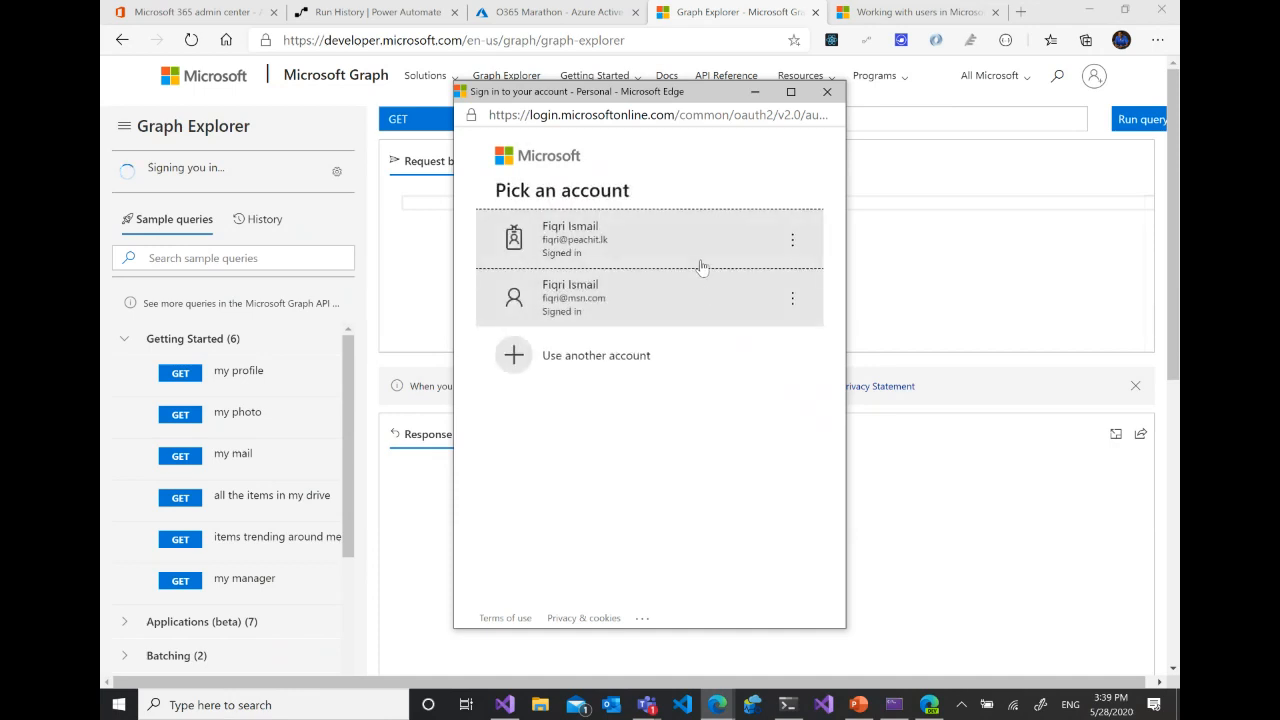
left_click(632, 236)
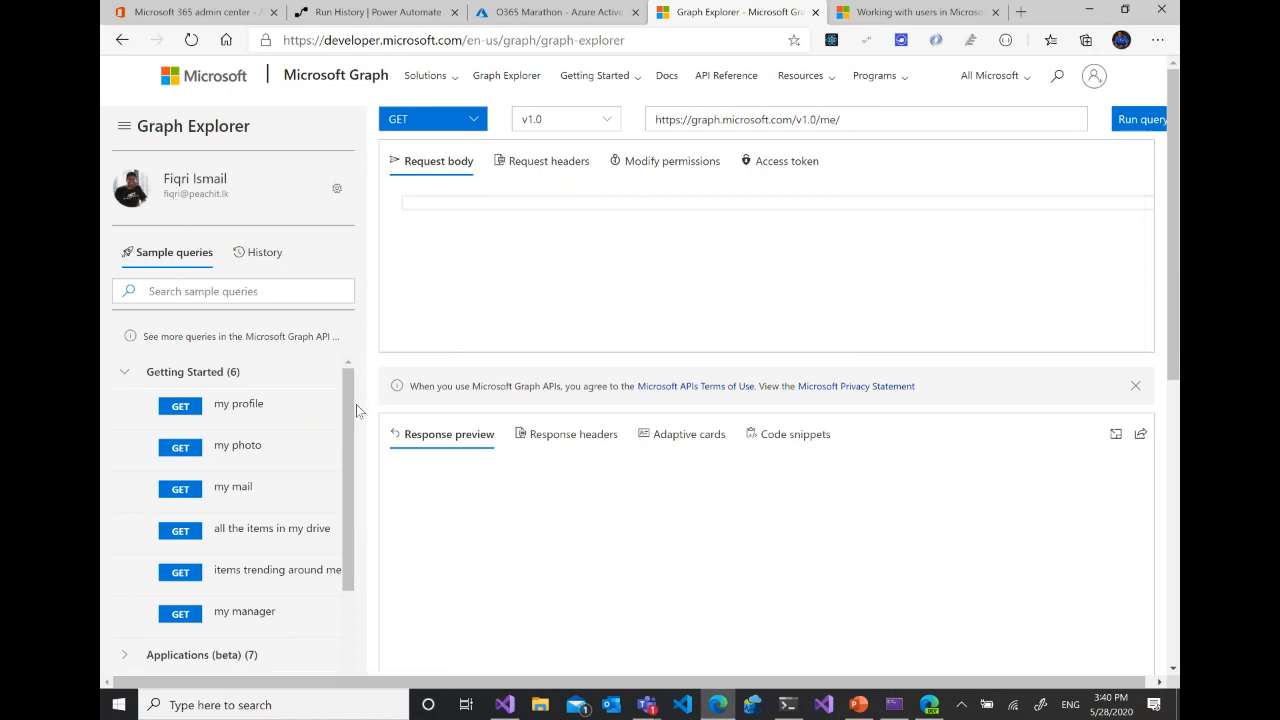
- Run the "my profile" sample query and look through the returned JSON in the response preview
scroll(350, 405, "down", 1)
scroll(350, 372, "up", 1)
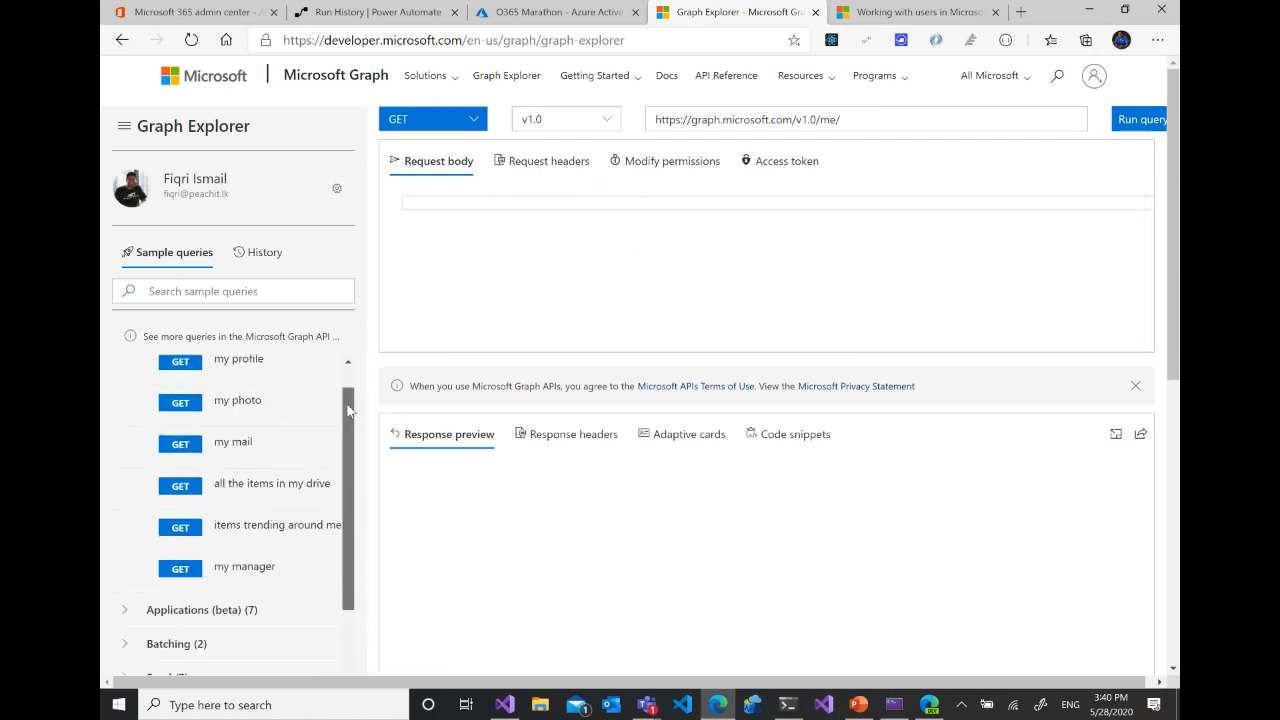
left_click(235, 406)
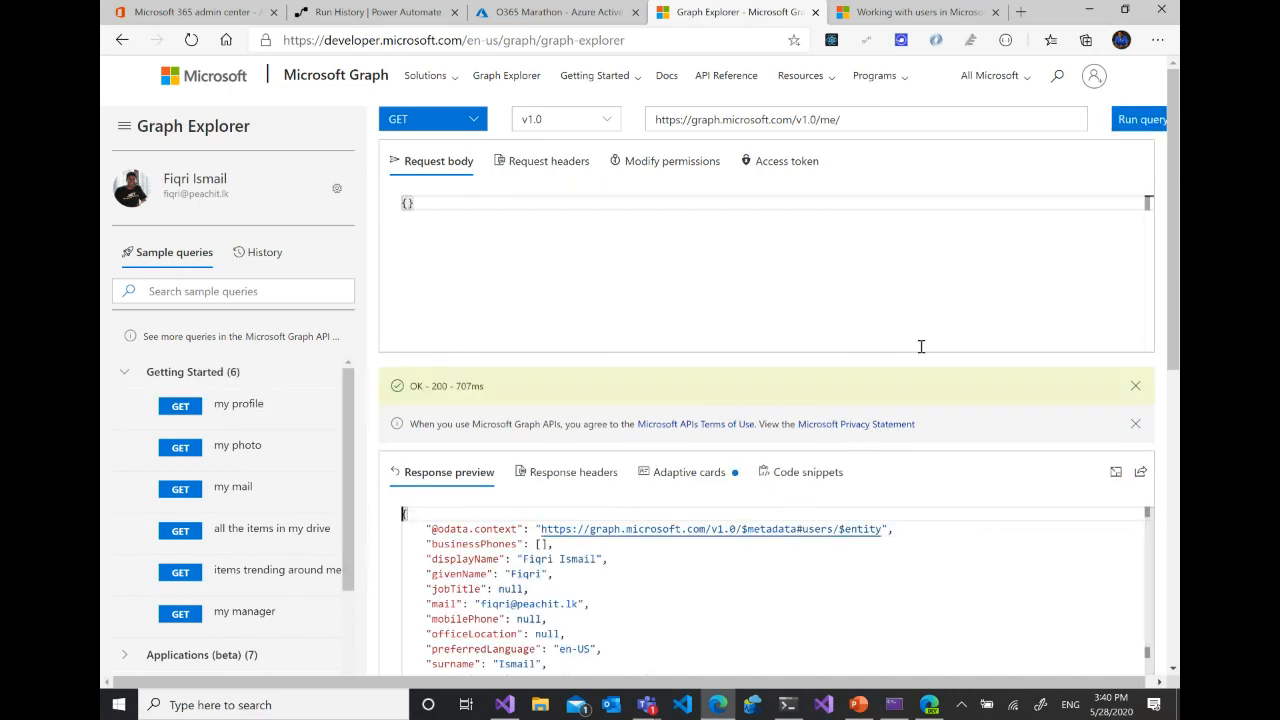
scroll(614, 585, "down", 3)
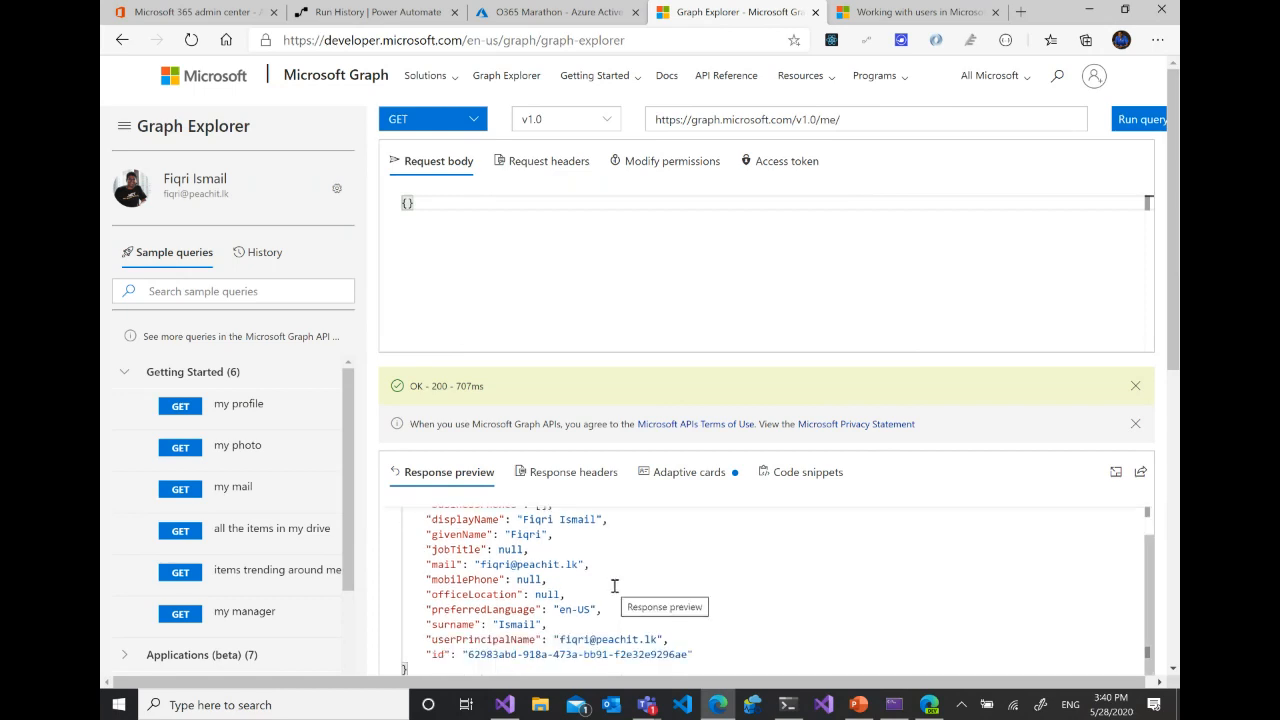
scroll(630, 570, "up", 3)
scroll(610, 575, "down", 3)
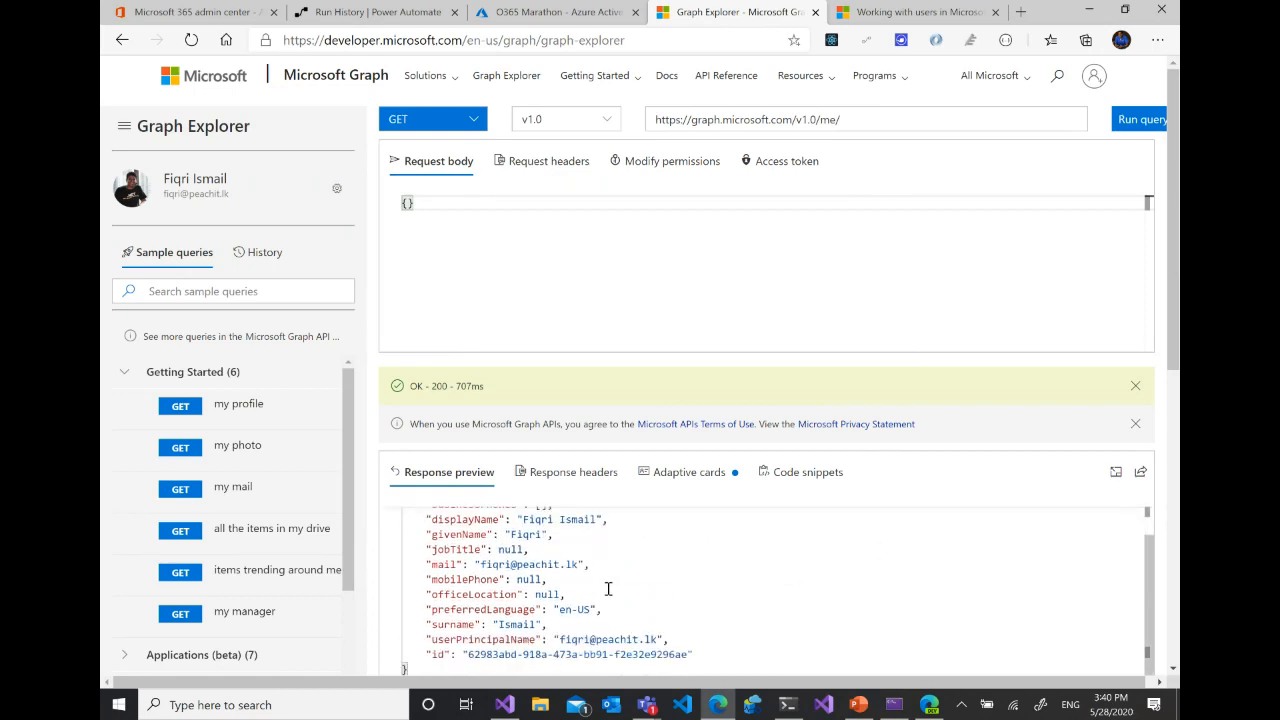
scroll(606, 575, "up", 3)
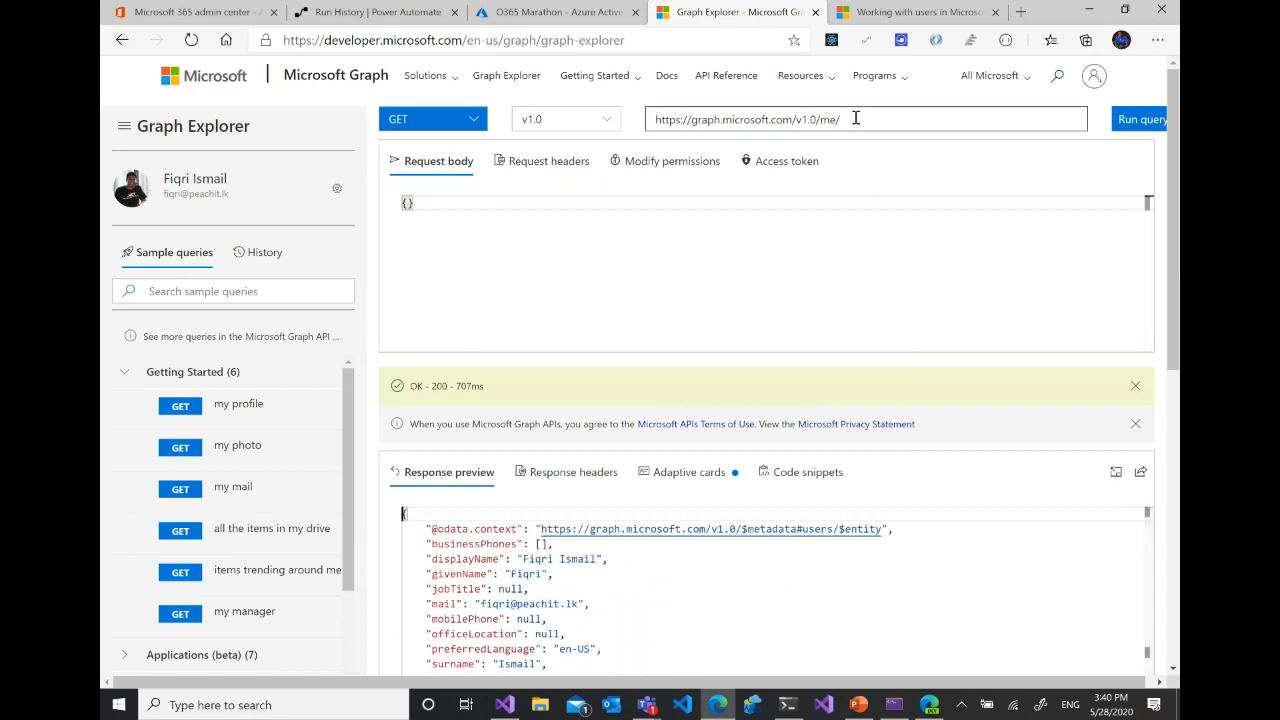
- Highlight the request URL and view the available API versions, keeping v1.0 selected
left_click_drag(854, 117, 651, 114)
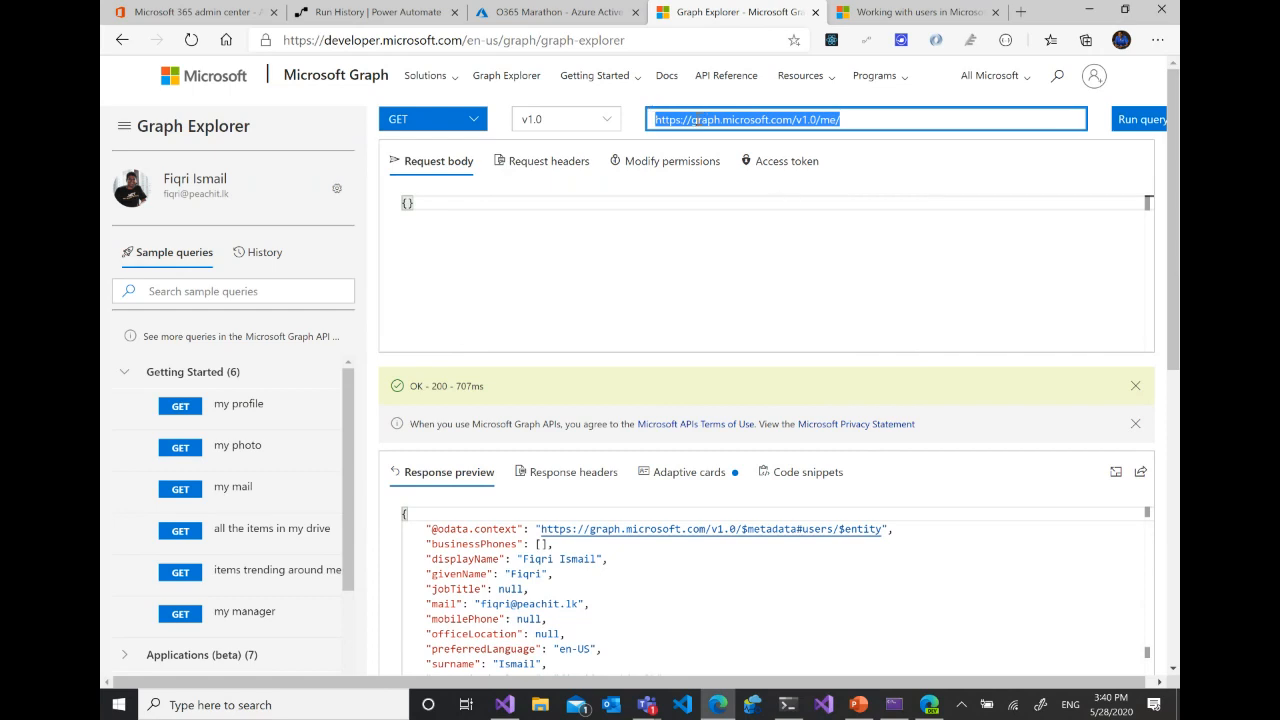
left_click(552, 122)
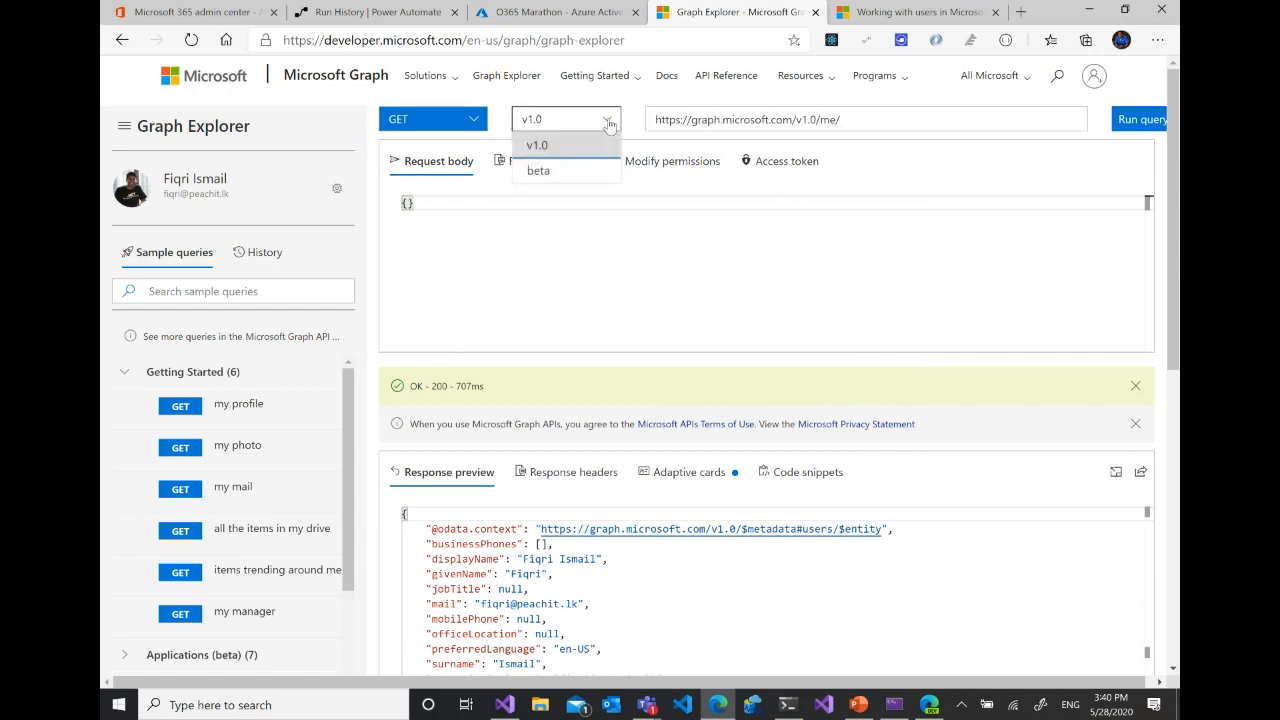
left_click(558, 148)
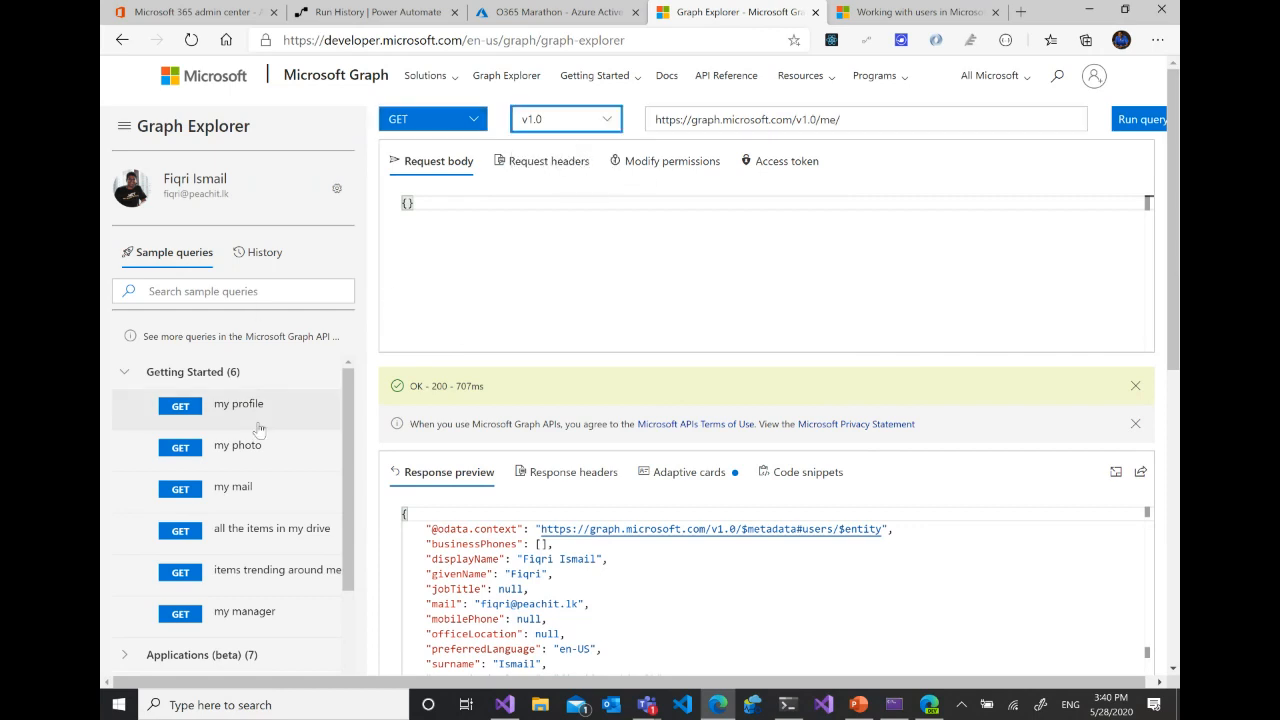
- Run the "my photo" sample query and look over the image in the response preview
left_click(226, 452)
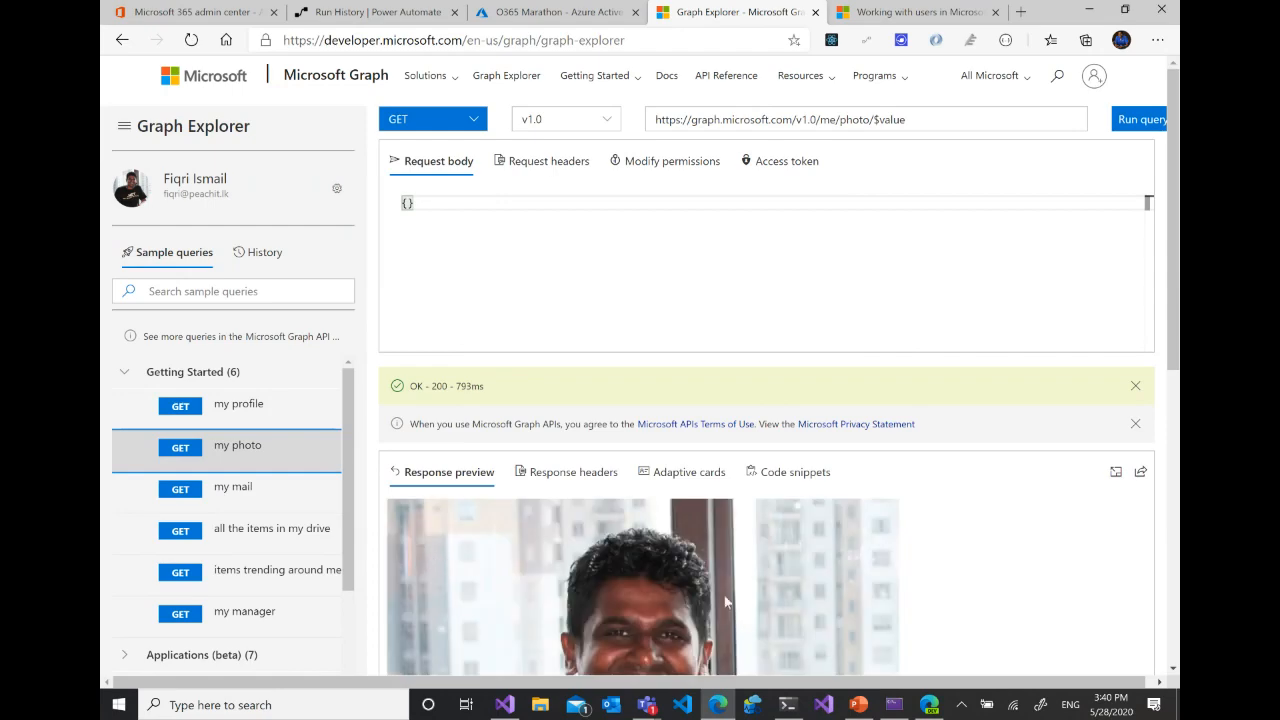
scroll(785, 590, "down", 1)
scroll(785, 582, "down", 2)
scroll(787, 508, "up", 3)
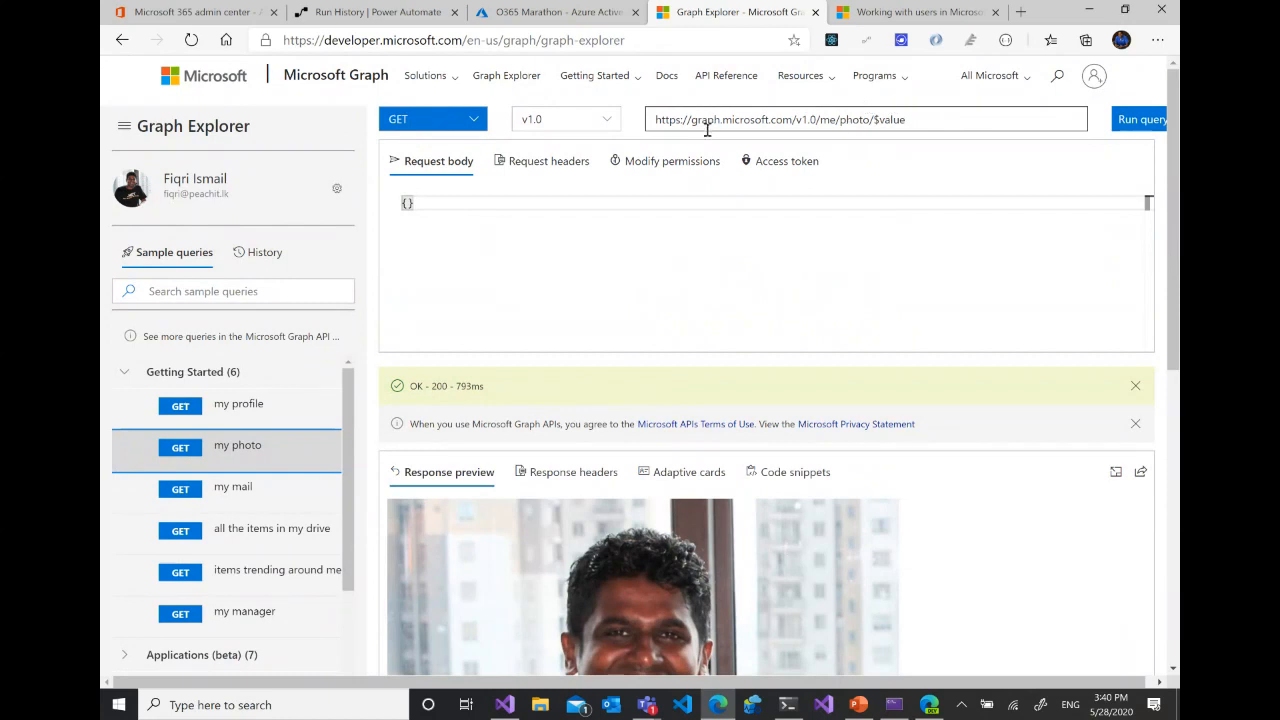
- Collapse the Getting Started group and look through the other sample query categories
left_click(124, 371)
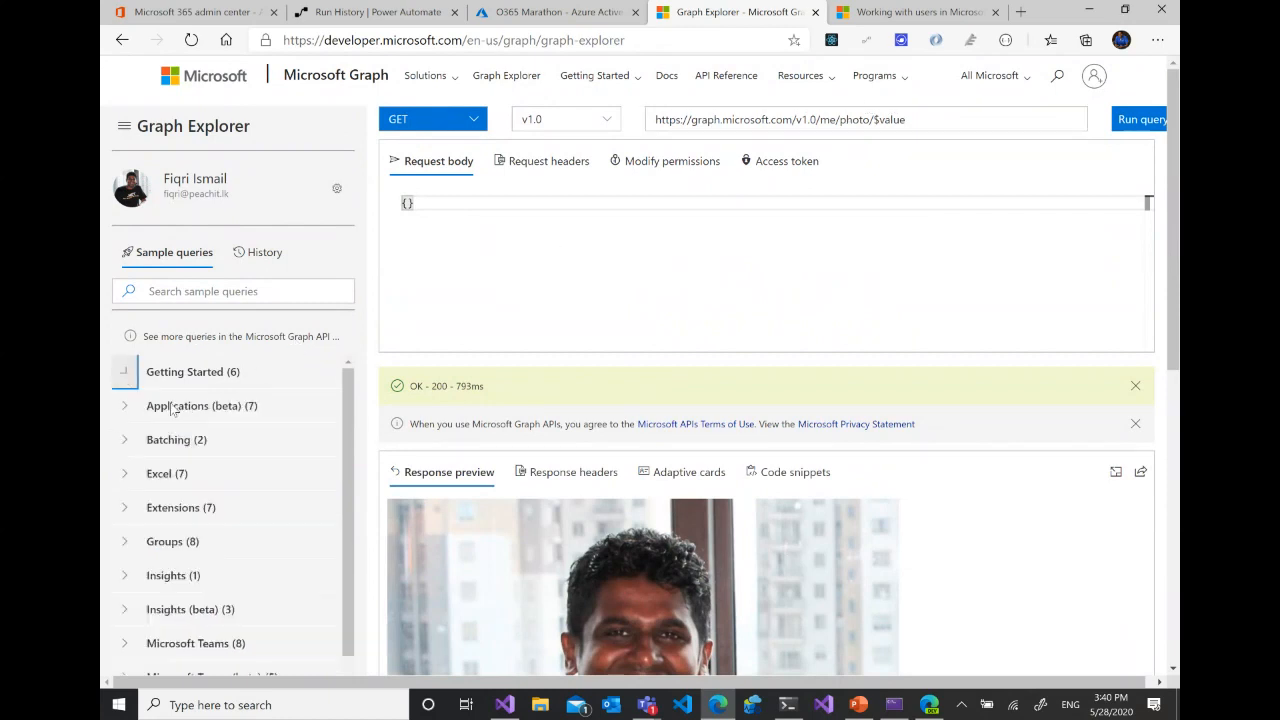
scroll(344, 440, "down", 1)
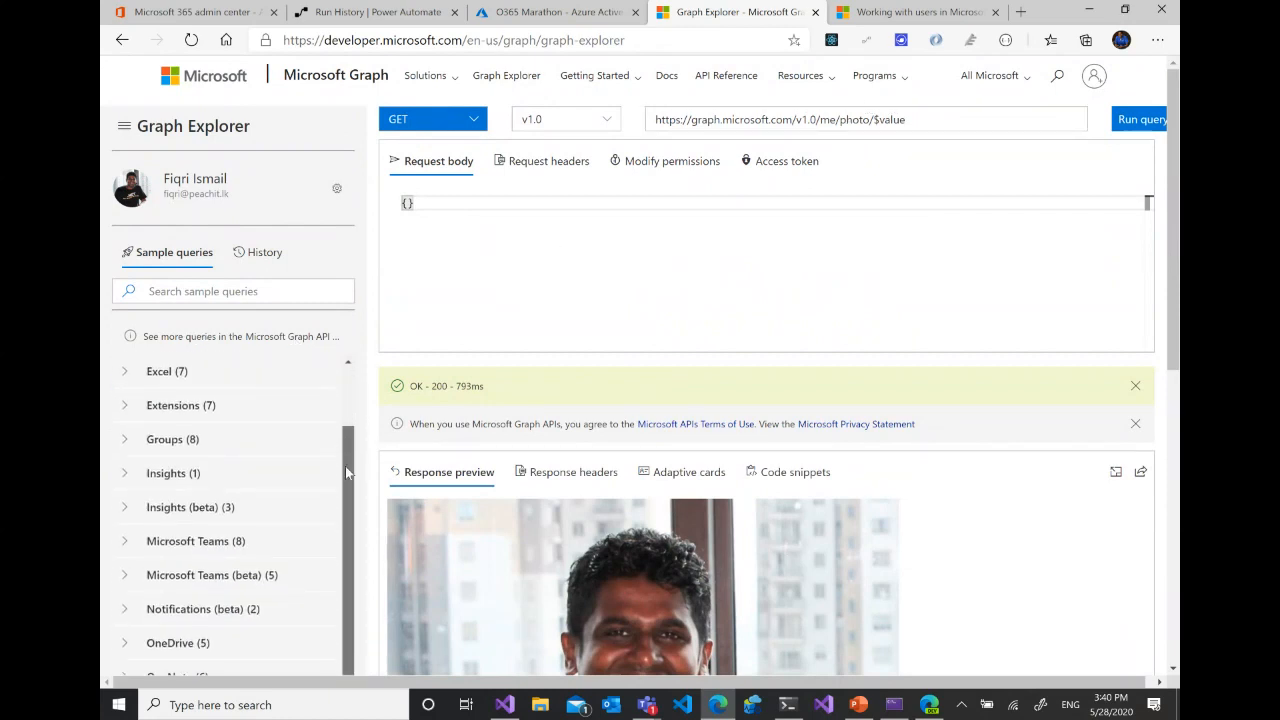
scroll(337, 490, "down", 1)
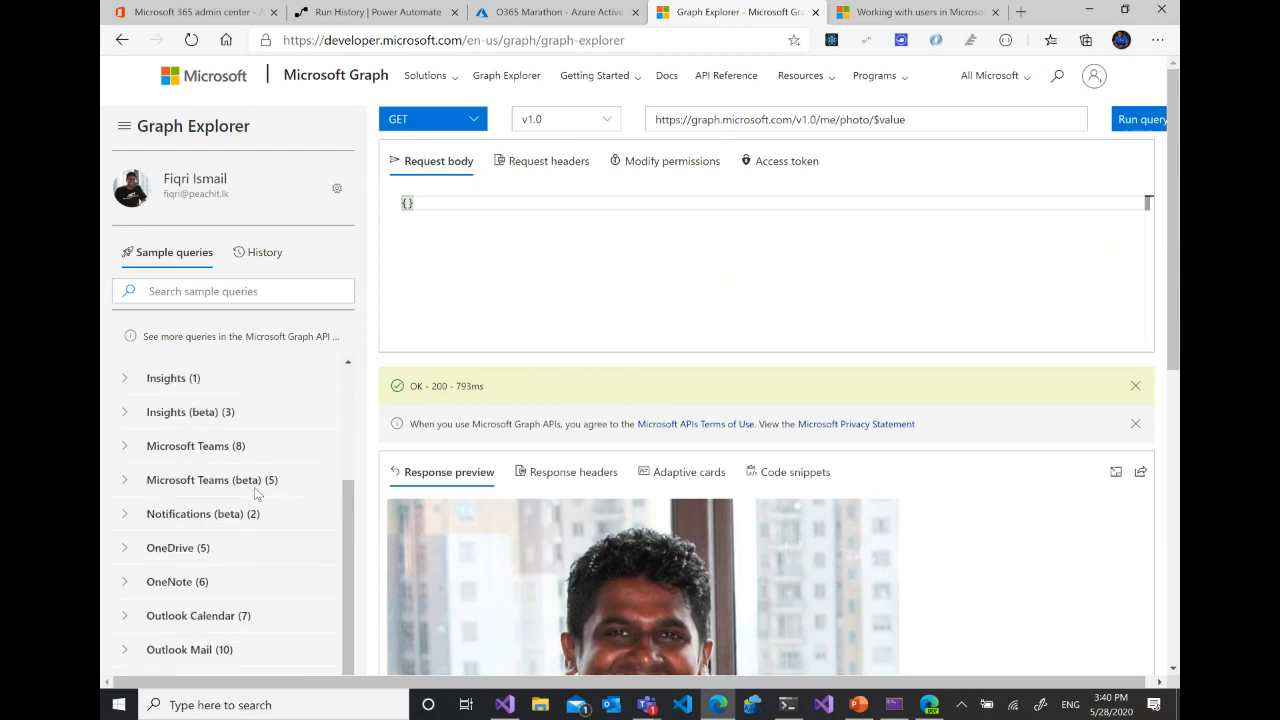
scroll(254, 488, "down", 1)
scroll(254, 490, "up", 3)
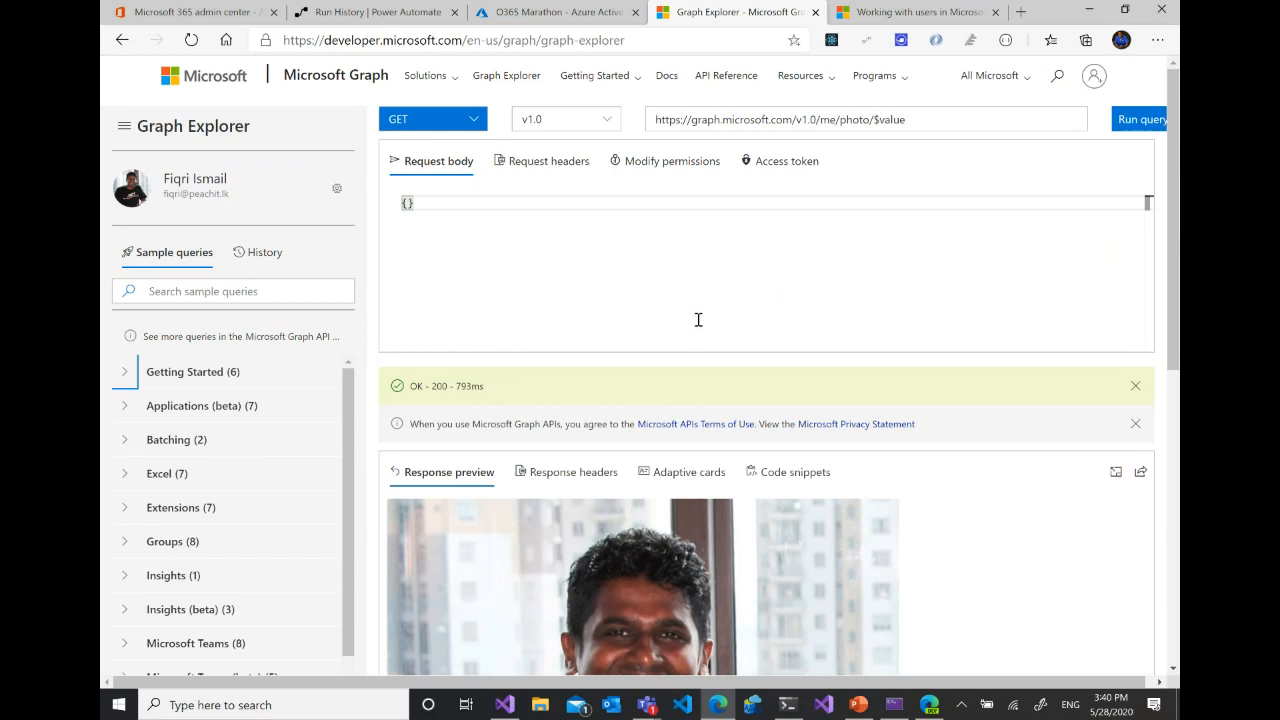
- Skim the "Working with users in Microsoft Graph" documentation page and open its List users reference
left_click(938, 15)
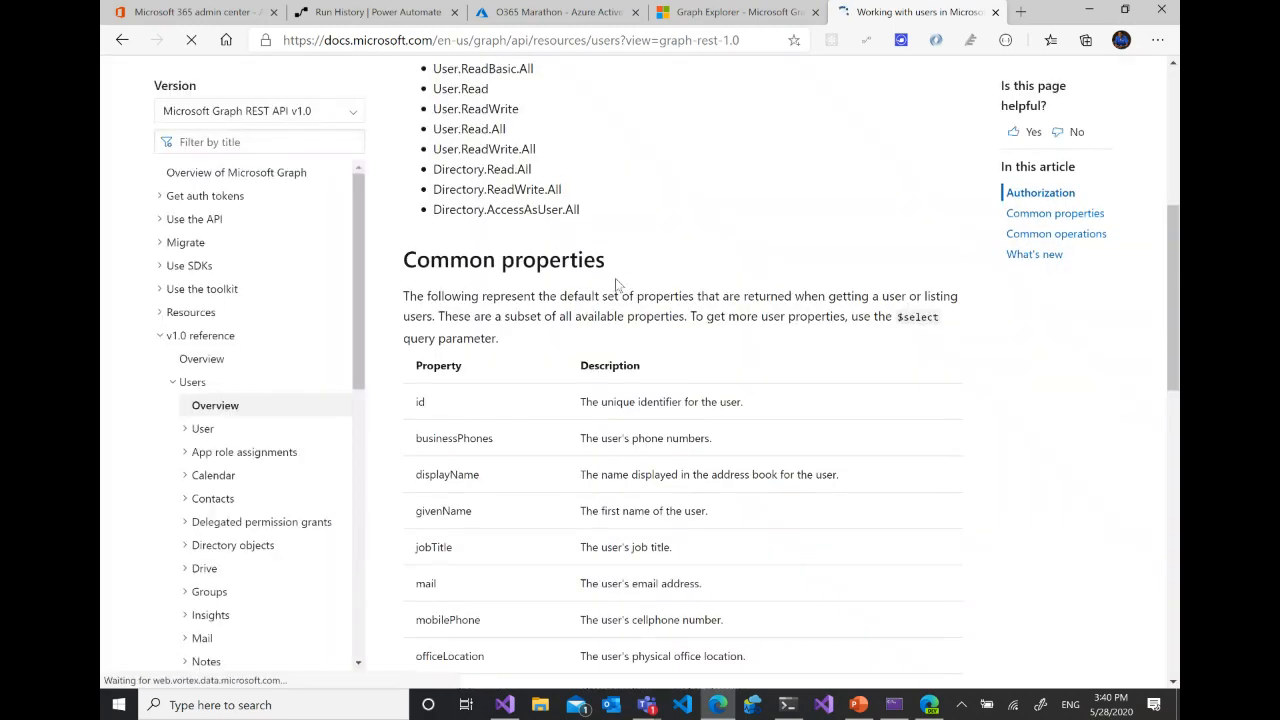
scroll(680, 280, "up", 5)
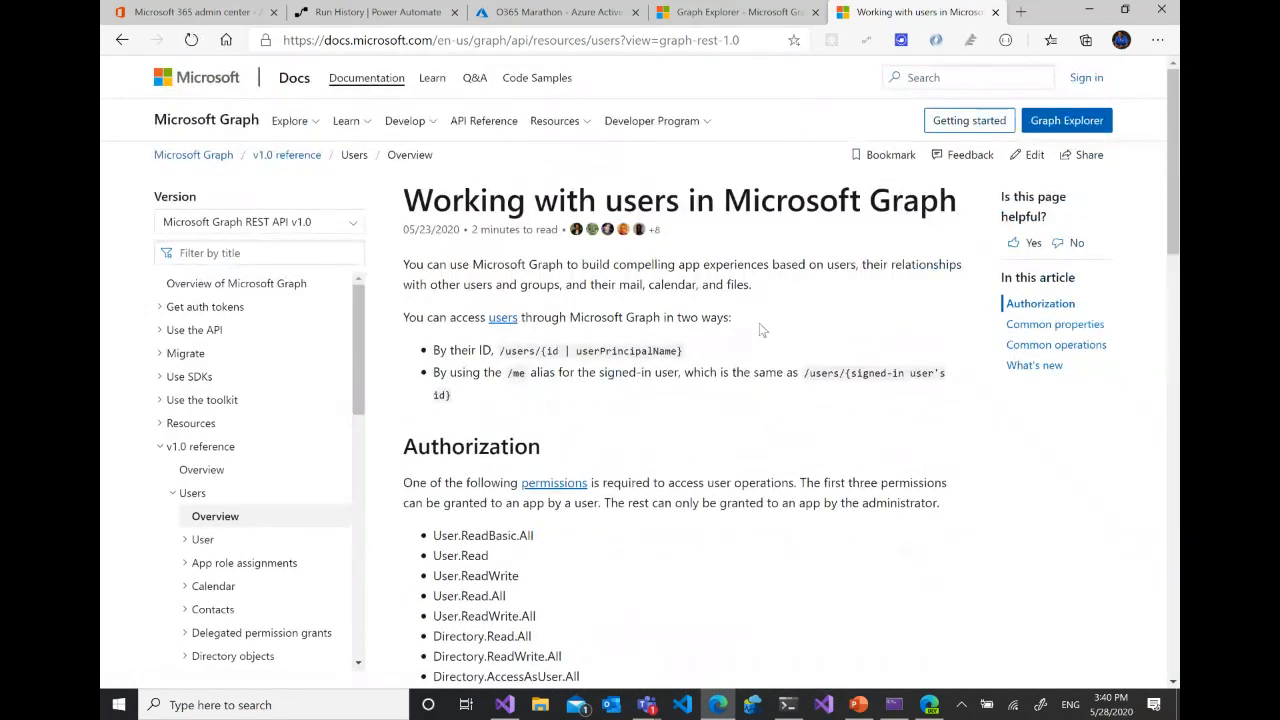
scroll(760, 325, "down", 3)
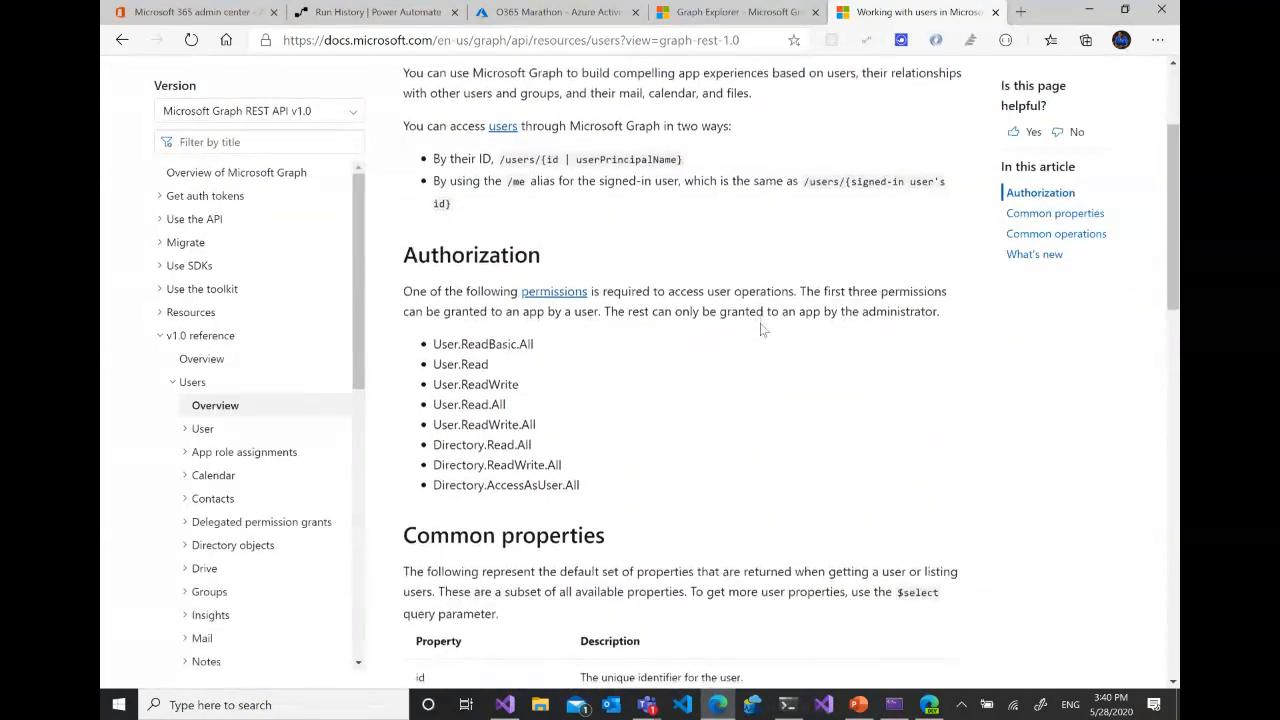
scroll(760, 330, "down", 2)
scroll(760, 330, "up", 5)
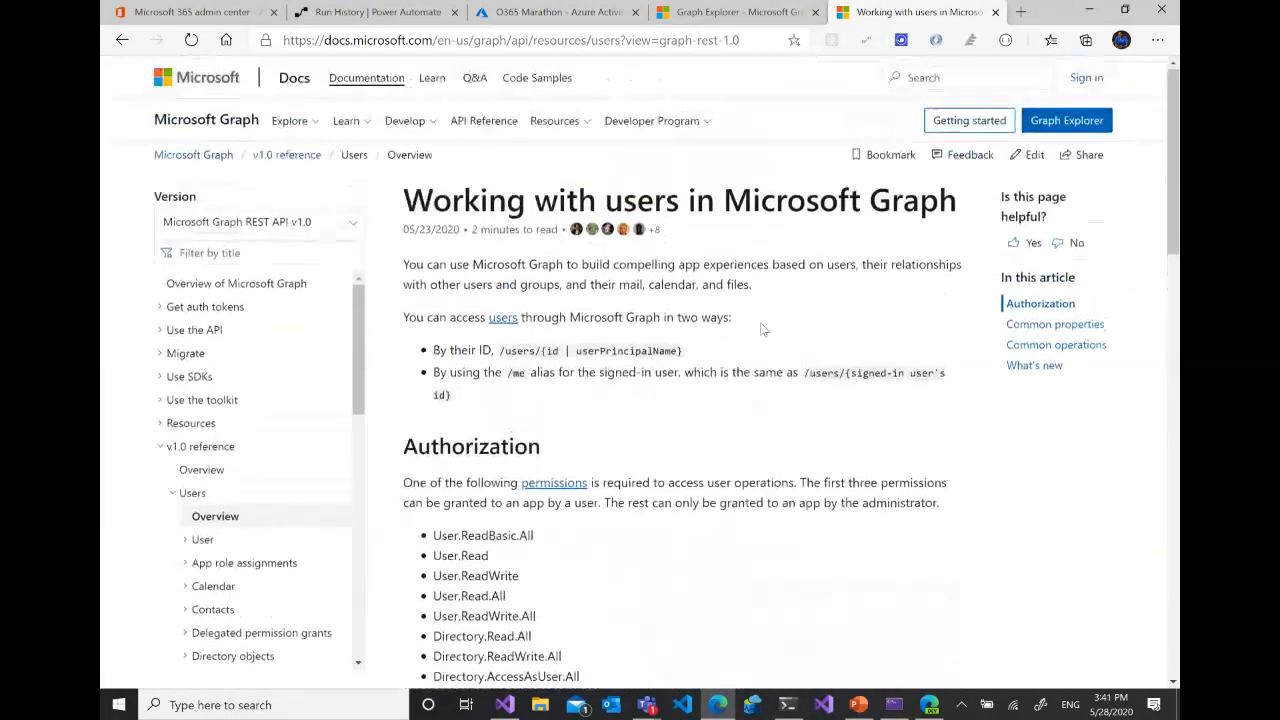
scroll(763, 330, "down", 2)
scroll(428, 297, "down", 9)
left_click(427, 311)
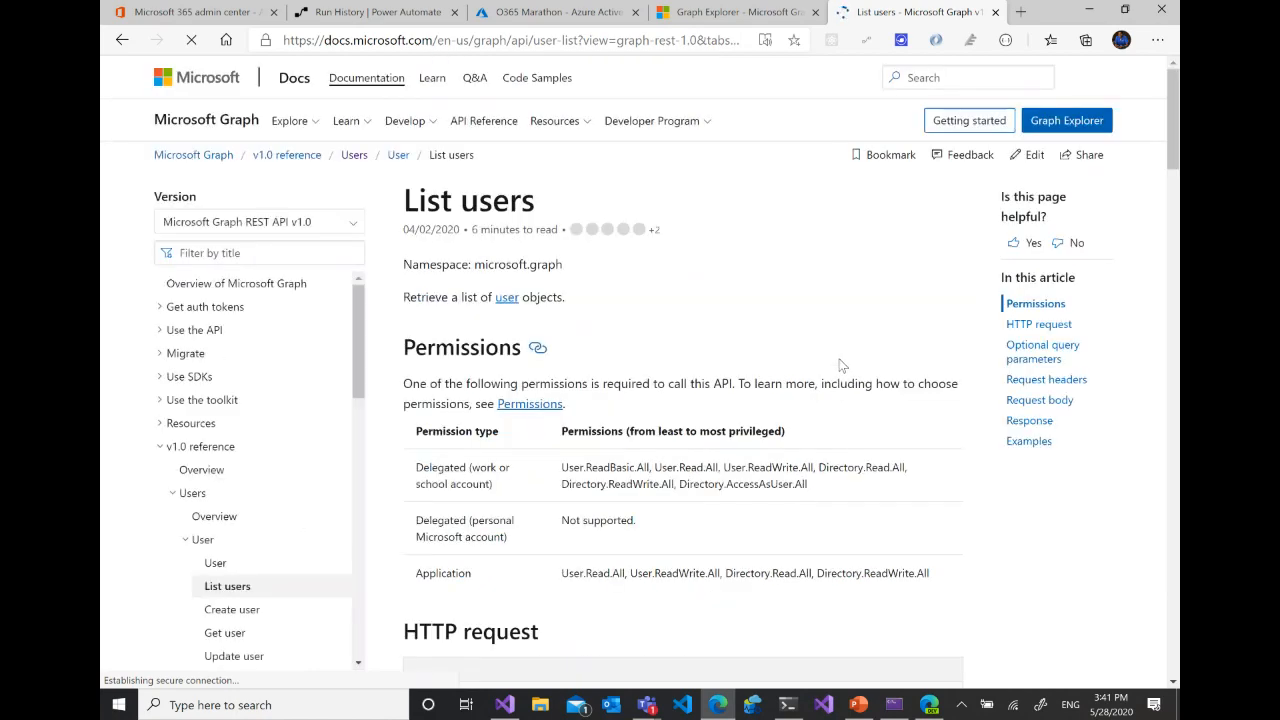
scroll(840, 365, "down", 10)
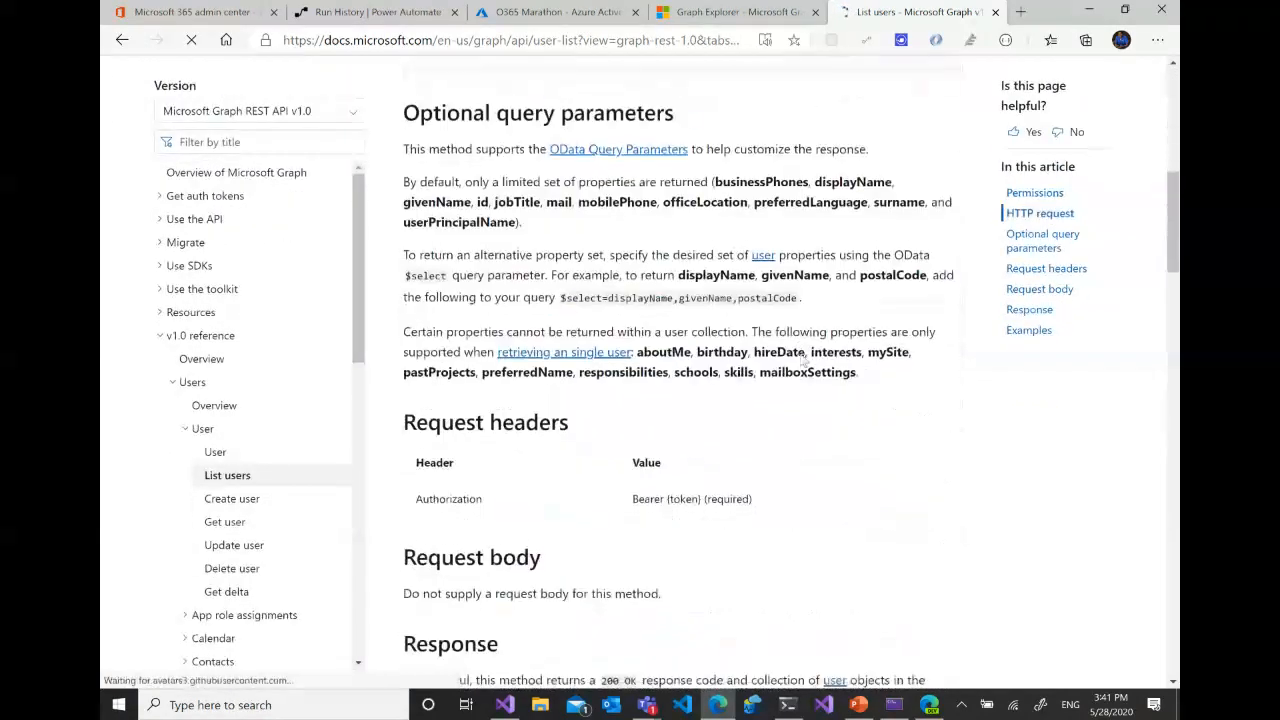
scroll(805, 357, "down", 6)
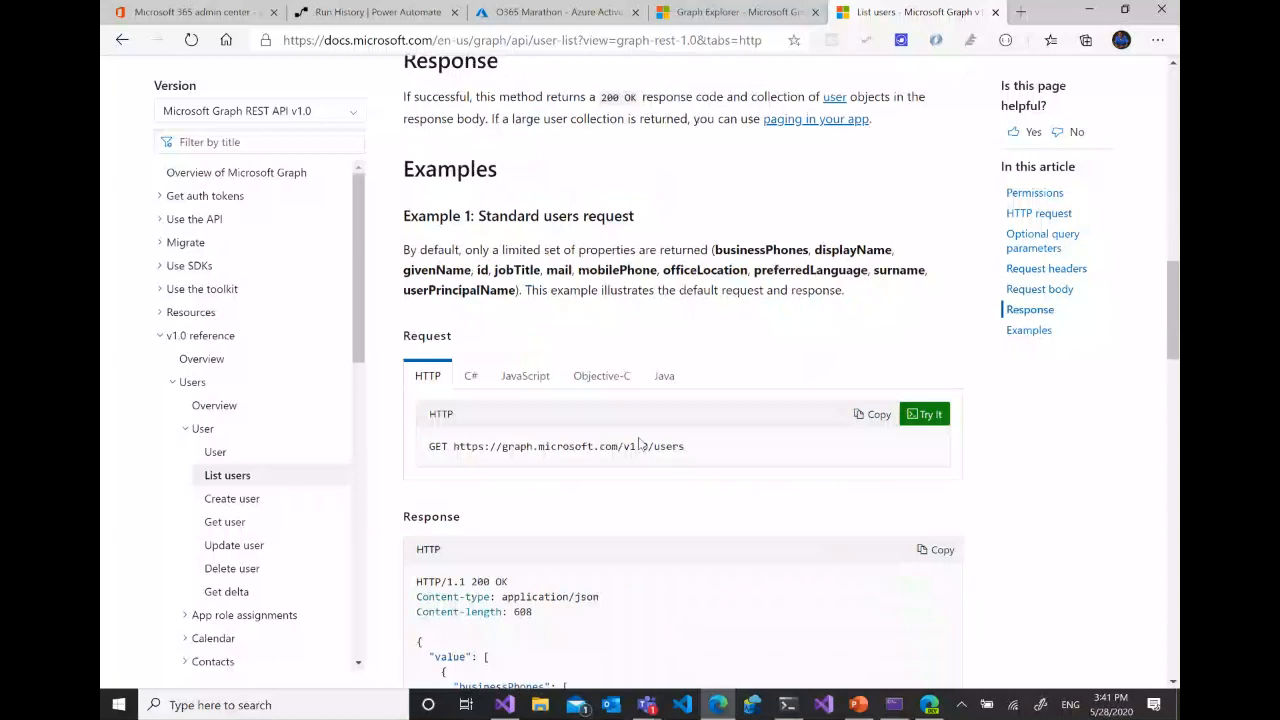
left_click_drag(453, 447, 686, 447)
right_click(624, 441)
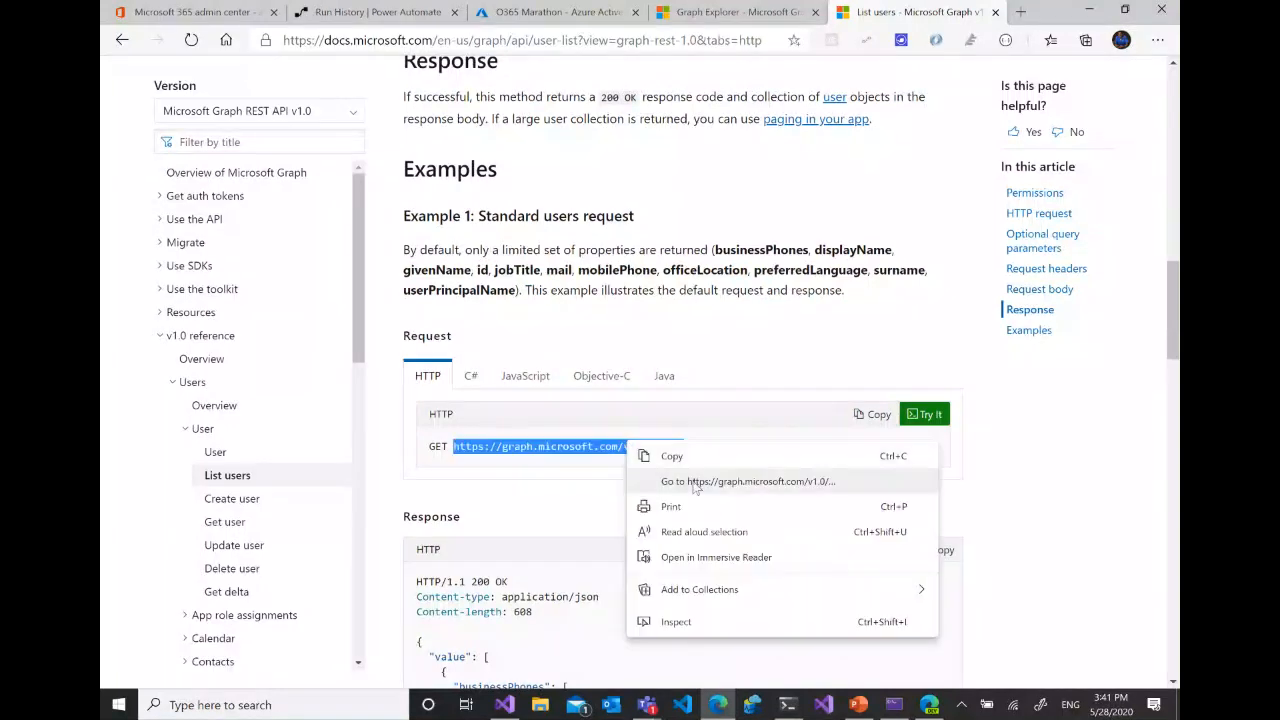
left_click(685, 457)
left_click(704, 22)
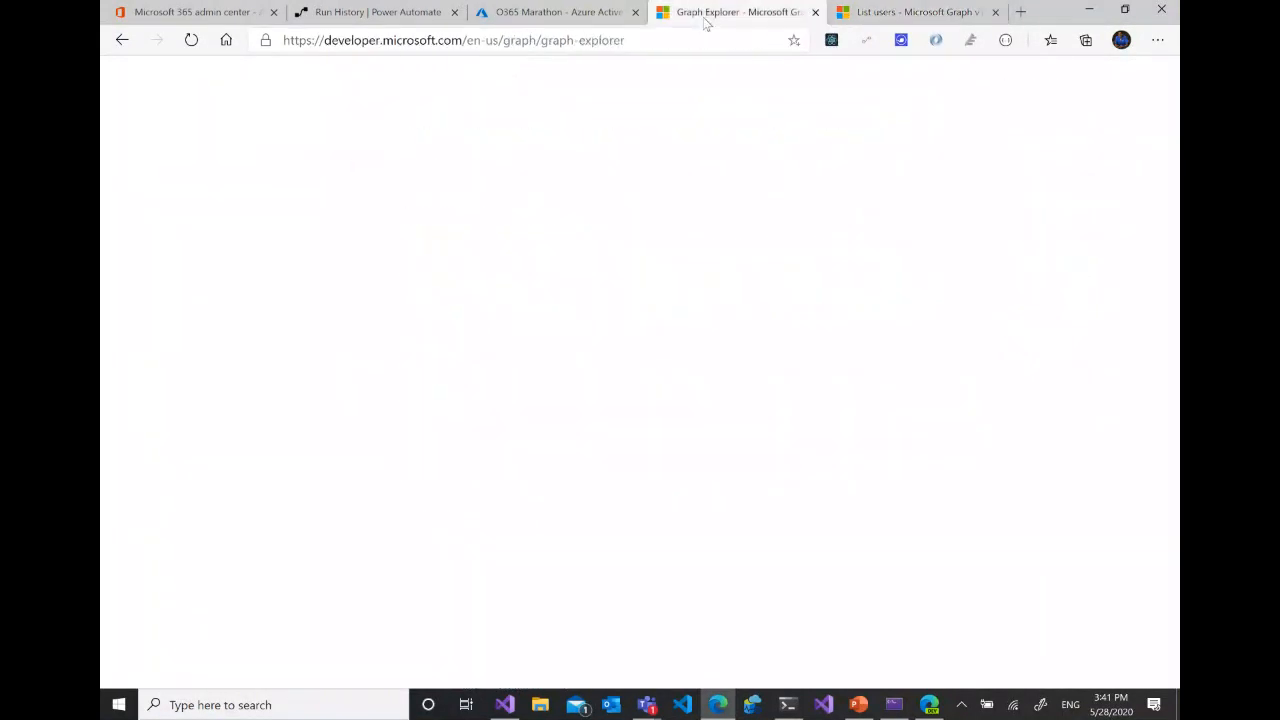
left_click(940, 117)
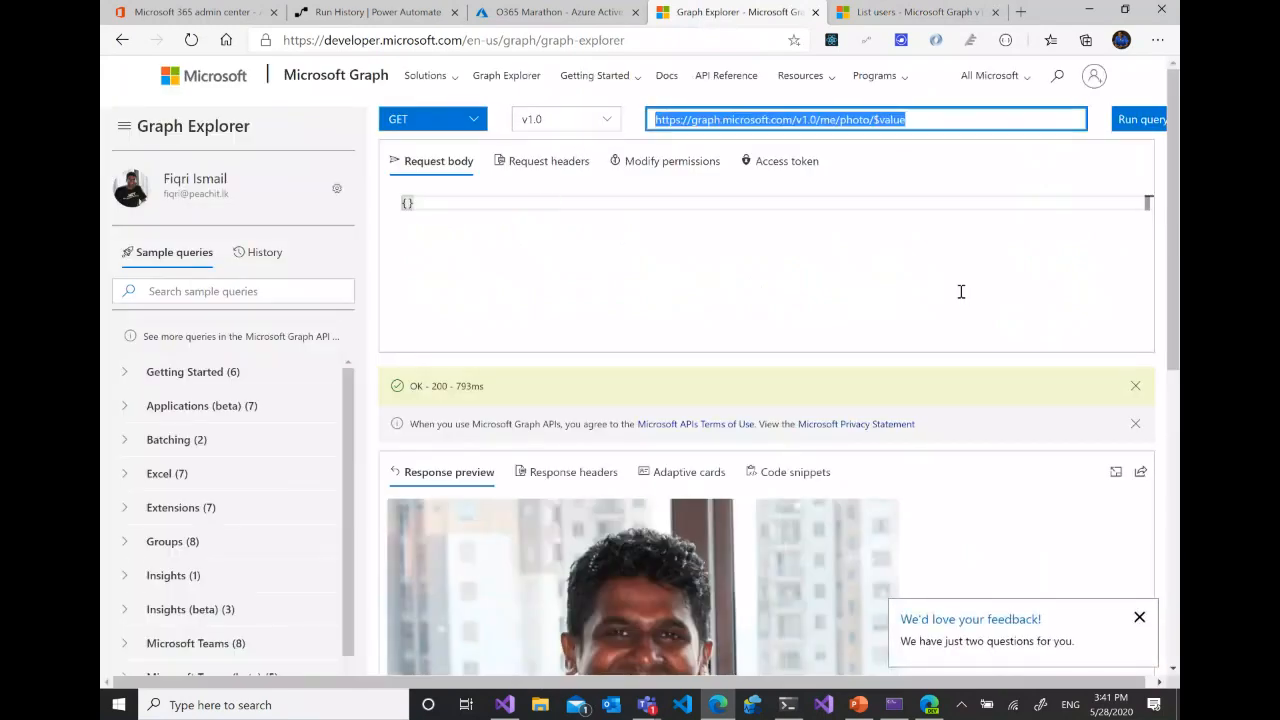
key("ctrl+v")
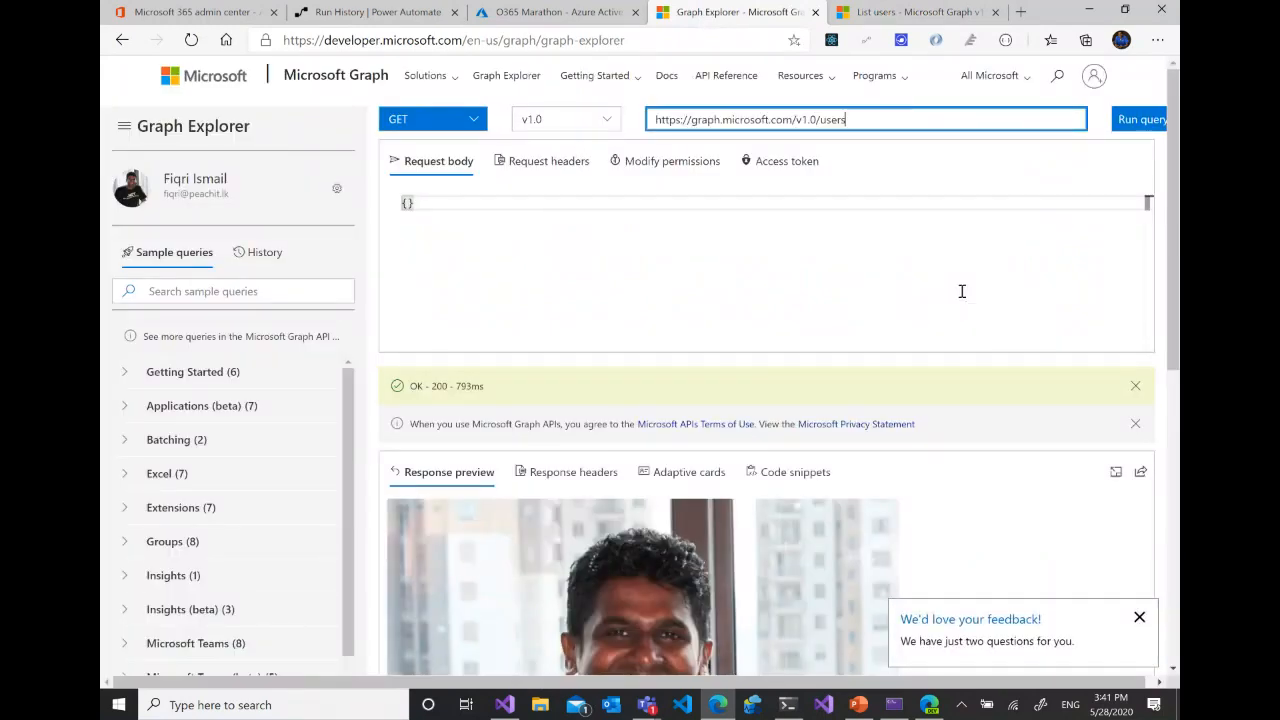
left_click(1141, 119)
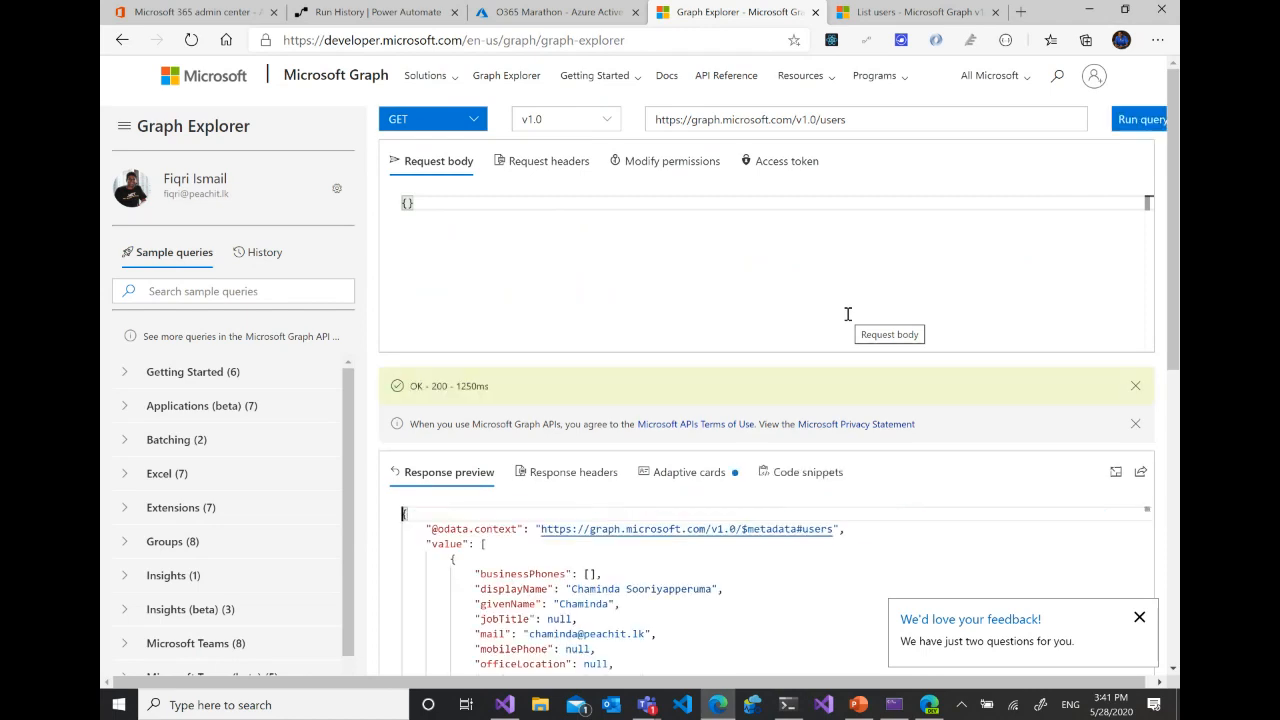
scroll(1043, 578, "down", 5)
scroll(700, 575, "up", 10)
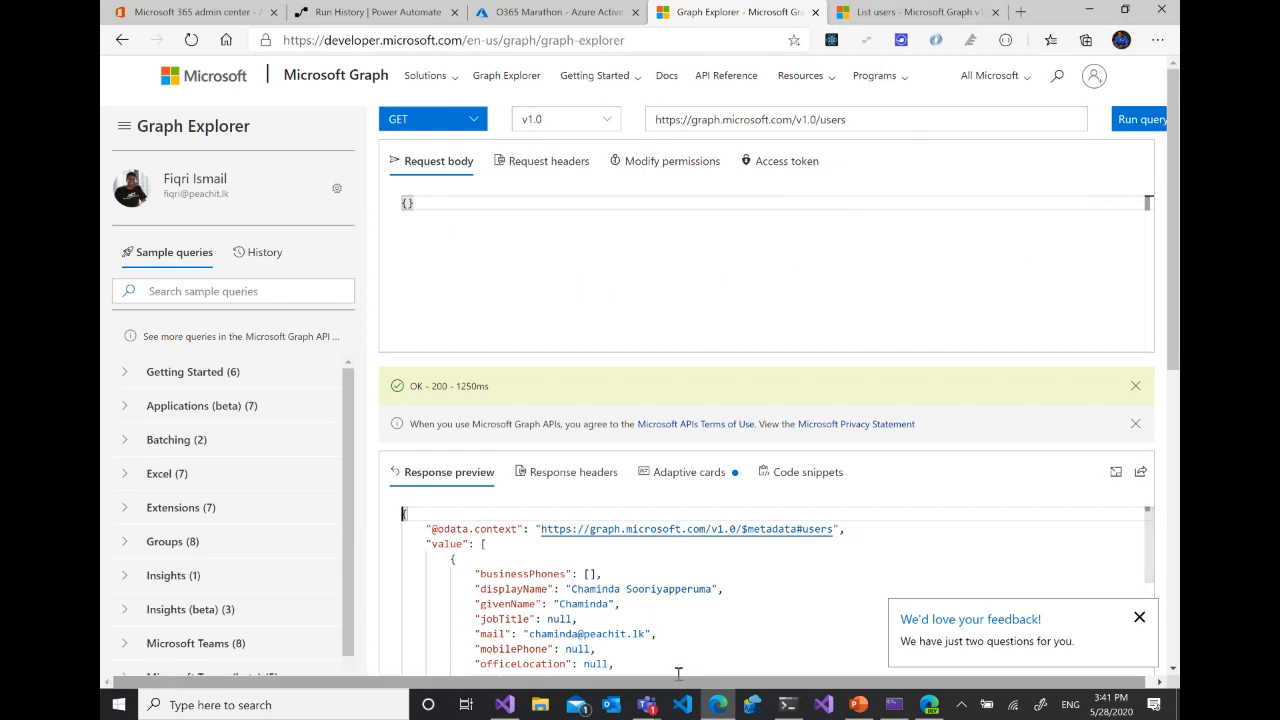
- Switch to the GraphDemo project in Visual Studio, close _Layout.cshtml, Index.cshtml and appsettings.json, and look through HomeController.cs
mouse_move(505, 708)
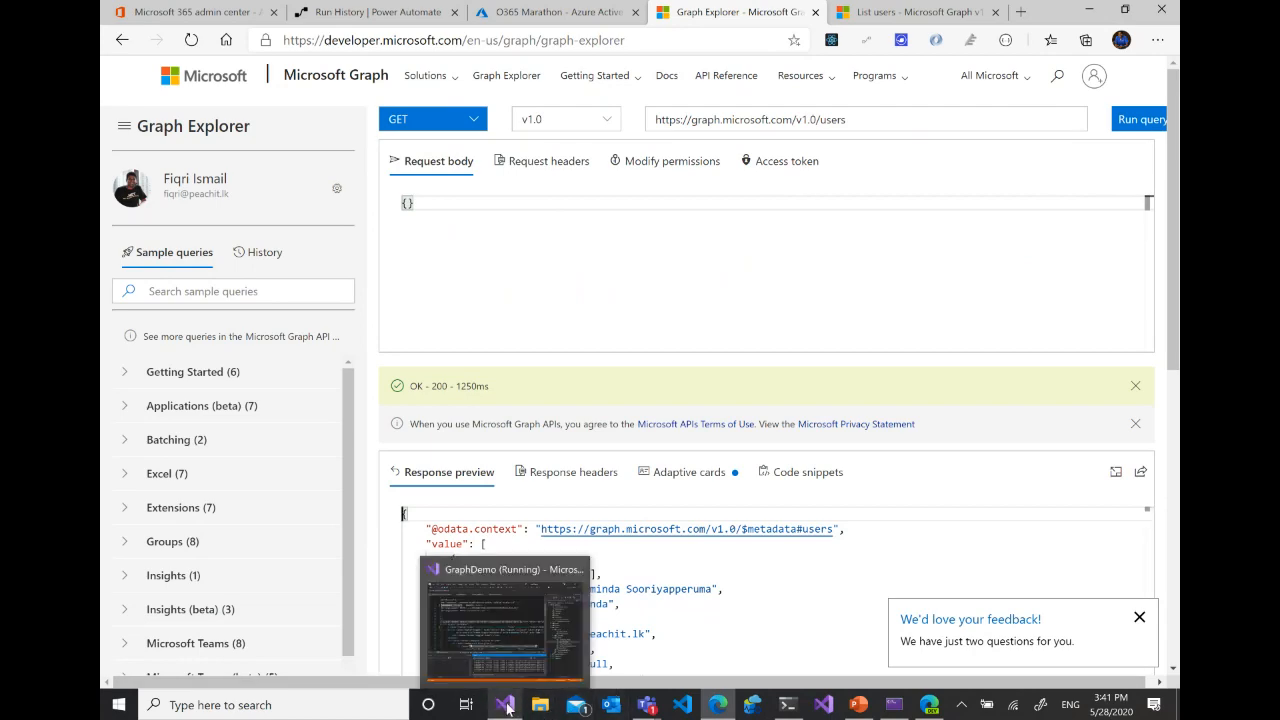
left_click(494, 631)
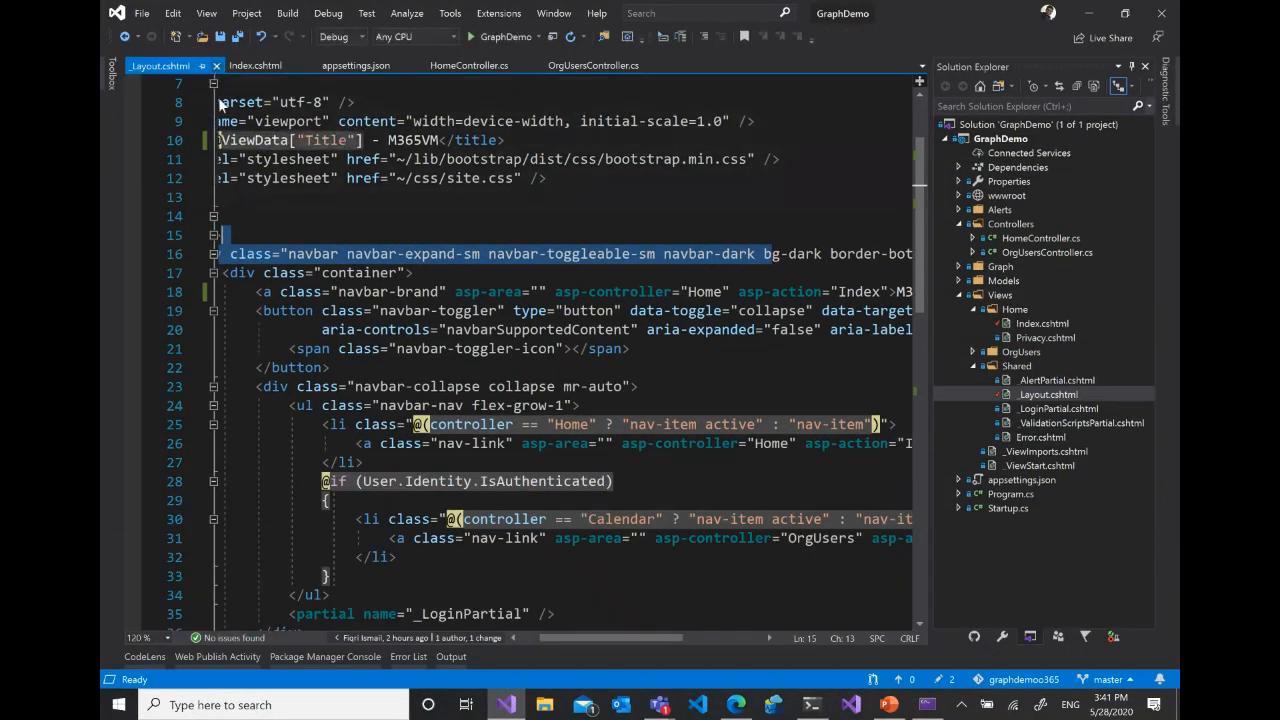
left_click(215, 65)
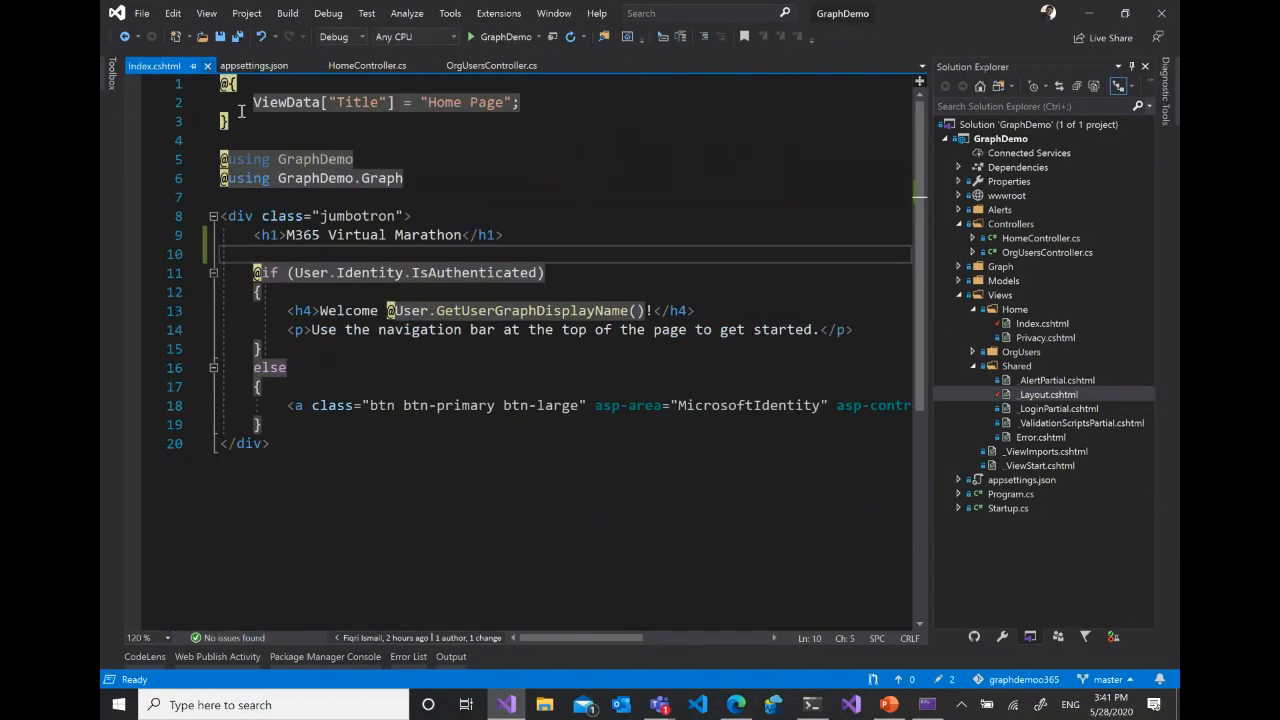
left_click(210, 65)
left_click(222, 66)
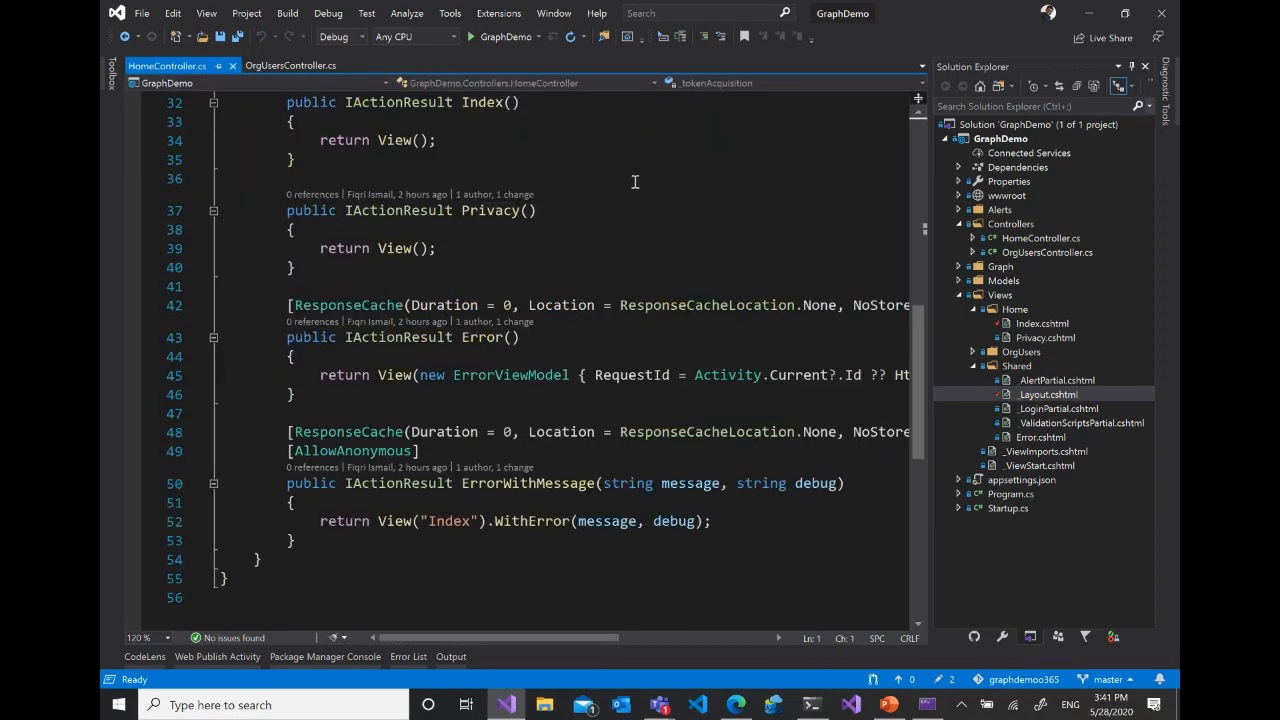
scroll(670, 232, "up", 10)
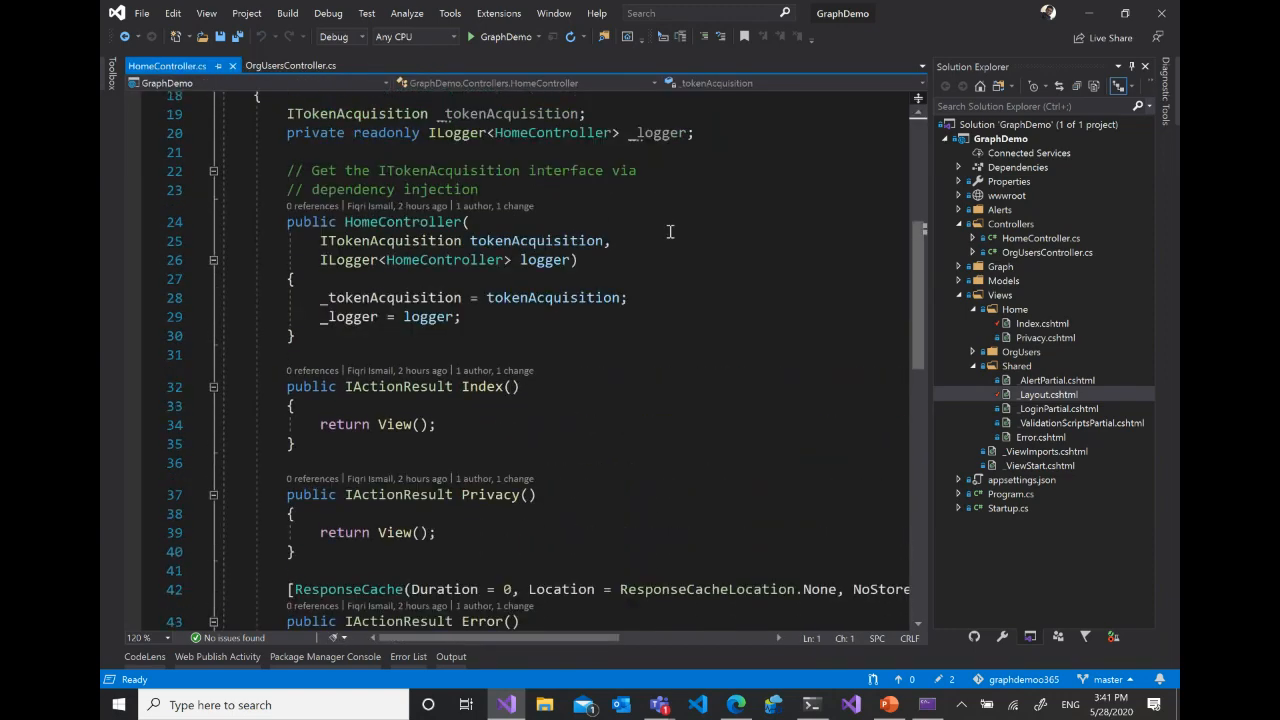
scroll(670, 232, "down", 3)
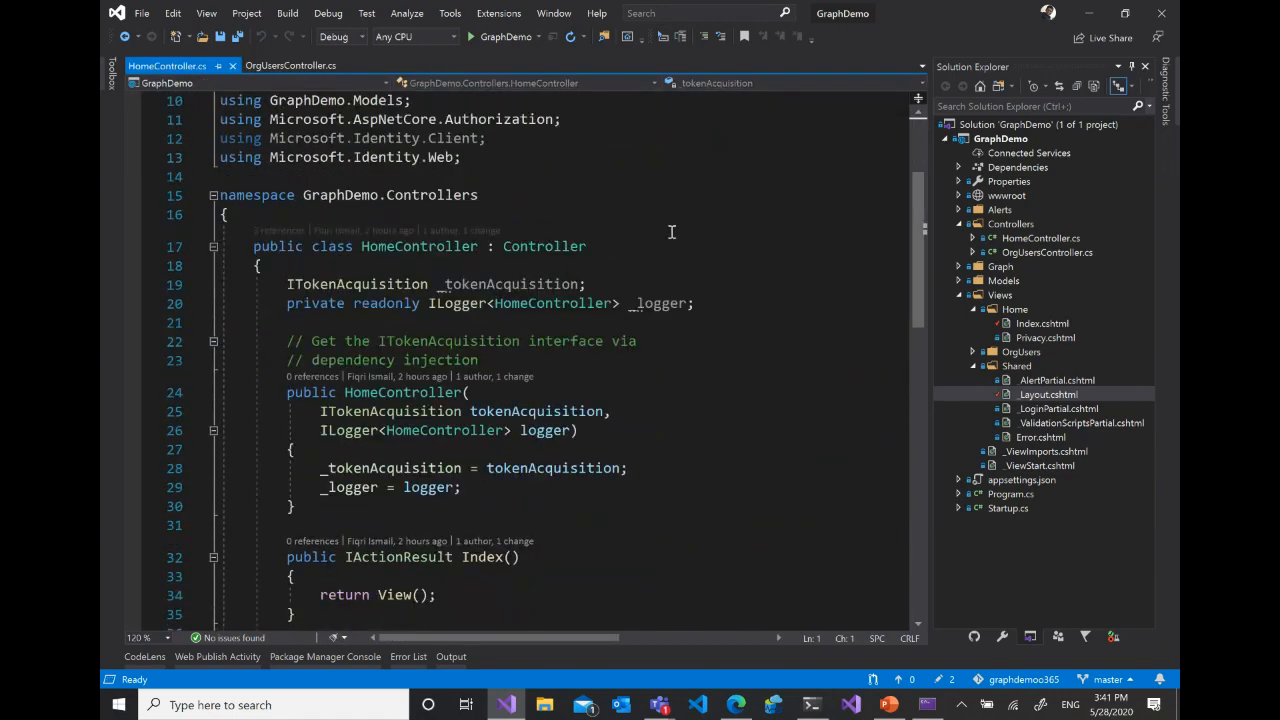
scroll(670, 232, "down", 1)
scroll(670, 232, "up", 4)
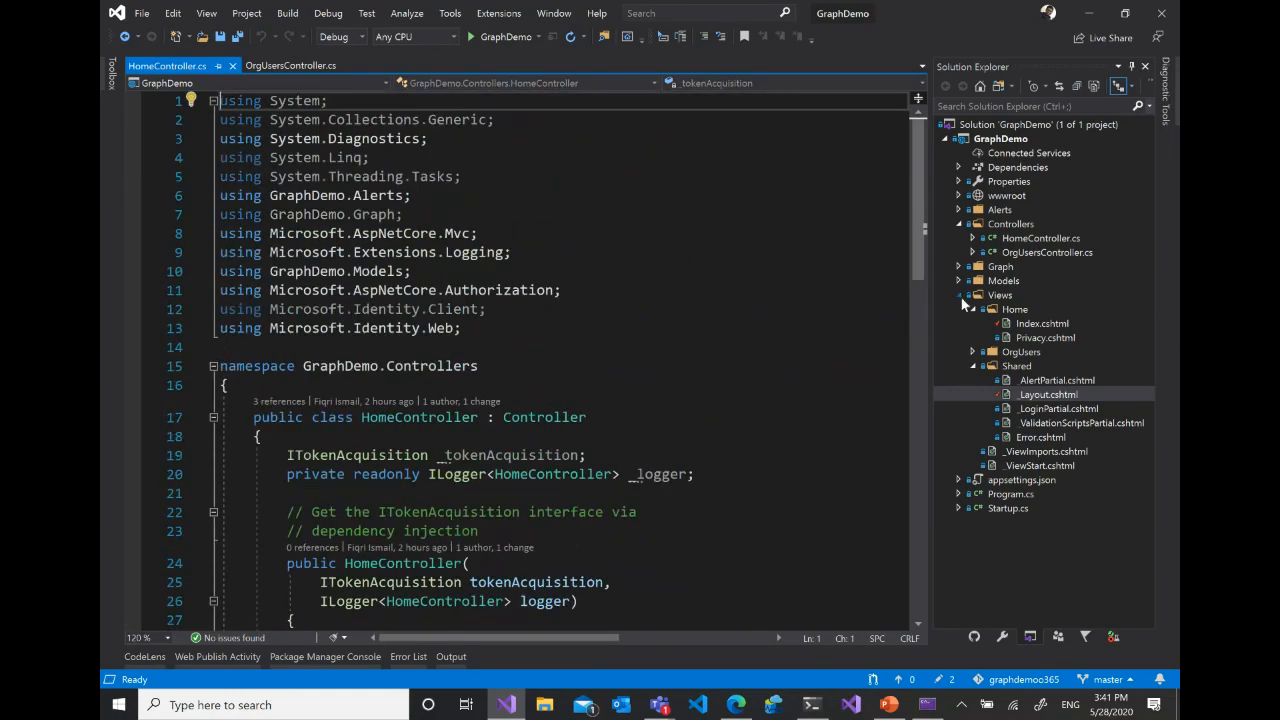
- Collapse the Views folder in the project tree and expand Dependencies with its Frameworks and Packages nodes
left_click(960, 296)
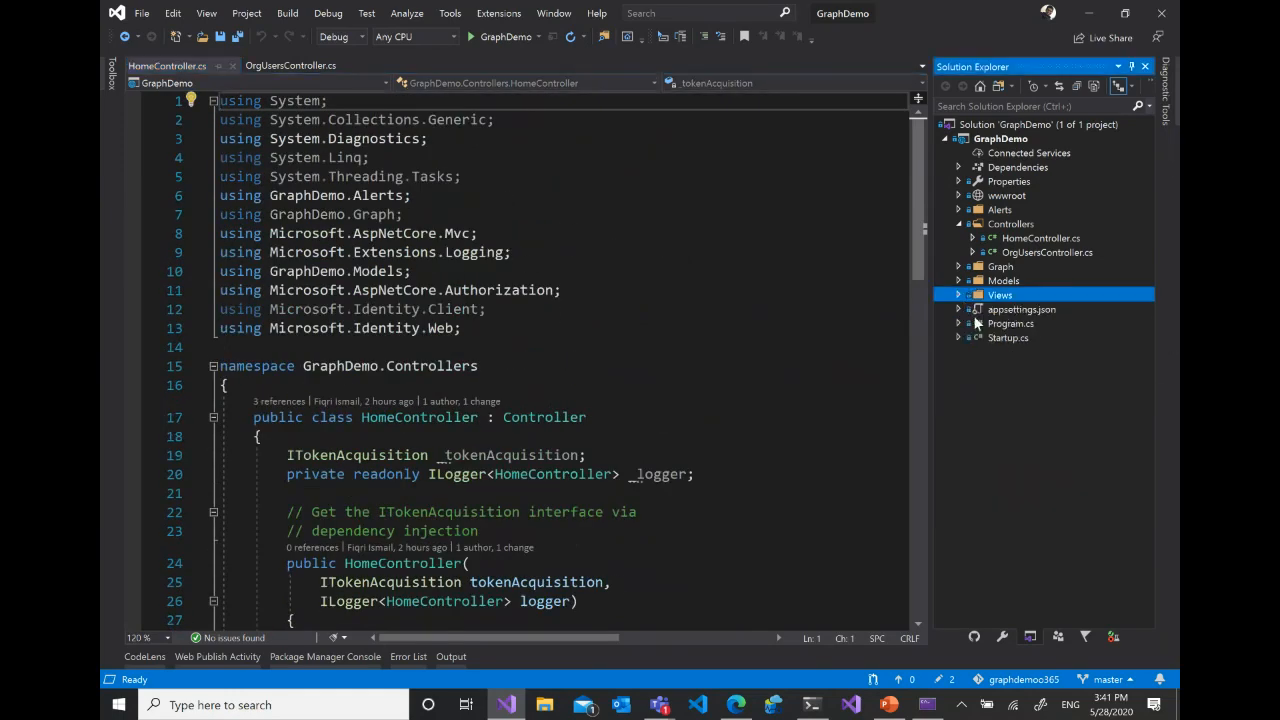
left_click(979, 172)
left_click(959, 168)
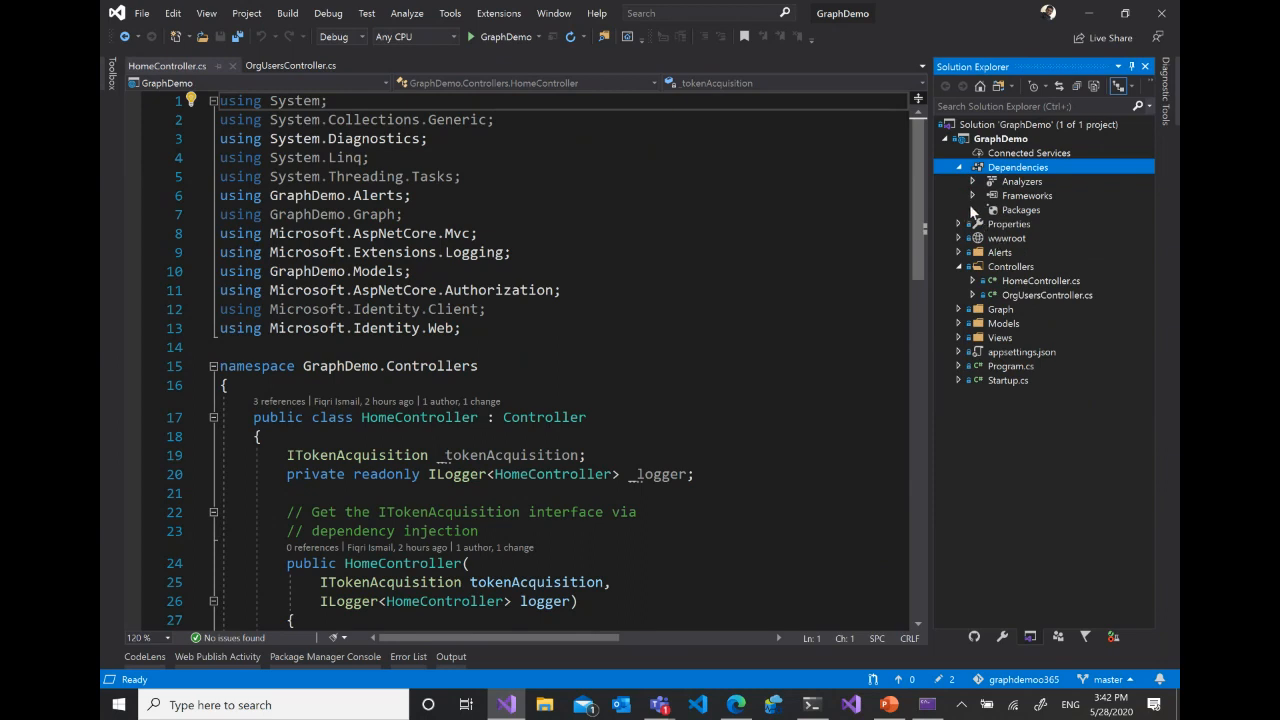
left_click(972, 196)
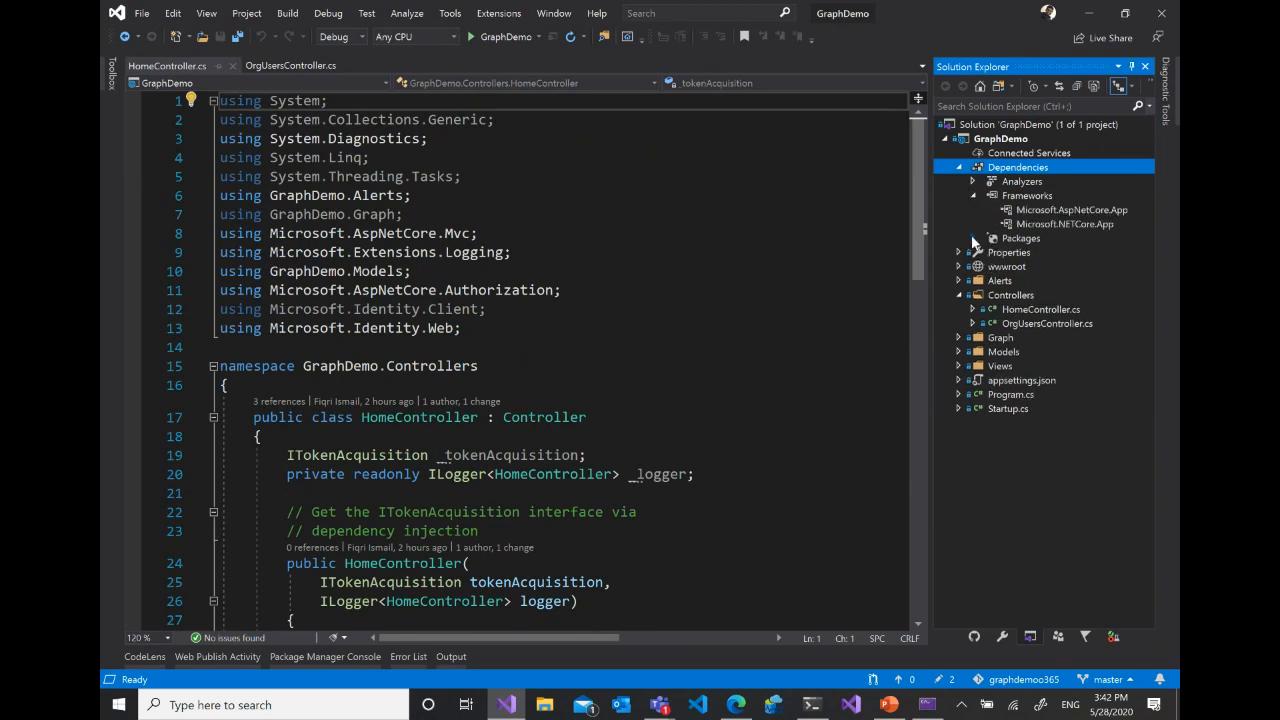
left_click(973, 239)
- Widen Solution Explorer and highlight the Microsoft.Identity.Web and Microsoft.Identity.Web.UI packages
left_click_drag(934, 313, 520, 306)
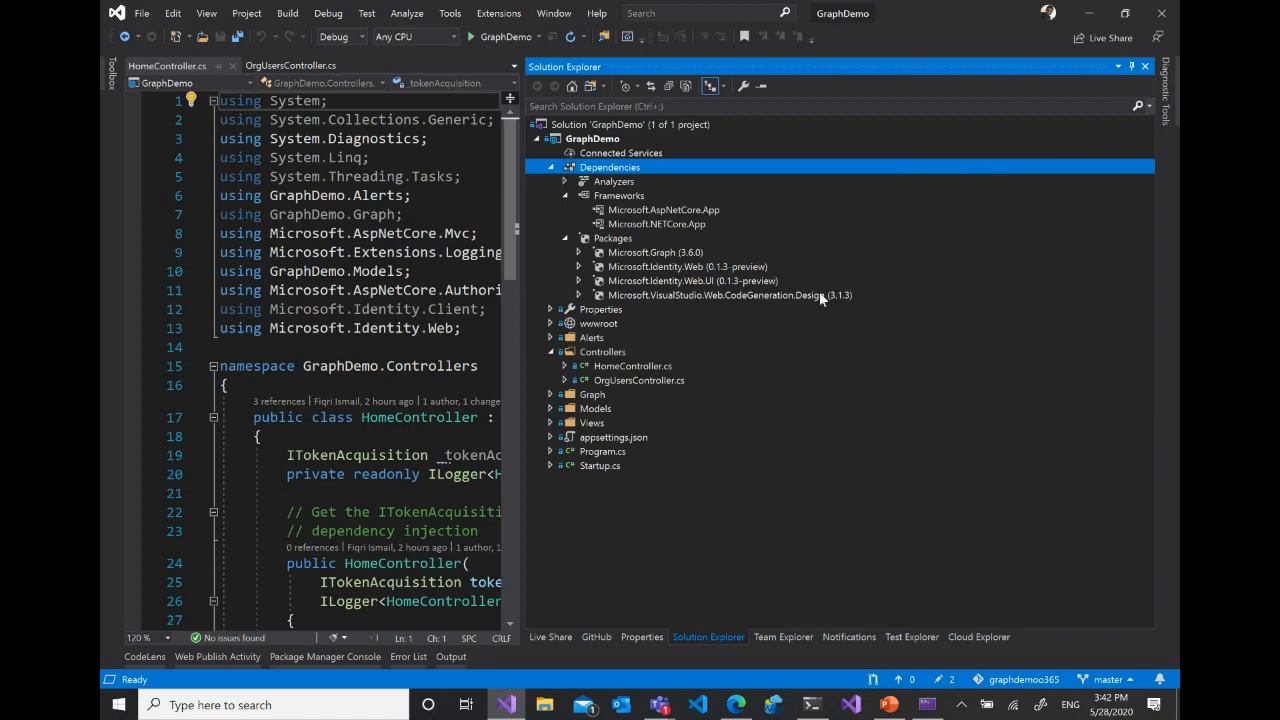
left_click(730, 281)
left_click(747, 266)
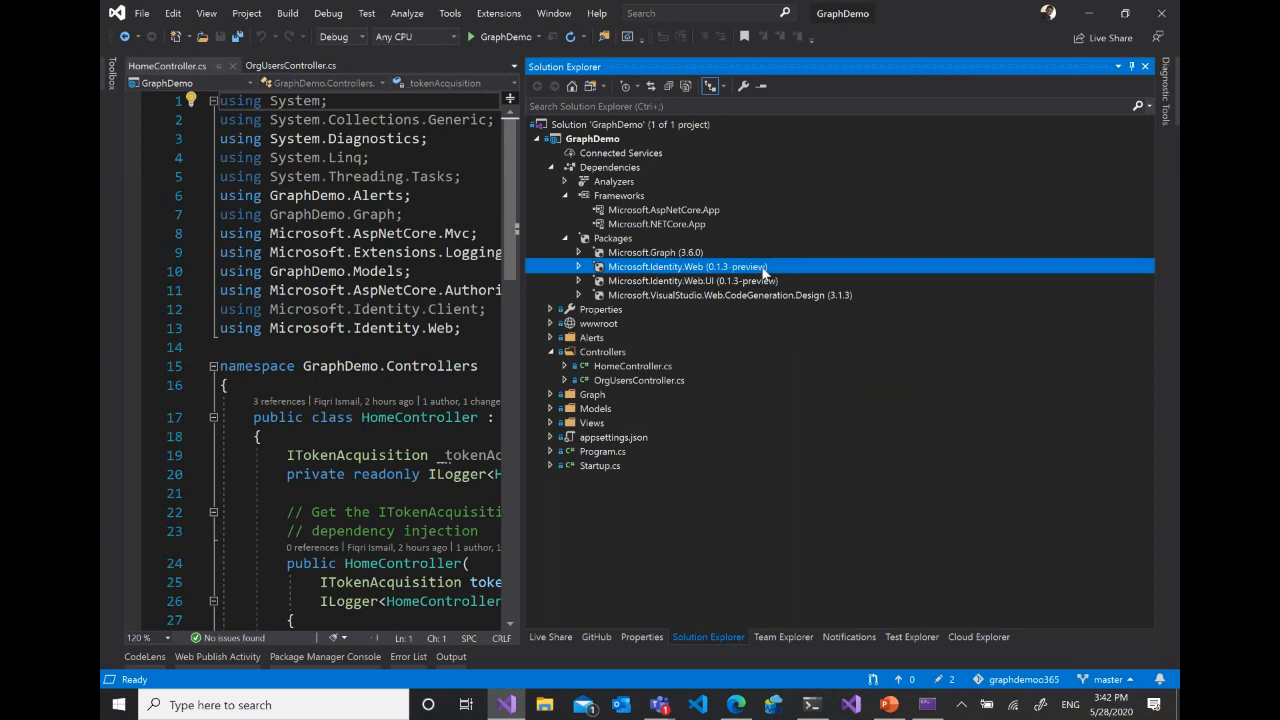
left_click(736, 282)
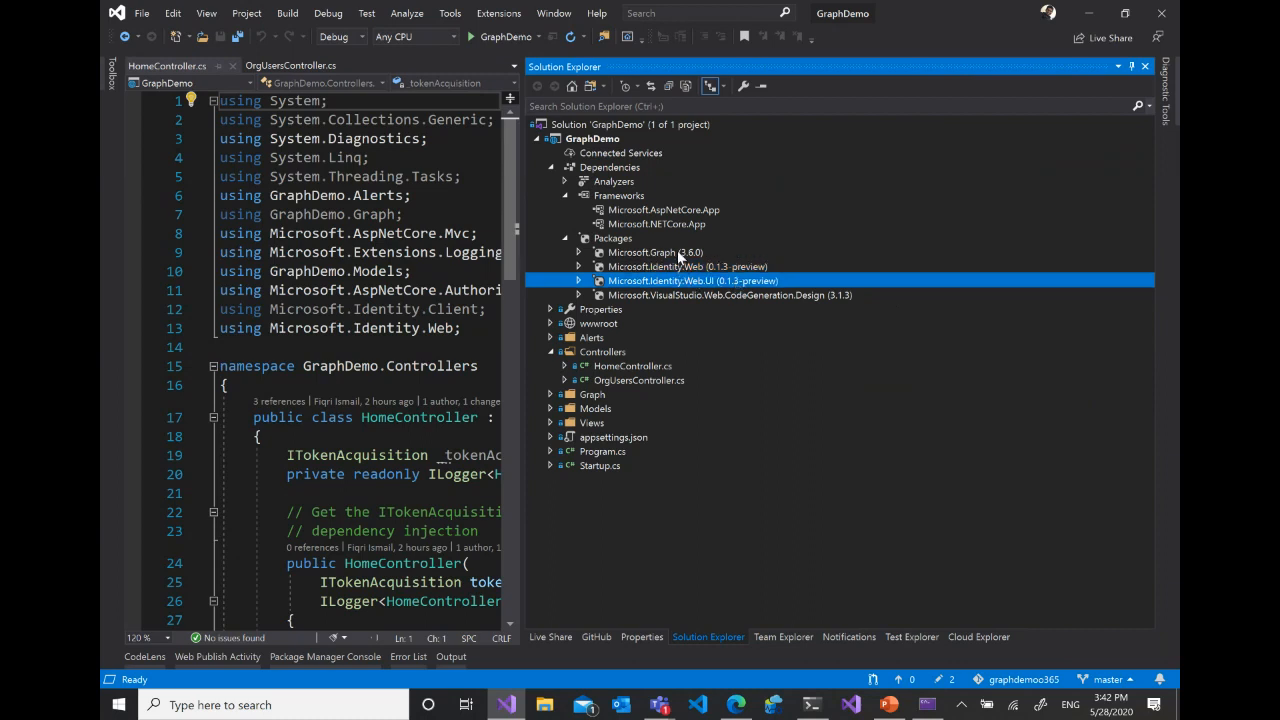
- Highlight the Microsoft.Graph package in the project's dependencies and narrow Solution Explorer to make room for the code
left_click(682, 254)
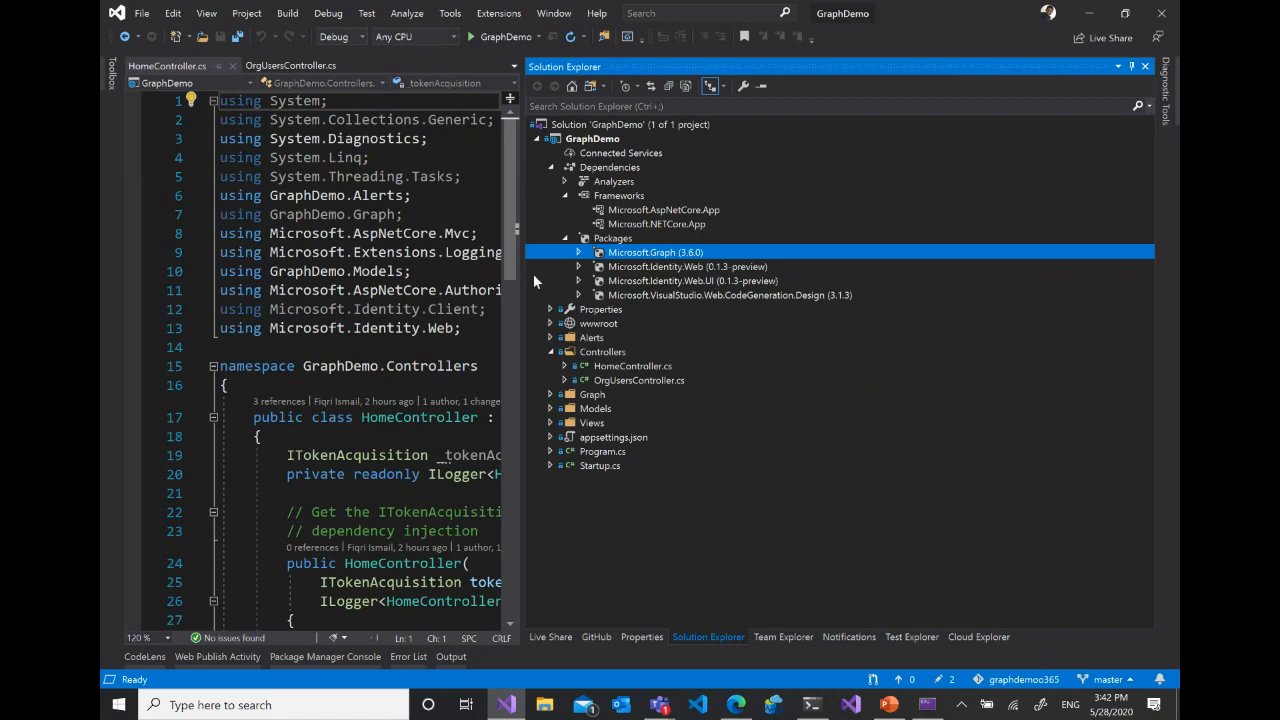
left_click_drag(521, 272, 923, 286)
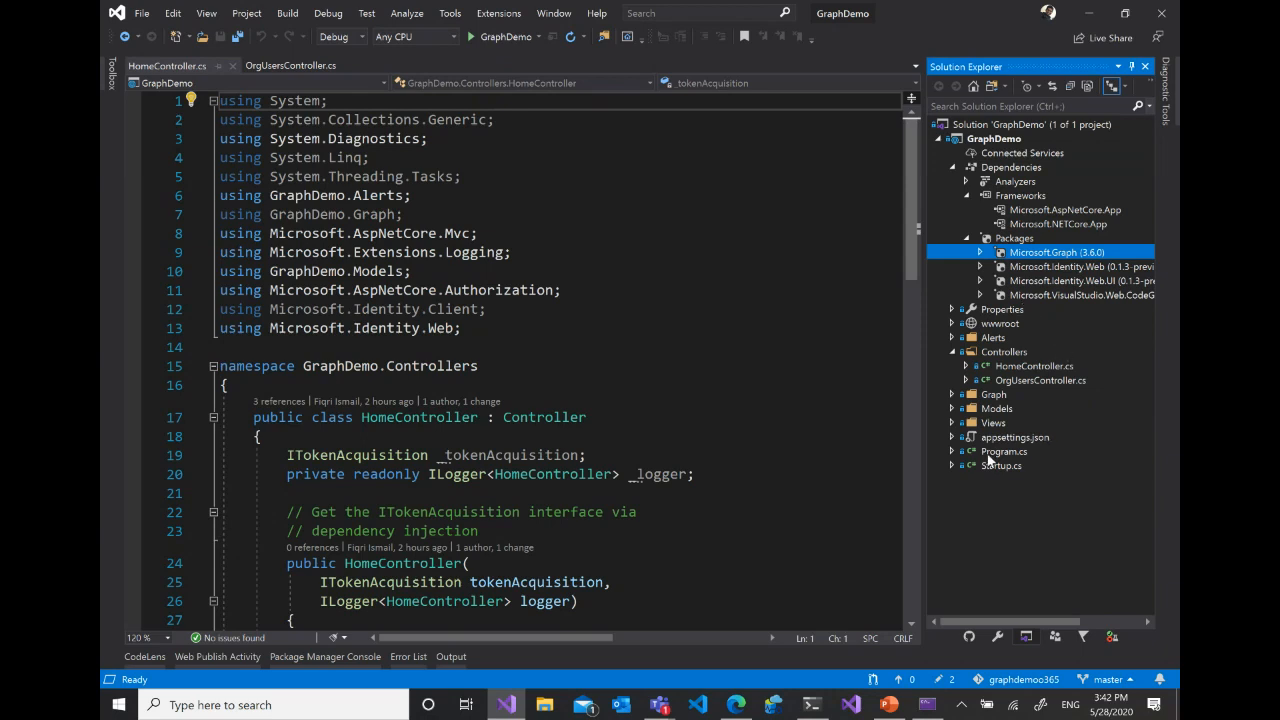
- Open GraphServiceClientFactory.cs from the Graph folder and show the GraphServiceClientFactory class
left_click(951, 394)
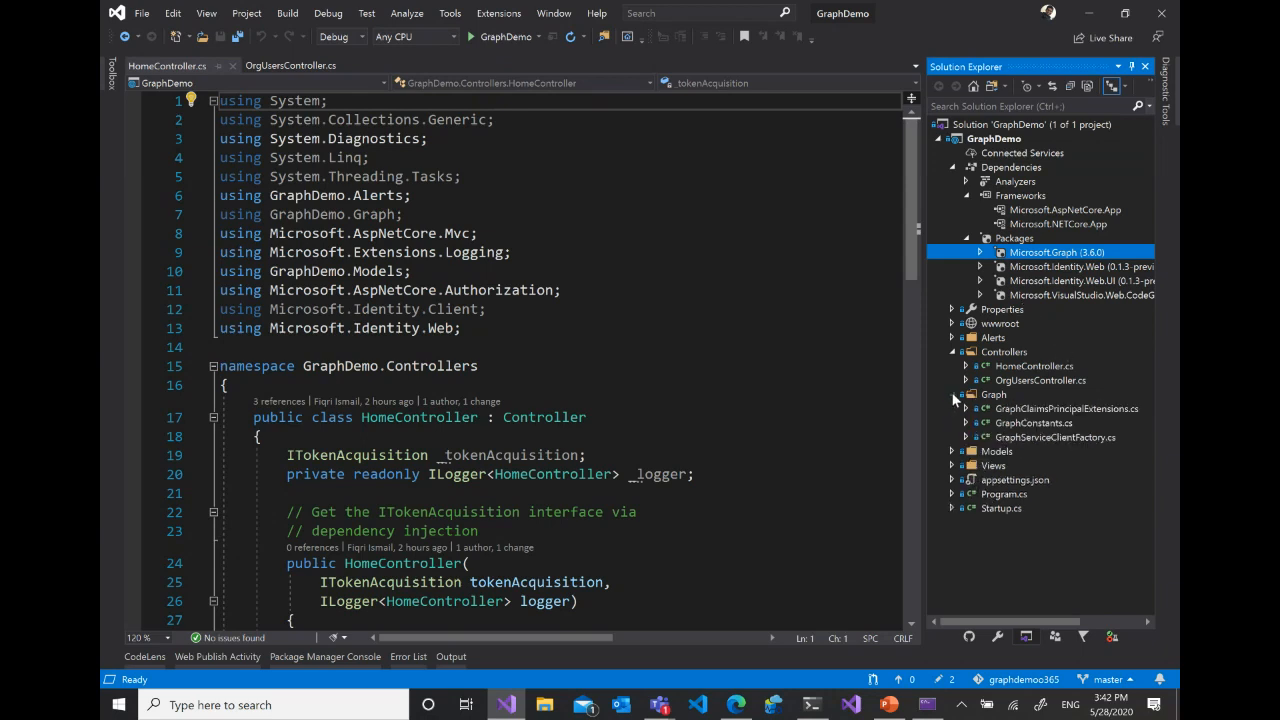
left_click(1090, 438)
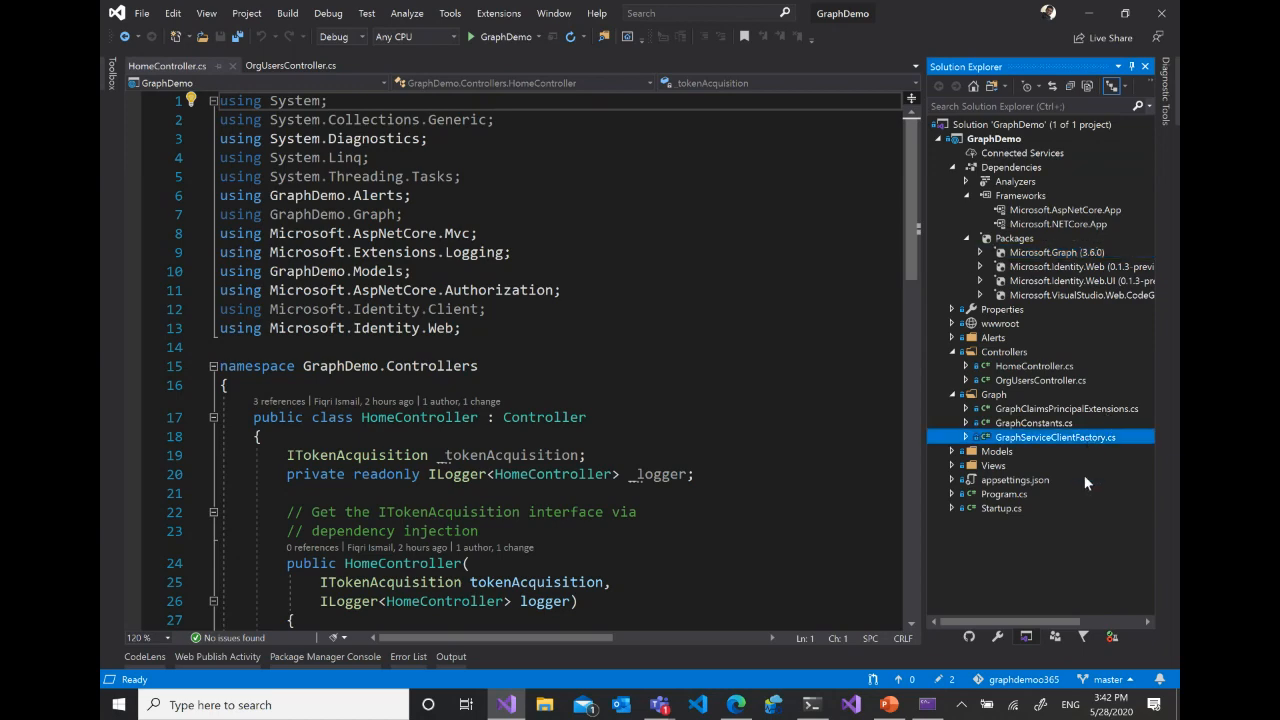
left_click(722, 280)
scroll(775, 300, "down", 1)
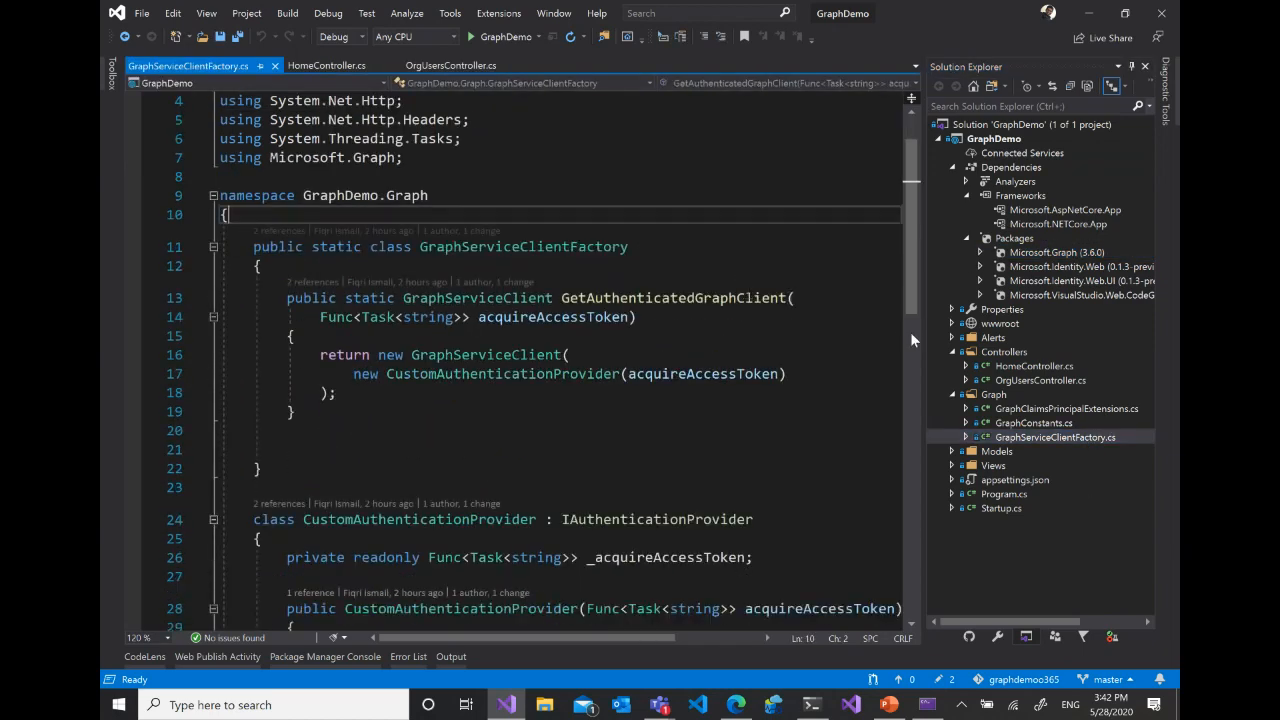
scroll(778, 316, "down", 1)
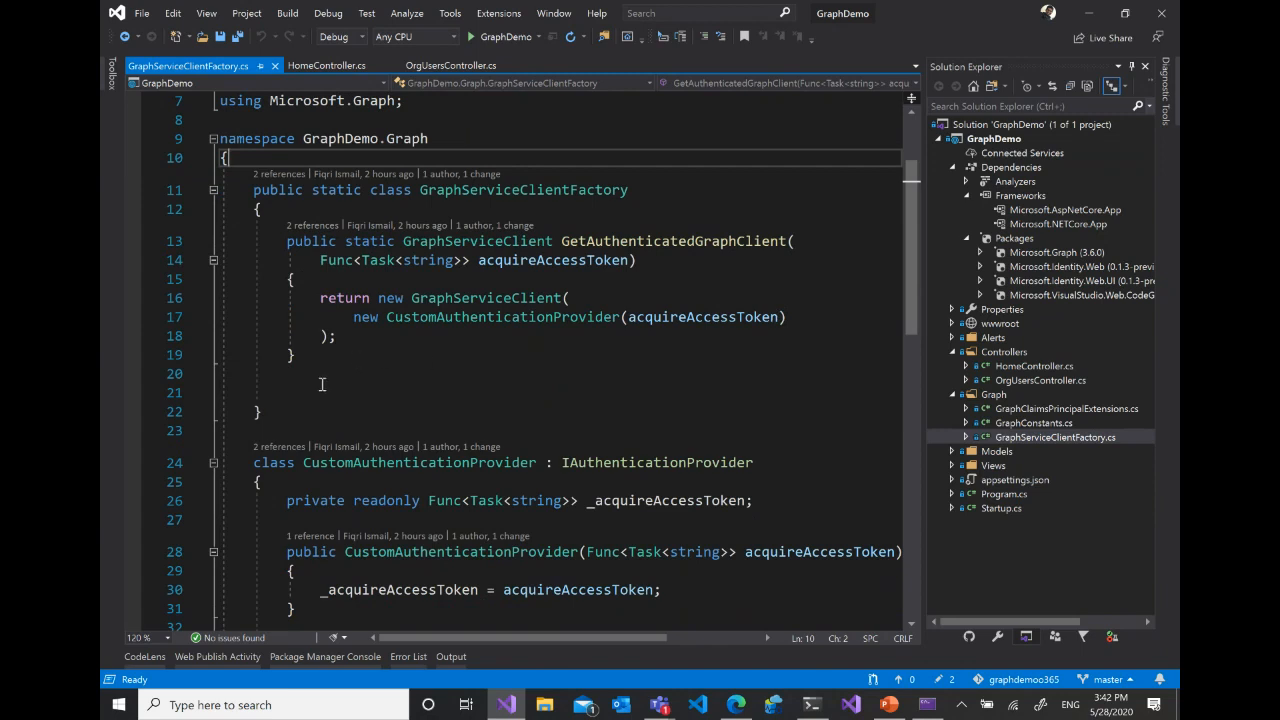
- Highlight the GetAuthenticatedGraphClient method, its acquireAccessToken parameter and the CustomAuthenticationProvider it uses
left_click_drag(322, 384, 270, 241)
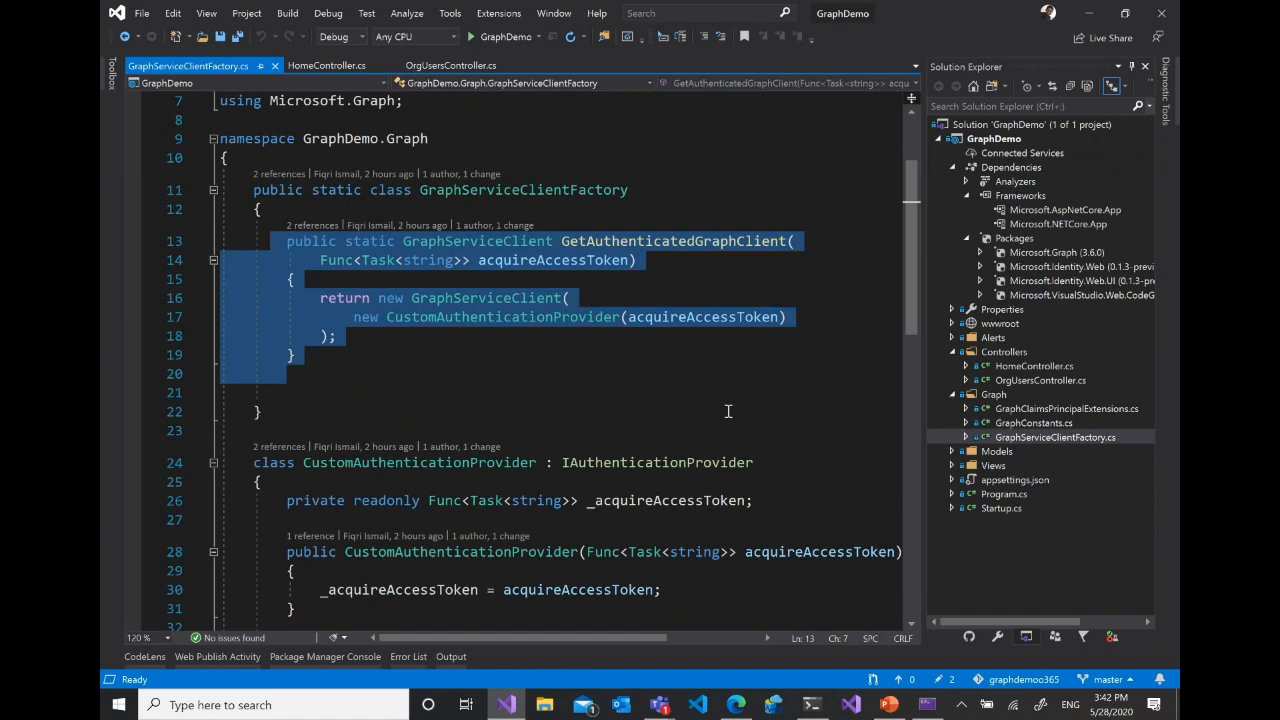
left_click(537, 262)
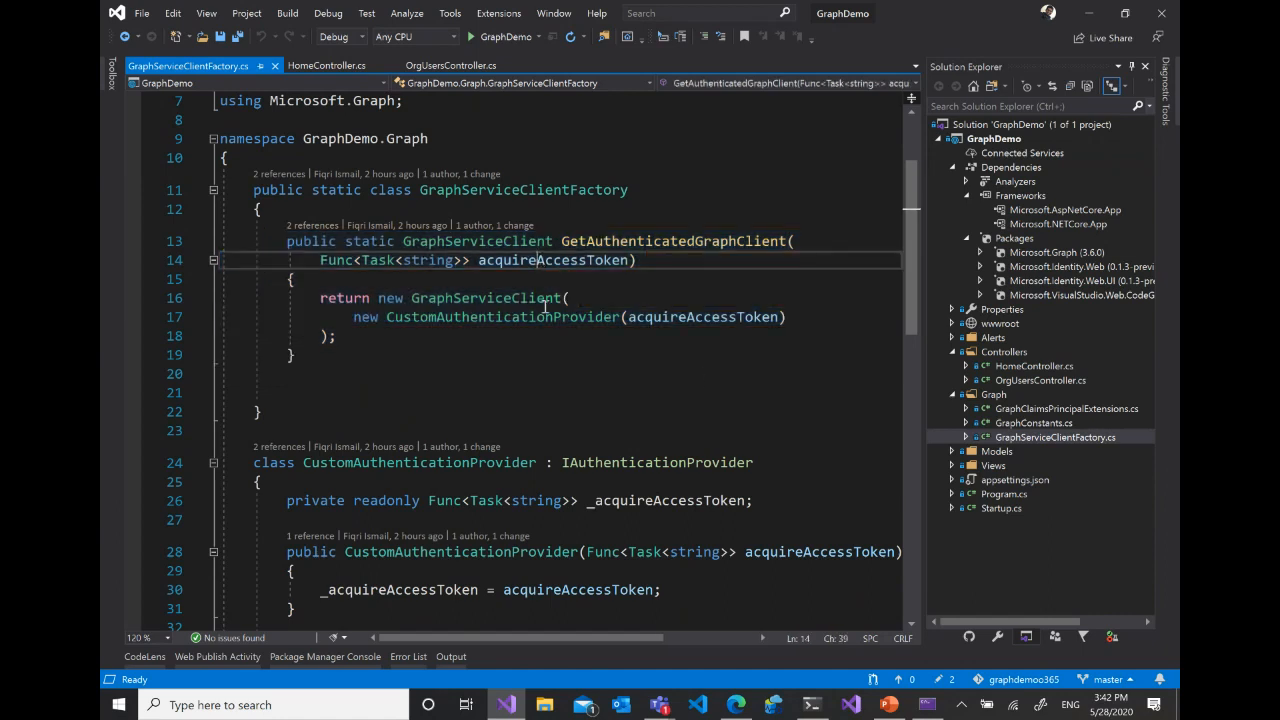
left_click(543, 315)
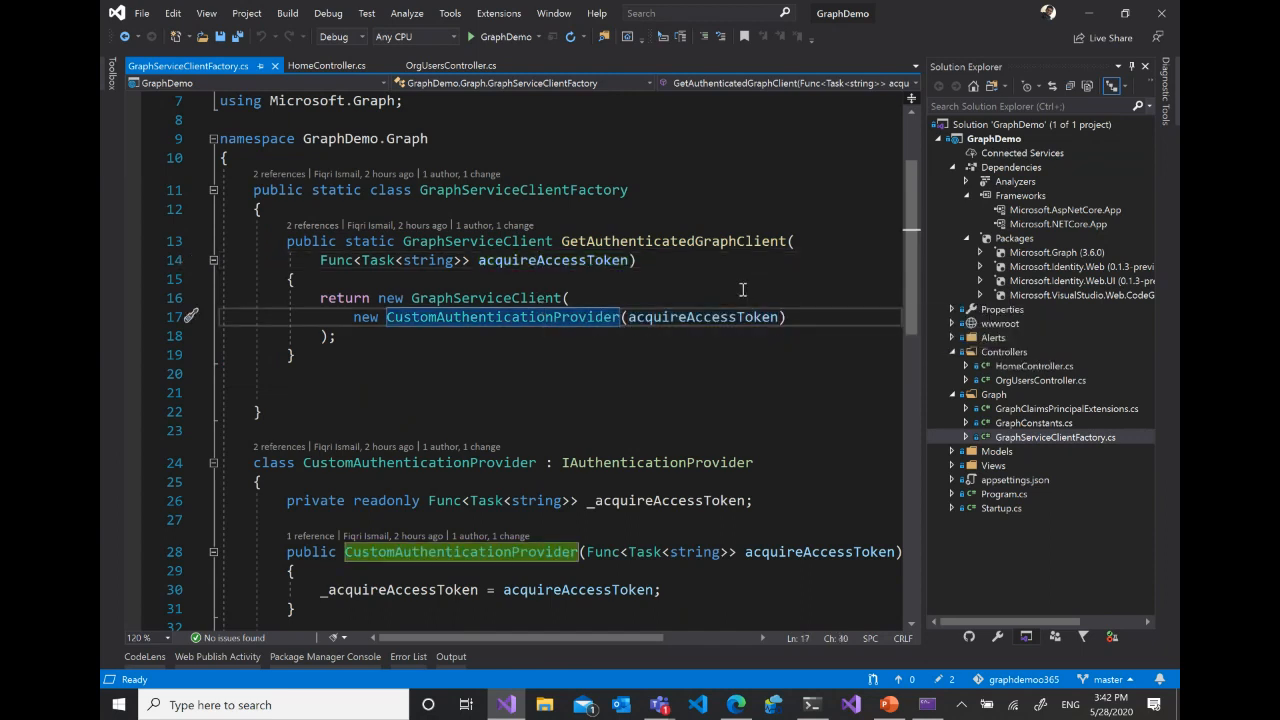
- Switch to the Azure Active Directory admin center in the browser and open the O365 Marathon application from App registrations
left_click(736, 705)
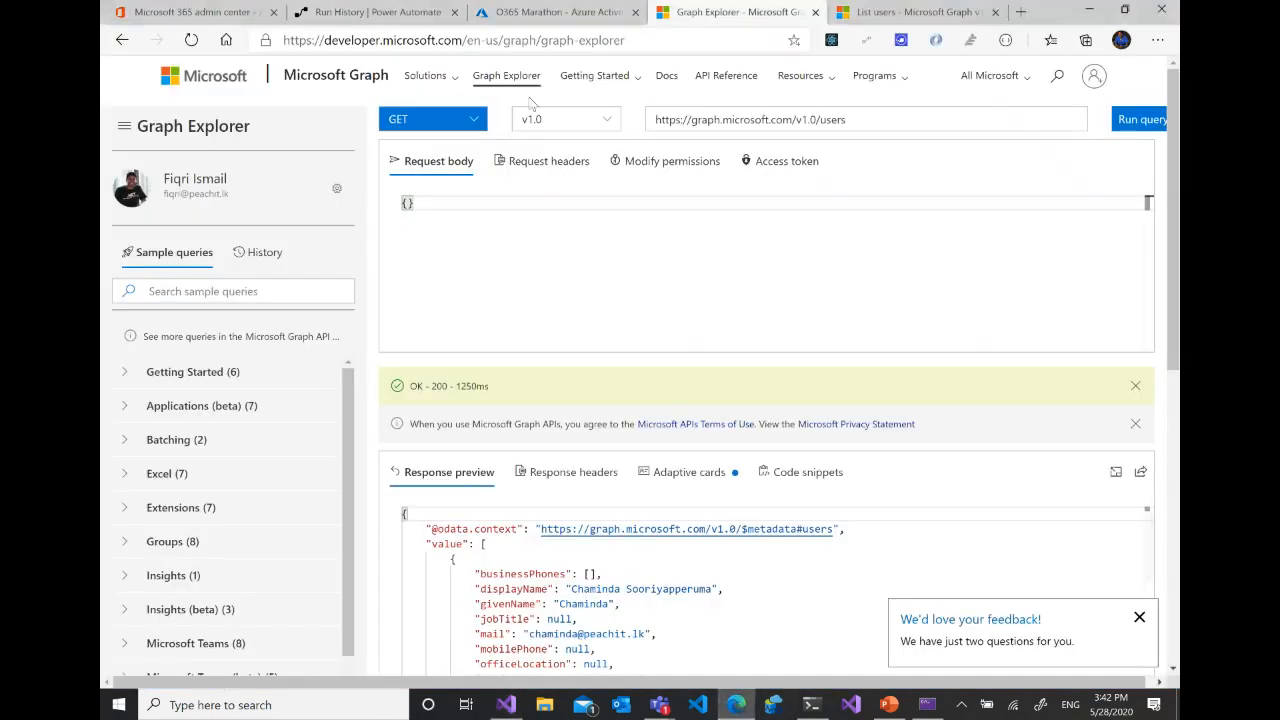
left_click(538, 12)
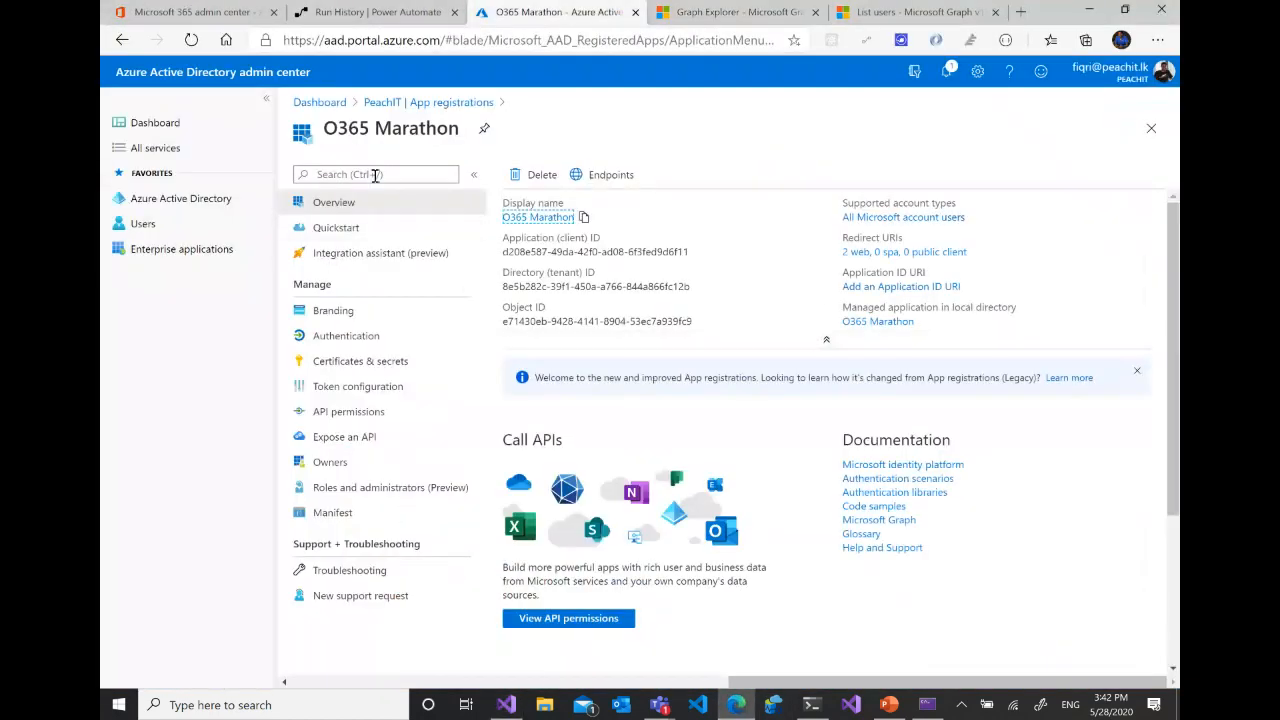
left_click(205, 200)
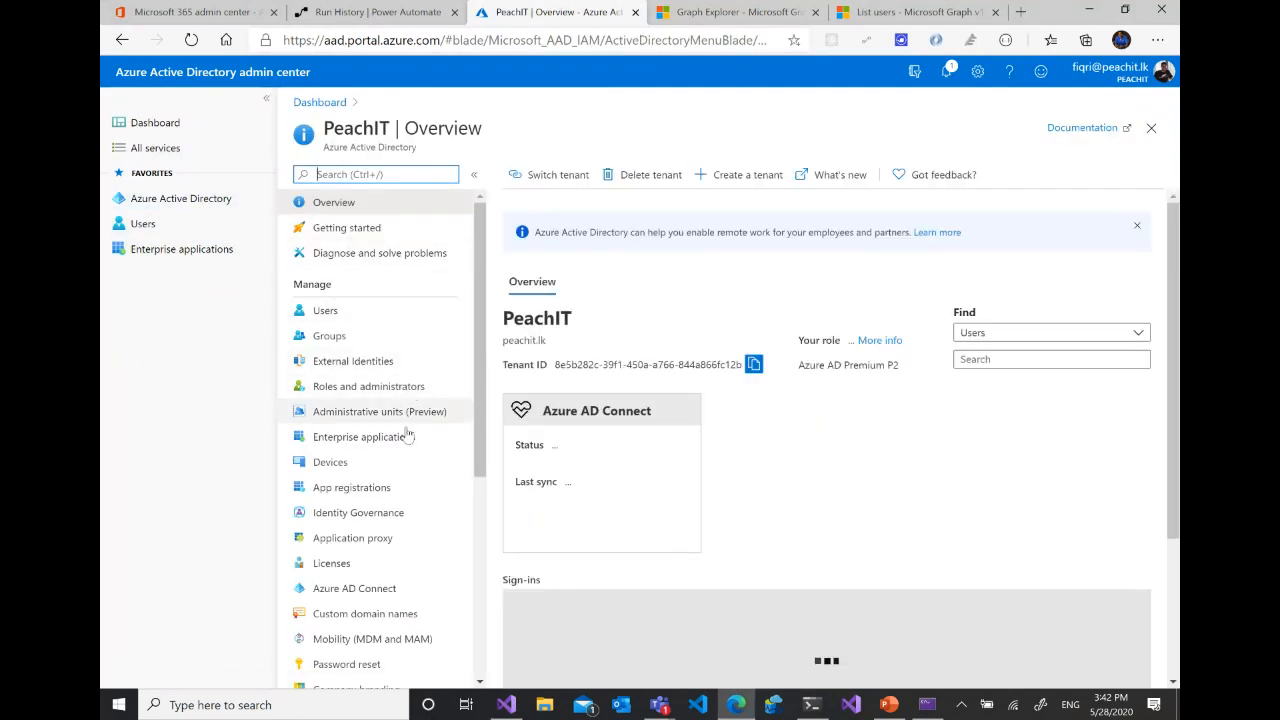
left_click(376, 489)
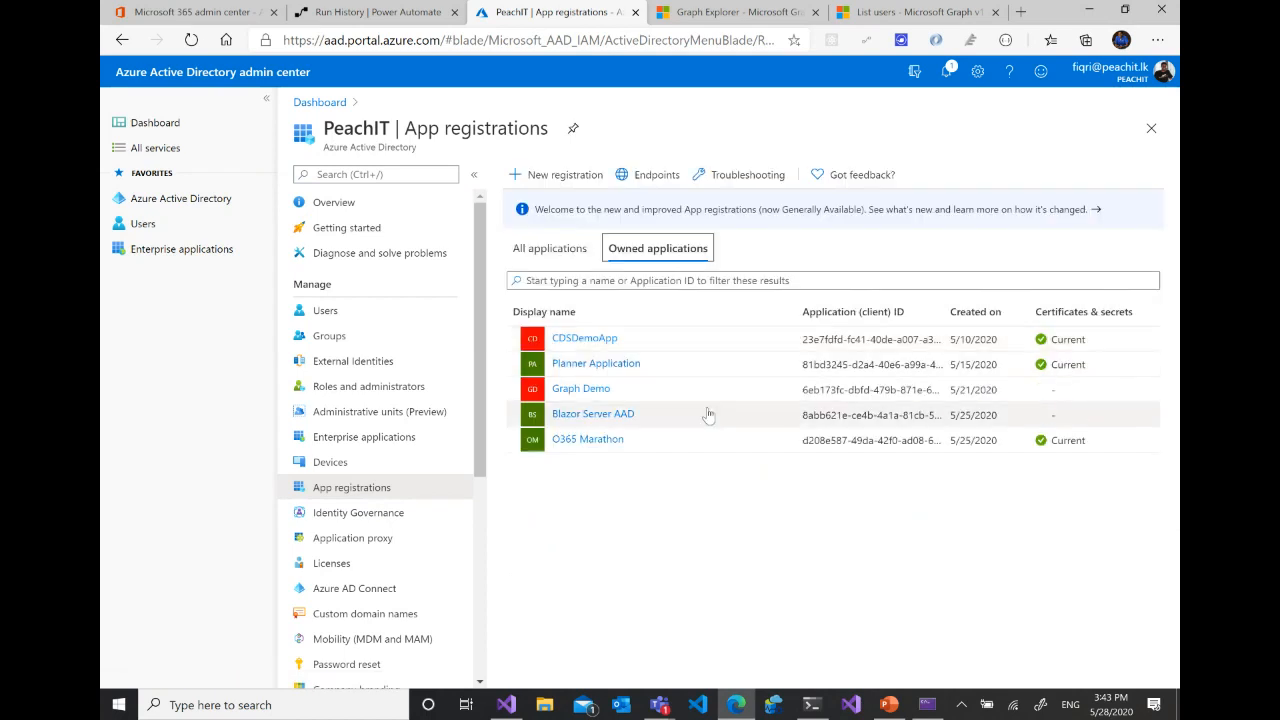
left_click(587, 440)
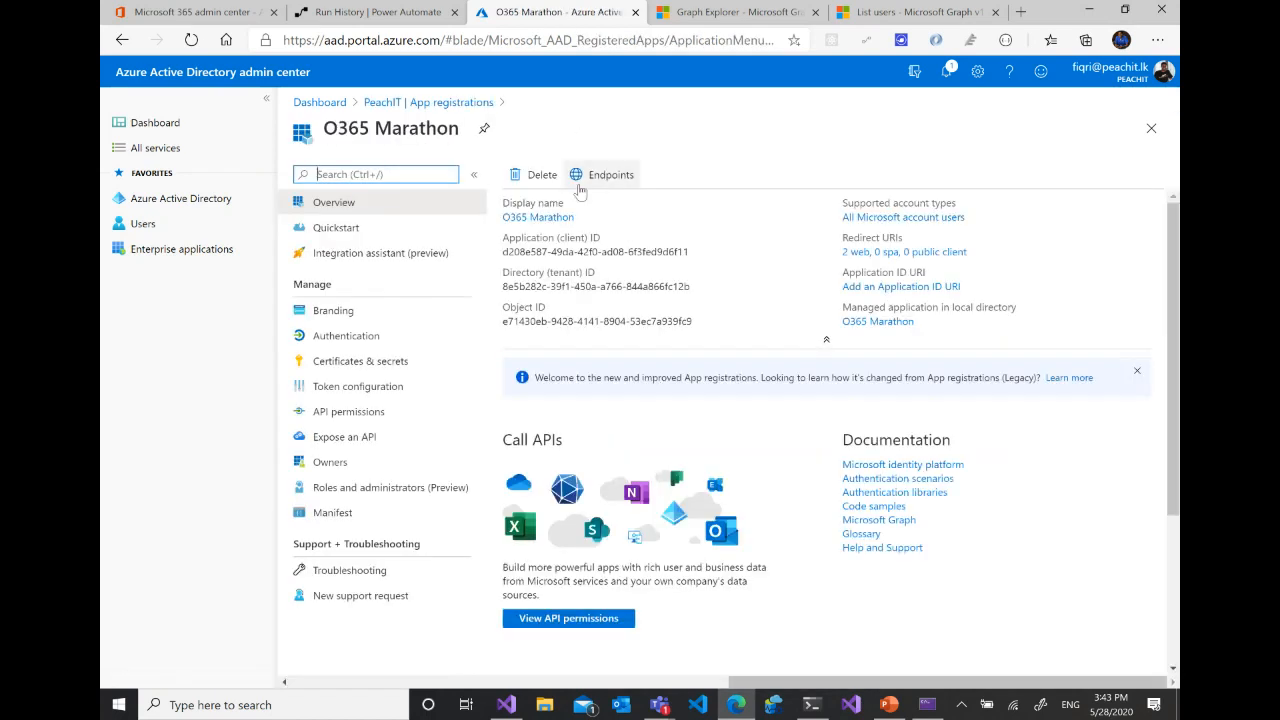
- Open the form for registering a new application from App registrations and point out its redirect URI field
left_click(155, 201)
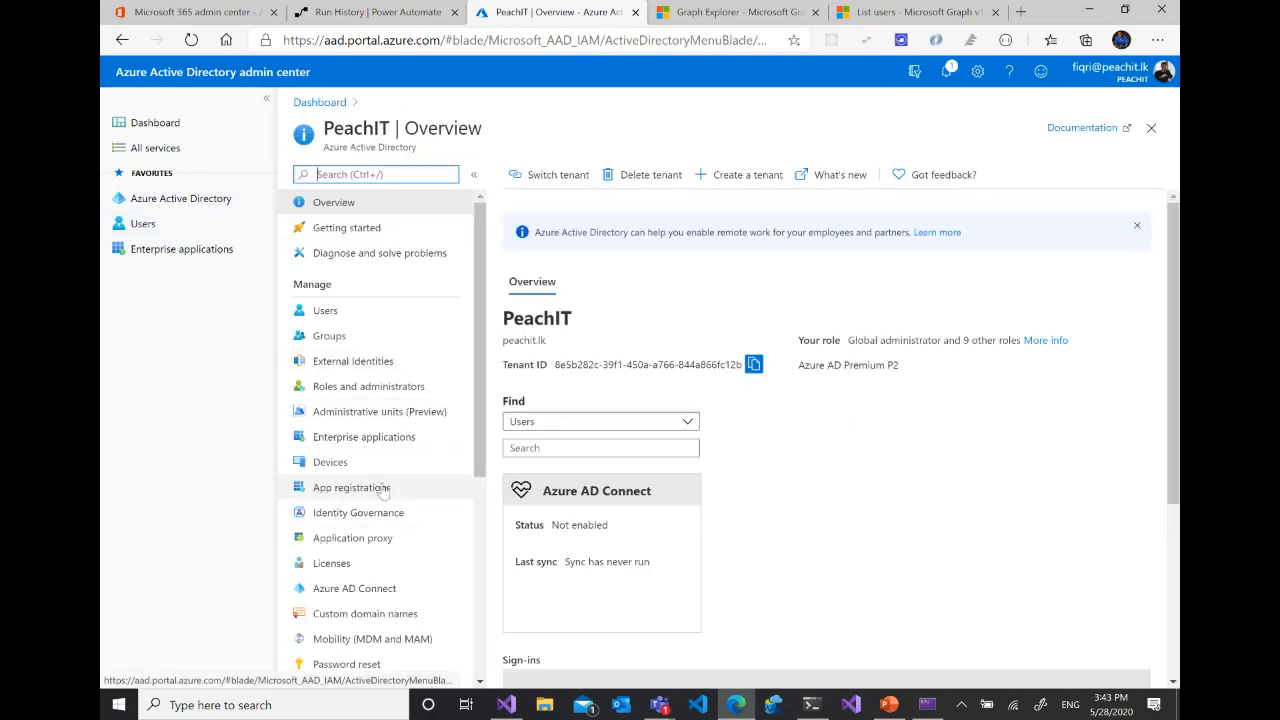
left_click(370, 488)
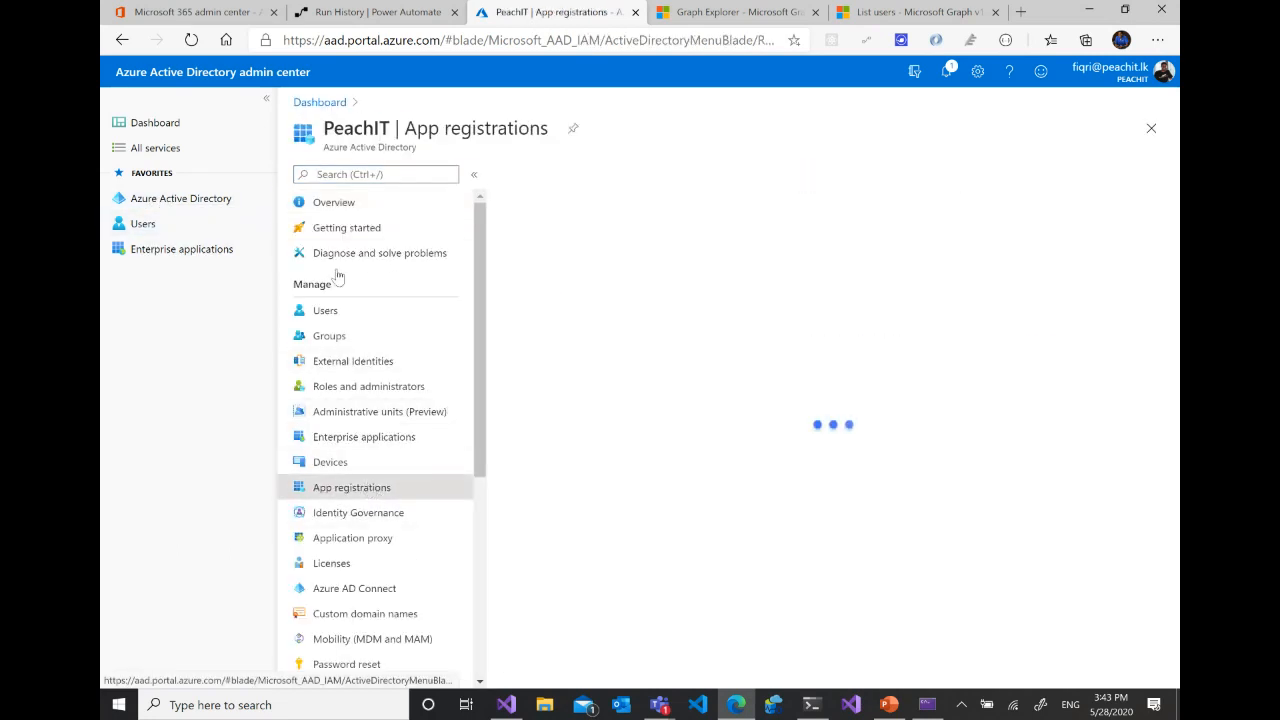
left_click(590, 174)
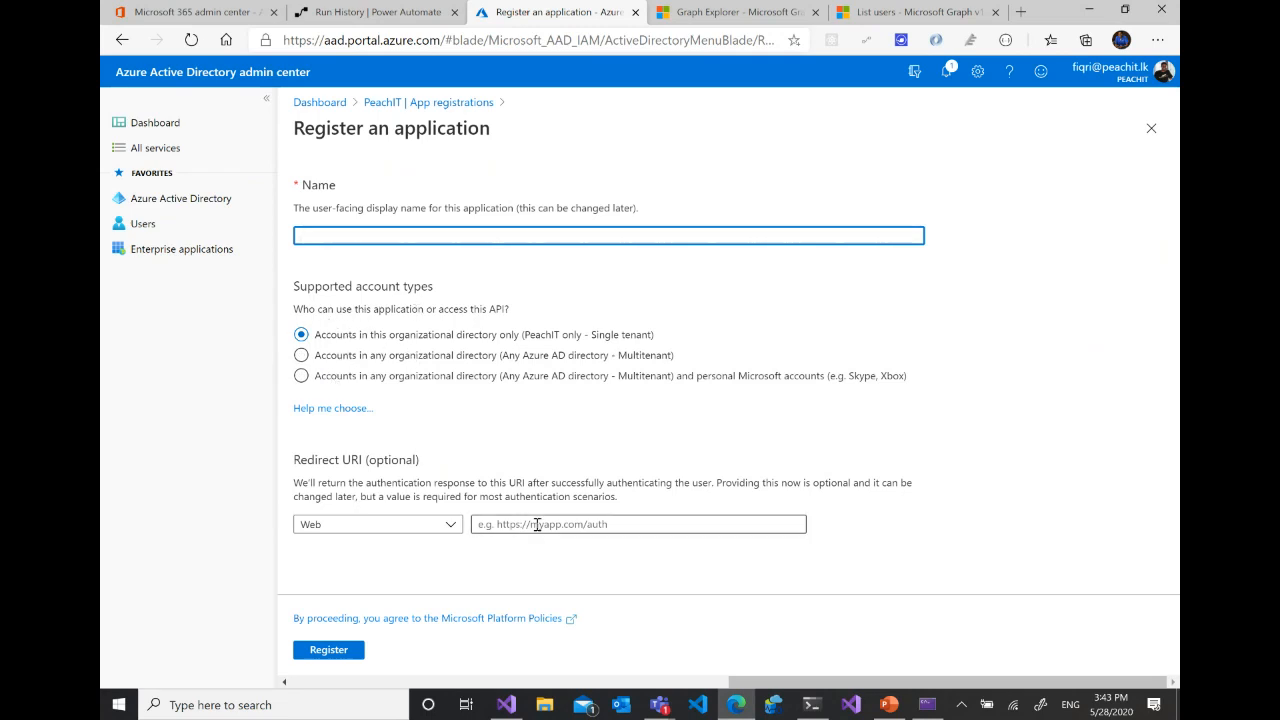
left_click(654, 523)
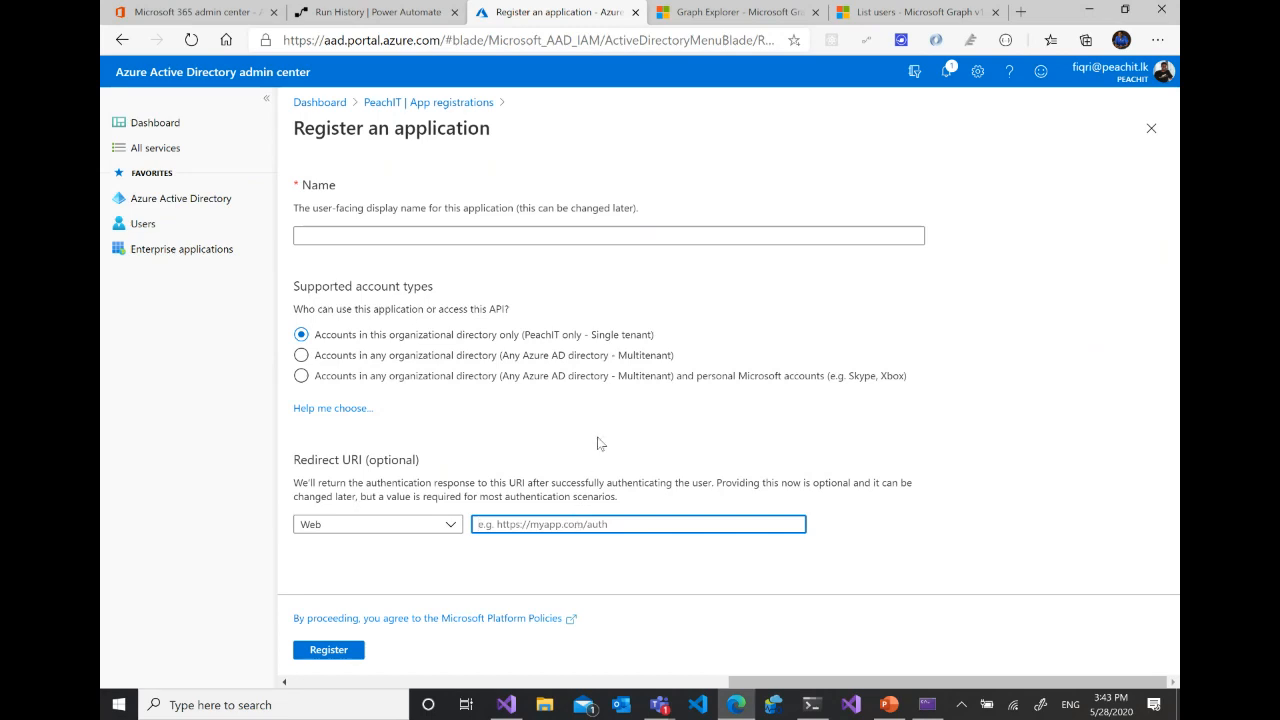
- Leave the registration form, reopen the O365 Marathon application from App registrations and show its Authentication settings
left_click(172, 199)
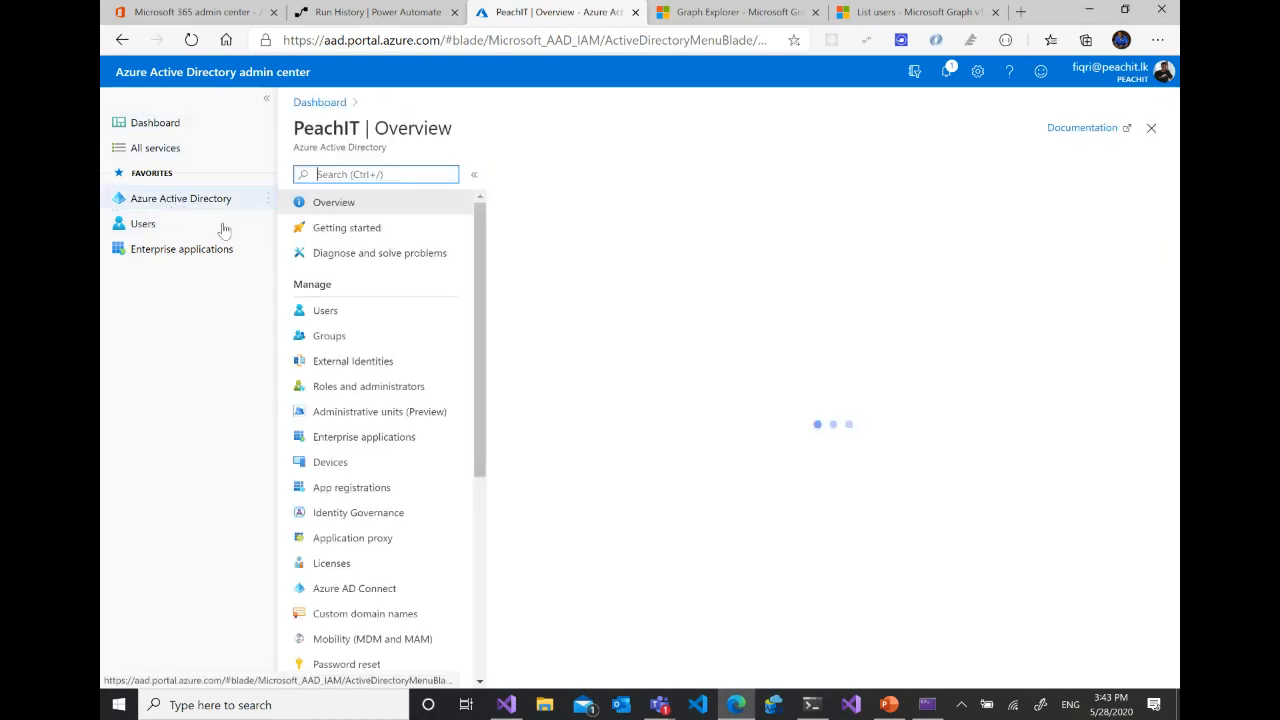
left_click(366, 489)
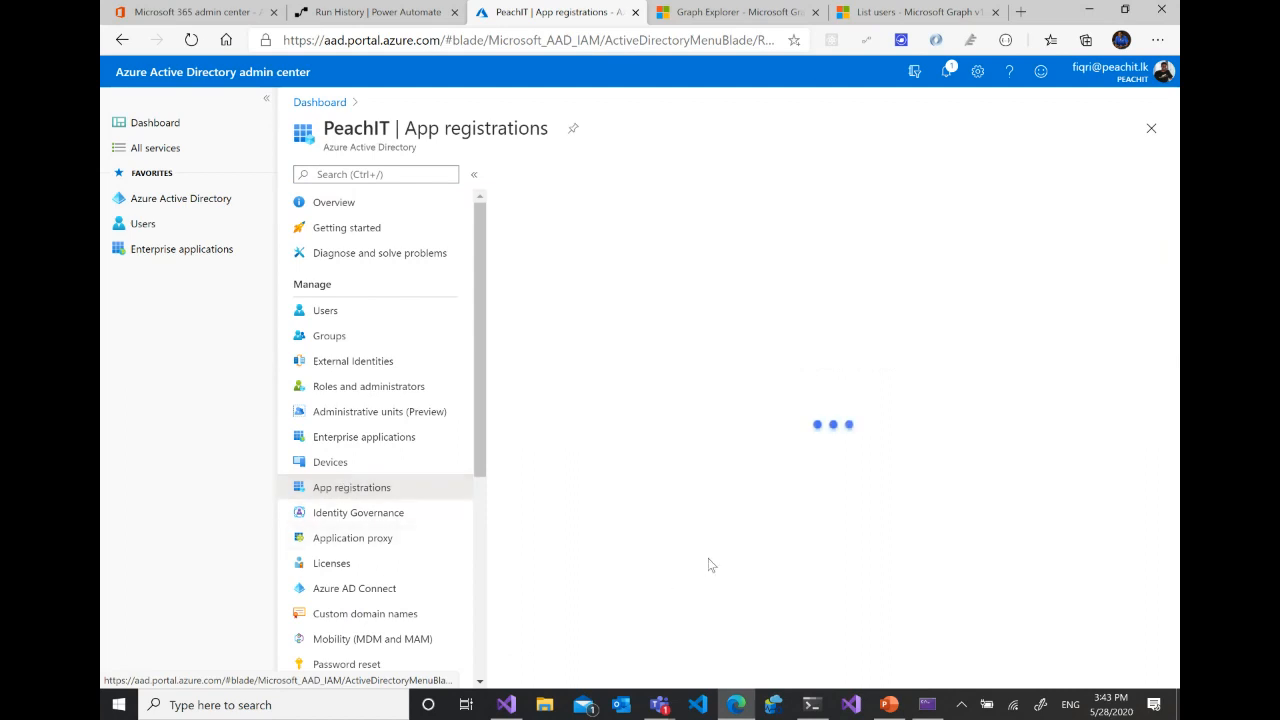
left_click(600, 441)
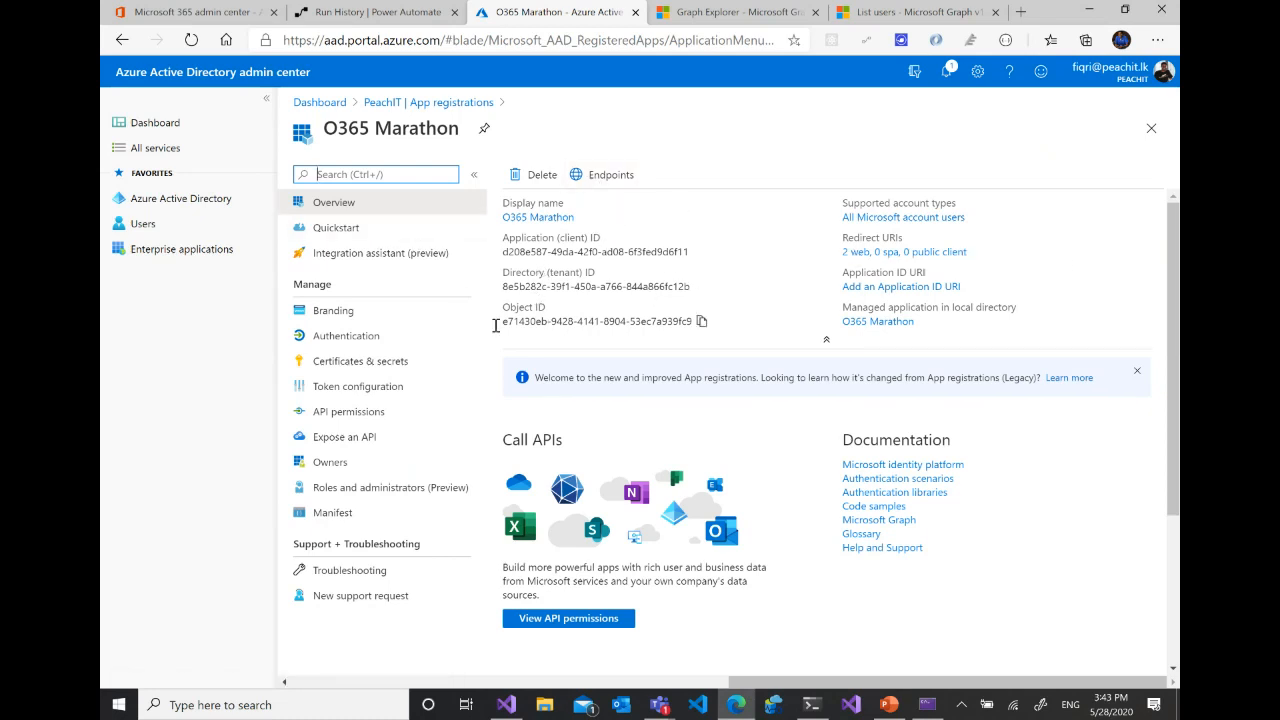
left_click(305, 337)
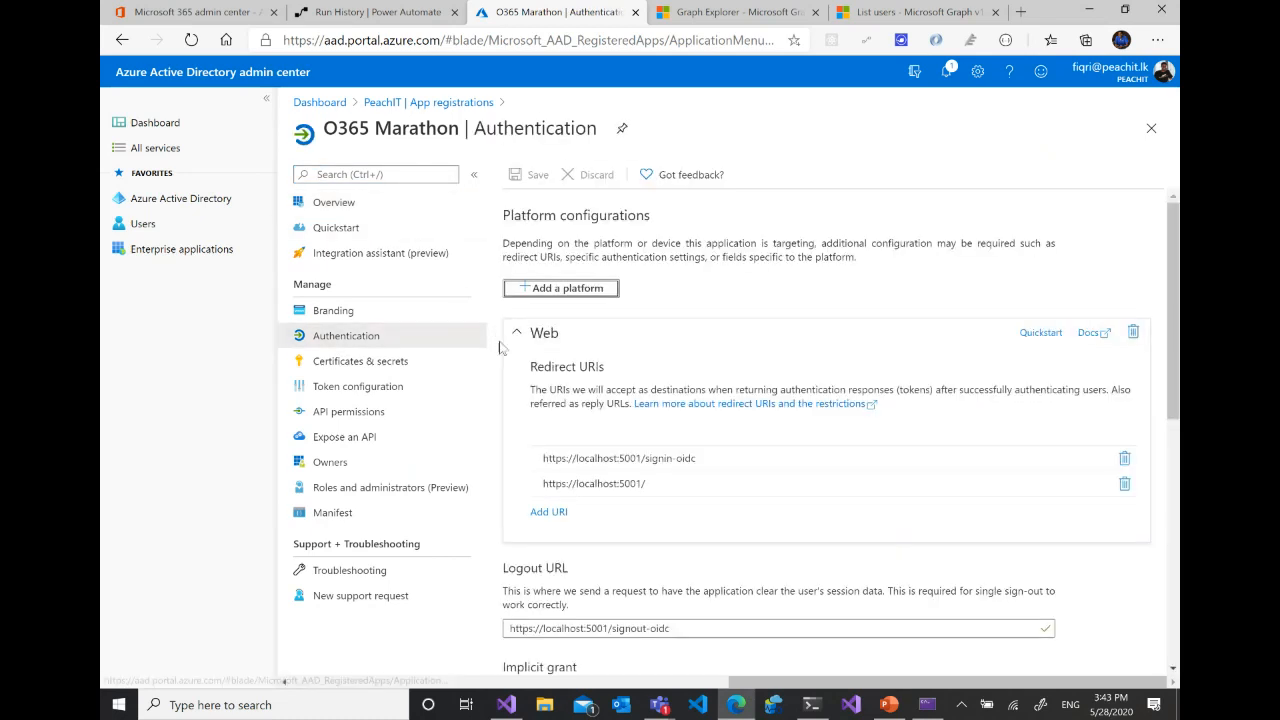
- Point out the web redirect URIs, highlighting the /signin-oidc suffix, and the logout URL in the Authentication settings
scroll(815, 383, "down", 1)
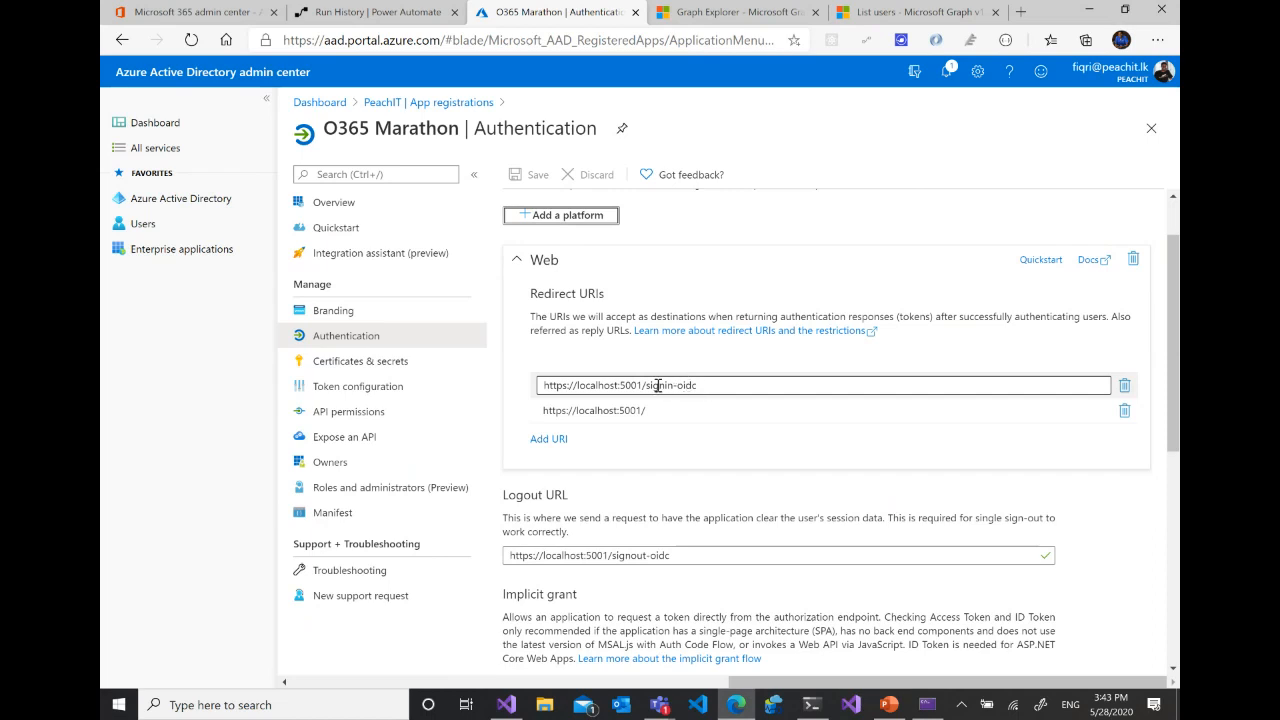
left_click_drag(643, 385, 710, 385)
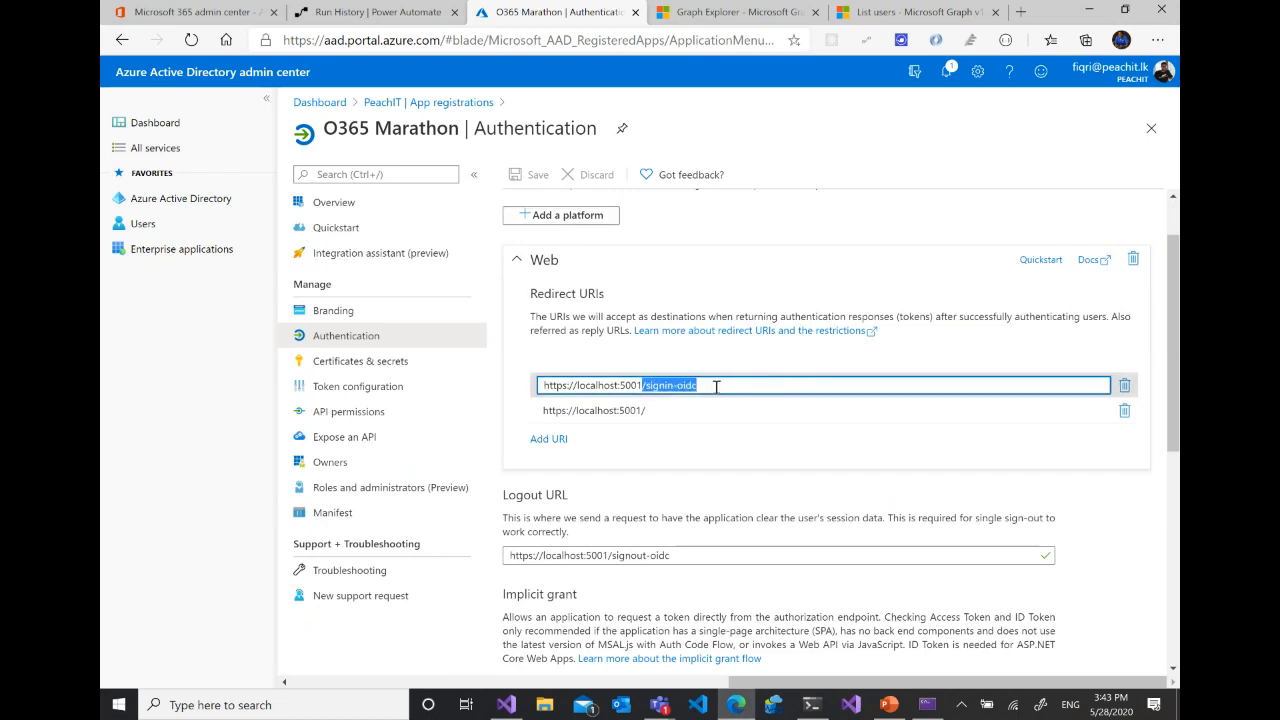
left_click(669, 409)
left_click(708, 385)
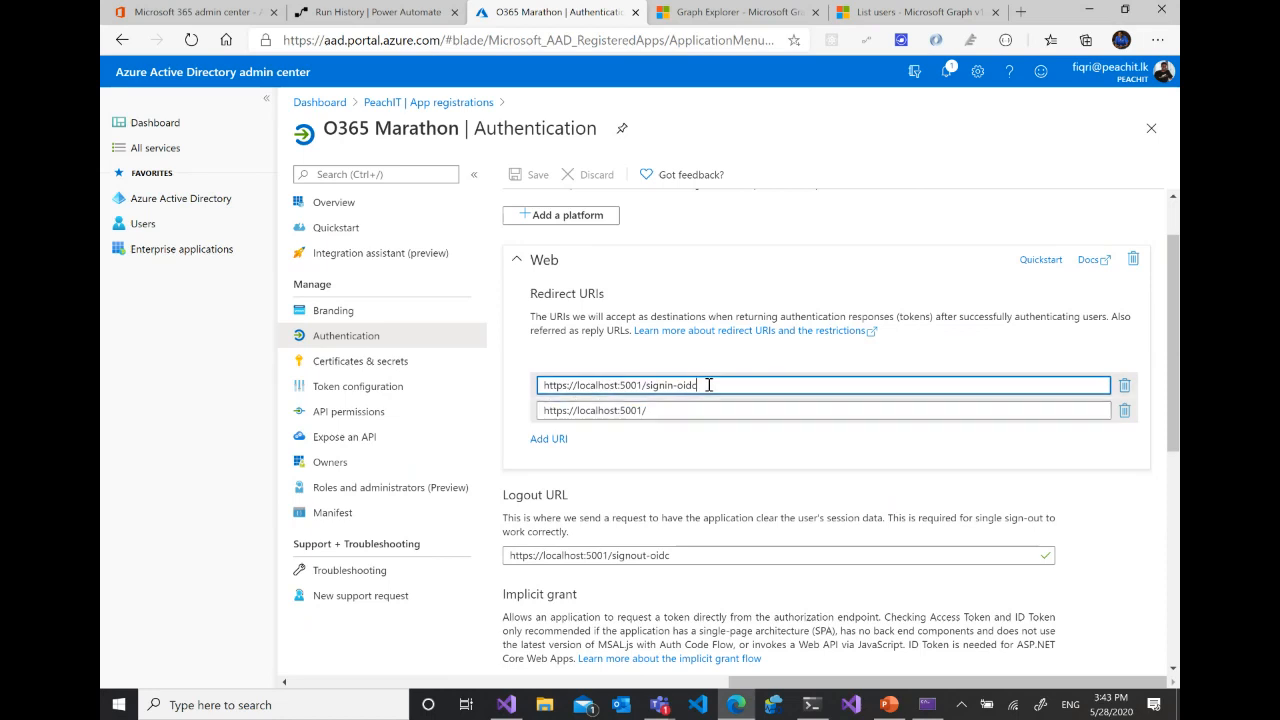
left_click(660, 409)
left_click(708, 385)
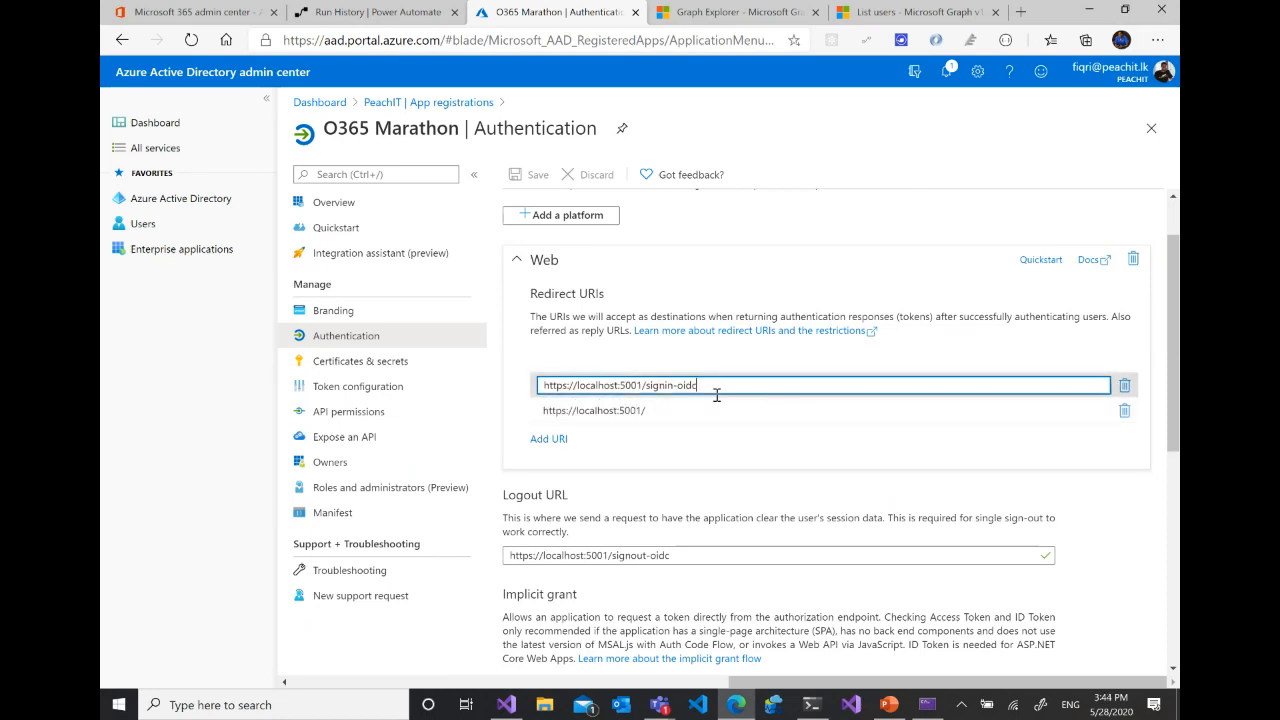
left_click(686, 556)
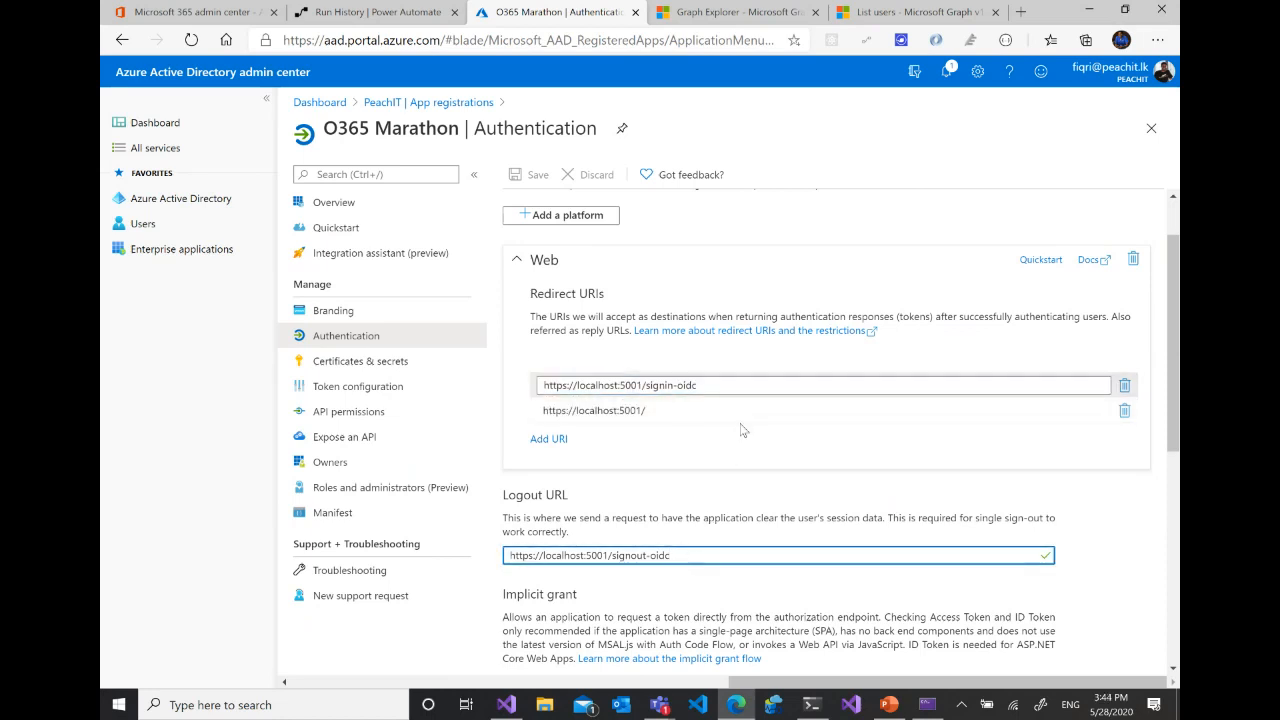
- Look through the implicit grant and supported account type settings, and open the application's Certificates & secrets page
scroll(744, 430, "down", 3)
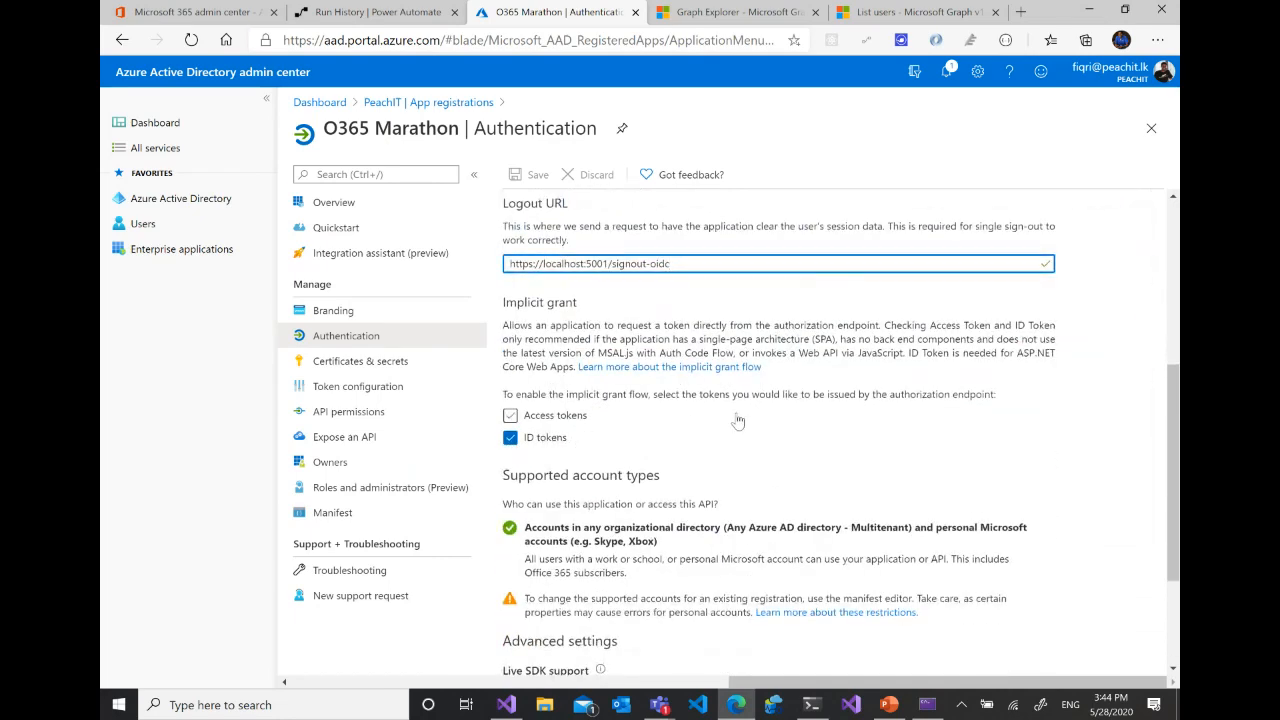
scroll(736, 430, "down", 2)
scroll(737, 413, "up", 4)
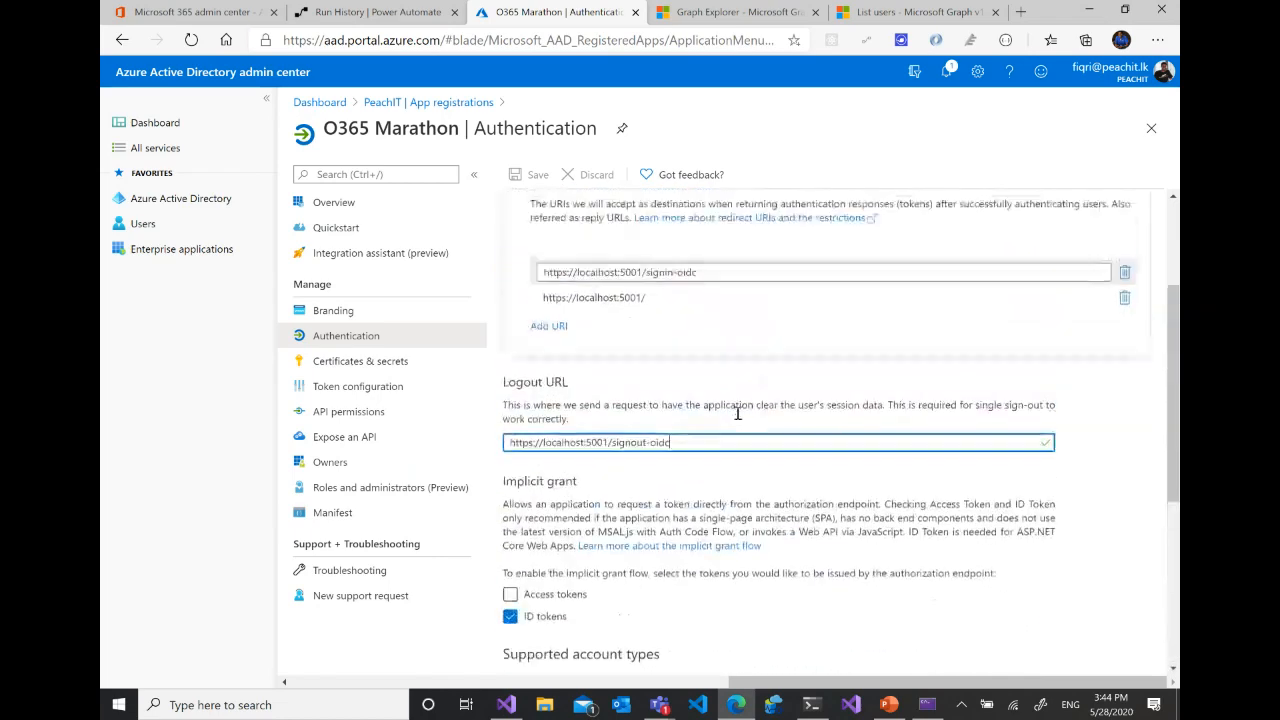
left_click(365, 361)
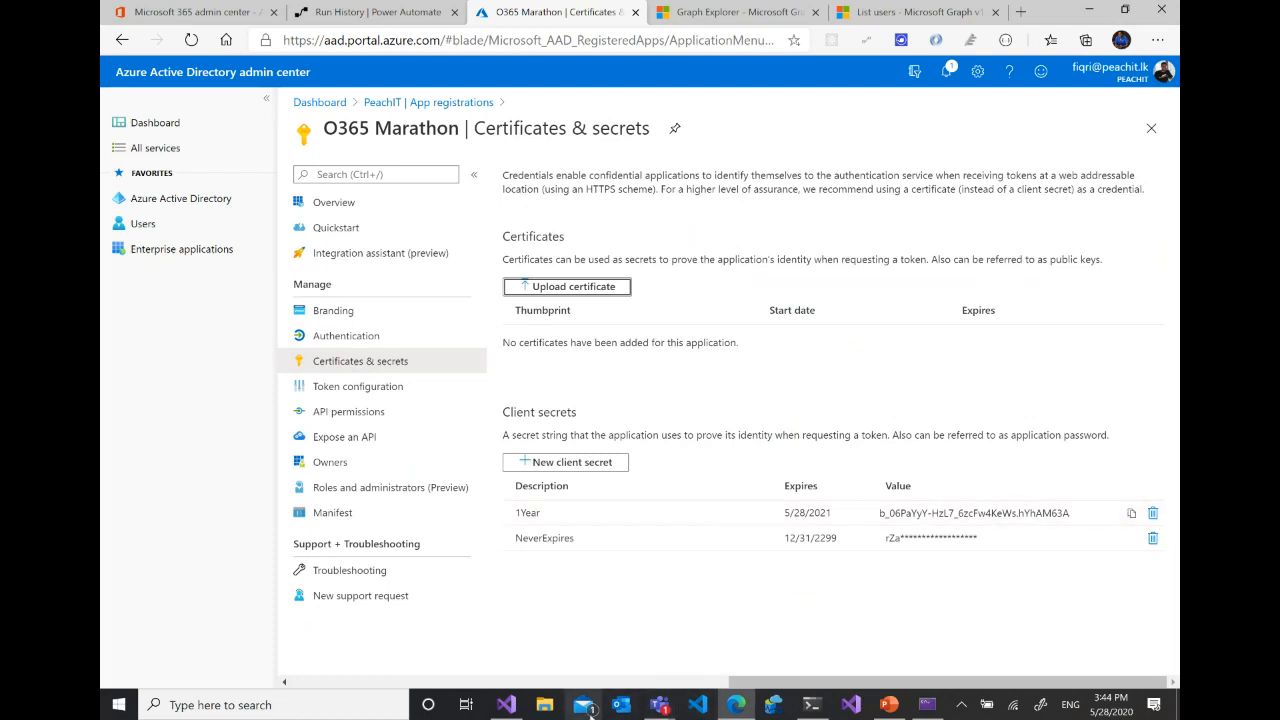
- Switch to the GraphDemo project in Visual Studio and open its user secrets file, secrets.json
left_click(512, 707)
left_click(990, 140)
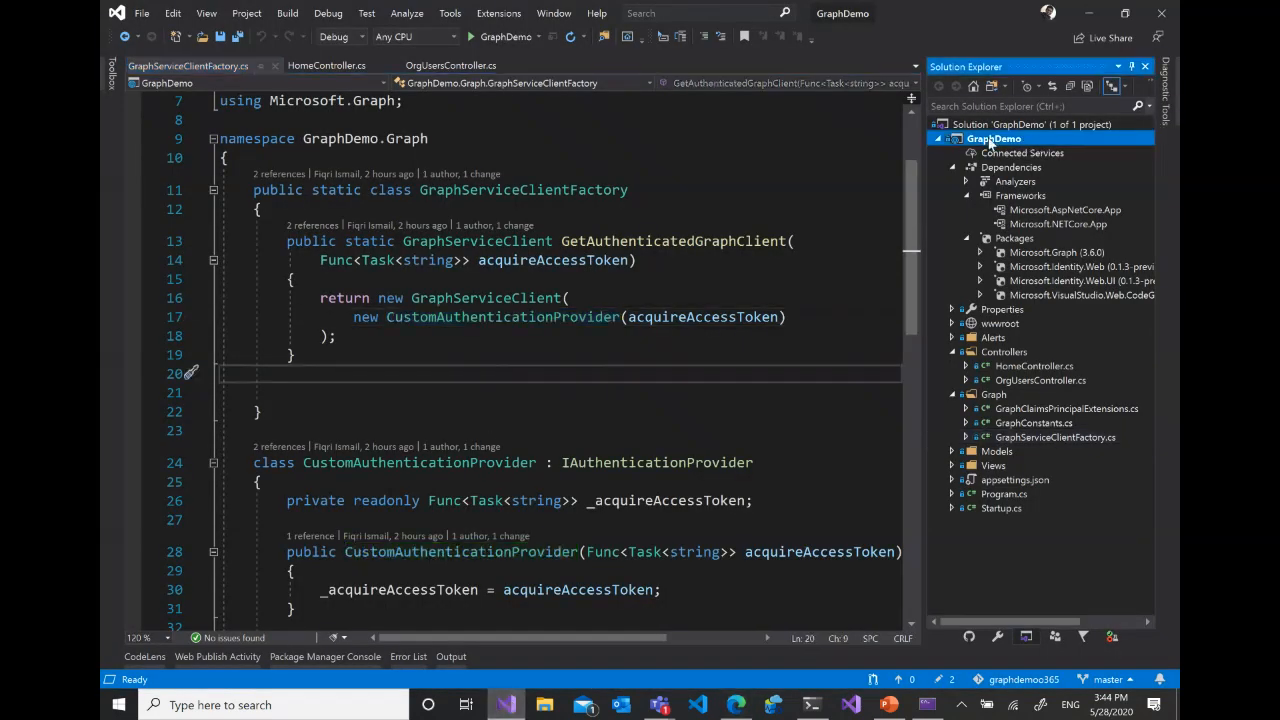
right_click(990, 141)
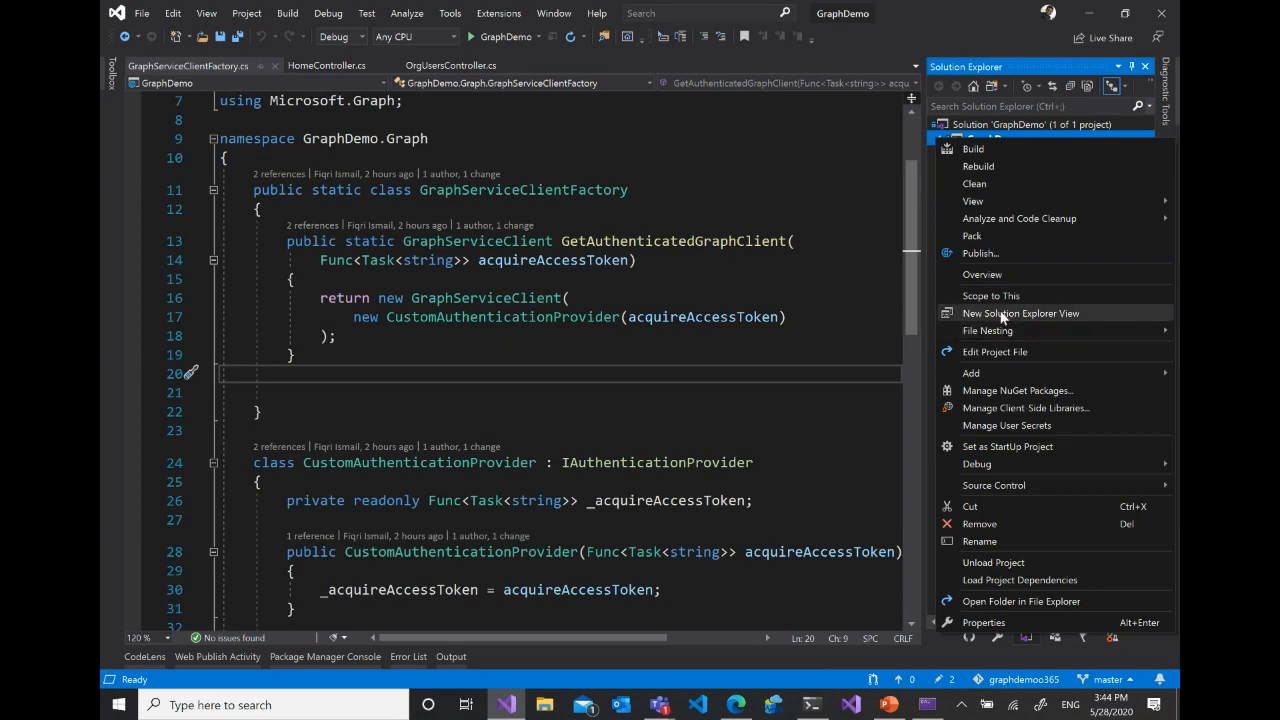
left_click(1036, 426)
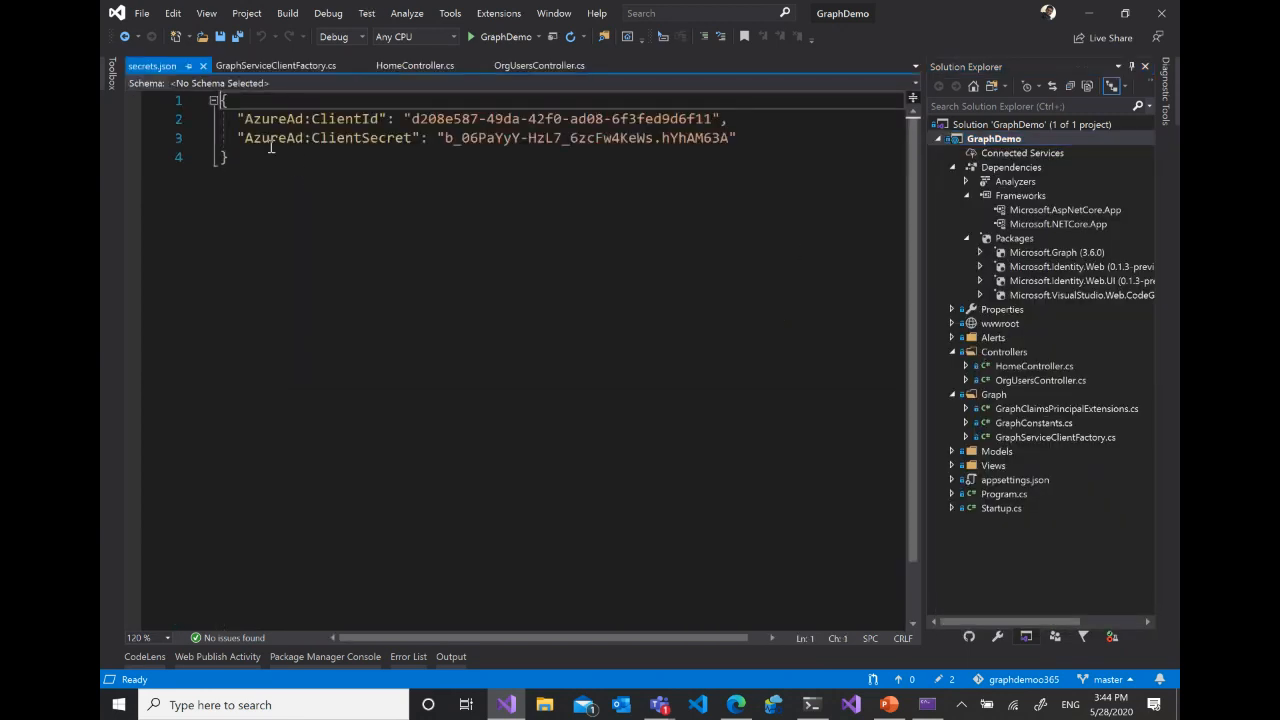
- Open appsettings.json and highlight its AzureAd section with the Instance, TenantId and CallbackPath entries
left_click(1010, 481)
double_click(1013, 481)
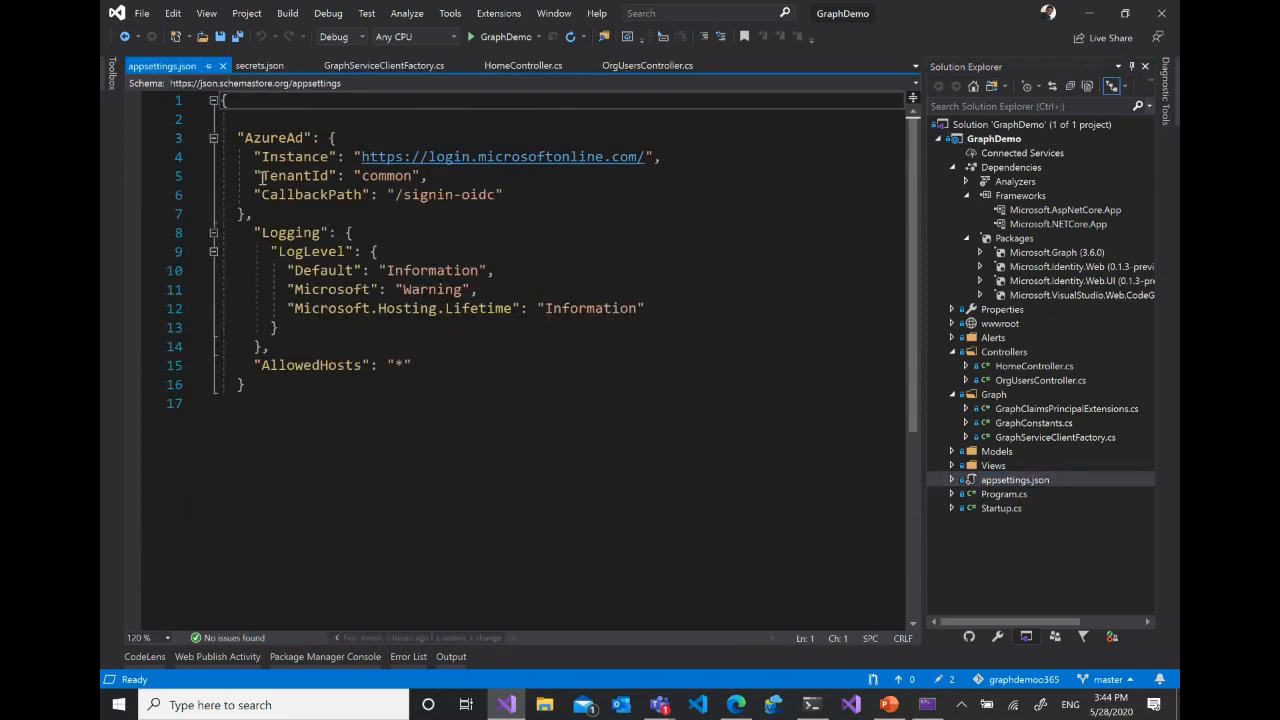
left_click_drag(237, 138, 248, 209)
left_click(254, 138)
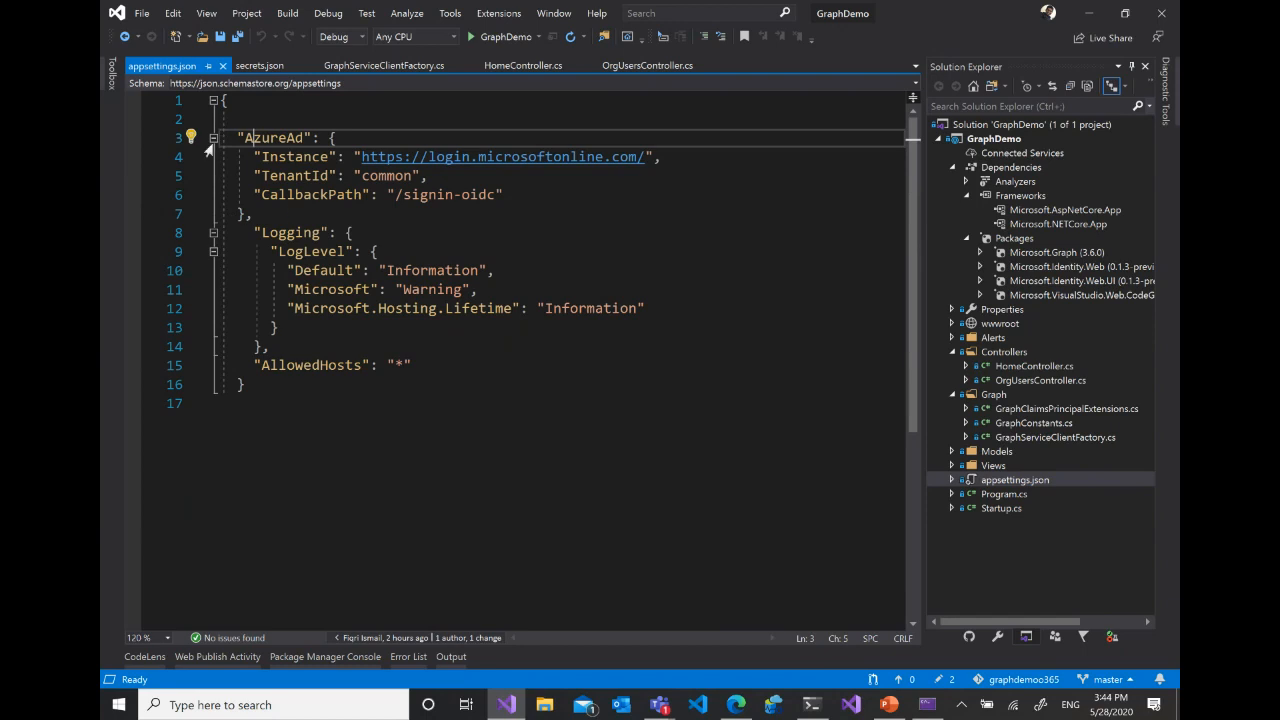
- Point out the Instance login URL, the TenantId value and the CallbackPath entry in the AzureAd section of appsettings.json
left_click(296, 157)
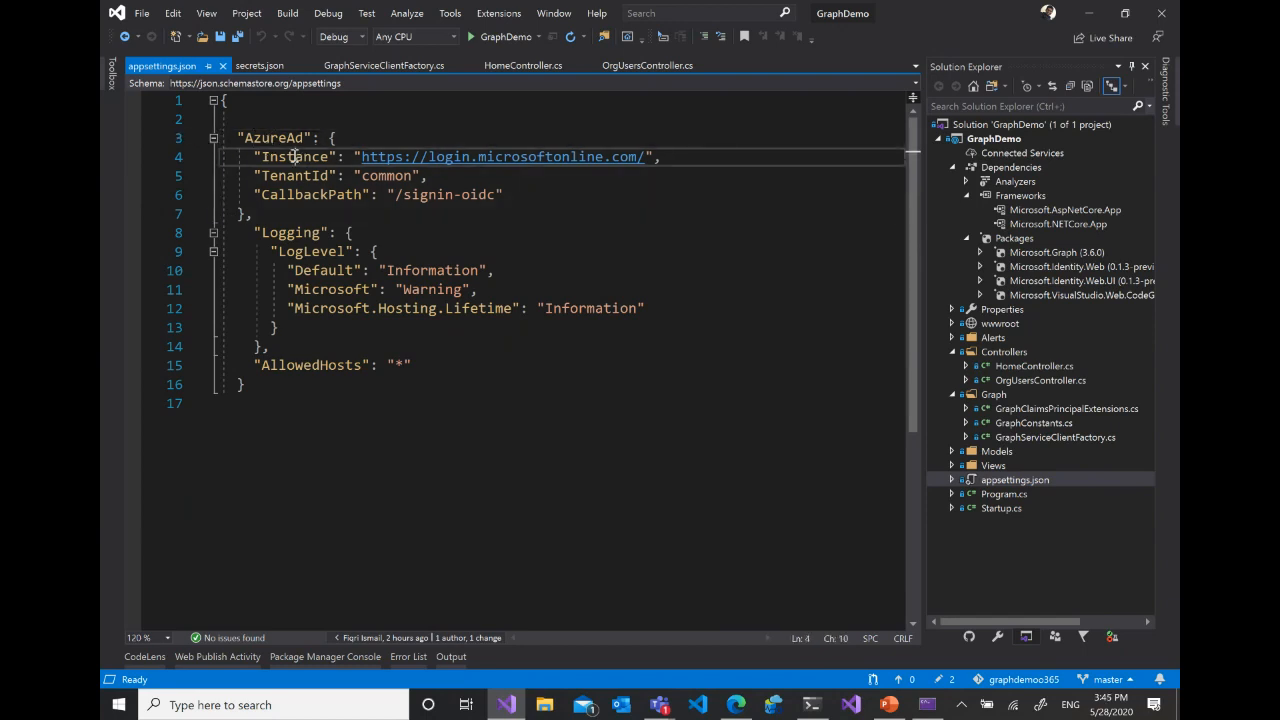
left_click_drag(645, 157, 362, 157)
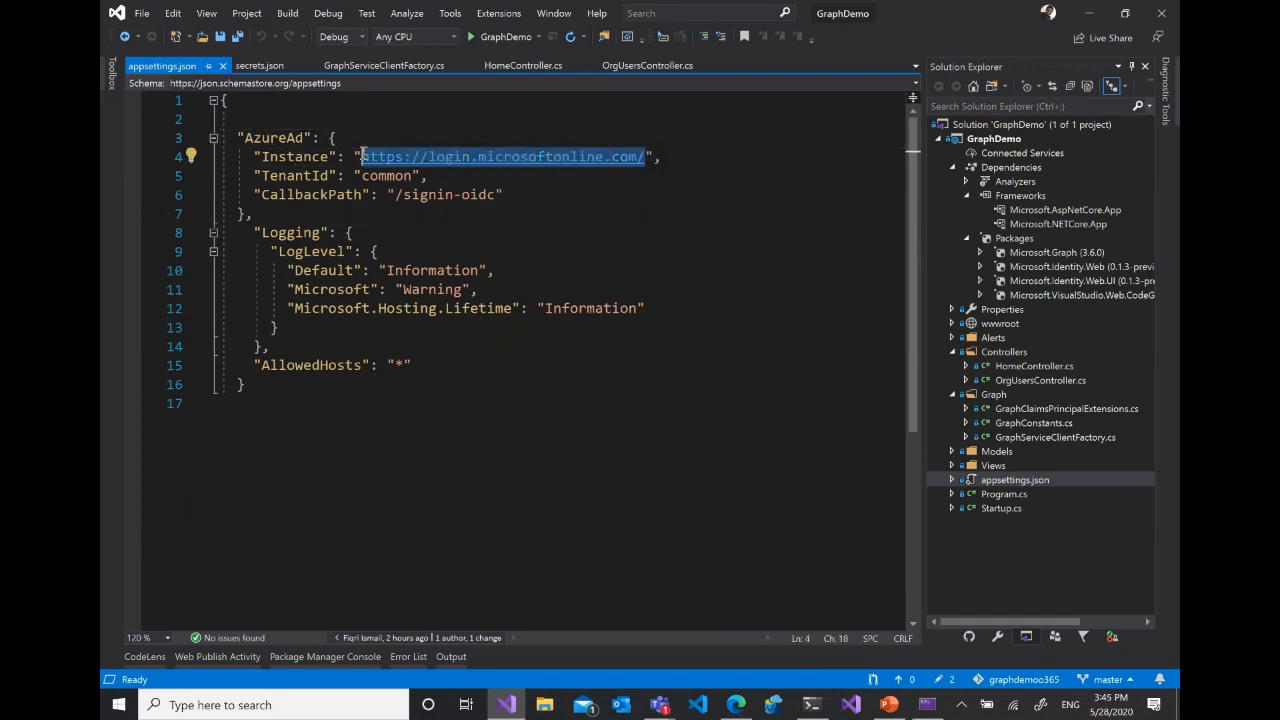
left_click(380, 176)
left_click(320, 195)
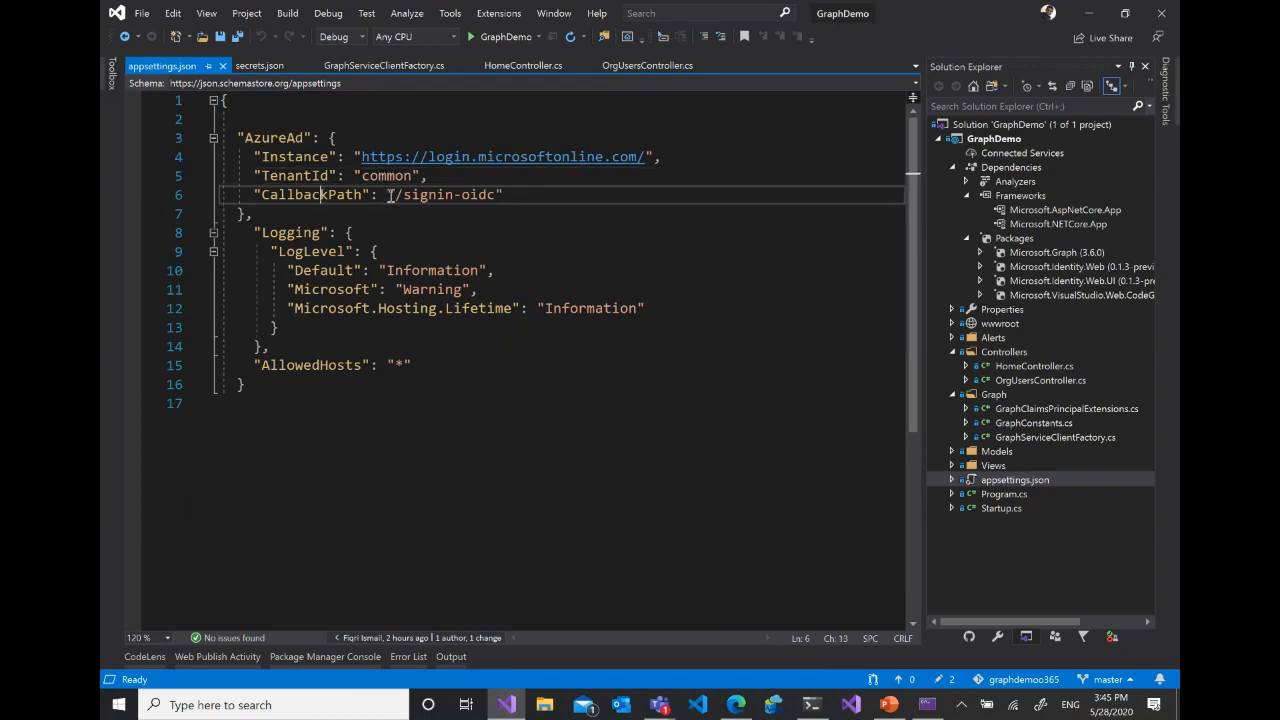
- Return to secrets.json and highlight the AzureAd ClientId and ClientSecret entries
left_click(262, 66)
left_click(250, 160)
key("ctrl+shift+Home")
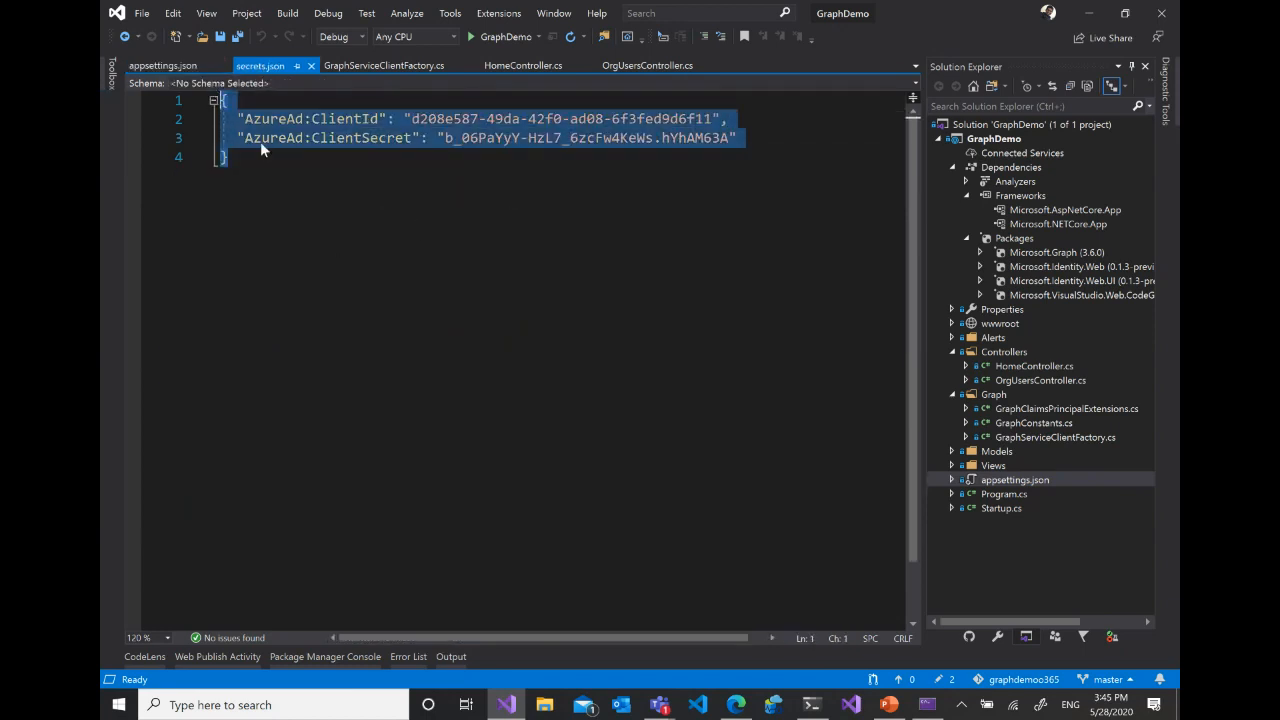
- Show how to open the user secrets file of the GraphDemo project with the Manage User Secrets command
right_click(982, 143)
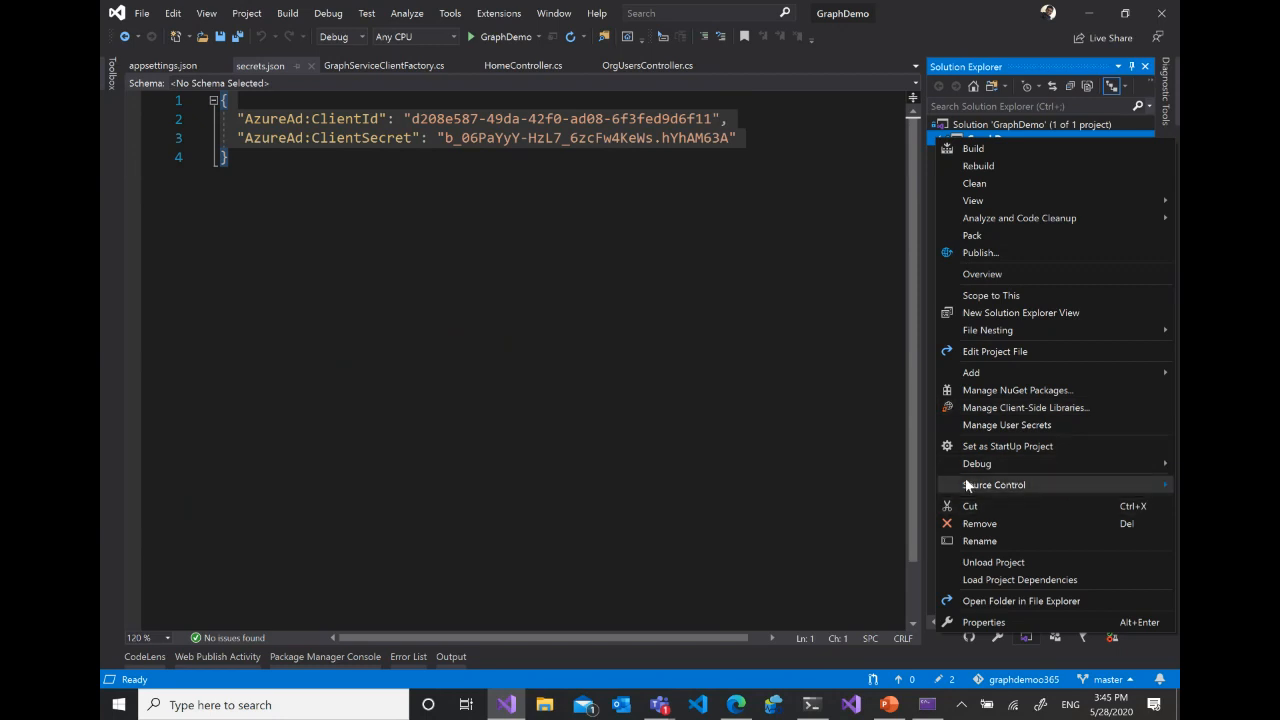
left_click(669, 375)
left_click(1004, 140)
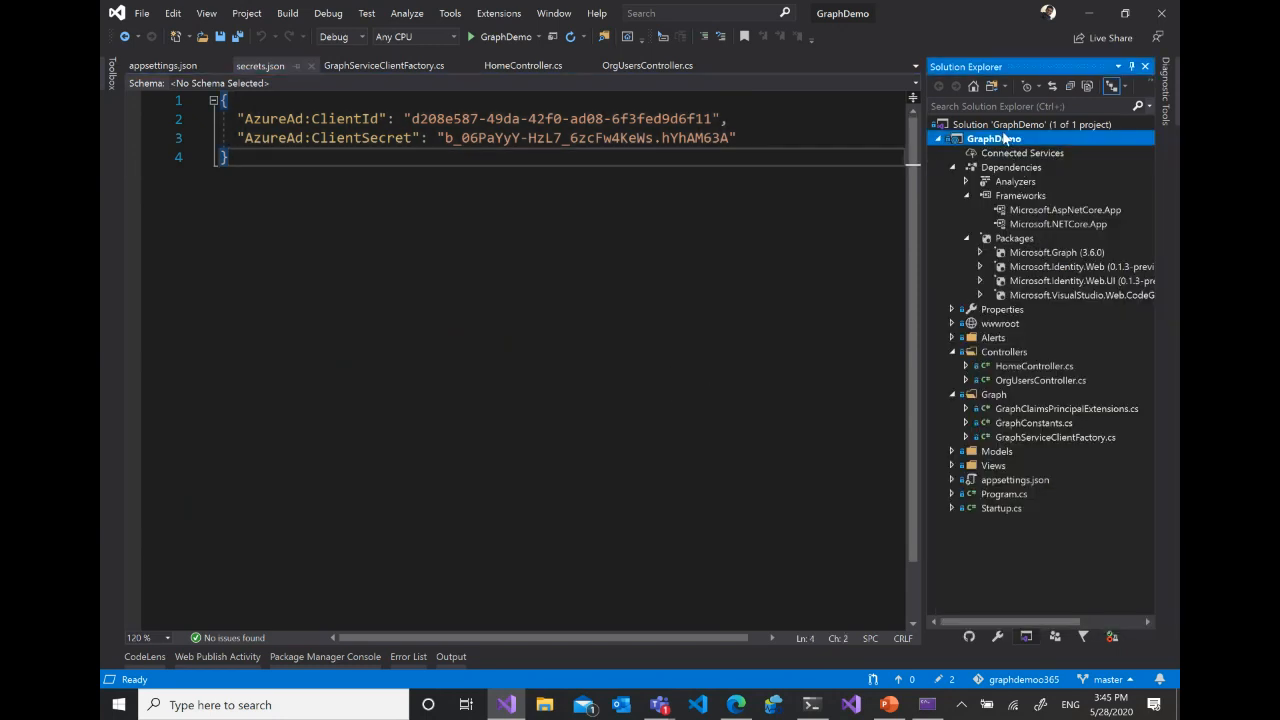
right_click(1004, 139)
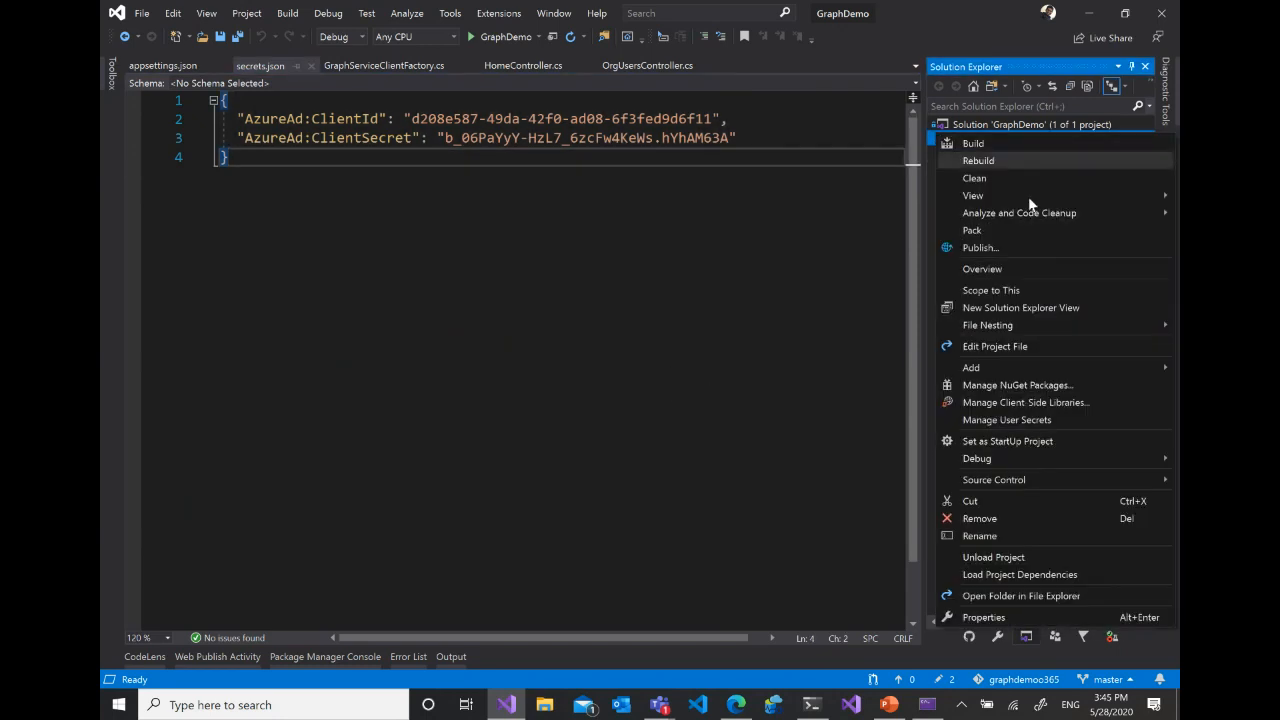
left_click(1054, 420)
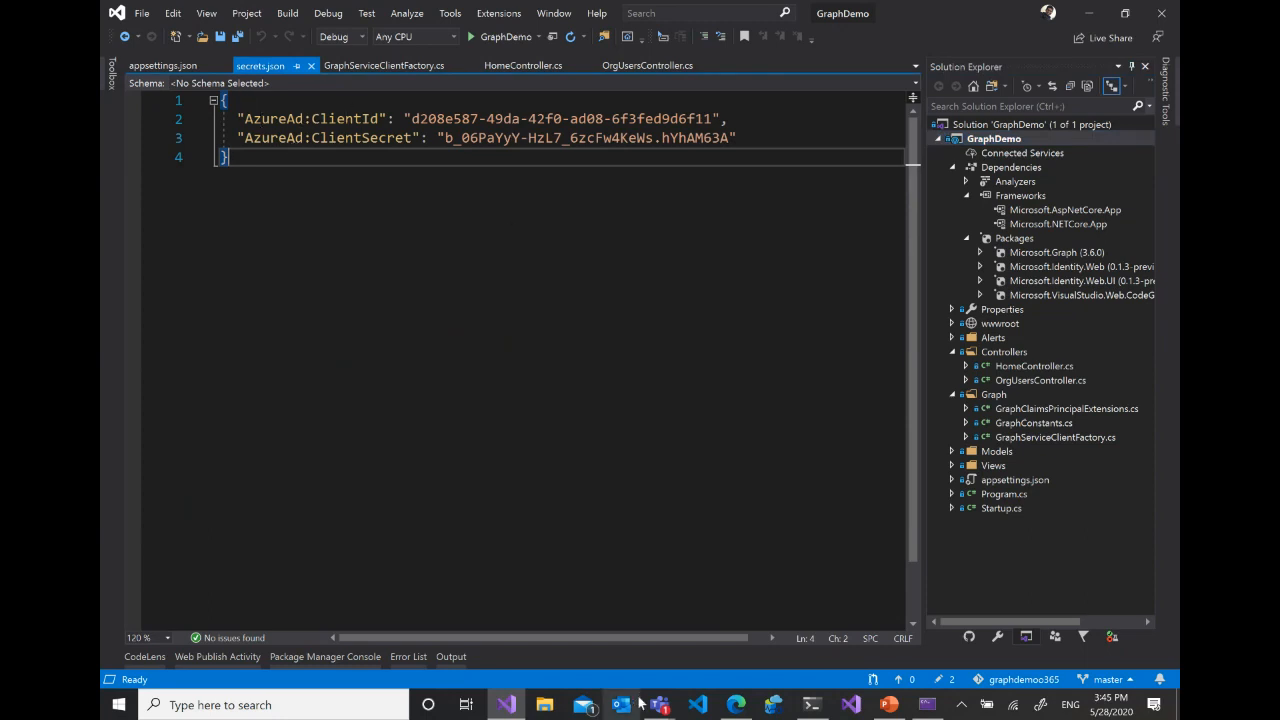
- Switch to the O365 Marathon app registration in the browser, point out its application (client) ID, and show its Certificates & secrets page
mouse_move(736, 704)
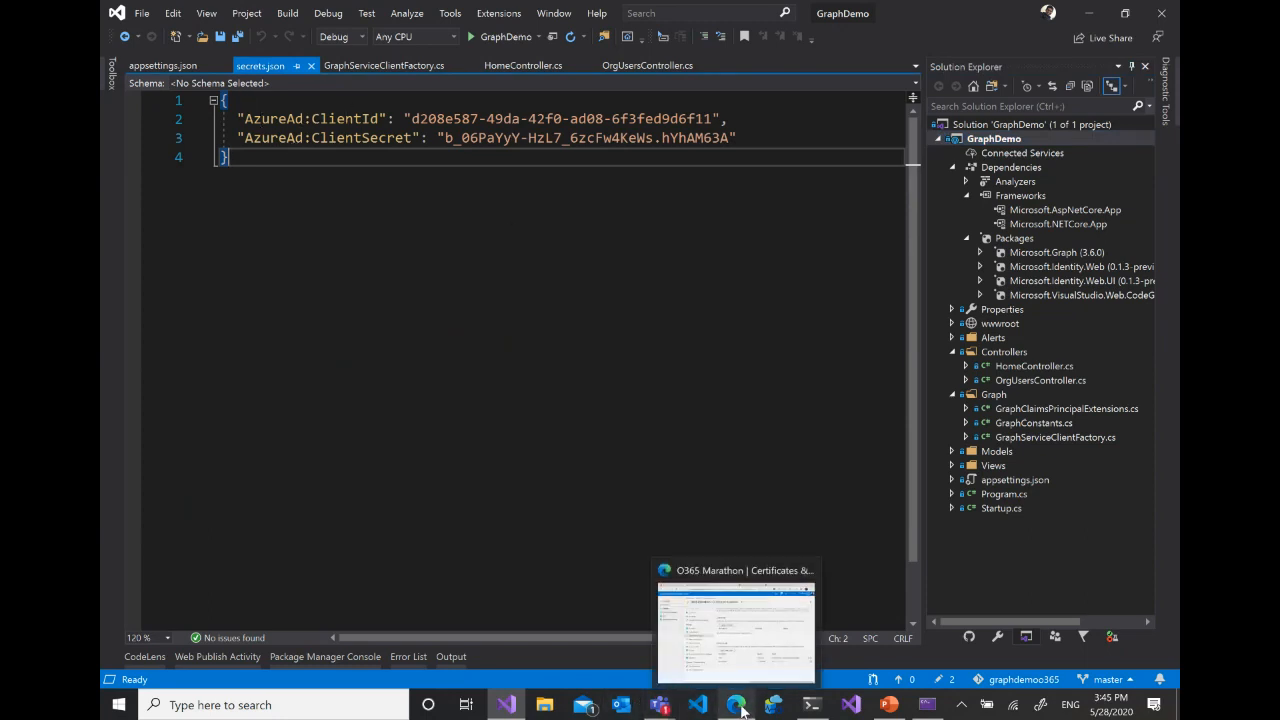
left_click(711, 597)
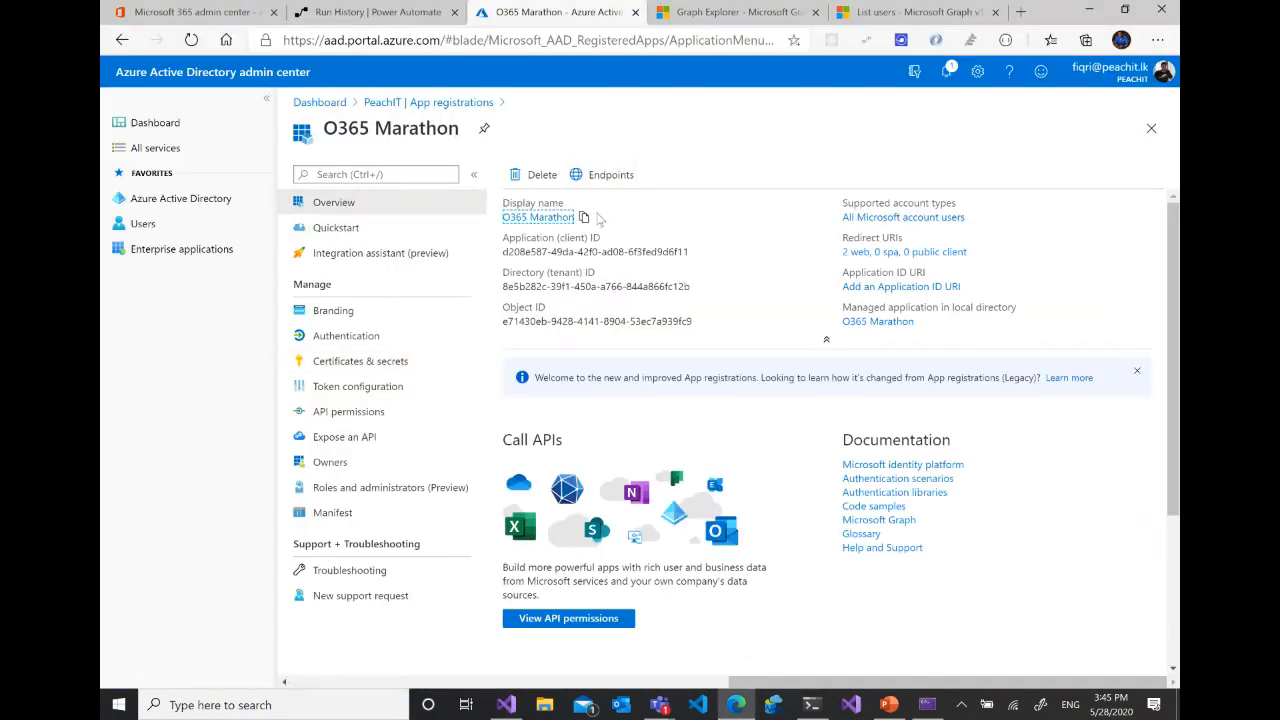
left_click(697, 251)
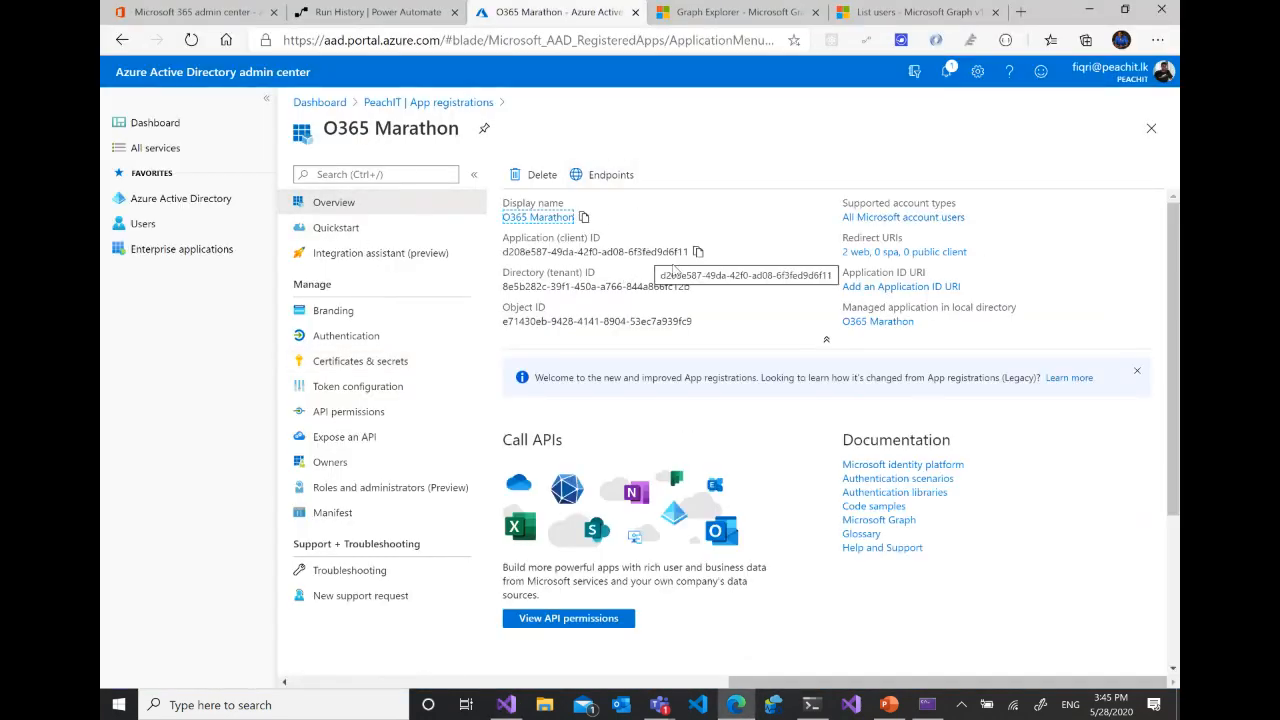
left_click(330, 361)
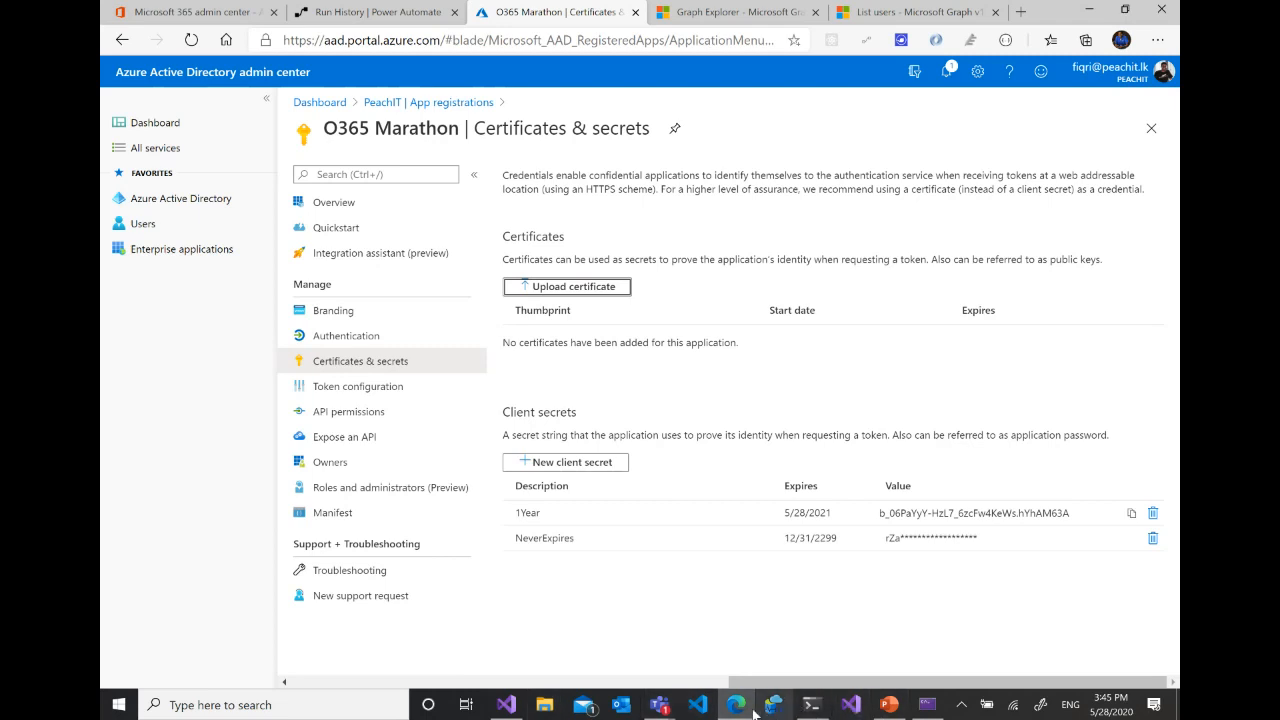
- Switch back to Visual Studio and close the secrets.json and appsettings.json files
left_click(506, 704)
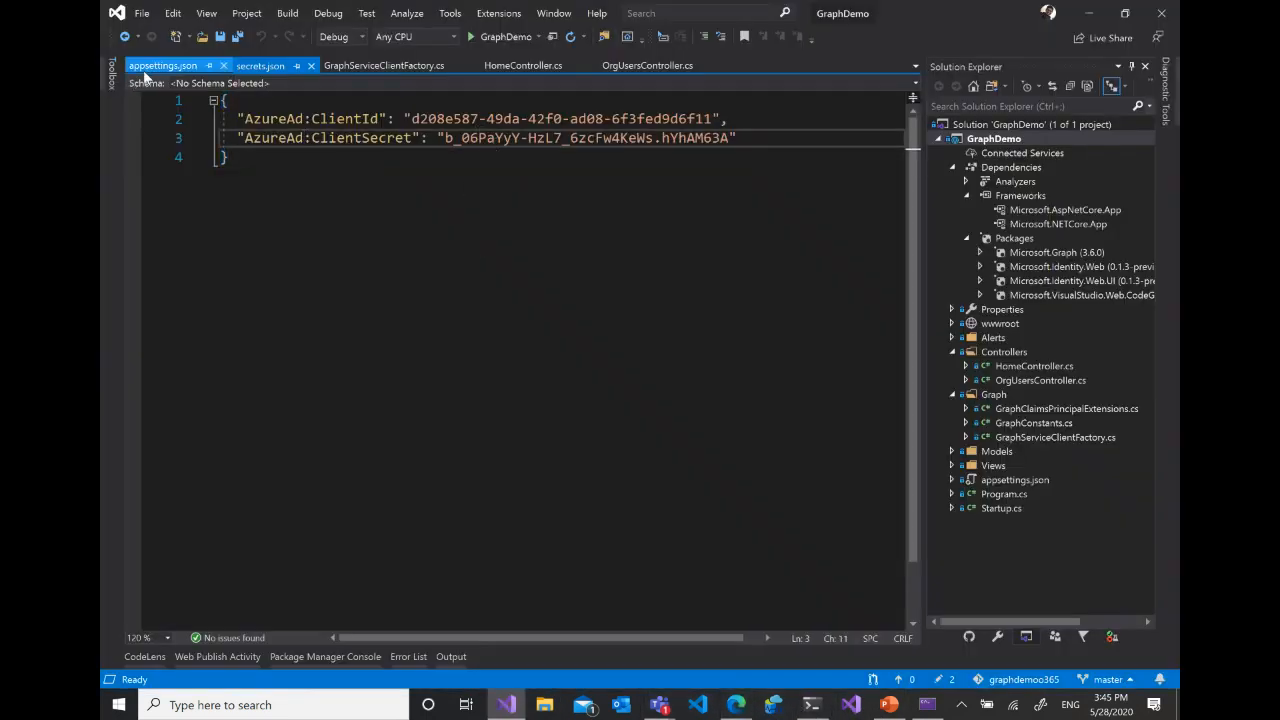
left_click(311, 66)
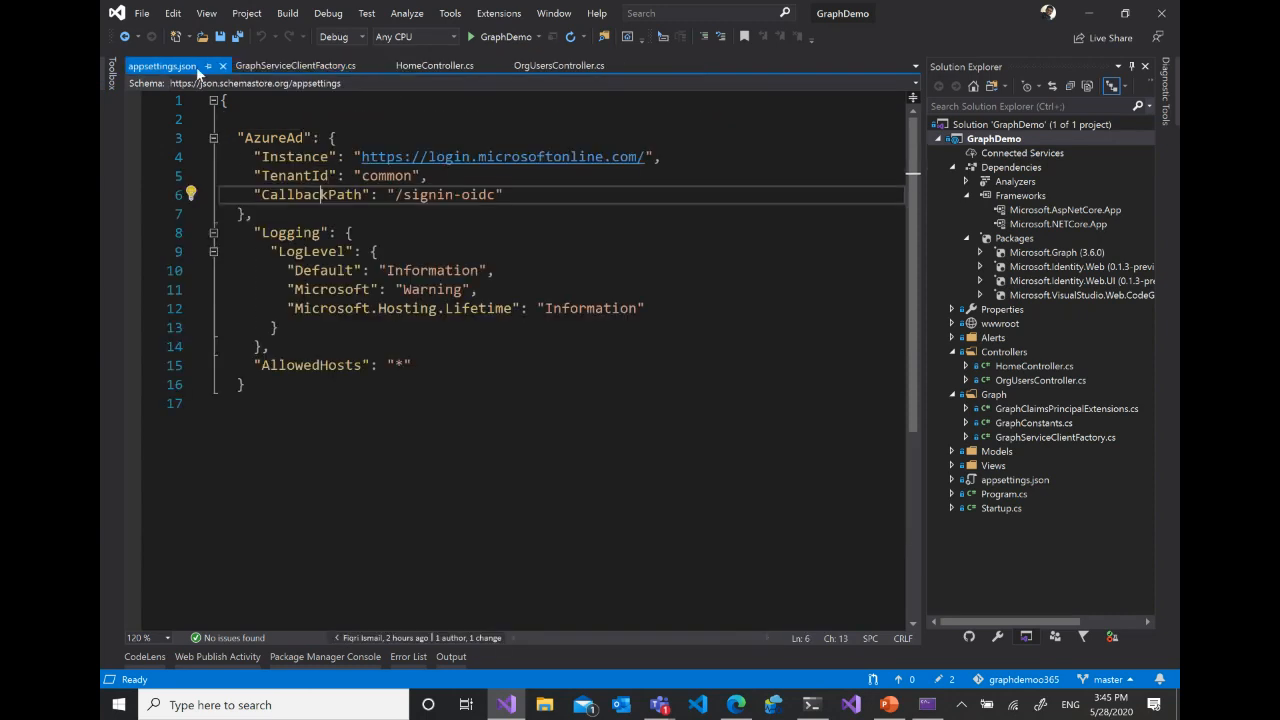
left_click(221, 66)
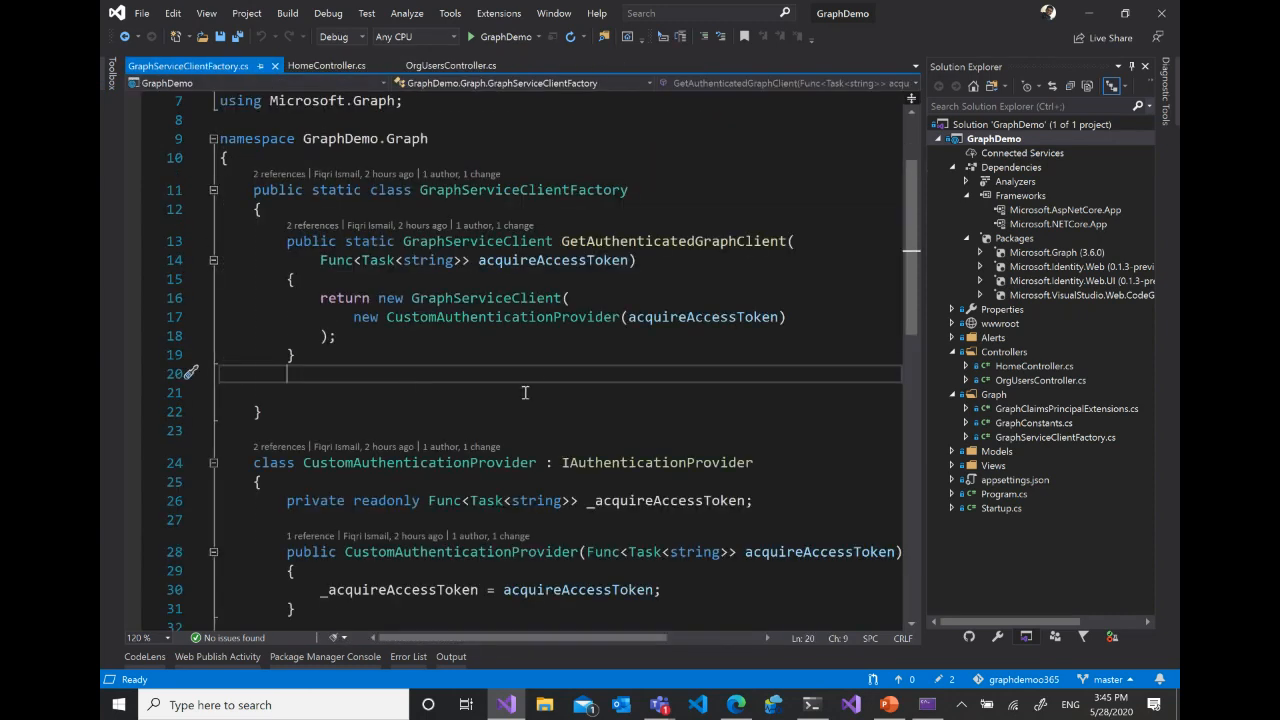
- Examine the GetAuthenticatedGraphClient method and the CustomAuthenticationProvider class in GraphServiceClientFactory.cs
left_click(551, 318)
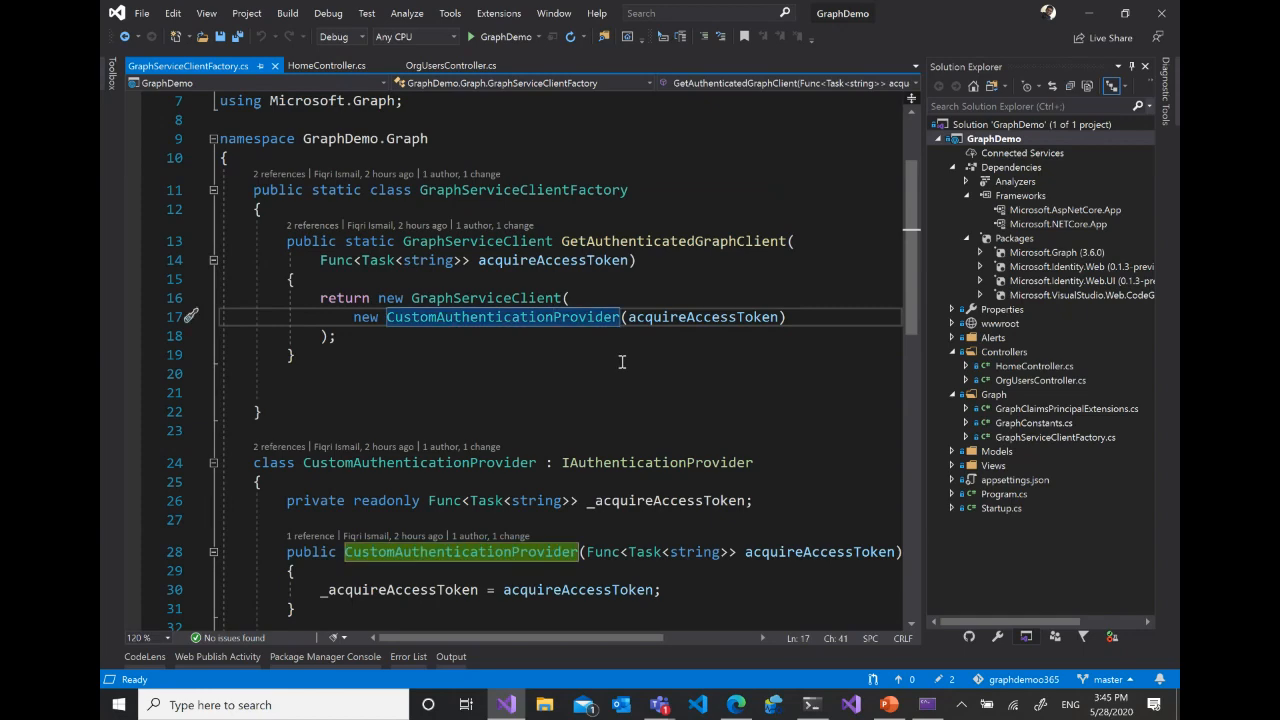
left_click(523, 300)
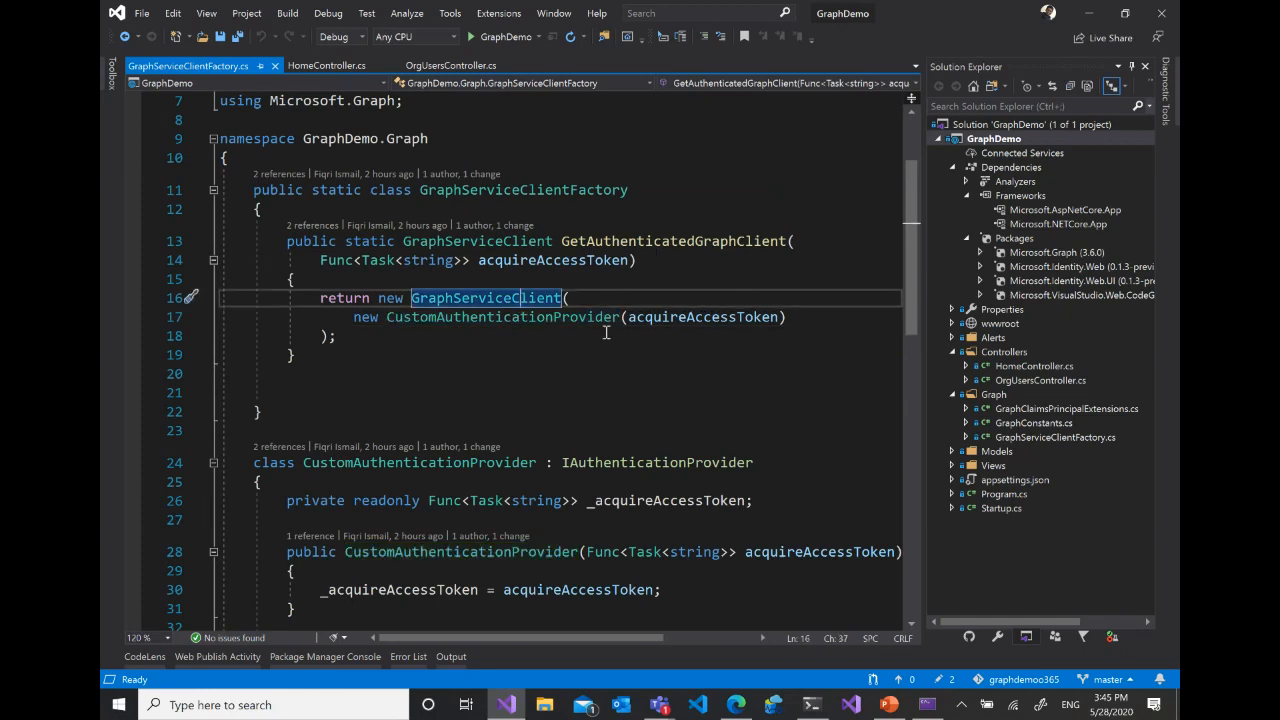
scroll(608, 333, "down", 1)
left_click_drag(916, 274, 919, 341)
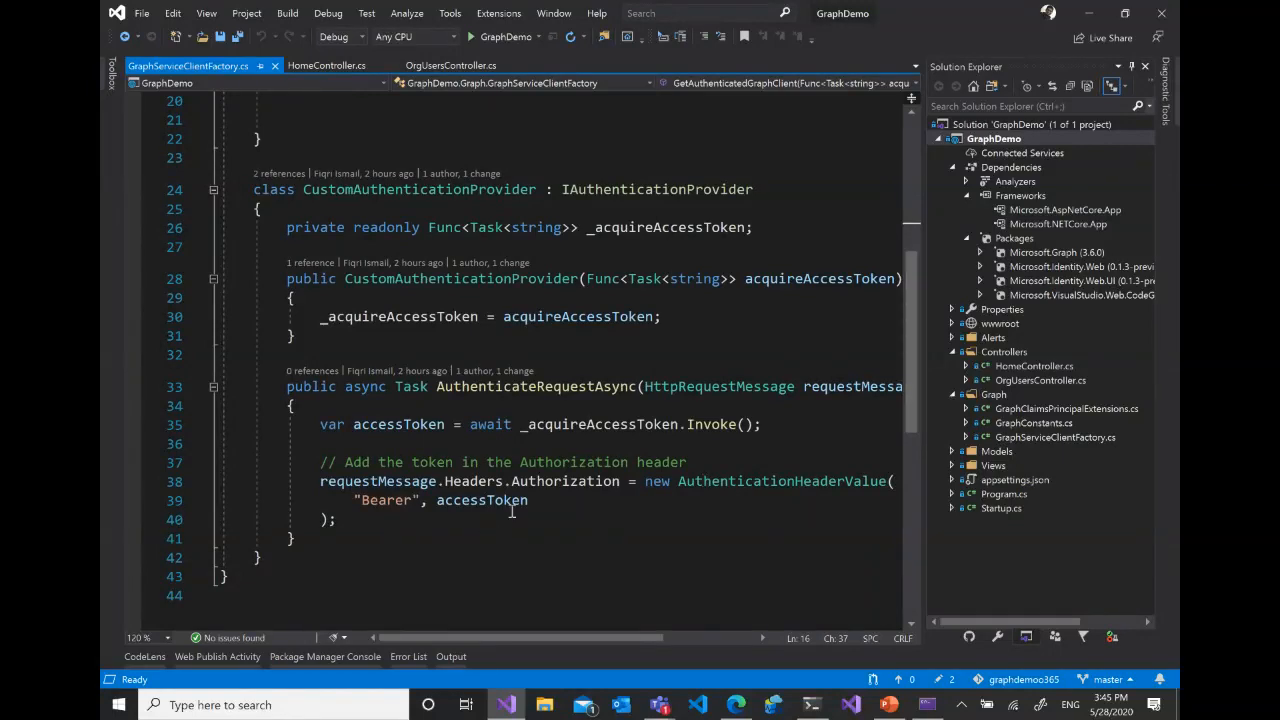
scroll(572, 390, "up", 5)
scroll(572, 390, "down", 3)
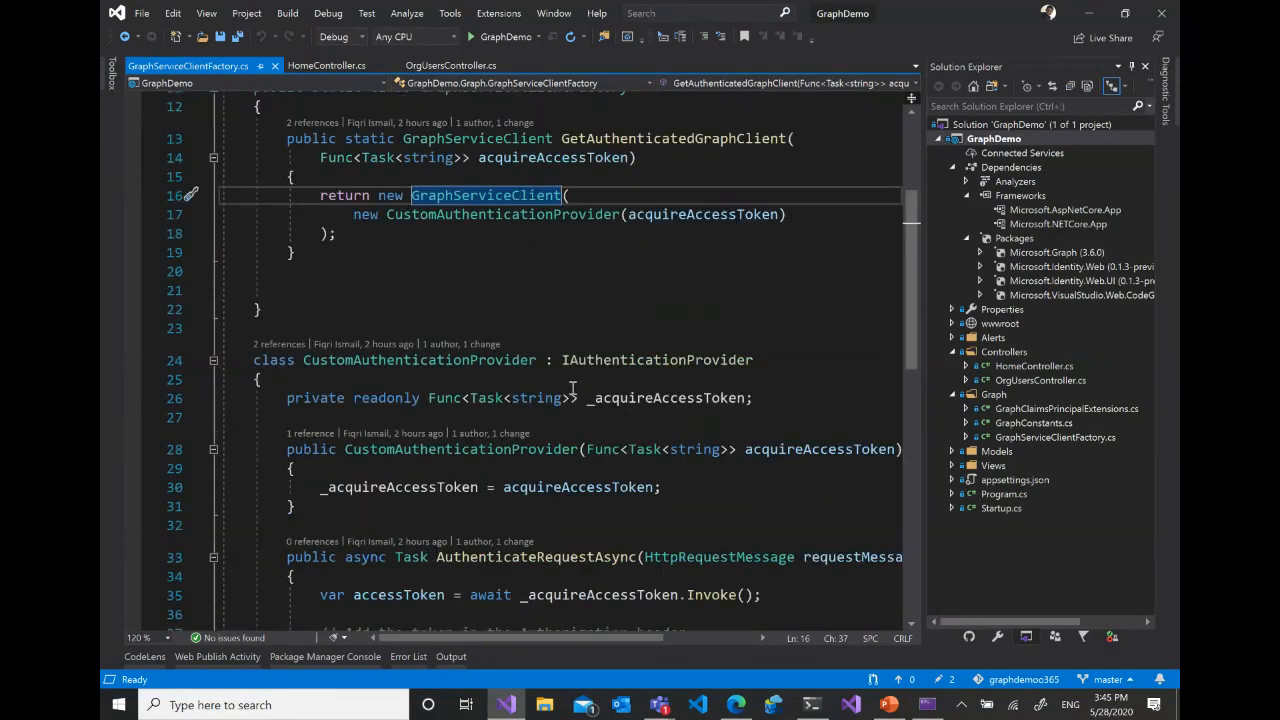
scroll(418, 360, "down", 1)
scroll(534, 338, "up", 3)
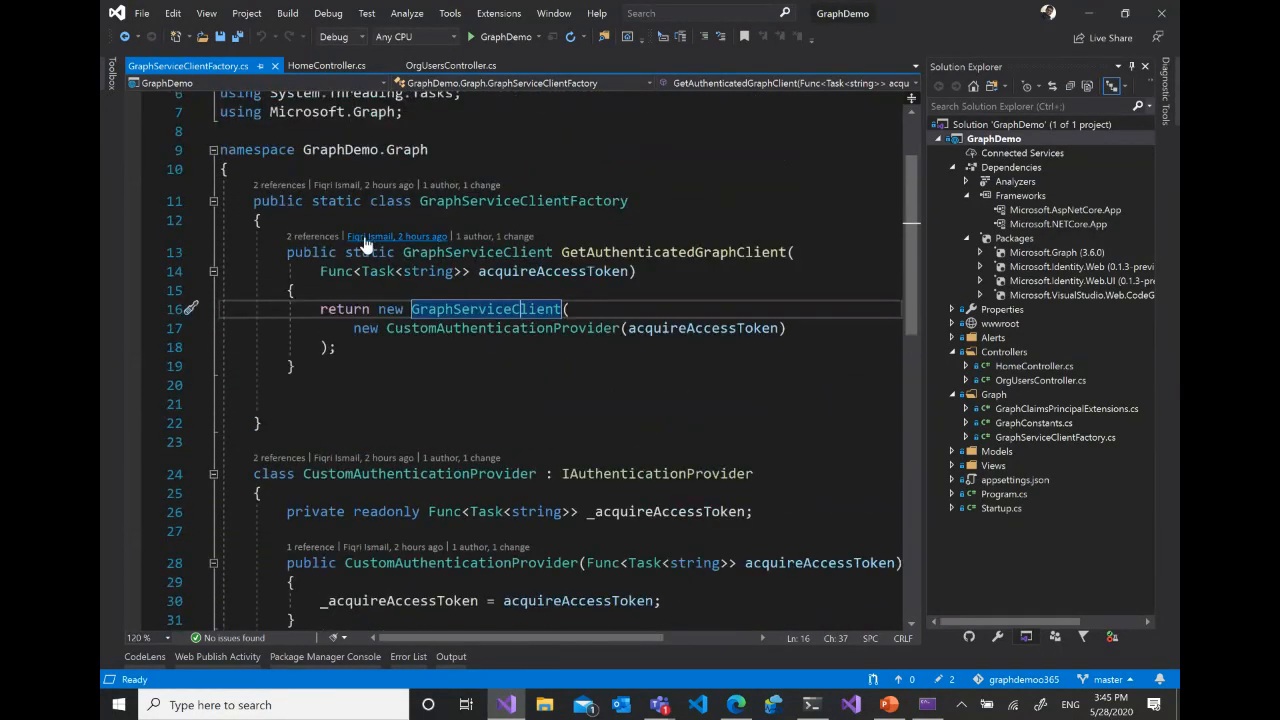
left_click_drag(301, 383, 273, 245)
left_click(626, 201)
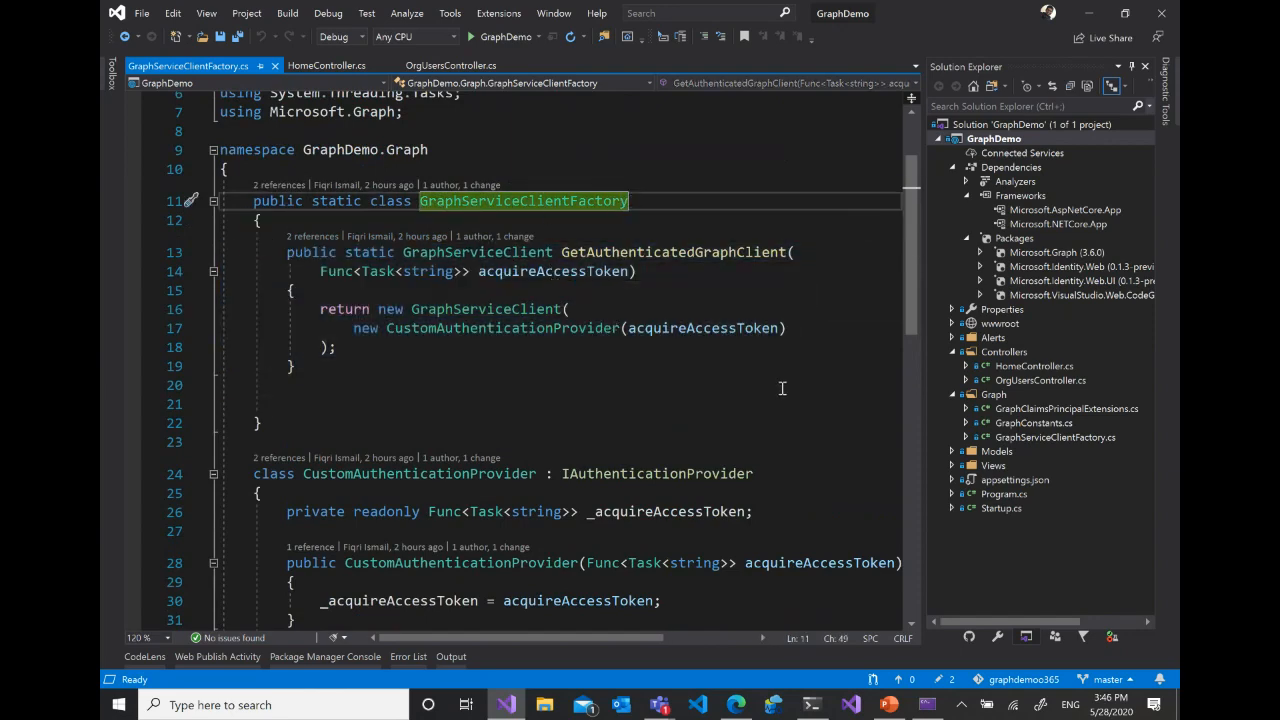
scroll(782, 388, "down", 5)
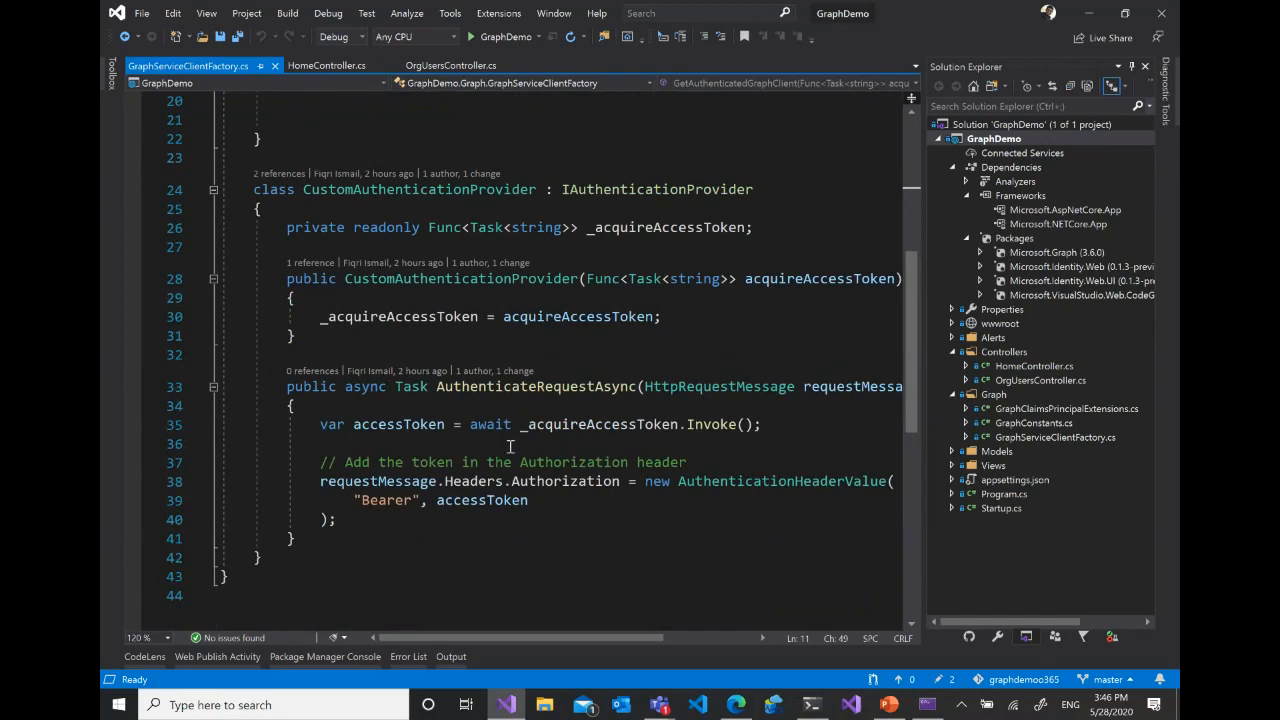
- Open GraphConstants.cs and highlight the Scopes array with its User and Directory permission strings
double_click(1022, 423)
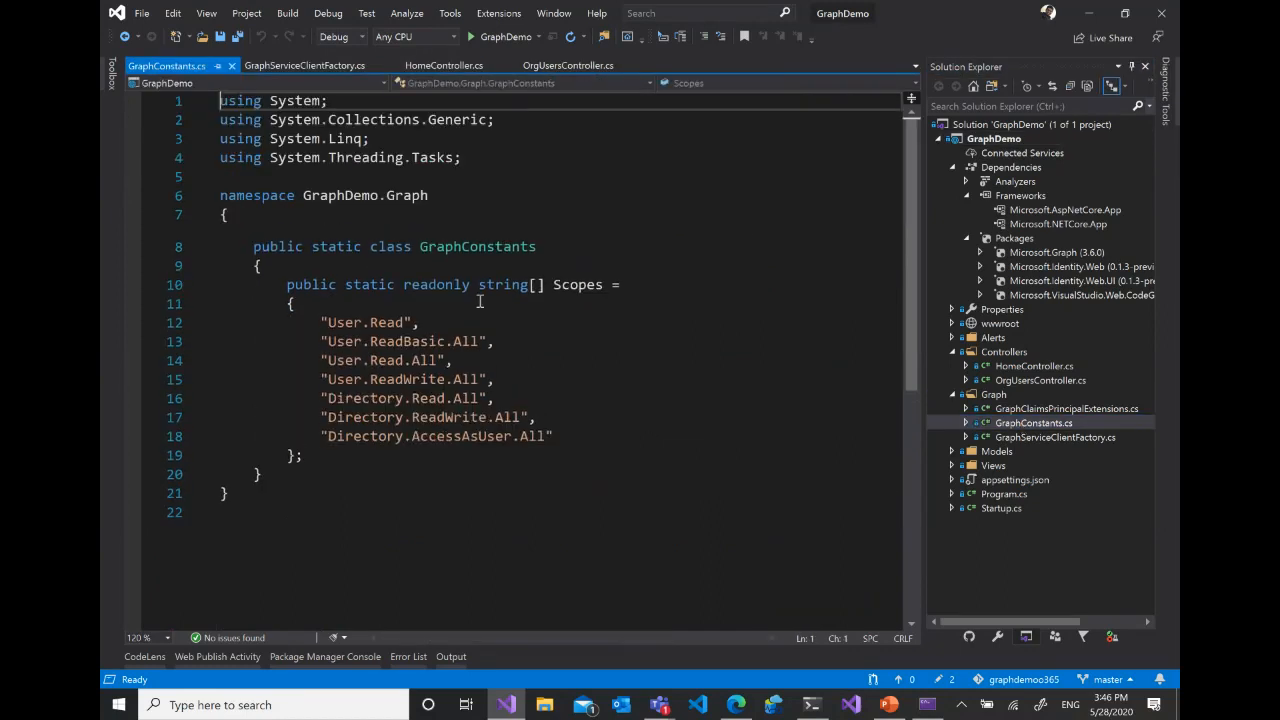
left_click(697, 324)
left_click_drag(304, 456, 279, 286)
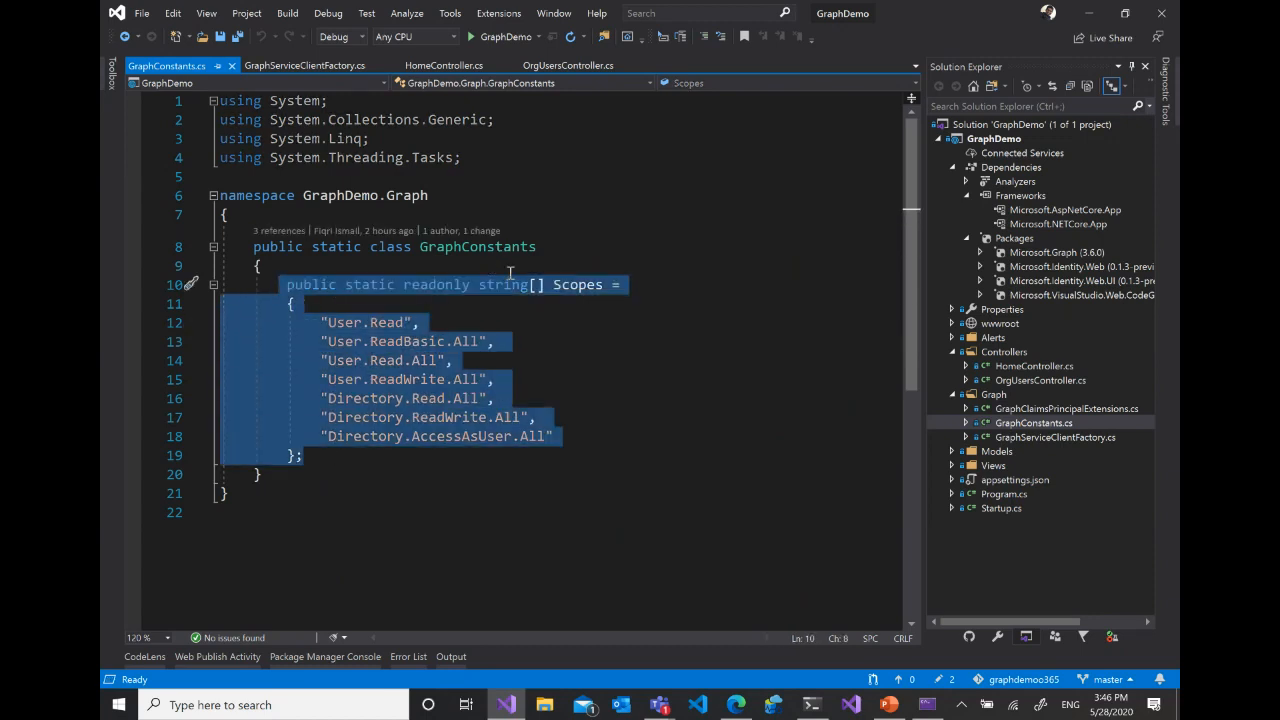
left_click(600, 343)
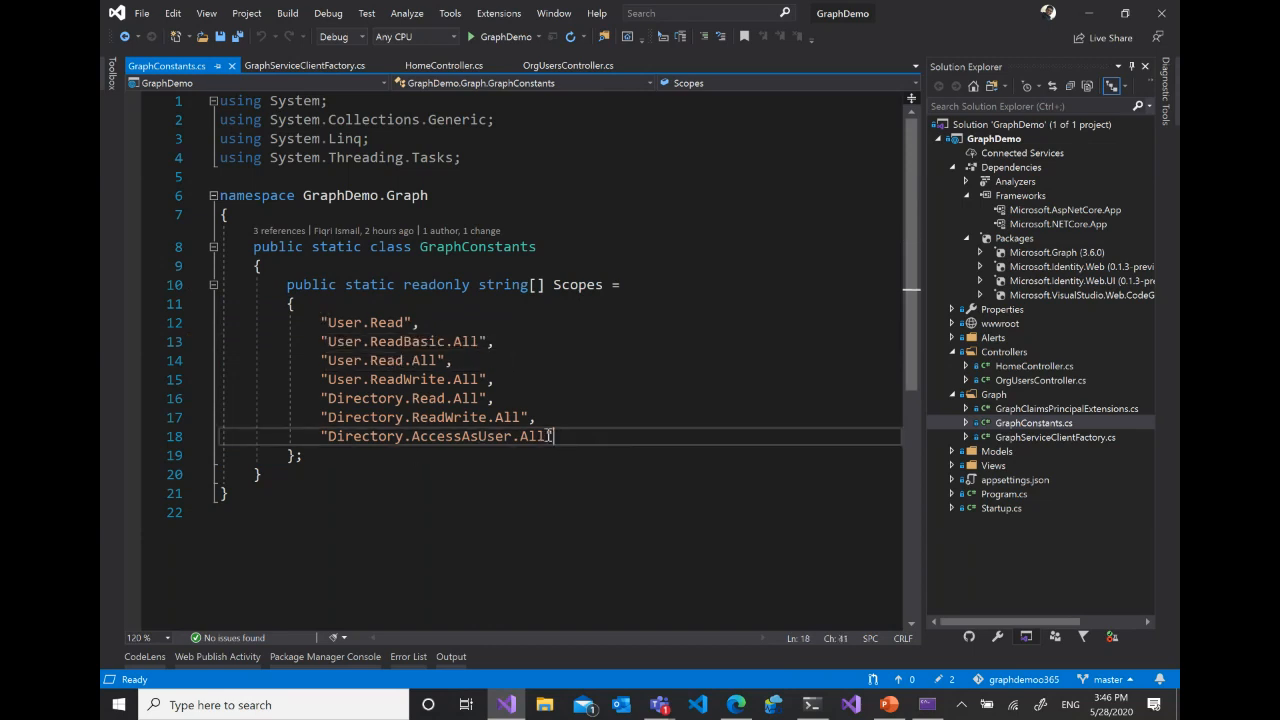
left_click_drag(554, 437, 294, 318)
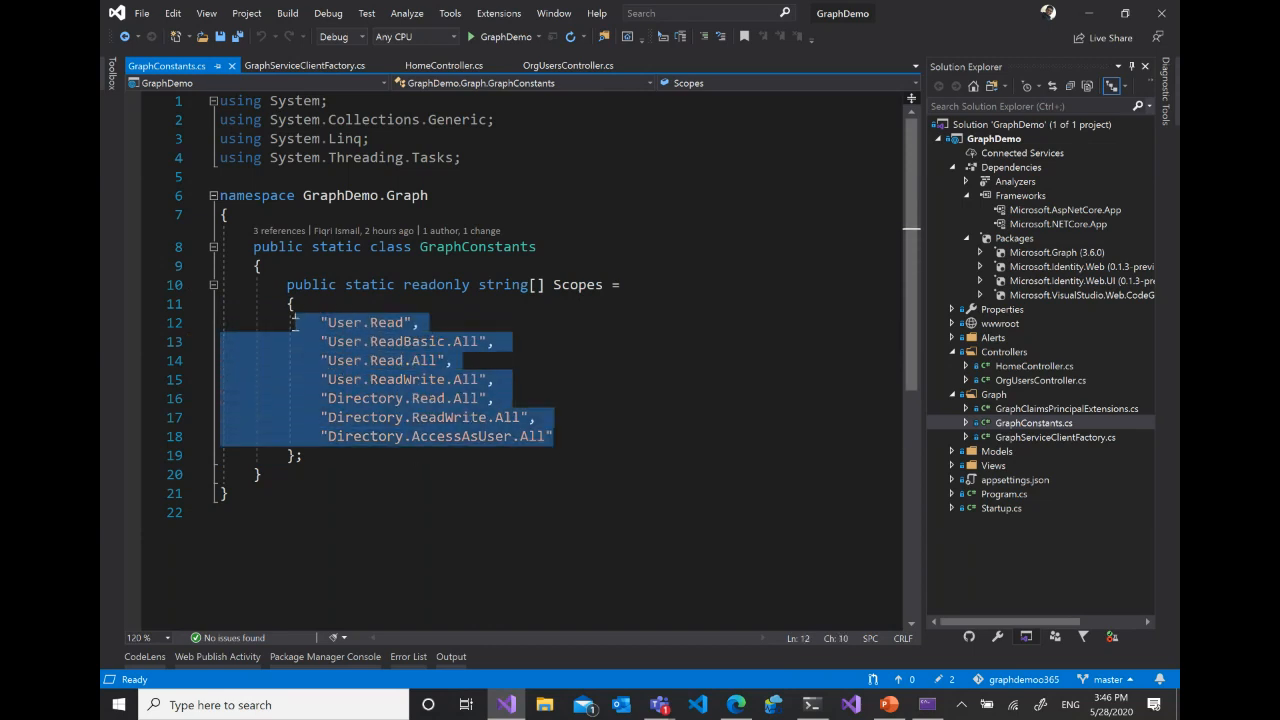
- Switch to the Microsoft Graph documentation in the browser and go back to the Authorization section of the Working with users page
left_click(727, 634)
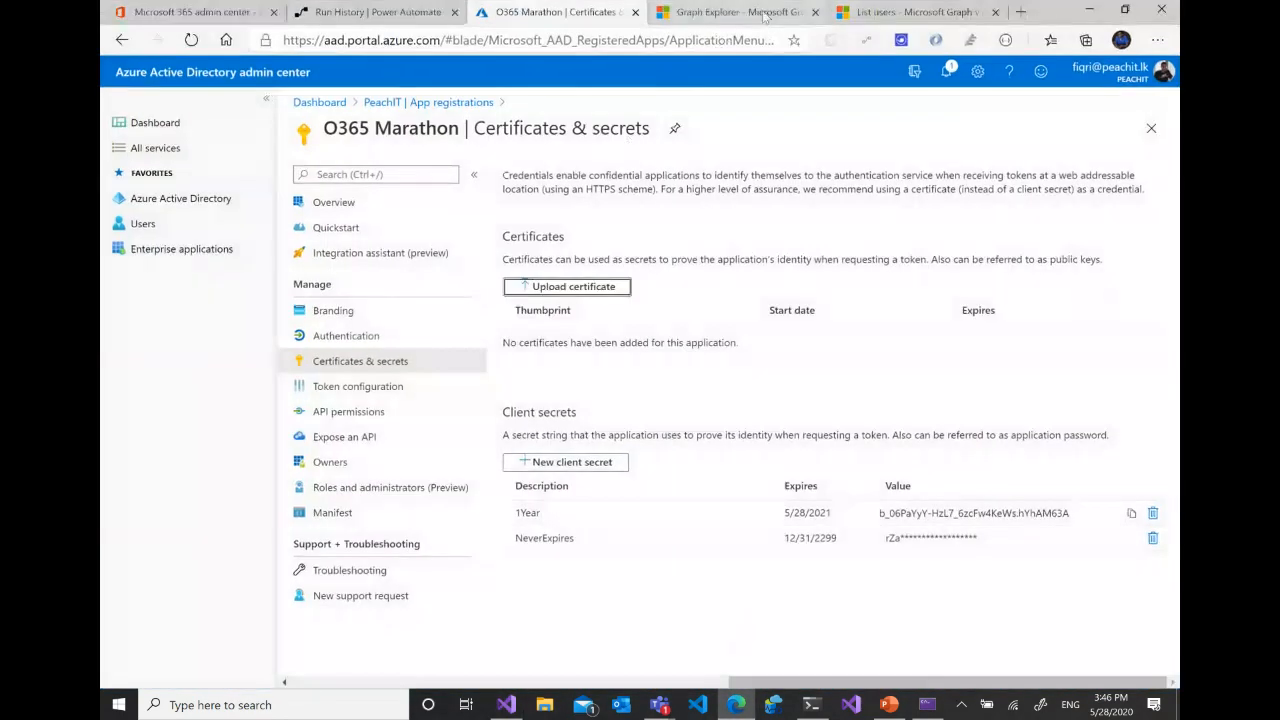
left_click(724, 12)
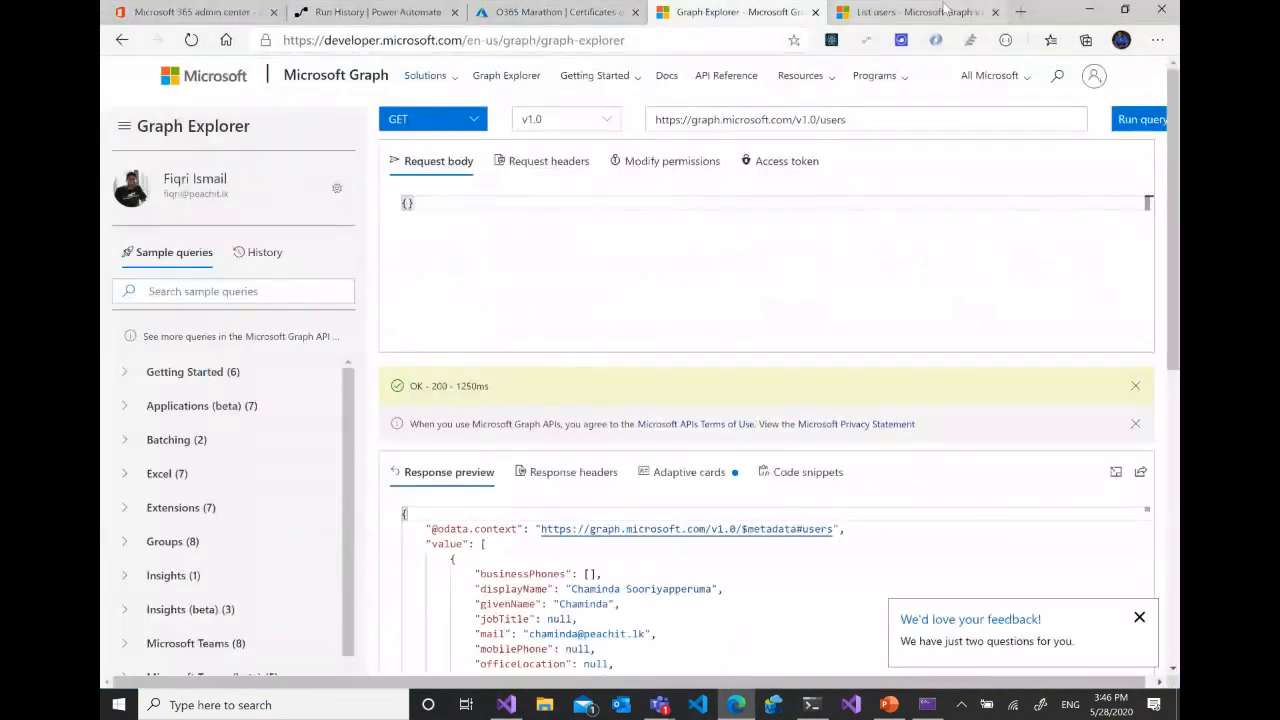
left_click(945, 12)
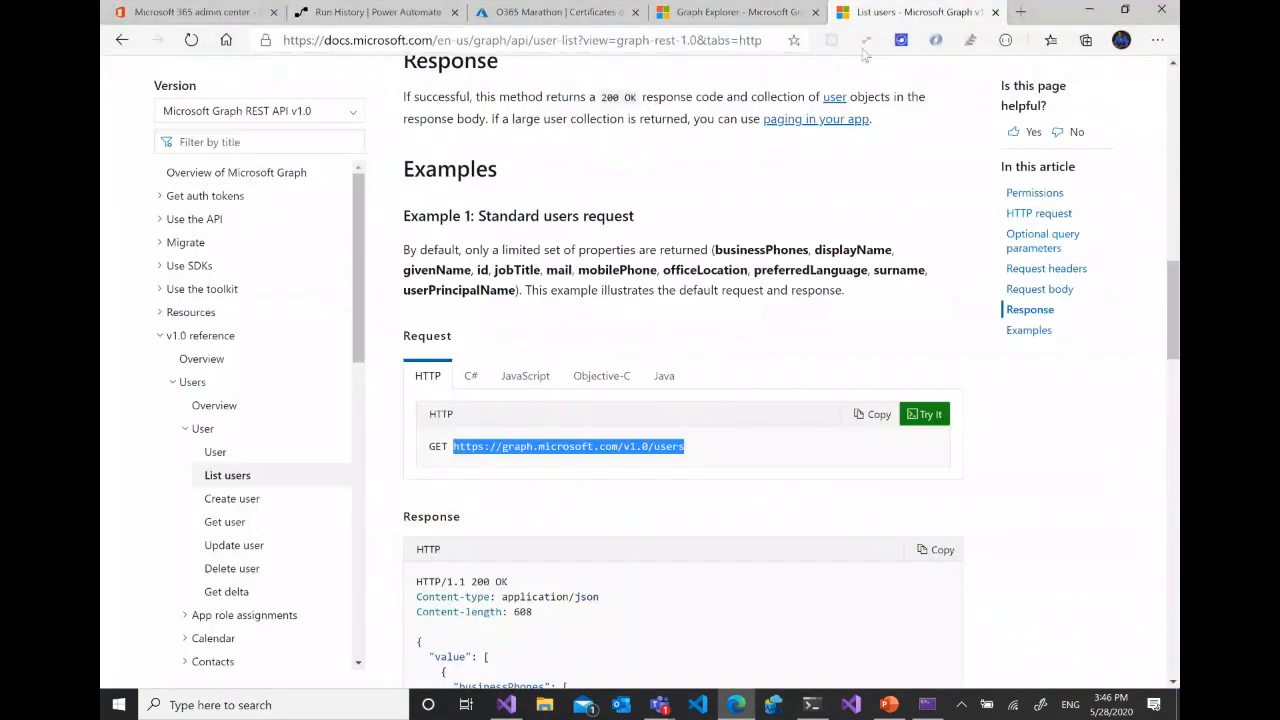
left_click(122, 40)
scroll(818, 282, "up", 3)
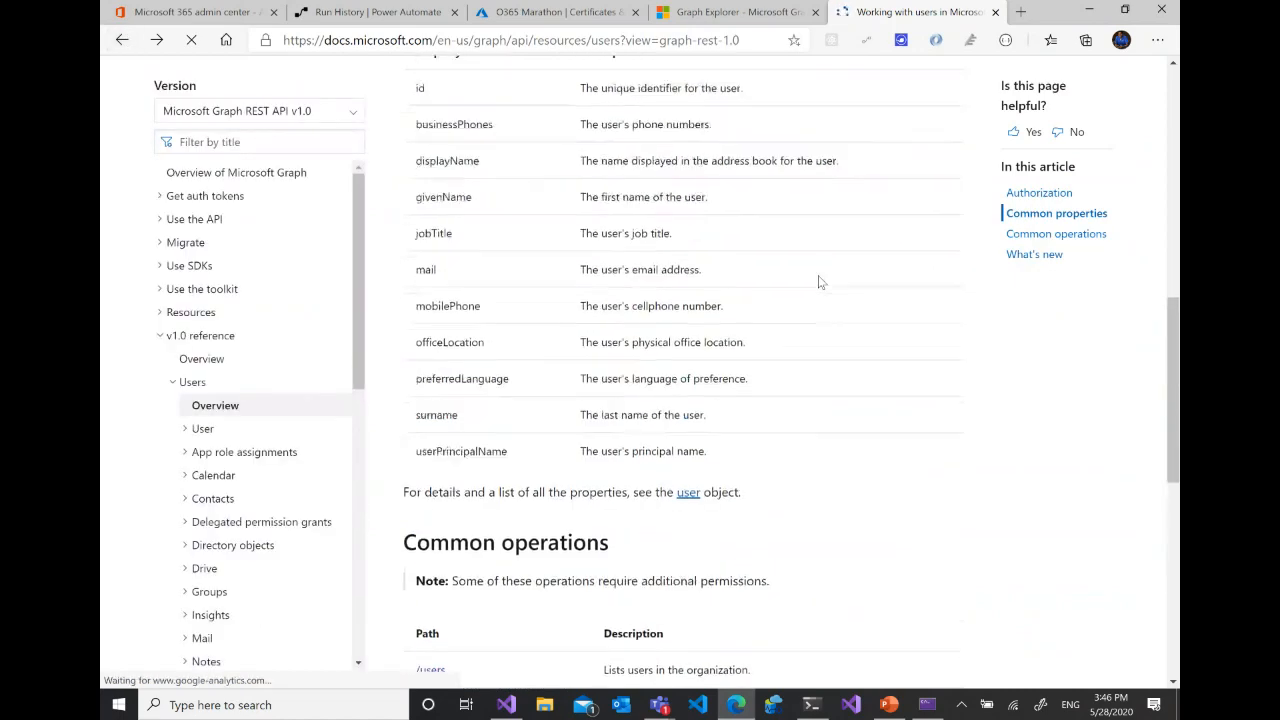
scroll(818, 282, "up", 10)
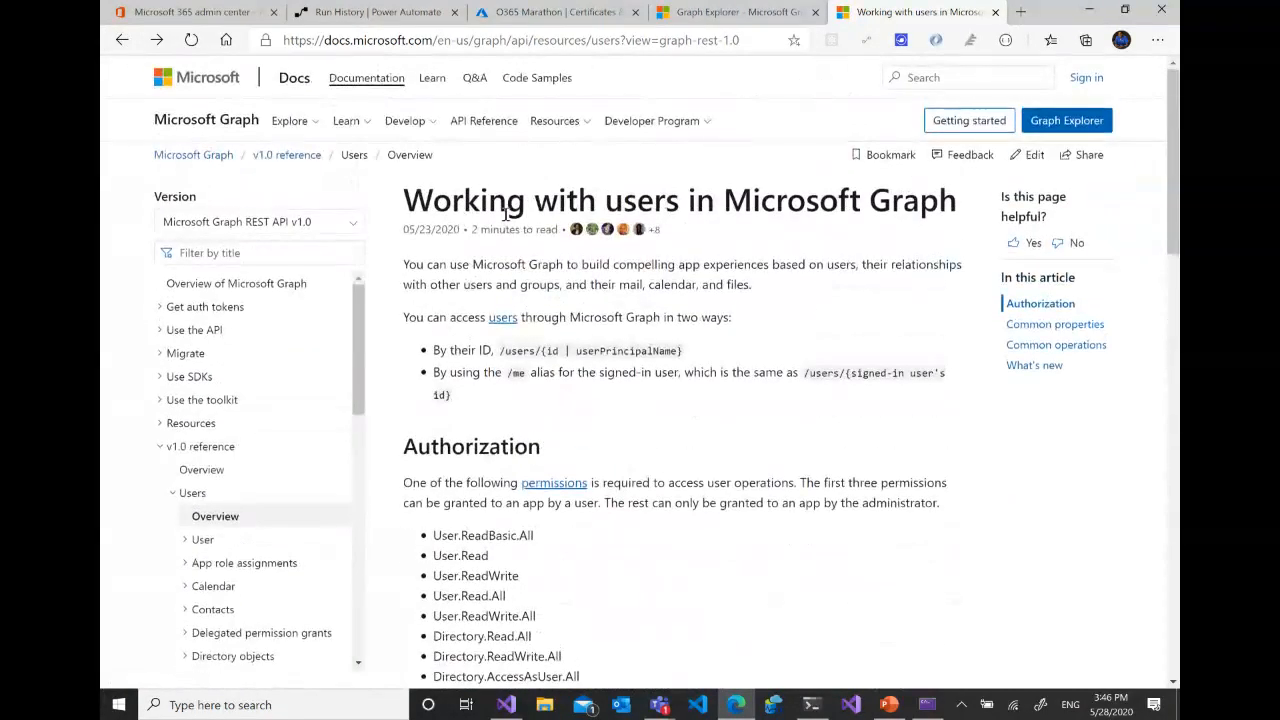
scroll(856, 213, "down", 3)
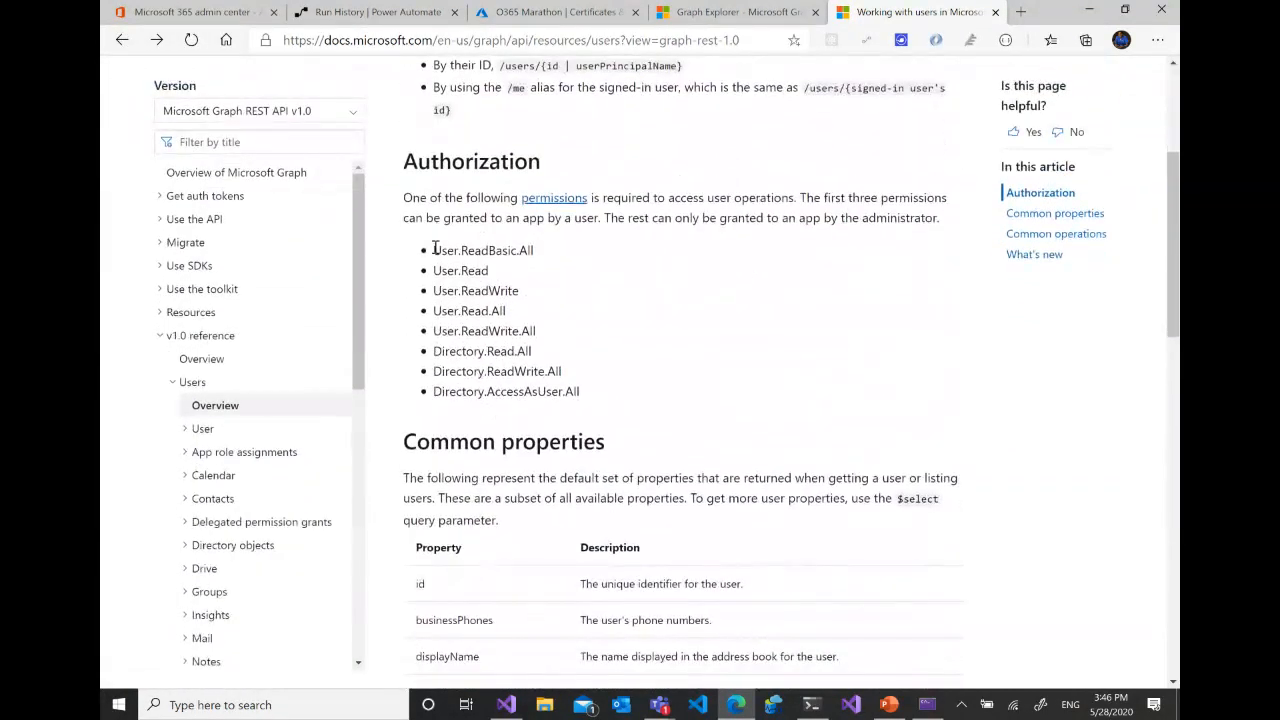
- Highlight the permissions listed for user operations, from User.ReadBasic.All to Directory.AccessAsUser.All
left_click_drag(436, 249, 651, 366)
left_click(518, 268)
left_click_drag(570, 393, 599, 341)
left_click(600, 341)
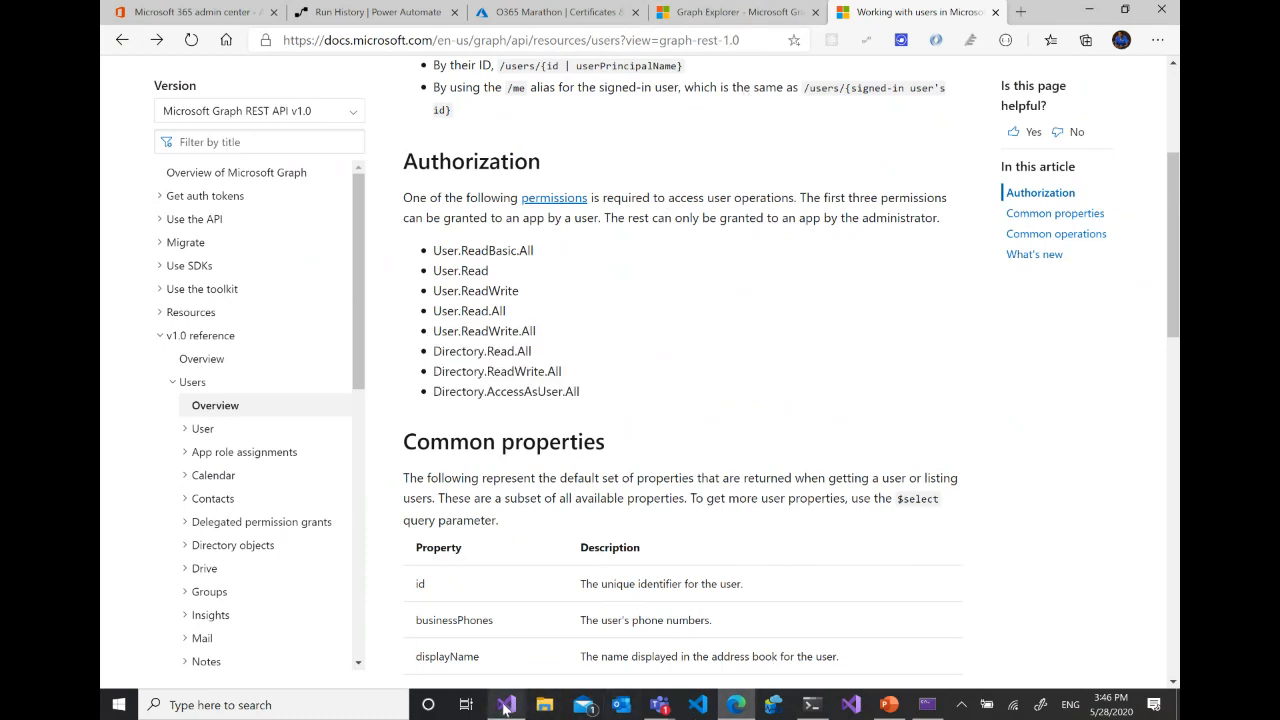
- Return to GraphConstants.cs in Visual Studio and point out the matching permission entries in the Scopes array, such as User.ReadBasic.All
mouse_move(506, 705)
left_click(499, 658)
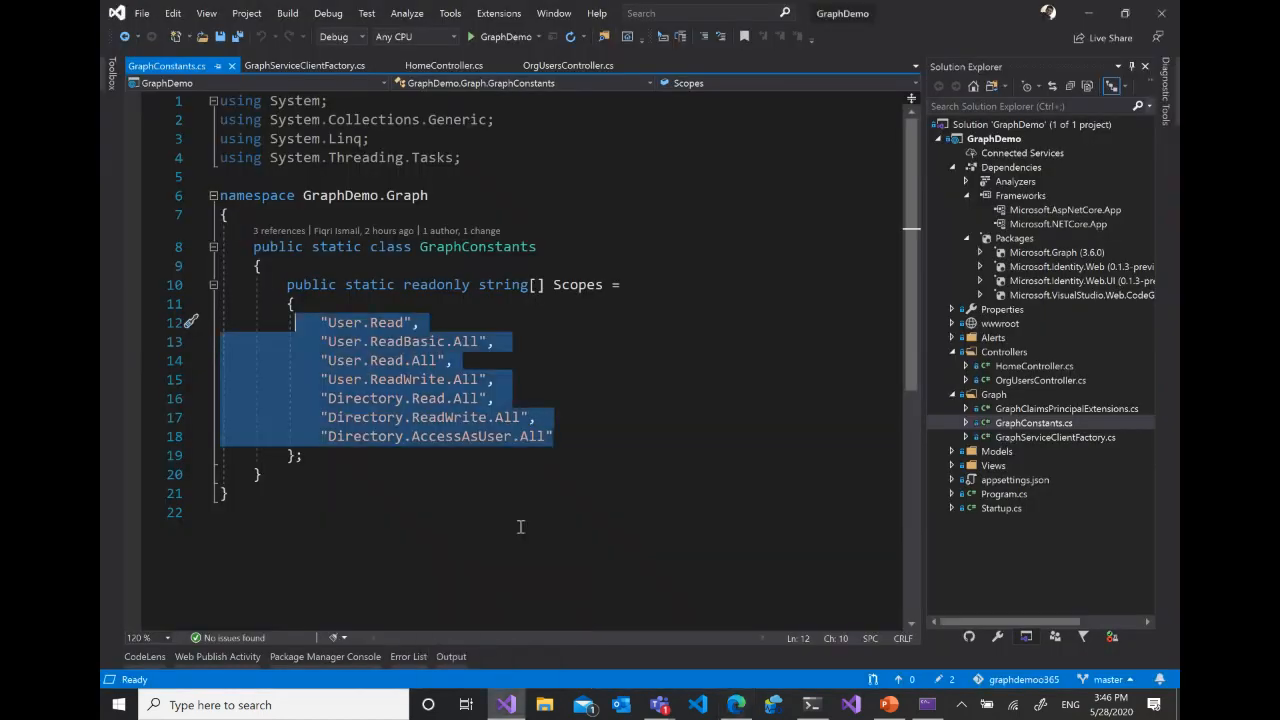
left_click(530, 379)
left_click(362, 341)
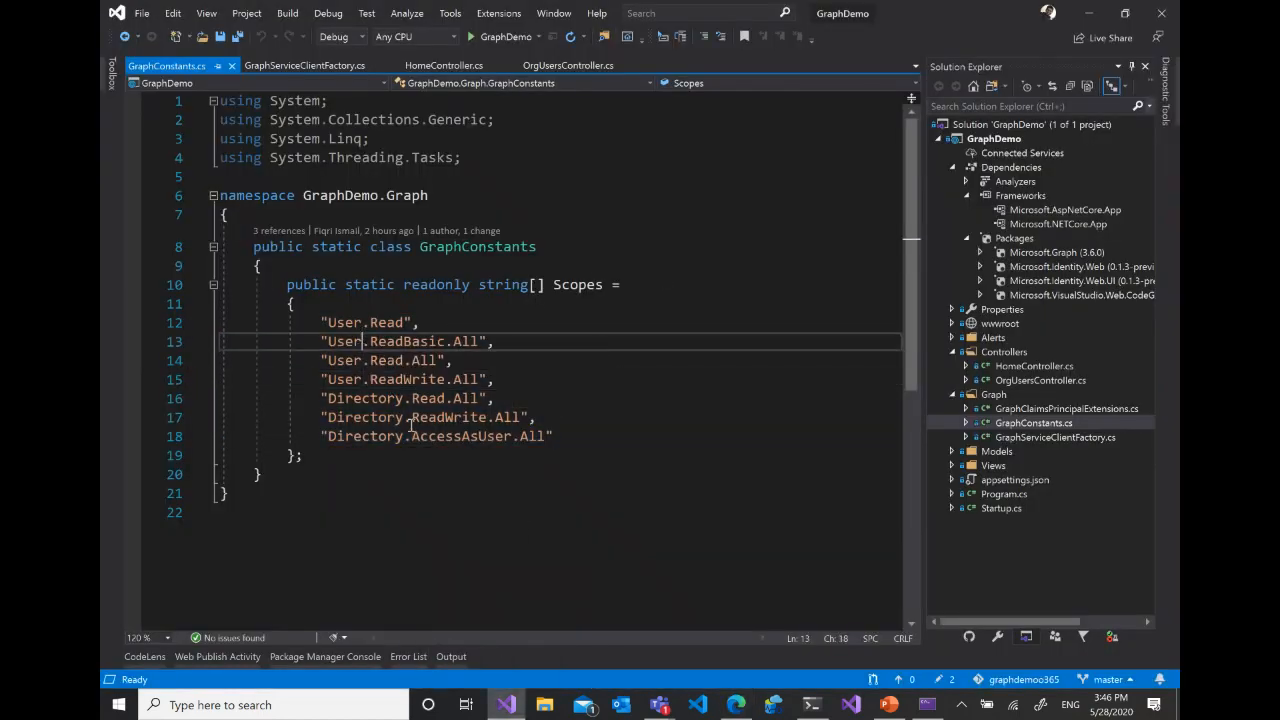
- Highlight all permission strings in the Scopes array and open GraphClaimsPrincipalExtensions.cs from the Graph folder
left_click_drag(571, 436, 320, 322)
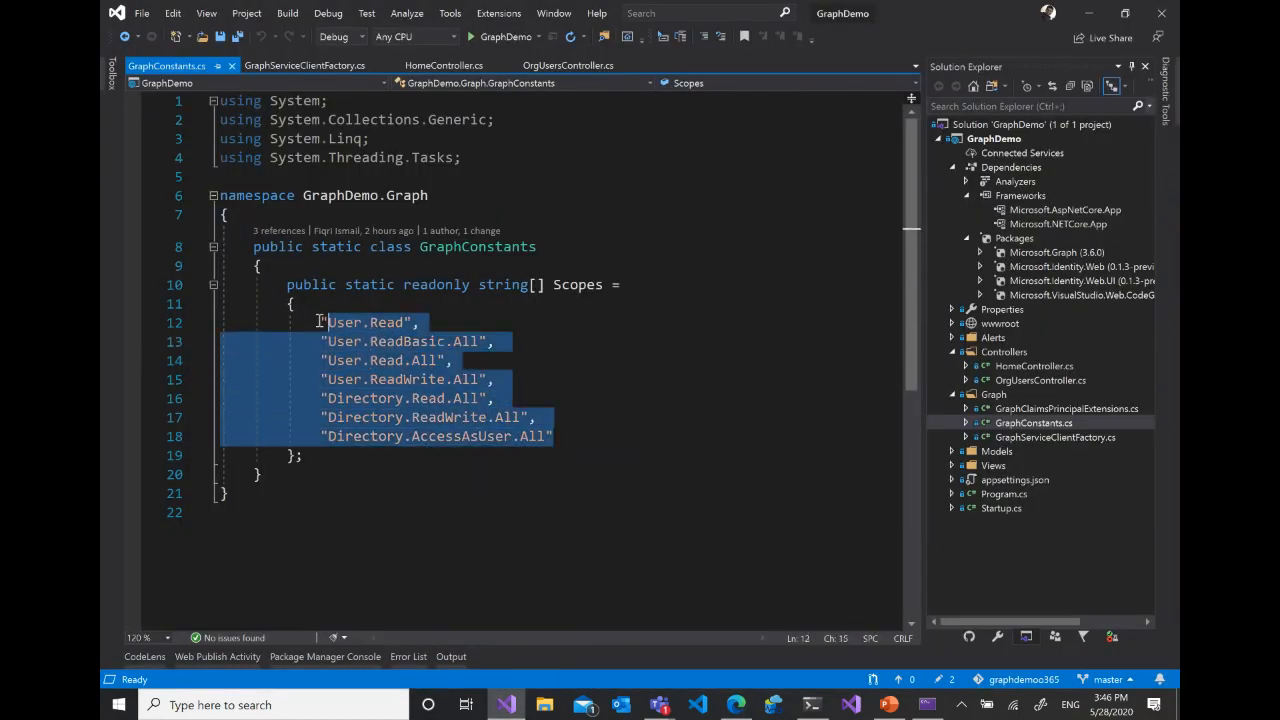
left_click(562, 368)
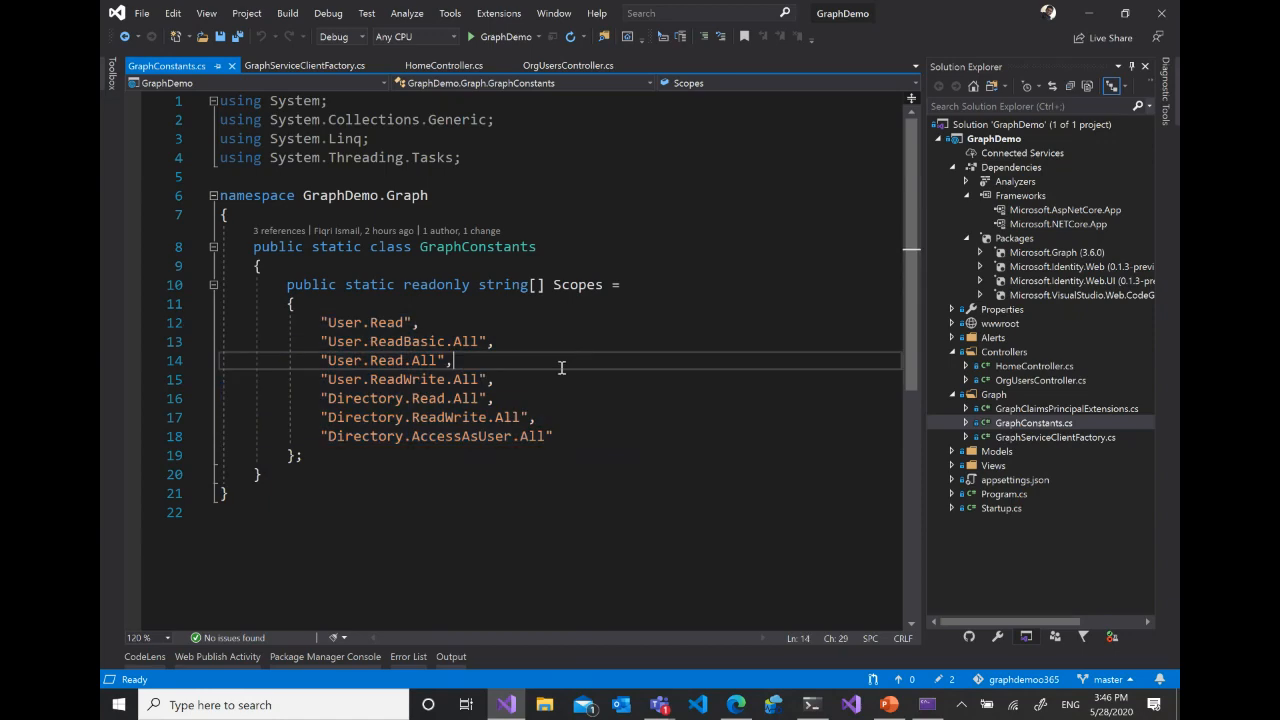
left_click(1056, 410)
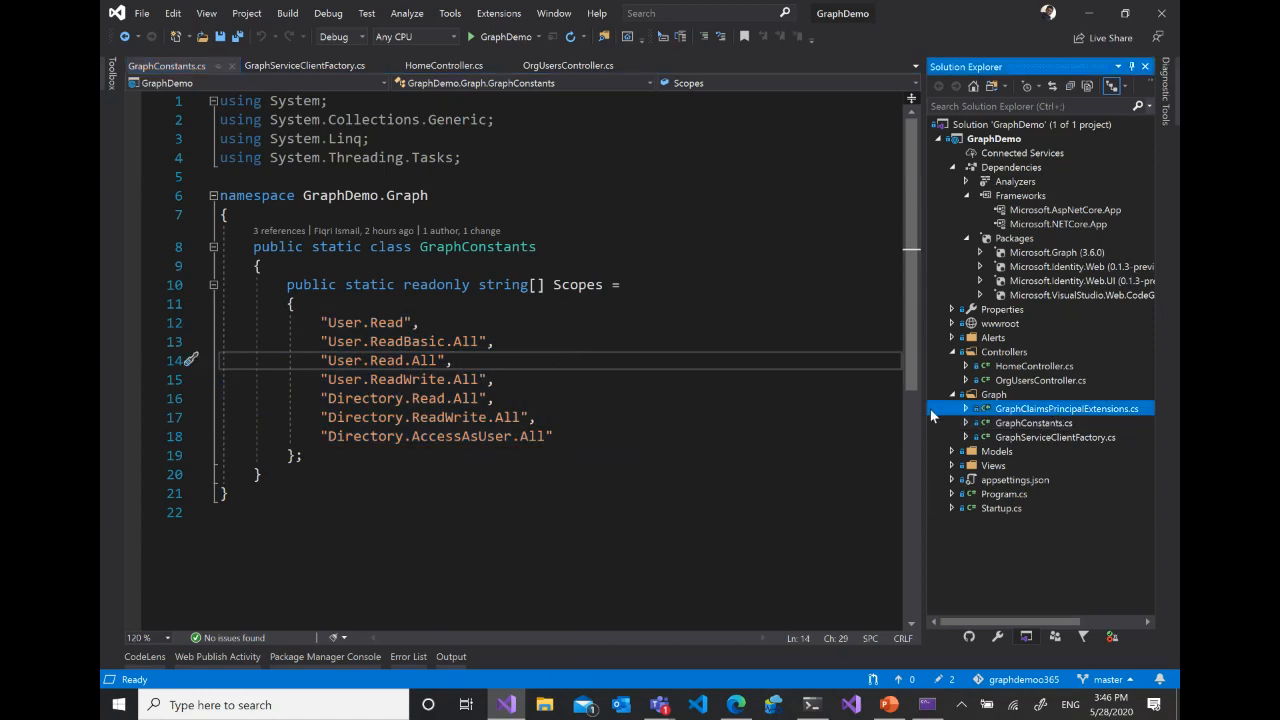
key("Return")
- Widen the code editor and review the GraphClaimTypes constants, pointing out the DisplayName entry graph_name
scroll(634, 380, "down", 5)
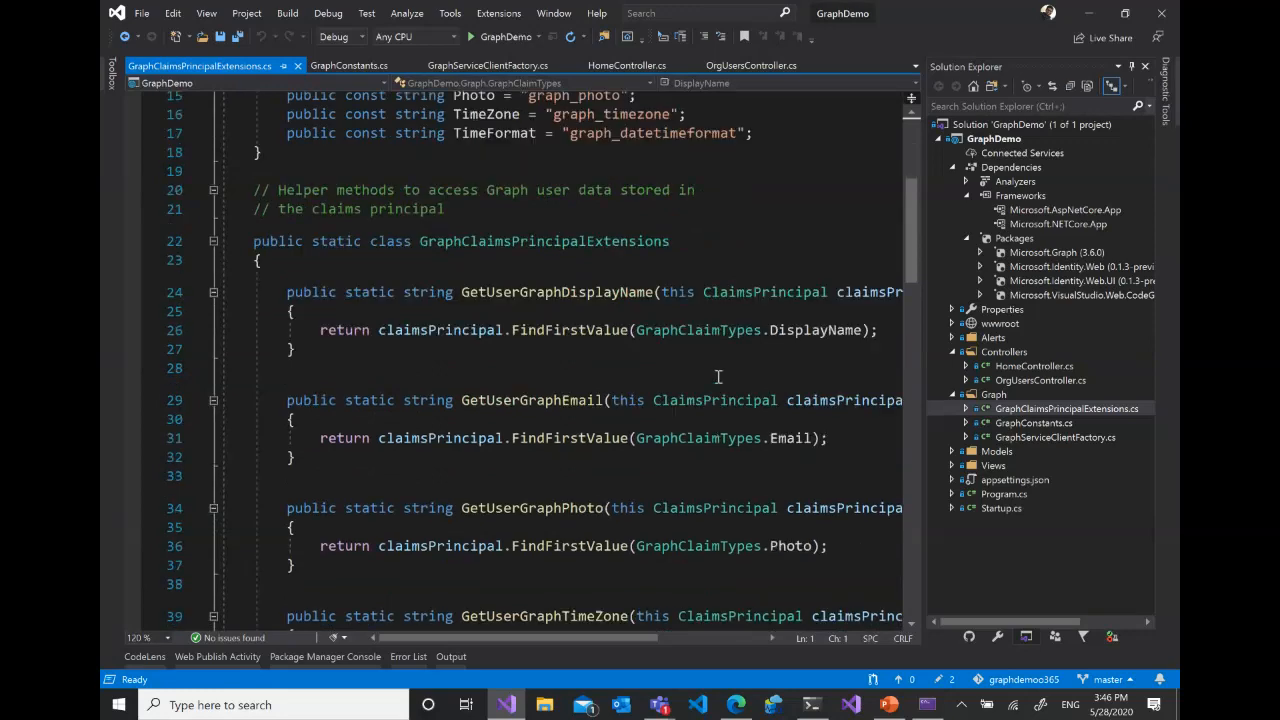
scroll(717, 376, "down", 1)
left_click_drag(922, 349, 986, 349)
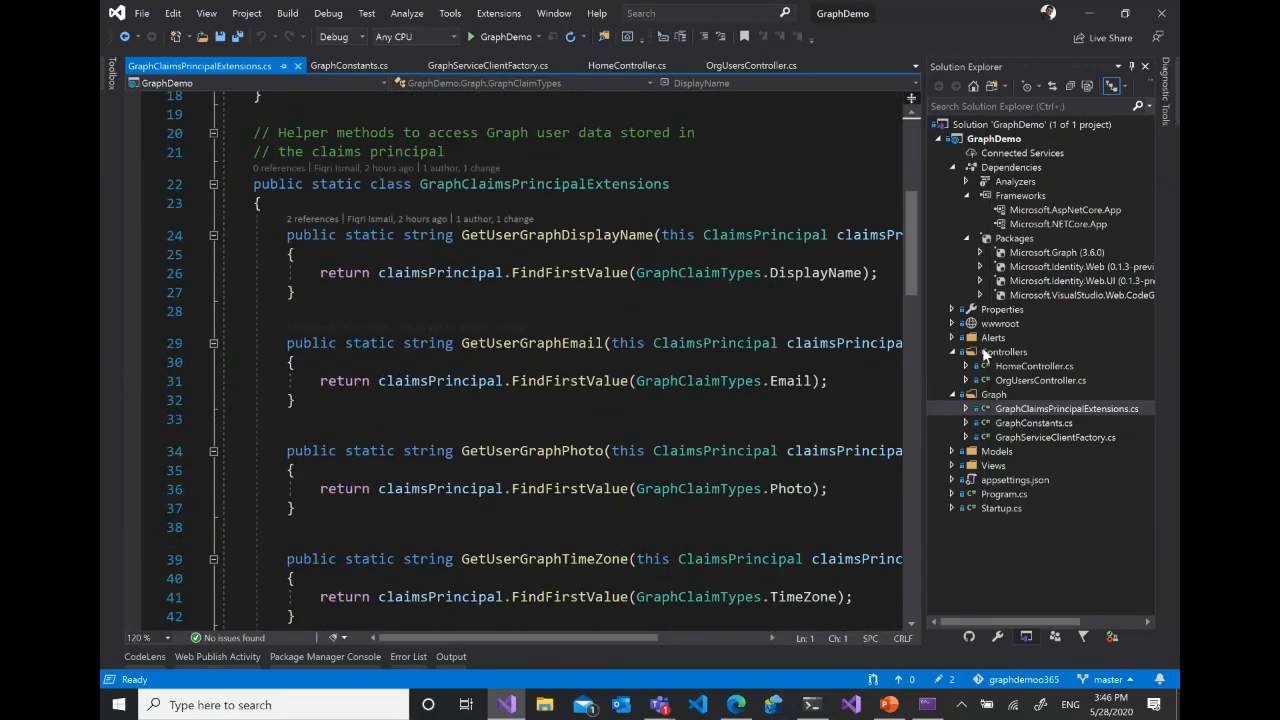
scroll(560, 350, "up", 2)
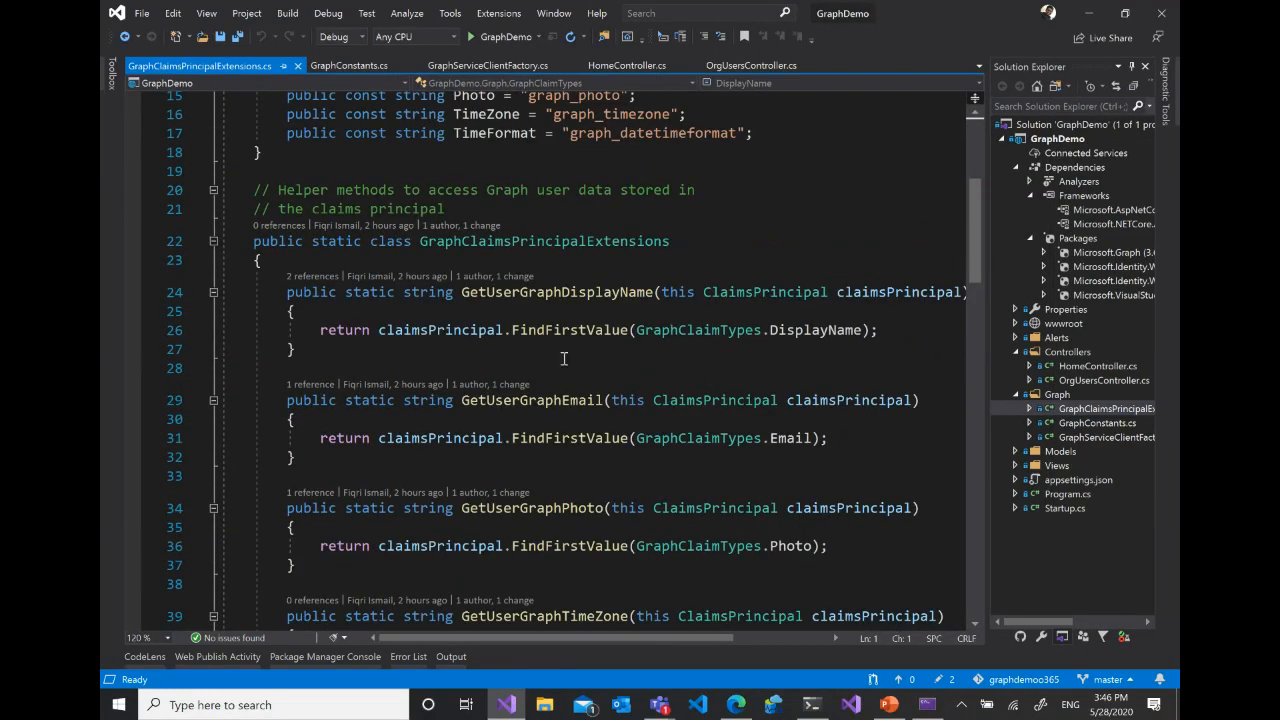
scroll(562, 349, "up", 3)
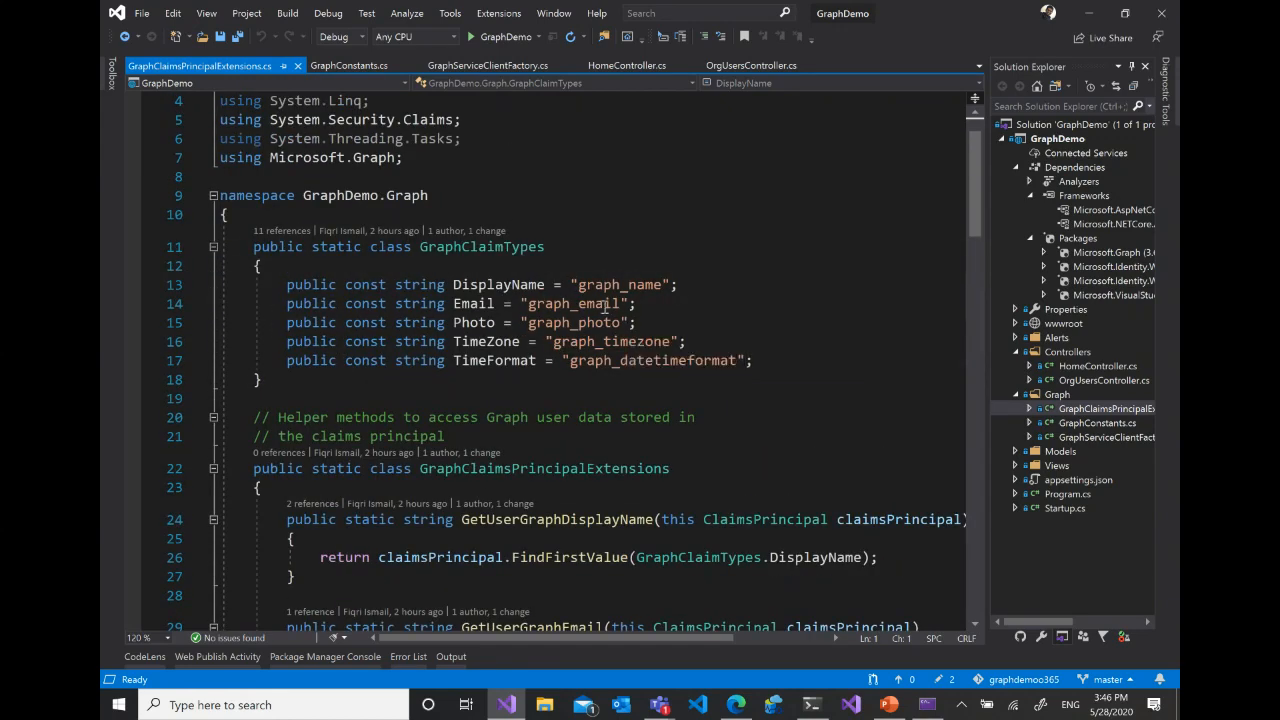
left_click(580, 285)
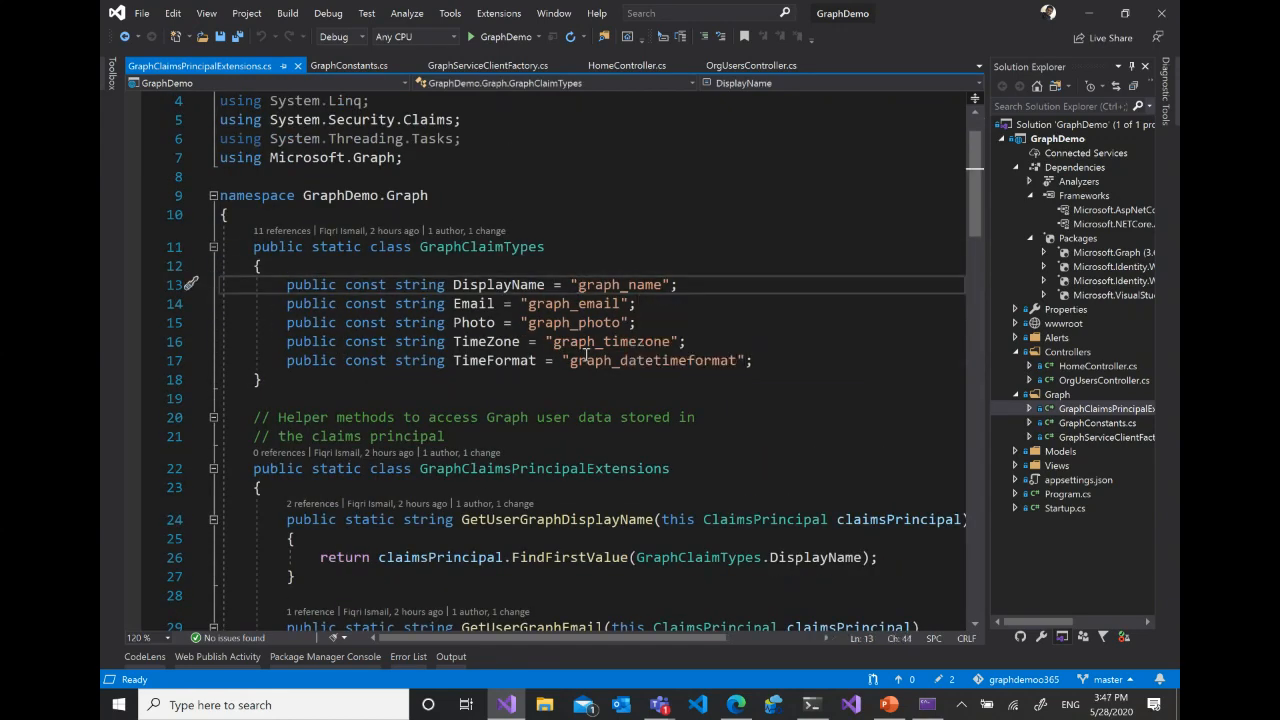
- Examine the AddUserGraphInfo method, pointing out the claim that maps GraphClaimTypes.DisplayName to user.DisplayName
scroll(585, 355, "down", 10)
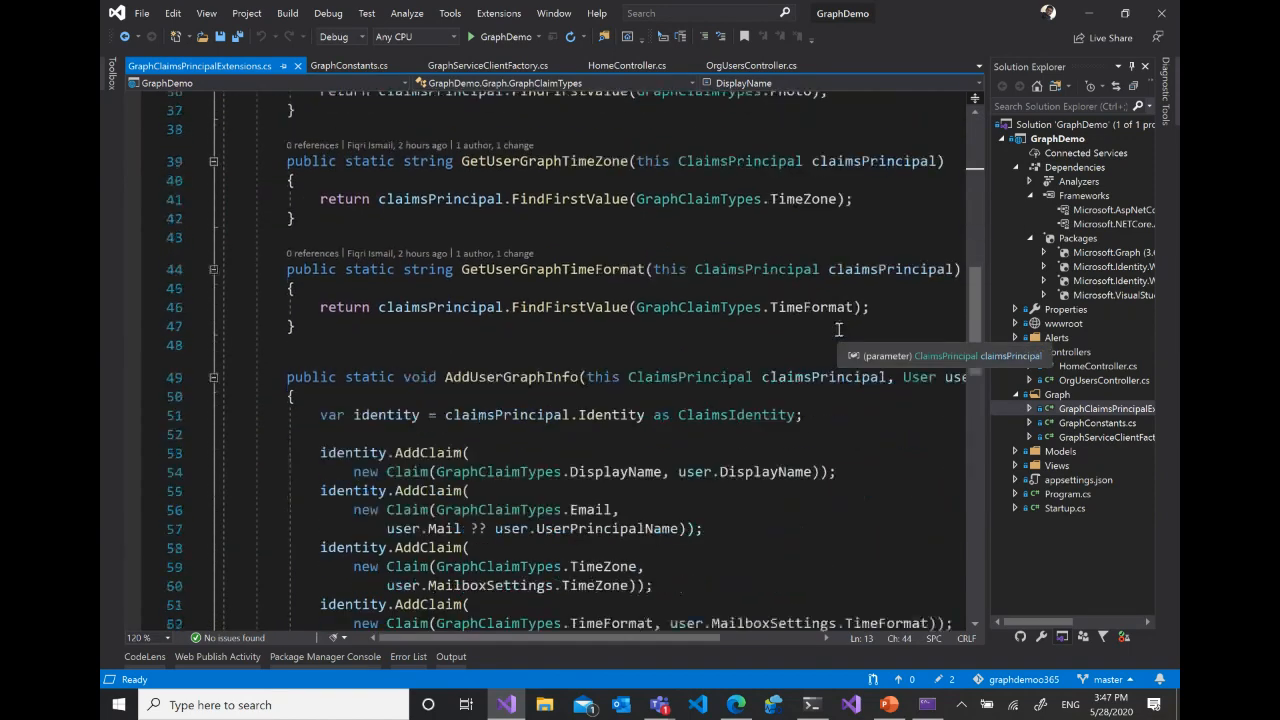
scroll(838, 329, "down", 2)
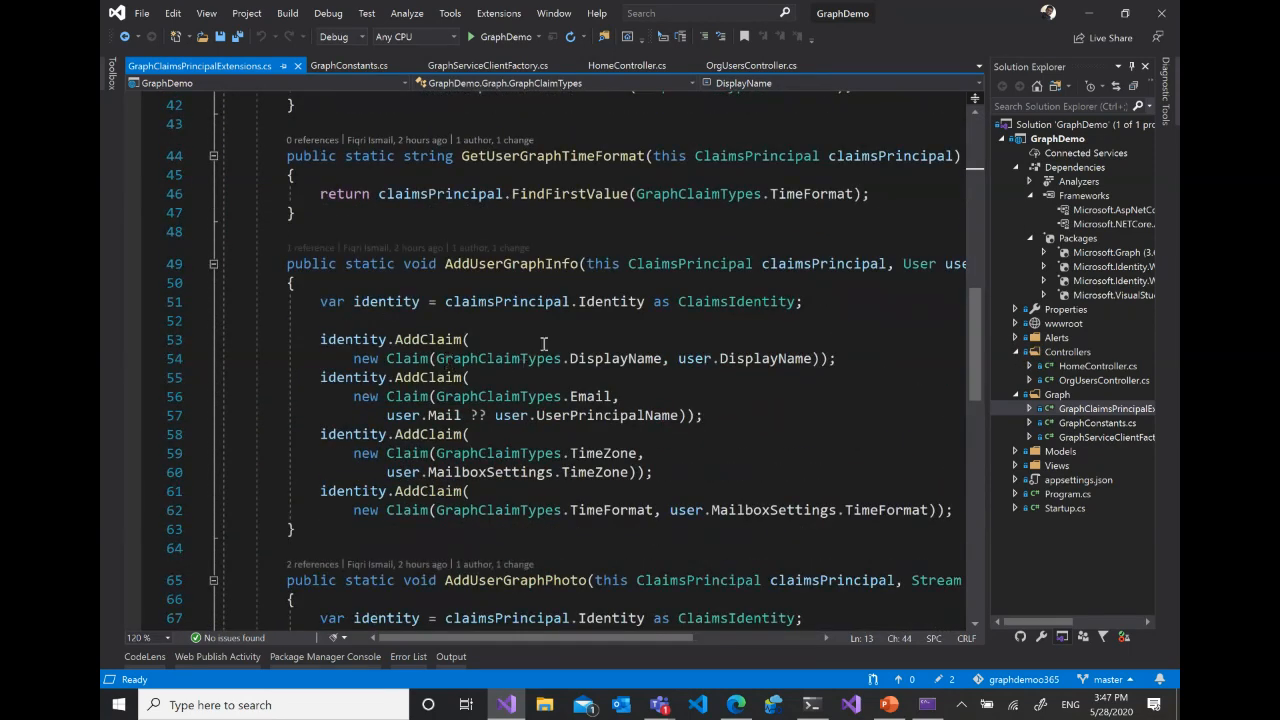
left_click(489, 358)
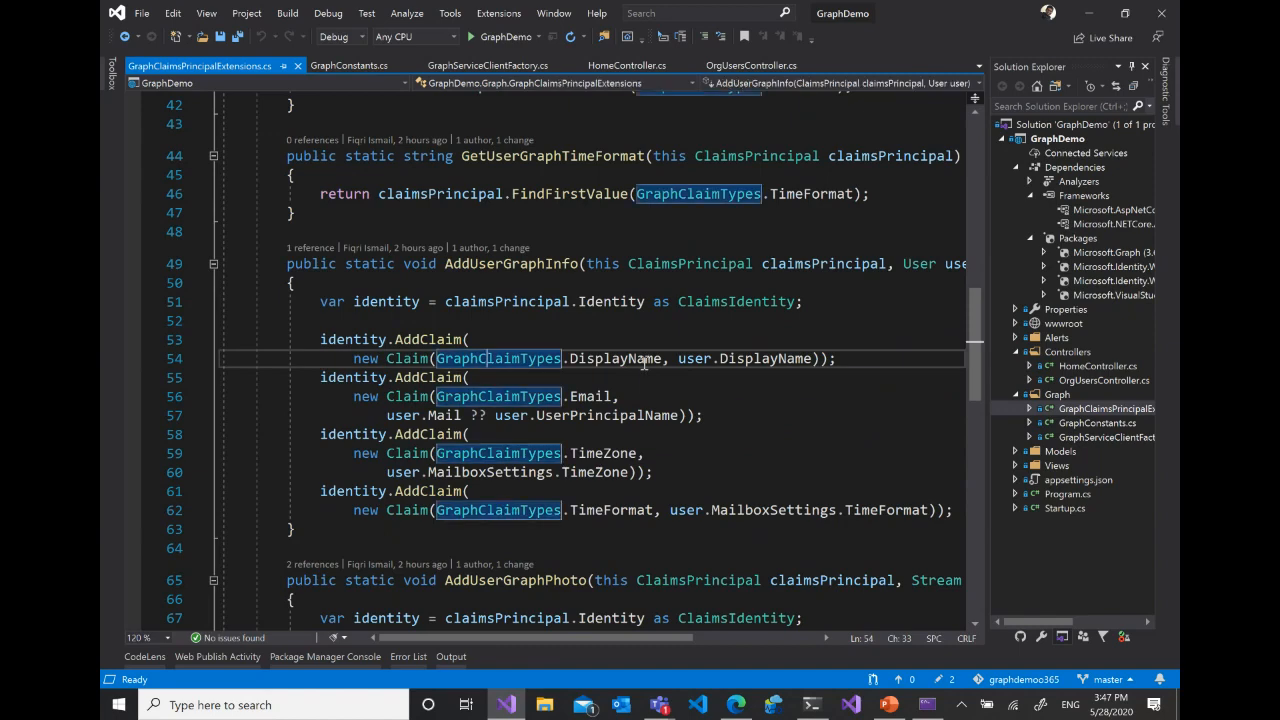
left_click(753, 358)
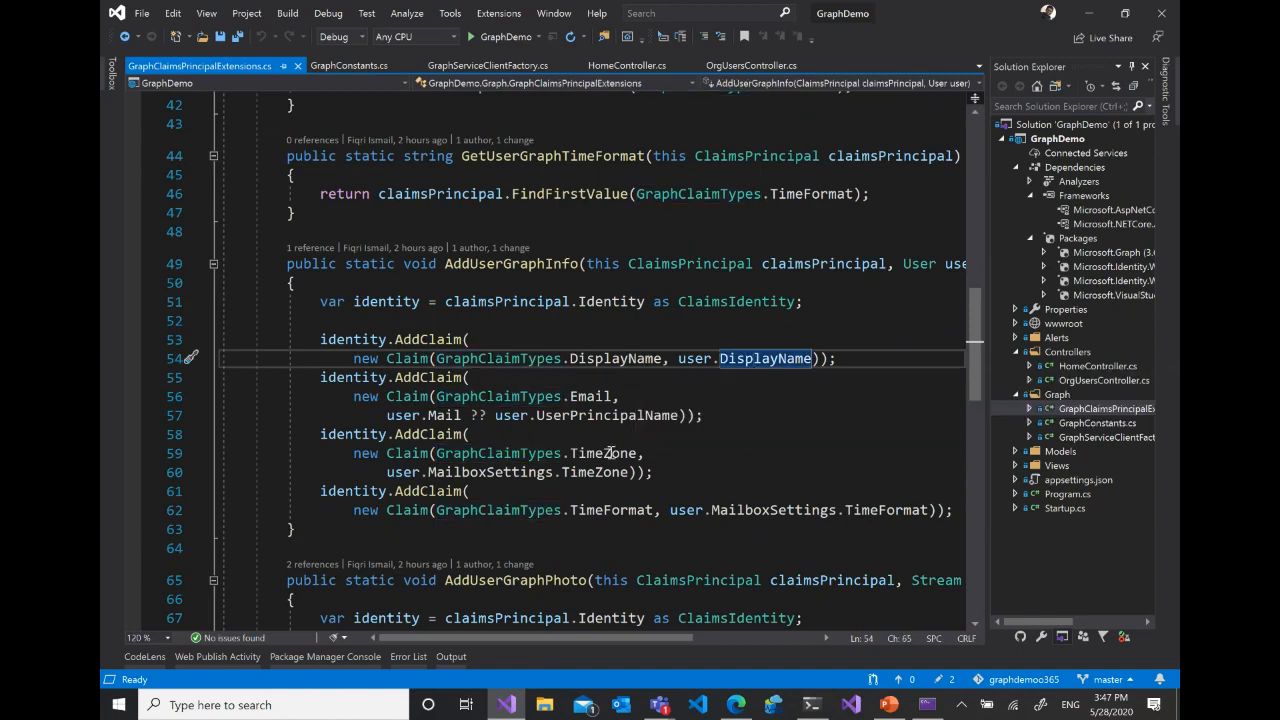
scroll(645, 389, "up", 11)
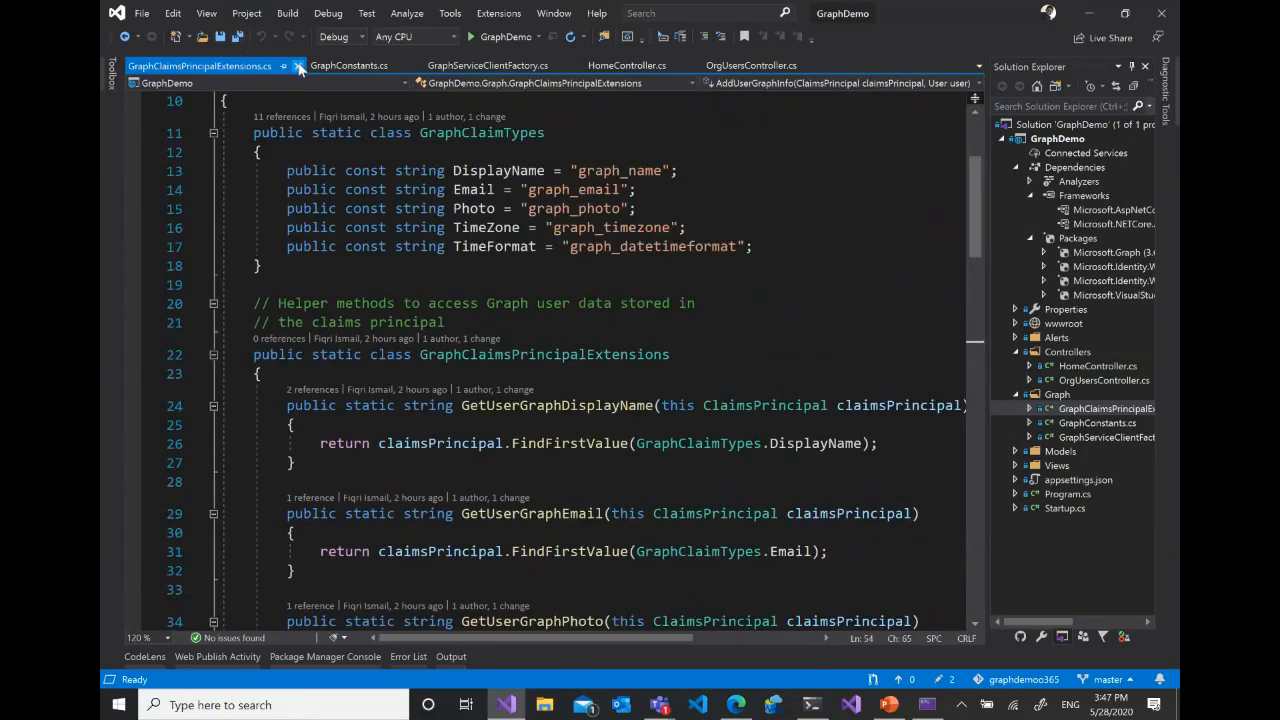
- Close GraphClaimsPrincipalExtensions.cs and open HomeController.cs from the Controllers folder
left_click(298, 66)
left_click(1100, 365)
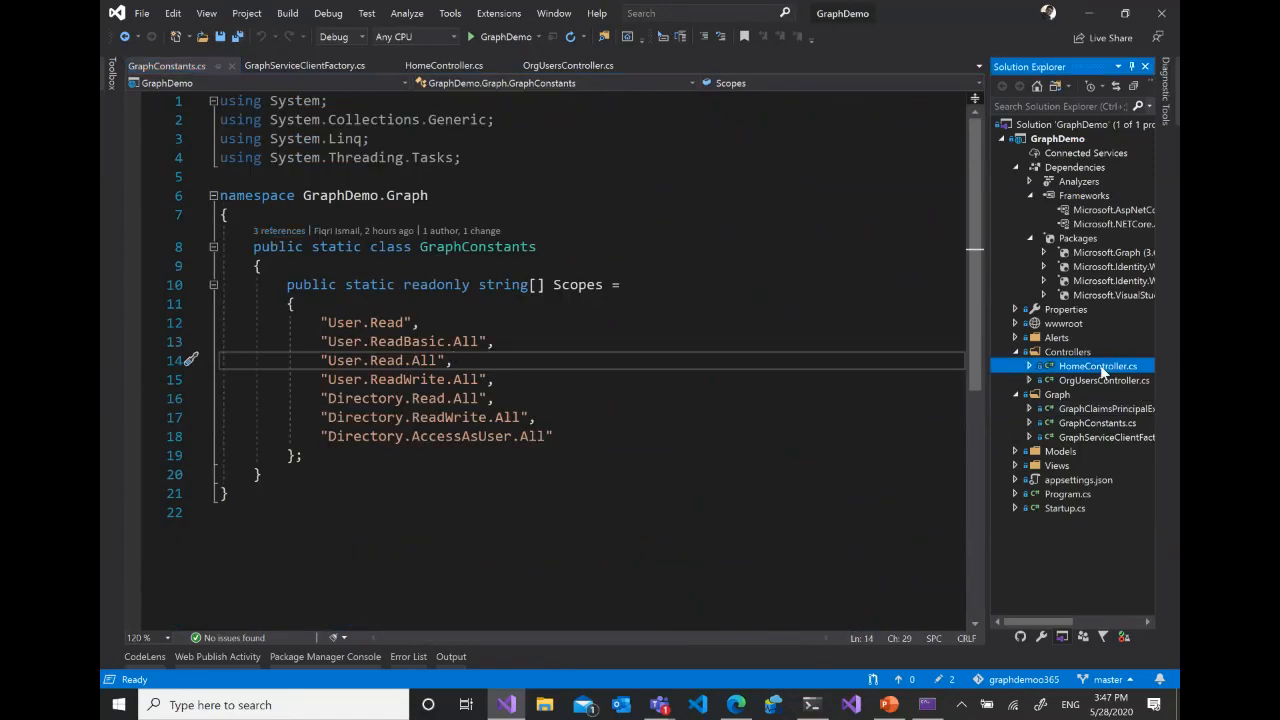
left_click(672, 291)
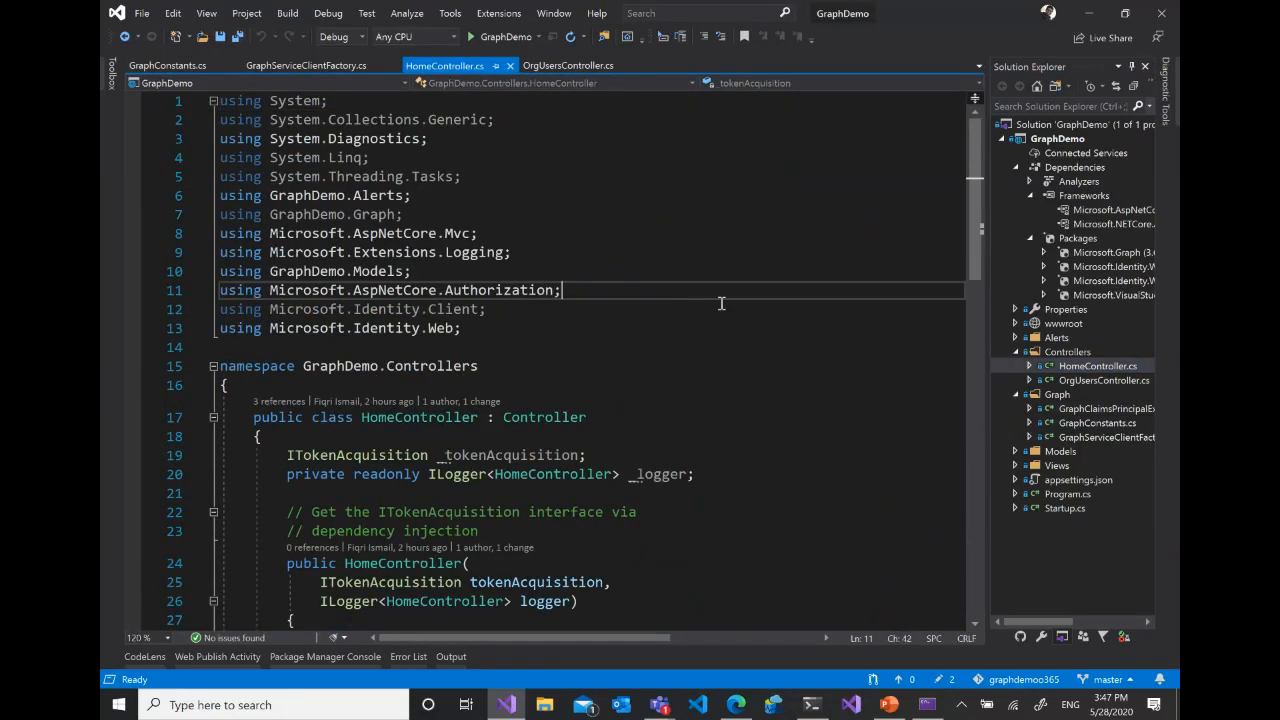
- Run the GraphDemo app to show its Microsoft sign-in page, and close the browser and the debug console
left_click(516, 33)
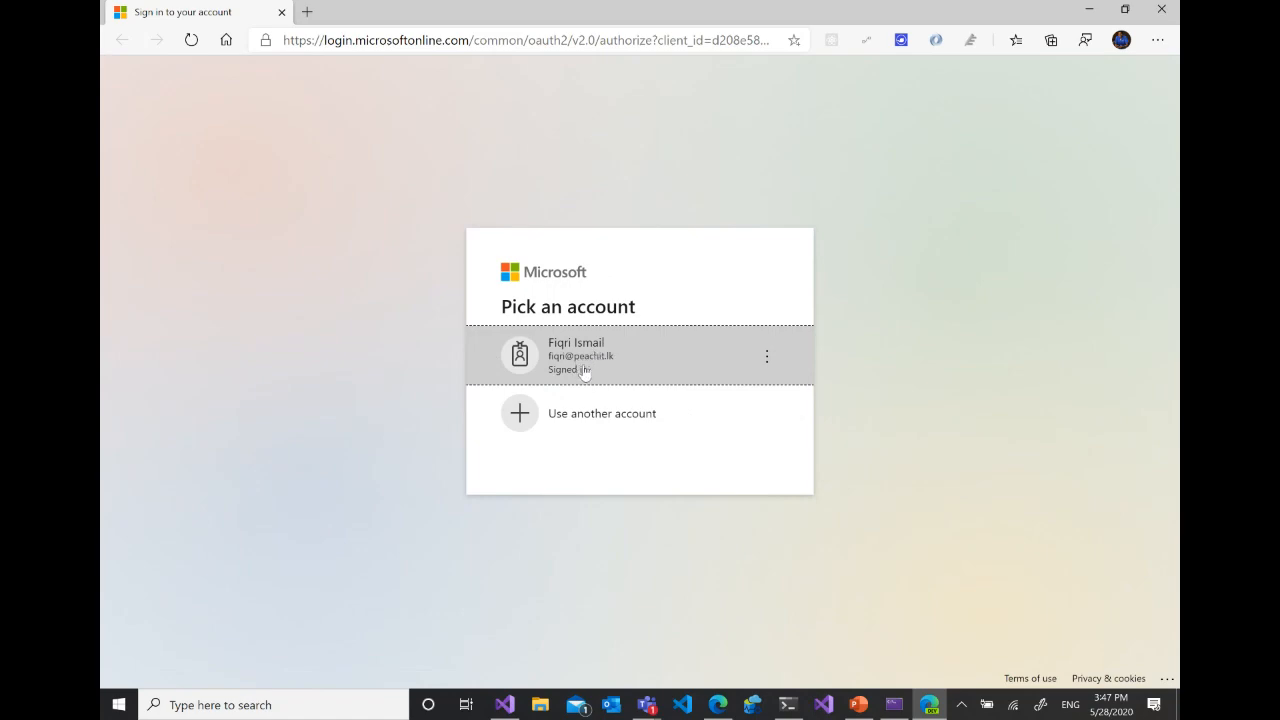
left_click(1172, 12)
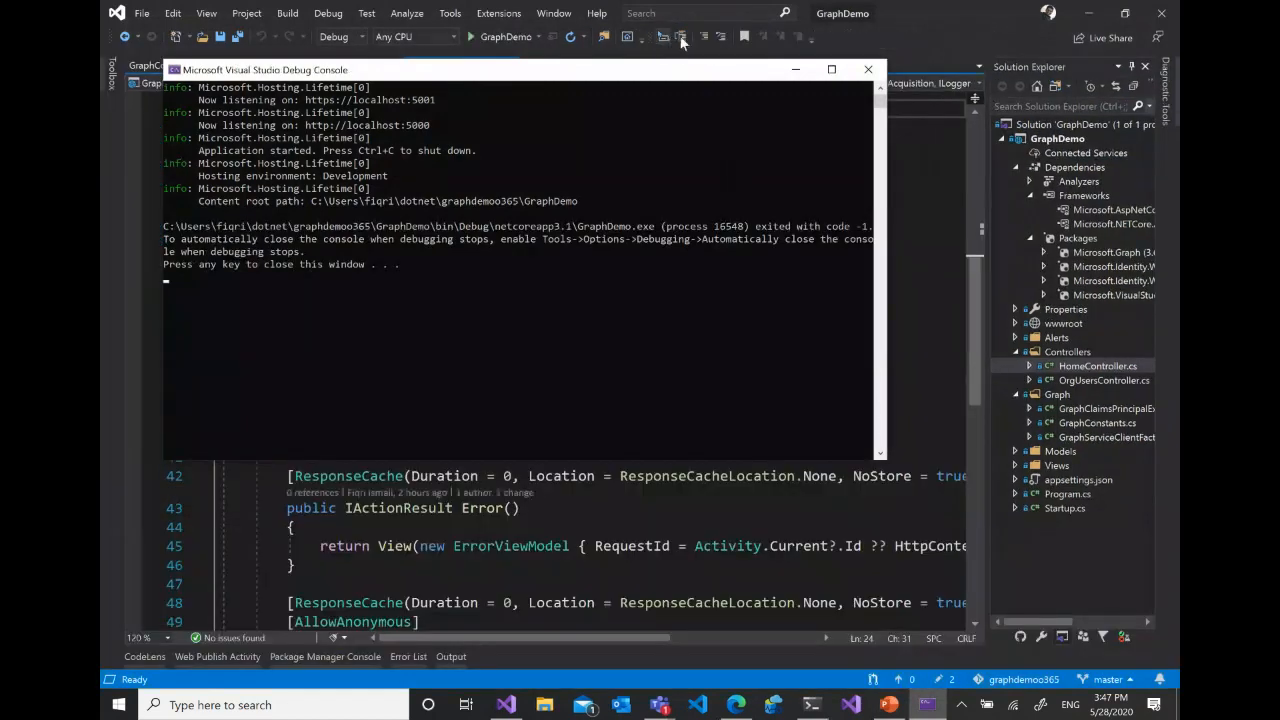
left_click(867, 69)
- Review HomeController.cs, from the token acquisition constructor through the Index, Privacy and error actions
left_click(640, 348)
scroll(816, 278, "up", 4)
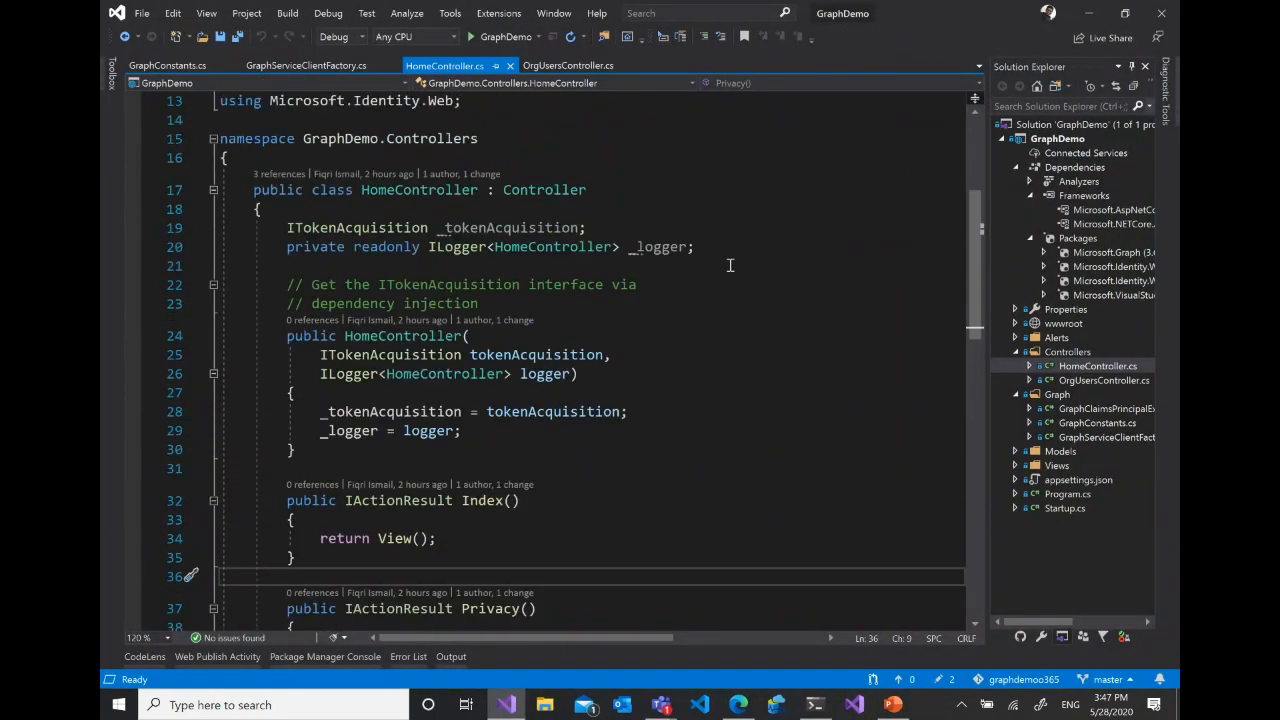
scroll(730, 265, "down", 2)
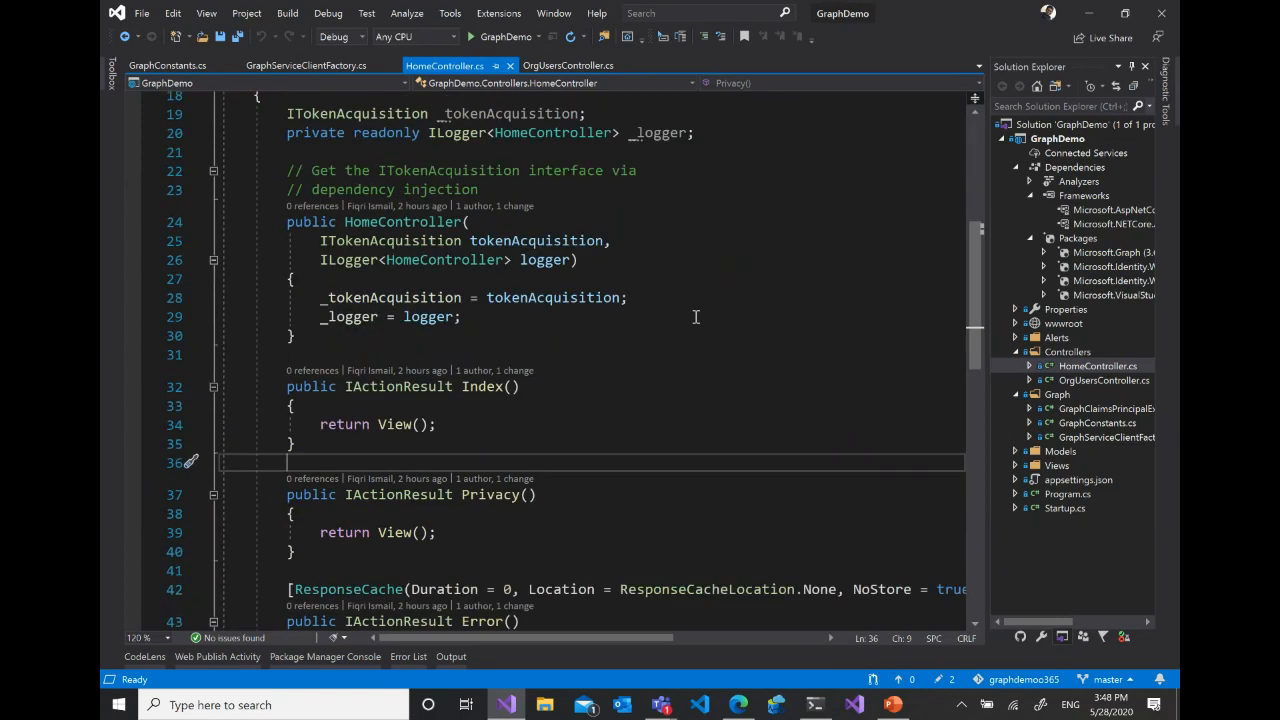
scroll(697, 305, "down", 4)
scroll(698, 301, "down", 2)
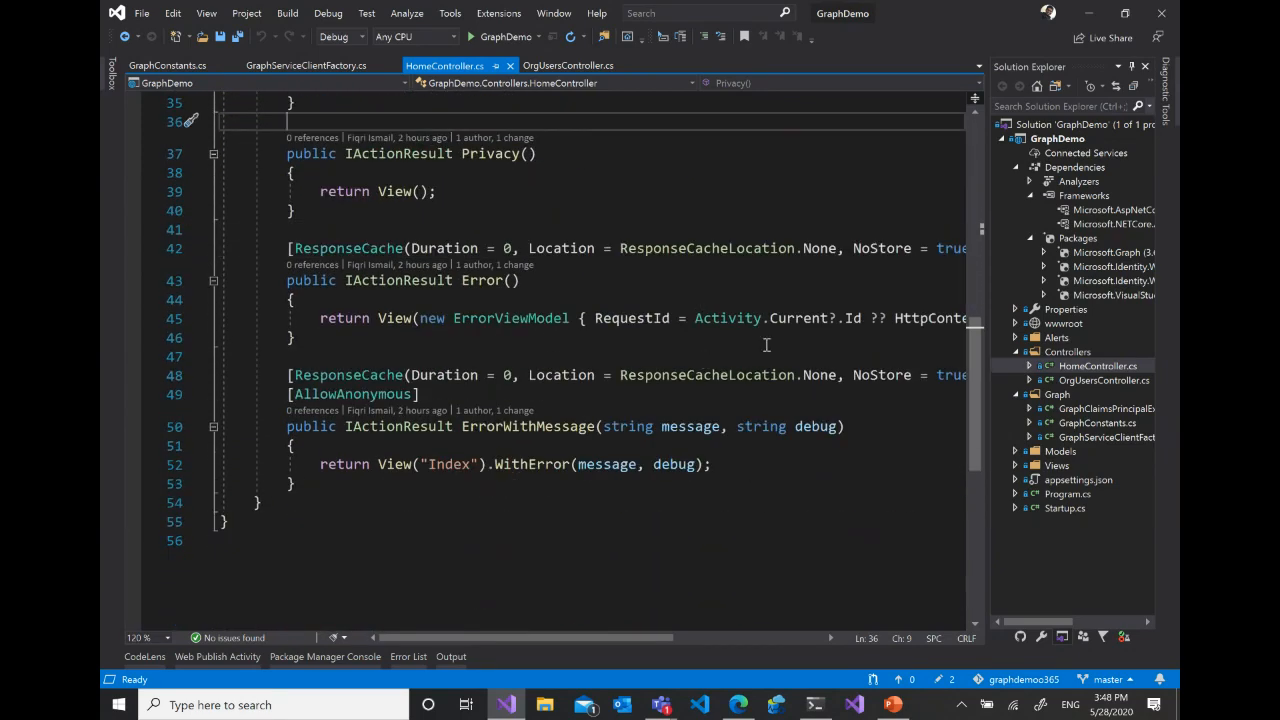
scroll(766, 345, "up", 7)
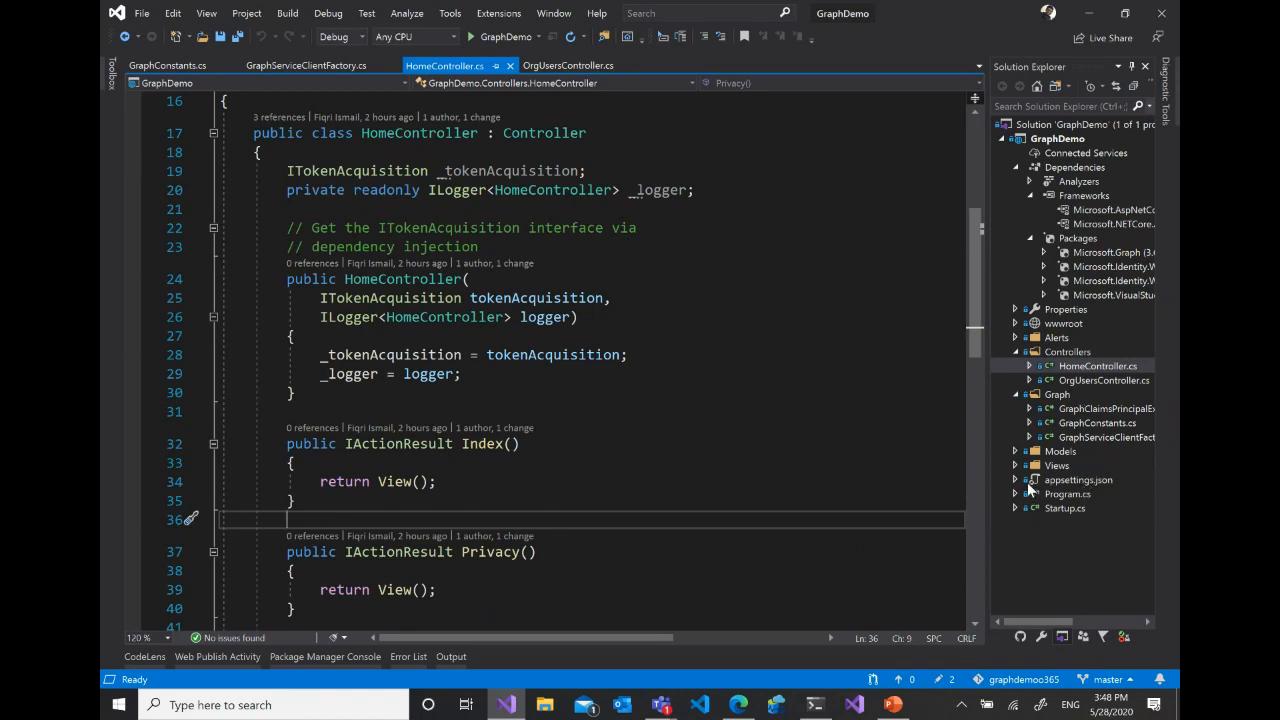
- Open OrgUsersController.cs and highlight the Index action and its GetOrgUsers() call
left_click(1097, 383)
double_click(1097, 381)
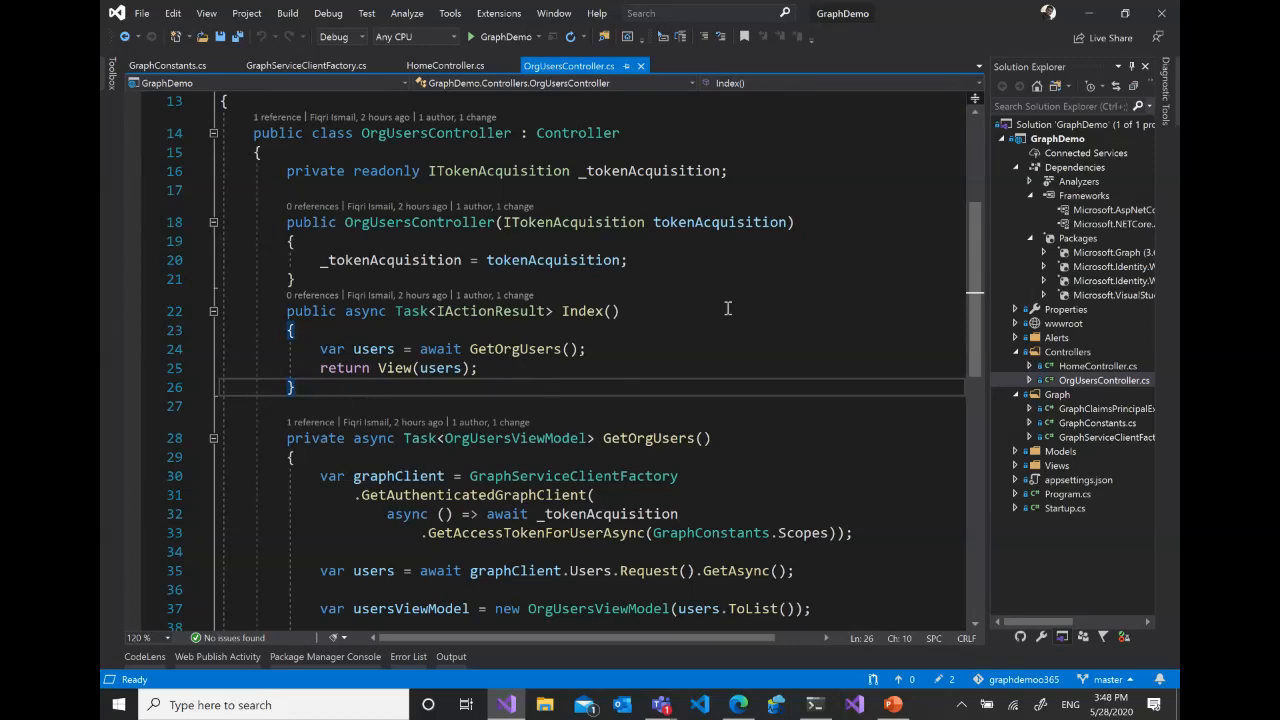
scroll(728, 308, "up", 1)
scroll(724, 371, "down", 1)
left_click(700, 284)
left_click(604, 311)
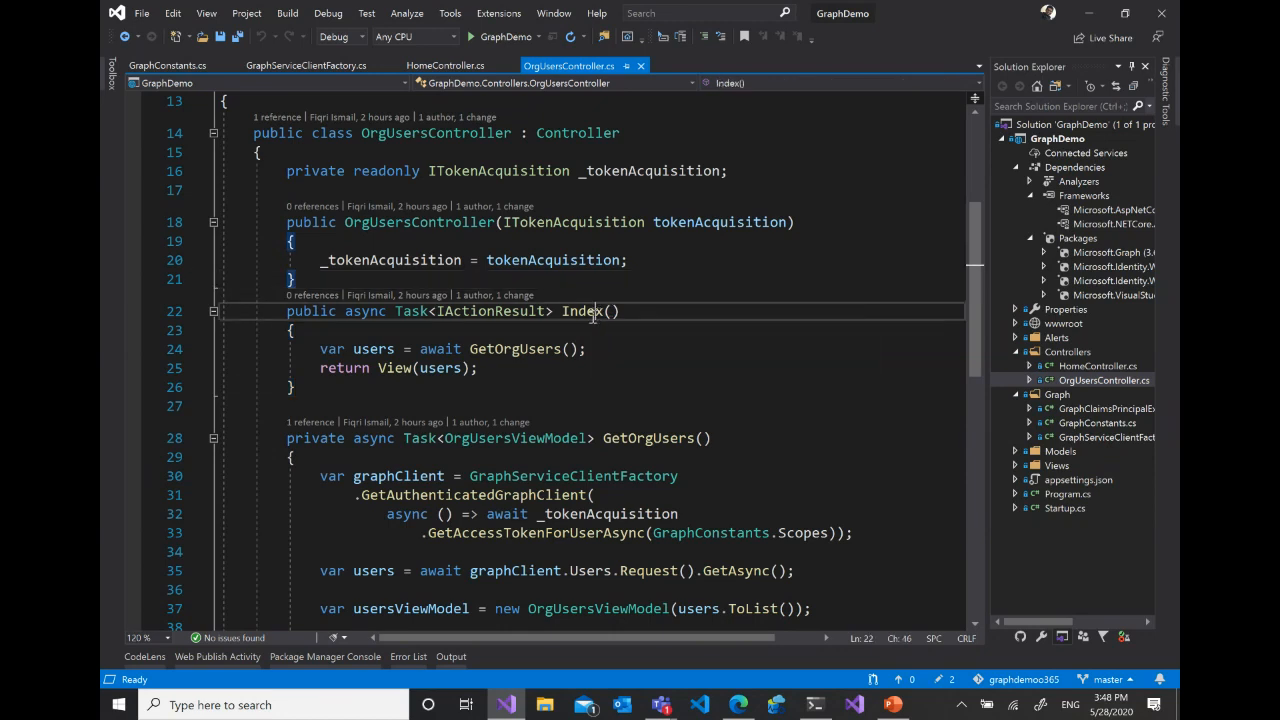
left_click_drag(303, 397, 285, 311)
left_click(470, 349)
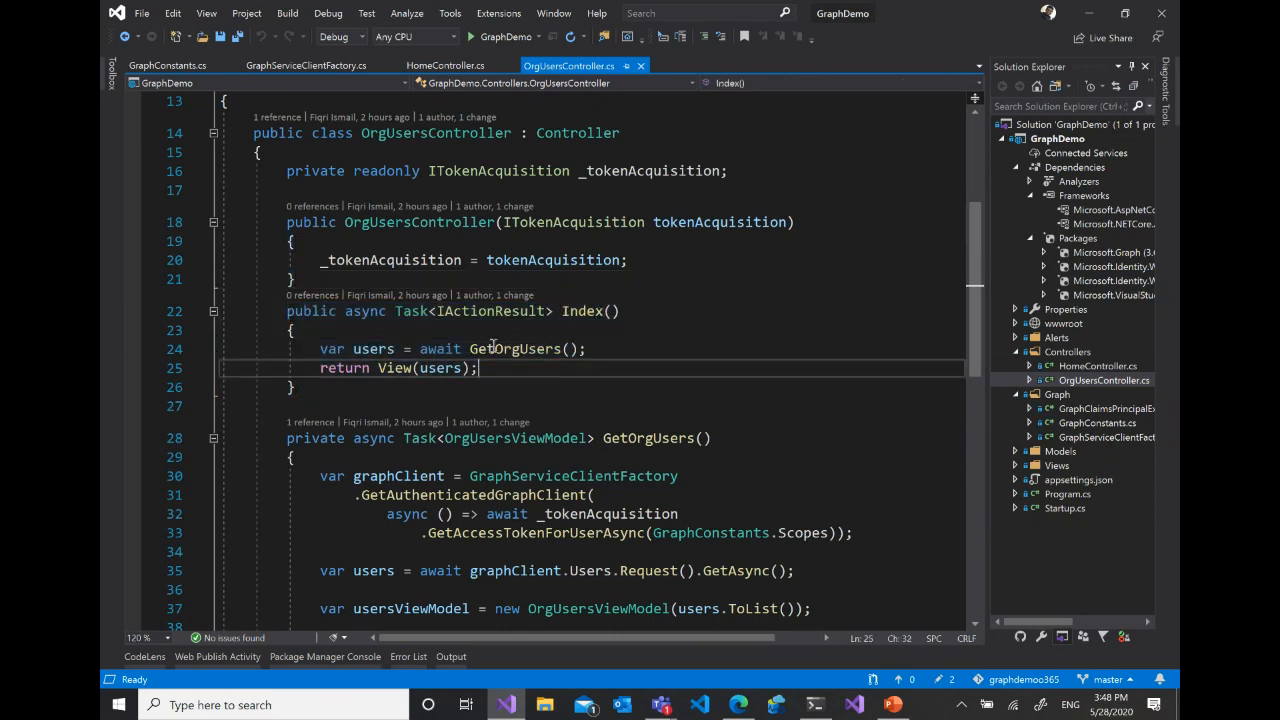
left_click_drag(472, 349, 620, 345)
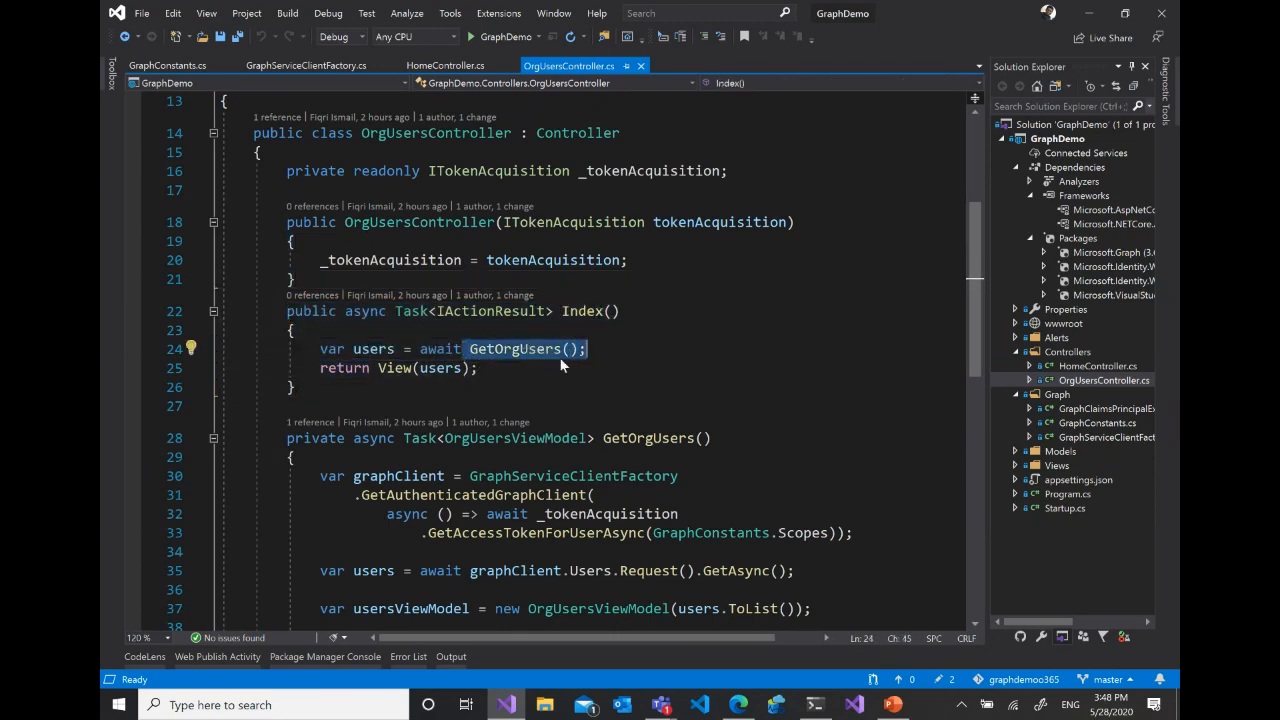
- Highlight the whole GetOrgUsers method and point out its name to relate it to the call in Index
scroll(823, 313, "down", 1)
scroll(826, 308, "down", 2)
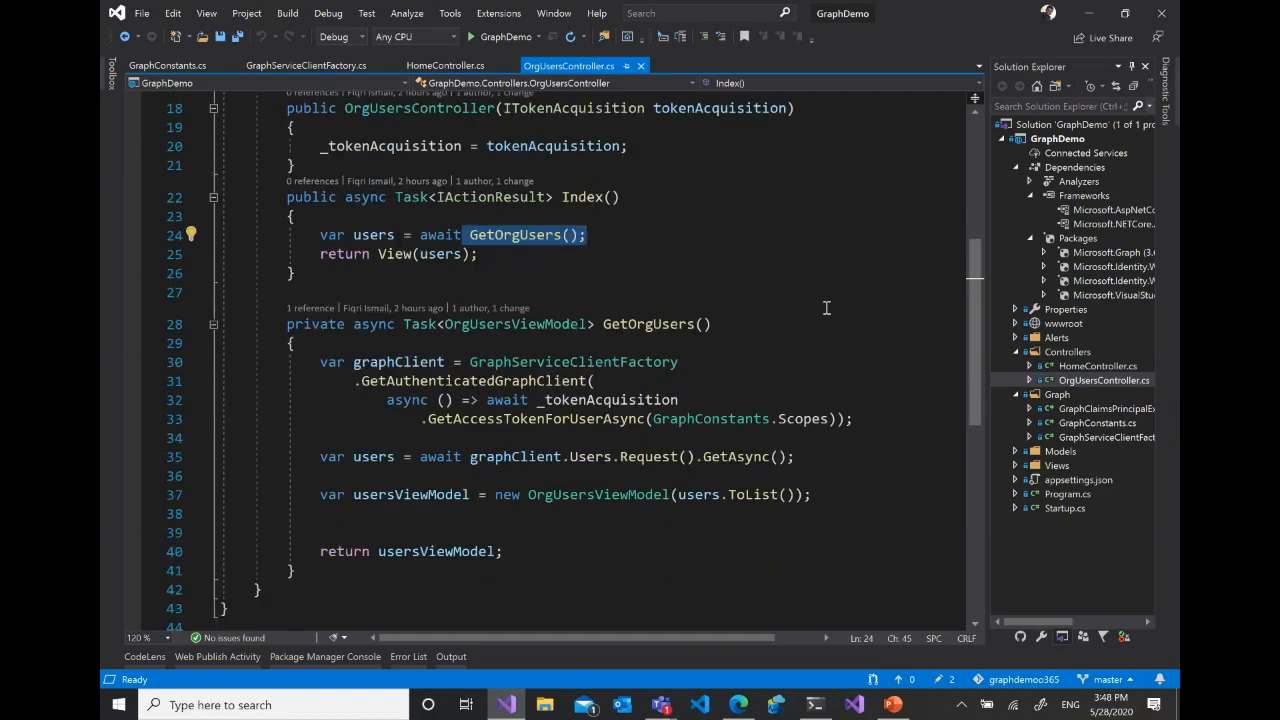
left_click_drag(287, 267, 338, 508)
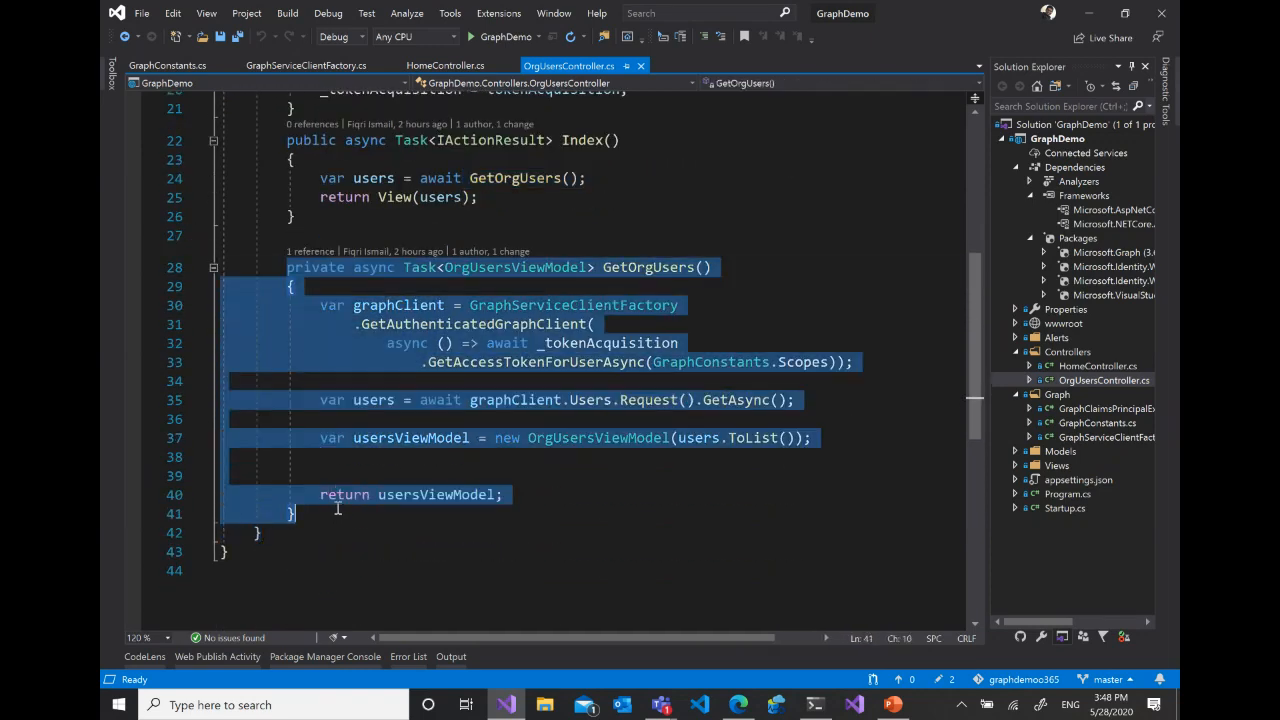
left_click(826, 266)
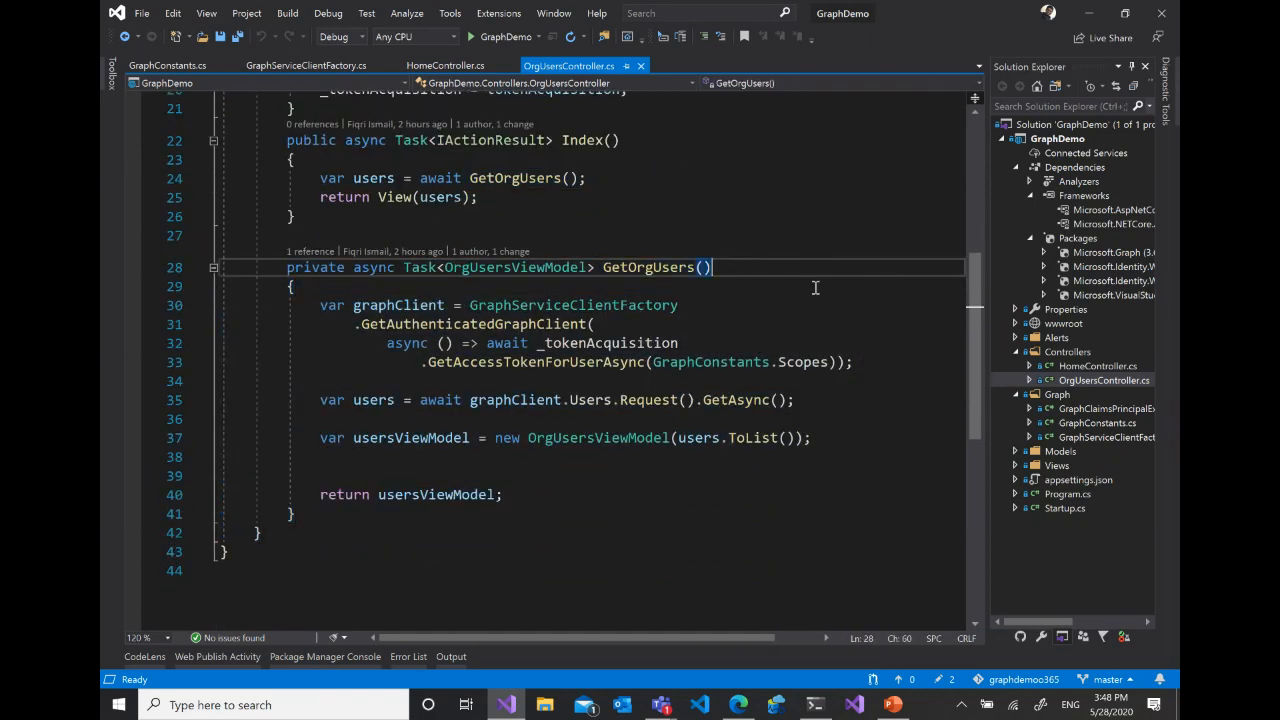
scroll(790, 288, "up", 3)
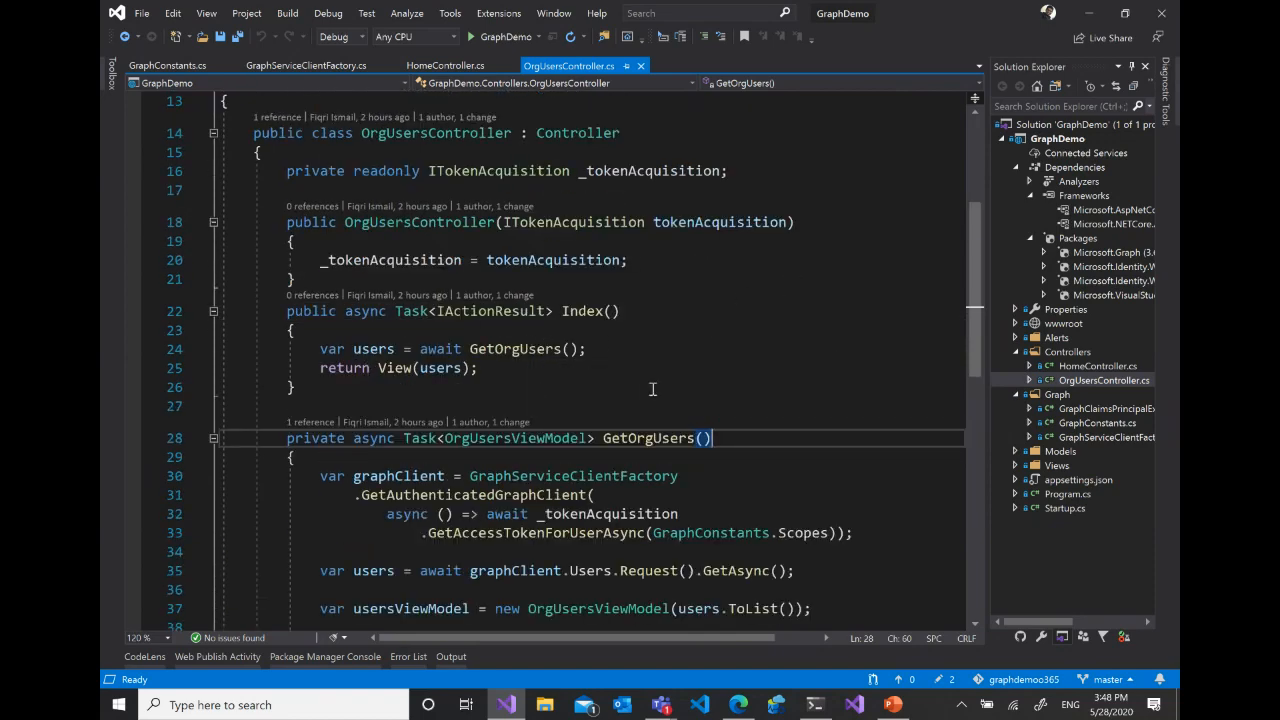
scroll(653, 389, "down", 2)
left_click(652, 324)
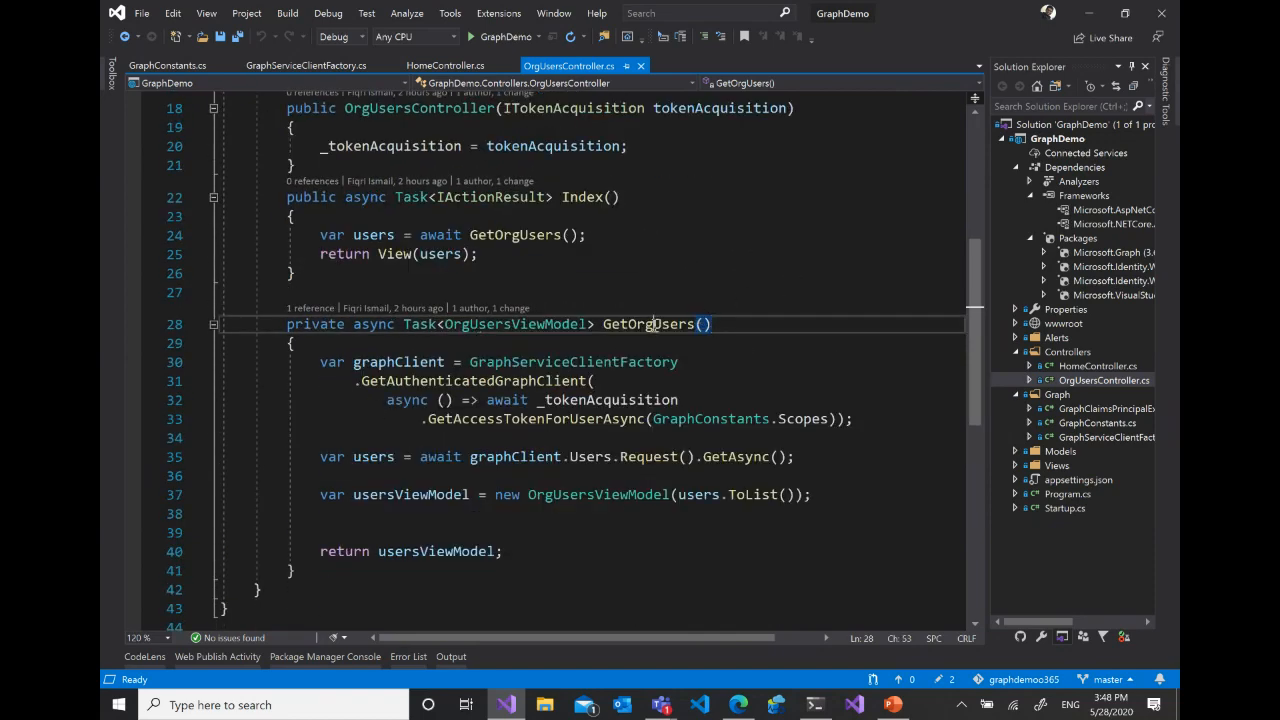
left_click(870, 263)
- Point out GraphServiceClientFactory, GetAuthenticatedGraphClient, _tokenAcquisition and GraphConstants.Scopes in the graphClient assignment of GetOrgUsers
left_click_drag(470, 362, 645, 362)
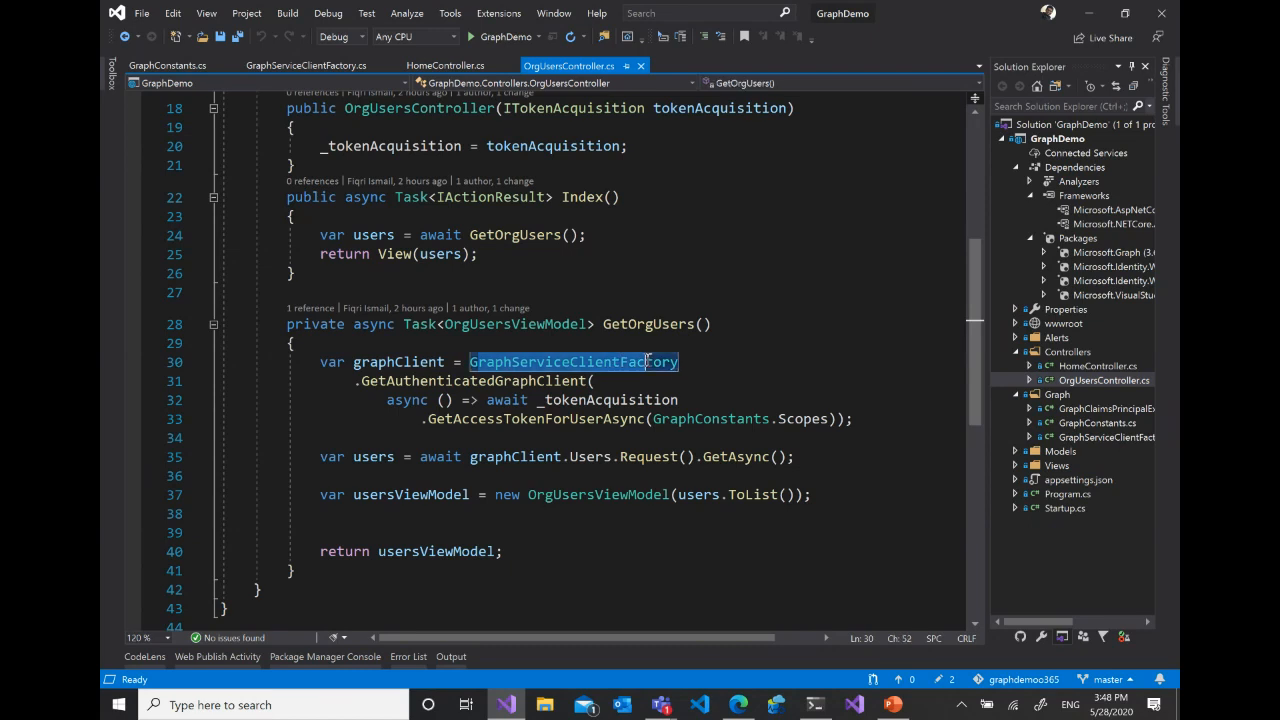
scroll(877, 343, "down", 1)
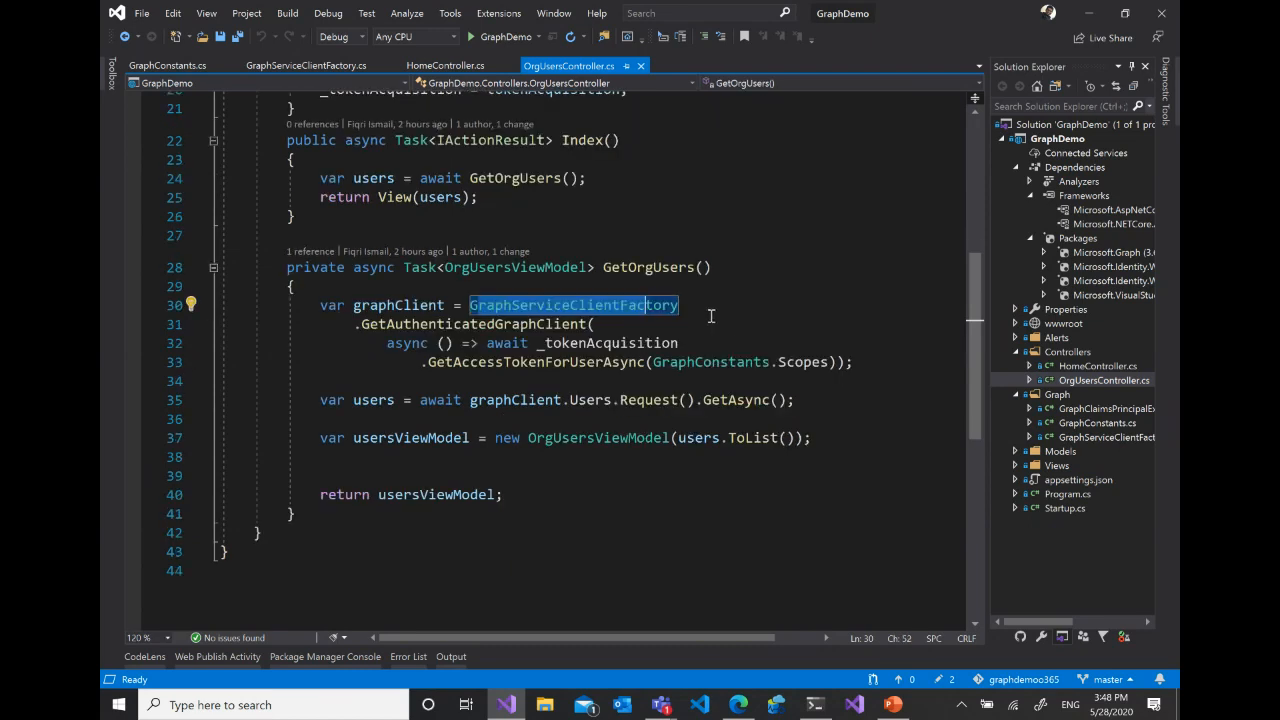
double_click(472, 324)
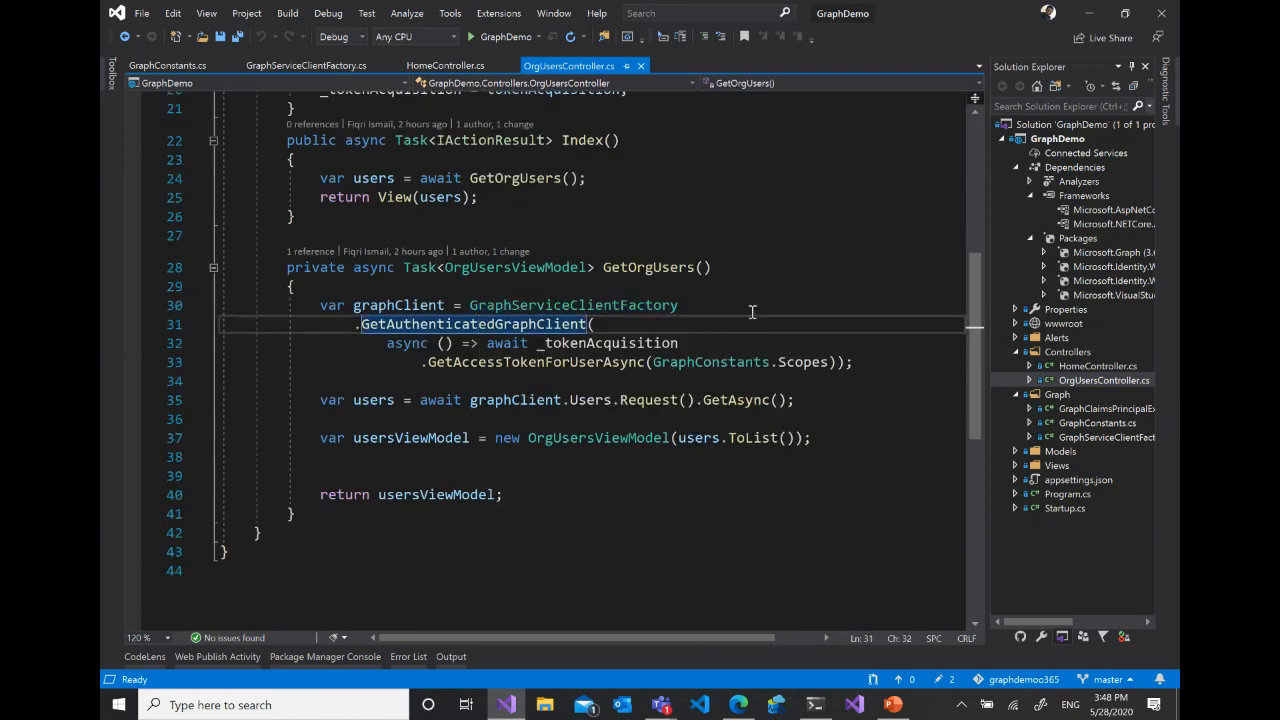
double_click(588, 343)
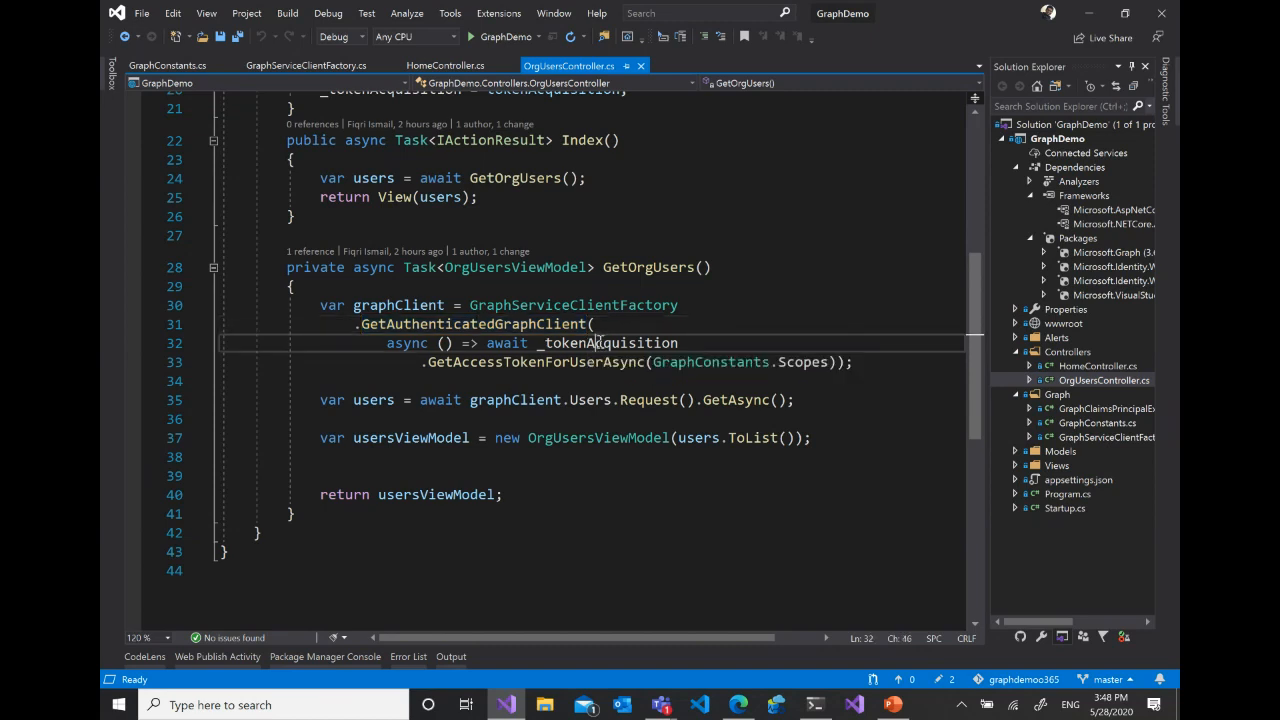
double_click(802, 362)
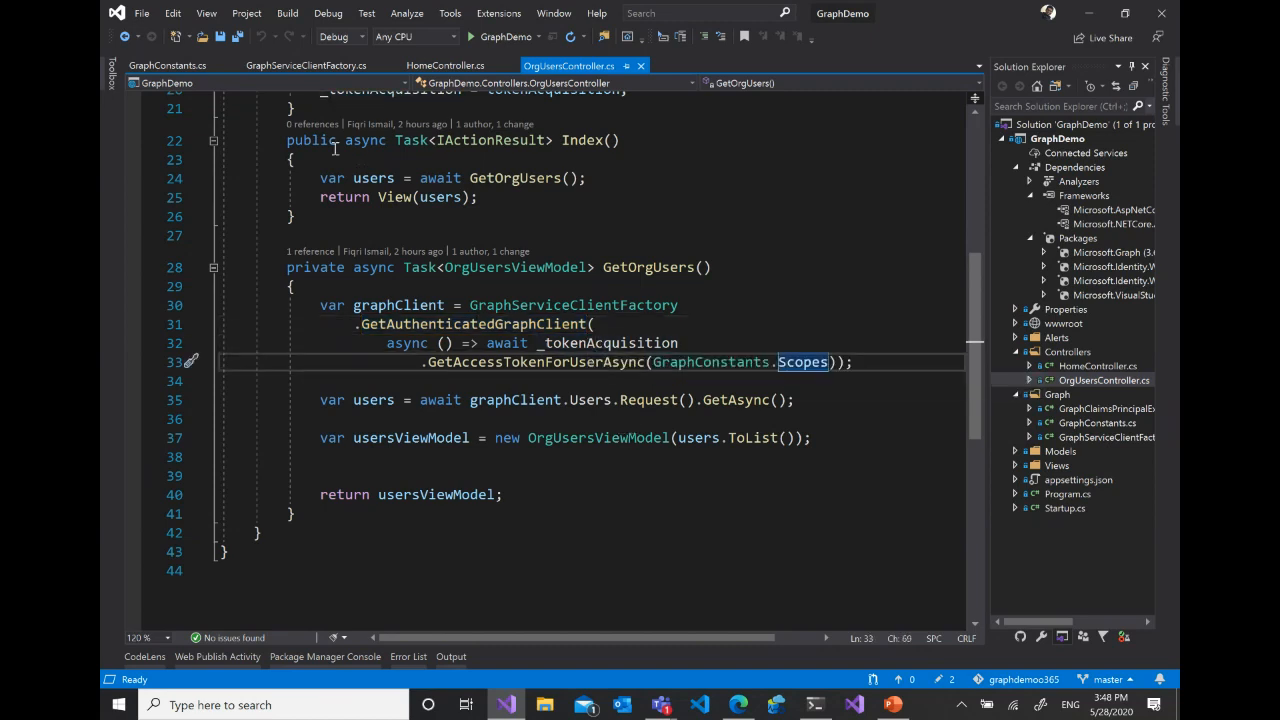
- Revisit the Scopes array in GraphConstants.cs, the HomeController.cs code and the CustomAuthenticationProvider class in GraphServiceClientFactory.cs
left_click(171, 68)
left_click_drag(300, 302, 644, 436)
left_click(640, 401)
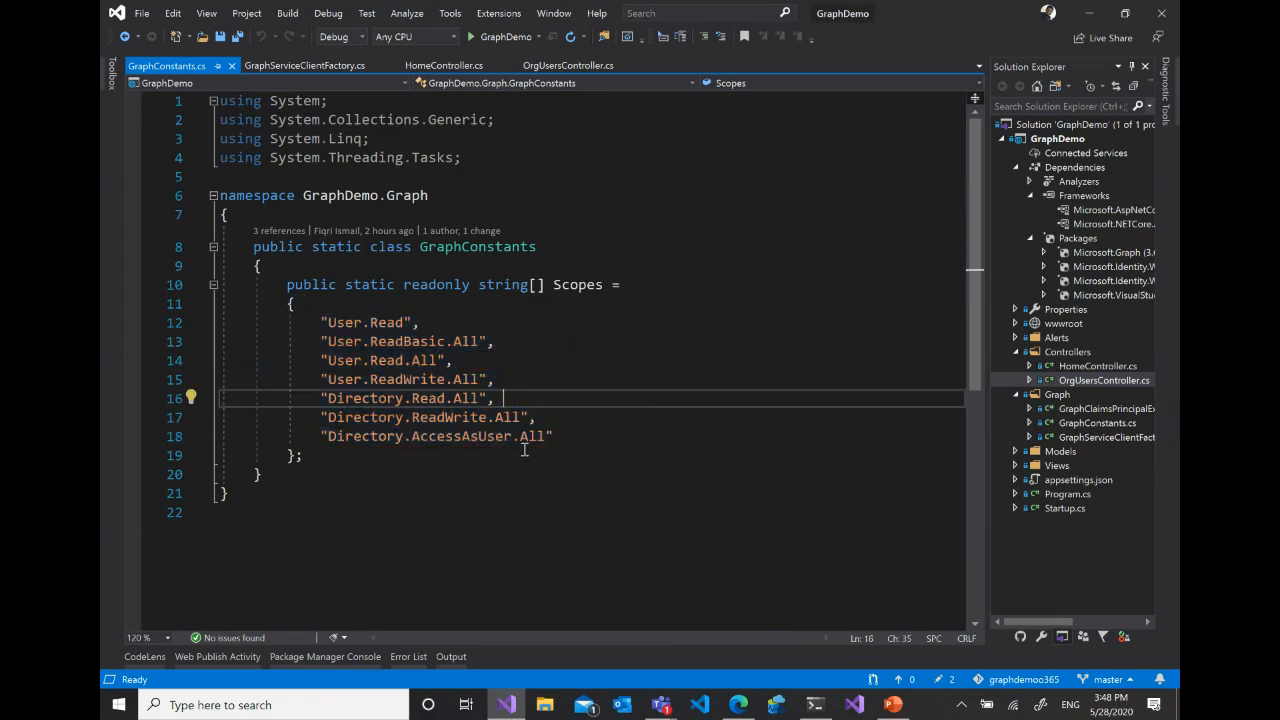
mouse_move(445, 150)
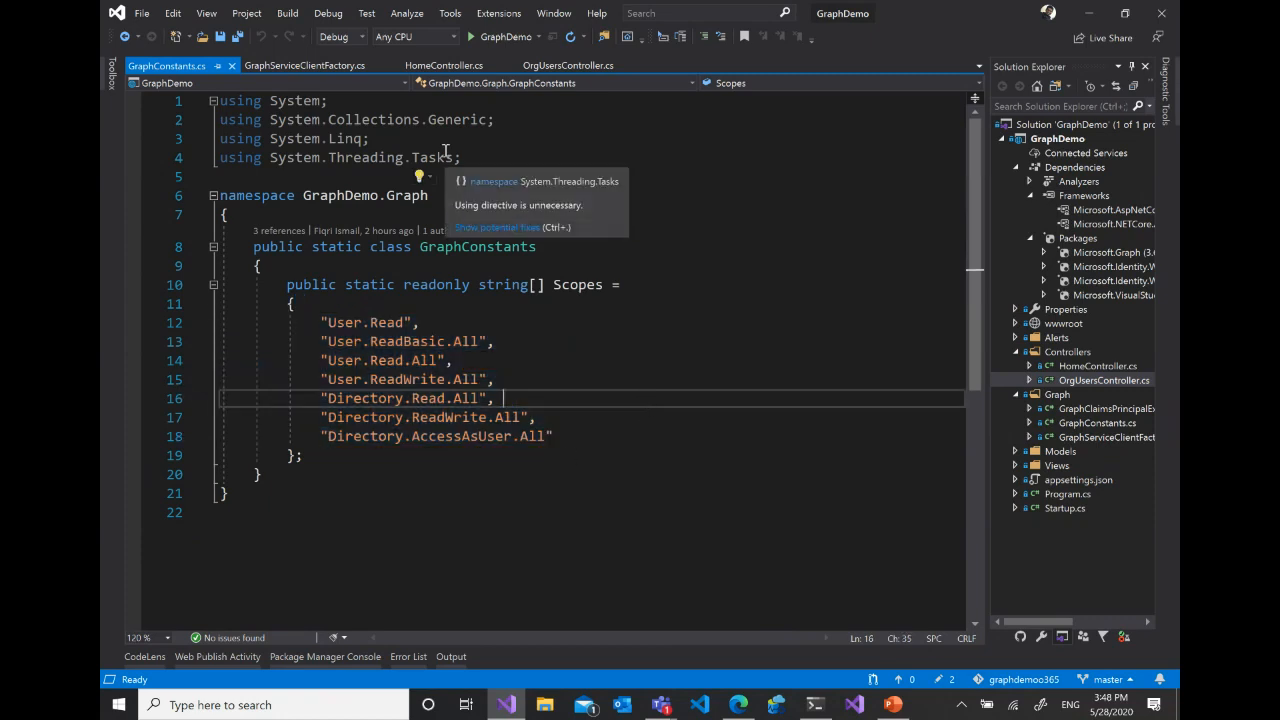
left_click(574, 63)
left_click(479, 66)
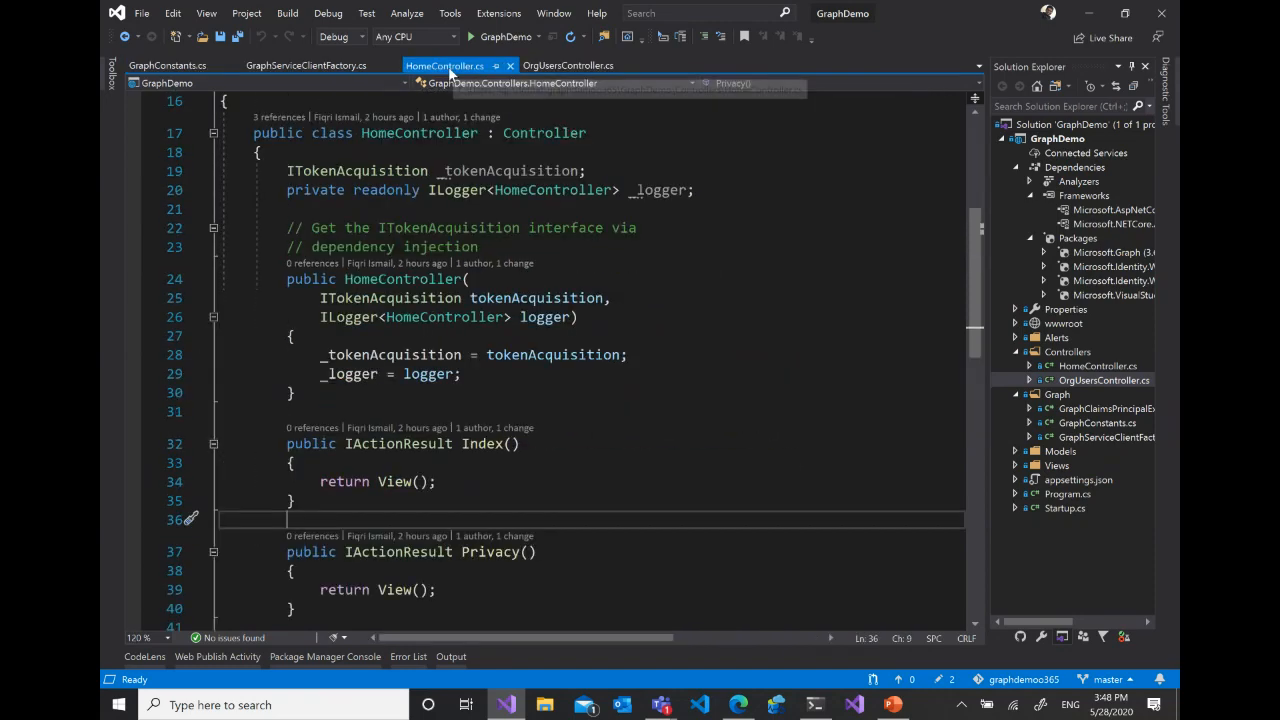
left_click(305, 65)
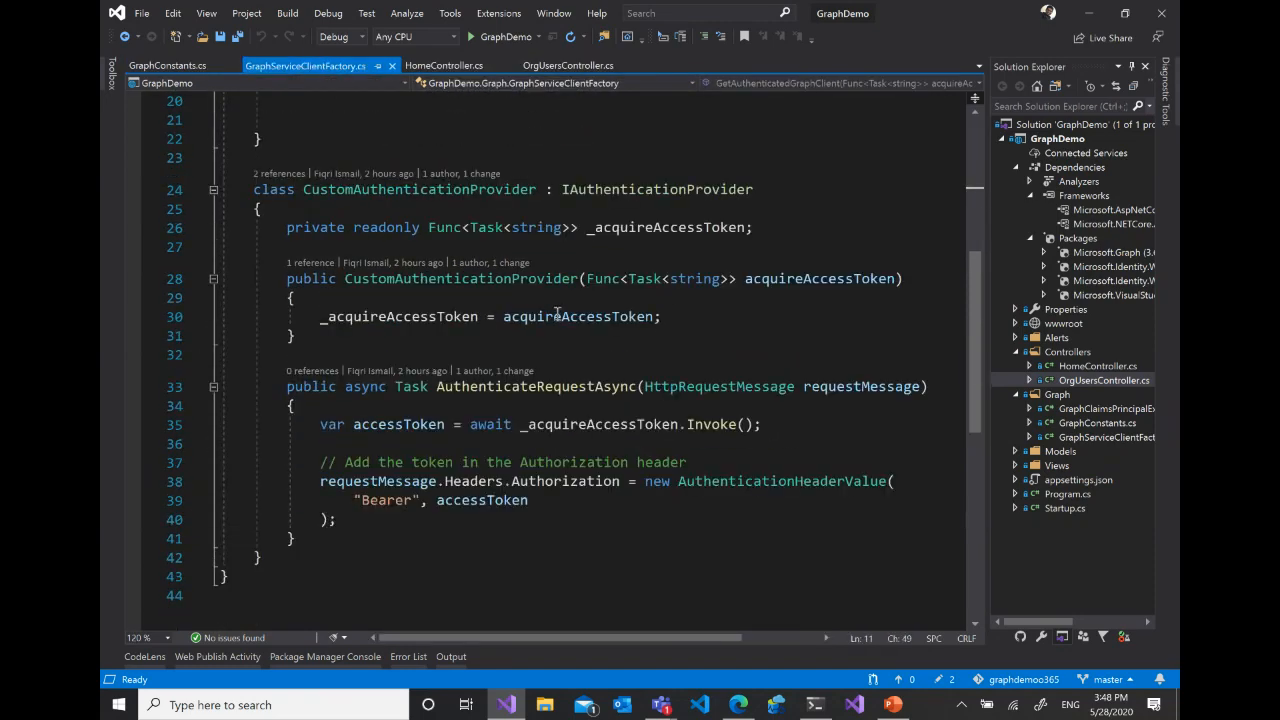
- Return to OrgUsersController.cs, highlight the users request line in GetOrgUsers, and point out its graphClient and Users parts
left_click(545, 65)
left_click_drag(832, 403, 312, 403)
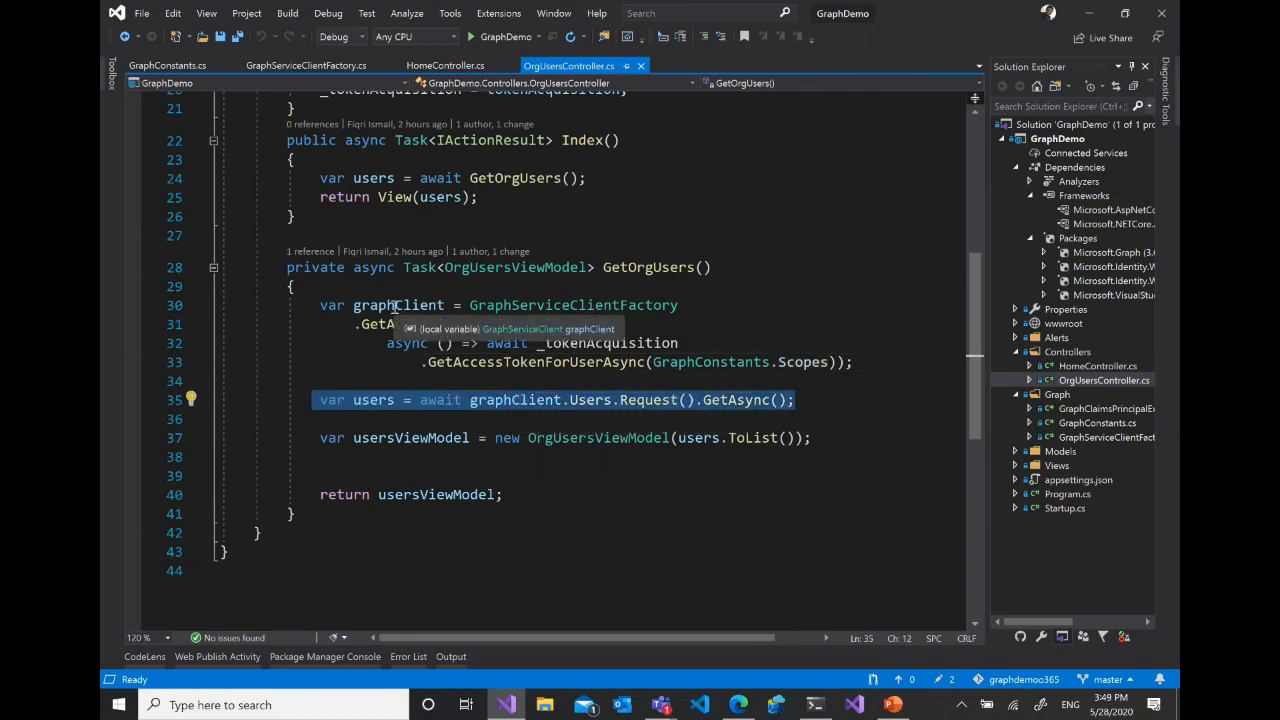
left_click(504, 401)
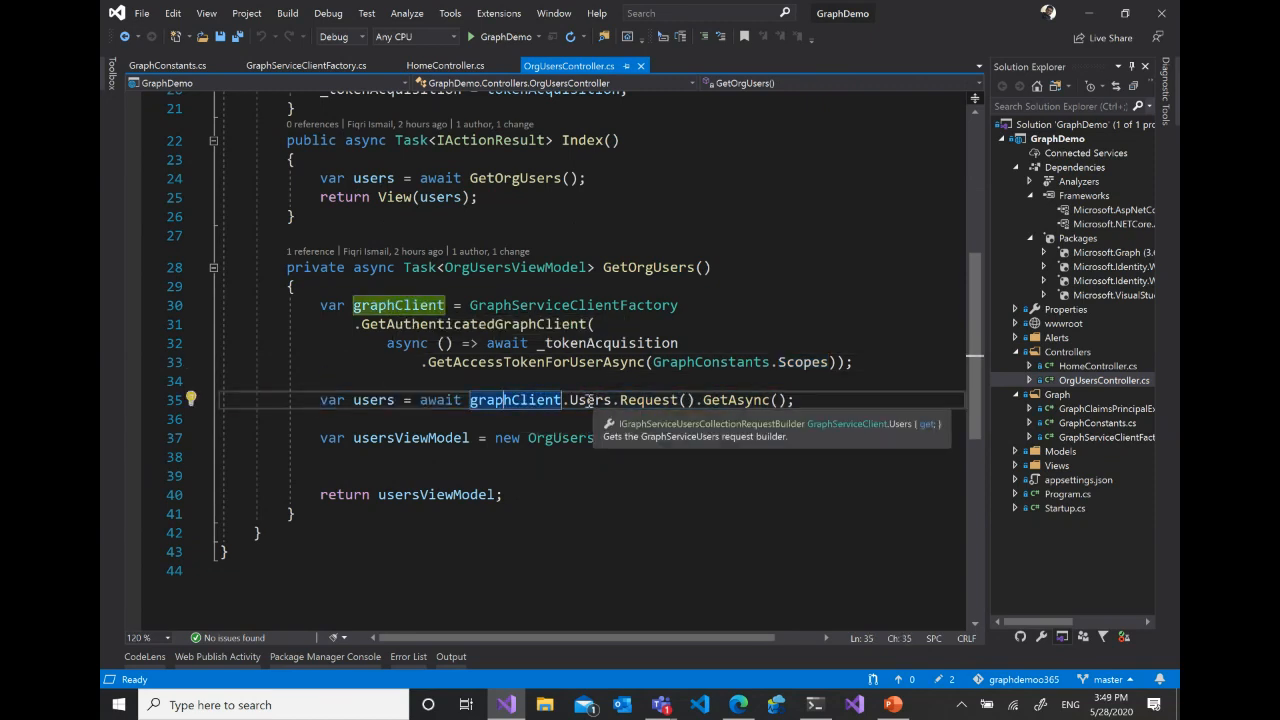
left_click(588, 400)
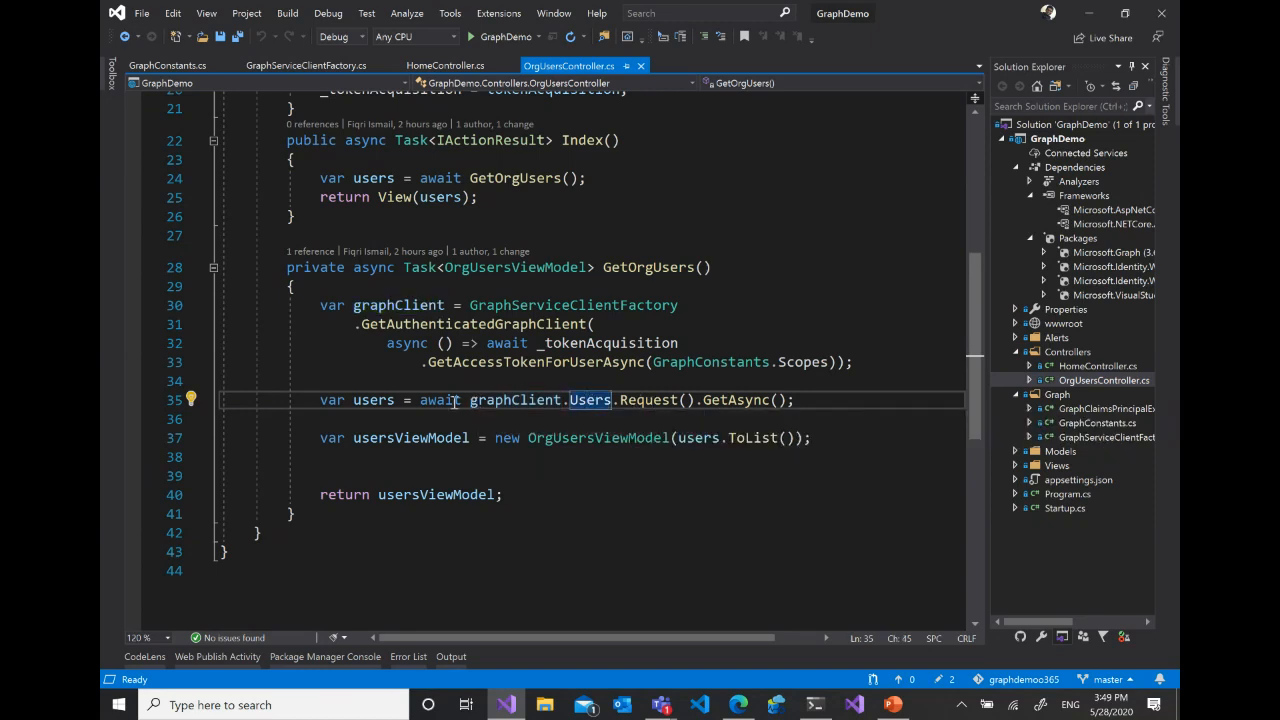
- Insert a blank line below the users request and switch to the browser to view the Users topics of the Microsoft Graph v1.0 reference
left_click(802, 403)
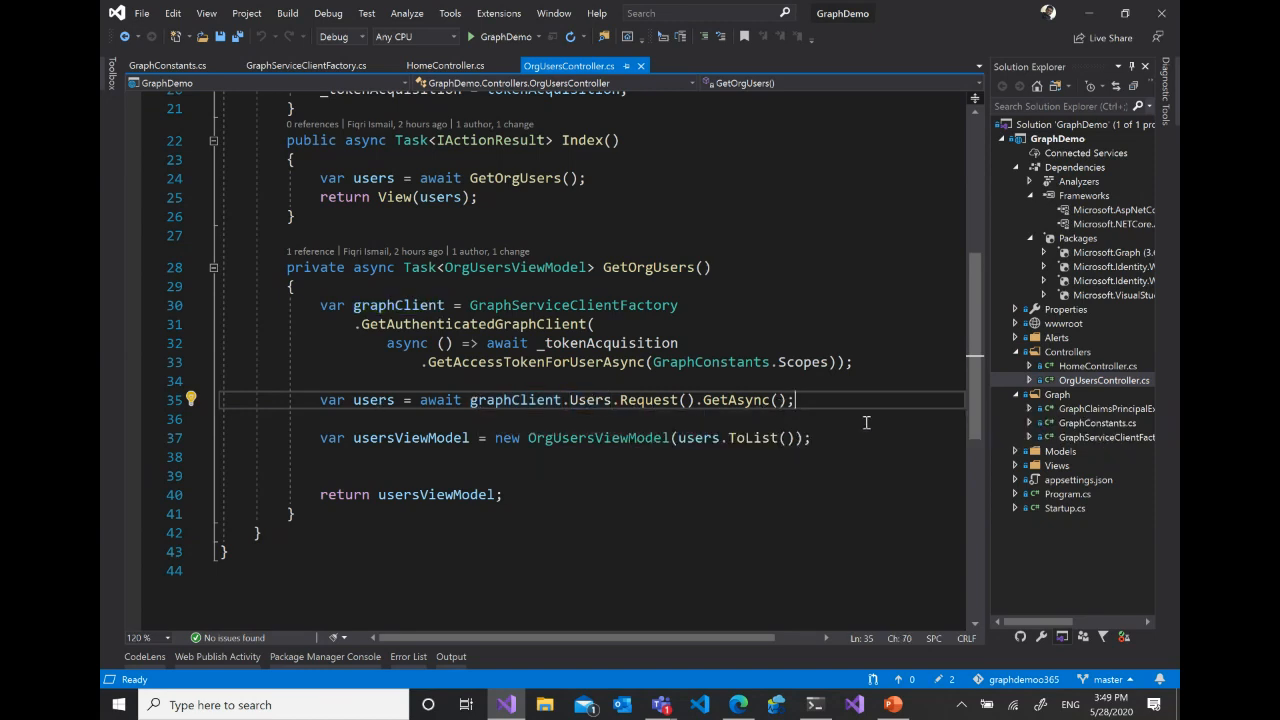
key("Return")
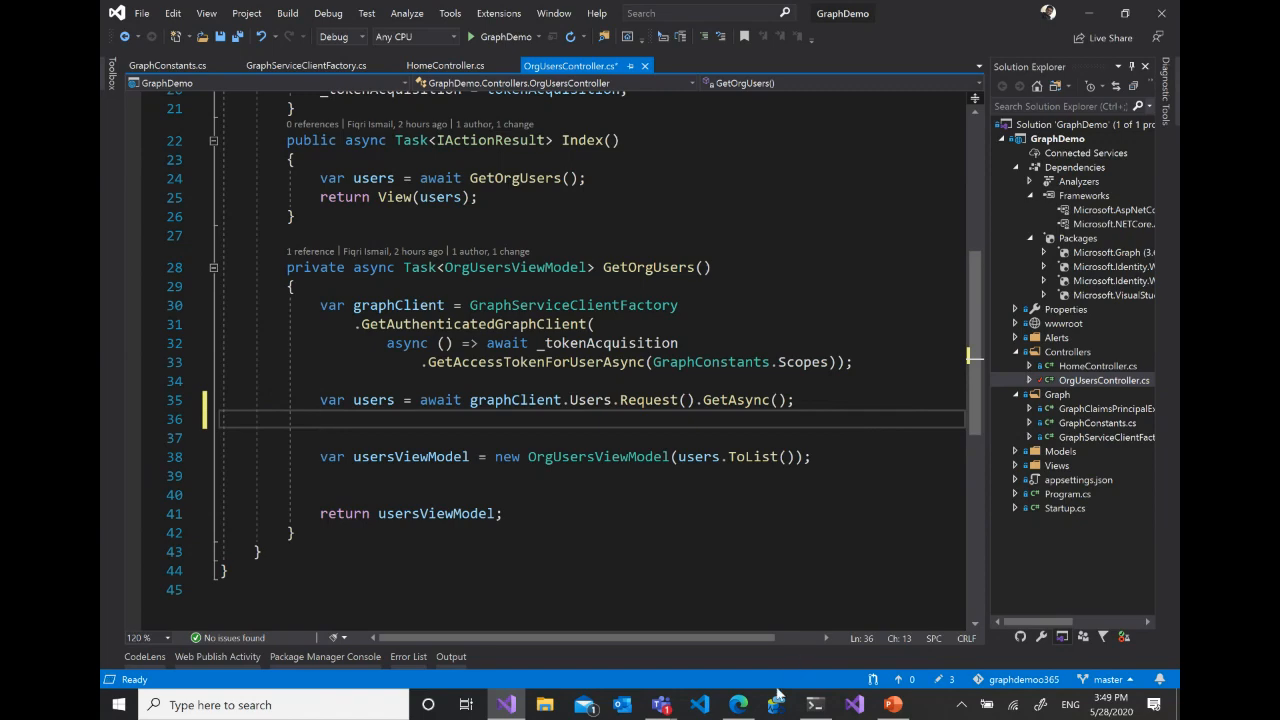
left_click(737, 706)
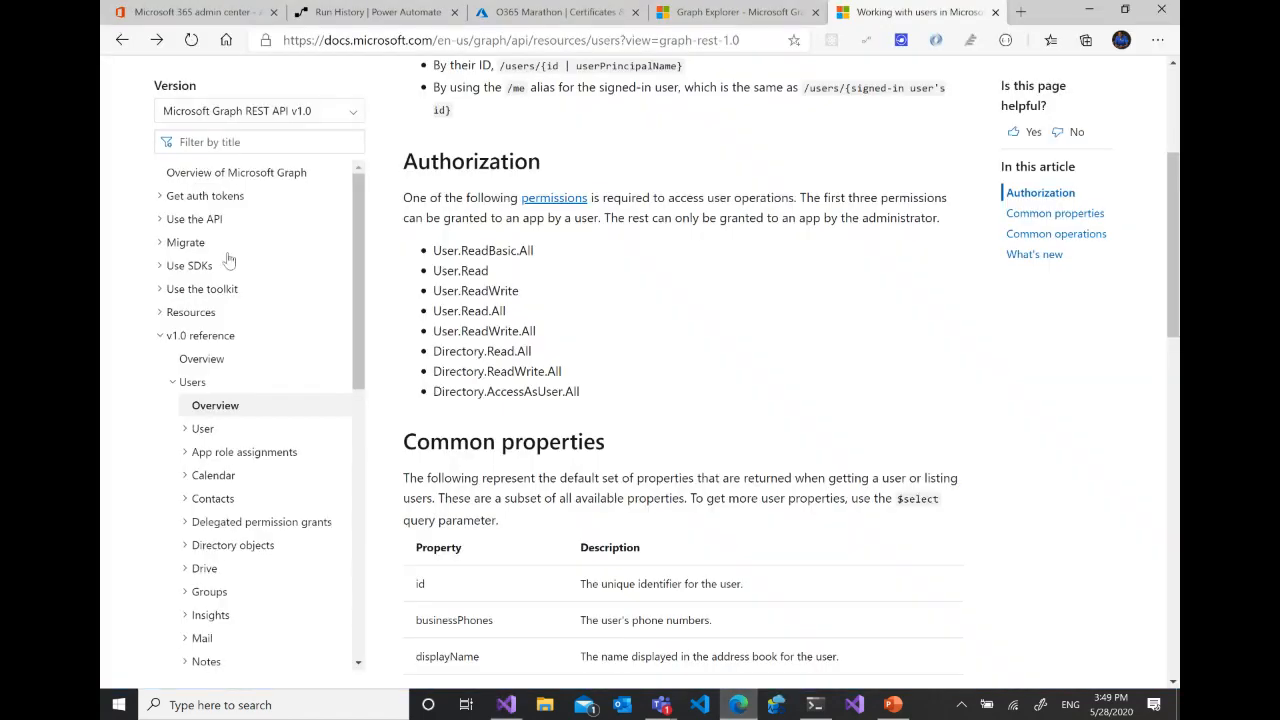
scroll(250, 330, "down", 3)
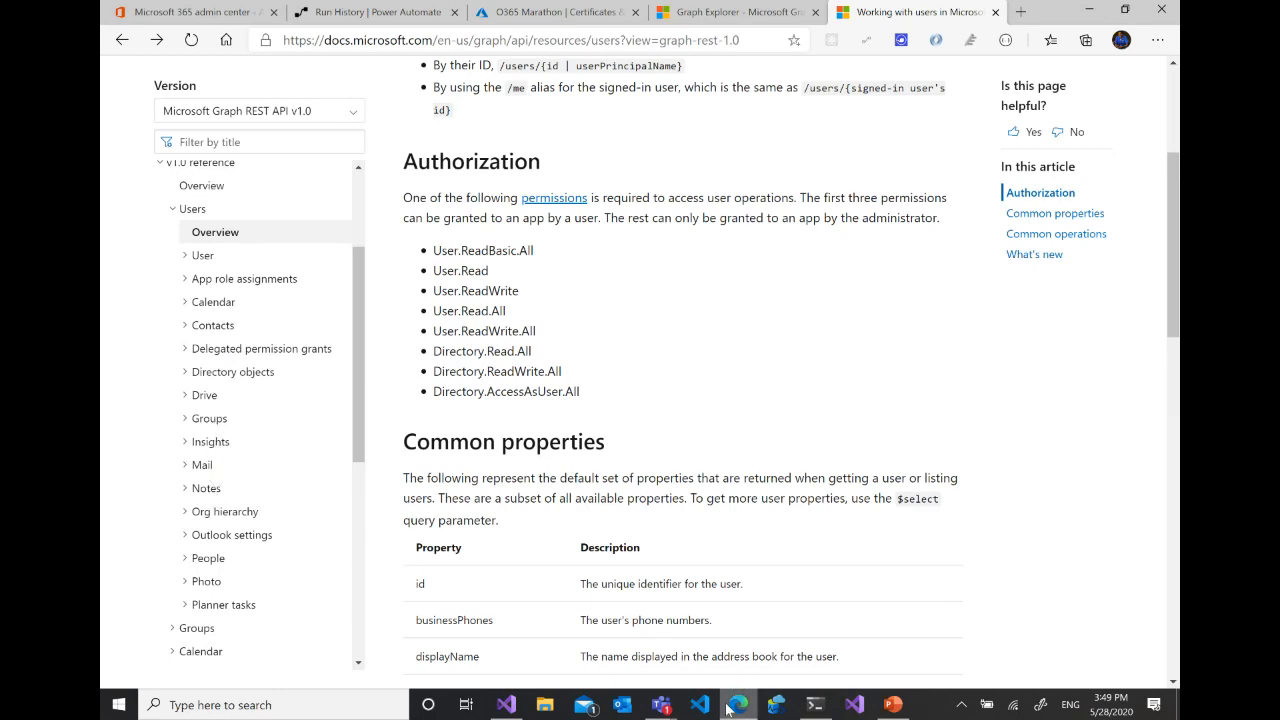
- Back in Visual Studio, write "graphClient." below the users request and browse the members that the Graph client offers
left_click(510, 705)
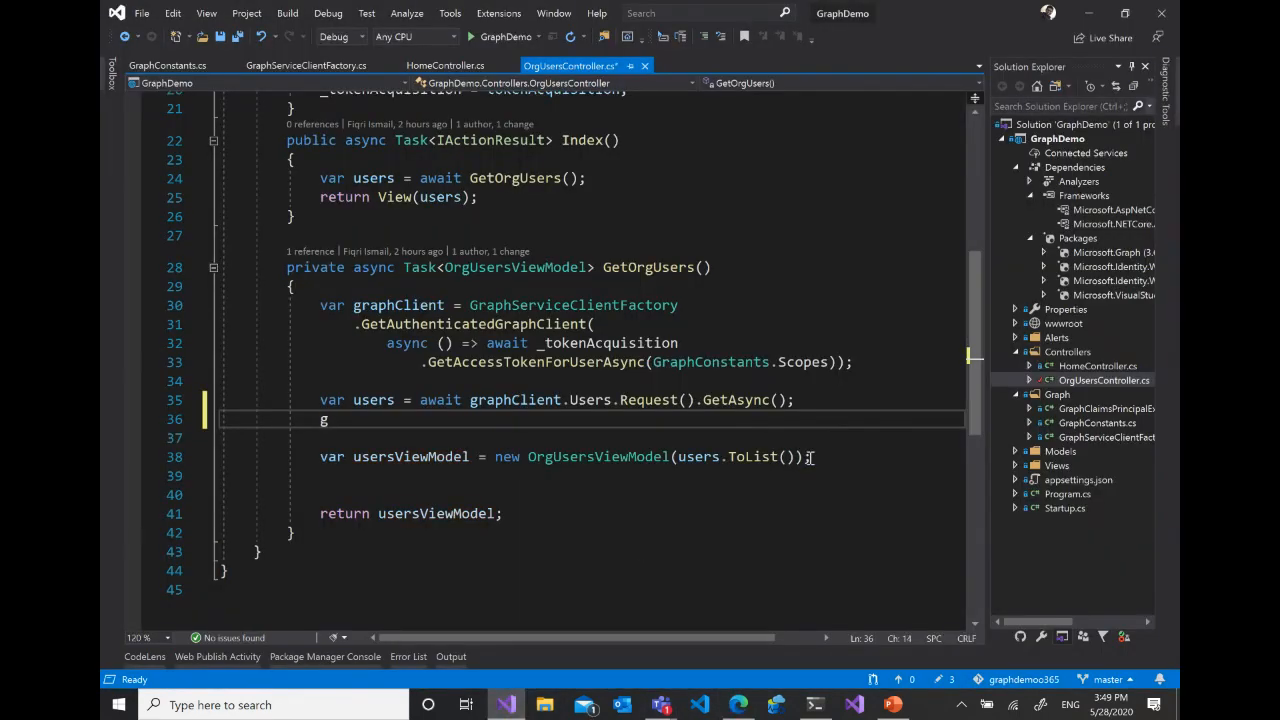
type("h")
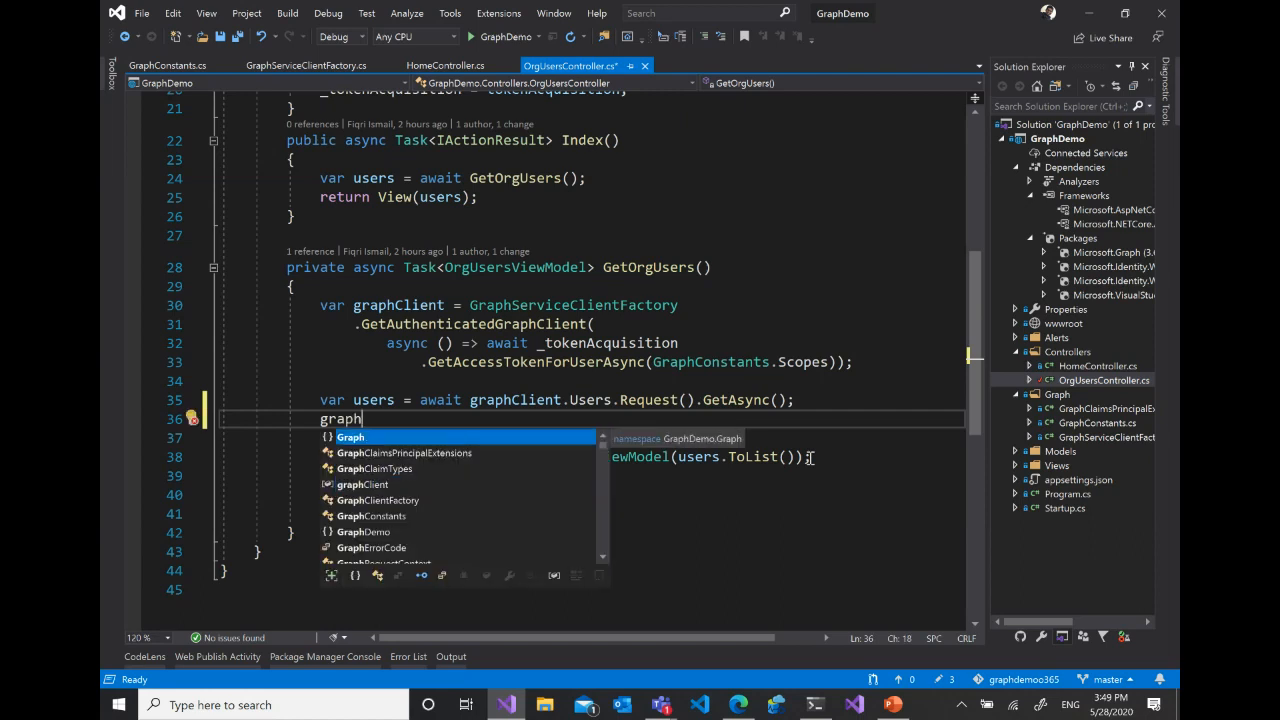
type("Client.")
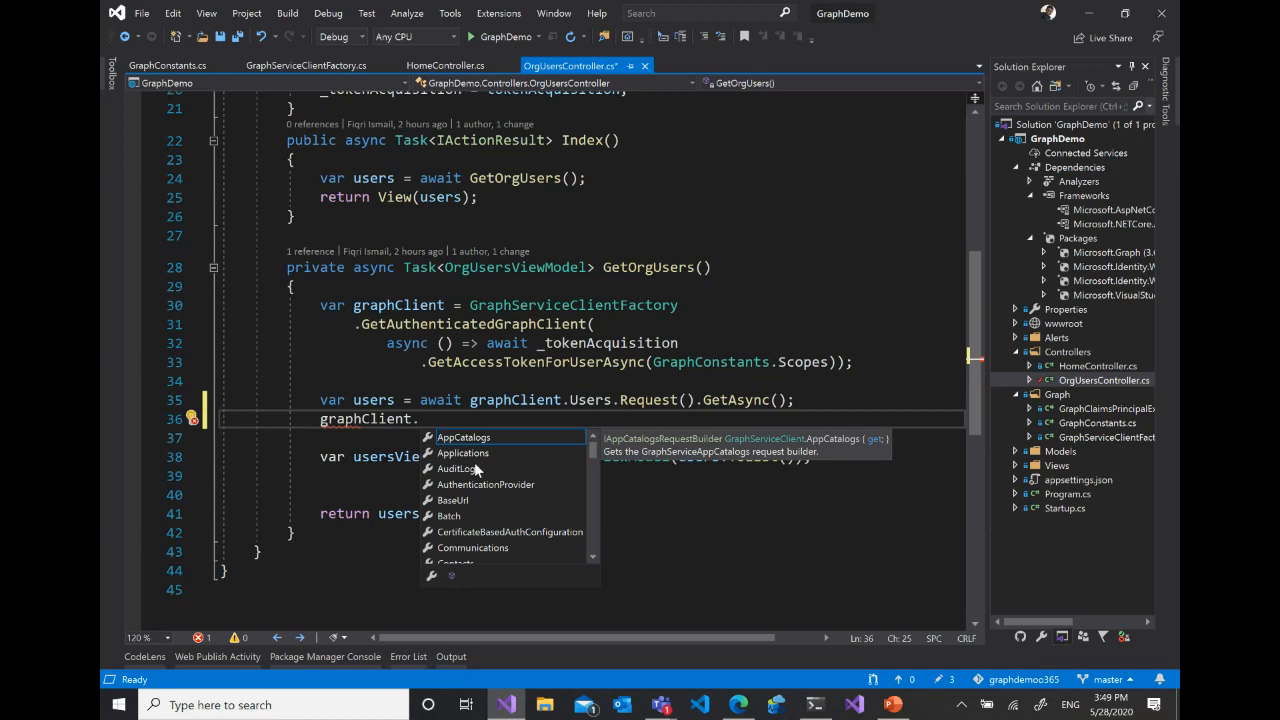
scroll(474, 462, "down", 2)
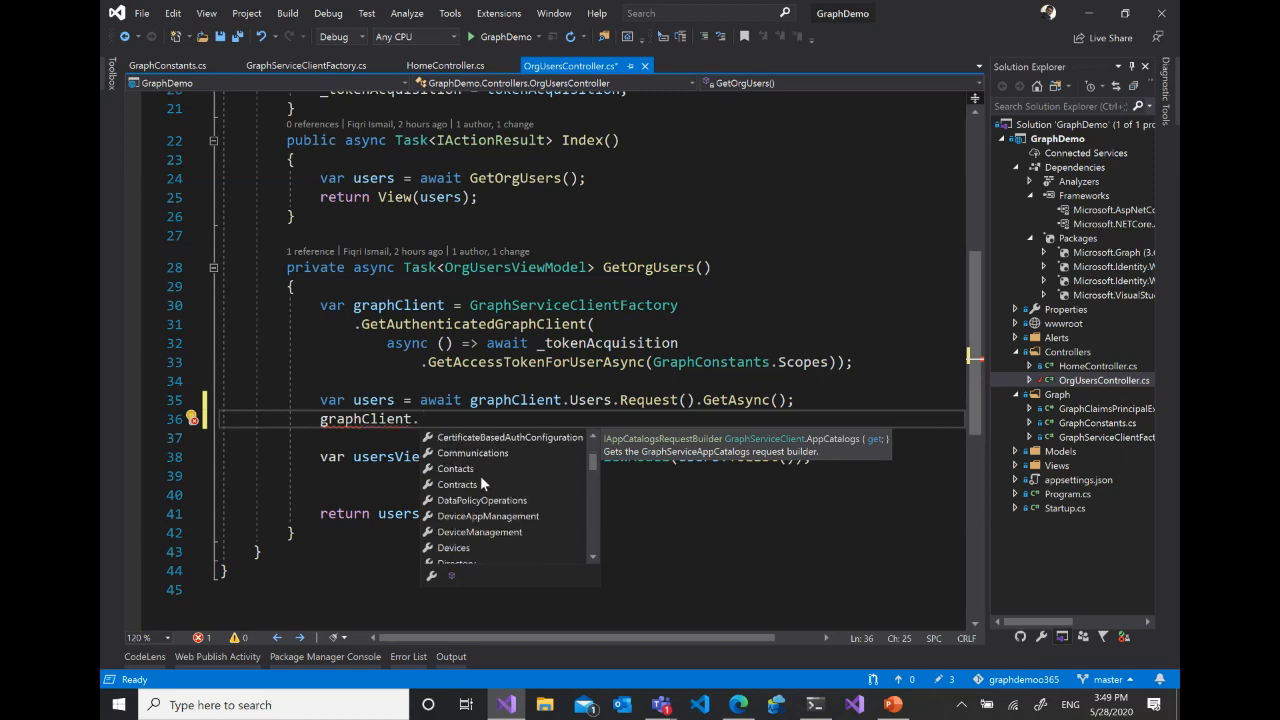
scroll(481, 484, "down", 1)
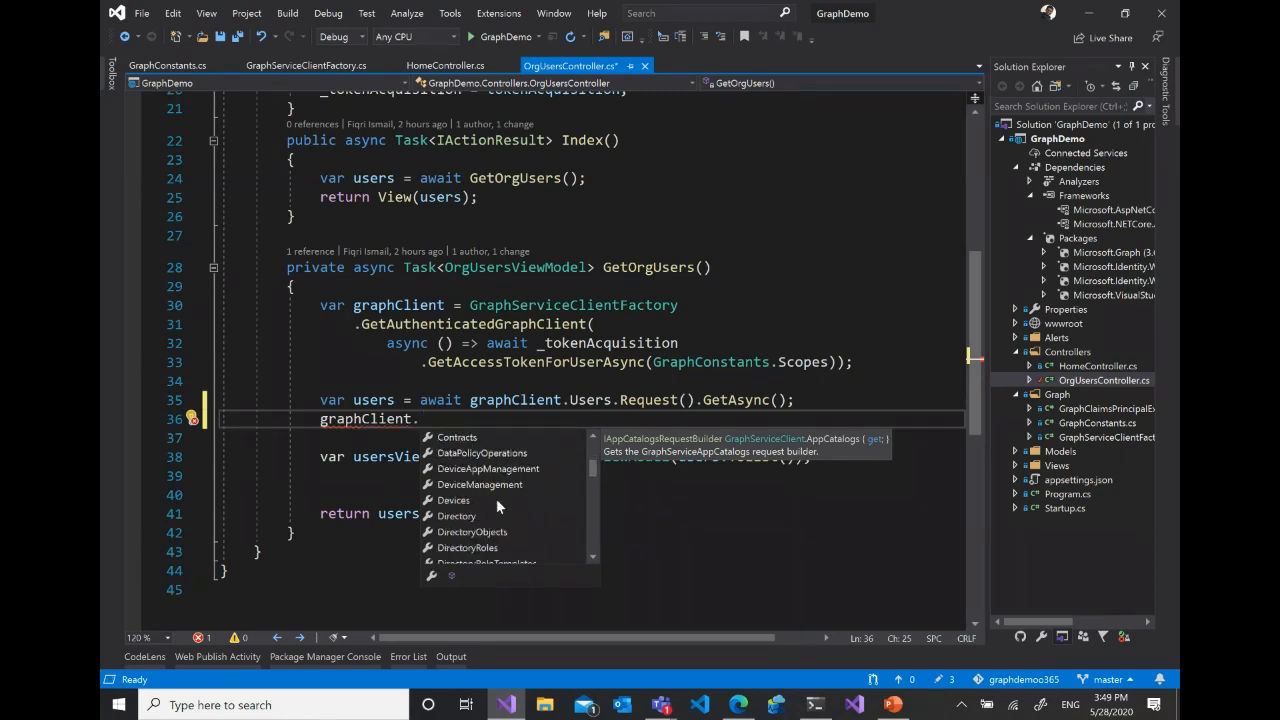
scroll(475, 521, "down", 4)
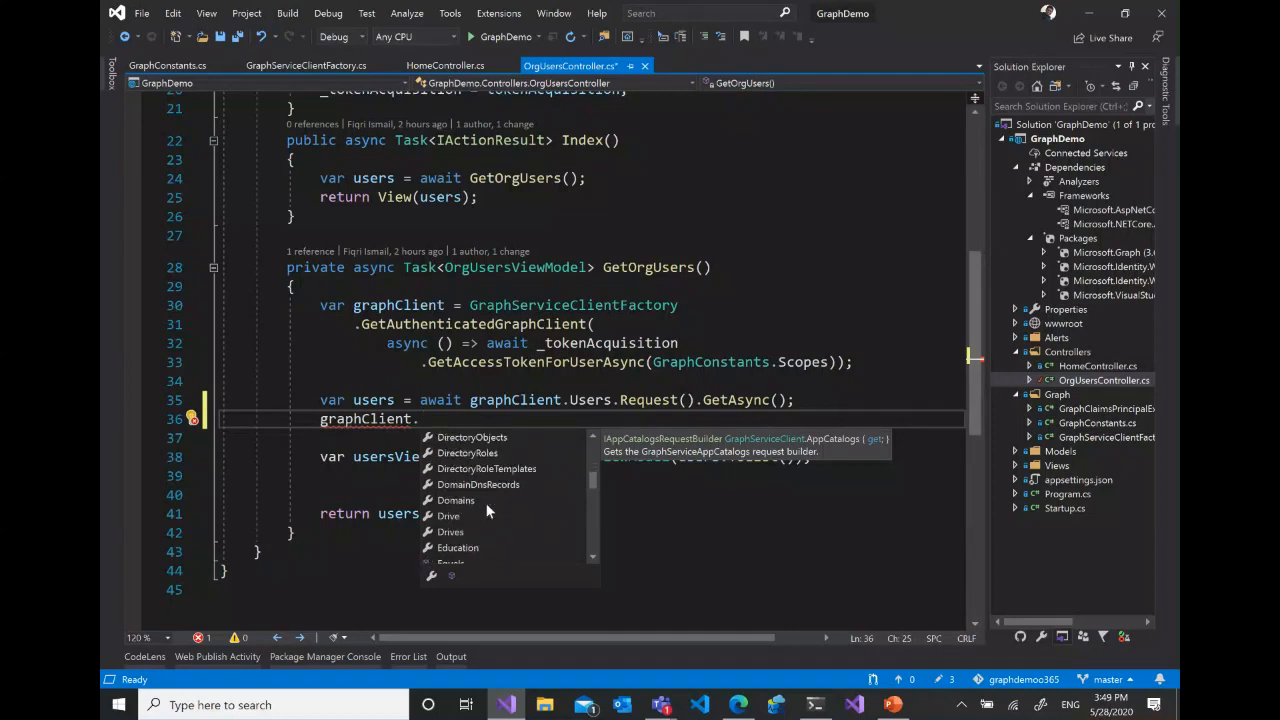
scroll(486, 510, "down", 3)
scroll(486, 510, "up", 4)
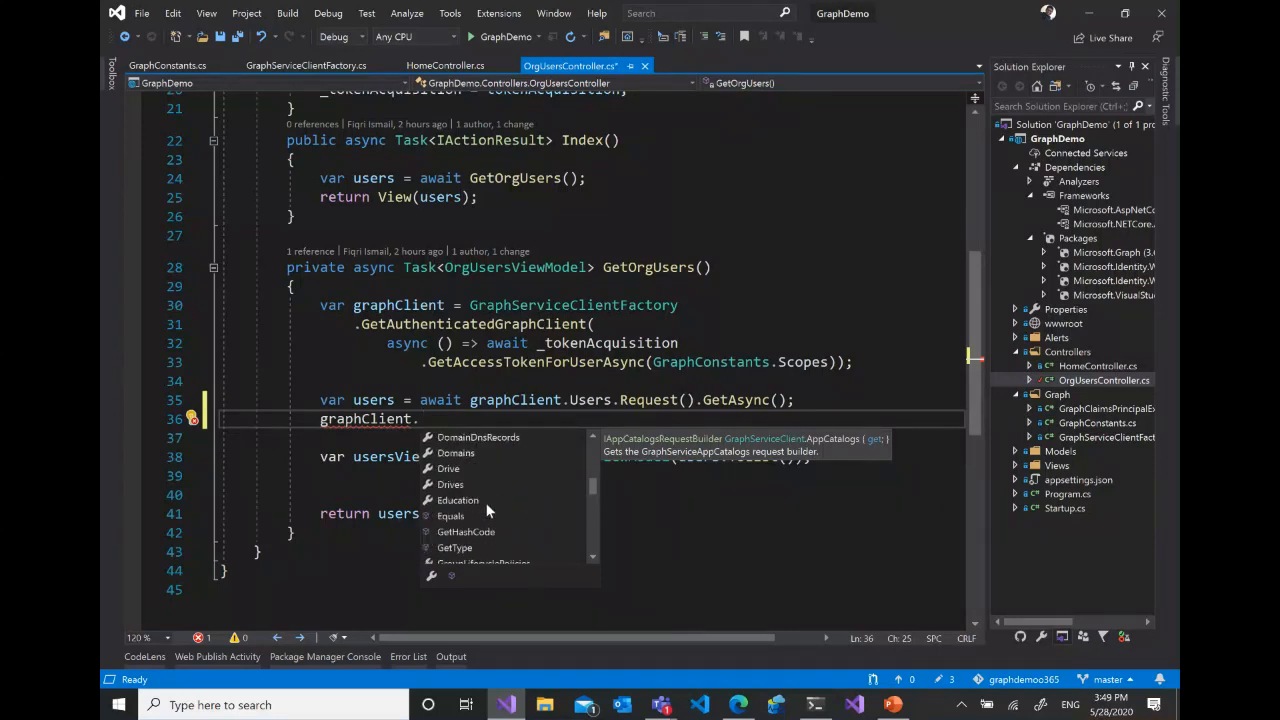
- Extend the trial line to graphClient.Users.Request().ge to demonstrate how a Graph request is chained
type("\\\\")
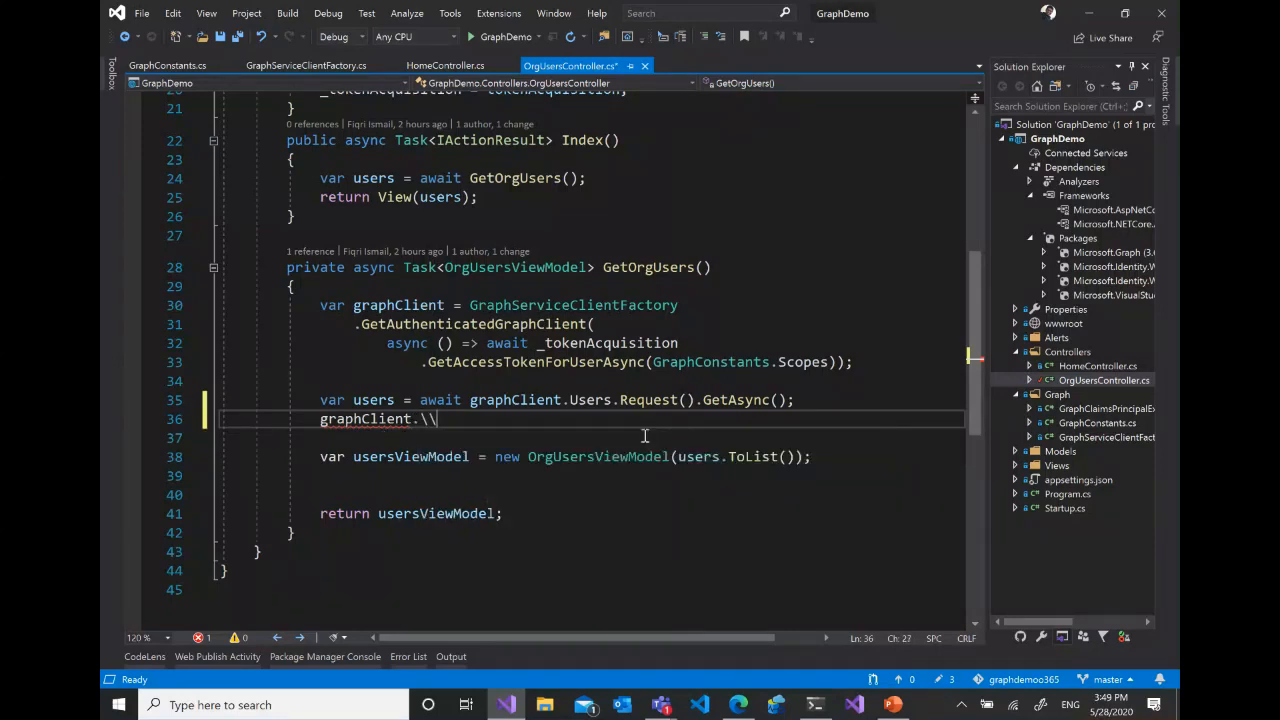
key("BackSpace")
key("BackSpace")
type("t.Users.")
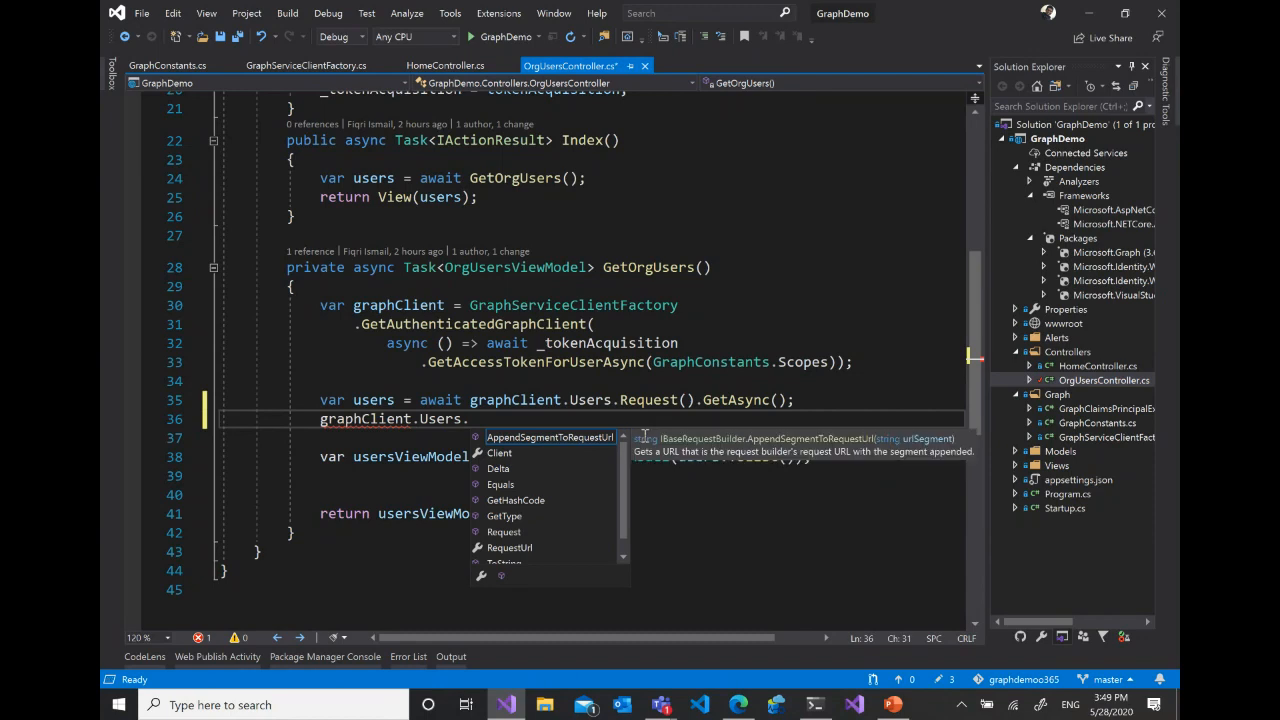
type("r")
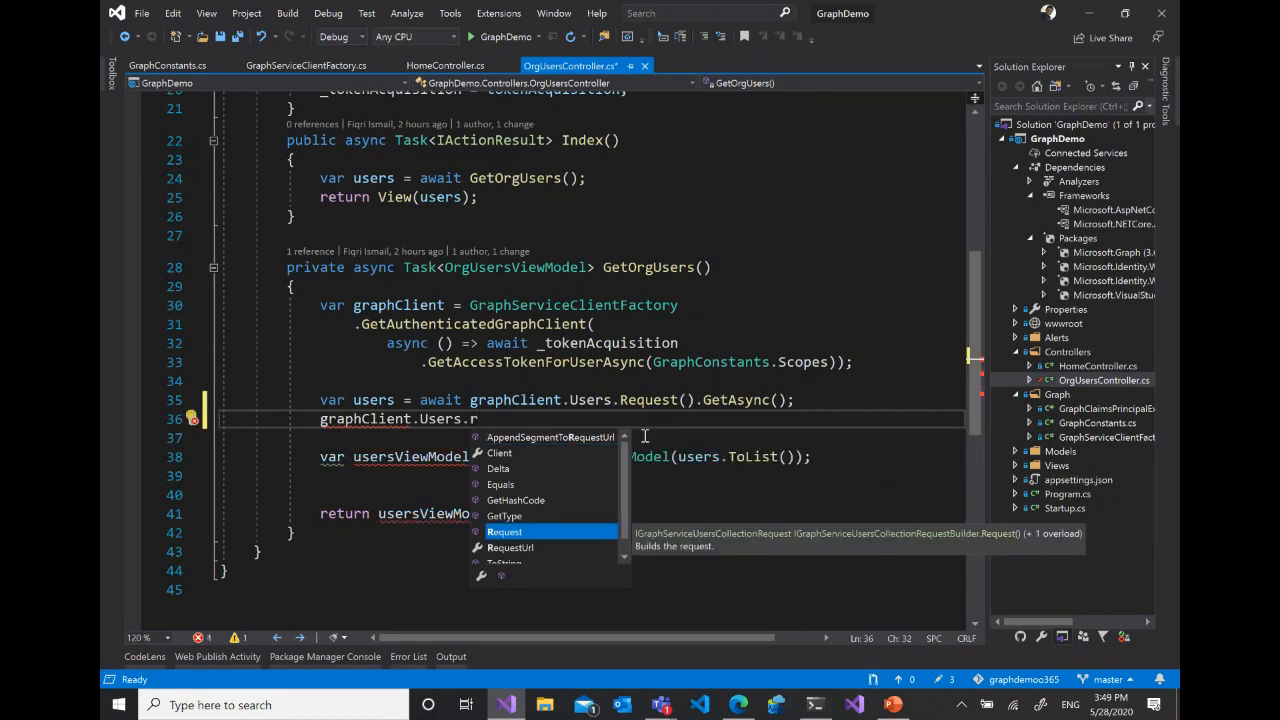
key("Tab")
type("(")
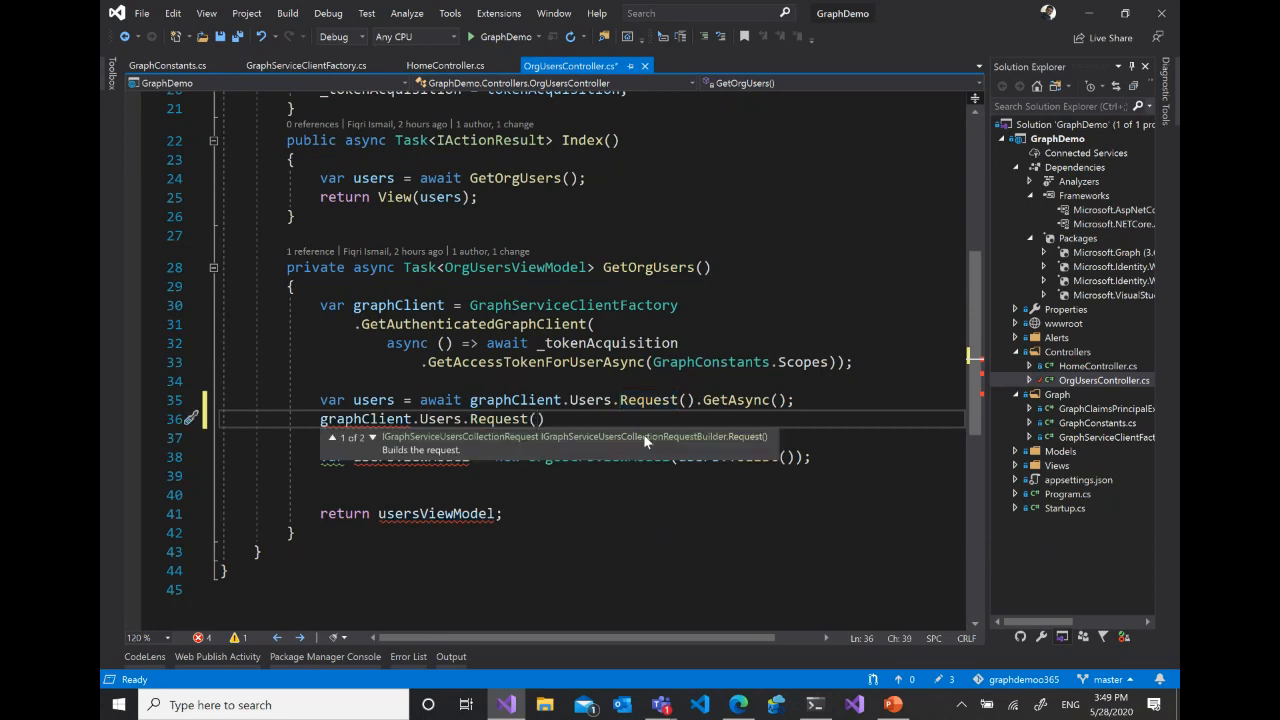
type(").ge")
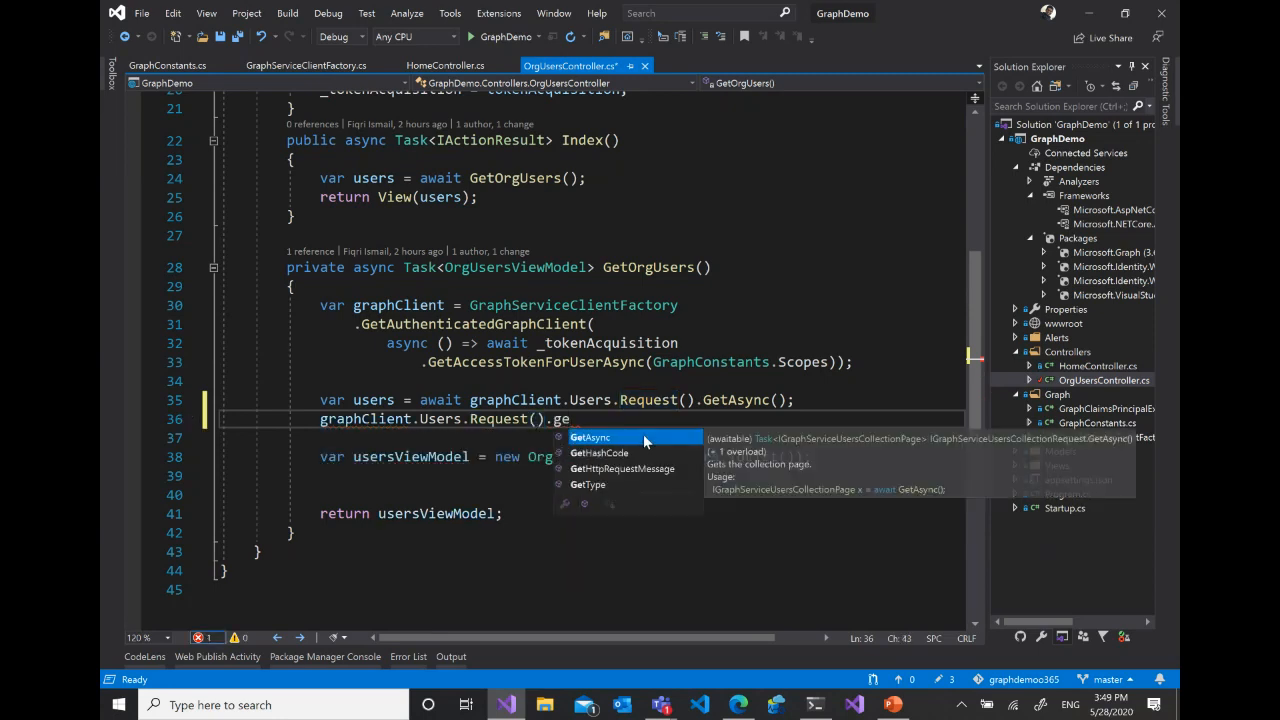
- Remove the trial graphClient.Users.Request().ge line from GetOrgUsers
left_click(422, 435)
left_click_drag(314, 421, 643, 431)
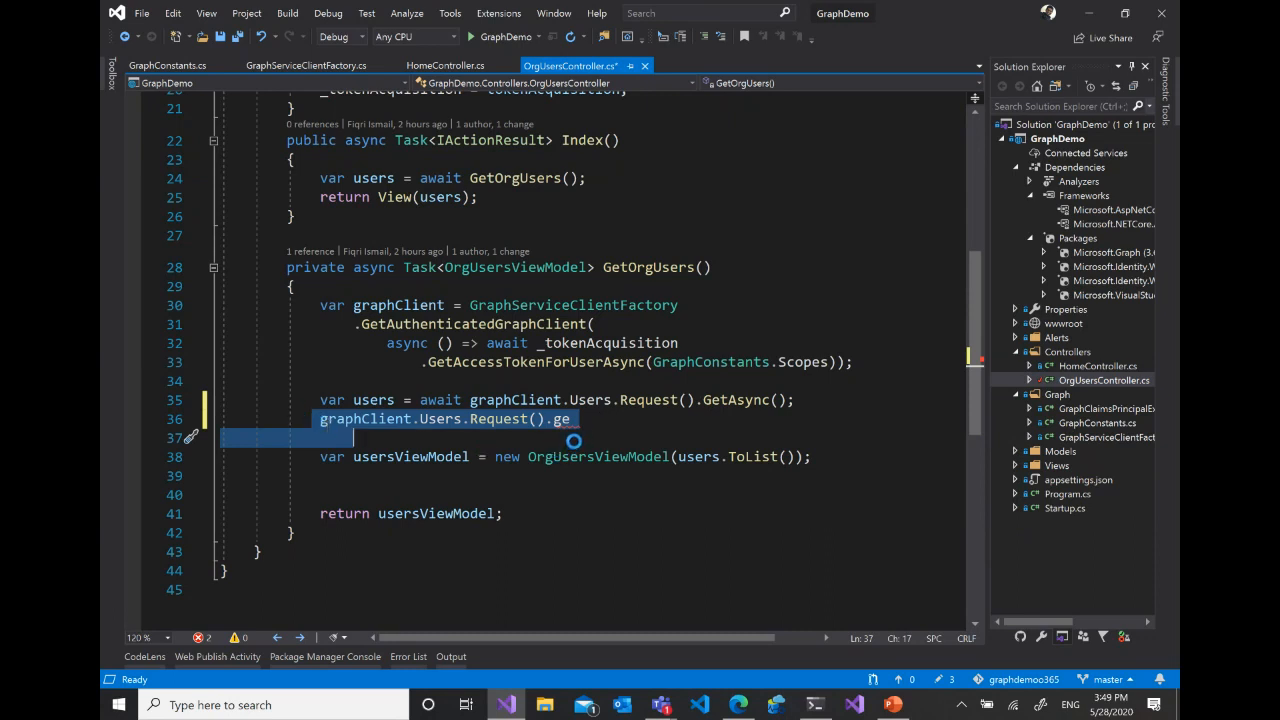
key("ctrl+z")
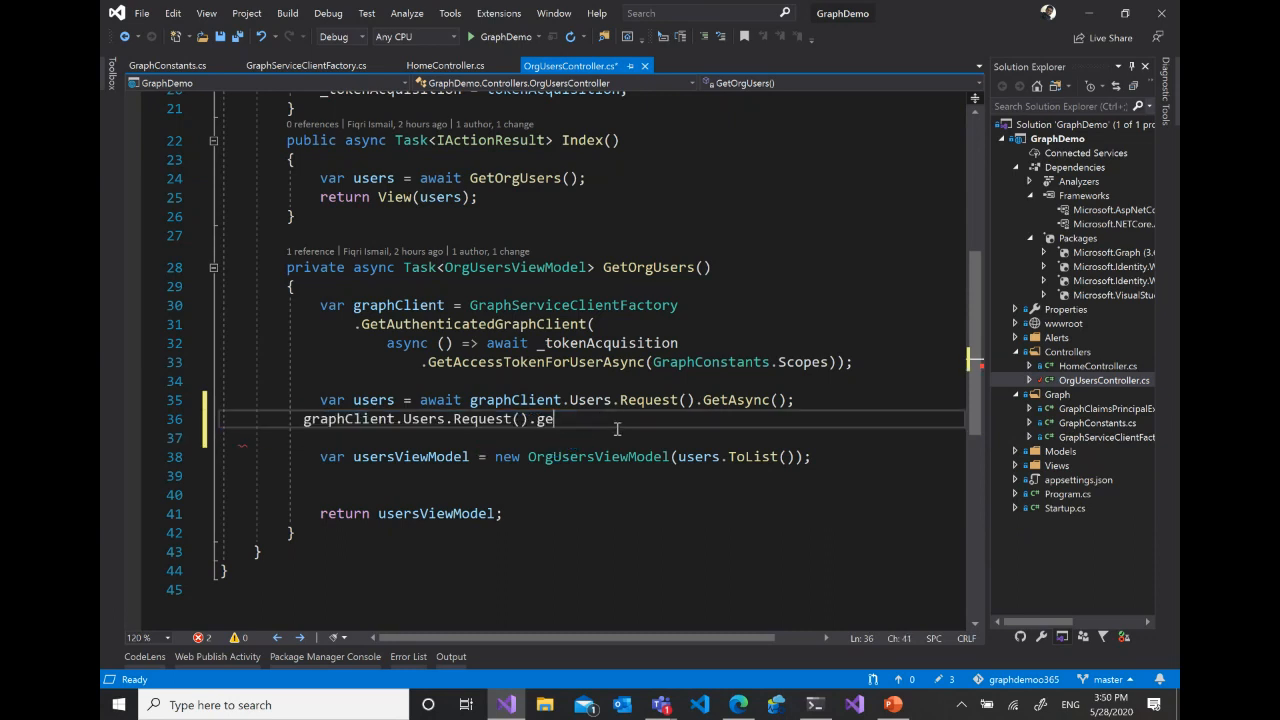
left_click_drag(605, 425, 284, 416)
key("BackSpace")
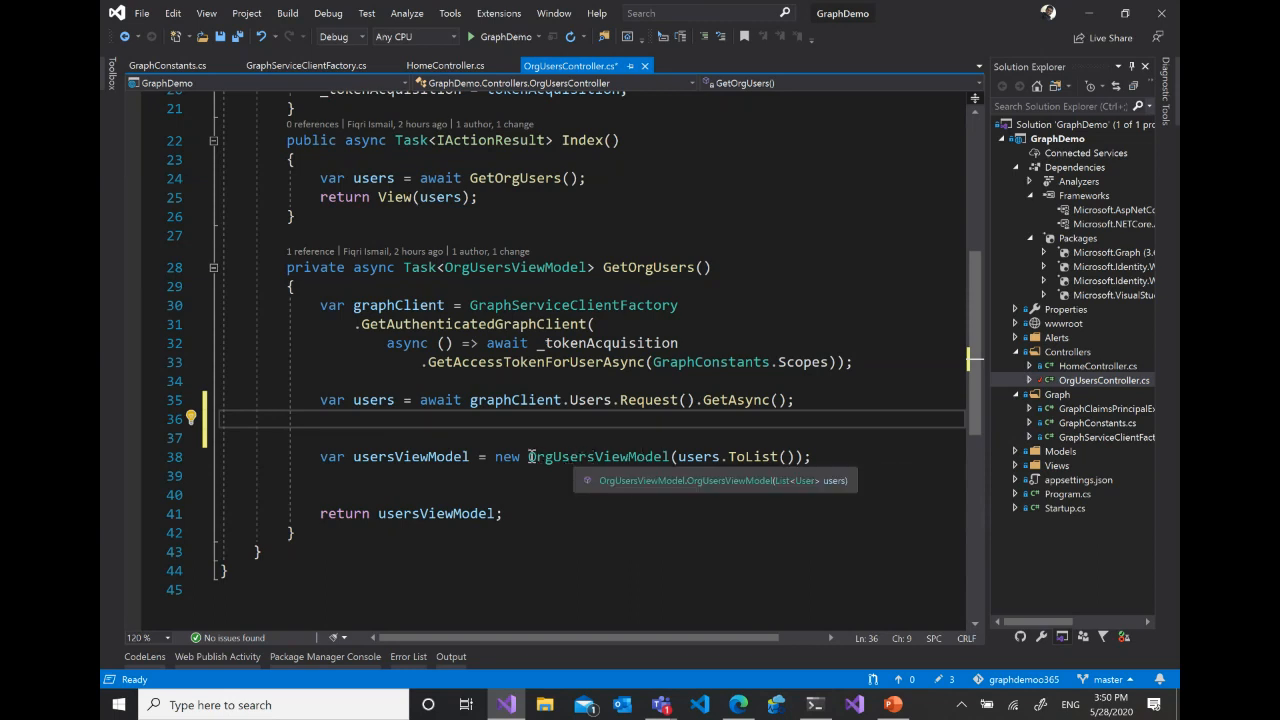
- Open the definition of OrgUsersViewModel from the usersViewModel assignment and review its AllUsers property and constructor
left_click_drag(528, 456, 670, 458)
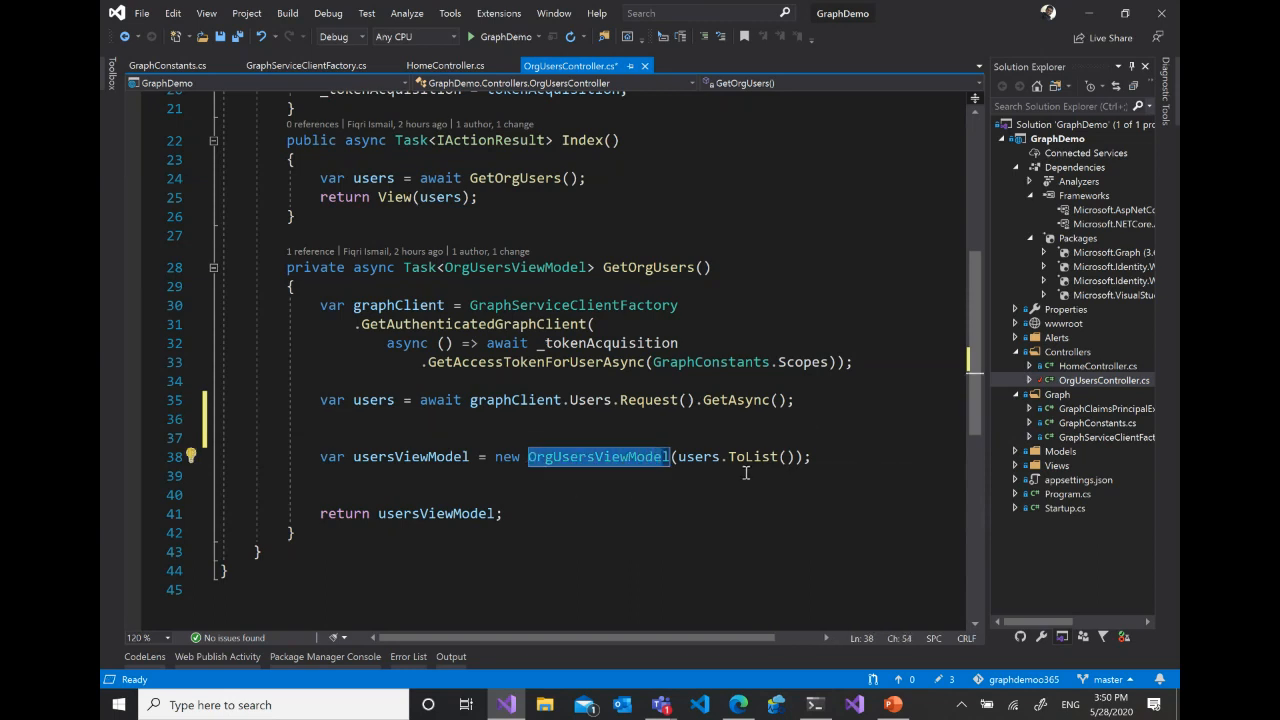
left_click(574, 456)
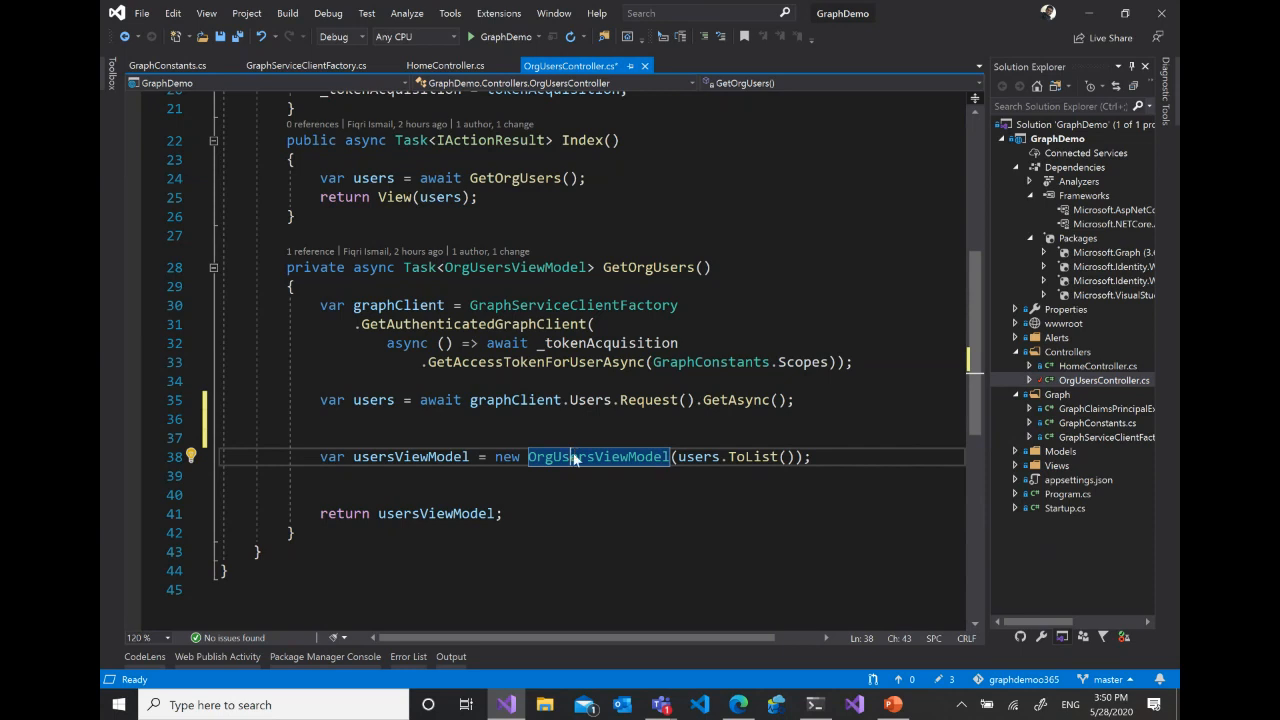
right_click(574, 456)
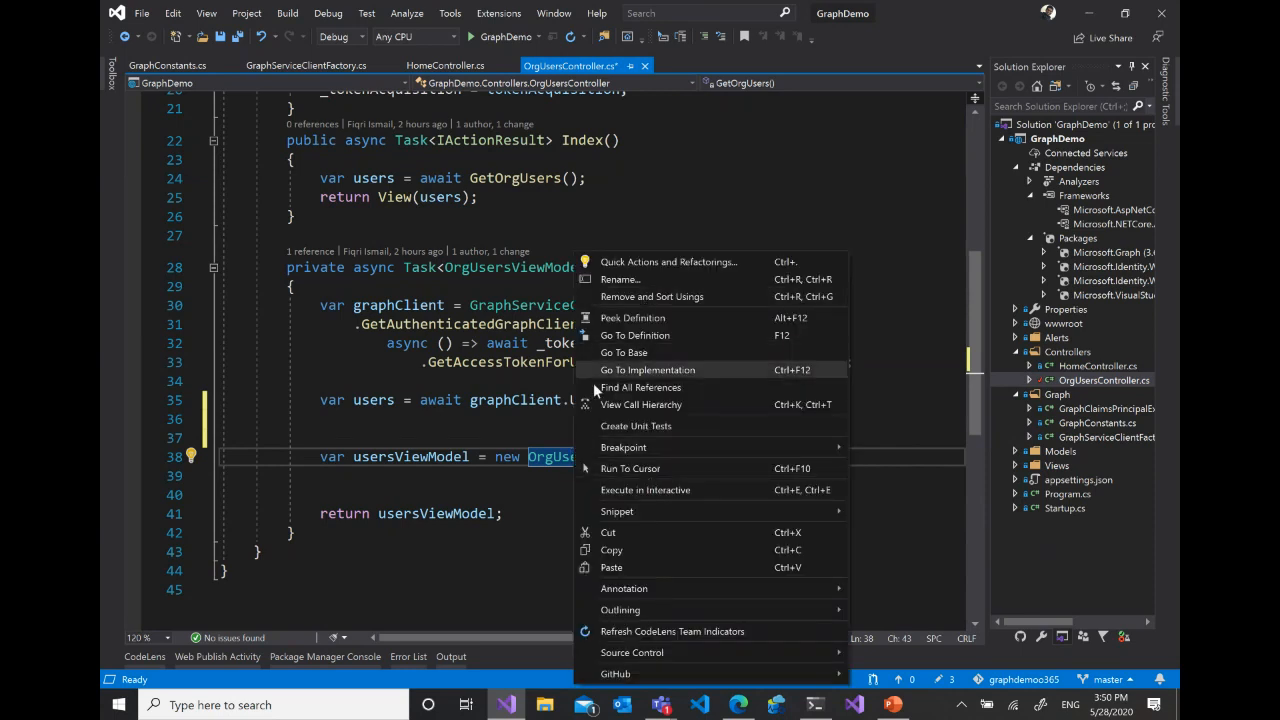
left_click(555, 465)
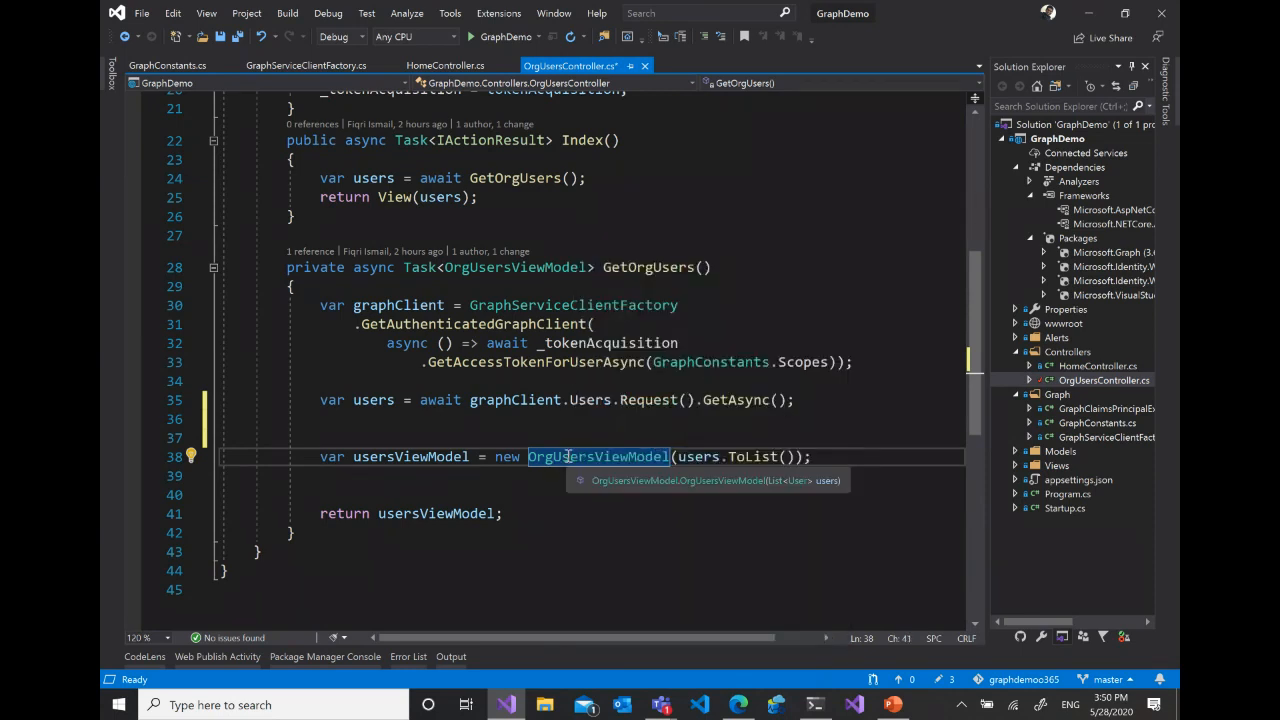
left_click(582, 458, "ctrl")
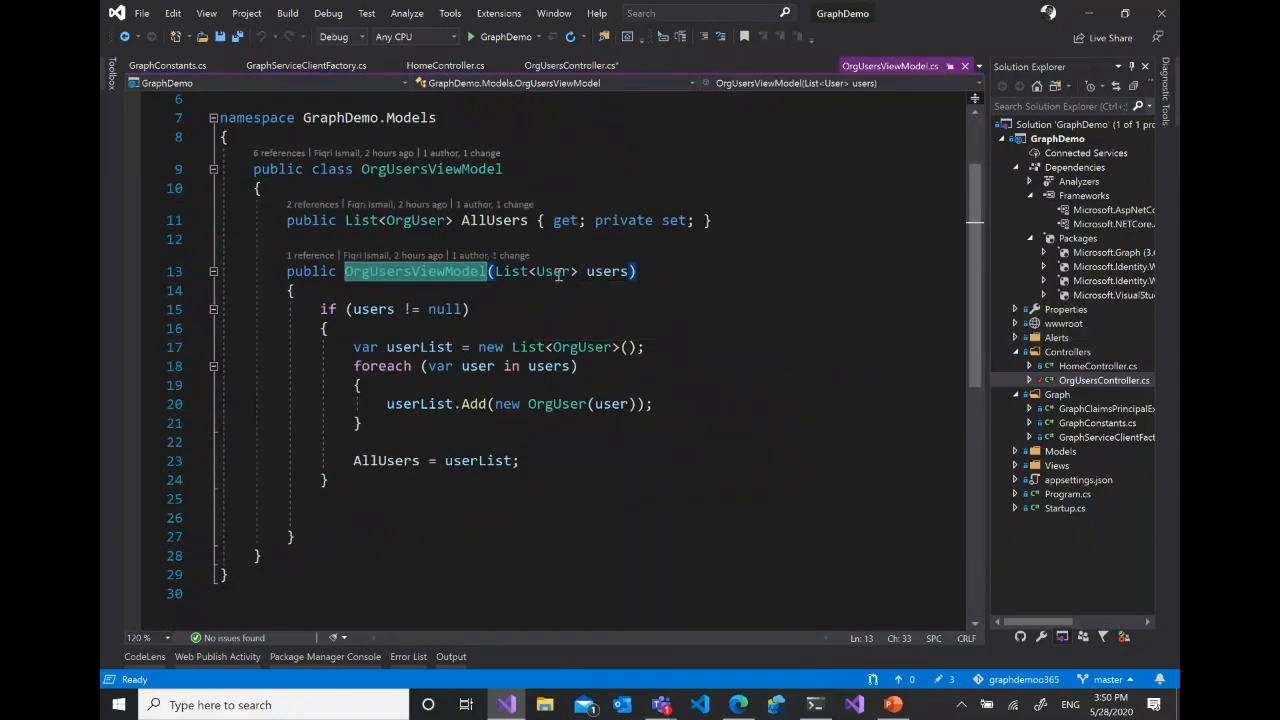
mouse_move(555, 272)
scroll(628, 324, "up", 1)
scroll(626, 335, "down", 1)
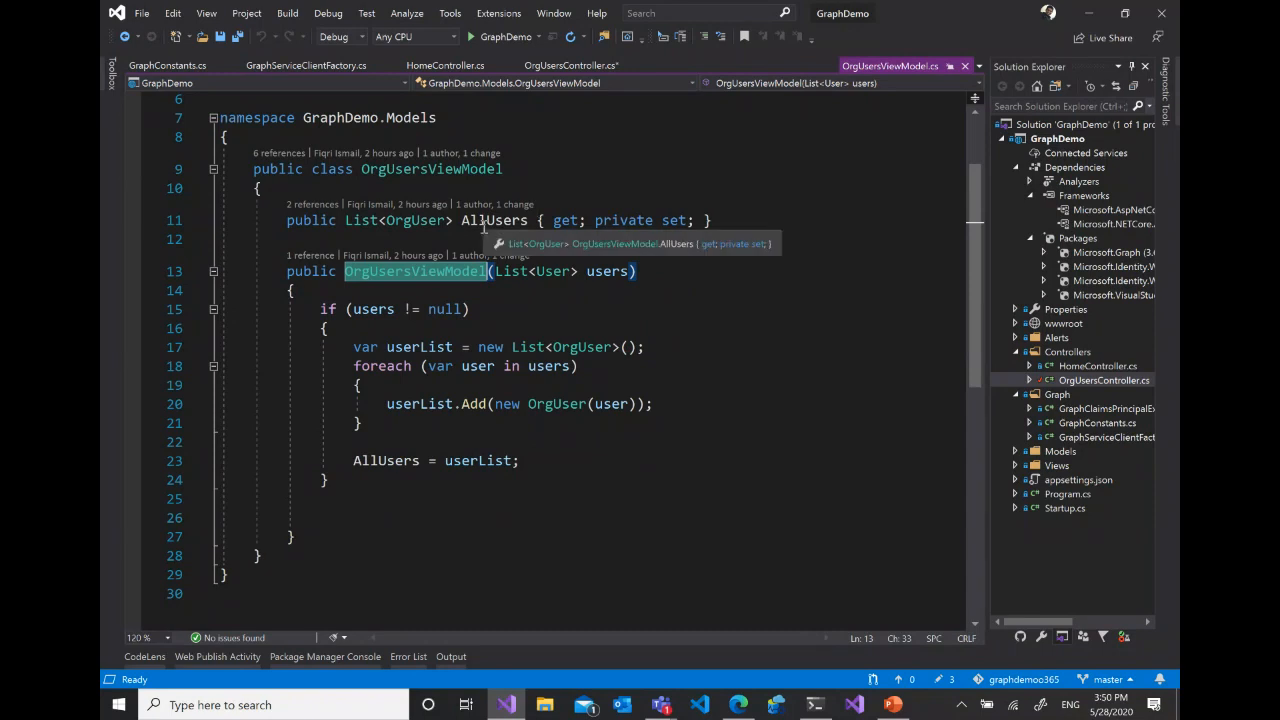
- Return to OrgUsersController.cs, highlight the return of usersViewModel, and open the view that belongs to the Index action
left_click(570, 65)
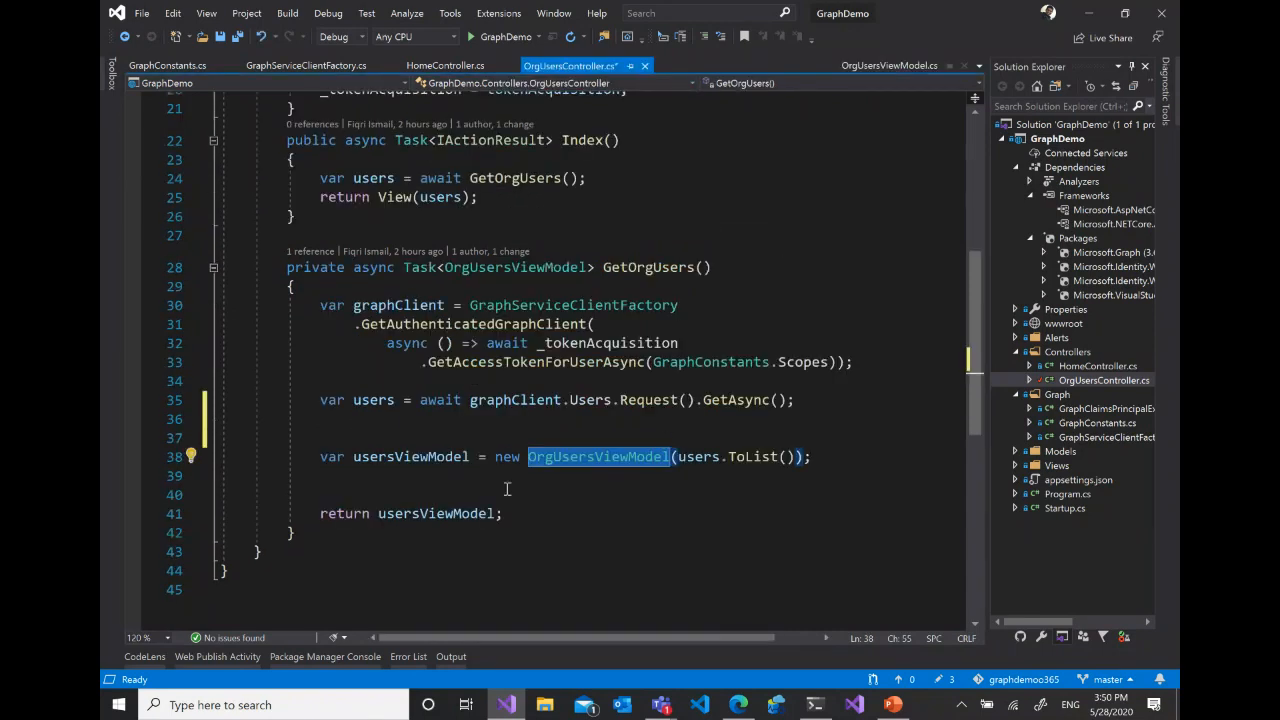
left_click_drag(320, 514, 524, 514)
scroll(605, 348, "up", 3)
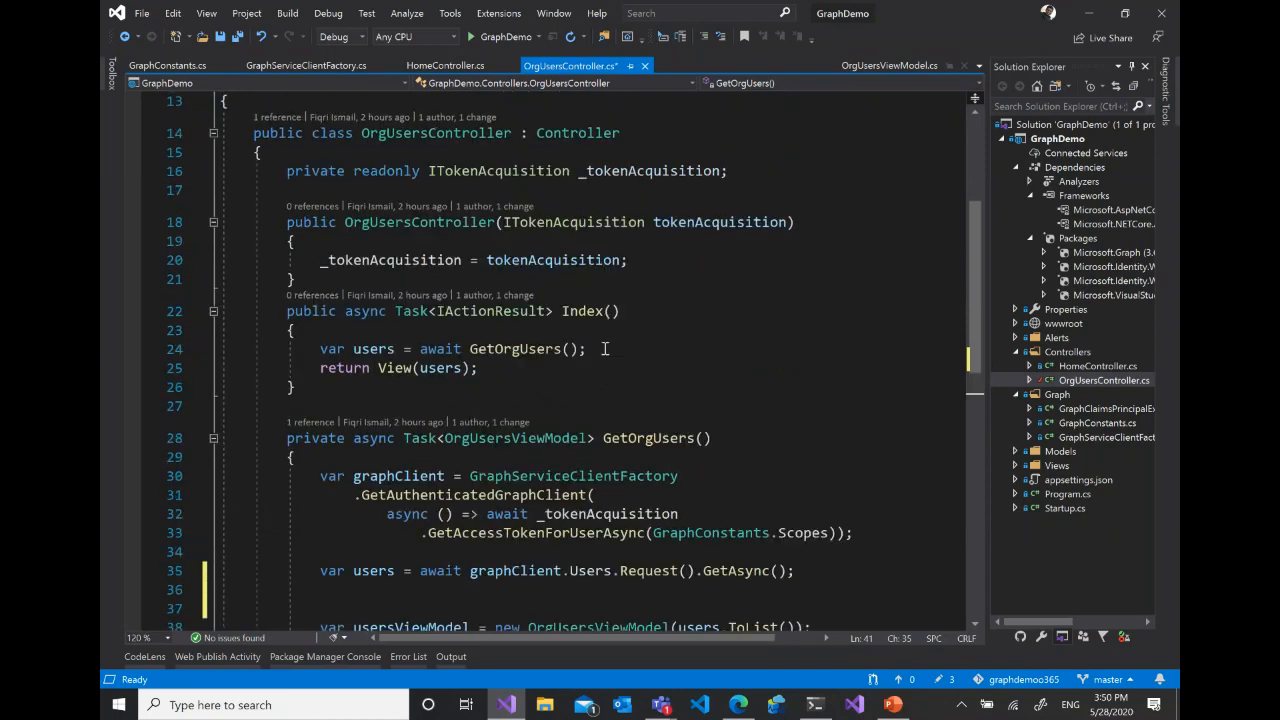
left_click(578, 311)
right_click(649, 211)
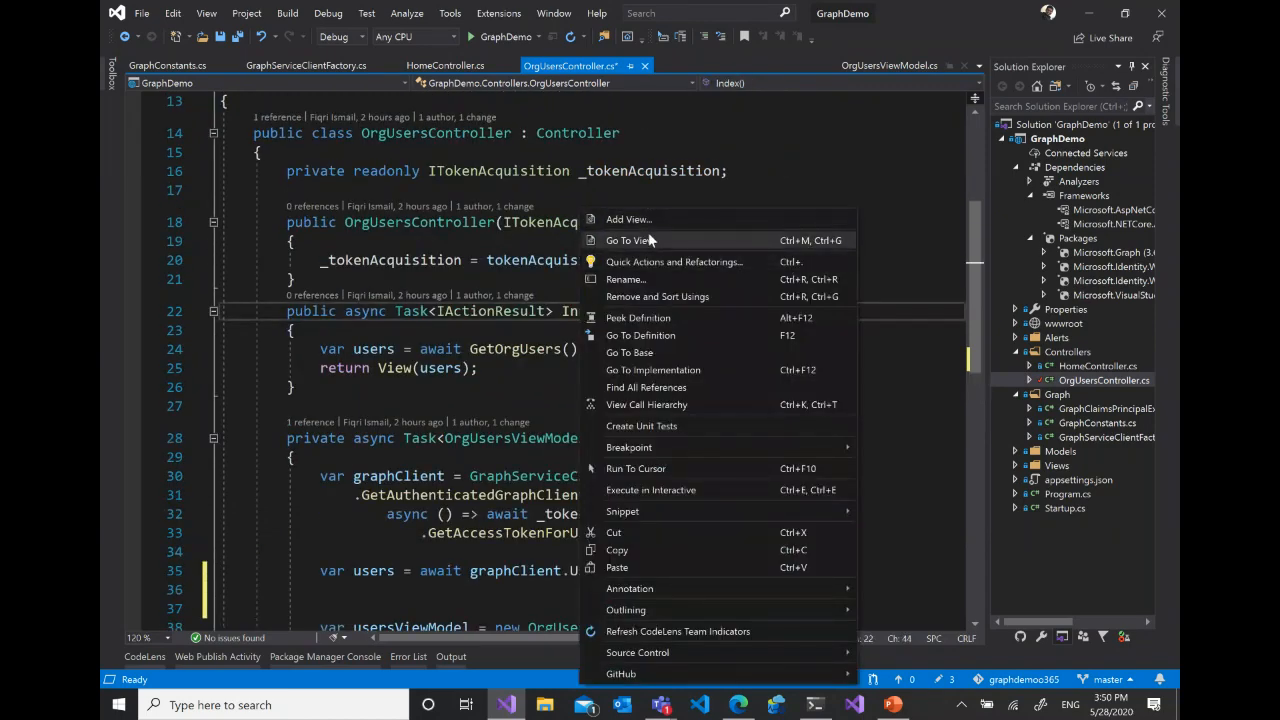
left_click(648, 232)
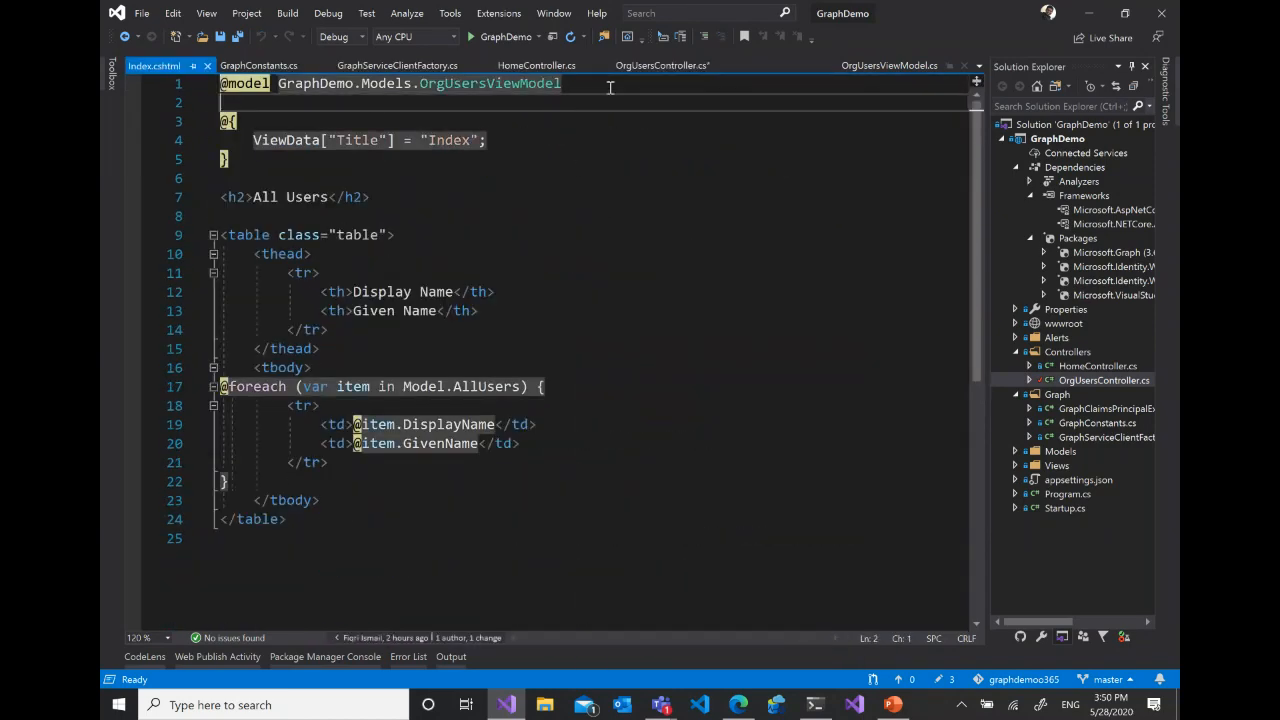
- Review the Index.cshtml users table, including the foreach loop over Model.AllUsers and its DisplayName and GivenName cells
left_click(788, 233)
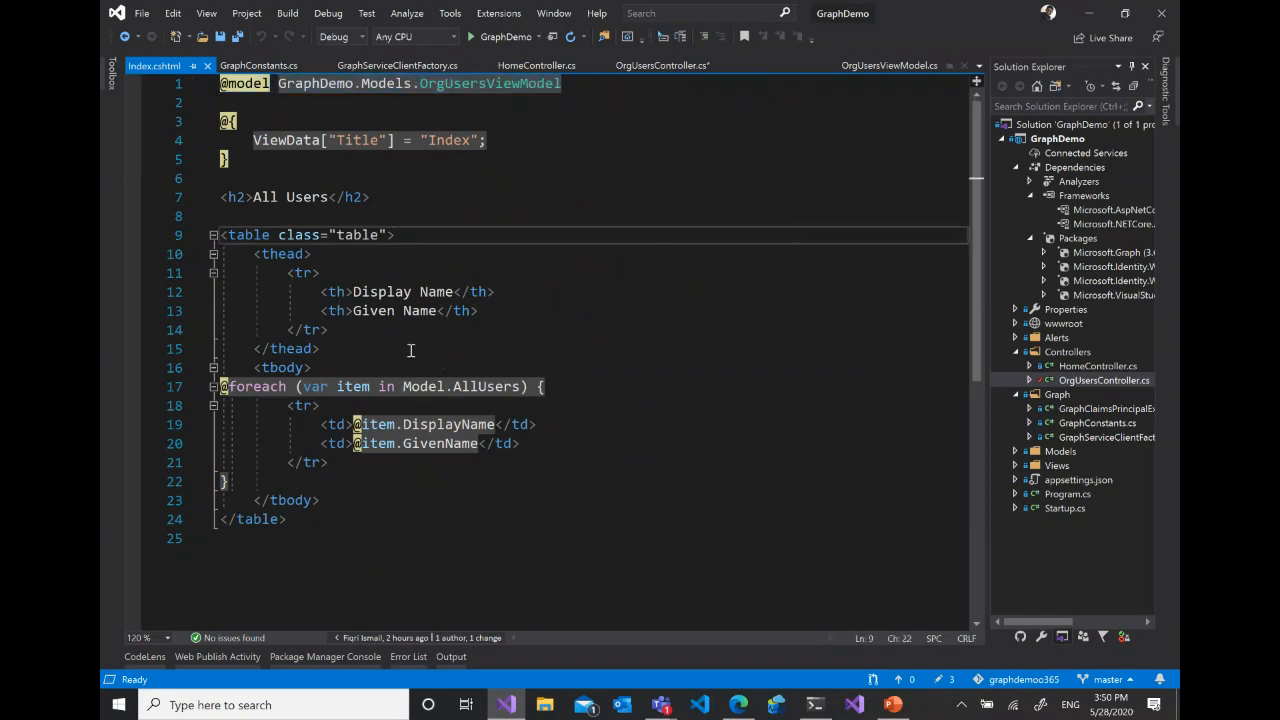
left_click(479, 387)
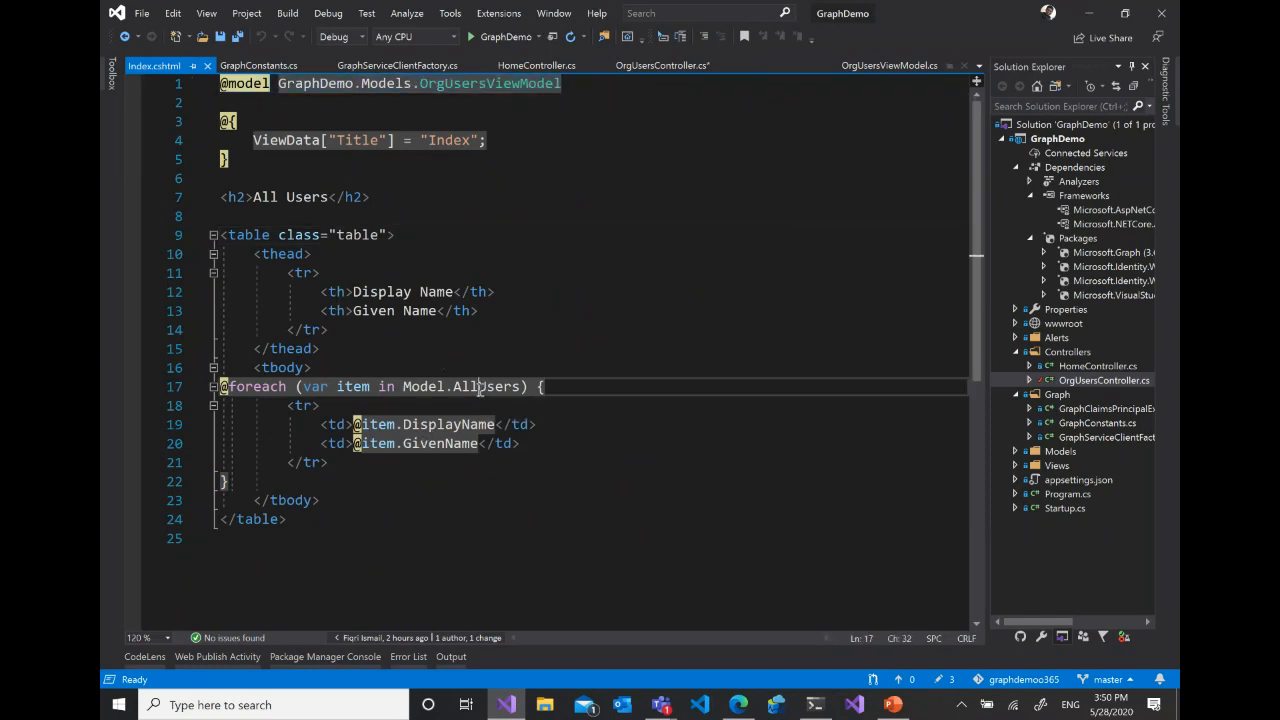
left_click(448, 446)
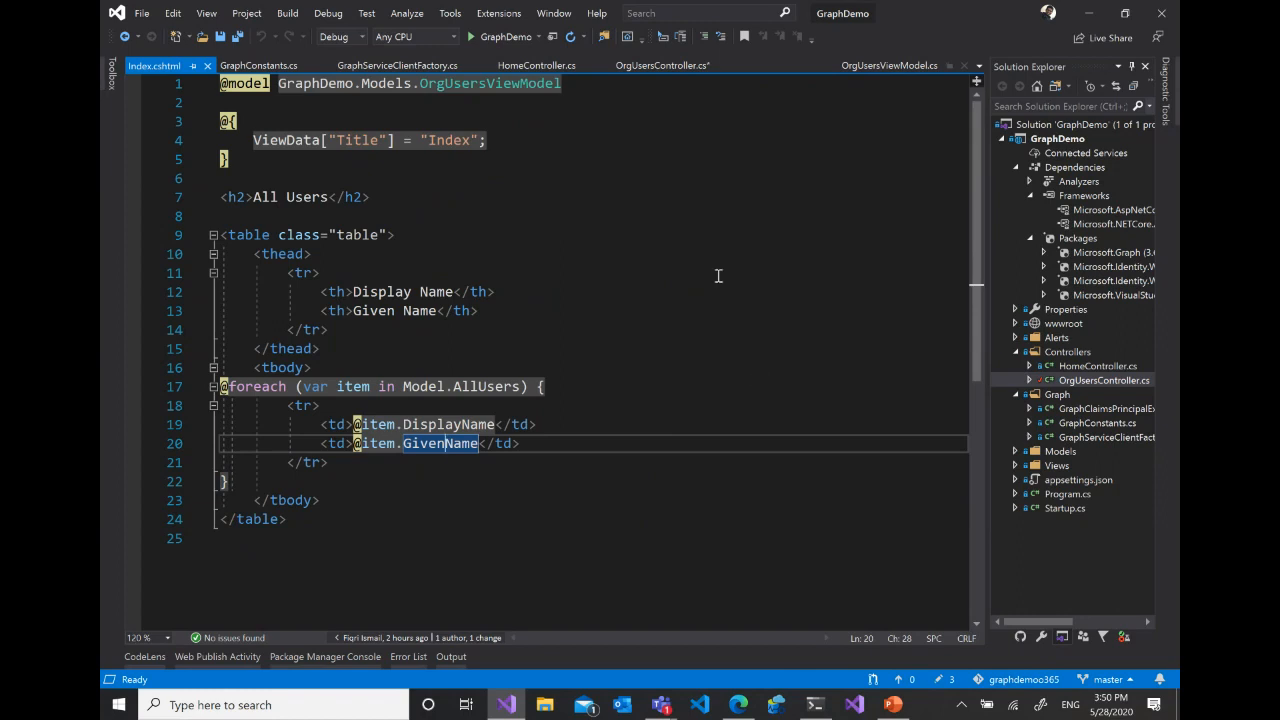
left_click(588, 272)
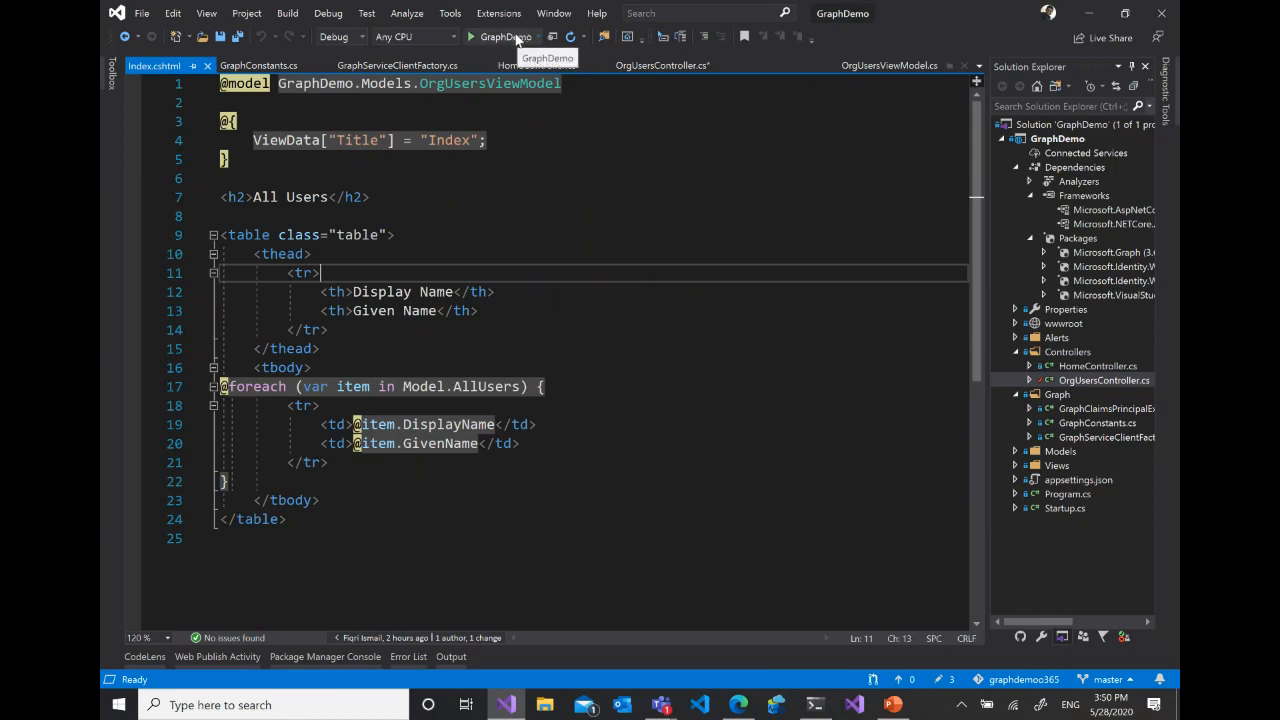
- Run GraphDemo and sign in to view its Users page, closing the browser and console windows to end the run
left_click(515, 37)
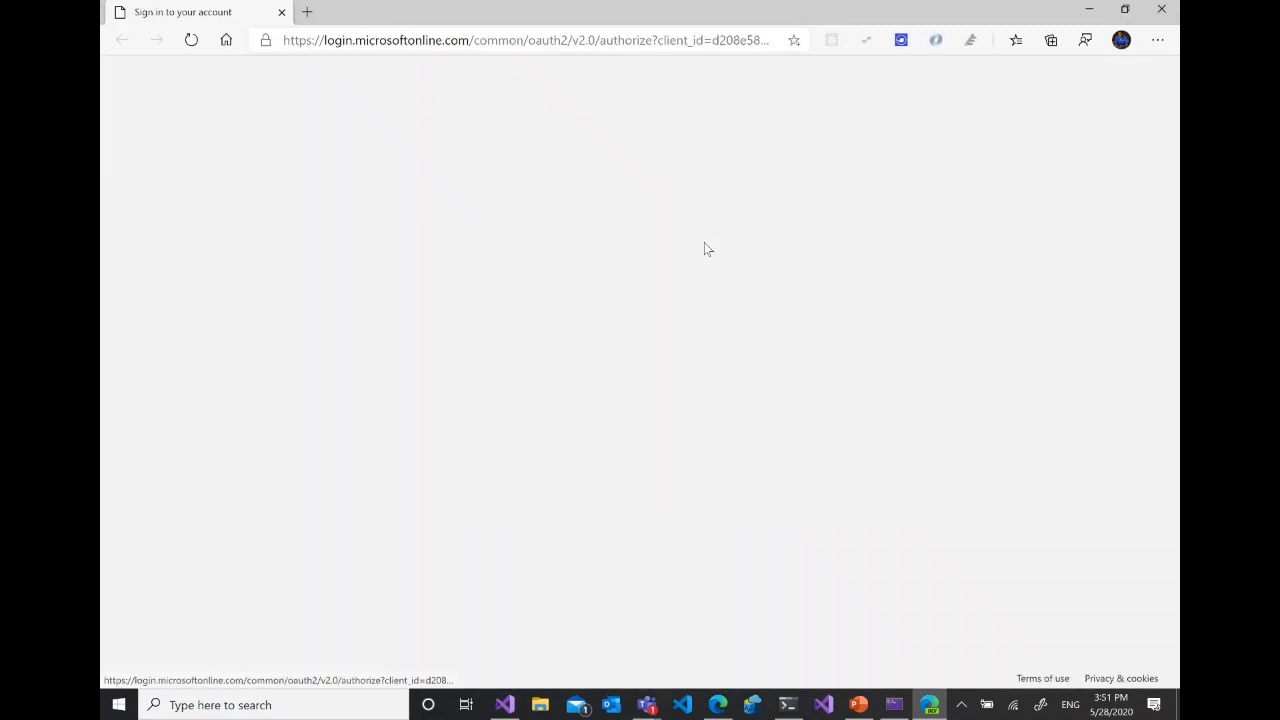
left_click(600, 353)
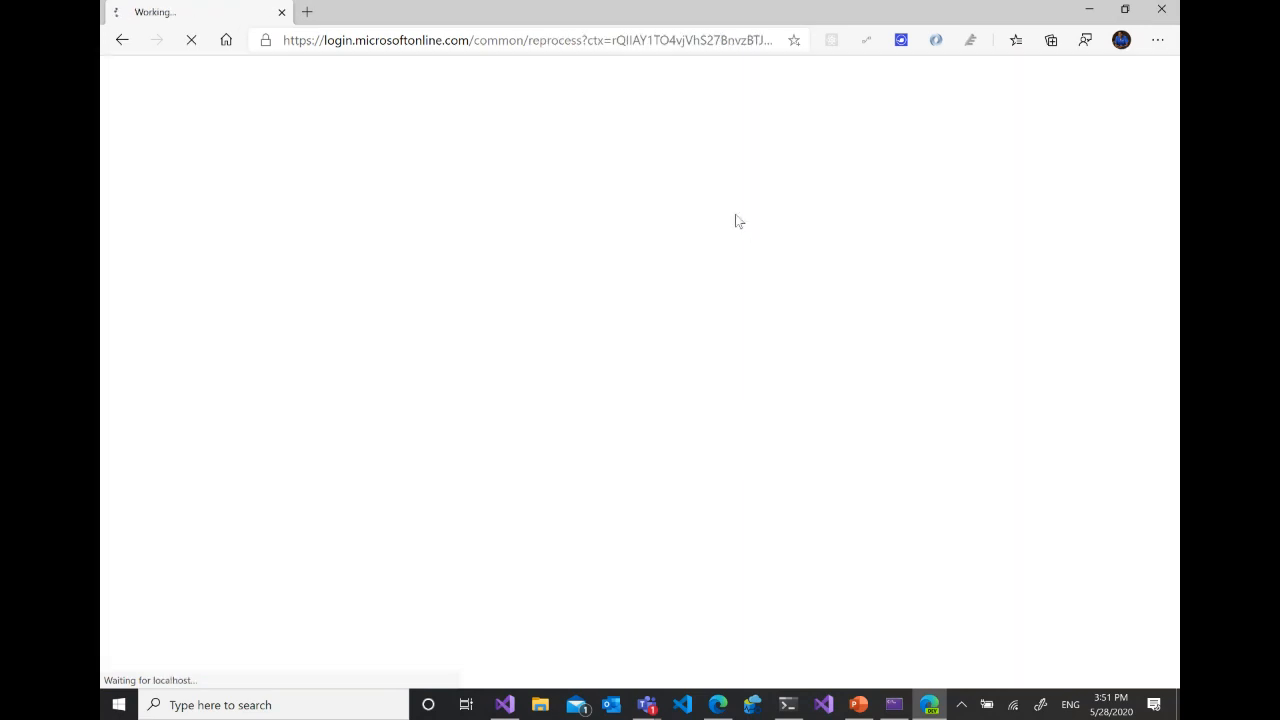
left_click(374, 80)
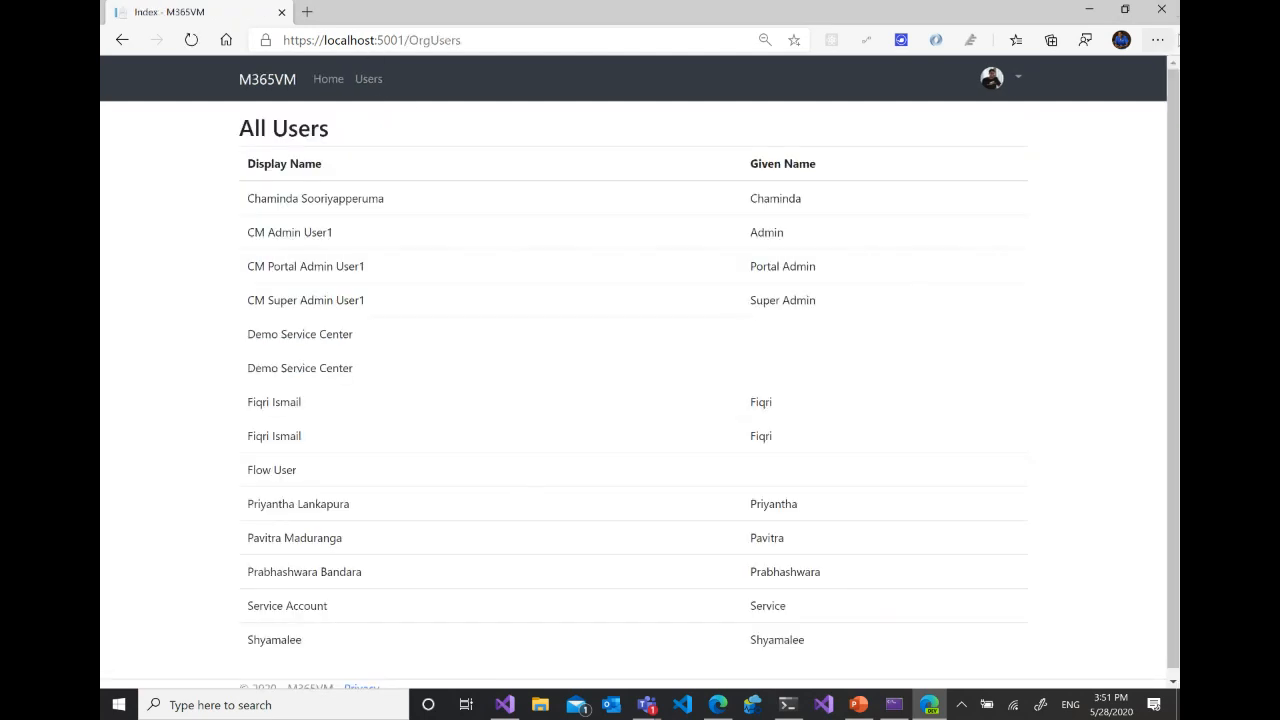
left_click(1163, 12)
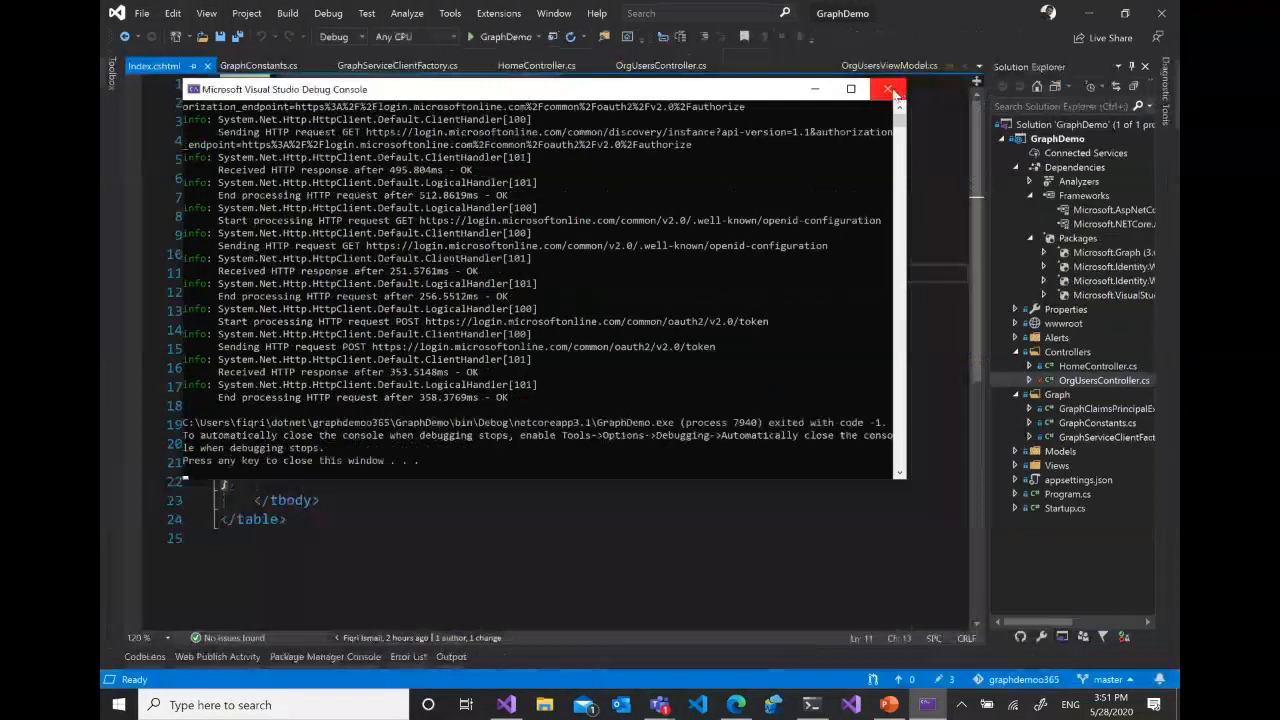
left_click(889, 90)
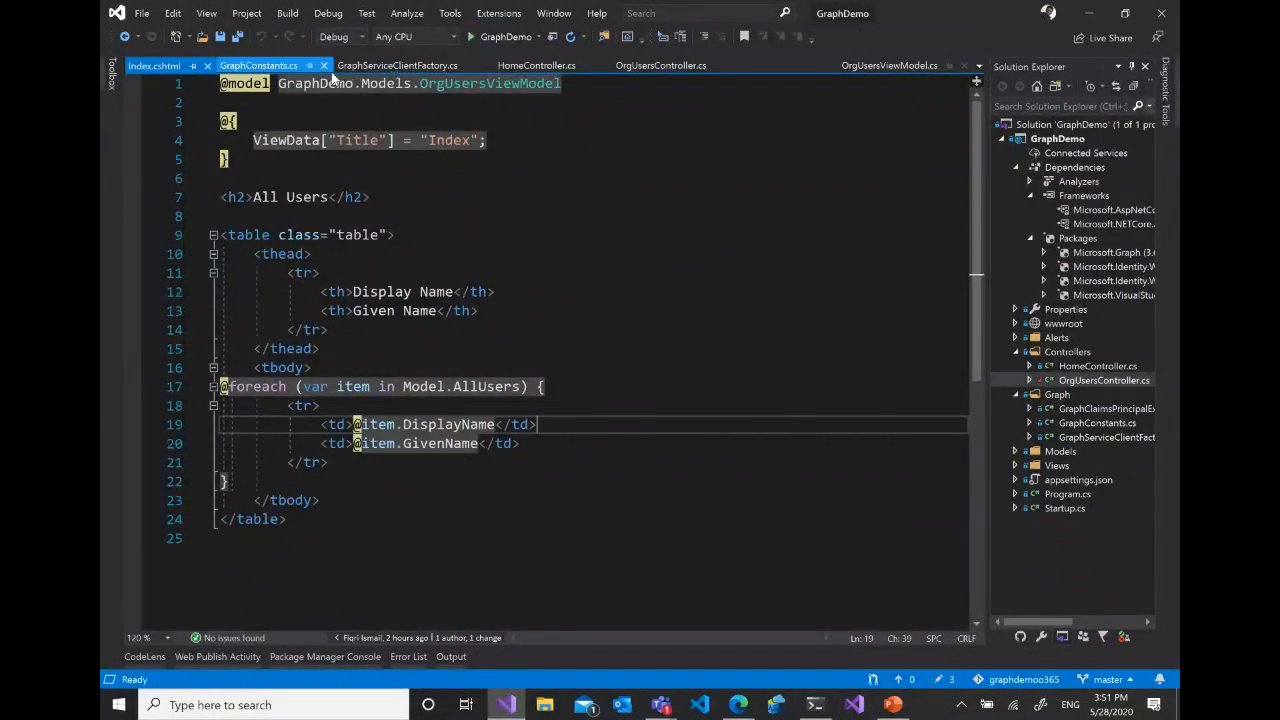
- Switch to the Microsoft Graph documentation in the browser and open the Create user reference under Users > User
left_click(739, 705)
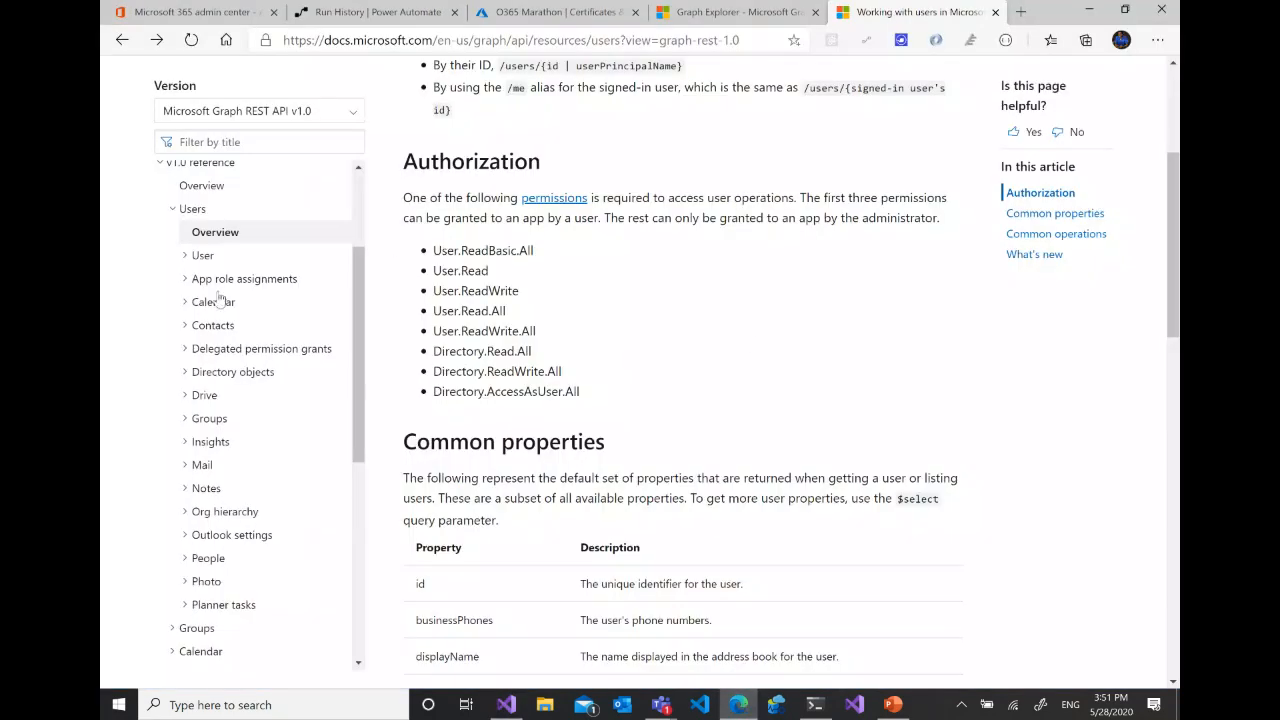
left_click(201, 258)
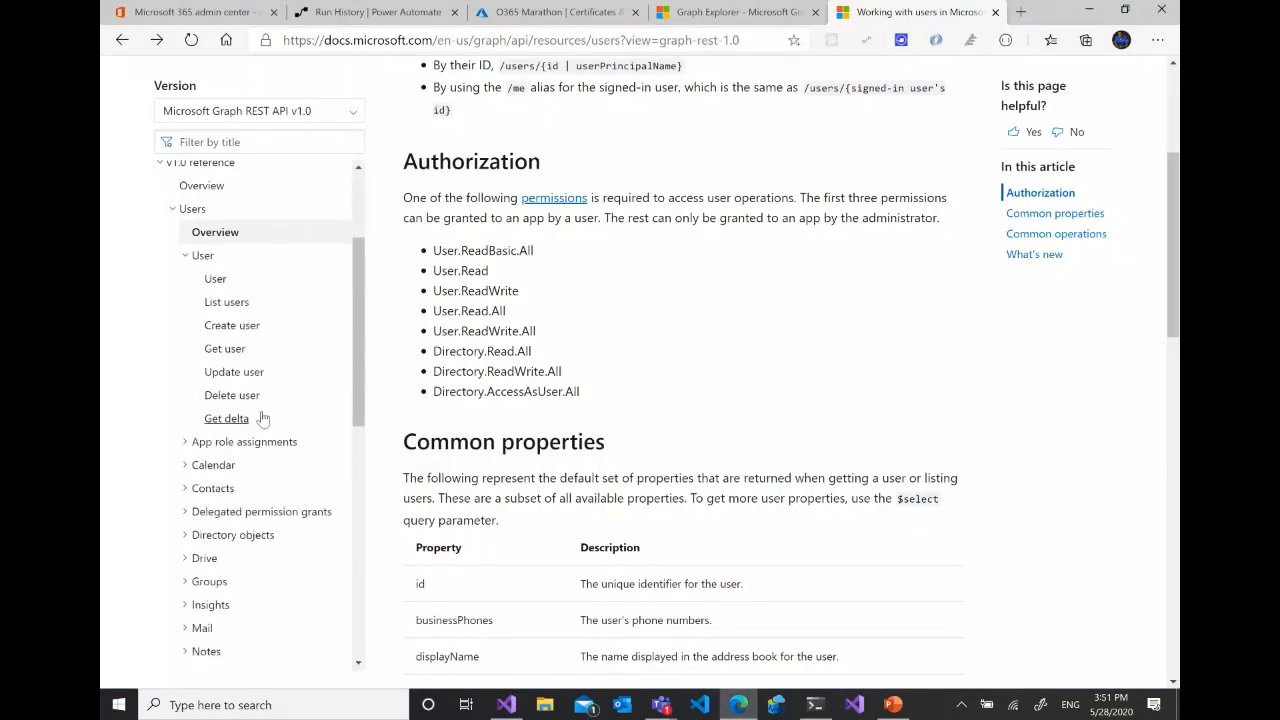
left_click(232, 327)
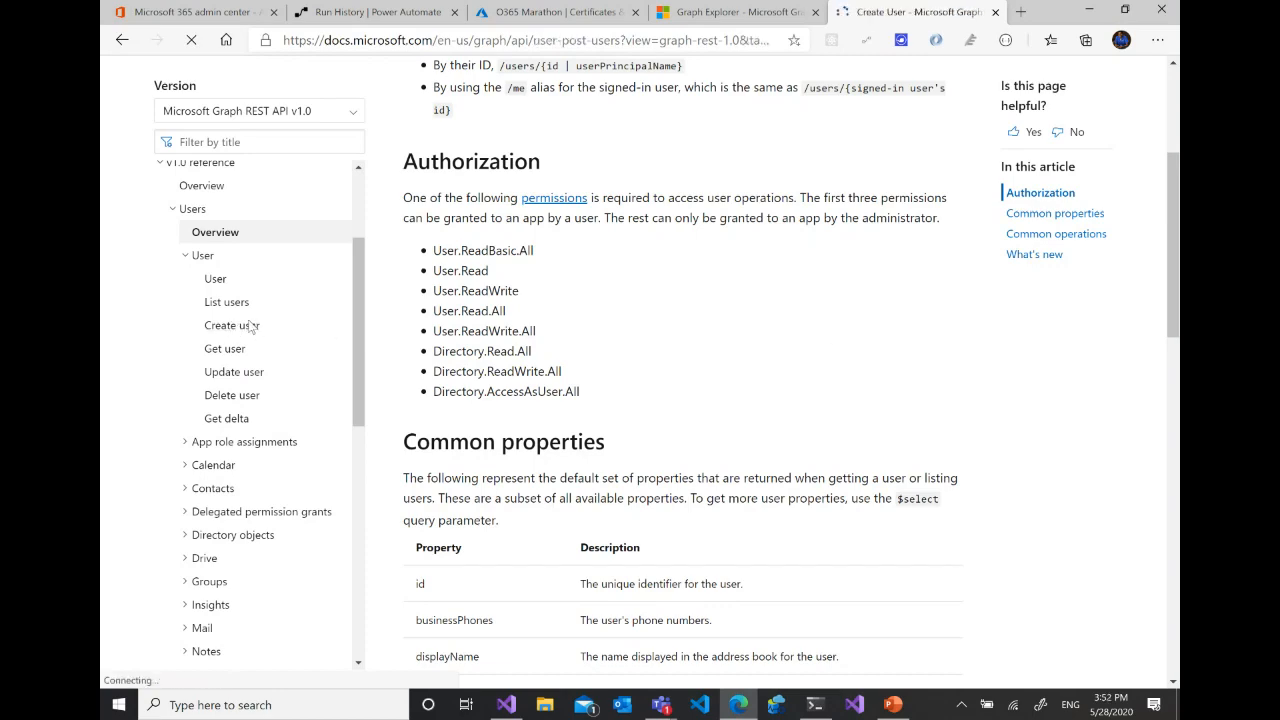
- Review the Create user page's permissions table and highlight the /users path in its POST request
scroll(782, 372, "down", 5)
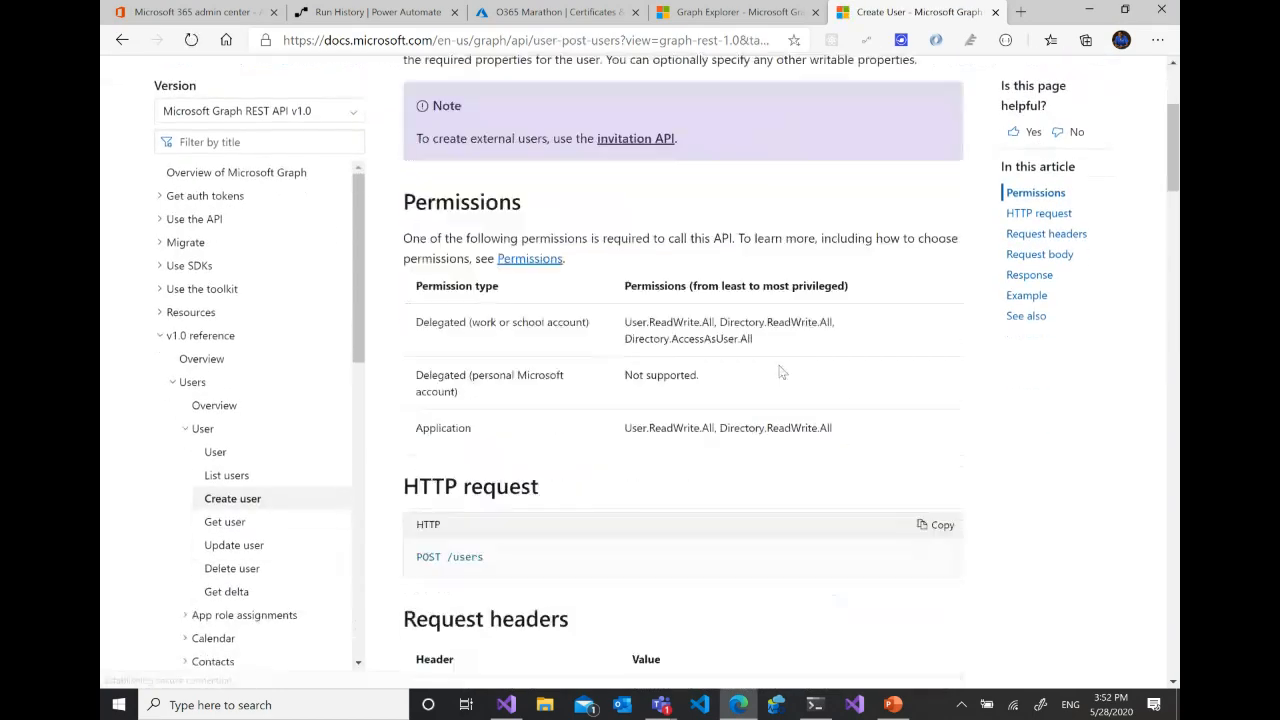
scroll(782, 372, "up", 3)
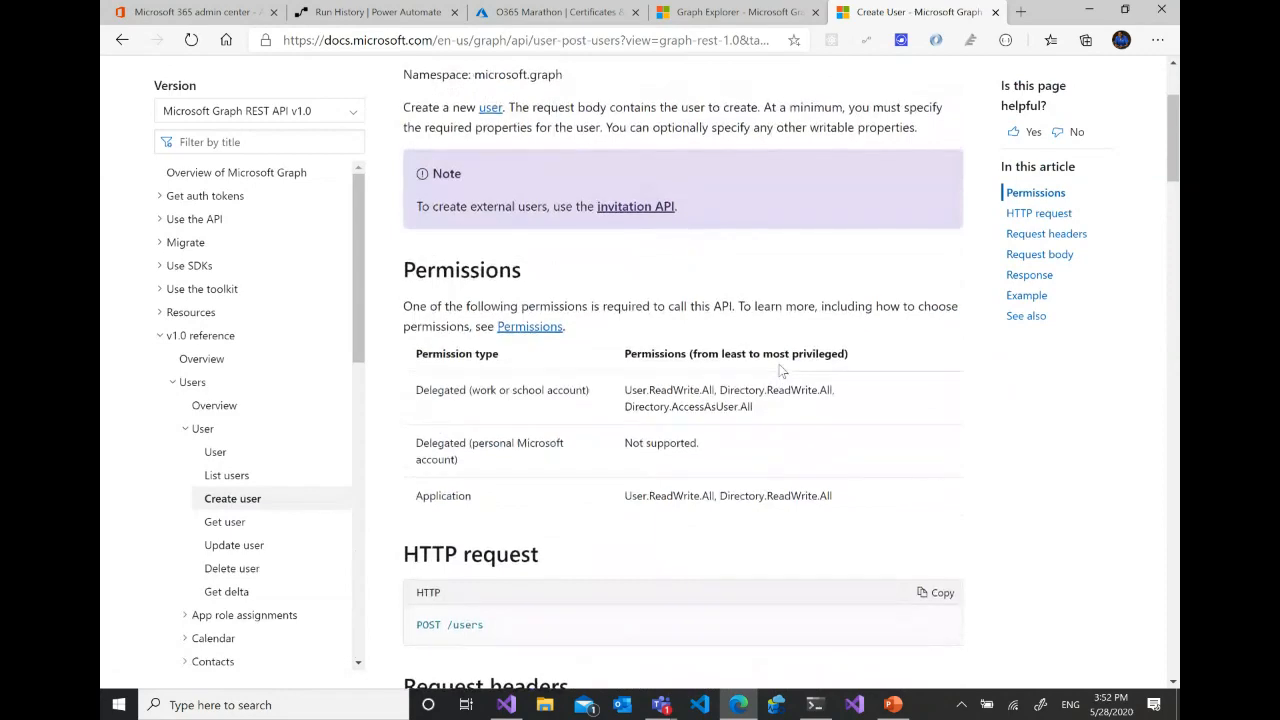
scroll(782, 372, "down", 1)
scroll(782, 372, "down", 2)
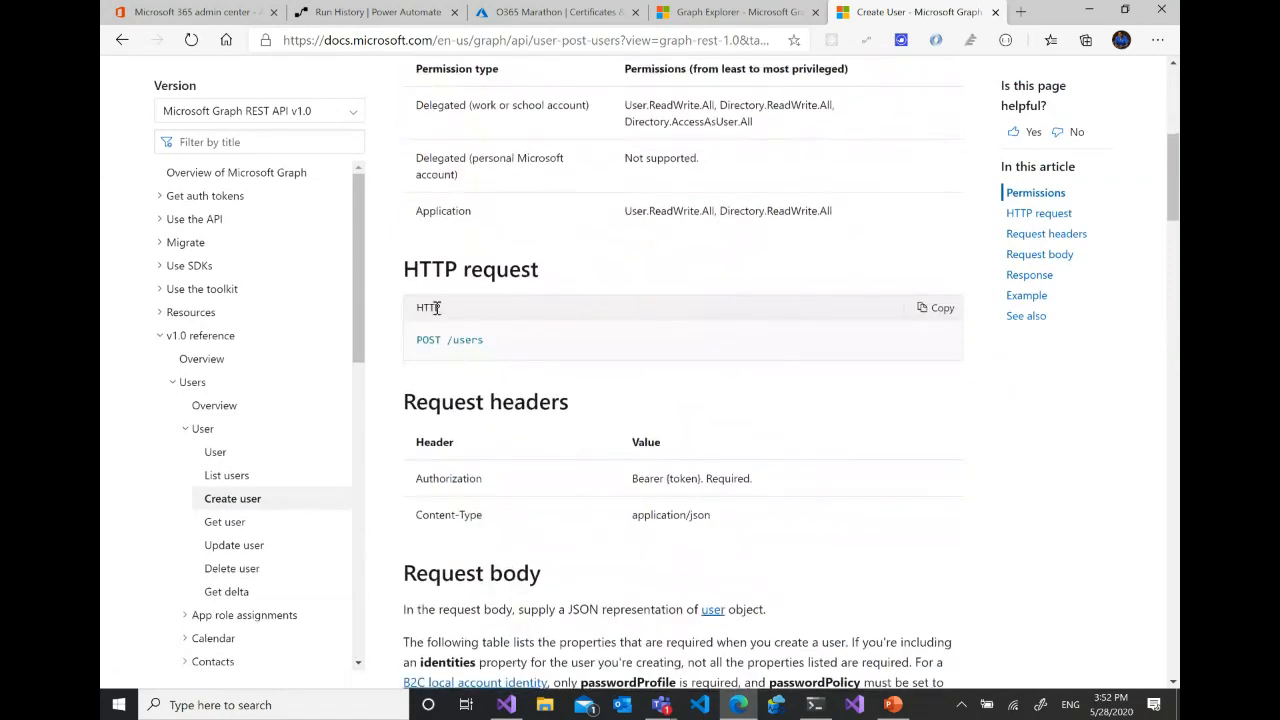
left_click_drag(483, 342, 448, 346)
- Examine the Create user request body parameters and the example JSON, highlighting the userPrincipalName value and the passwordProfile block
scroll(706, 347, "down", 7)
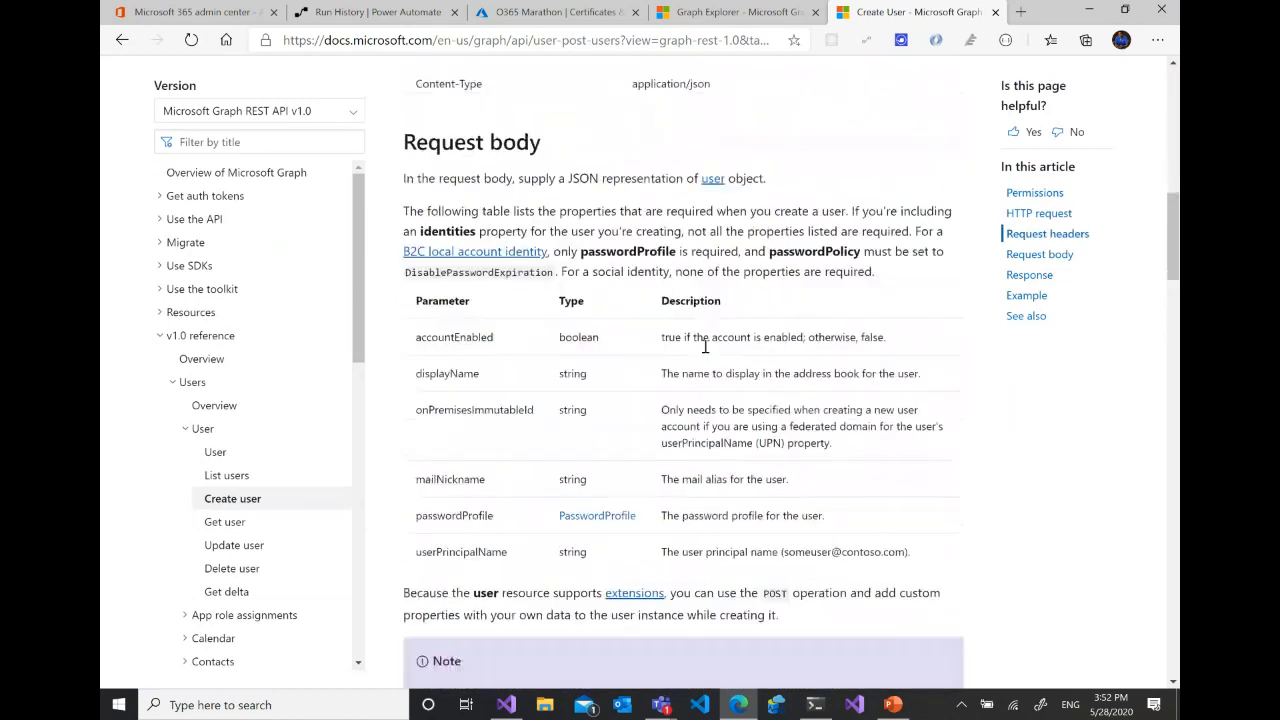
scroll(706, 347, "down", 5)
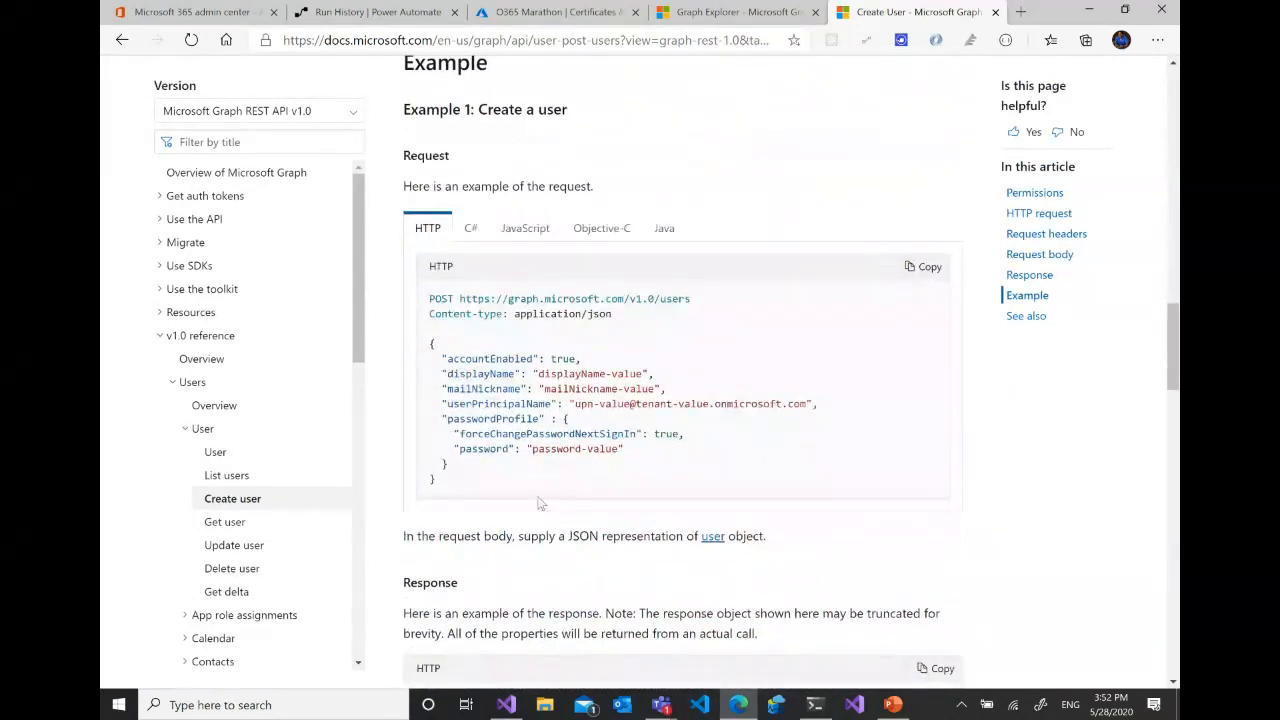
scroll(540, 503, "up", 6)
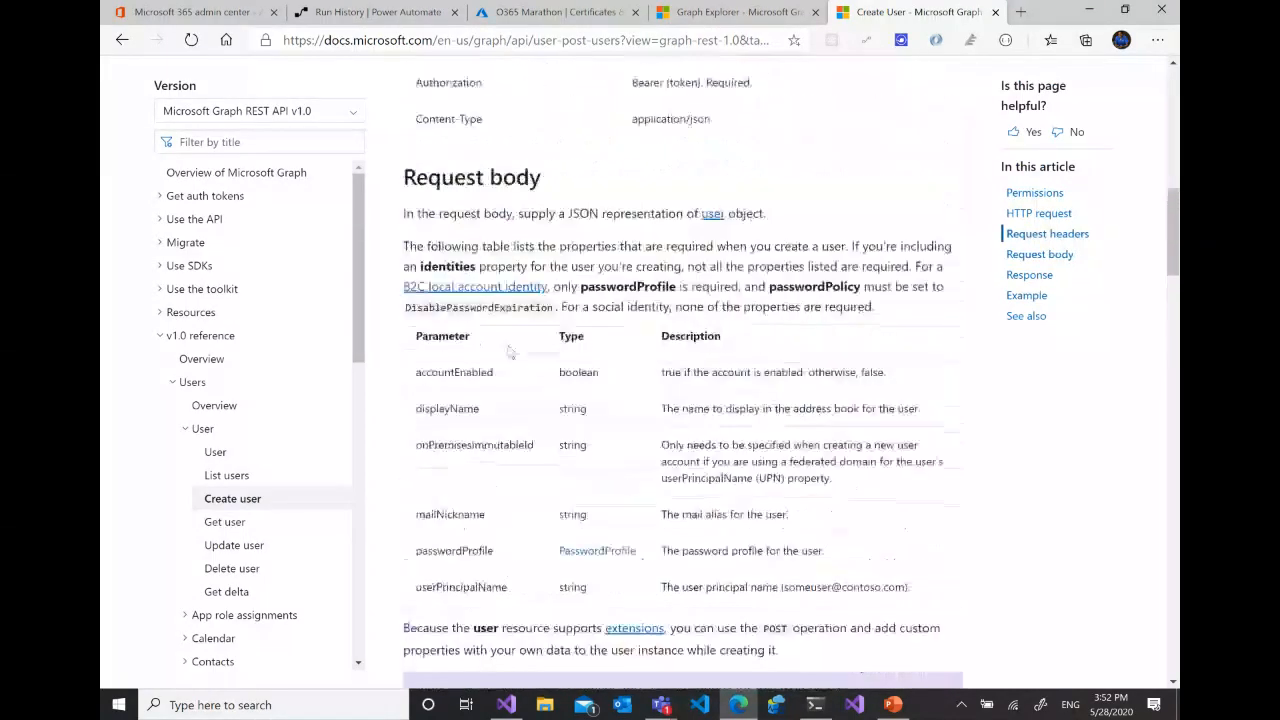
scroll(555, 533, "down", 10)
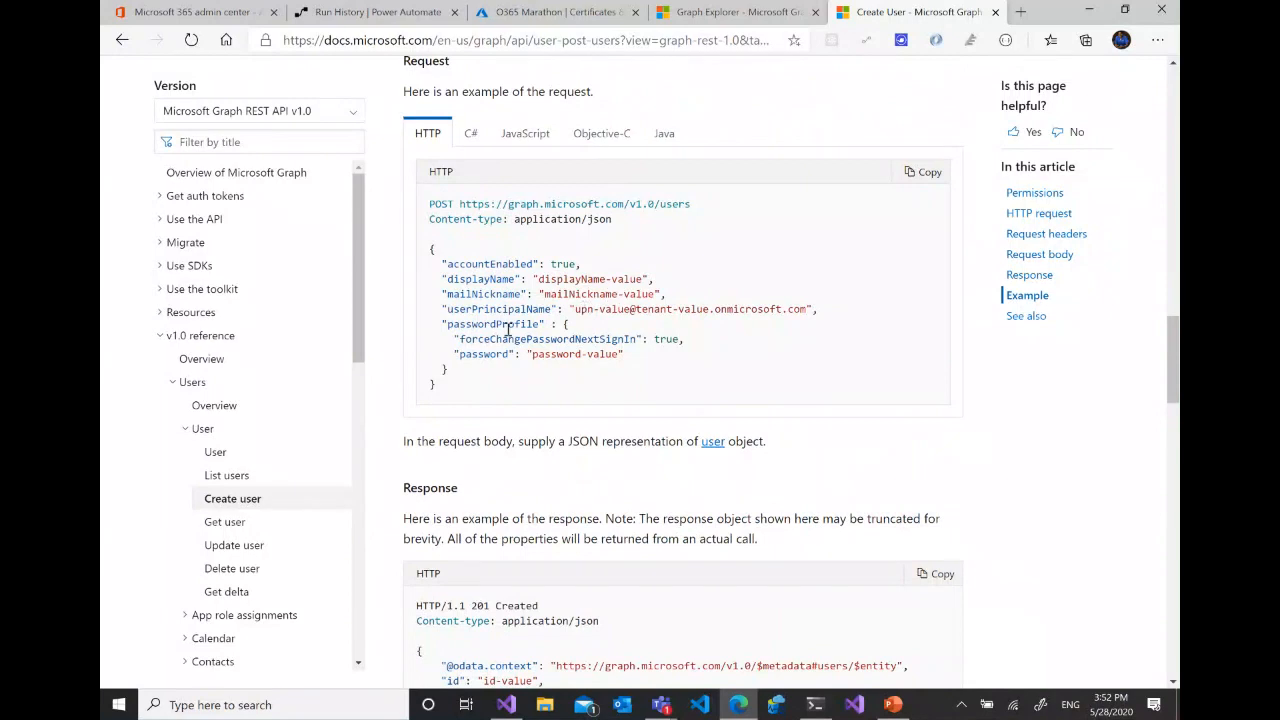
left_click_drag(690, 309, 570, 310)
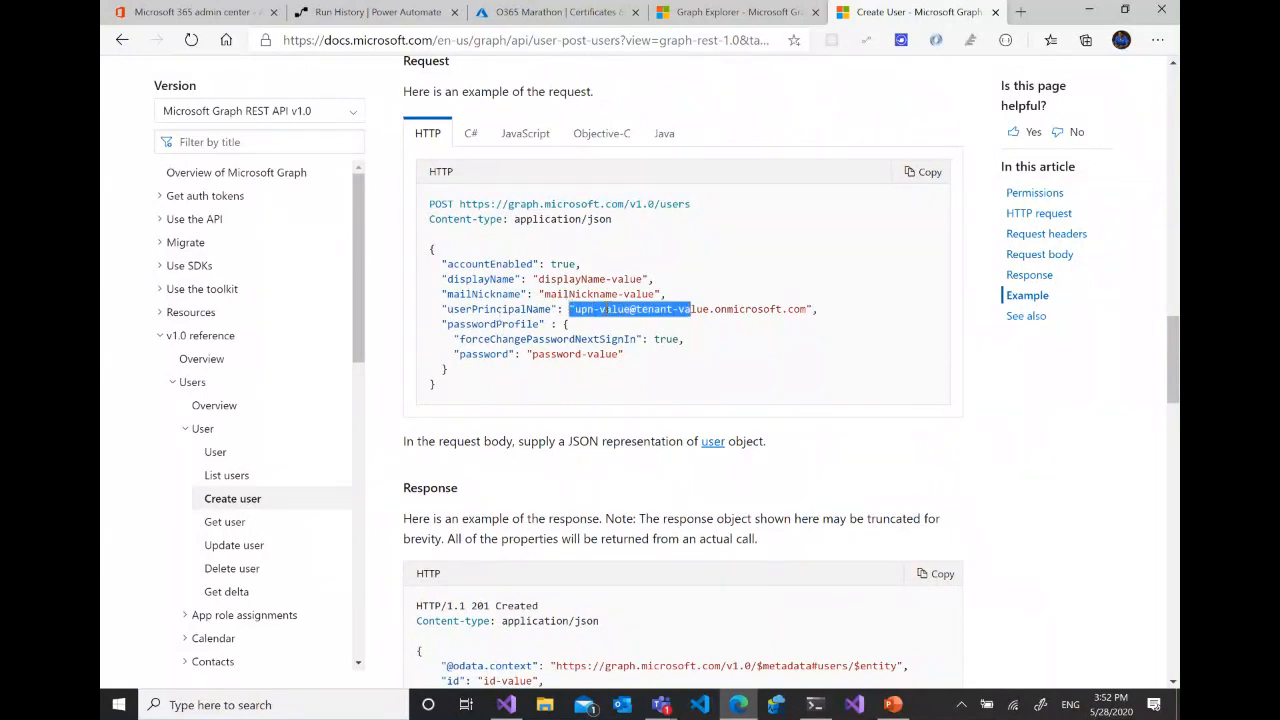
left_click_drag(664, 370, 441, 324)
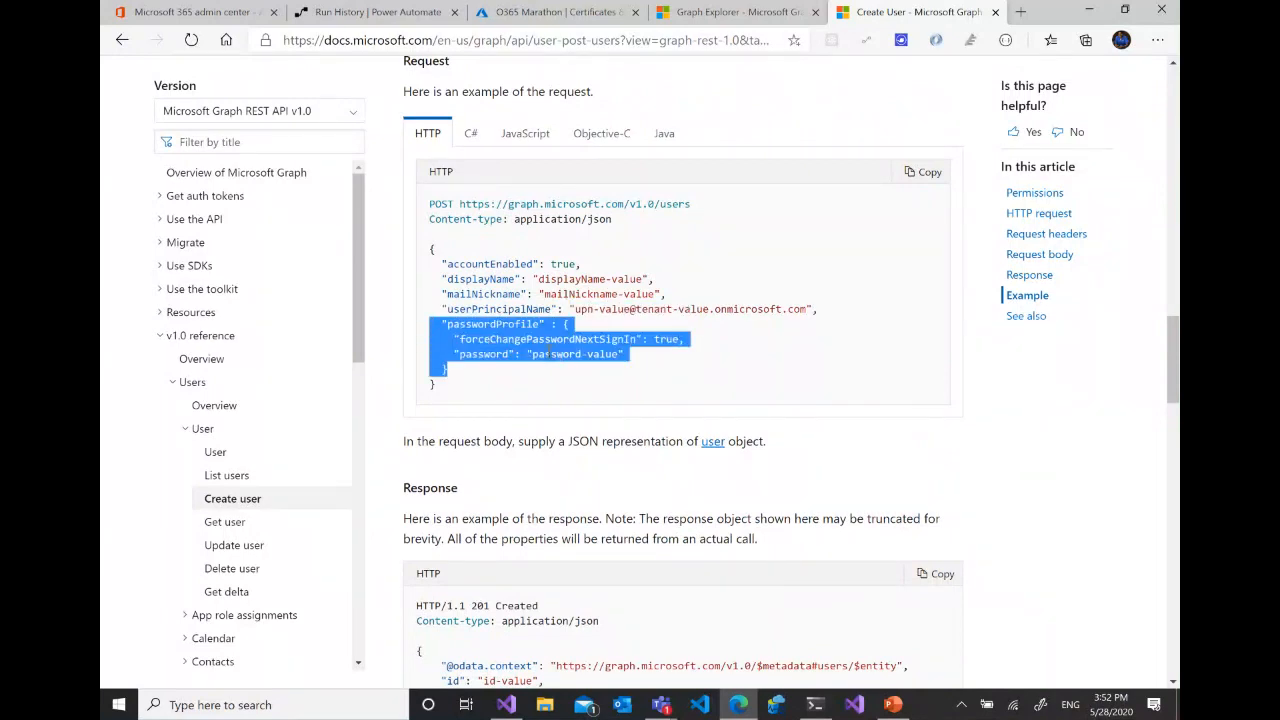
left_click(670, 352)
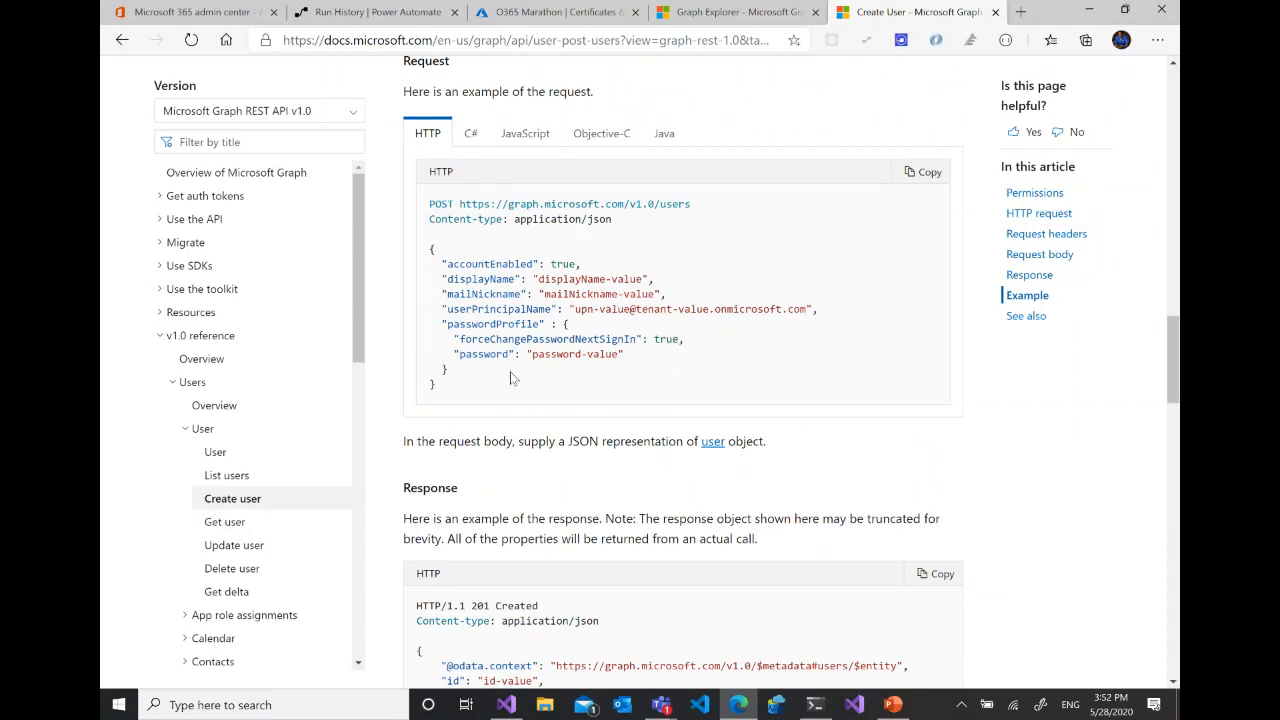
scroll(715, 360, "up", 2)
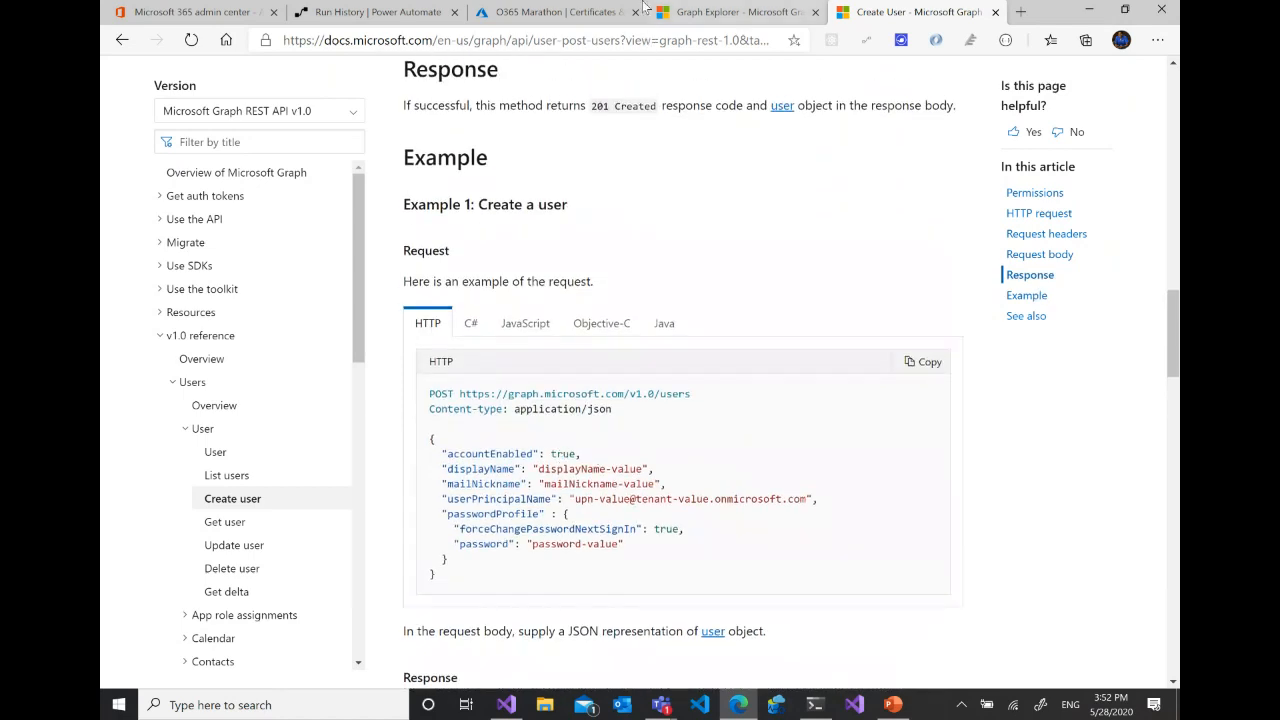
- Switch to Power Automate, inspect the Get Graph Access Token inputs in the flow run, and open Create User At Tenant for editing
left_click(370, 12)
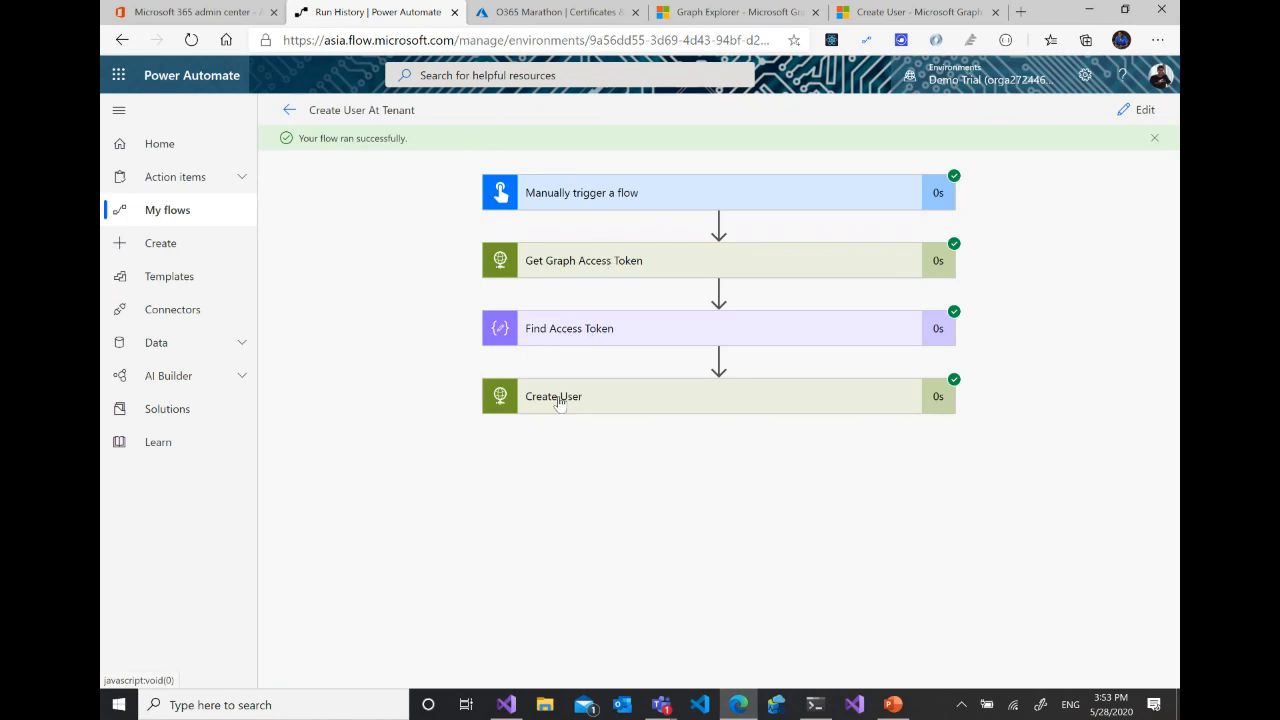
left_click(856, 270)
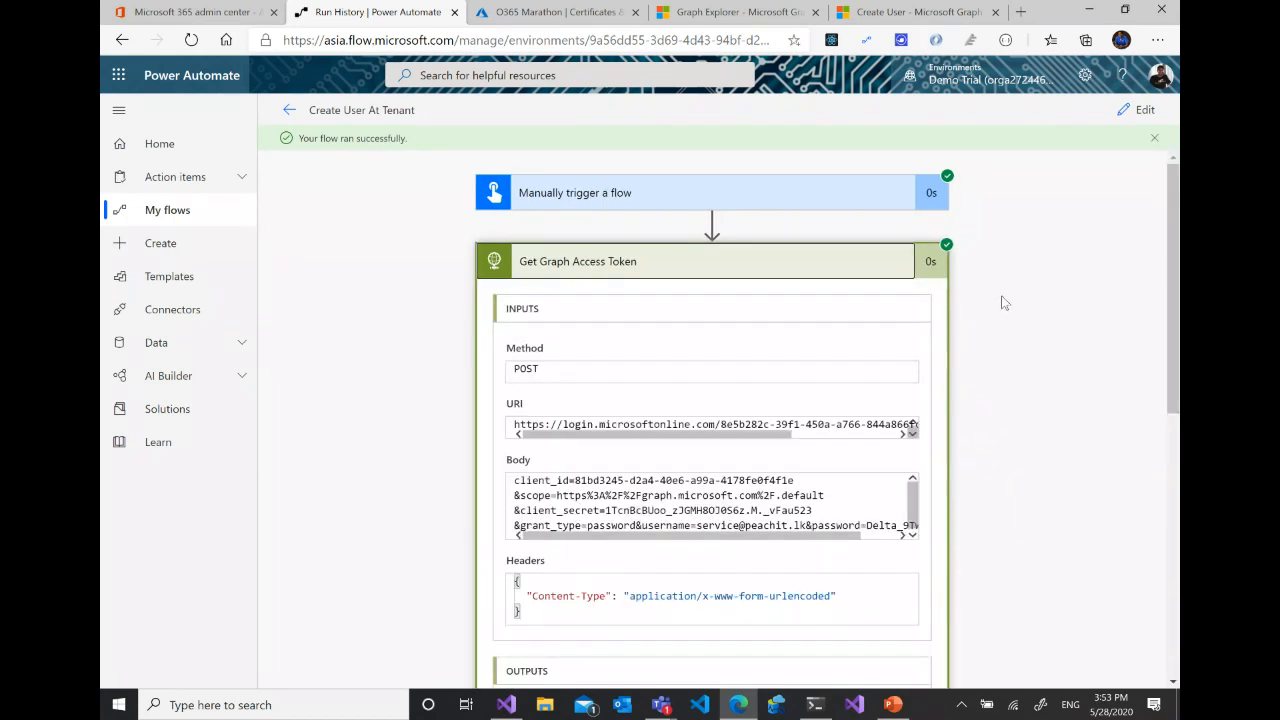
left_click(1136, 111)
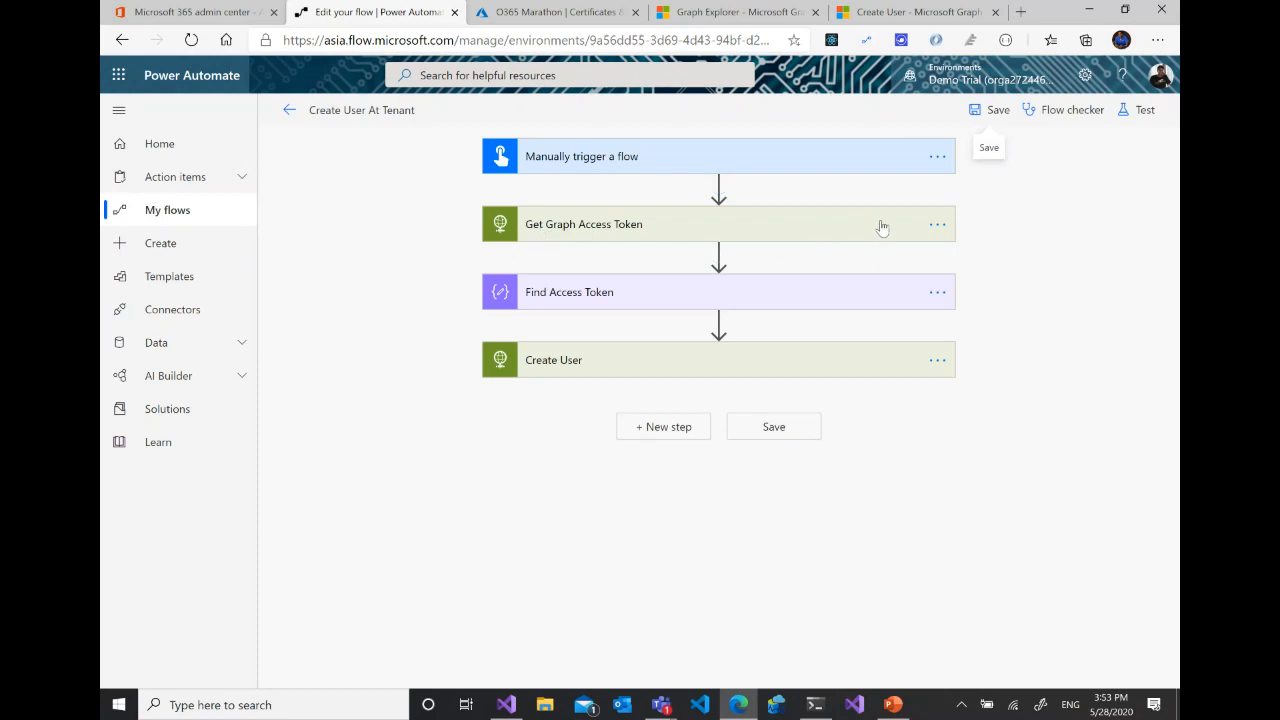
- Search for "http" in a new action below the manual trigger, browse the HTTP connector's actions, and discard the unfinished action
left_click(718, 186)
left_click(724, 212)
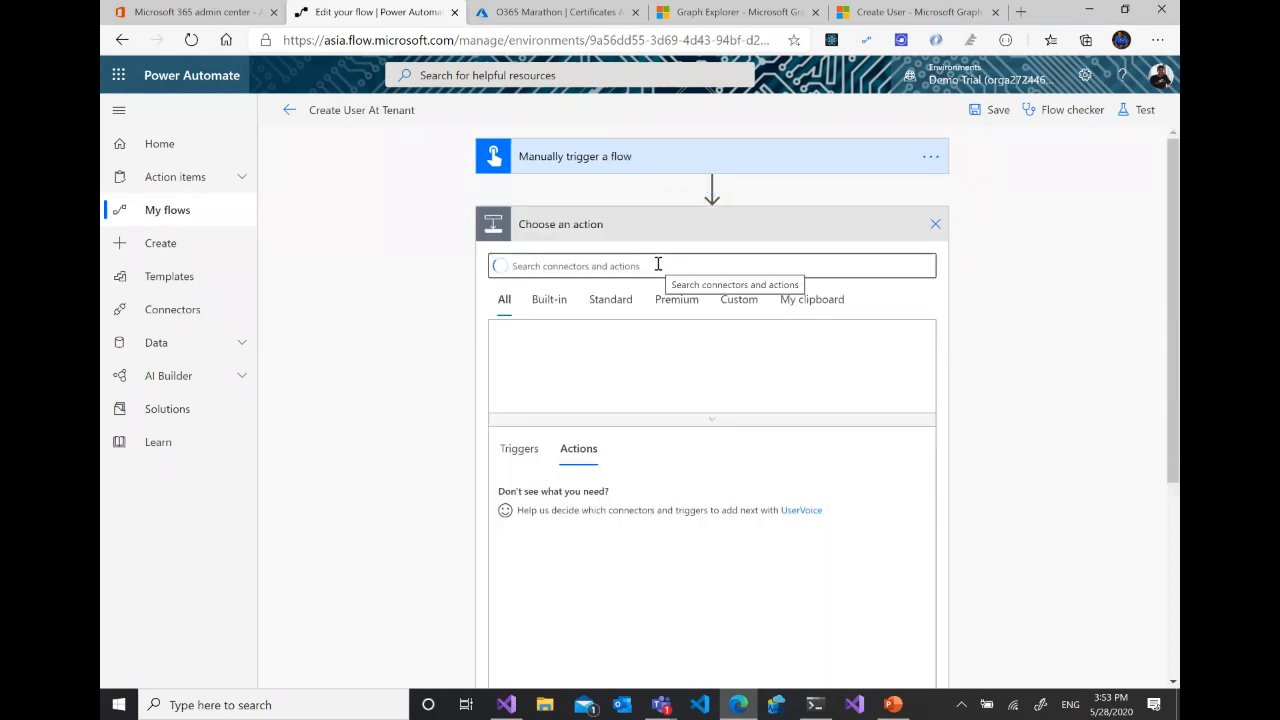
type("http")
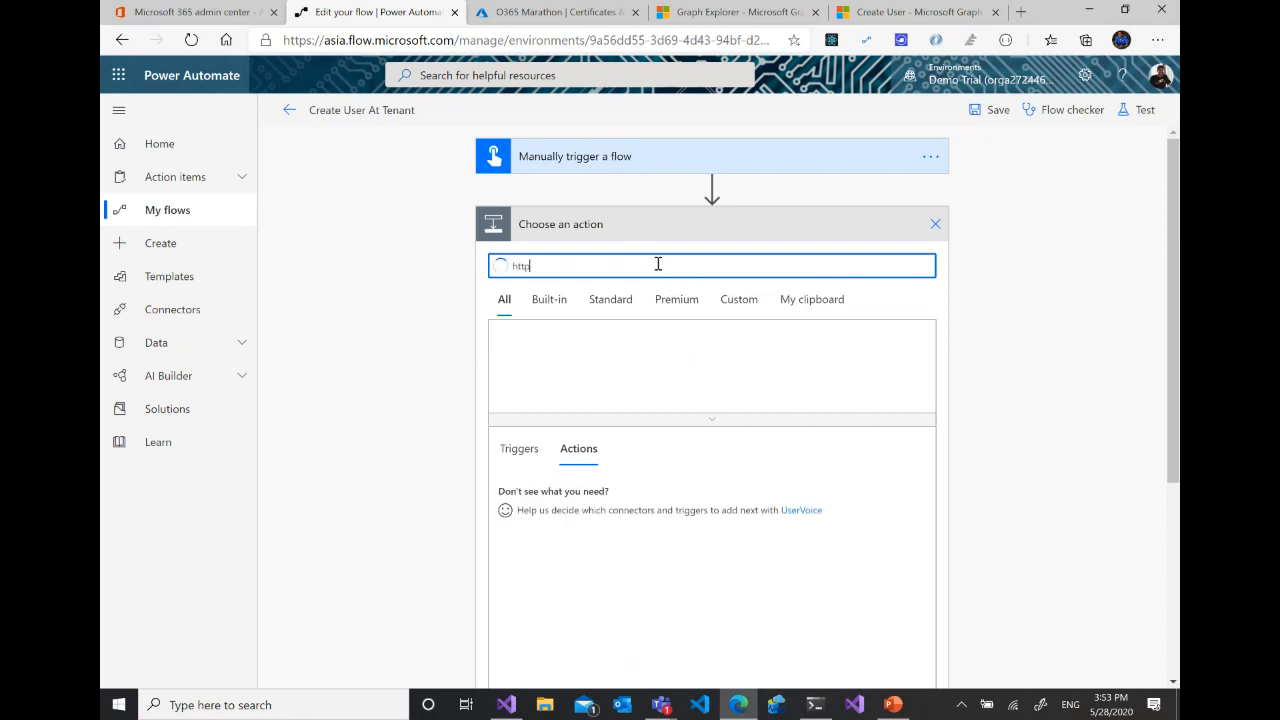
left_click(582, 364)
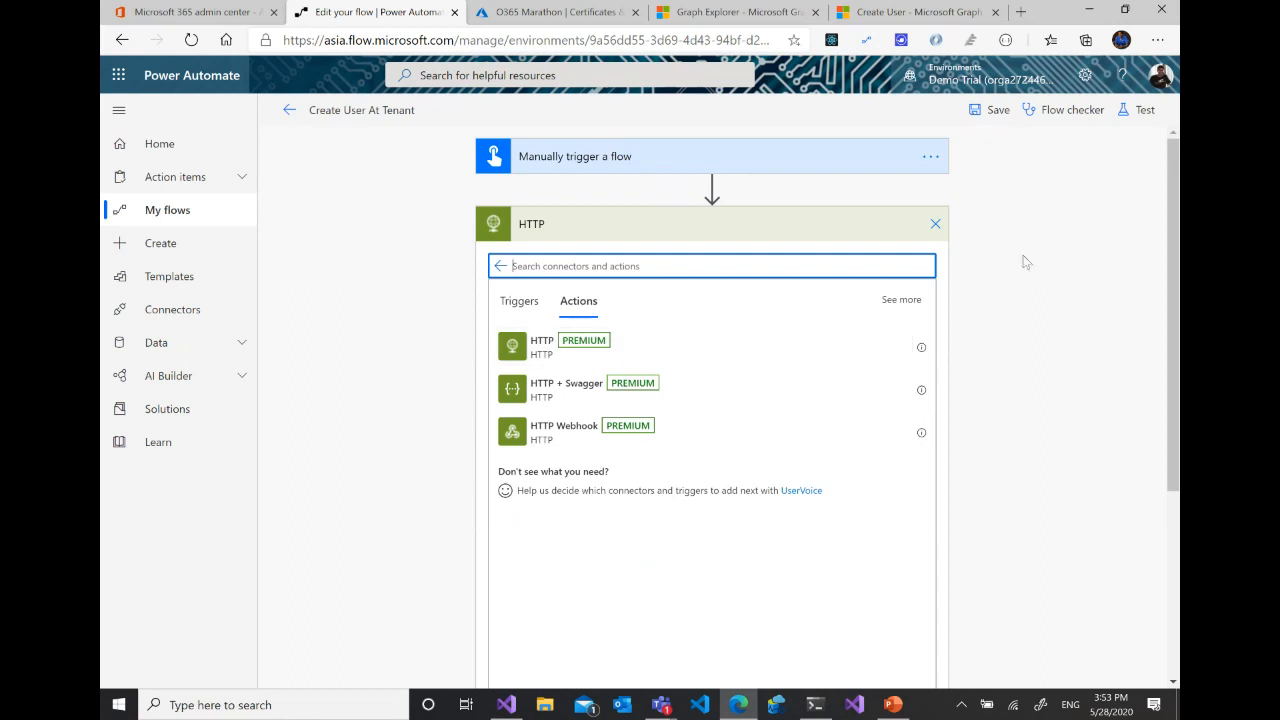
left_click(936, 226)
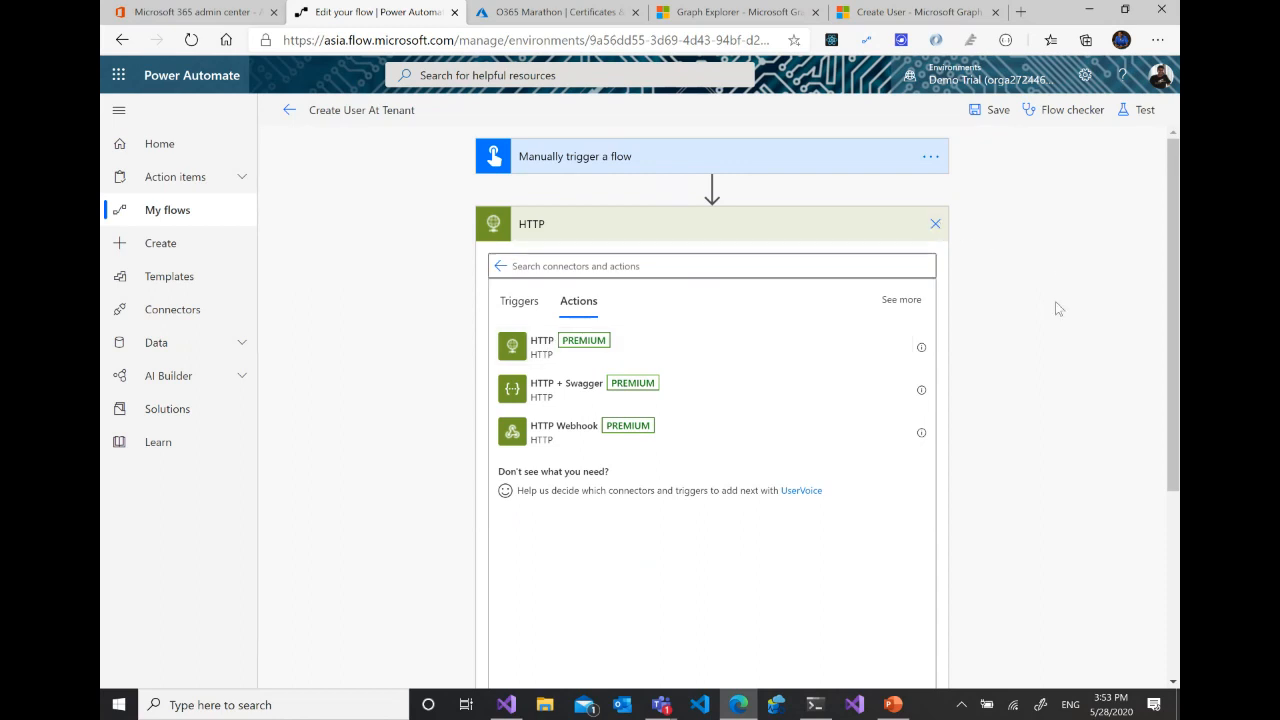
- Expand the Get Graph Access Token action and copy its full token request URI
left_click(620, 230)
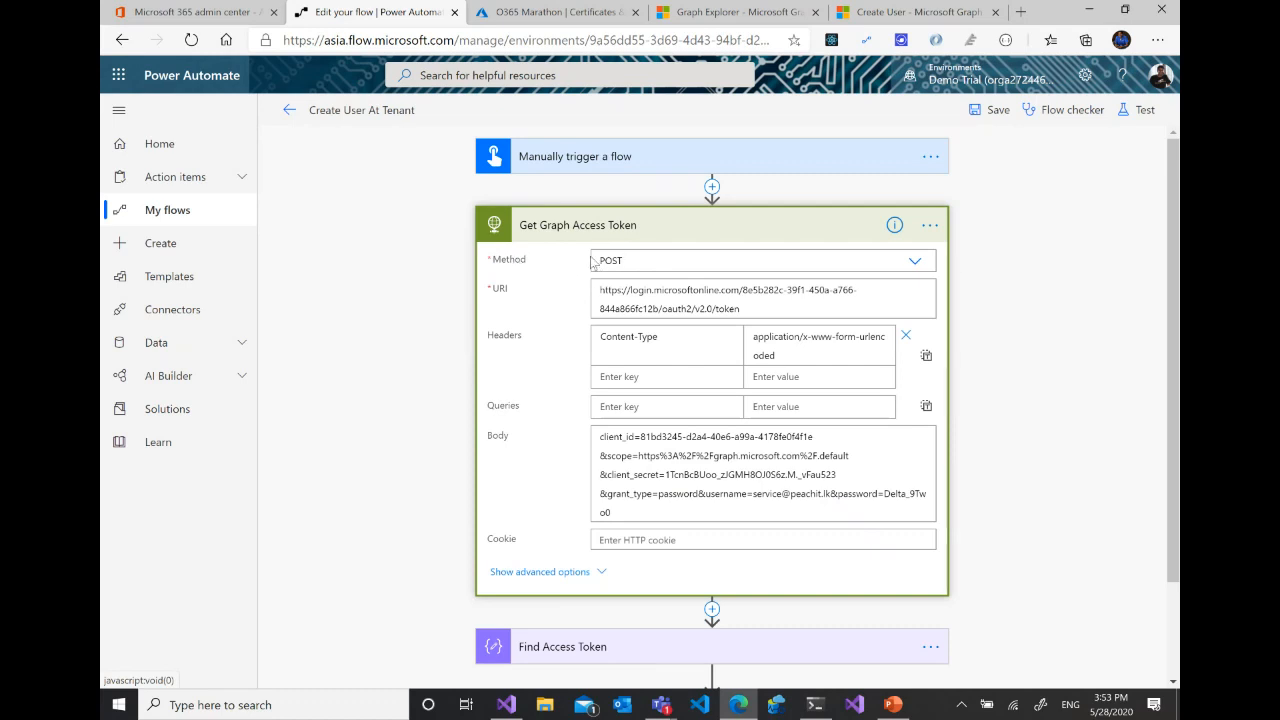
left_click_drag(746, 314, 657, 287)
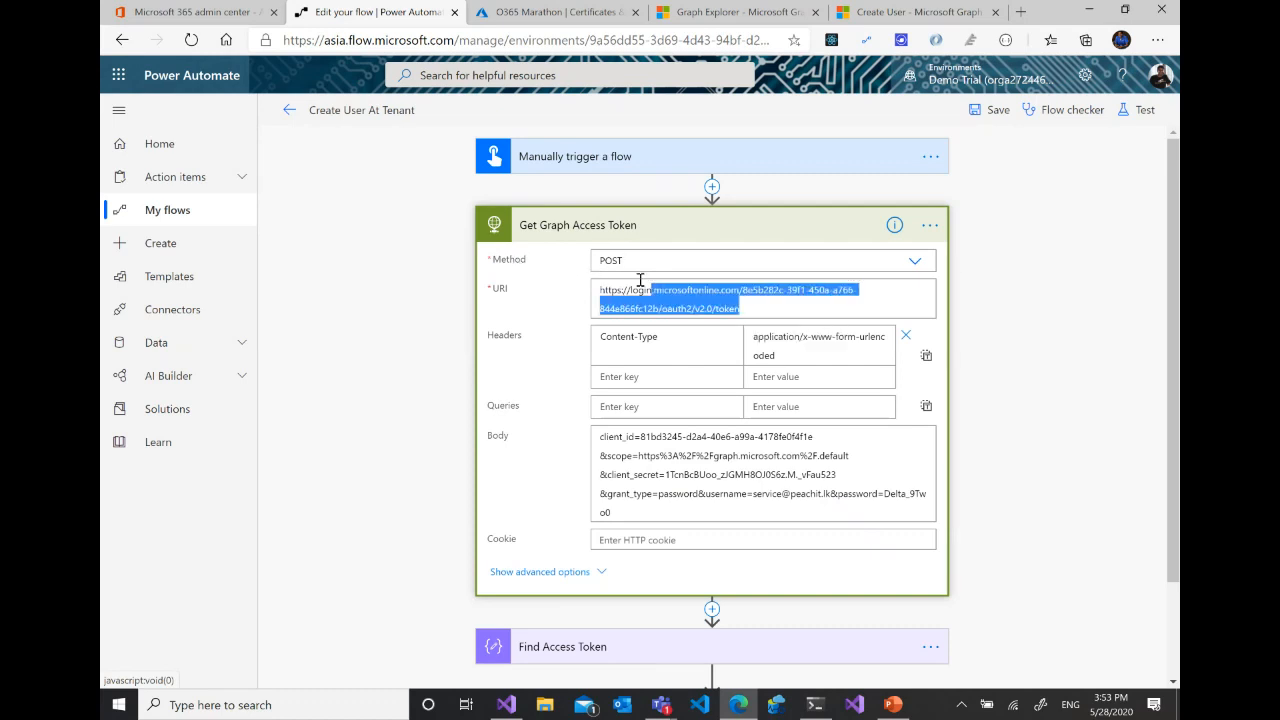
right_click(638, 292)
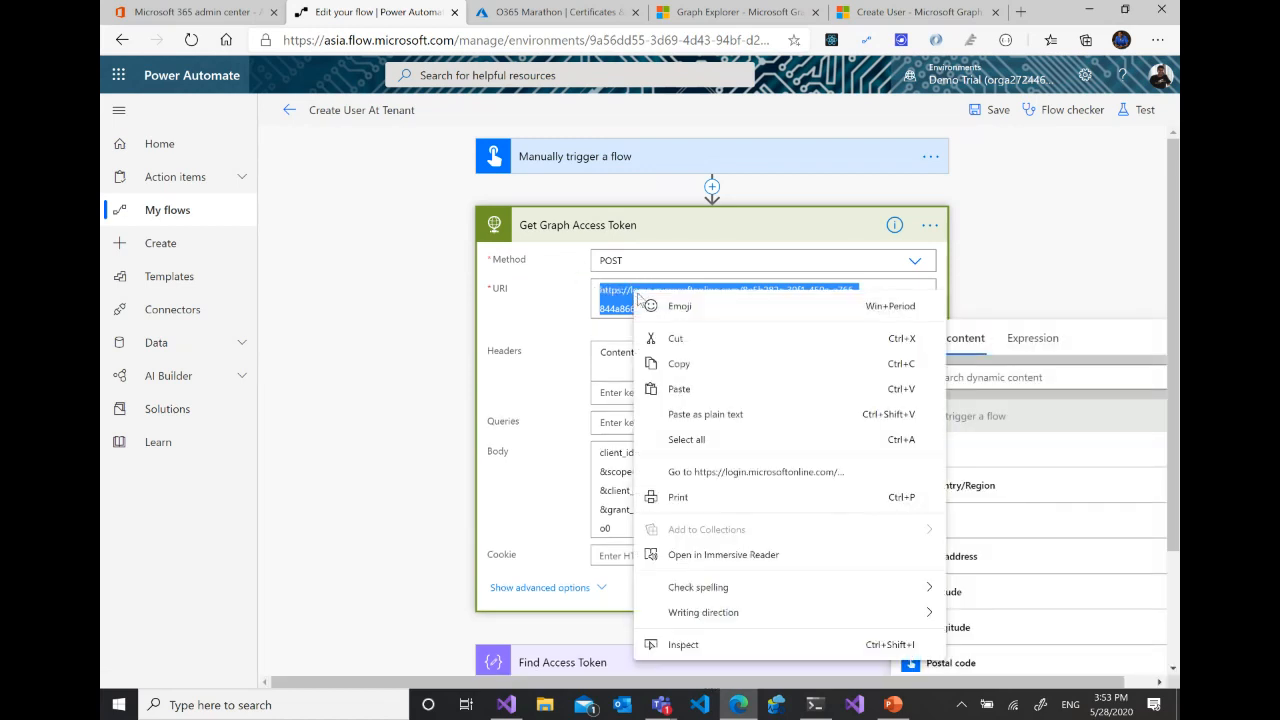
left_click(689, 372)
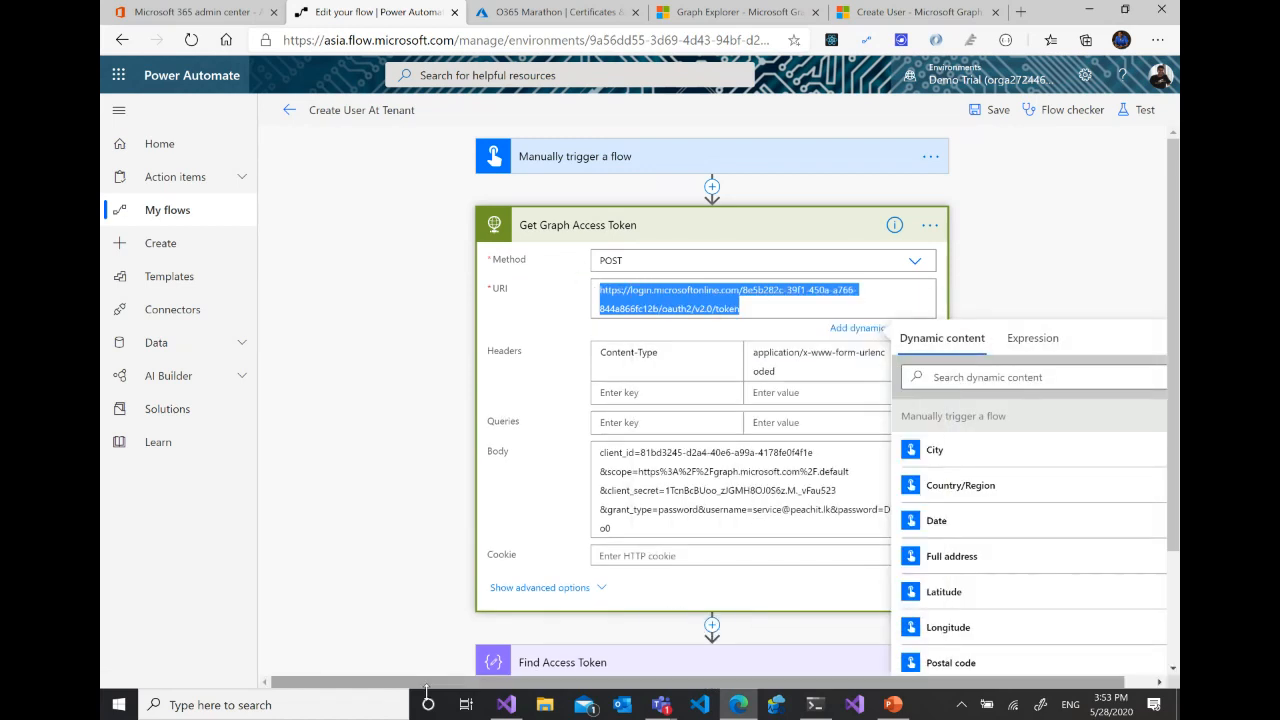
- Open Notepad, paste the copied token URI into the blank document, and widen the window
left_click(343, 706)
type("note")
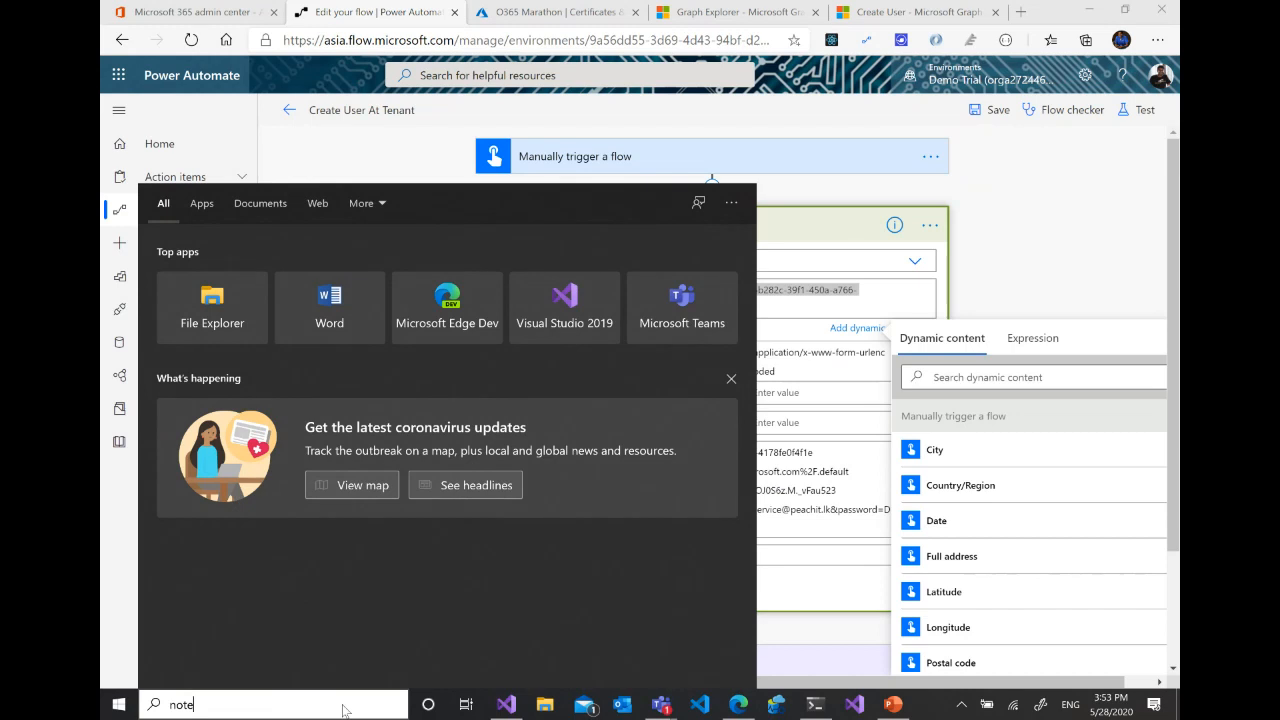
type("p")
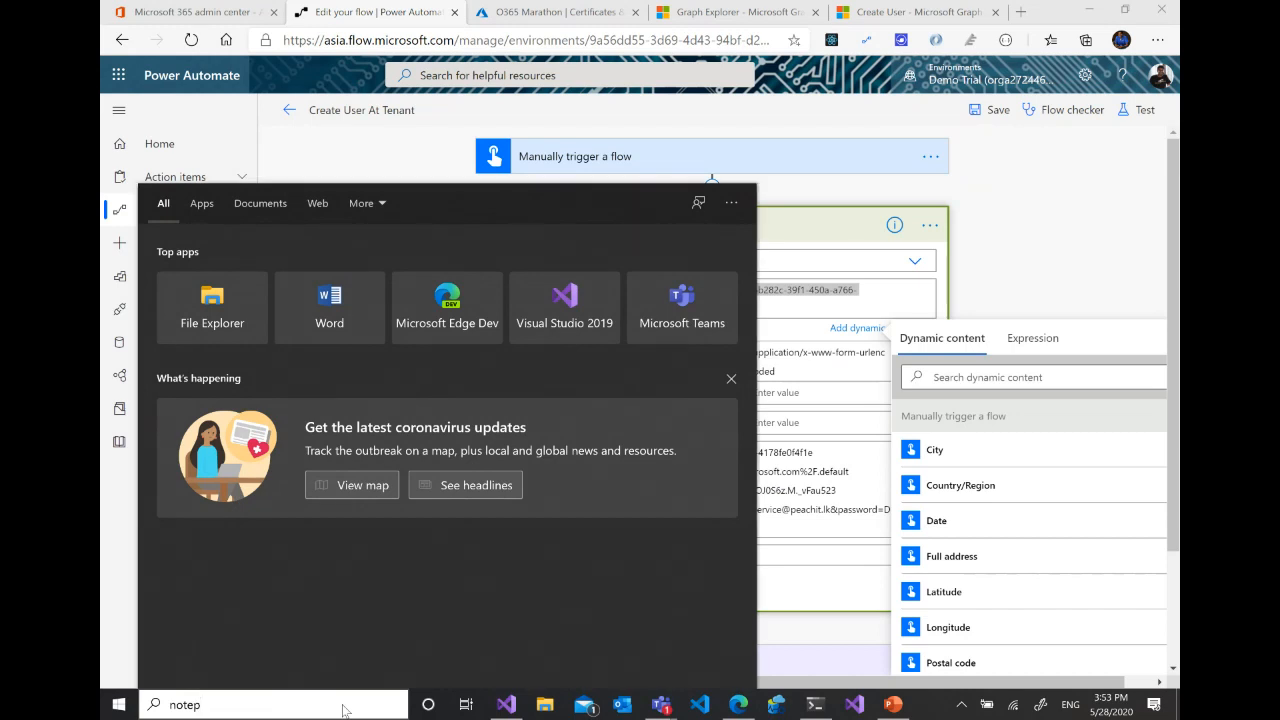
type("ad")
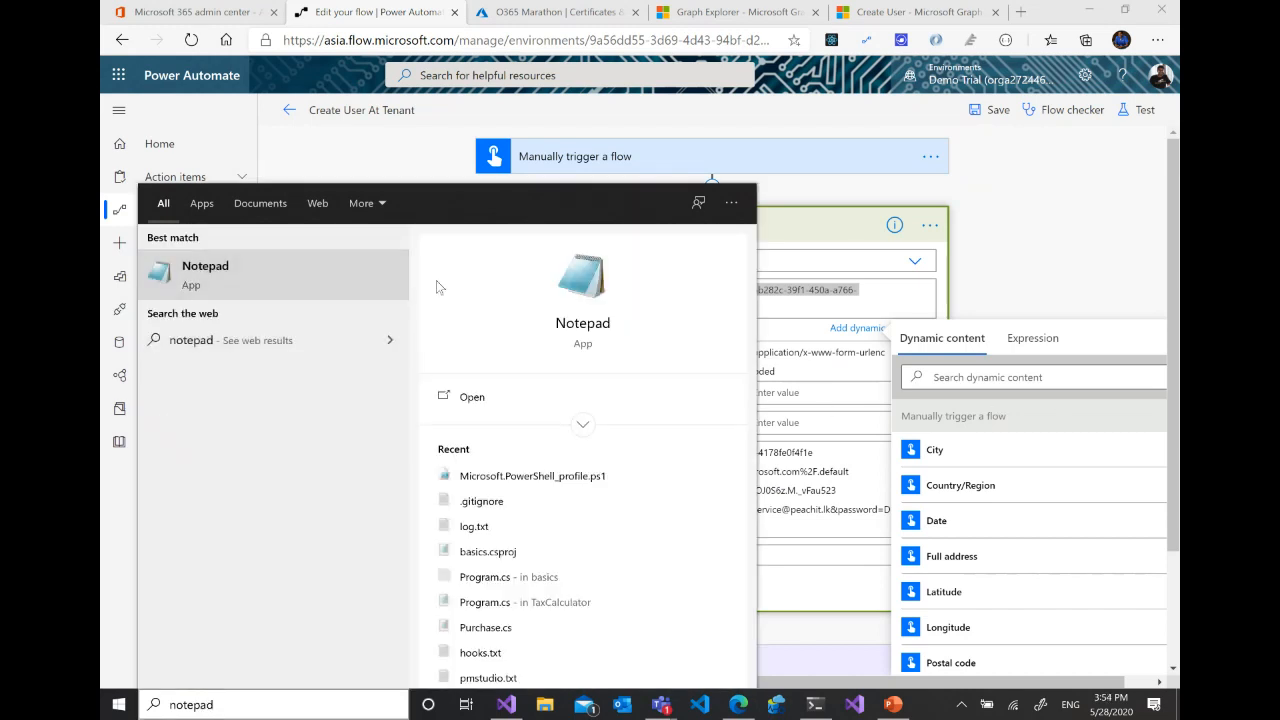
key("Return")
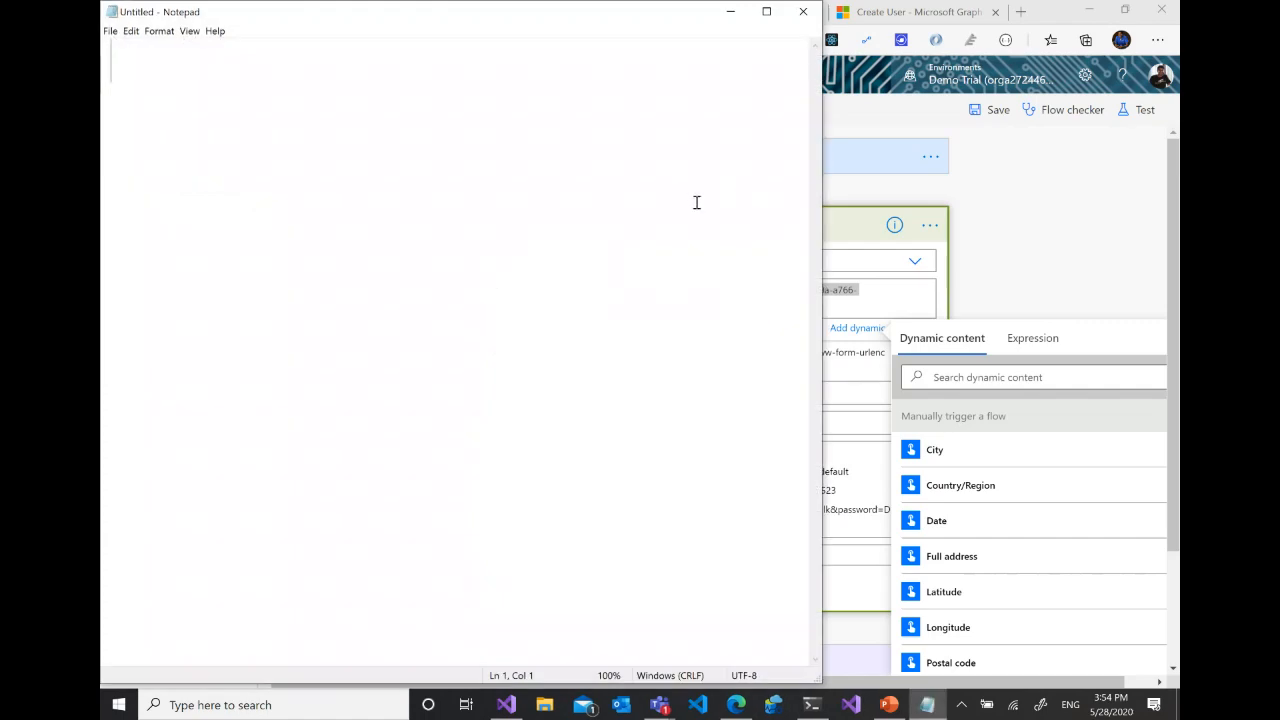
key("ctrl+v")
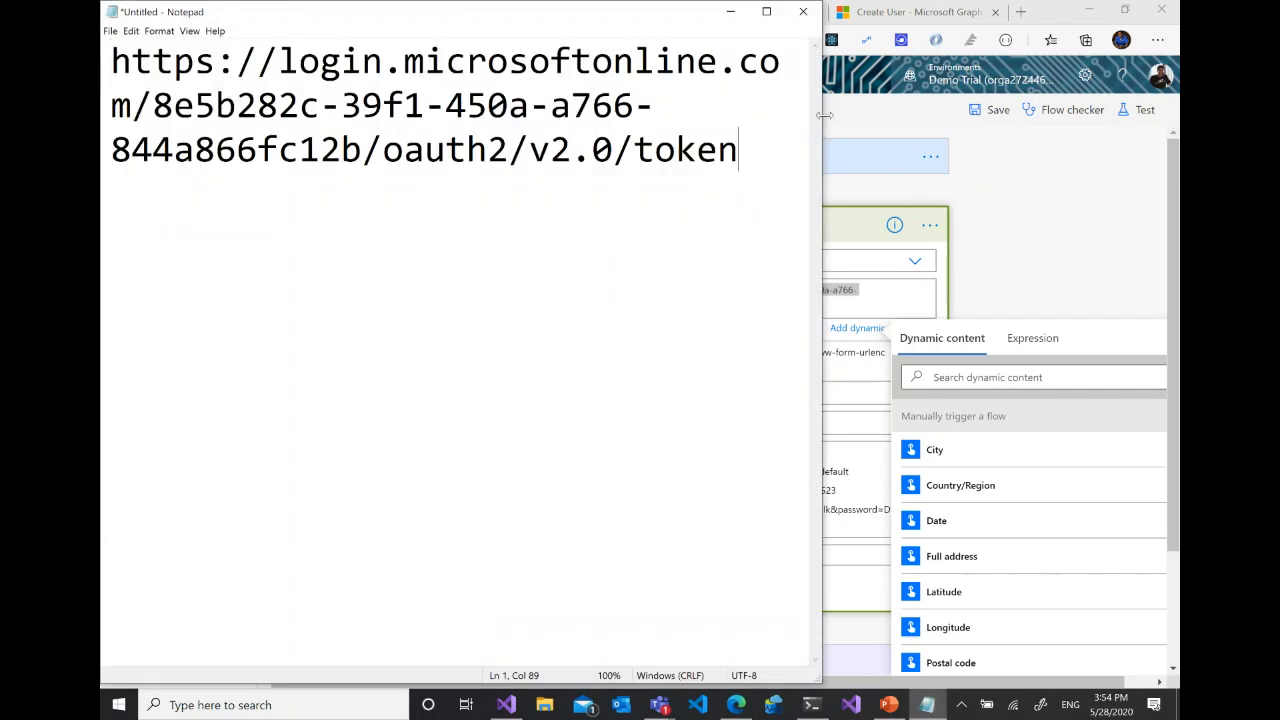
left_click_drag(829, 115, 1148, 125)
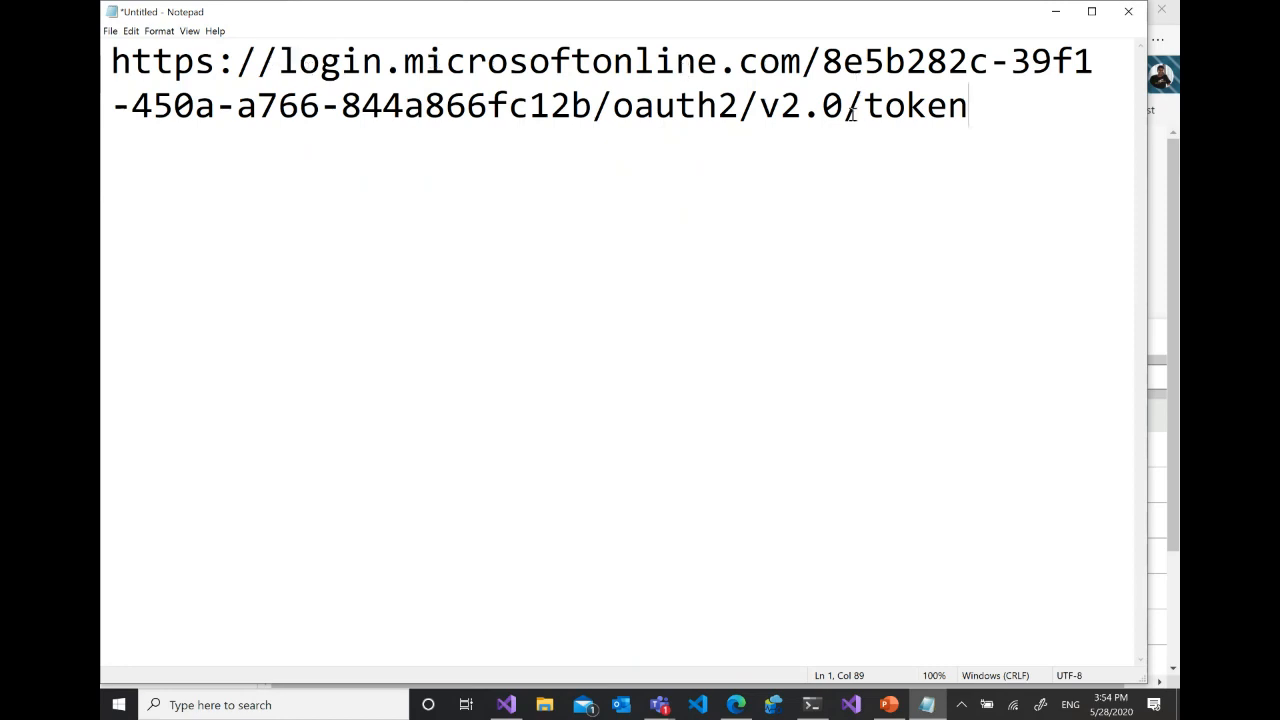
- Switch to the O365 Marathon app registration in the Azure Active Directory admin center and view its Endpoints list from the Overview page
left_click(740, 706)
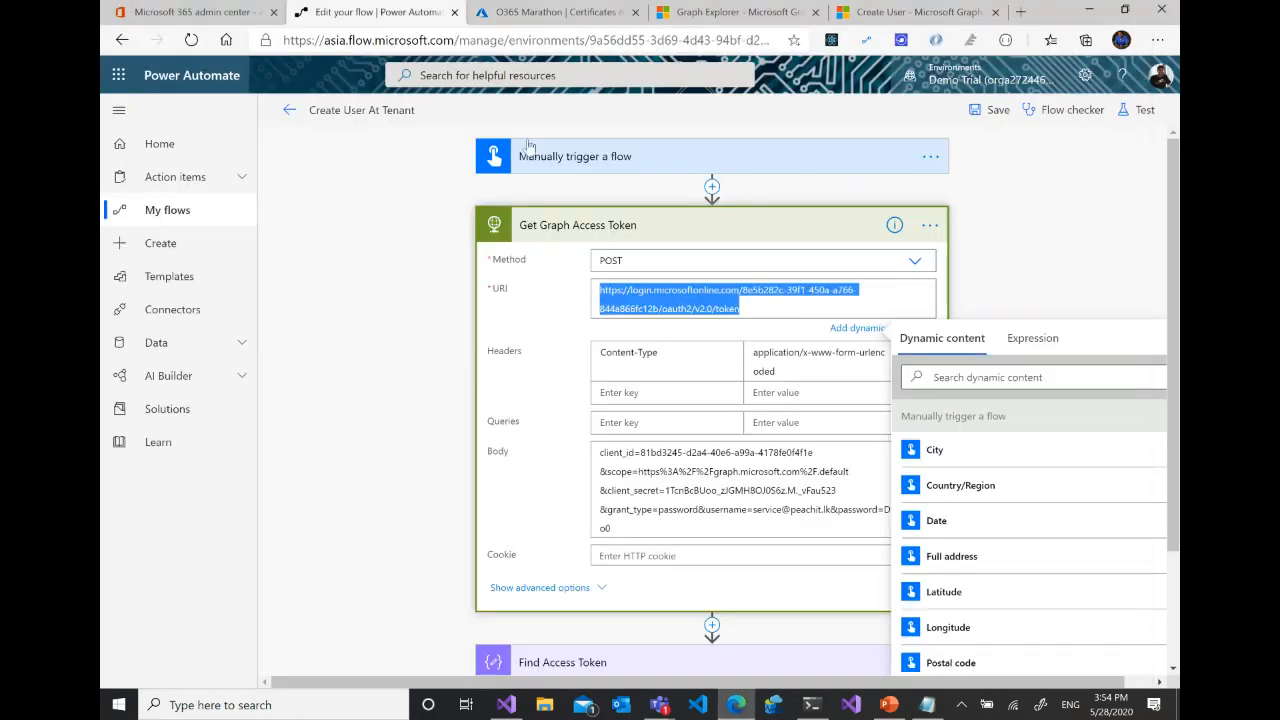
left_click(545, 11)
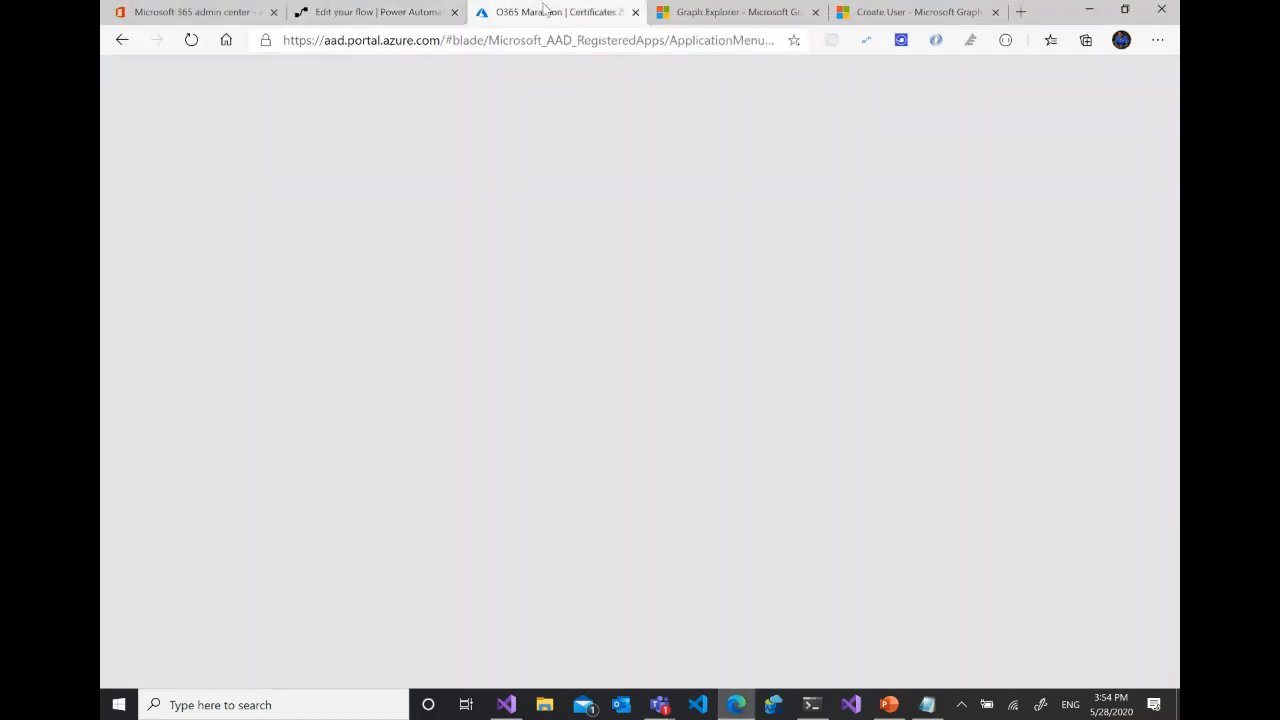
left_click(745, 13)
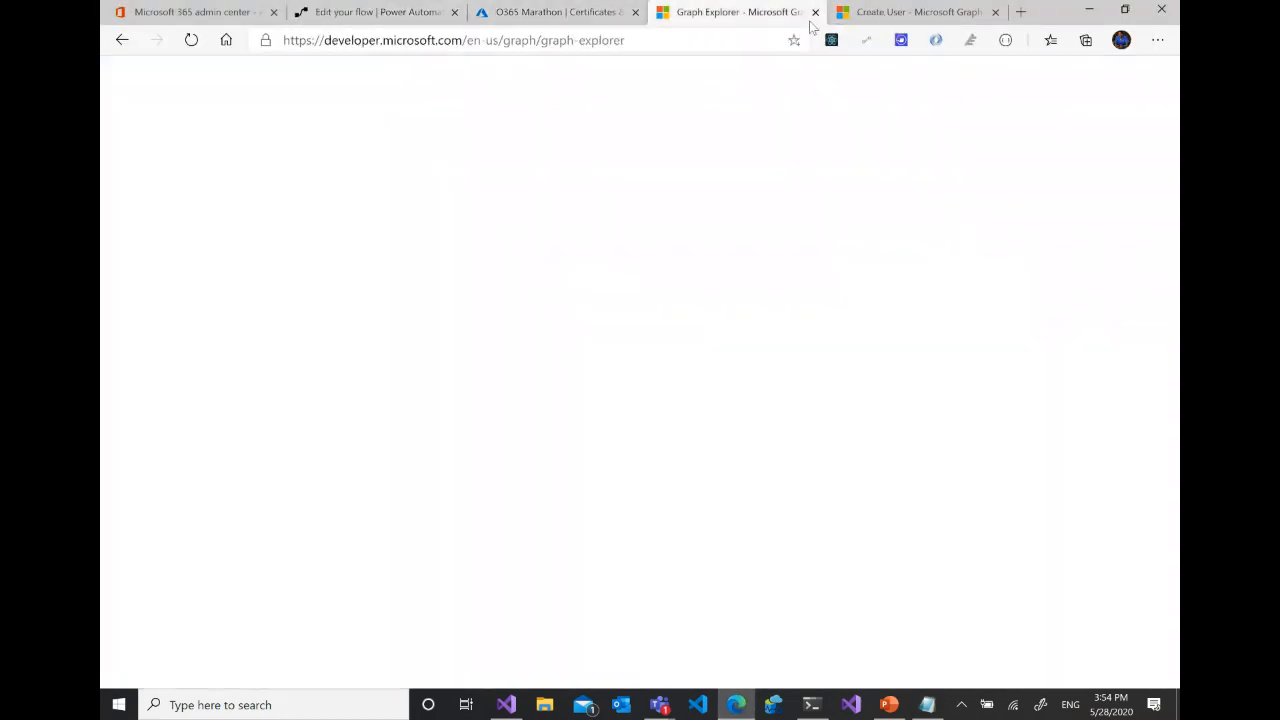
left_click(576, 14)
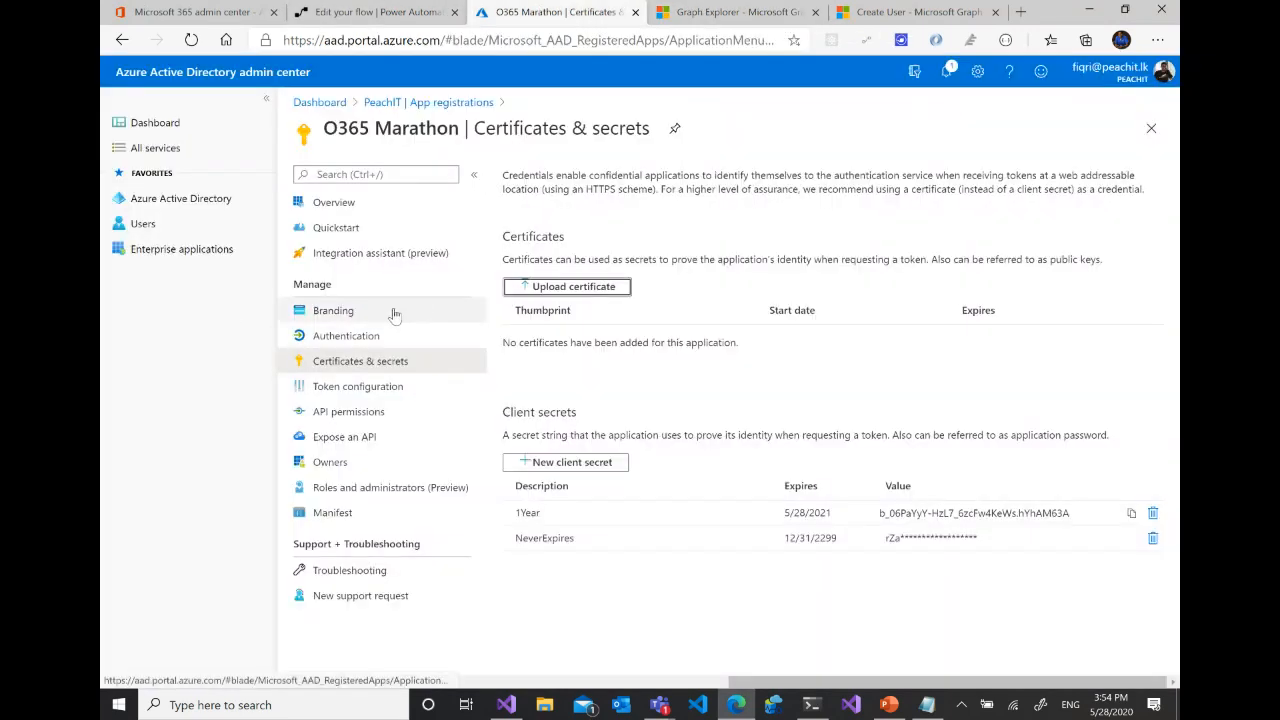
left_click(333, 205)
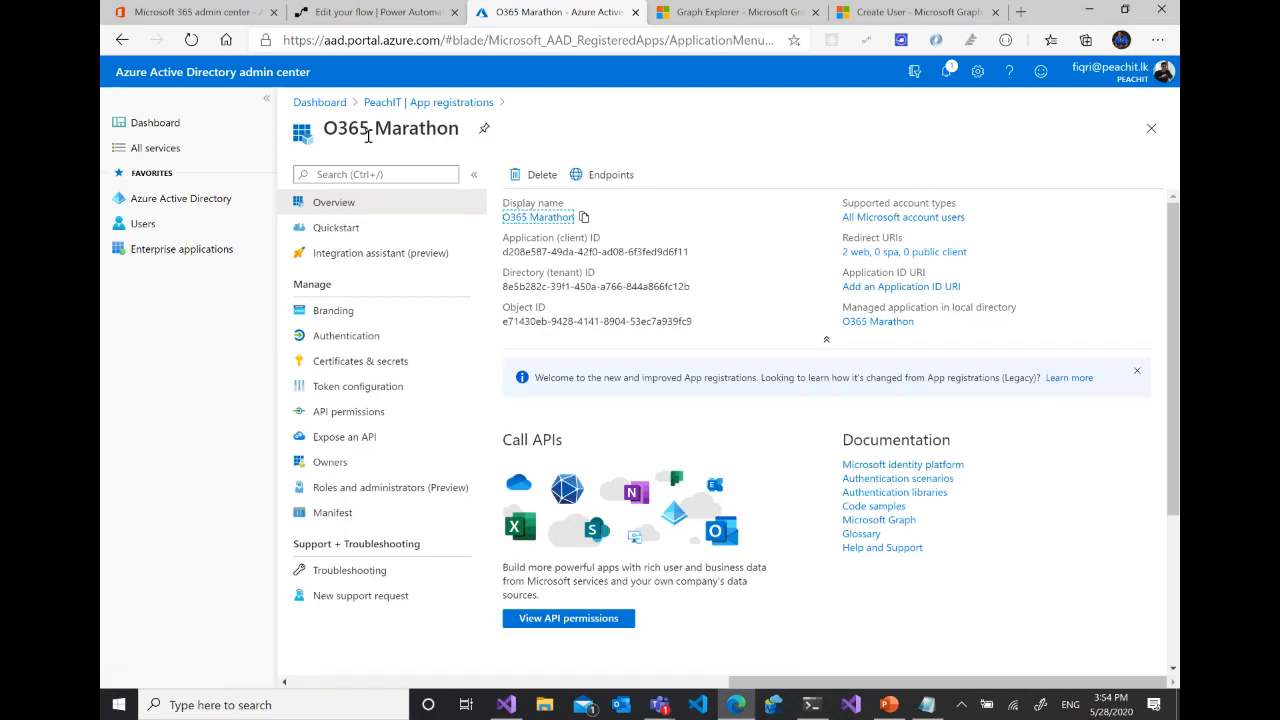
left_click(620, 176)
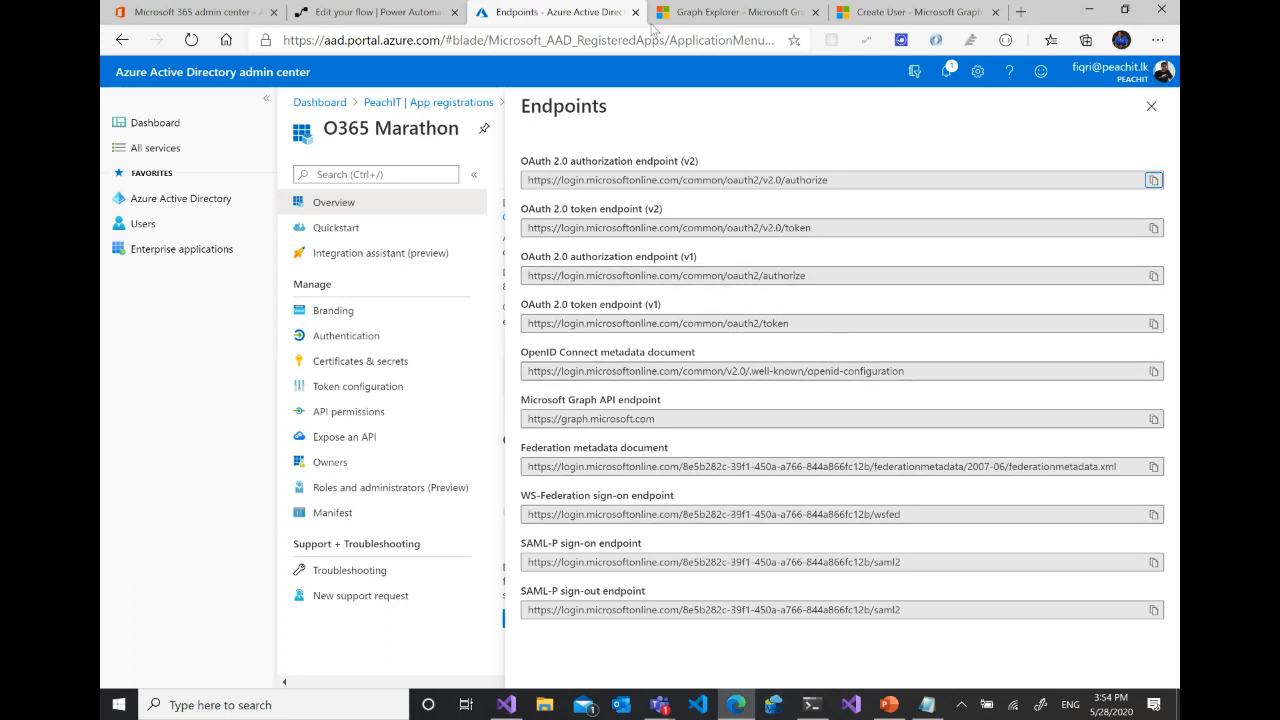
left_click(379, 11)
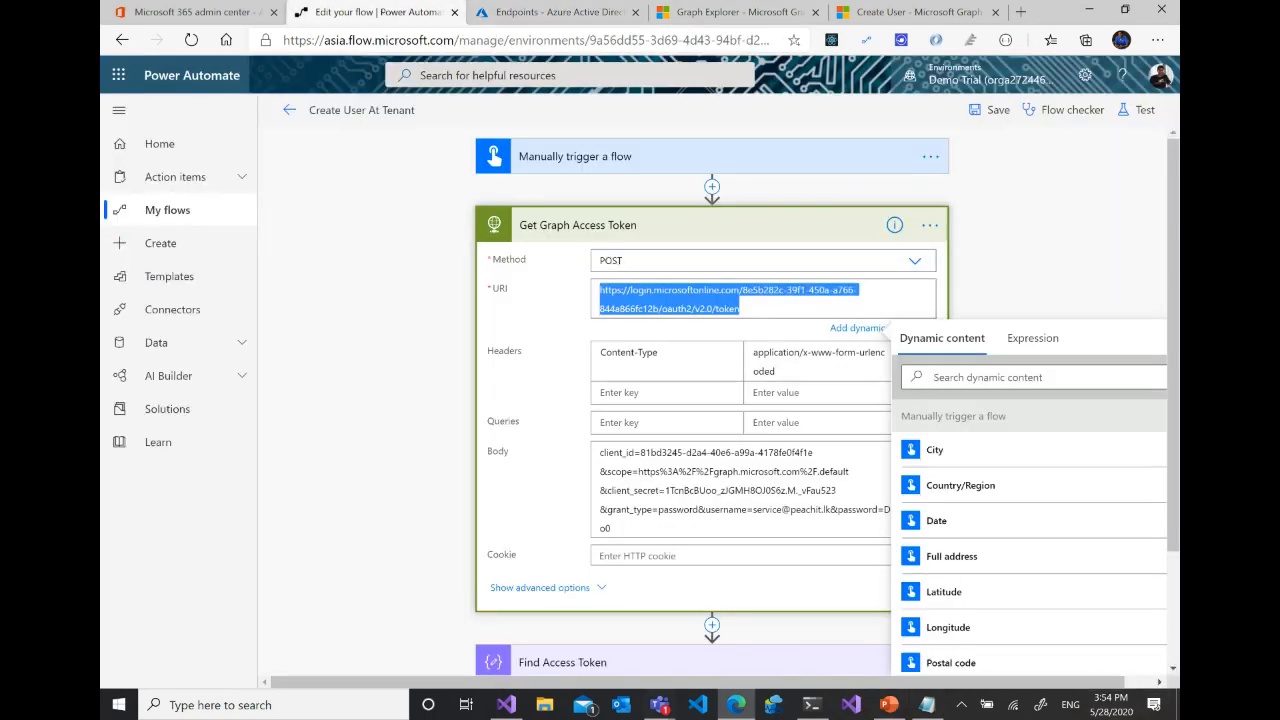
left_click(927, 704)
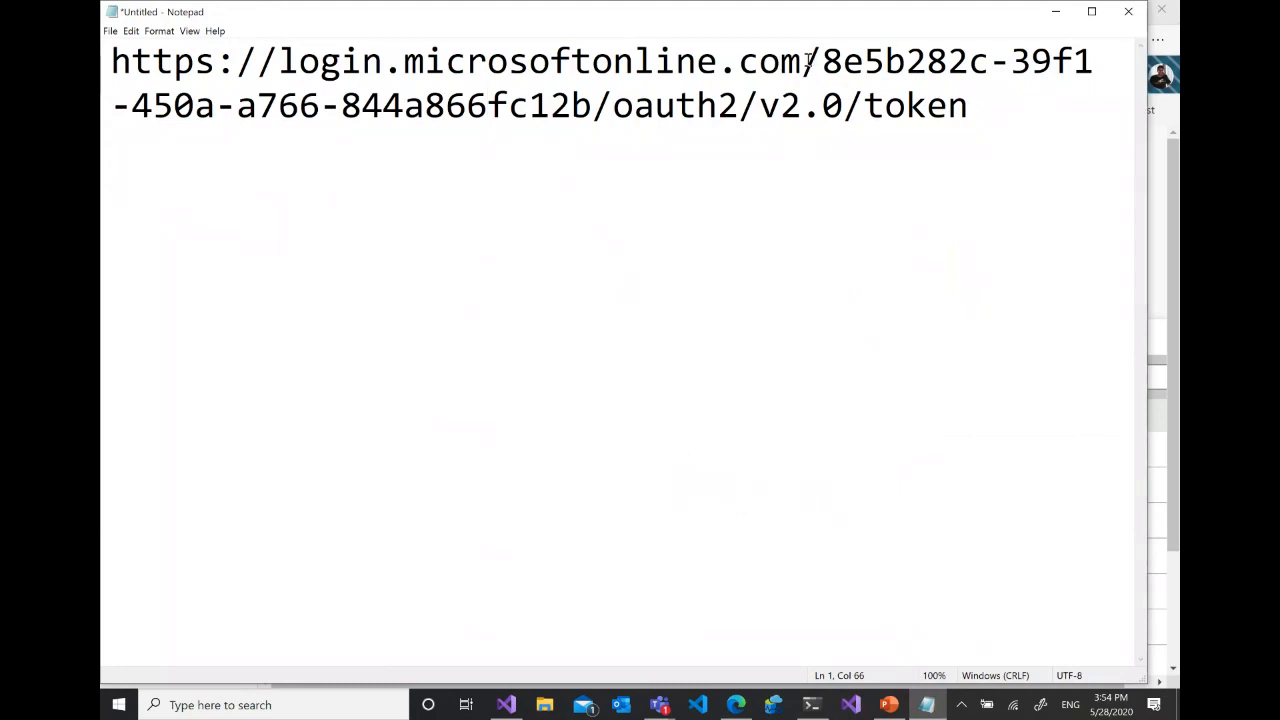
left_click_drag(803, 62, 101, 70)
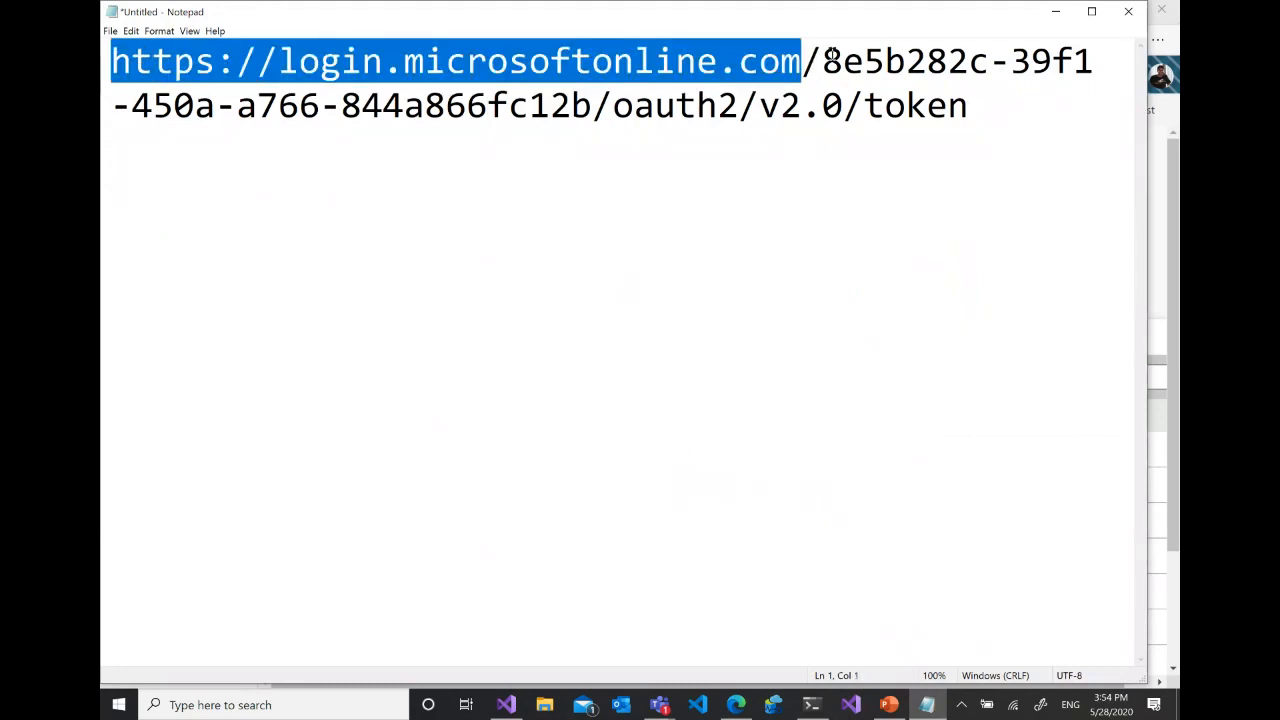
left_click_drag(831, 54, 965, 115)
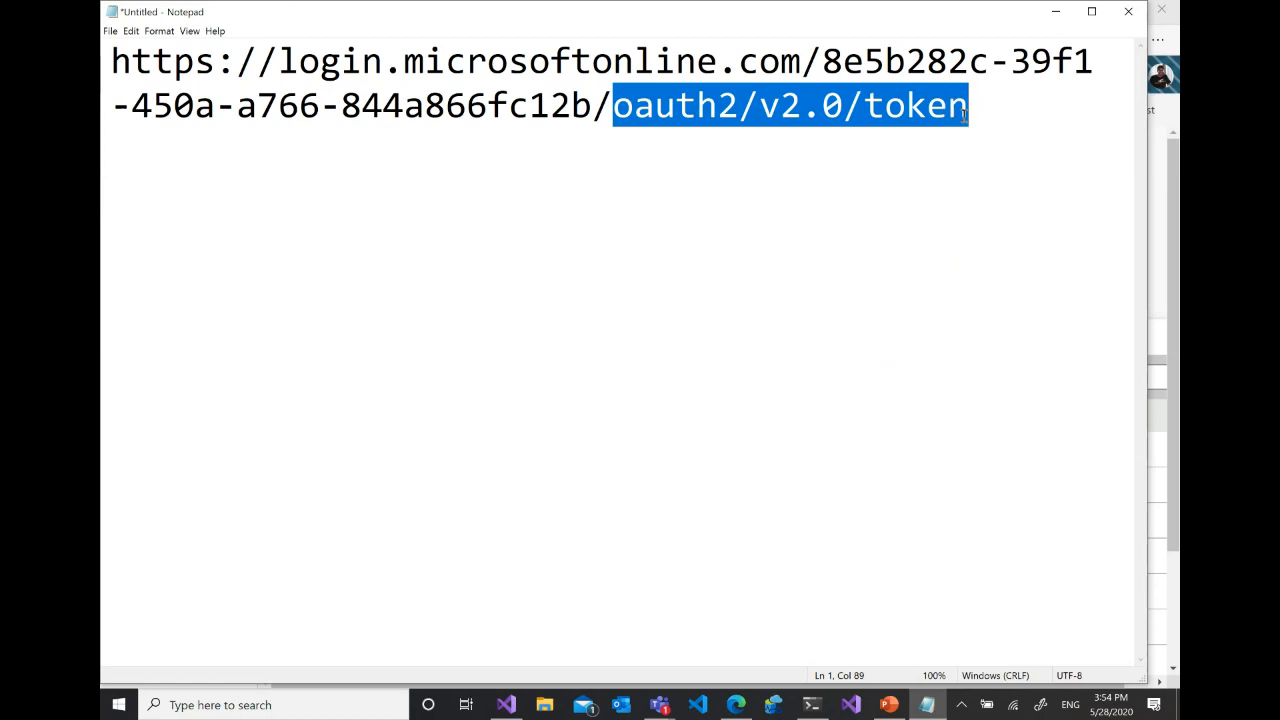
left_click(1058, 13)
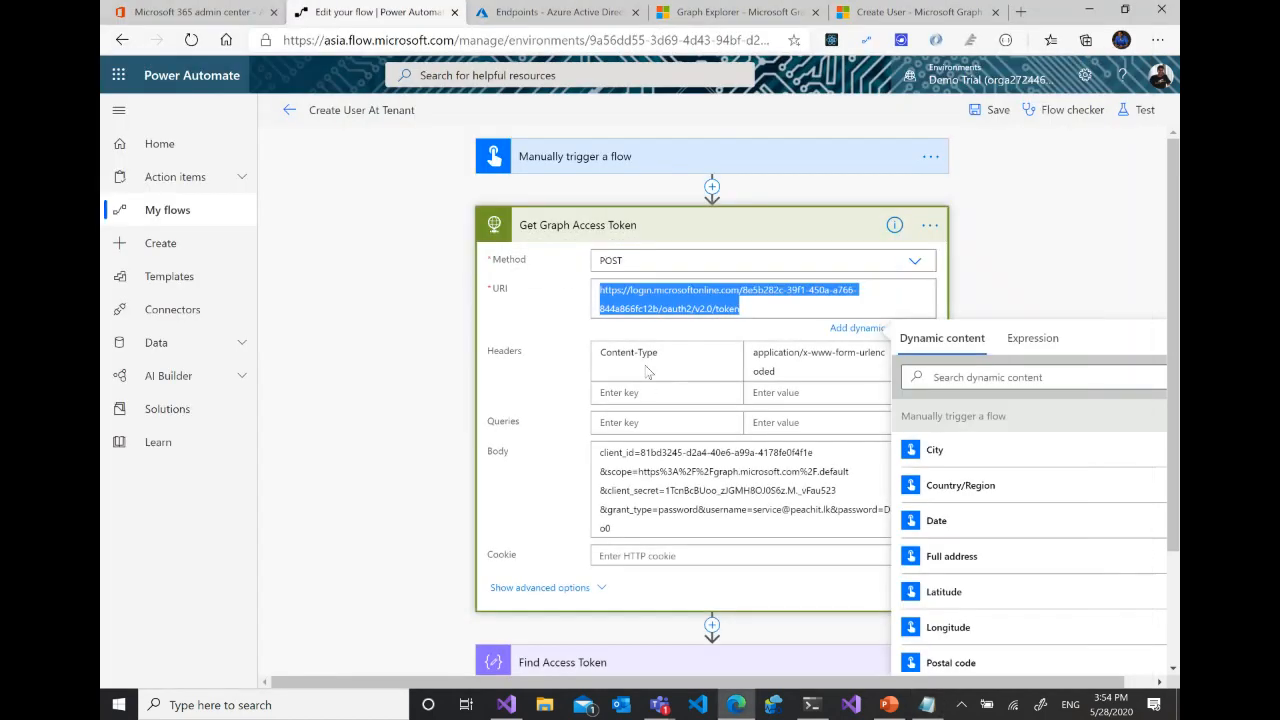
- Highlight the Content-Type header value application/x-www-form-urlencoded in Get Graph Access Token and examine the username and password parameters in its Body
left_click(842, 360)
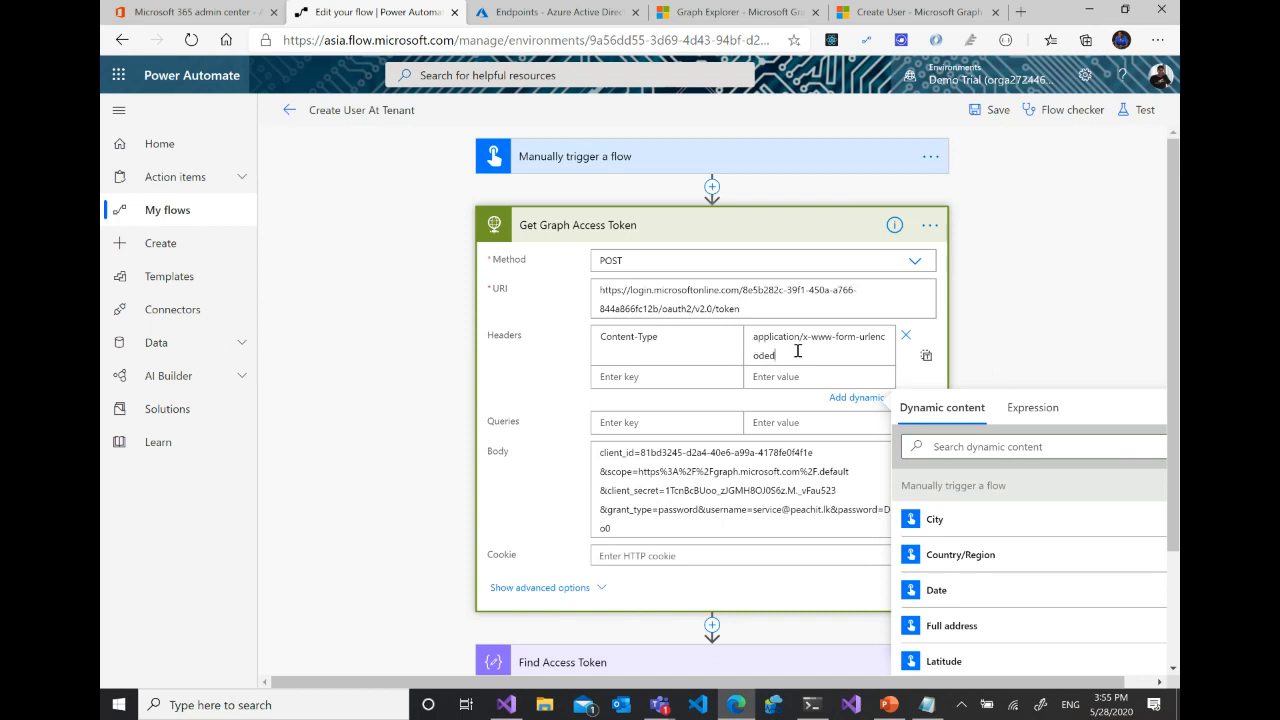
left_click_drag(777, 355, 760, 337)
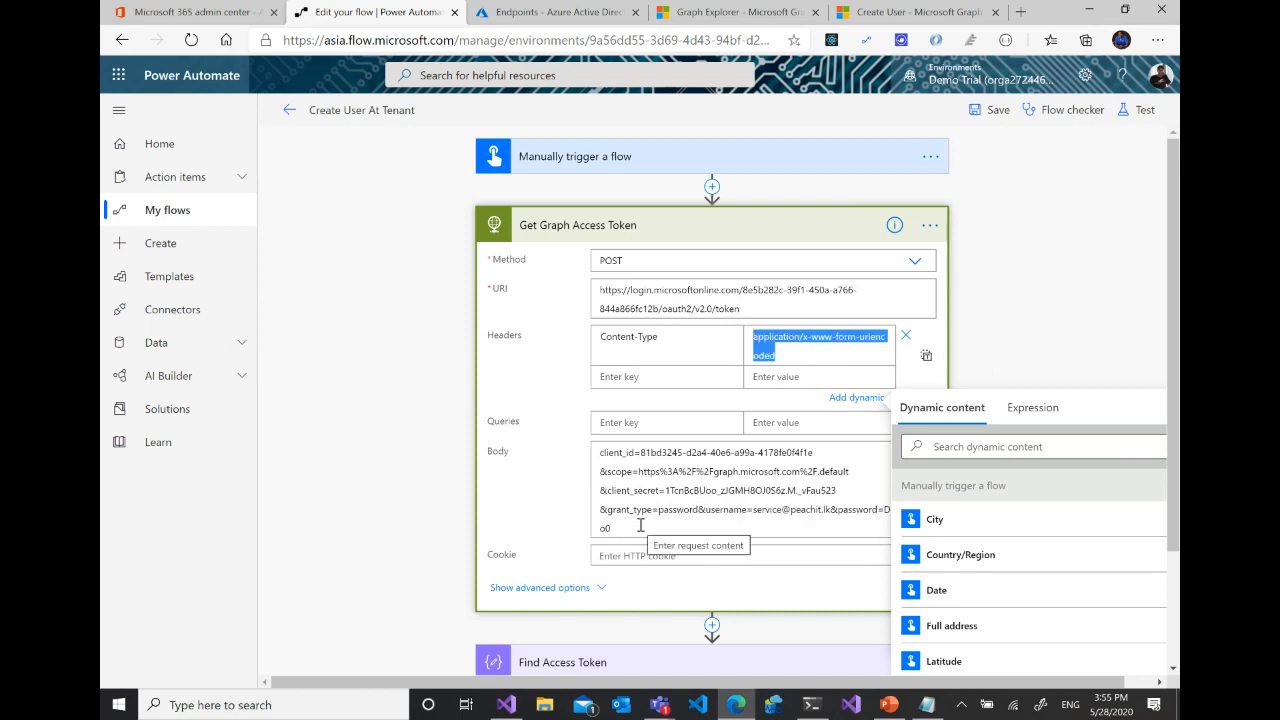
left_click(736, 510)
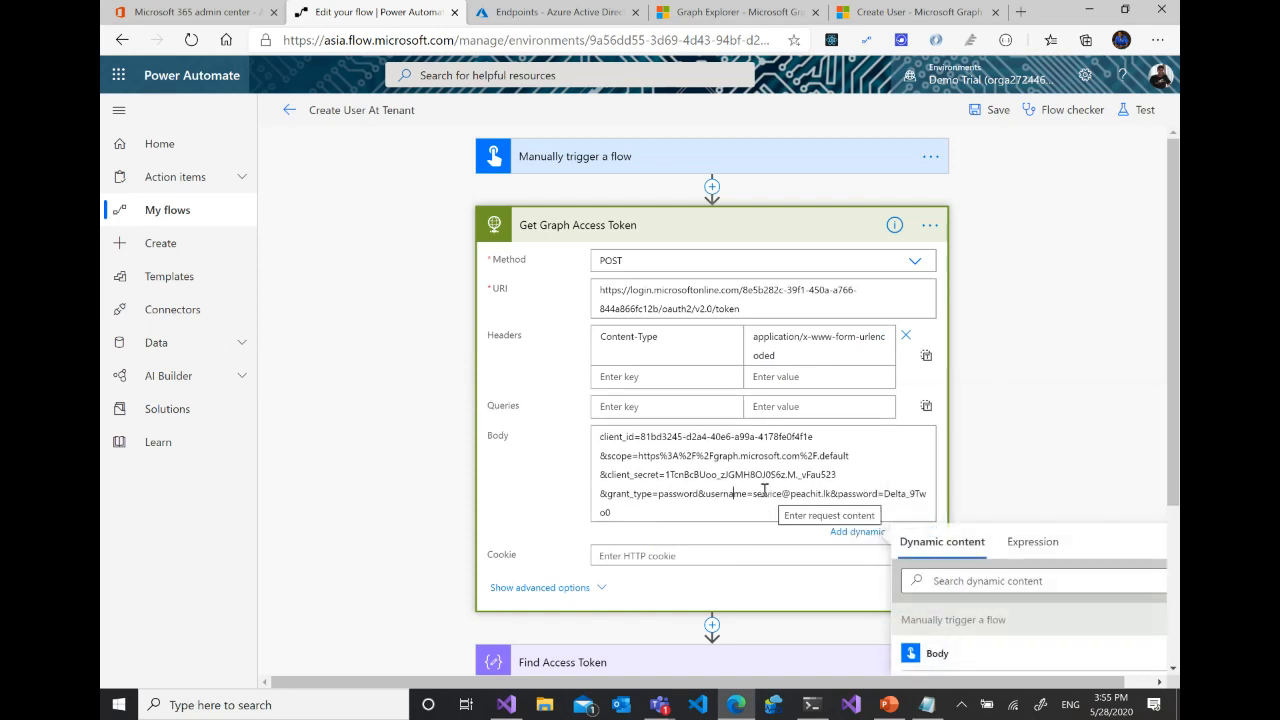
left_click_drag(884, 495, 858, 495)
left_click(852, 495)
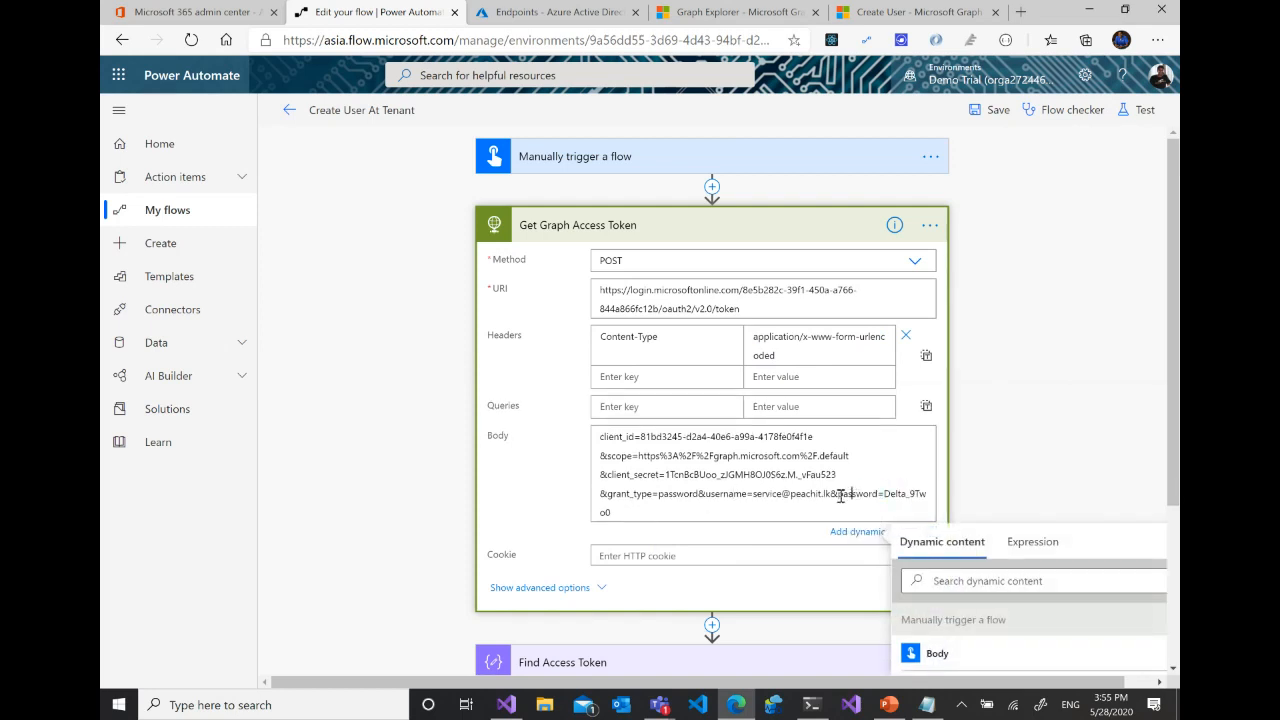
- Copy the entire Body of the Get Graph Access Token action and switch to the Notepad document holding the URI
left_click_drag(625, 512, 594, 438)
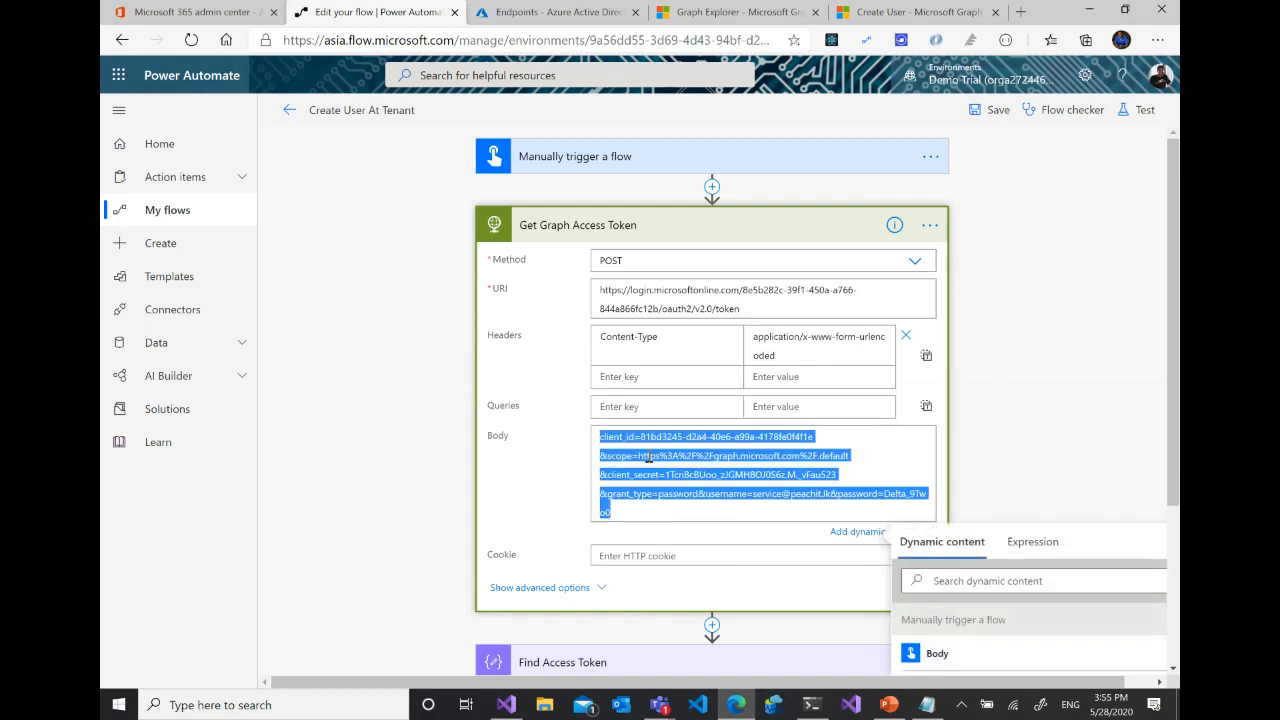
right_click(648, 456)
left_click(686, 158)
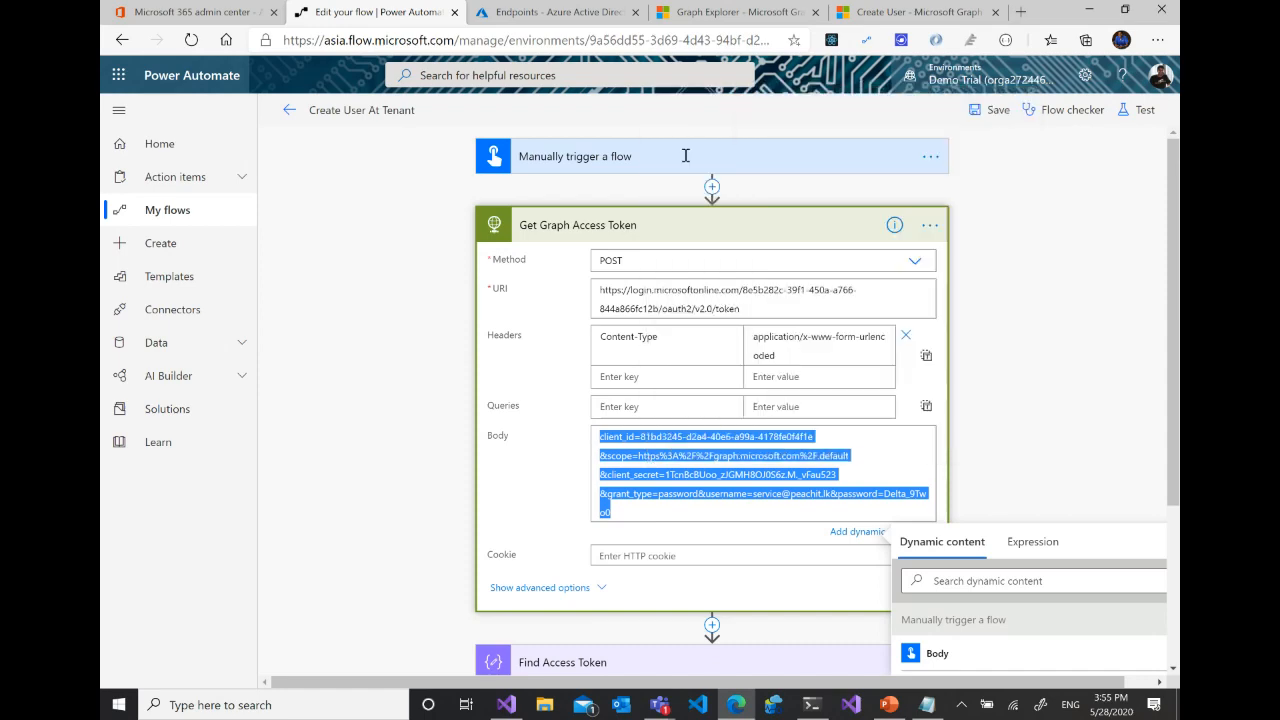
left_click(929, 705)
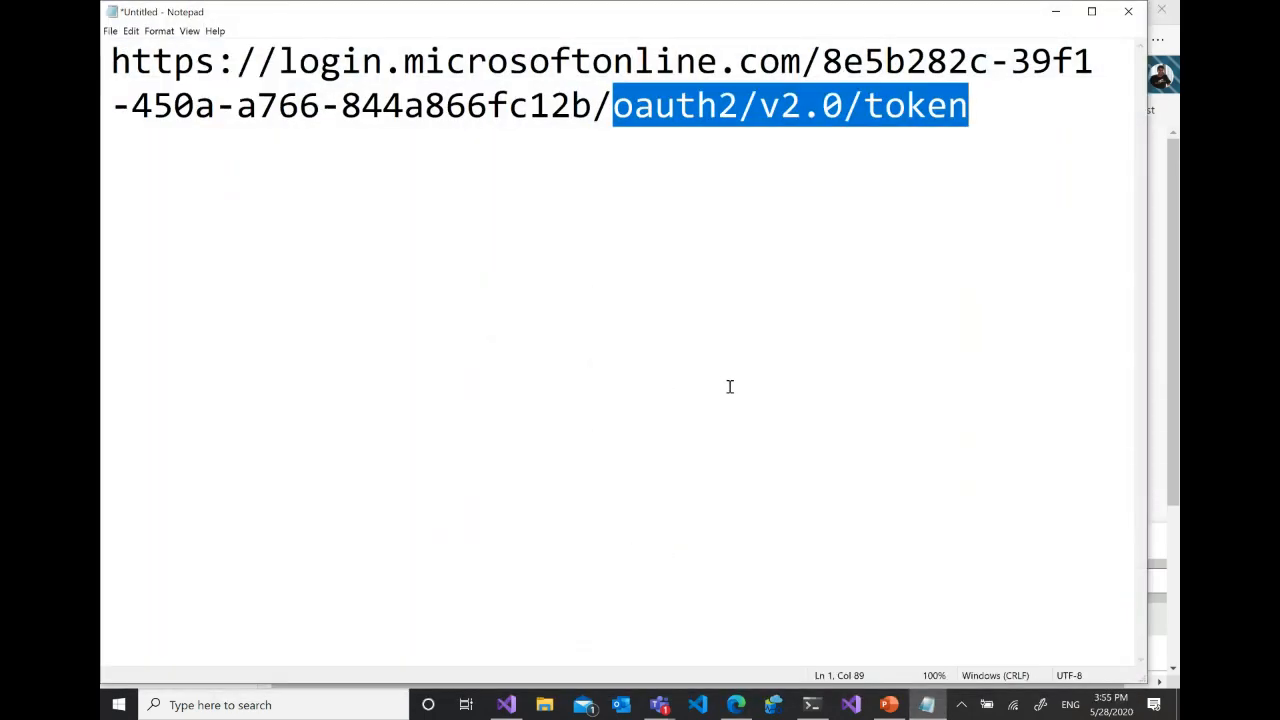
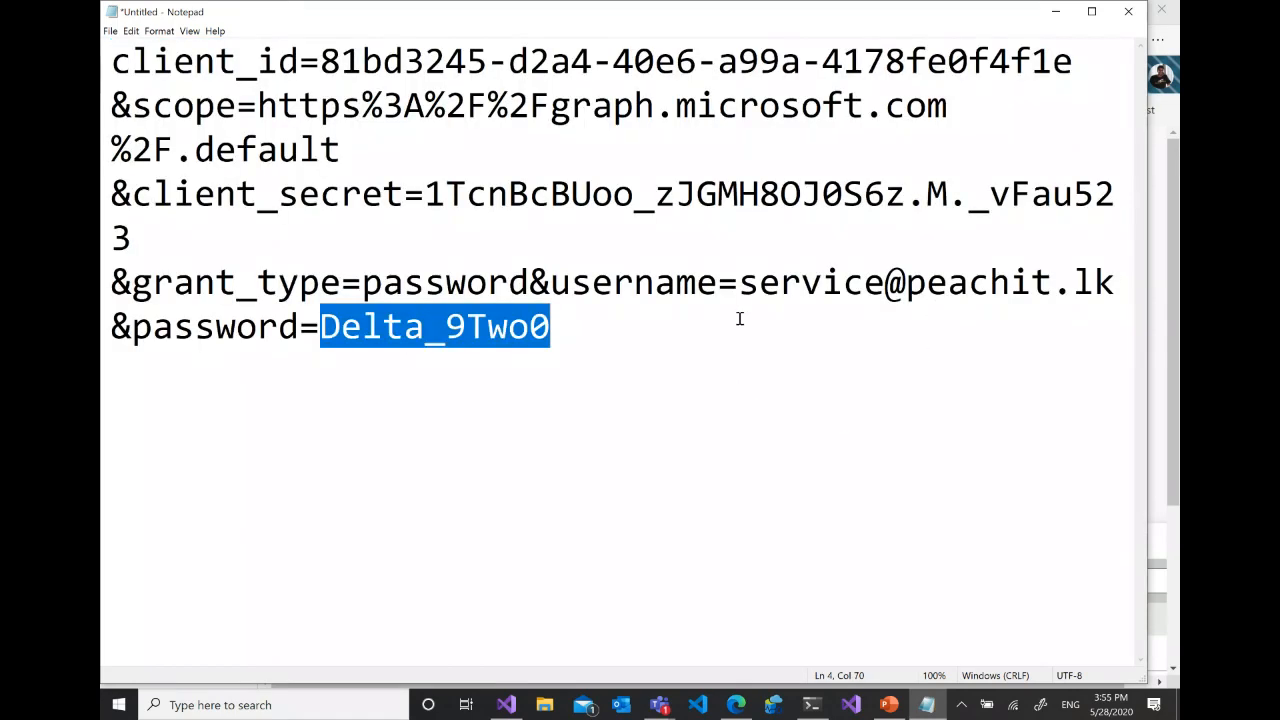
- Highlight the client_id and scope values in the copied token request body
left_click(685, 330)
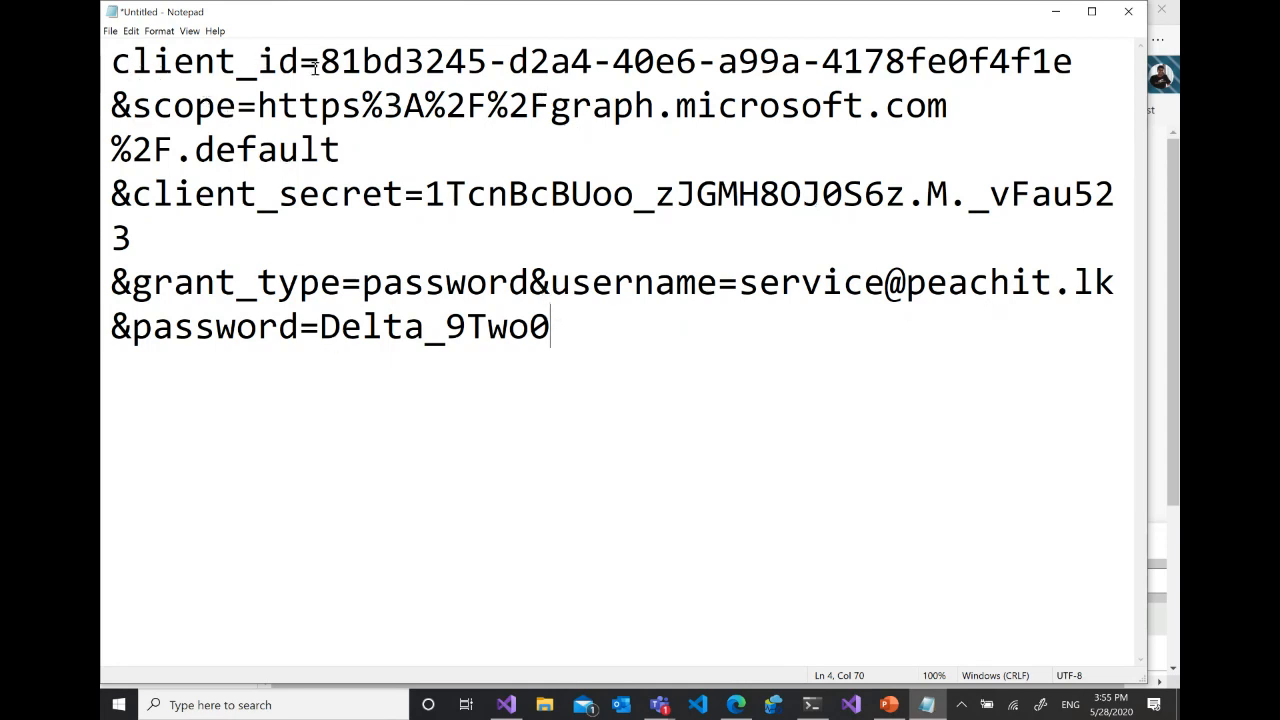
left_click_drag(320, 62, 990, 60)
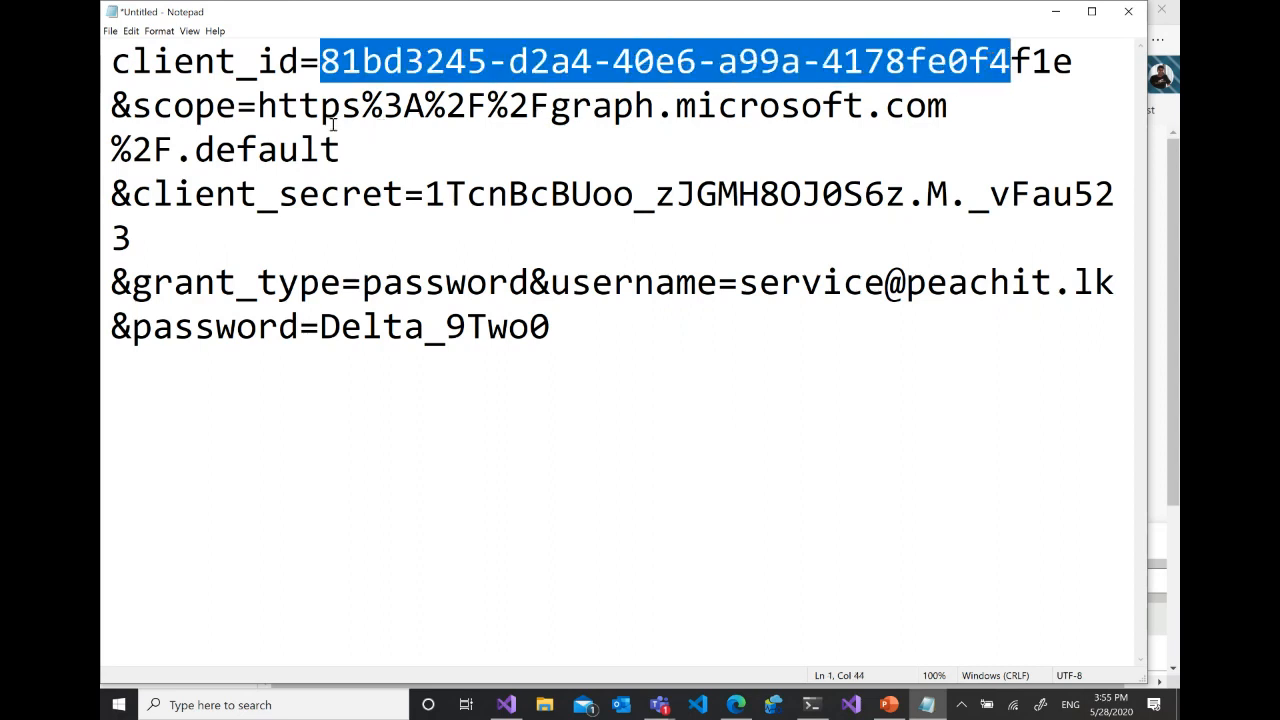
left_click(240, 118)
left_click_drag(258, 108, 595, 115)
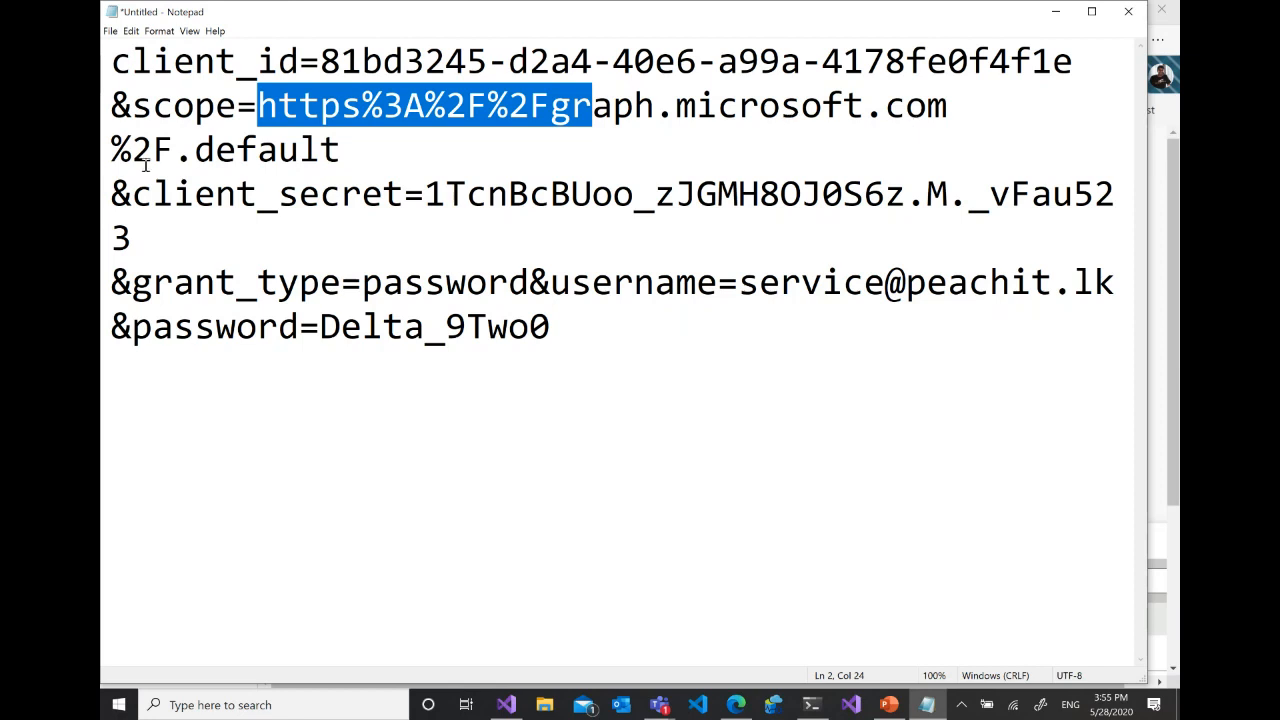
left_click_drag(345, 150, 262, 105)
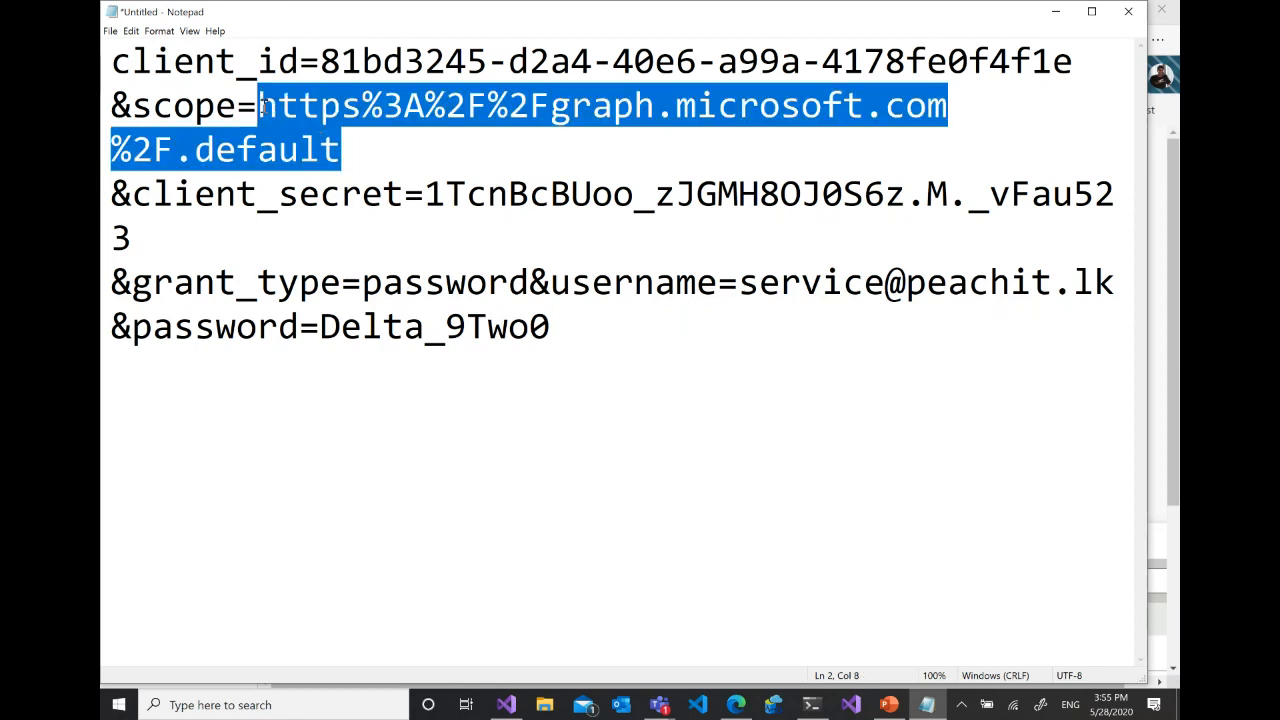
- Highlight the client_secret value, move to the password parameter, and minimize the Notepad window without closing the document
left_click(204, 197)
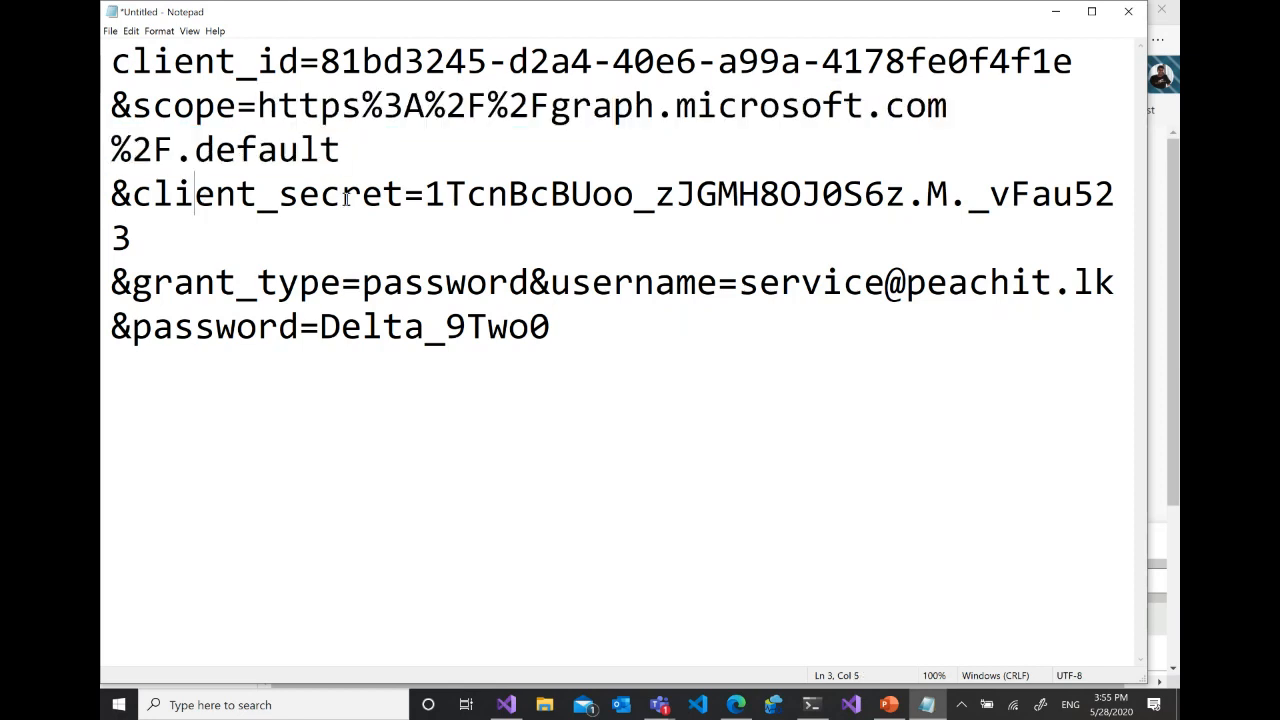
left_click(349, 195)
left_click_drag(444, 195, 209, 229)
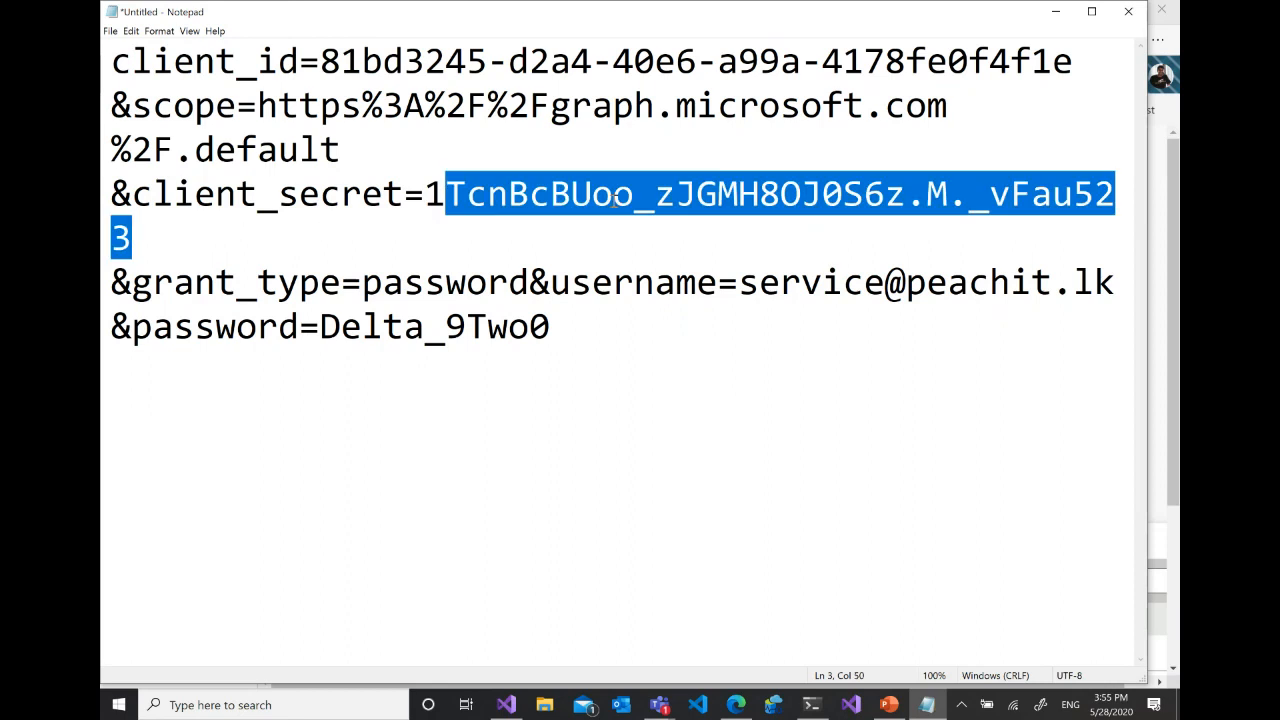
left_click(665, 195)
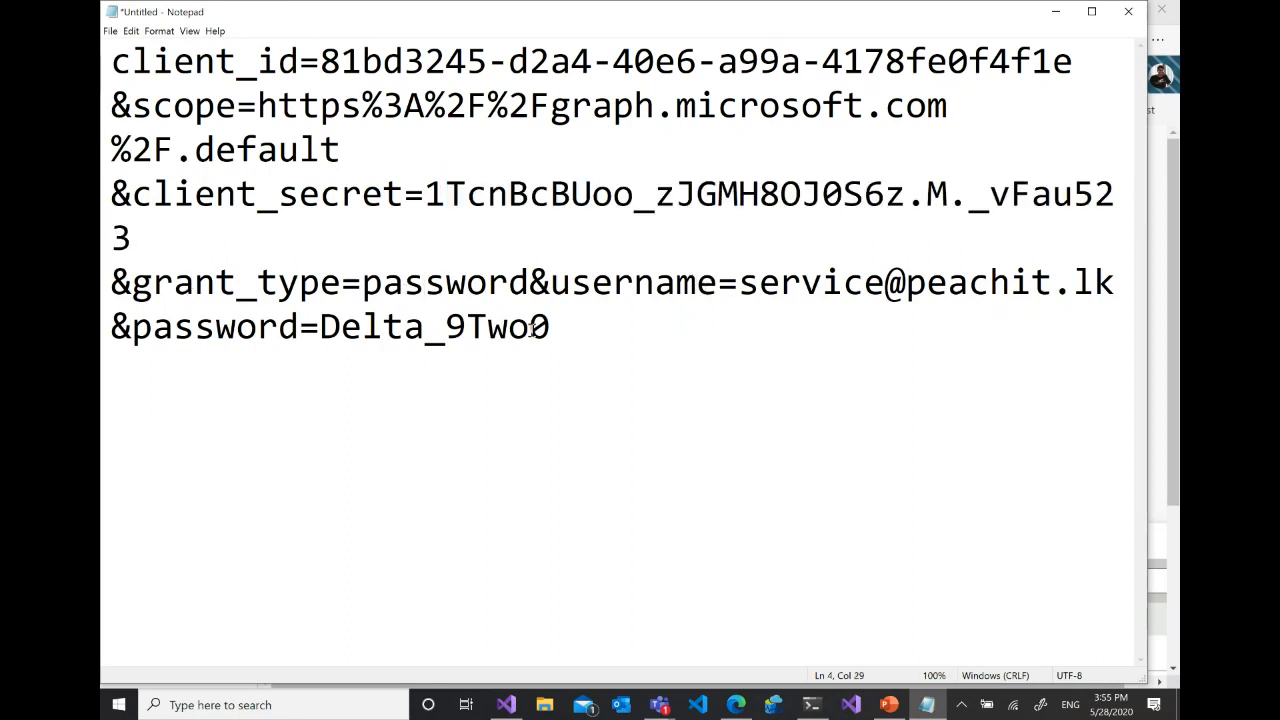
left_click(487, 328)
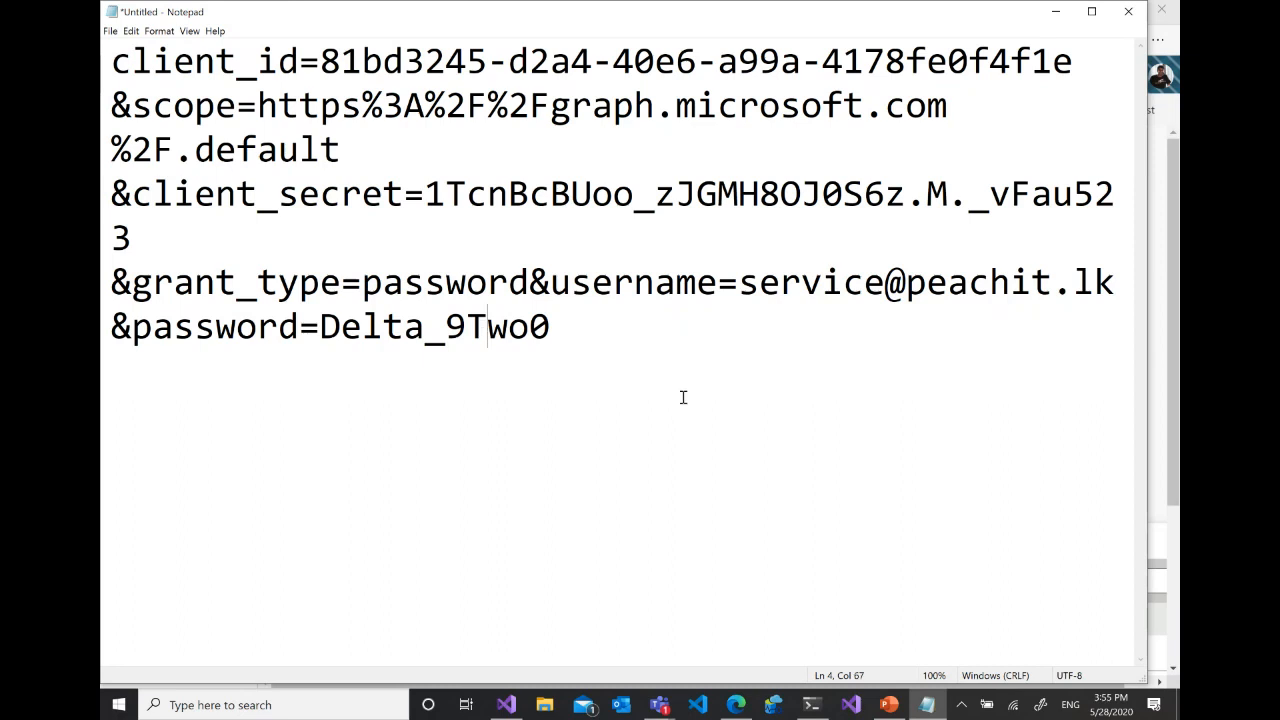
left_click(1128, 11)
left_click(758, 356)
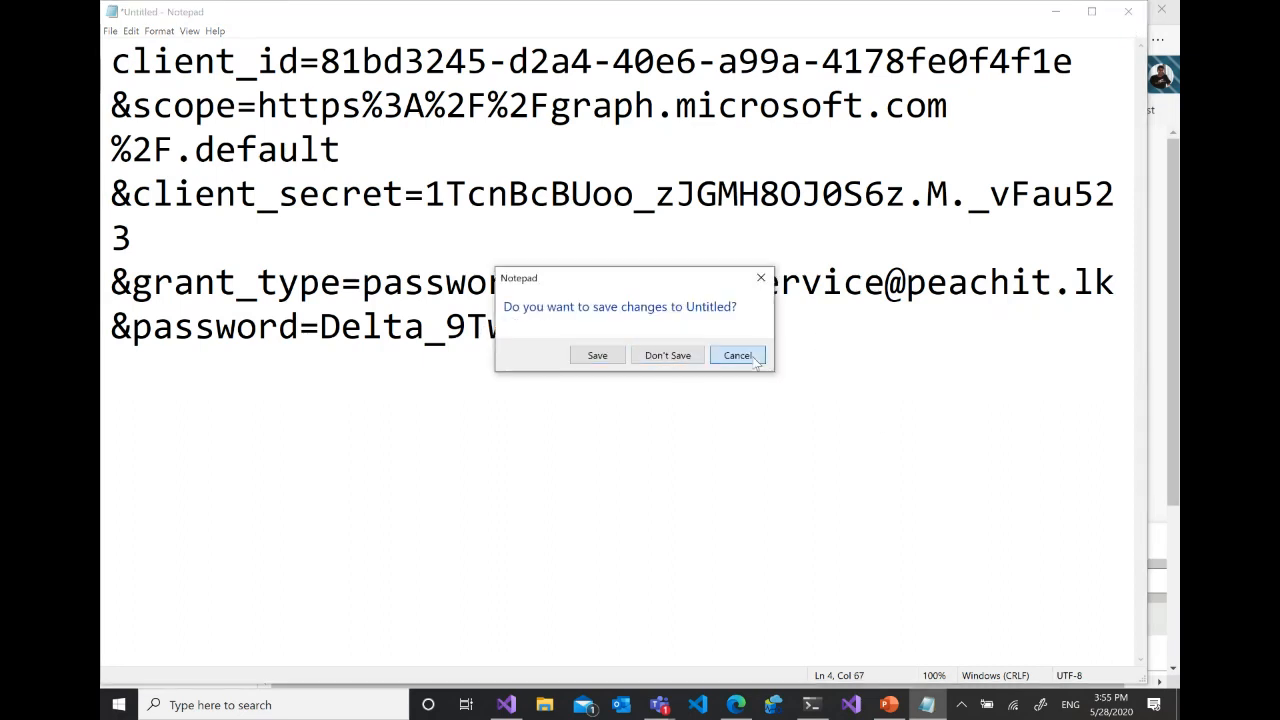
left_click(1055, 14)
- Switch to the Create User documentation page in the browser and filter the documentation titles for "acces tok"
scroll(1070, 283, "down", 3)
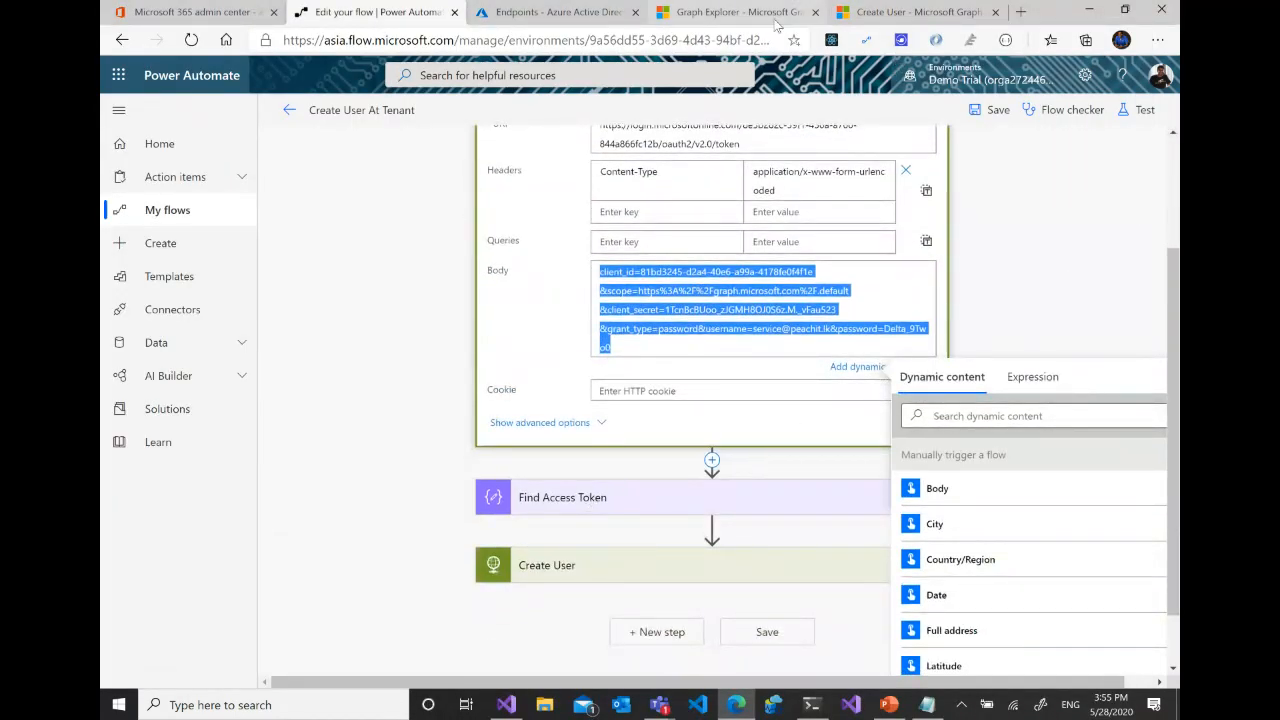
left_click(740, 12)
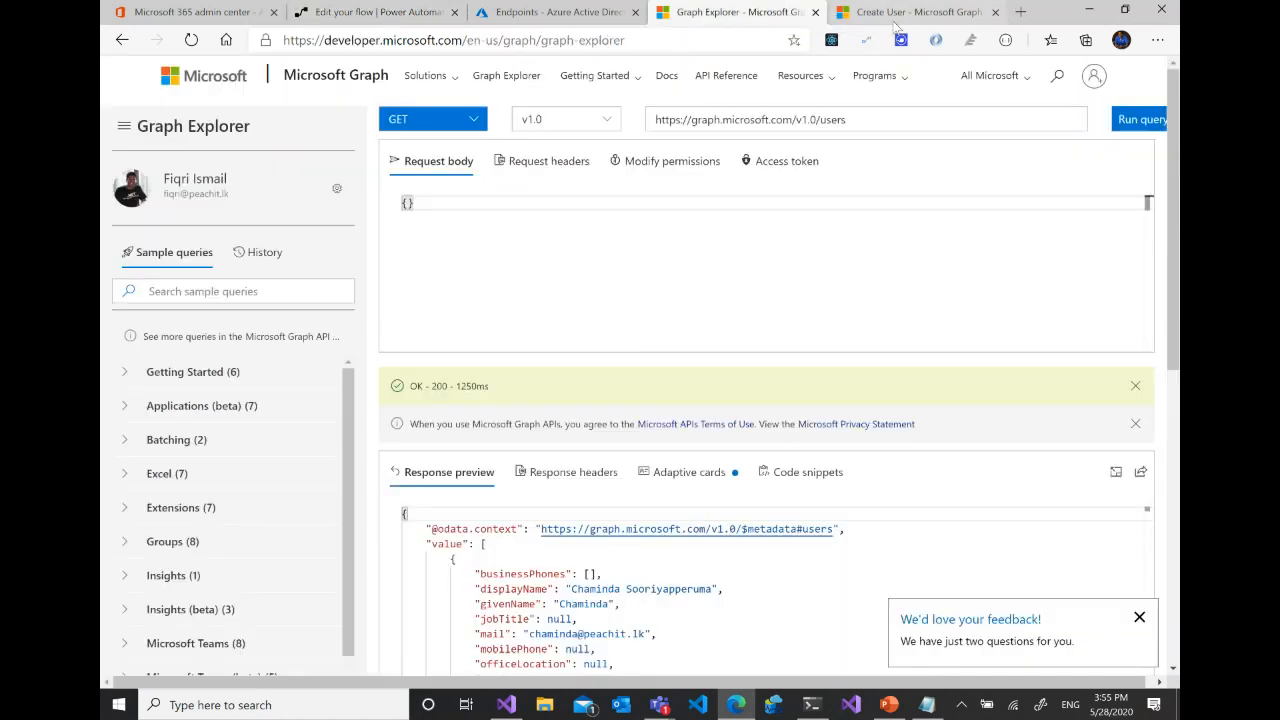
left_click(890, 12)
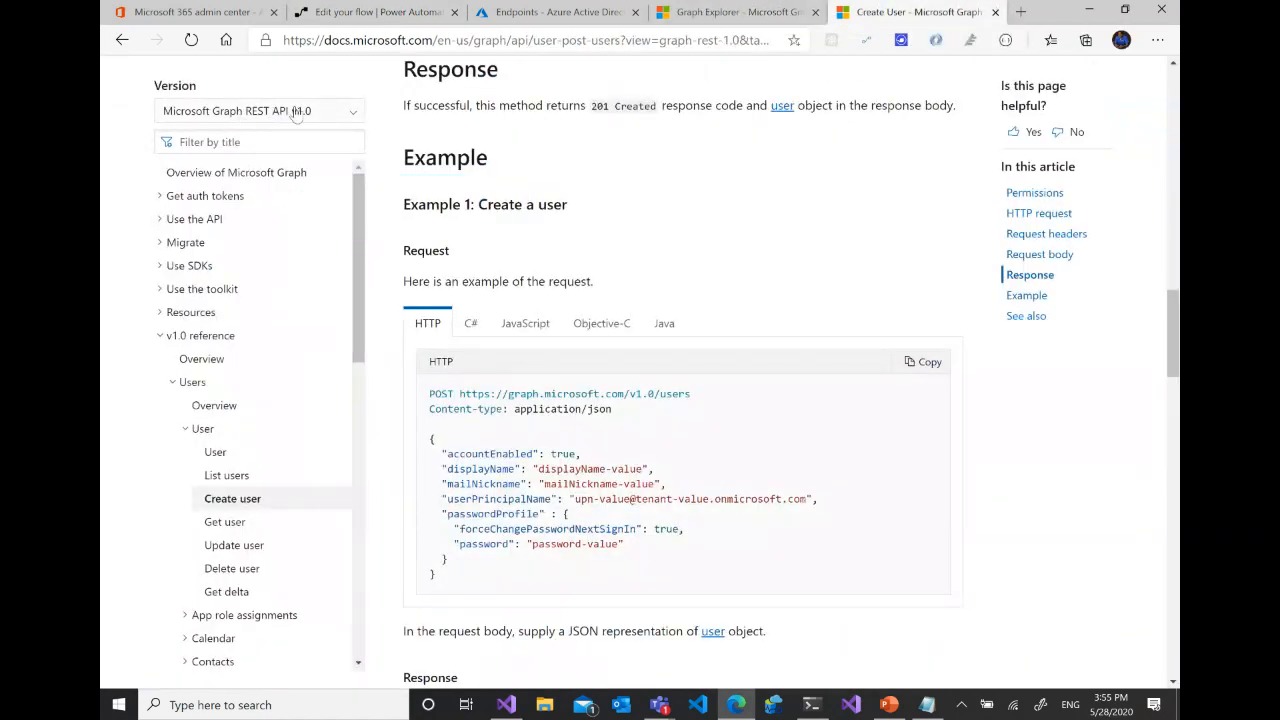
left_click(267, 145)
left_click(267, 145)
type("acc")
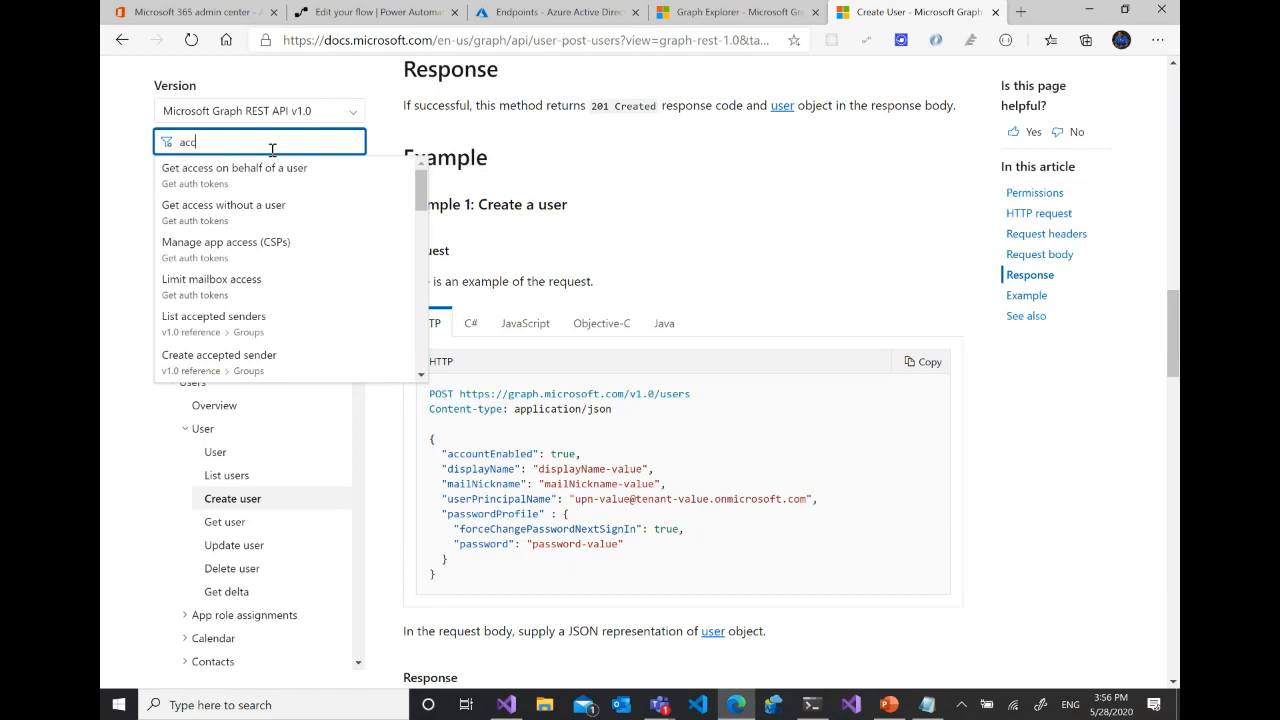
type("es tok")
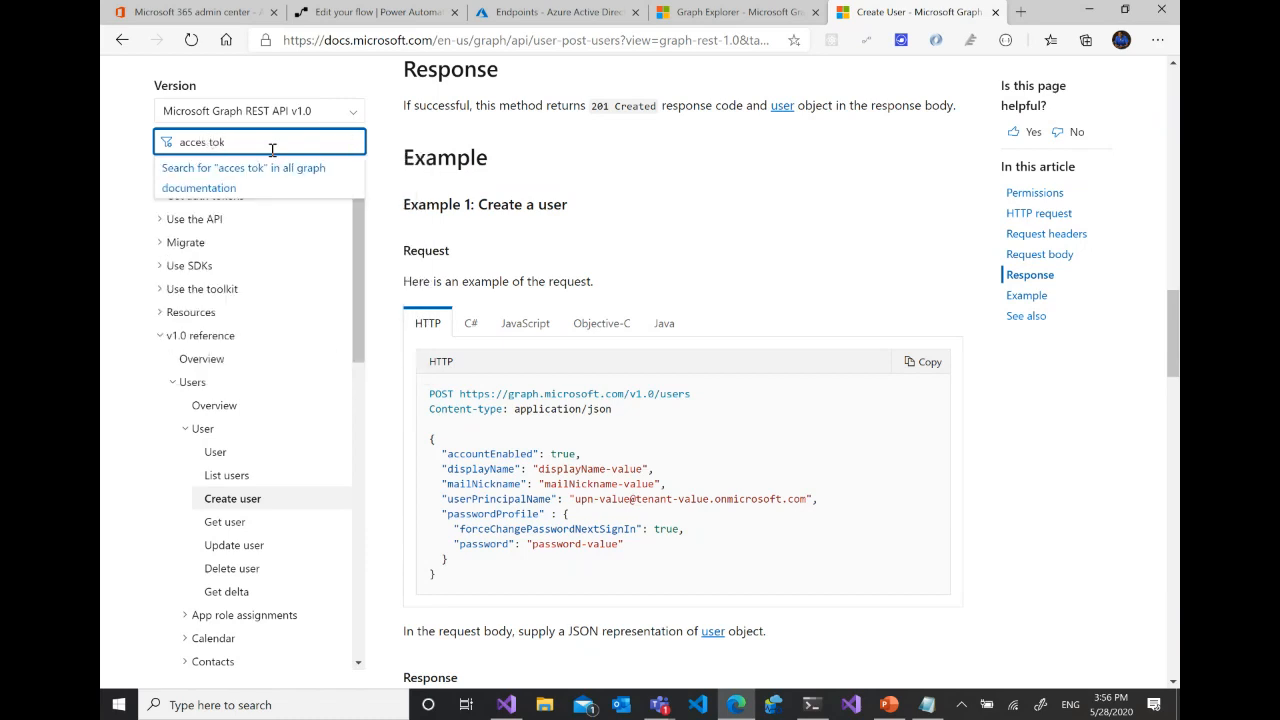
- Filter the documentation titles for "authe" instead and open the article "Choose an authentication provider"
key("BackSpace")
key("ctrl+a")
type("authe")
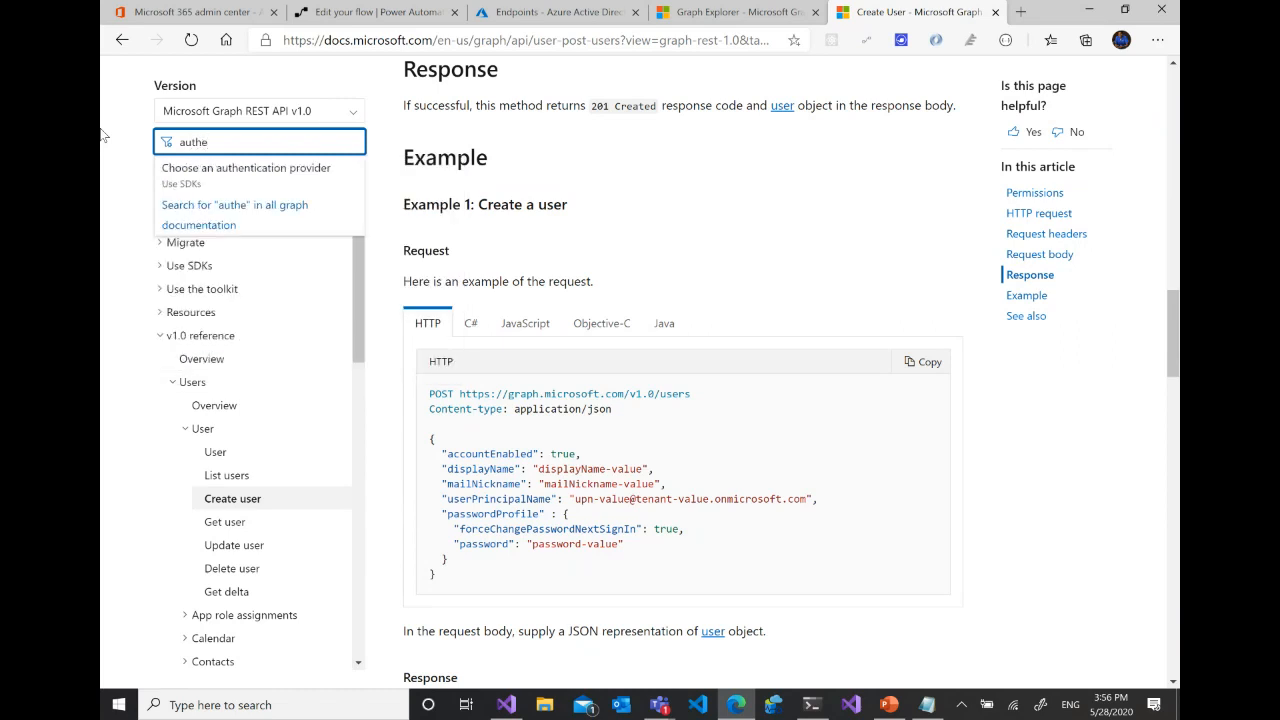
left_click(212, 178)
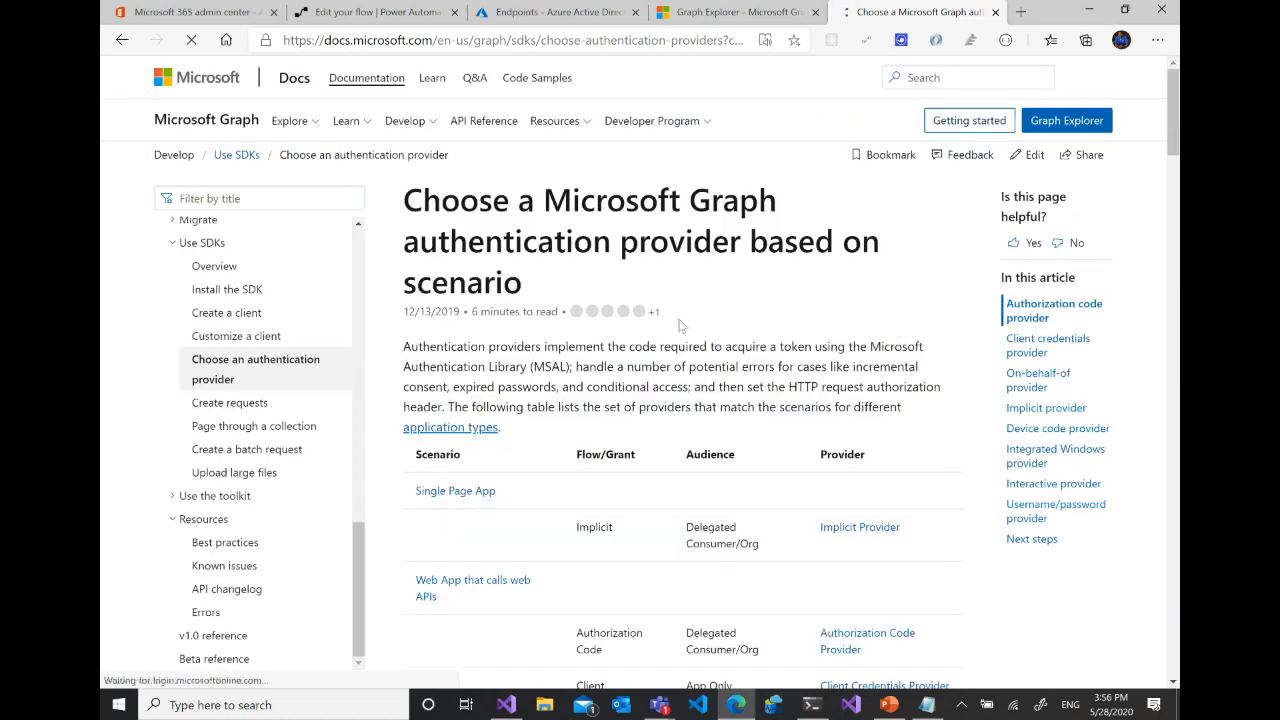
- Open the single-page app article on acquiring a token and highlight the optionalClaims code sample under Request optional claims
scroll(712, 437, "down", 5)
scroll(712, 437, "up", 5)
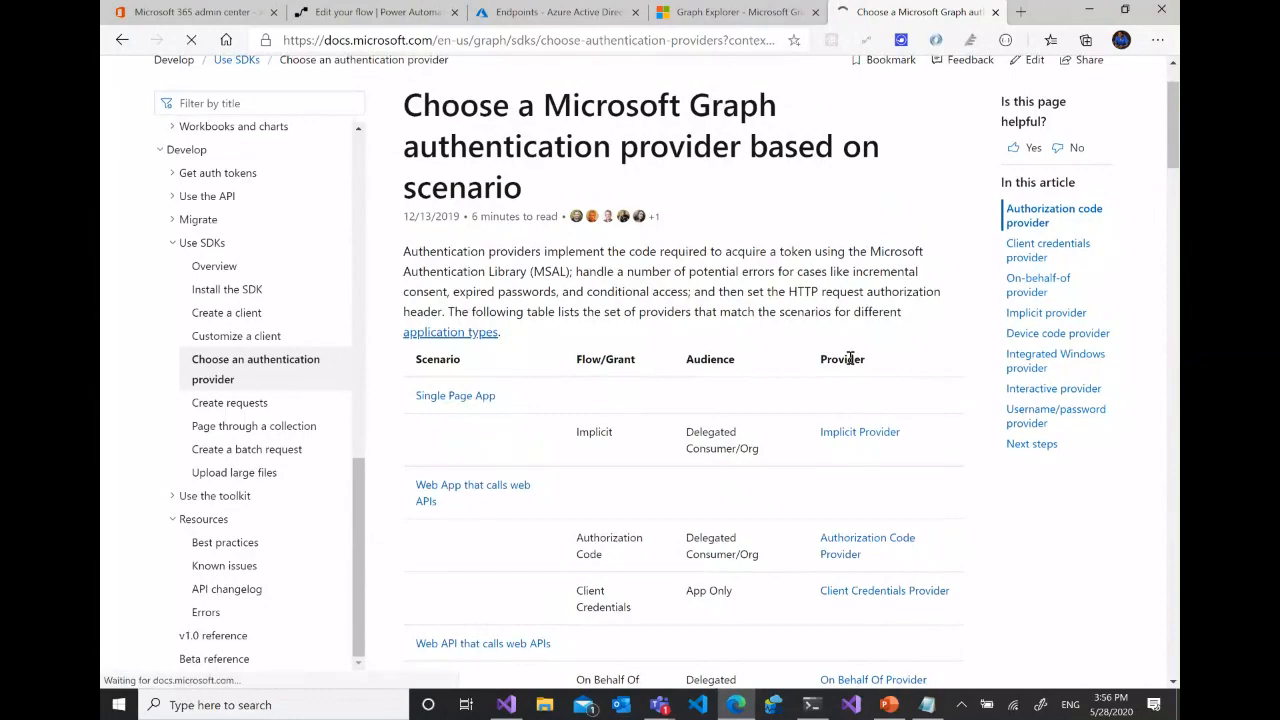
scroll(862, 362, "down", 4)
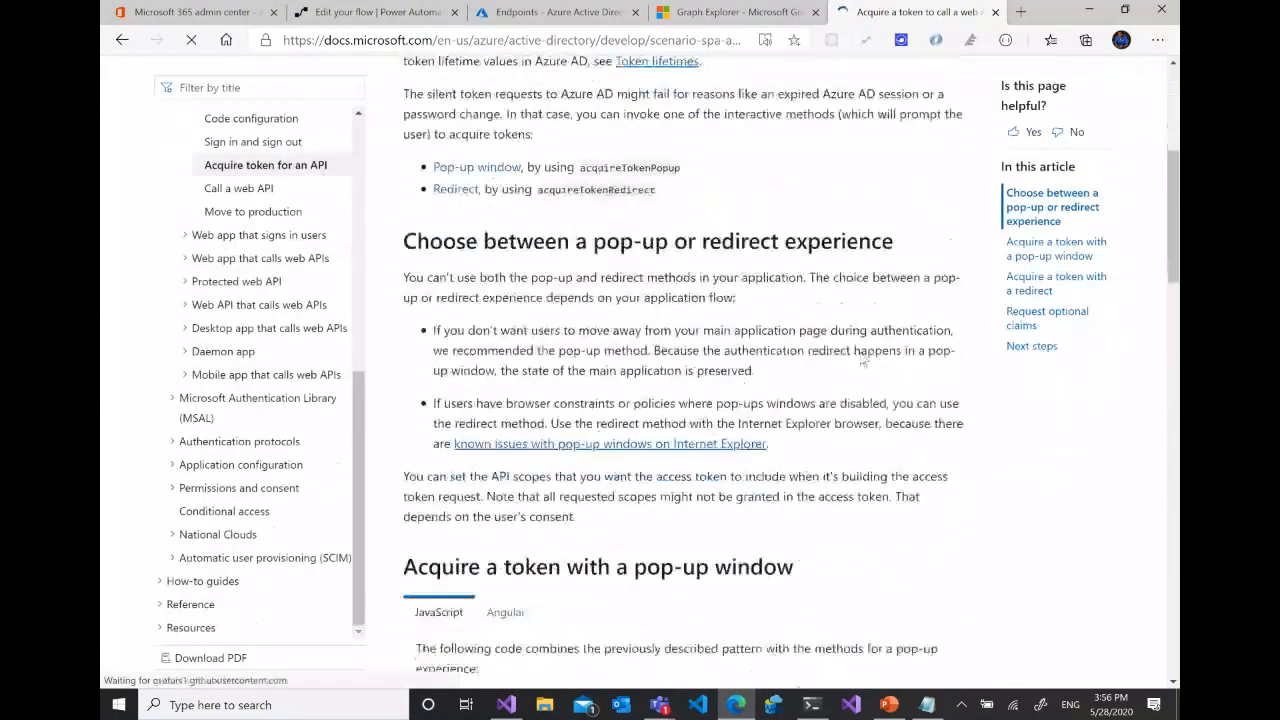
scroll(862, 362, "down", 10)
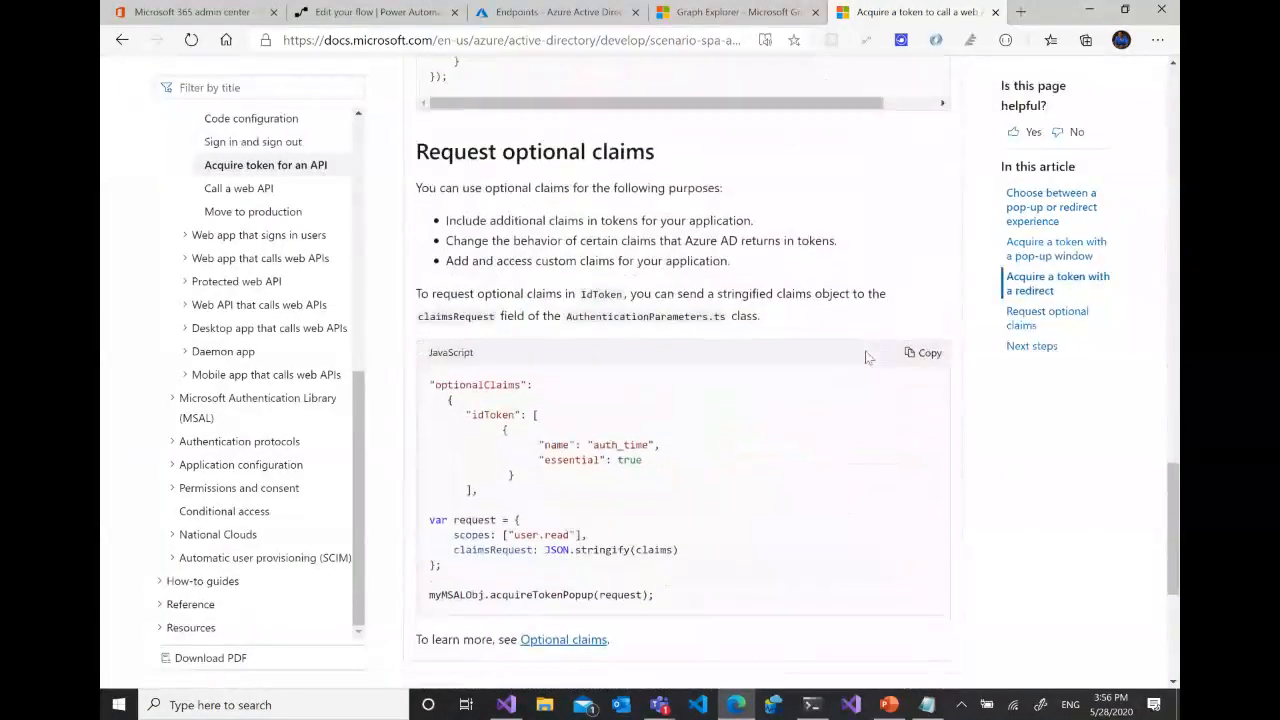
scroll(868, 357, "down", 3)
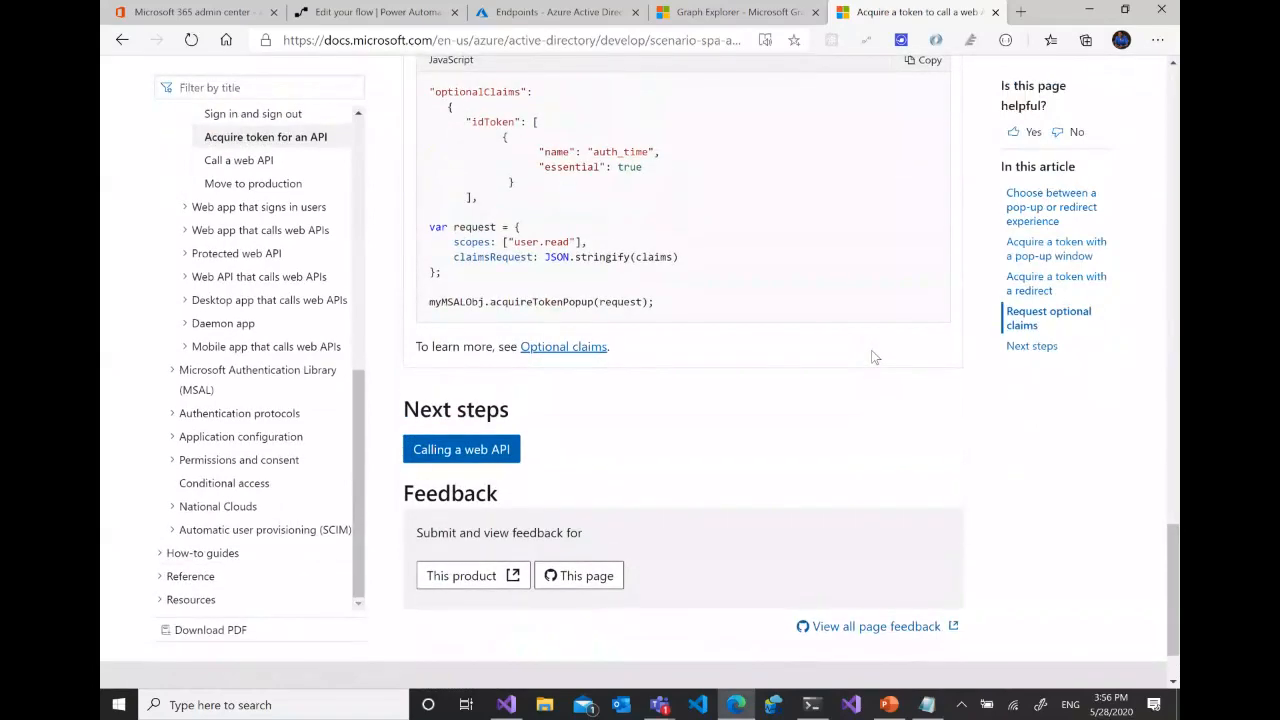
scroll(872, 352, "up", 4)
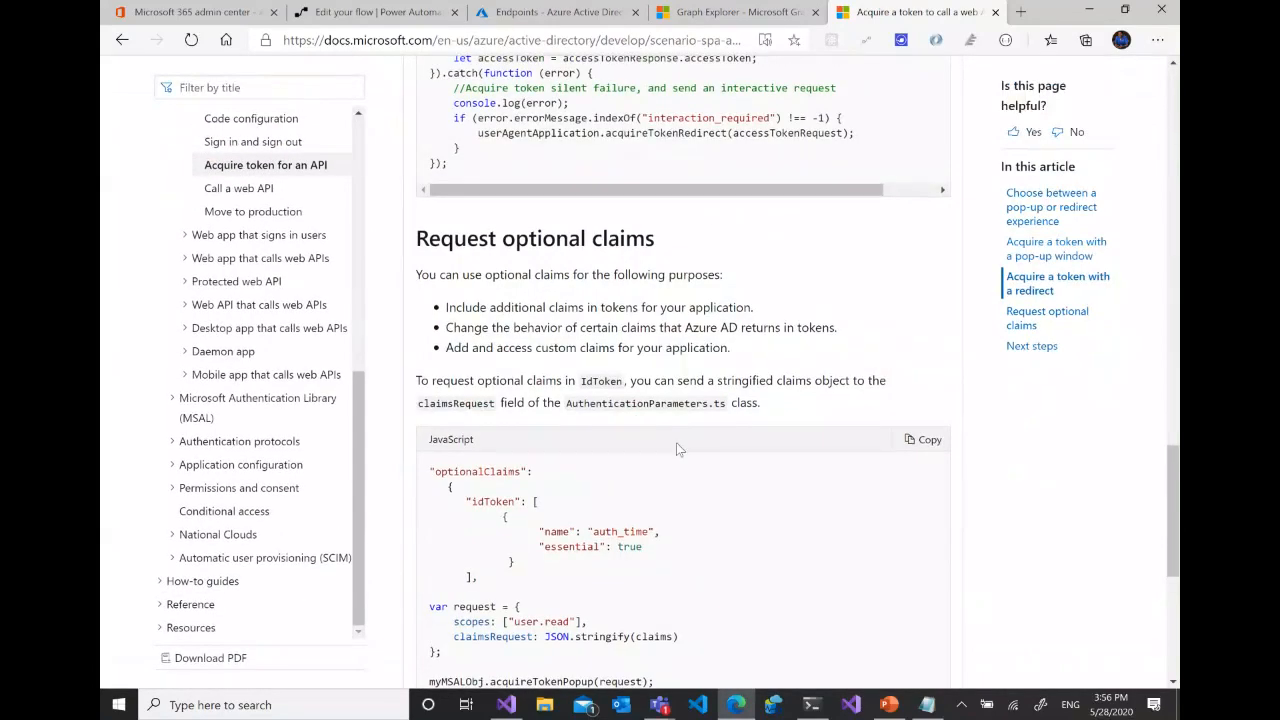
scroll(676, 442, "down", 1)
left_click_drag(430, 376, 648, 580)
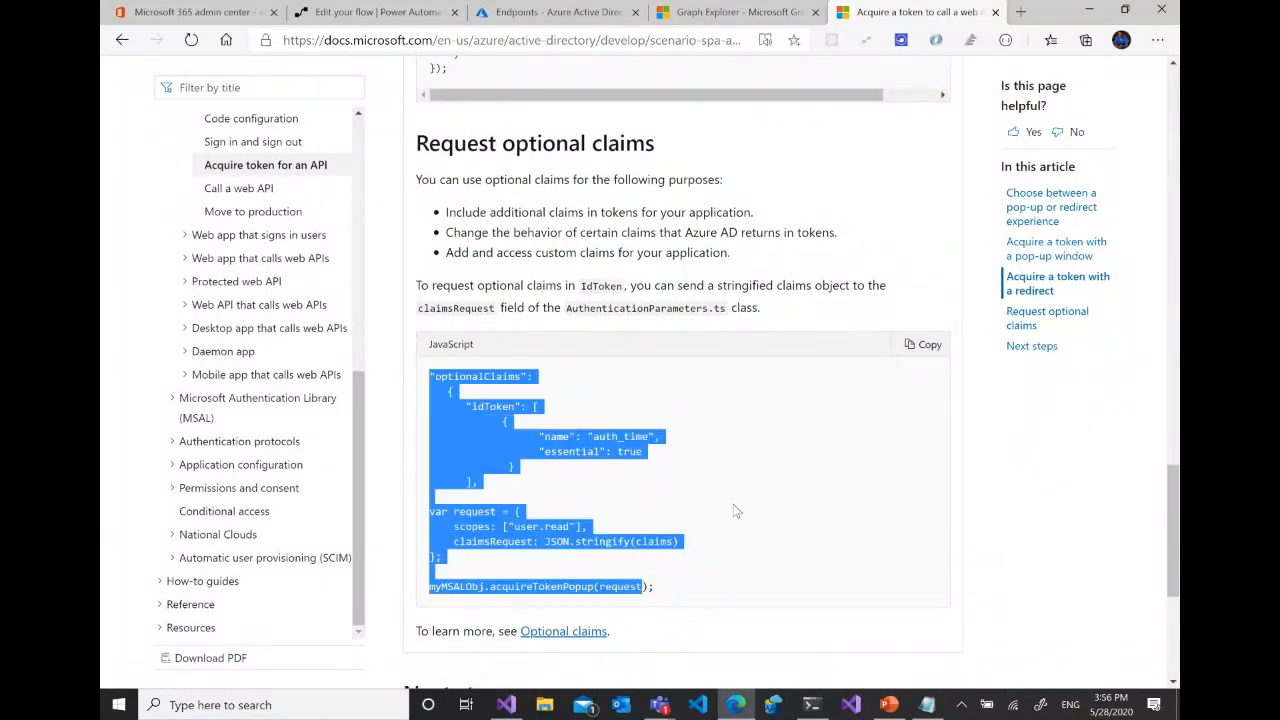
left_click(735, 511)
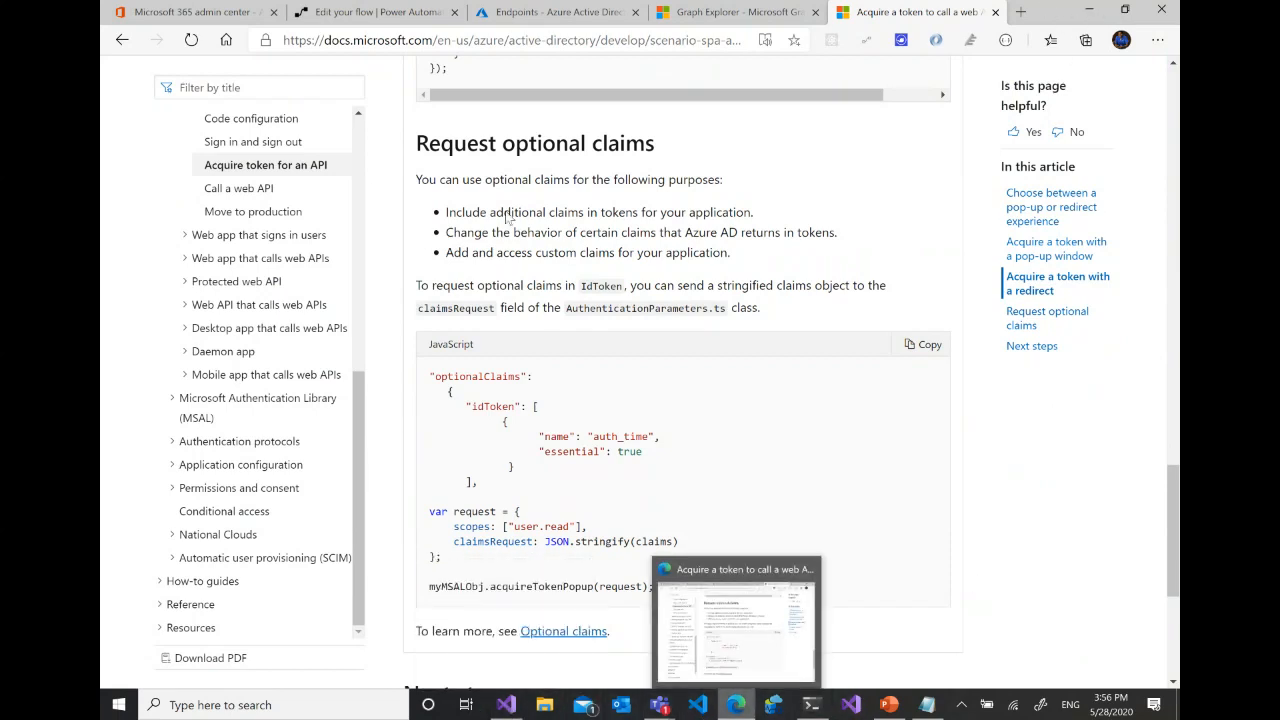
- Return to the Create User At Tenant flow and insert a Parse JSON data operation between Get Graph Access Token and Find Access Token
left_click(405, 19)
scroll(976, 295, "down", 1)
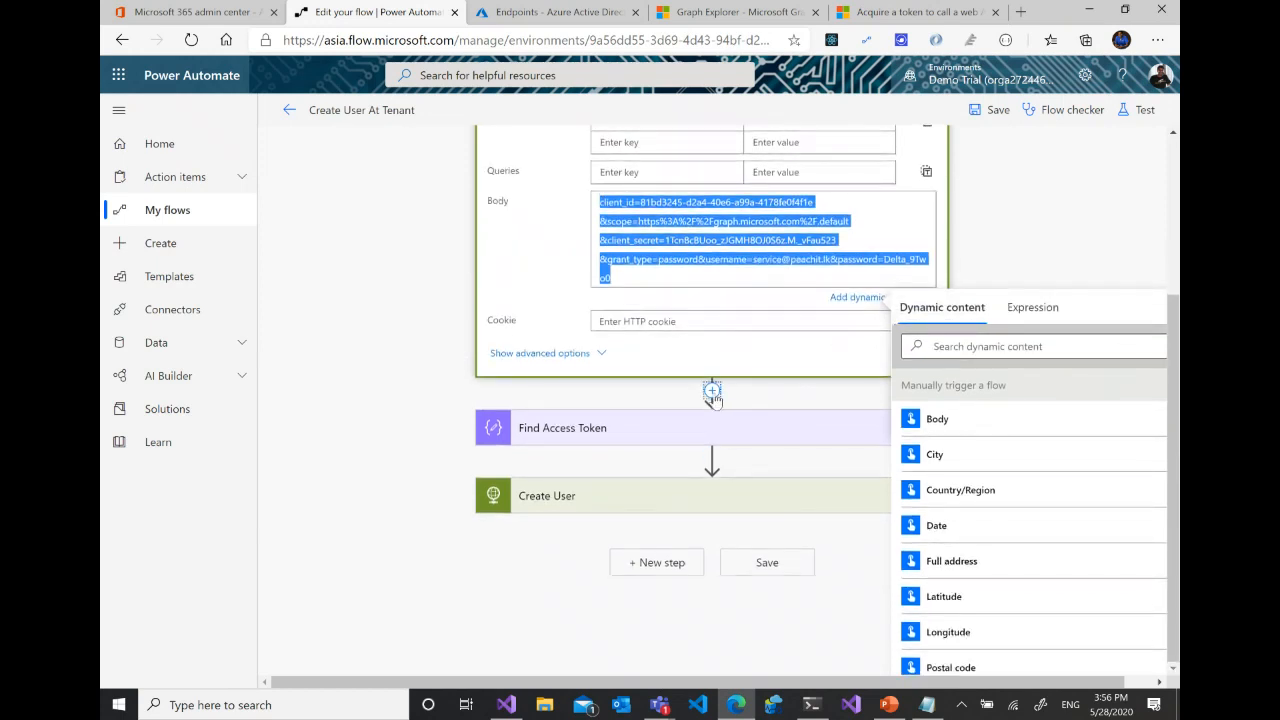
left_click(712, 397)
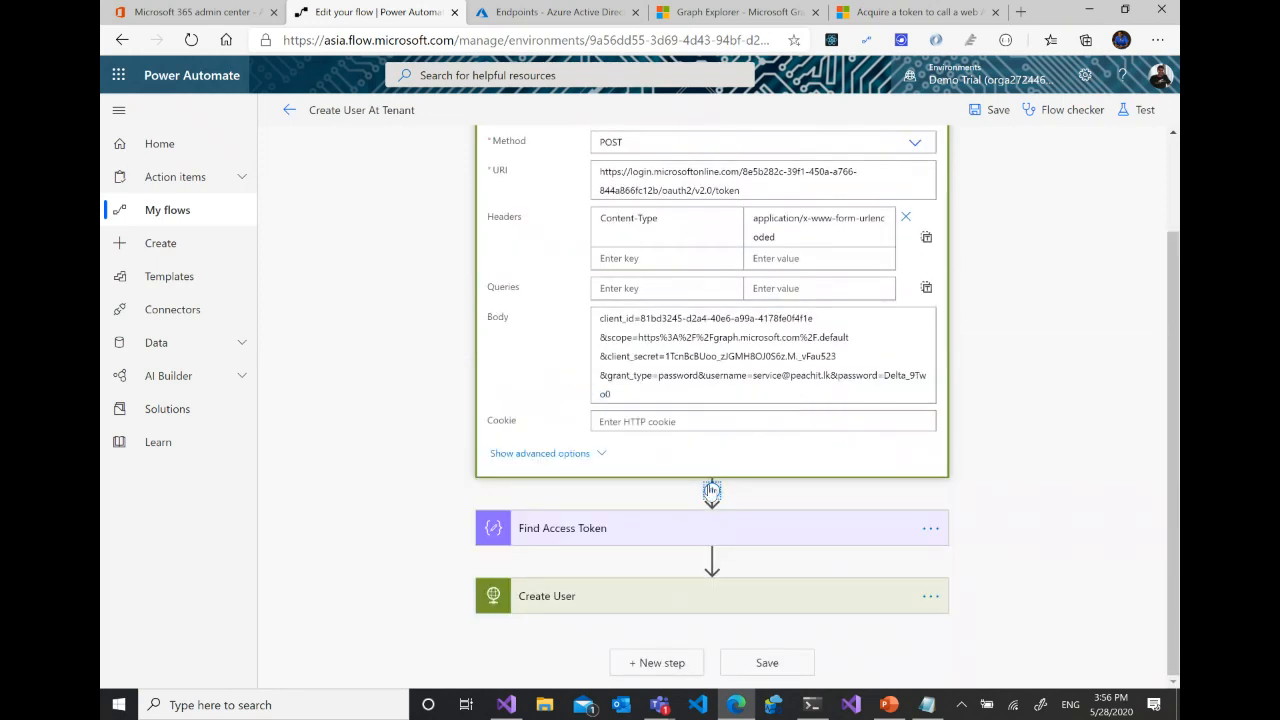
left_click(712, 491)
left_click(700, 511)
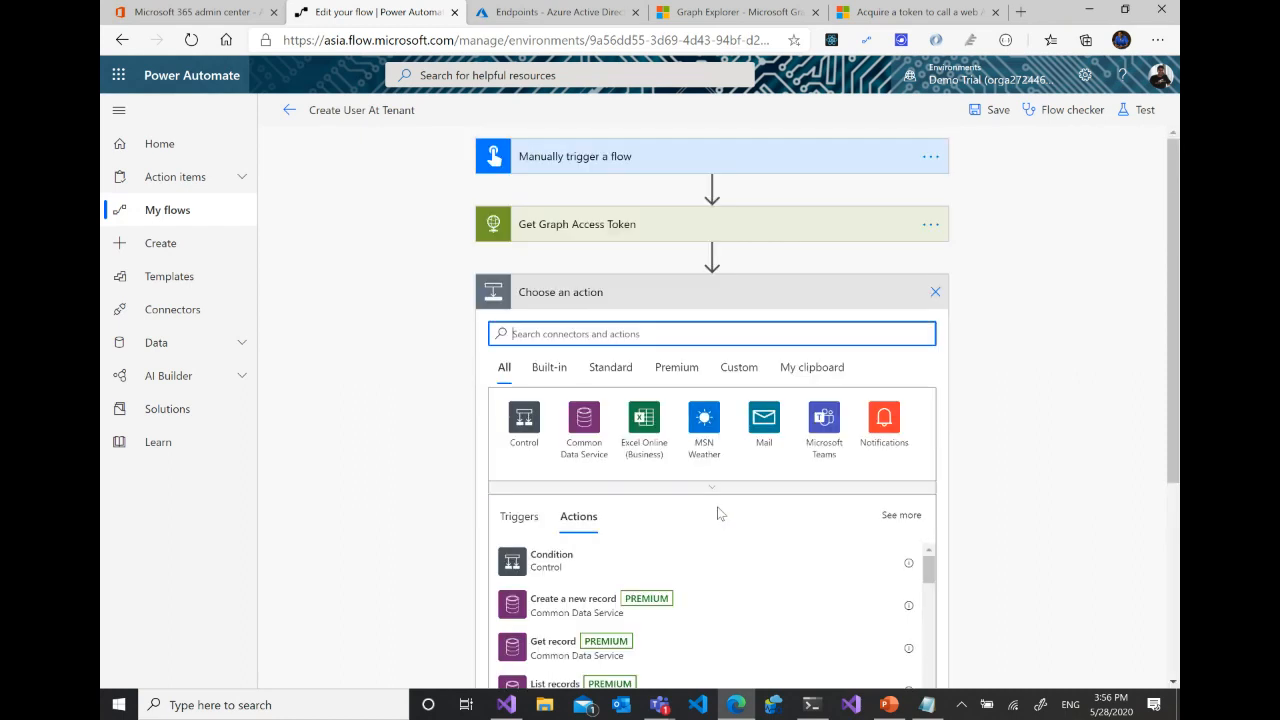
type("json")
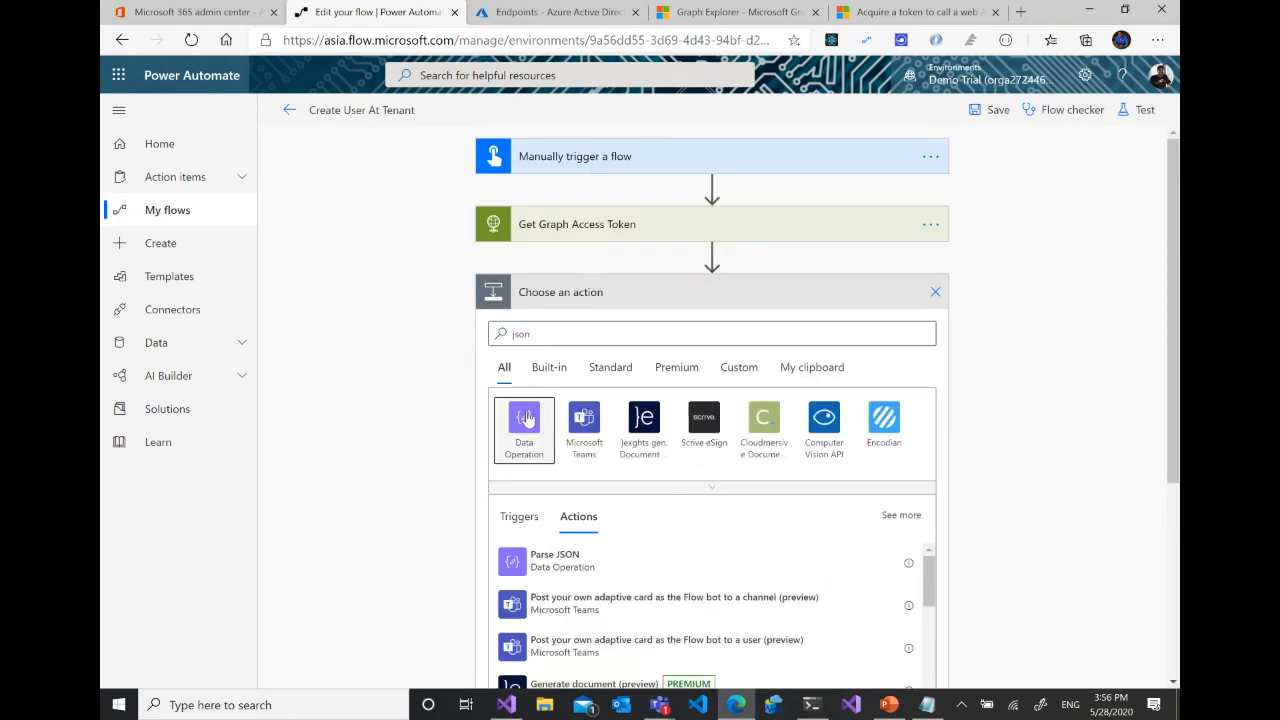
left_click(527, 418)
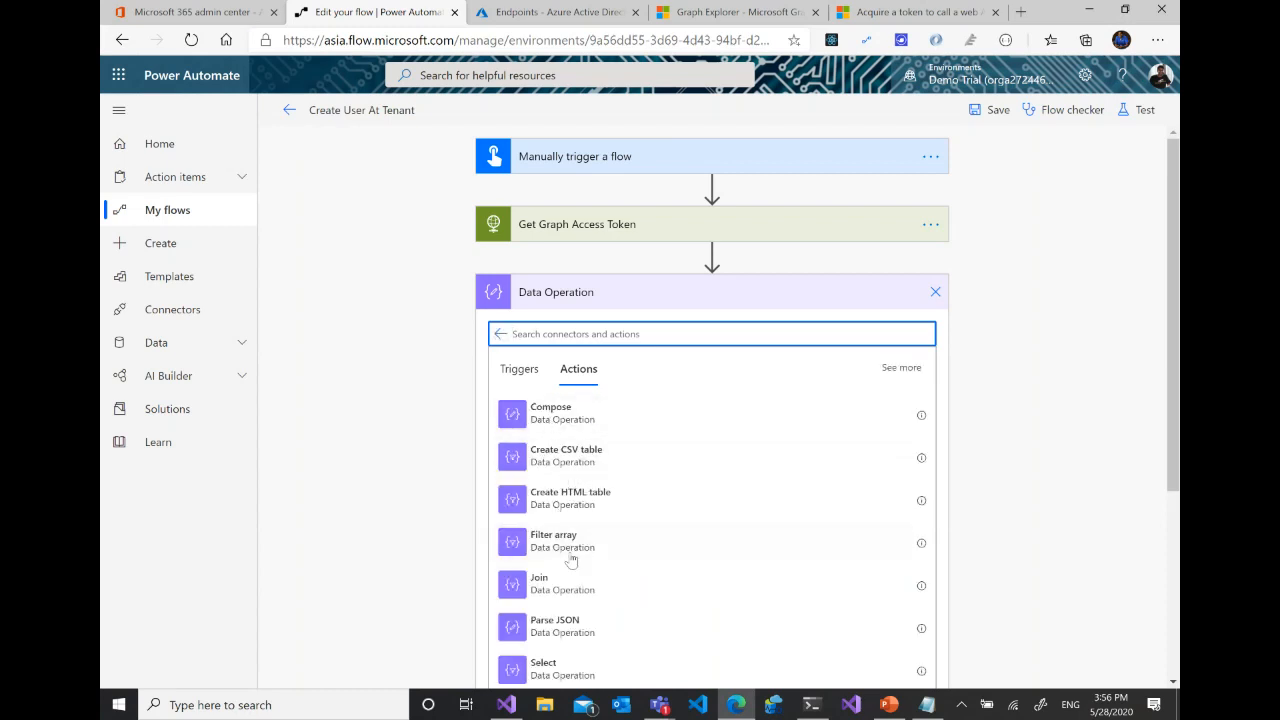
left_click(575, 620)
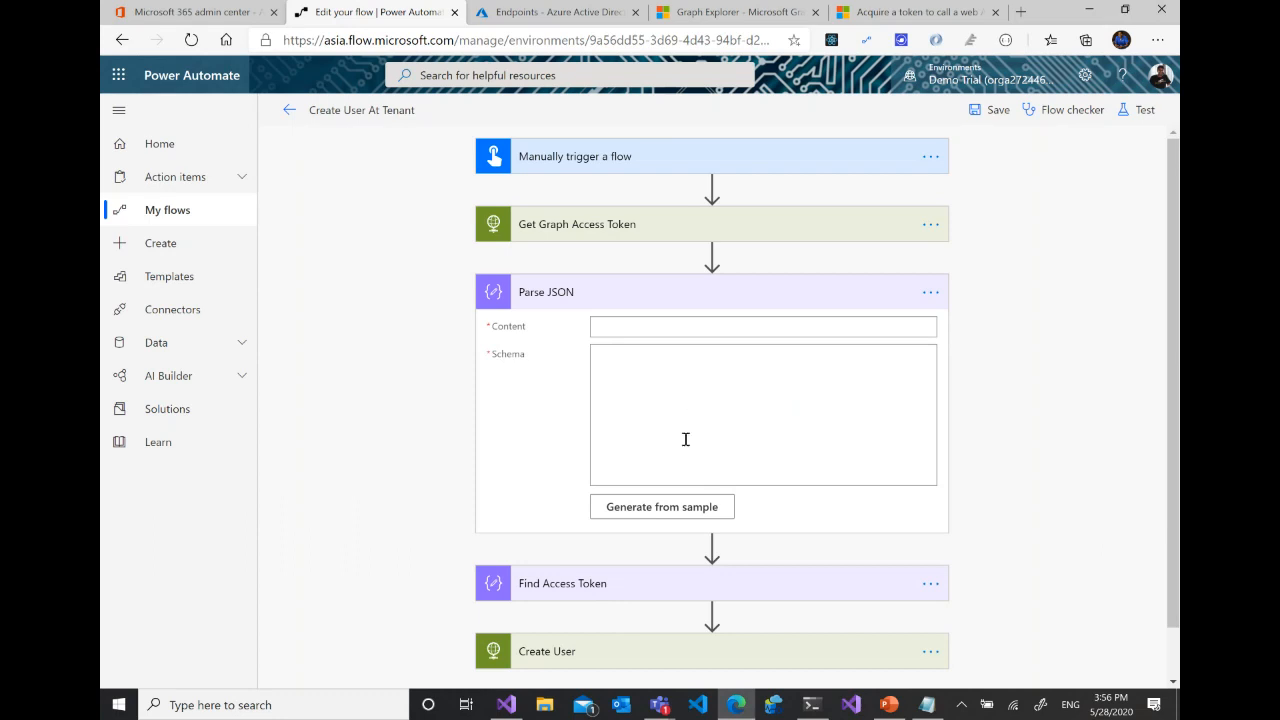
- Delete the empty Parse JSON action from the flow
left_click(930, 295)
left_click(1010, 470)
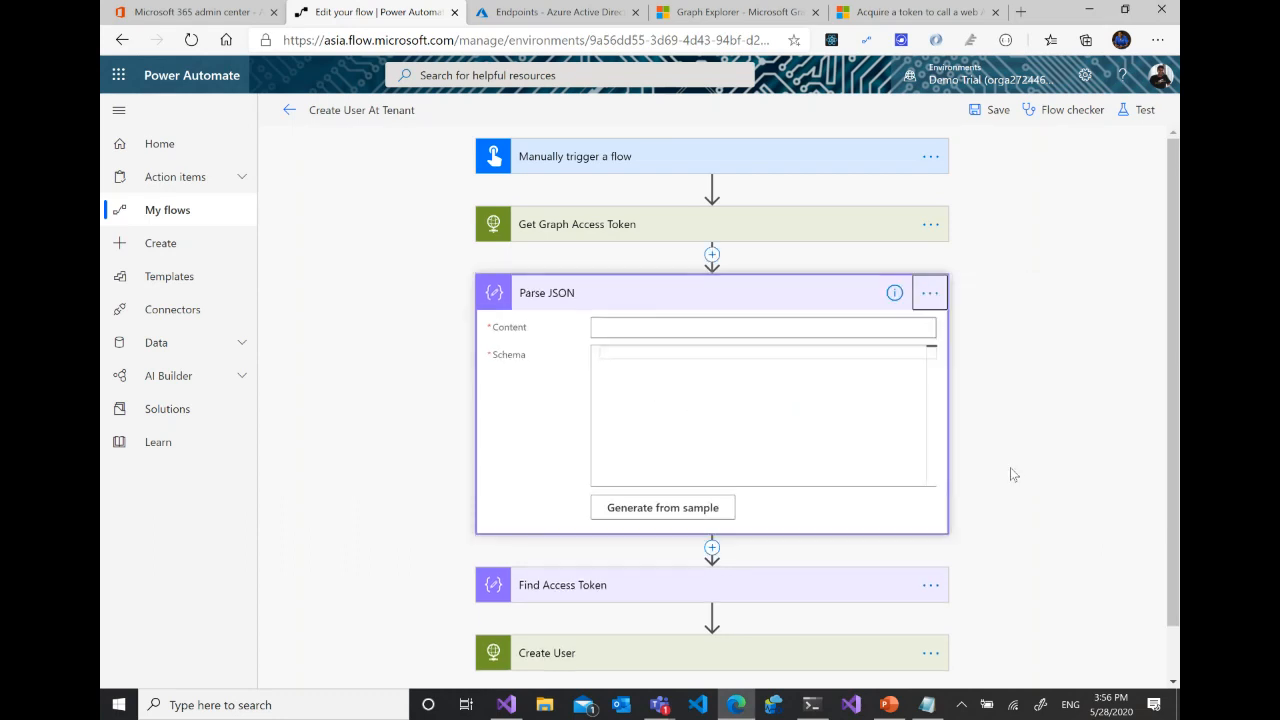
left_click(654, 406)
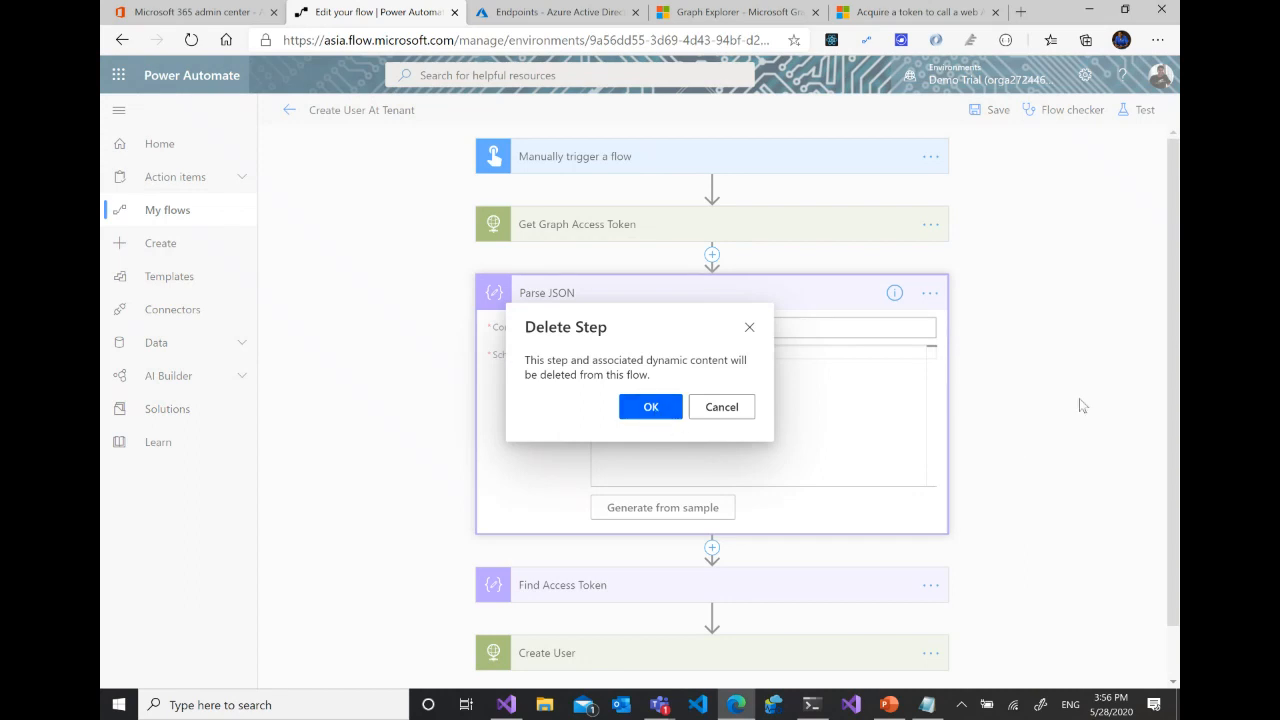
- Expand the Find Access Token action and examine its Body content and the schema properties from token_type through access_token
left_click(663, 296)
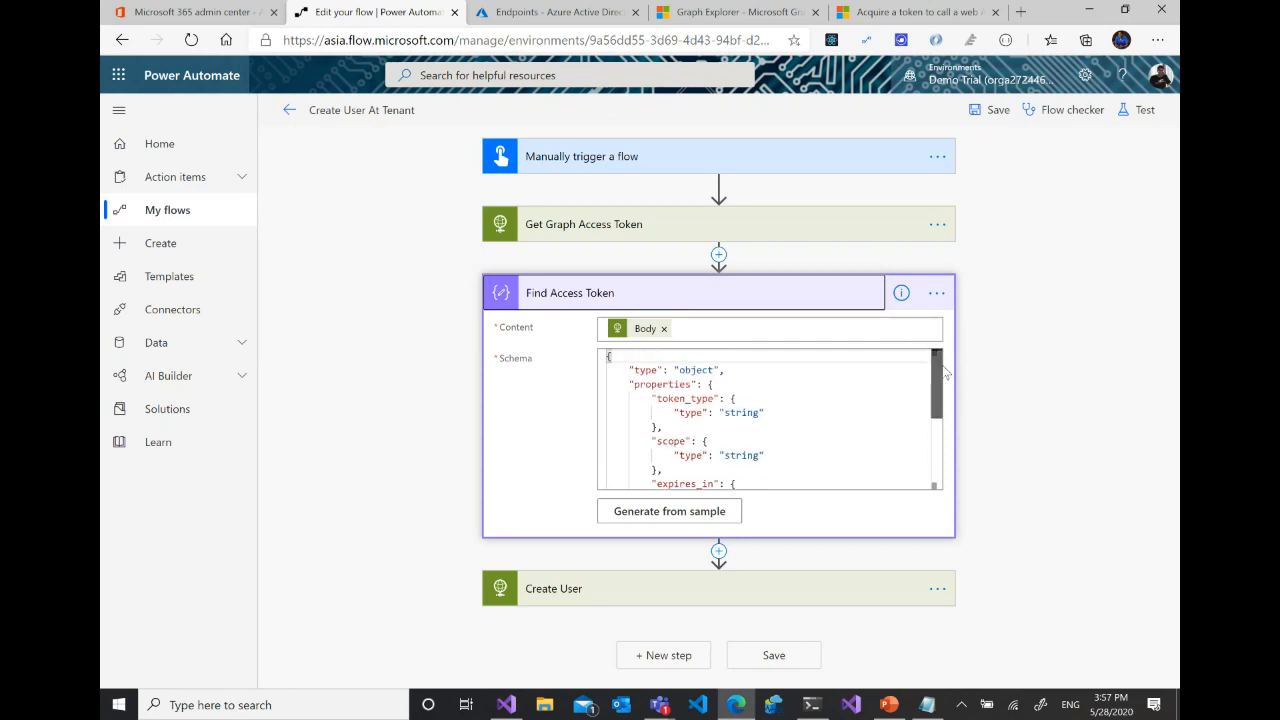
left_click(630, 370)
left_click(678, 388)
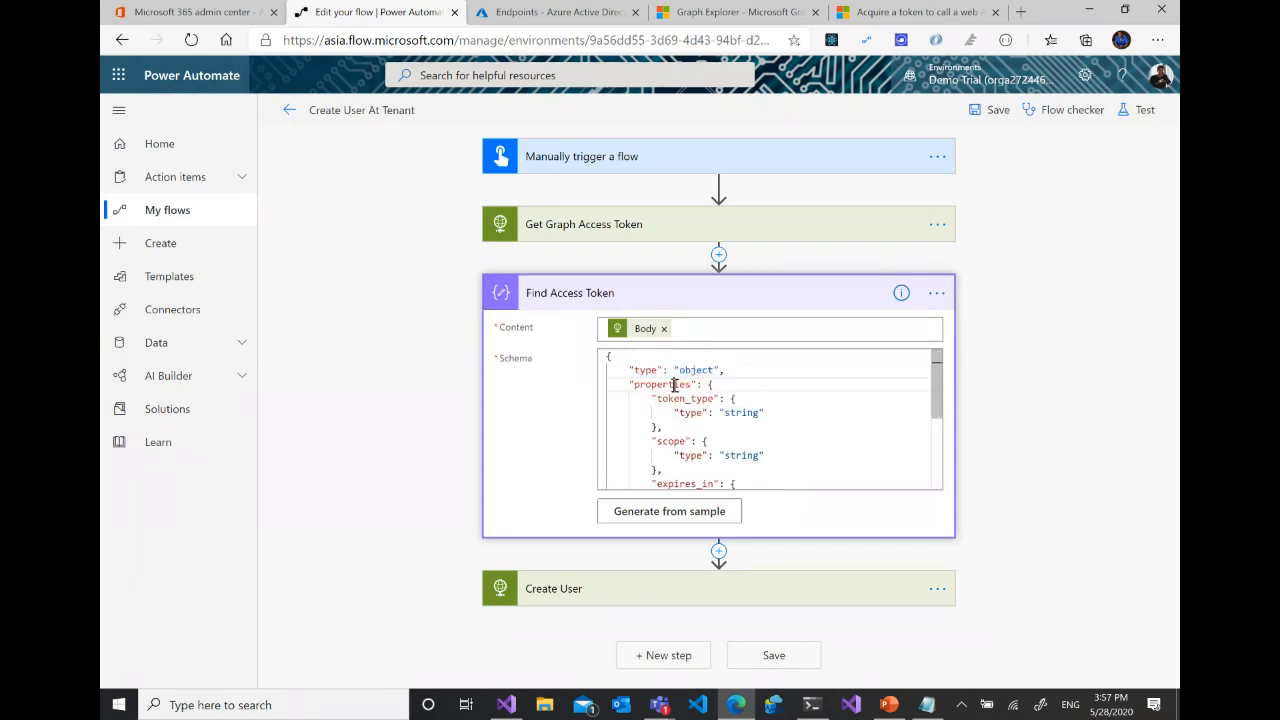
left_click(729, 414)
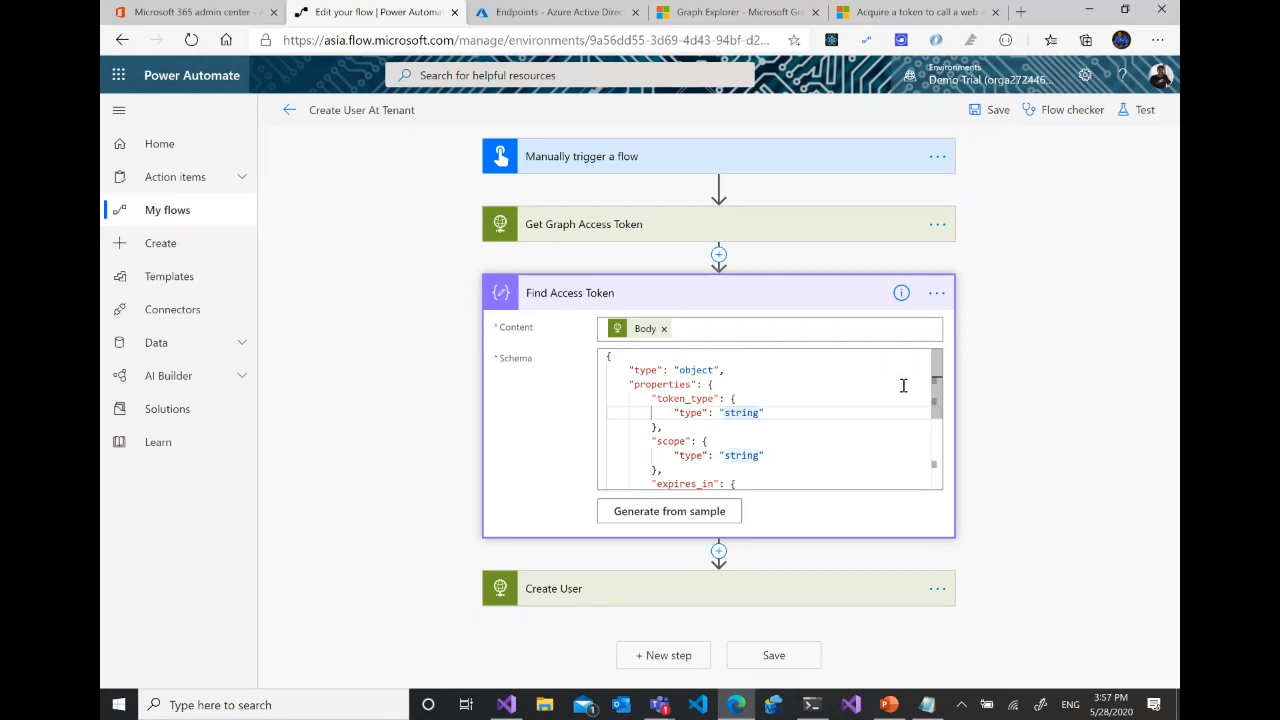
scroll(745, 400, "down", 2)
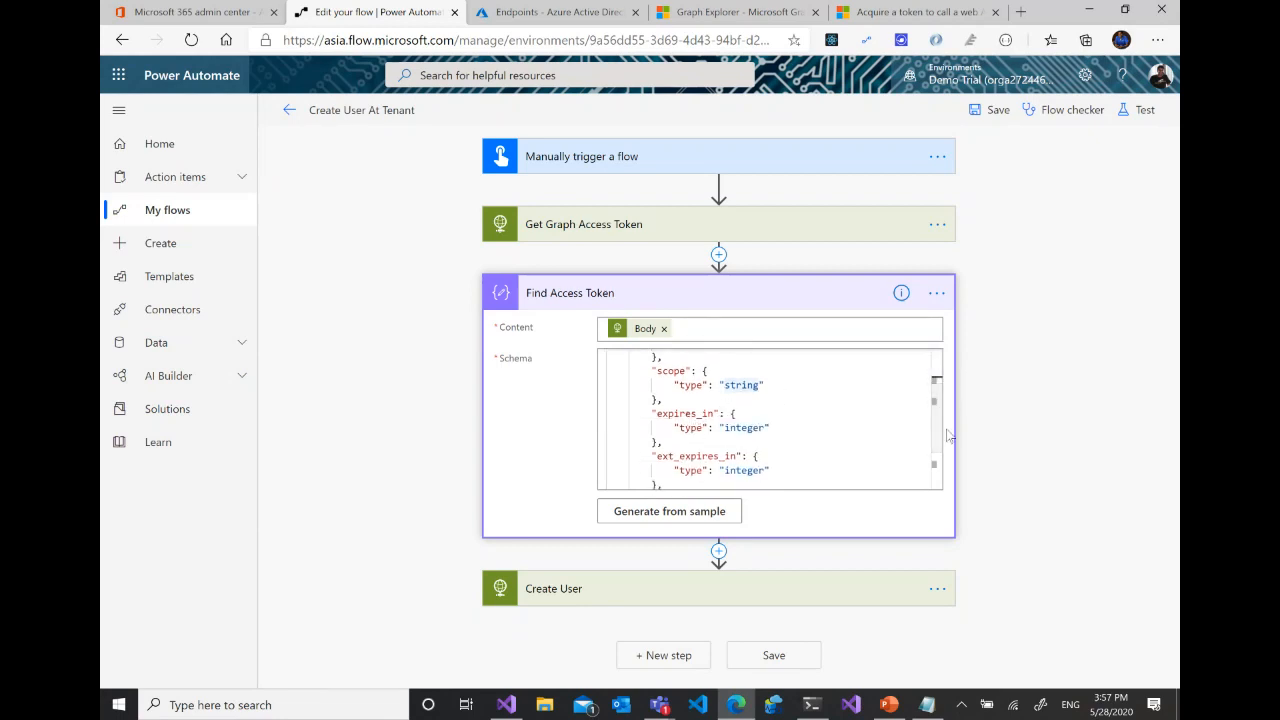
scroll(740, 435, "down", 2)
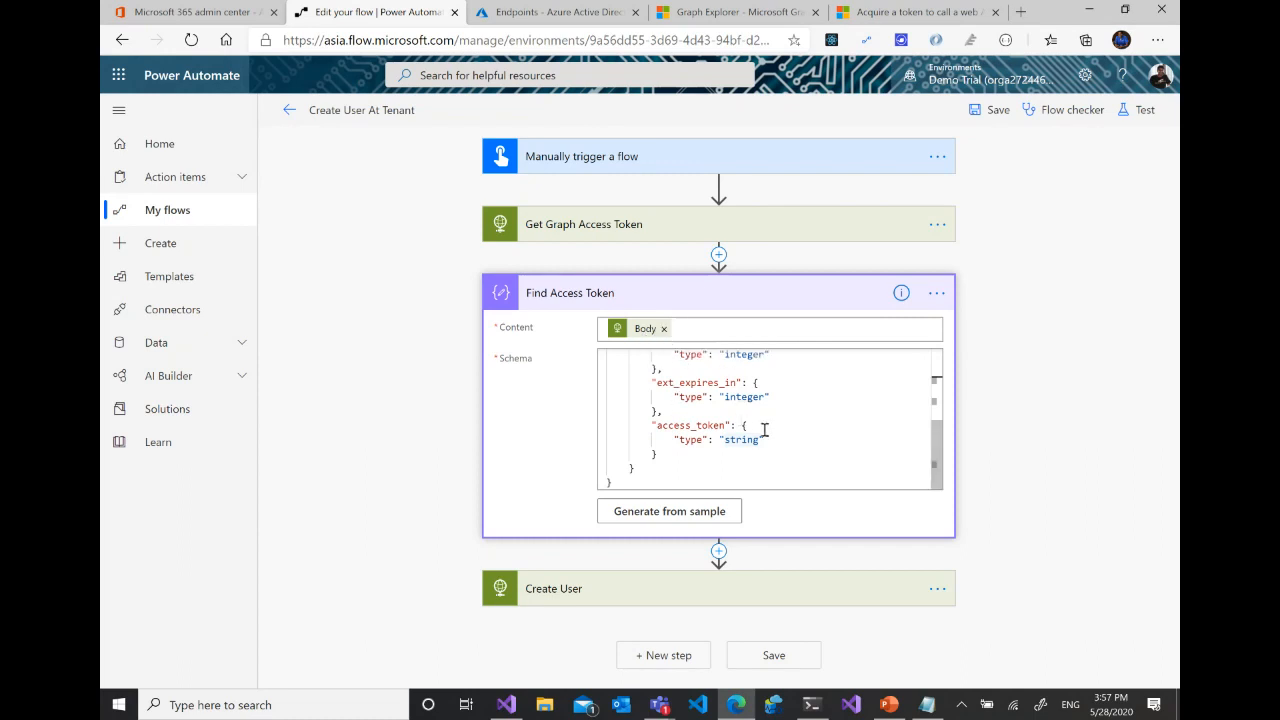
left_click(780, 593)
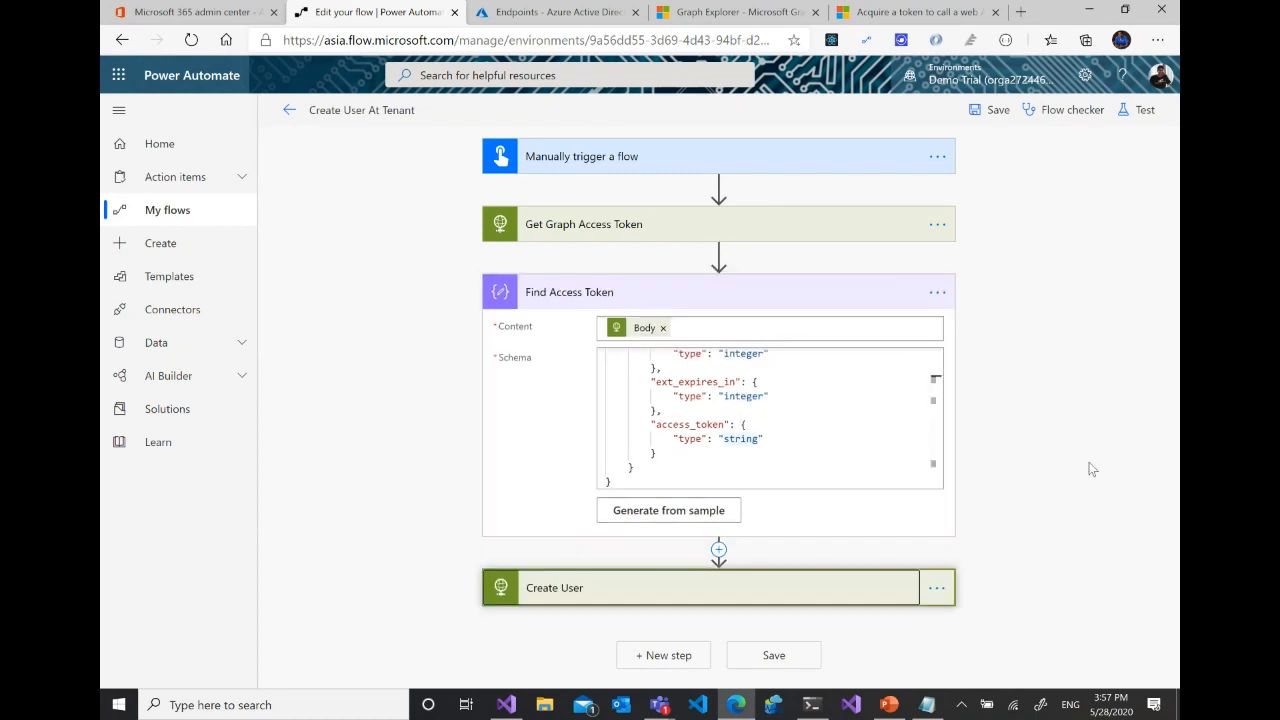
scroll(1092, 467, "down", 3)
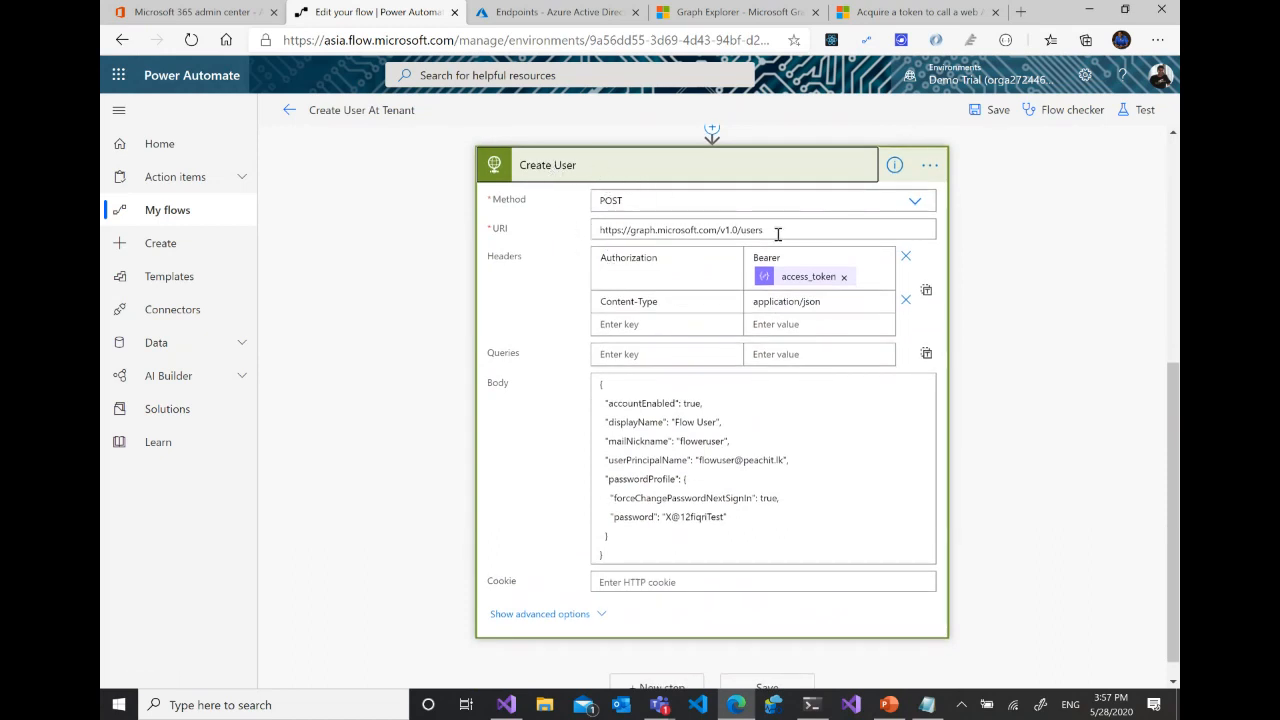
left_click_drag(777, 230, 588, 230)
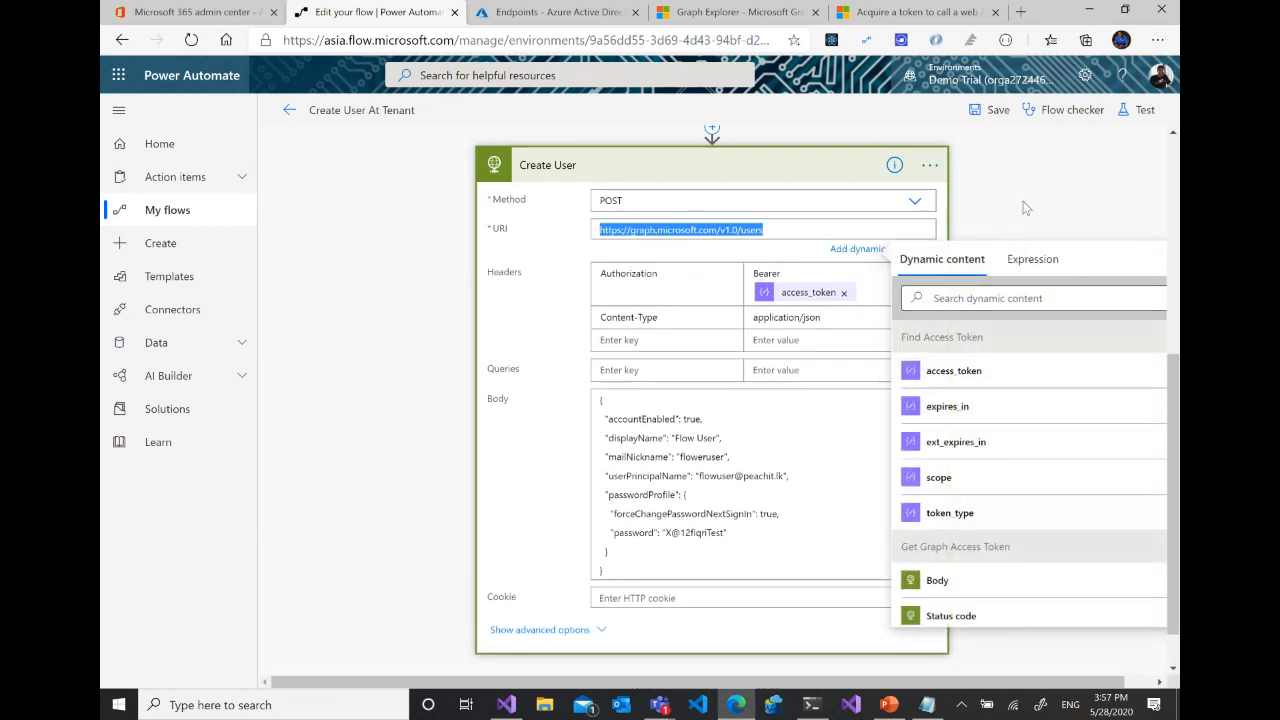
left_click(801, 178)
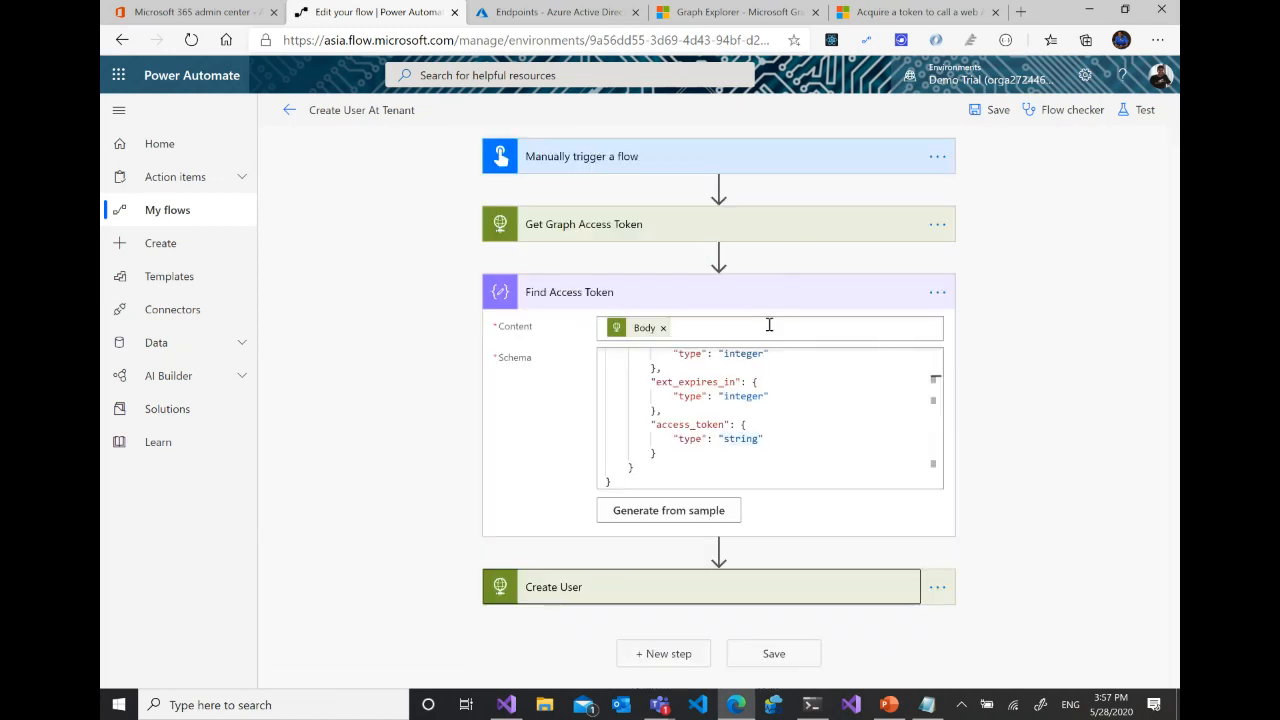
- Reopen the Create User action and examine its Authorization header, highlighting Bearer ahead of the access_token dynamic value
left_click(820, 594)
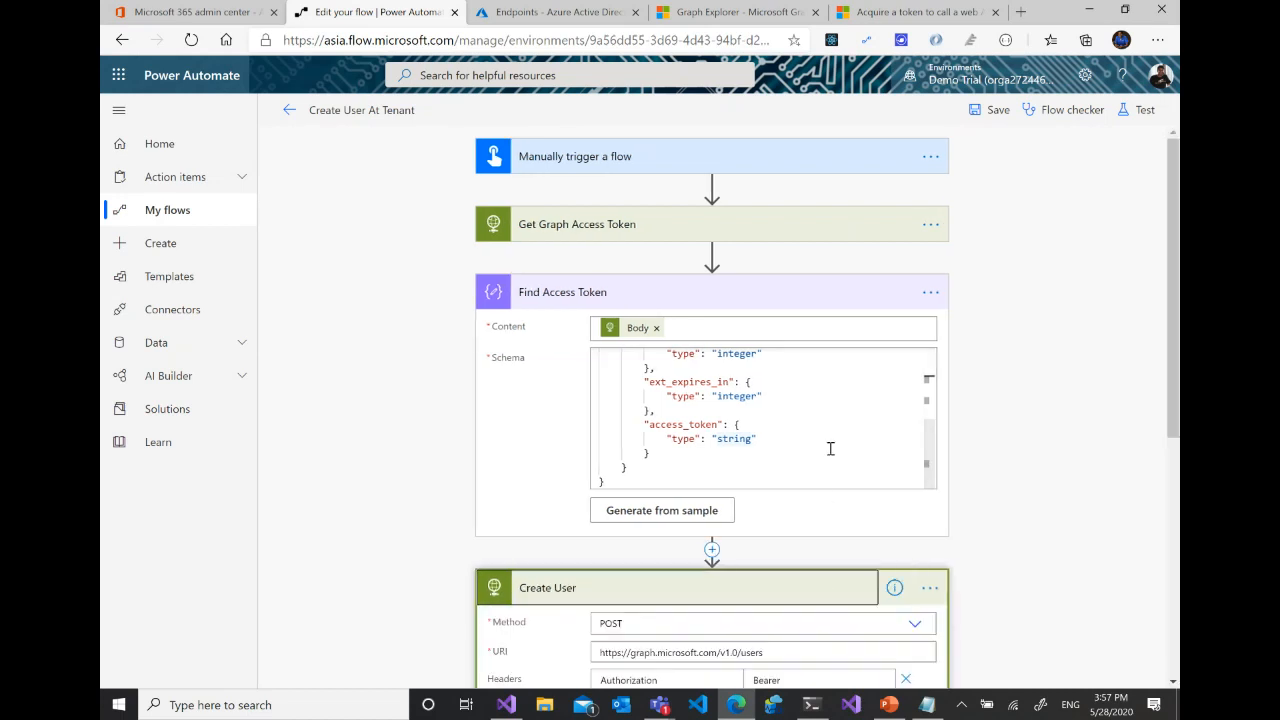
scroll(810, 510, "down", 5)
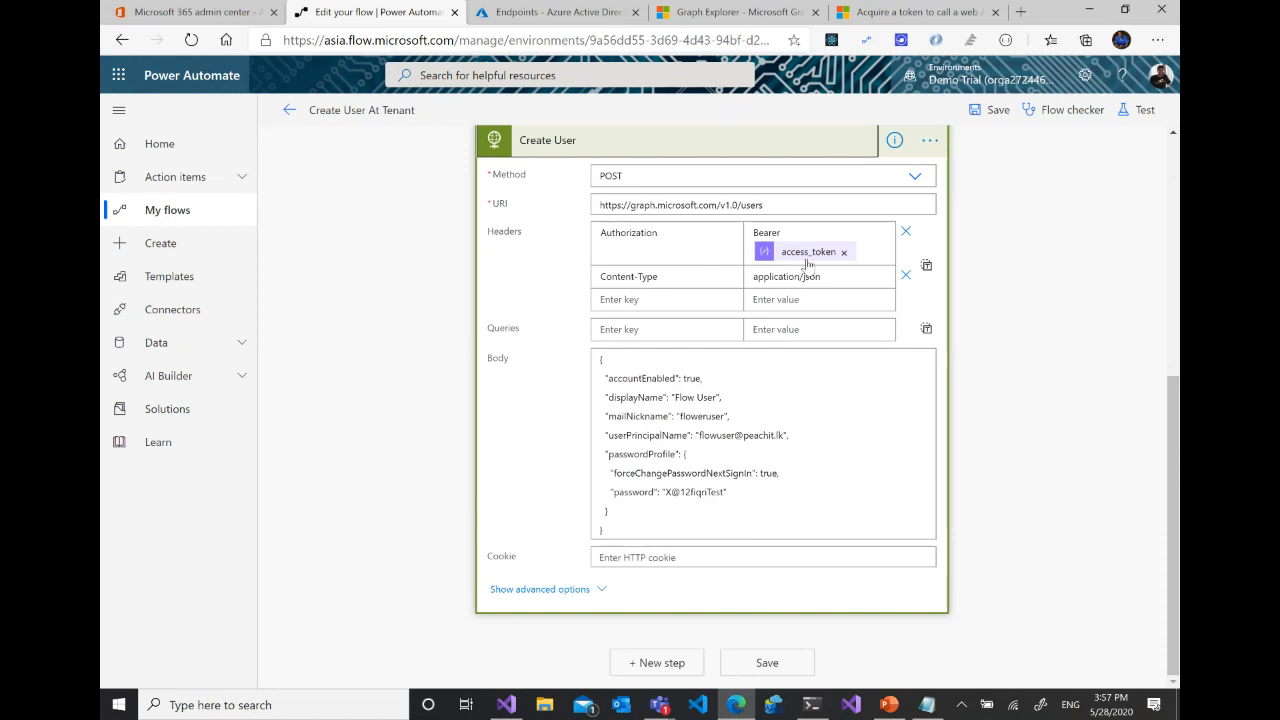
mouse_move(808, 258)
double_click(781, 232)
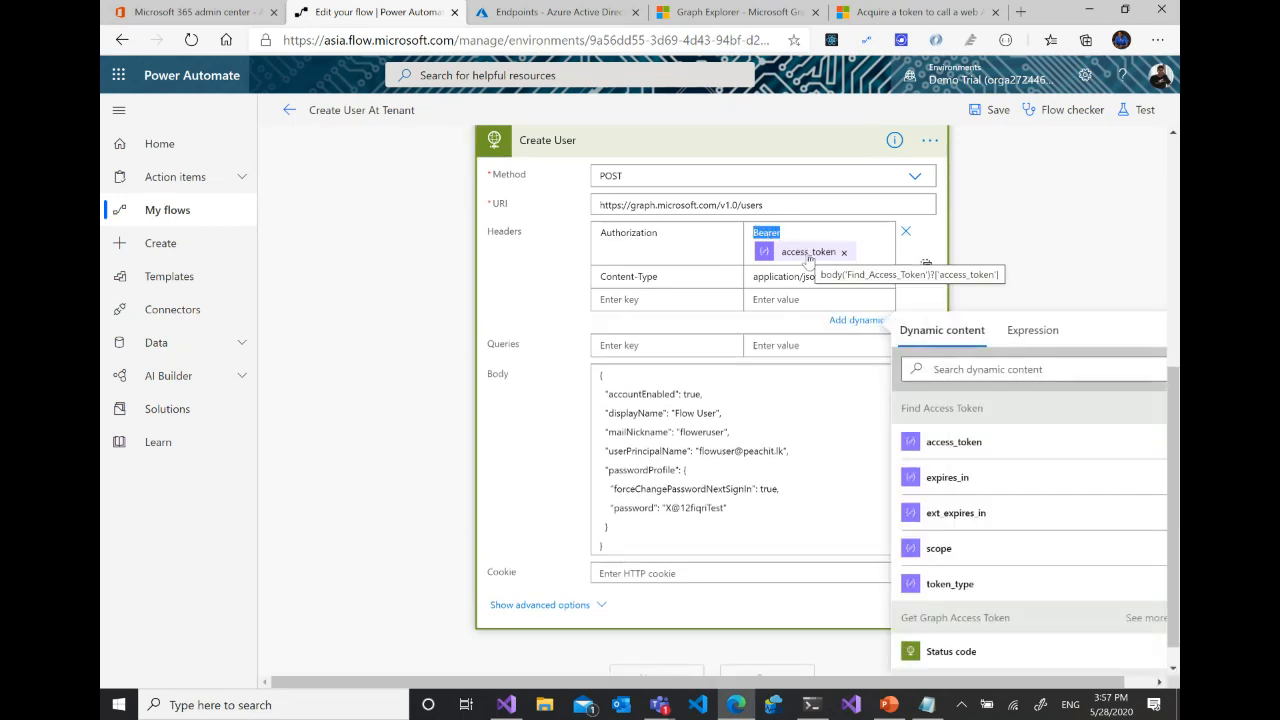
scroll(1056, 253, "up", 4)
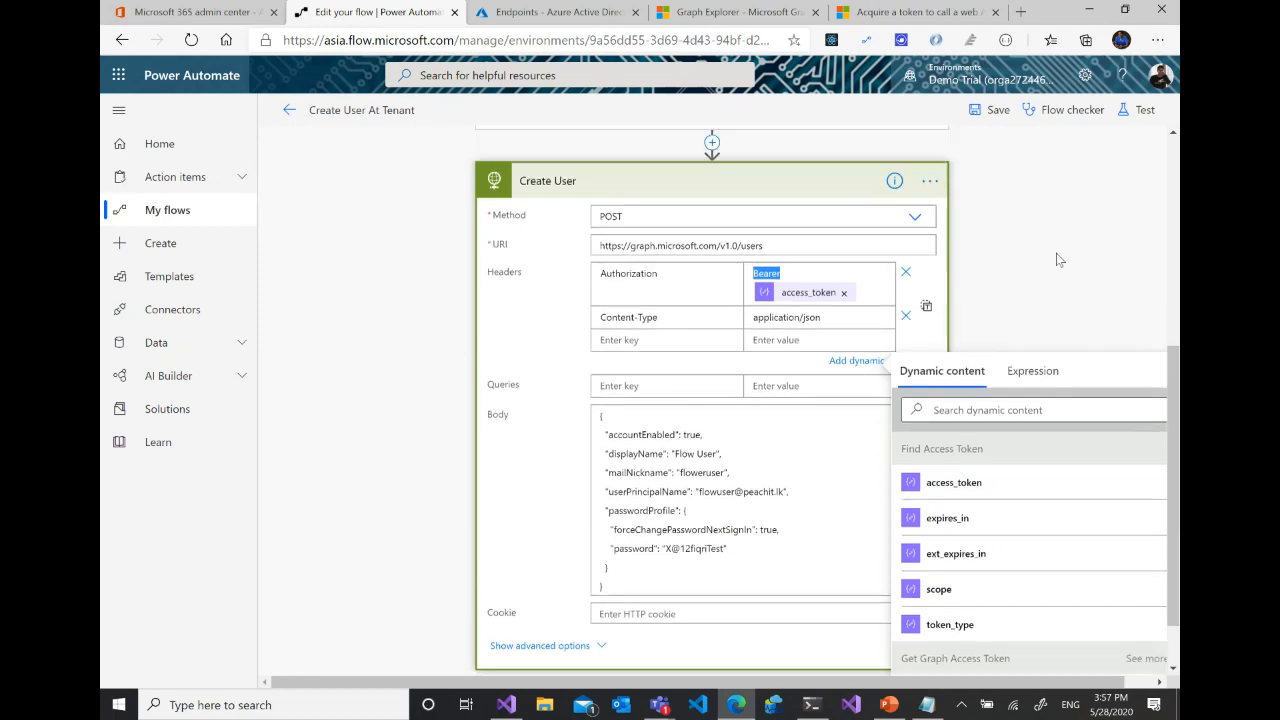
scroll(1020, 318, "down", 5)
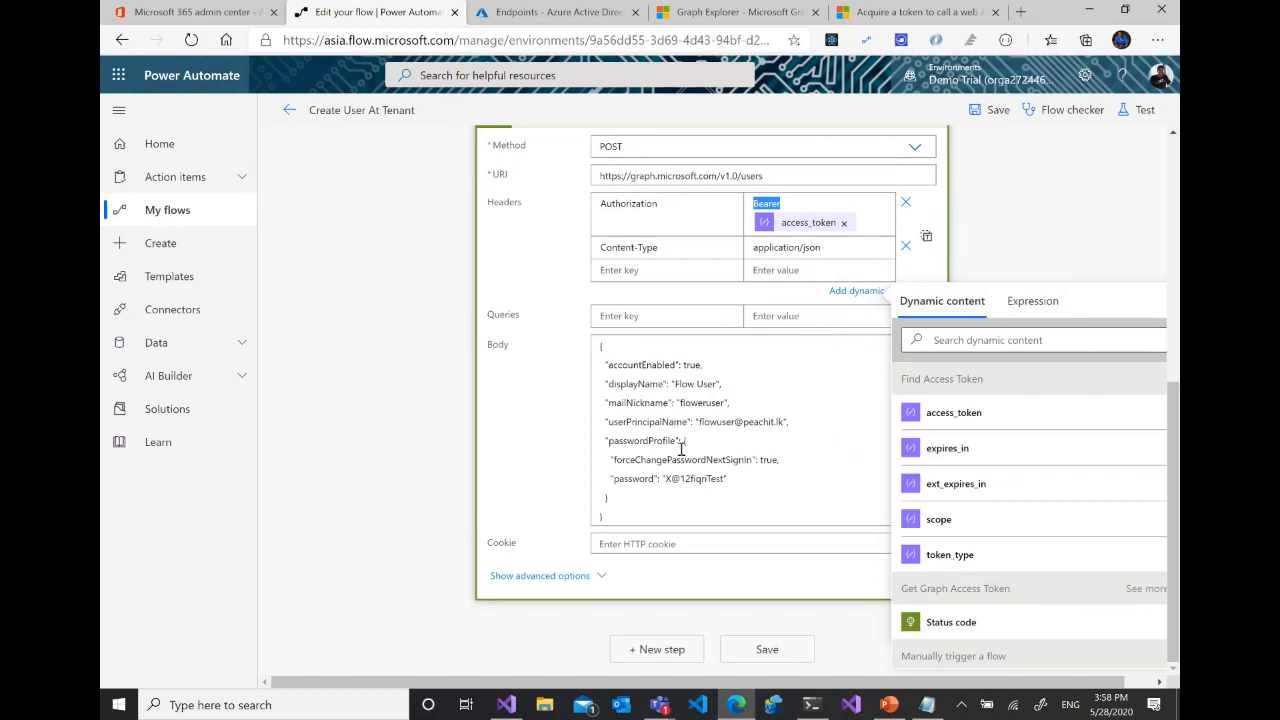
- Set displayName in the Create User request body to "M365 Marathon"
left_click(610, 507)
left_click_drag(610, 486, 588, 337)
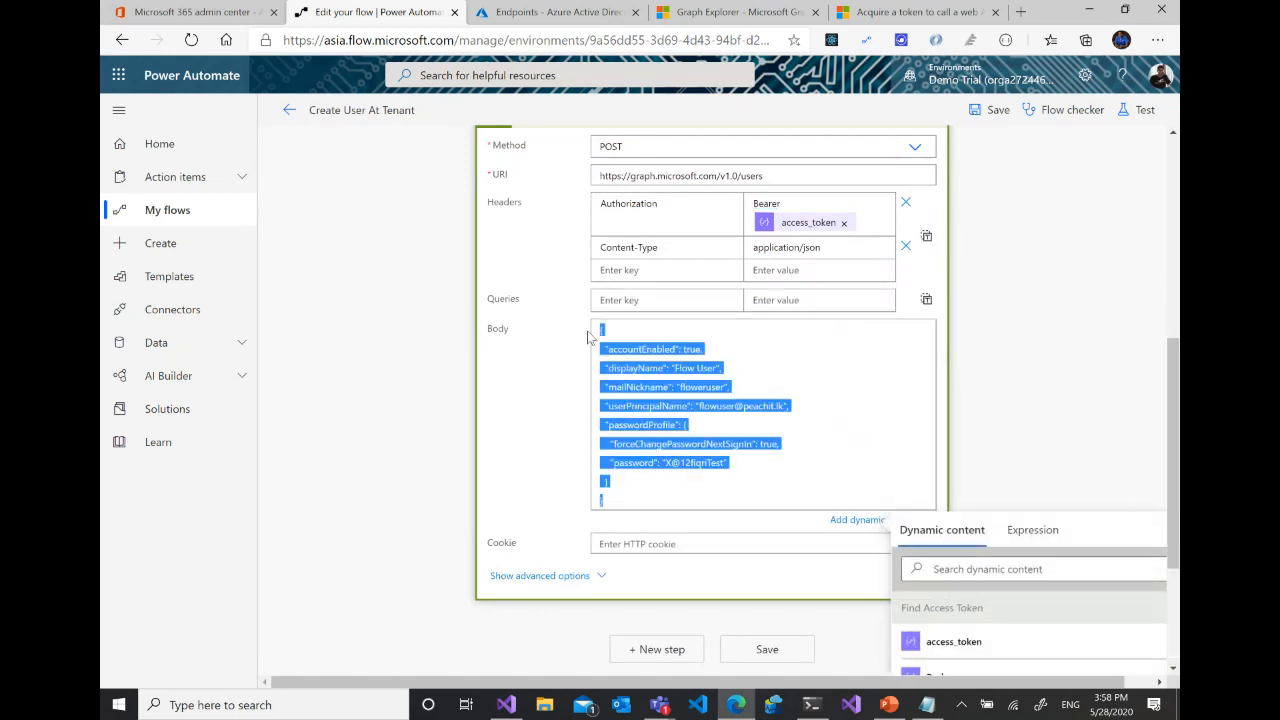
left_click(650, 381)
left_click(715, 368)
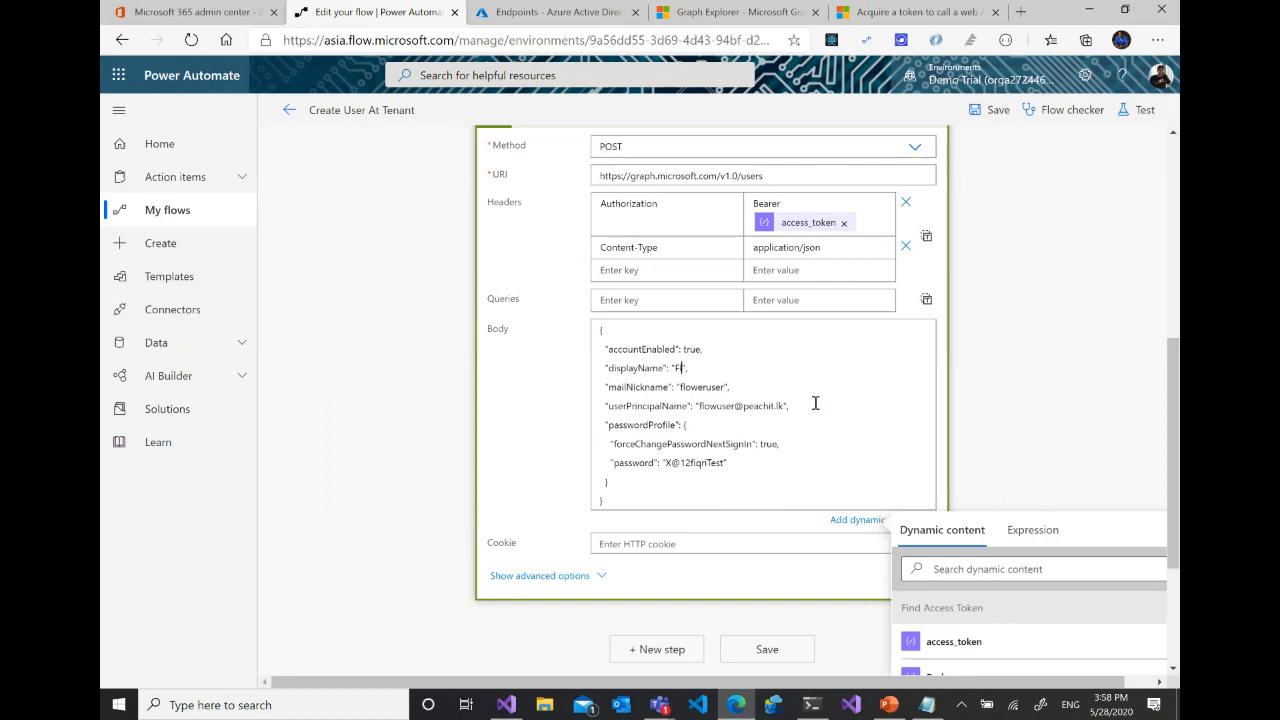
key("BackSpace")
key("BackSpace")
type("M365 Marathon")
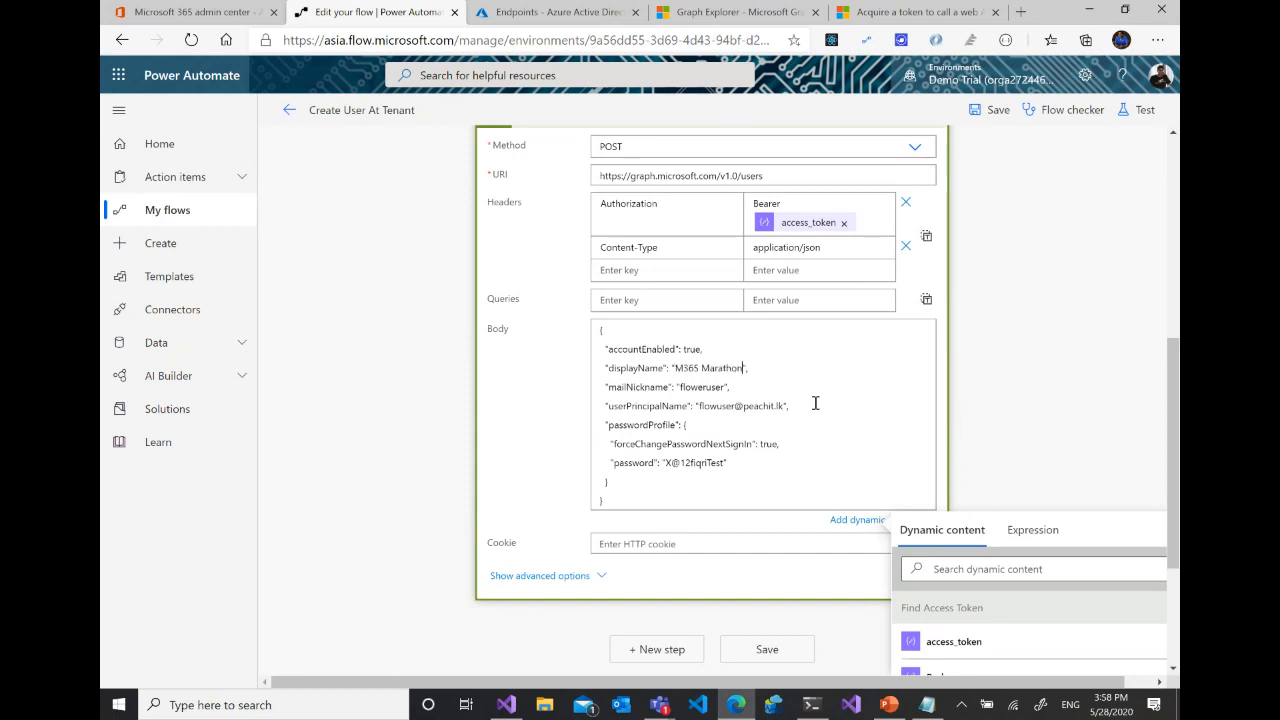
- Replace the part of userPrincipalName before the @ sign with m365VM in the Create User request body
double_click(723, 408)
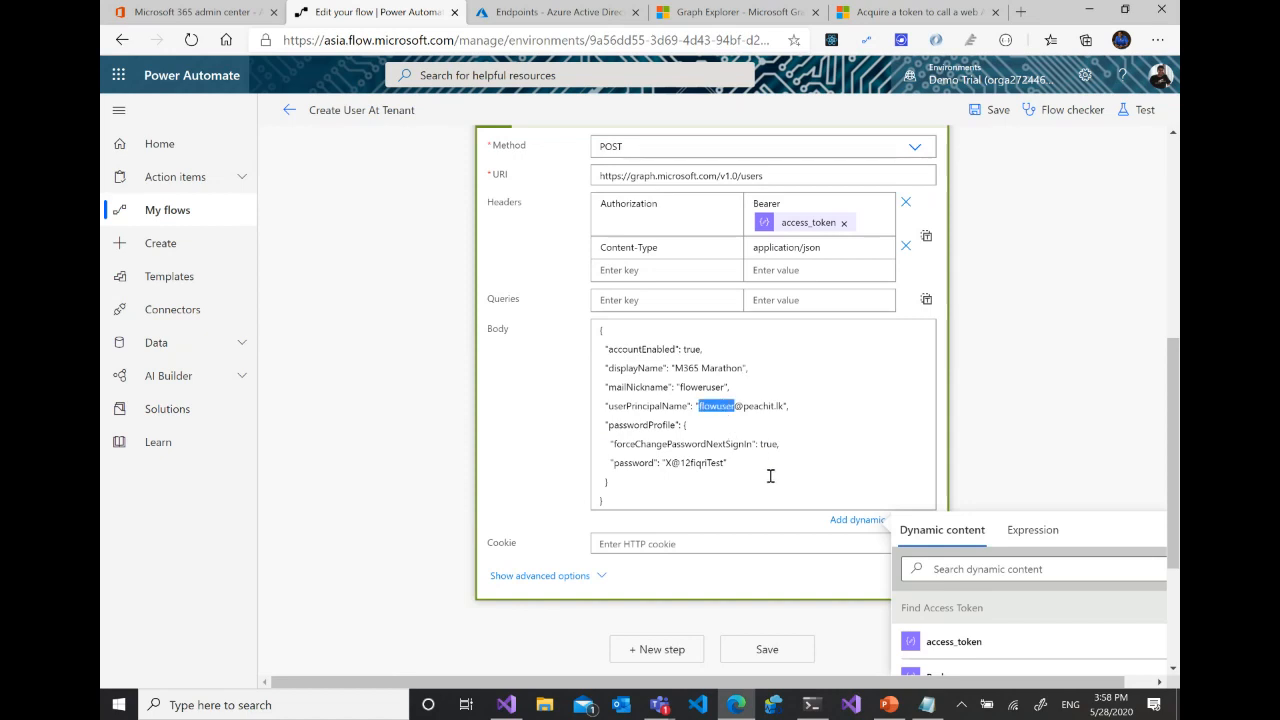
type("m365")
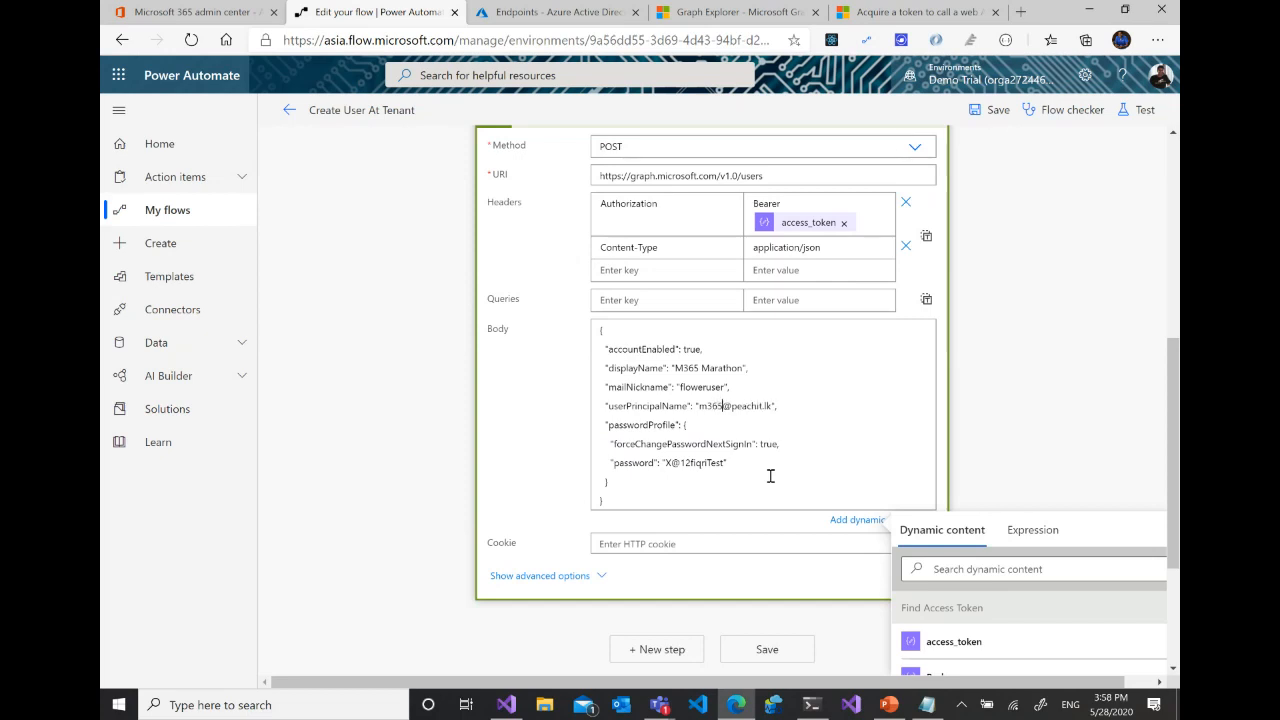
type("VM")
left_click(1075, 232)
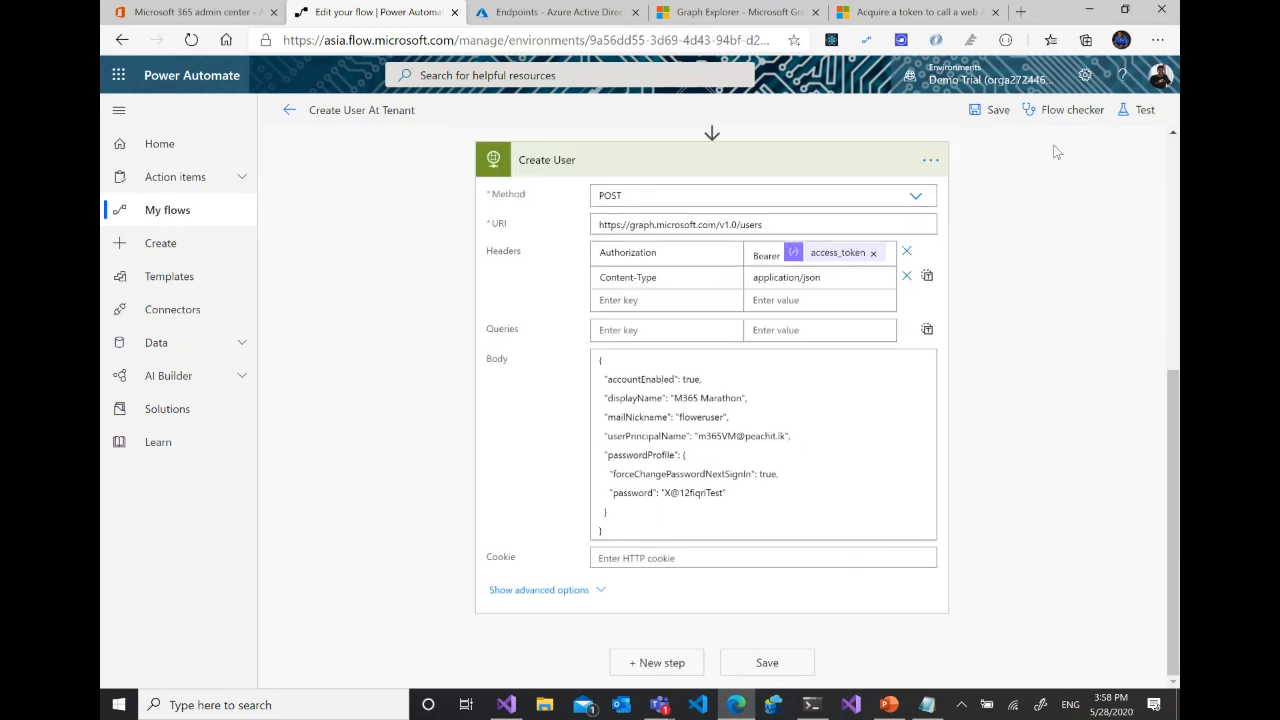
- Save the Create User At Tenant flow and run a test using the "I'll perform the trigger action" option
left_click(1000, 111)
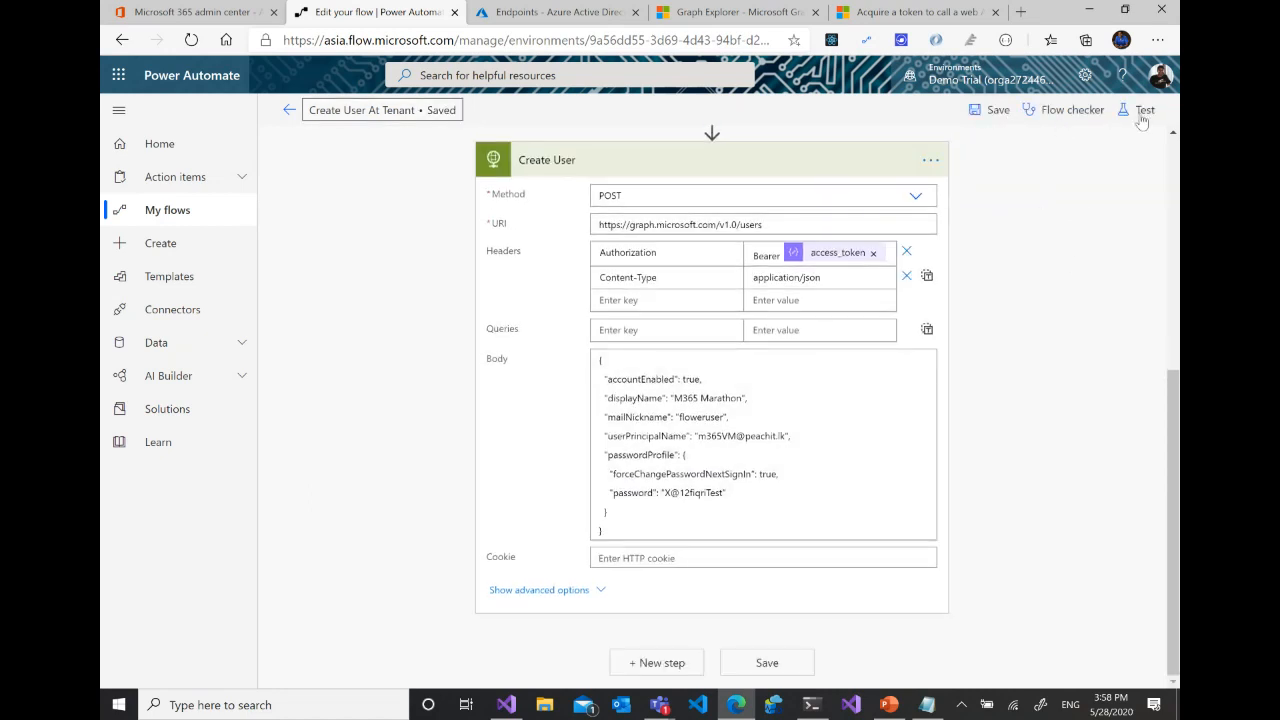
left_click(1143, 112)
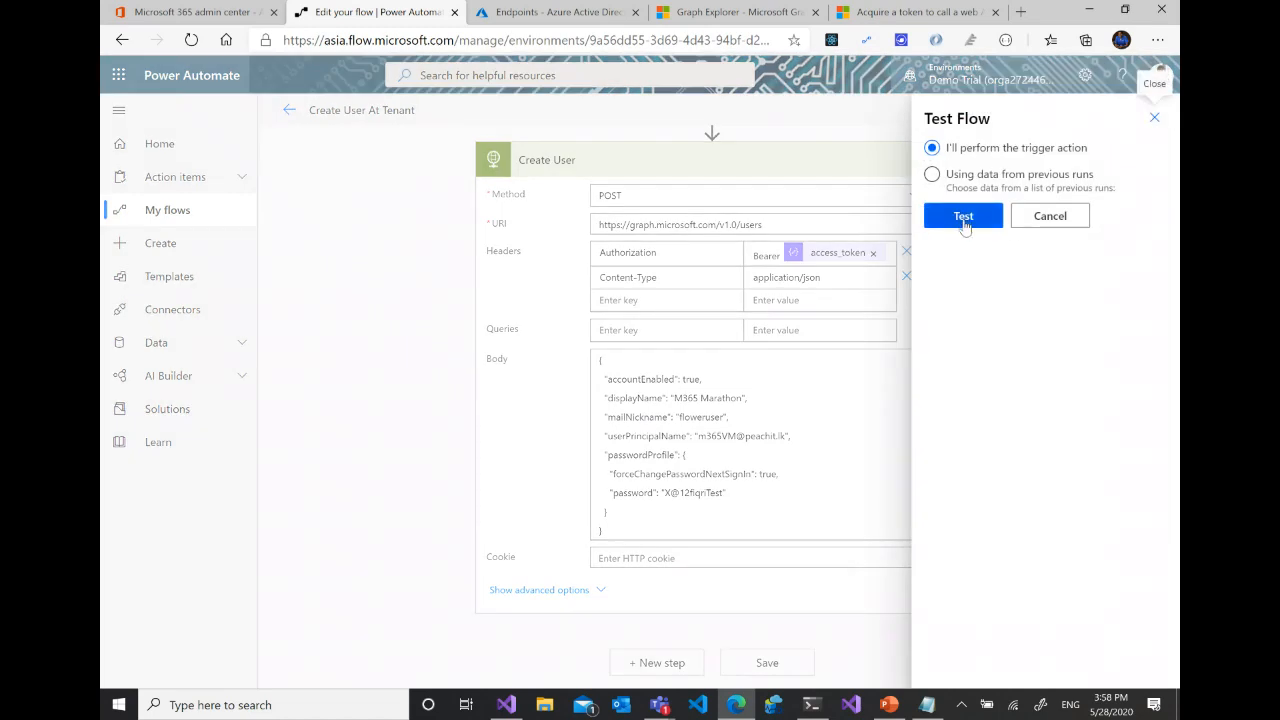
left_click(963, 218)
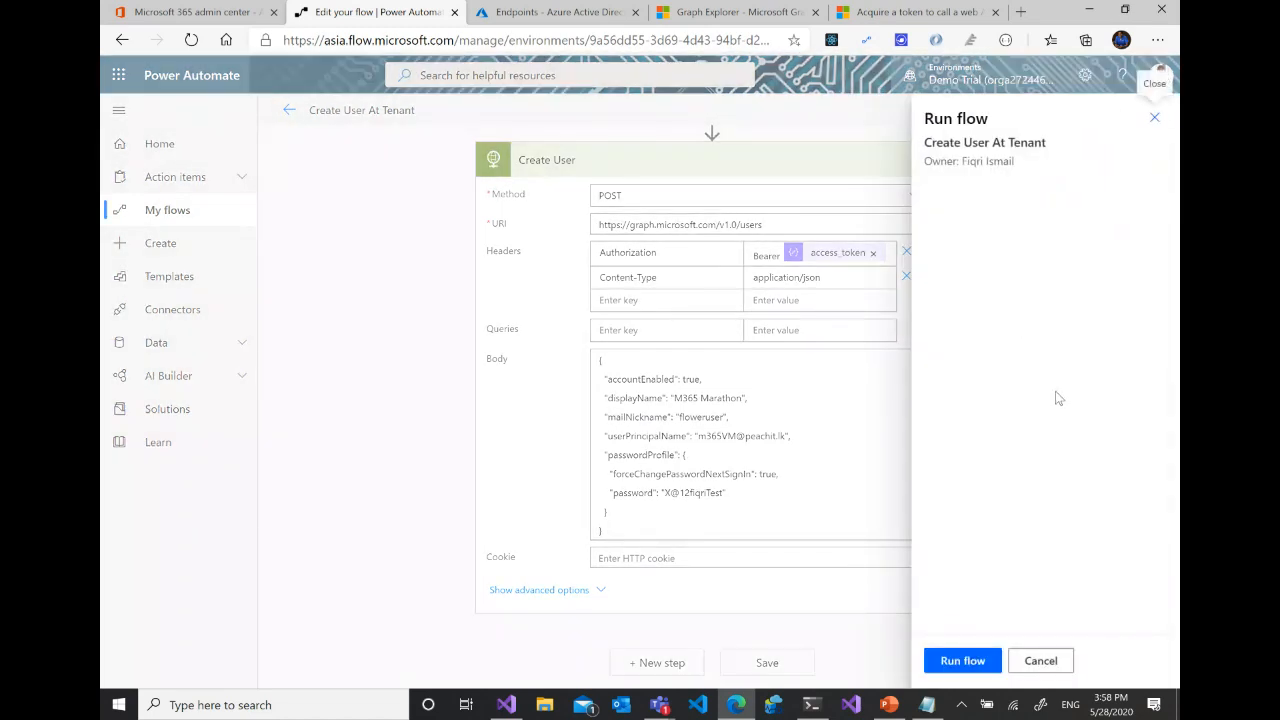
left_click(968, 660)
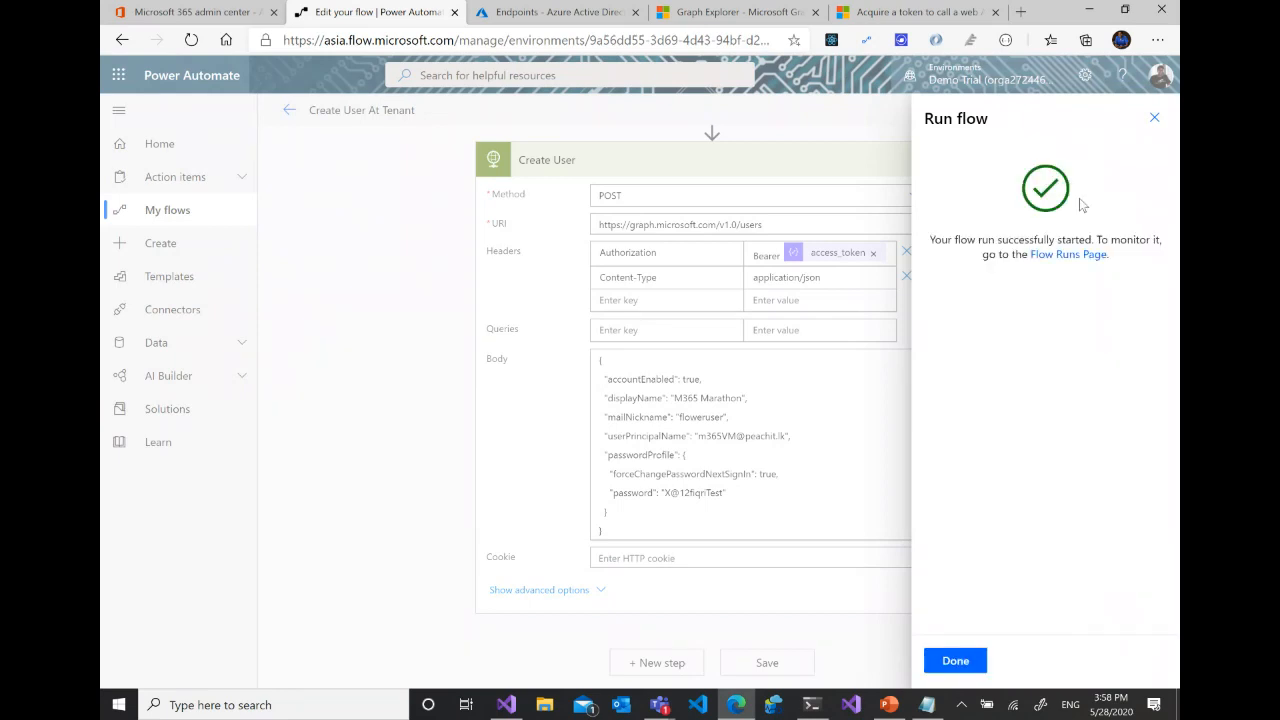
left_click(960, 660)
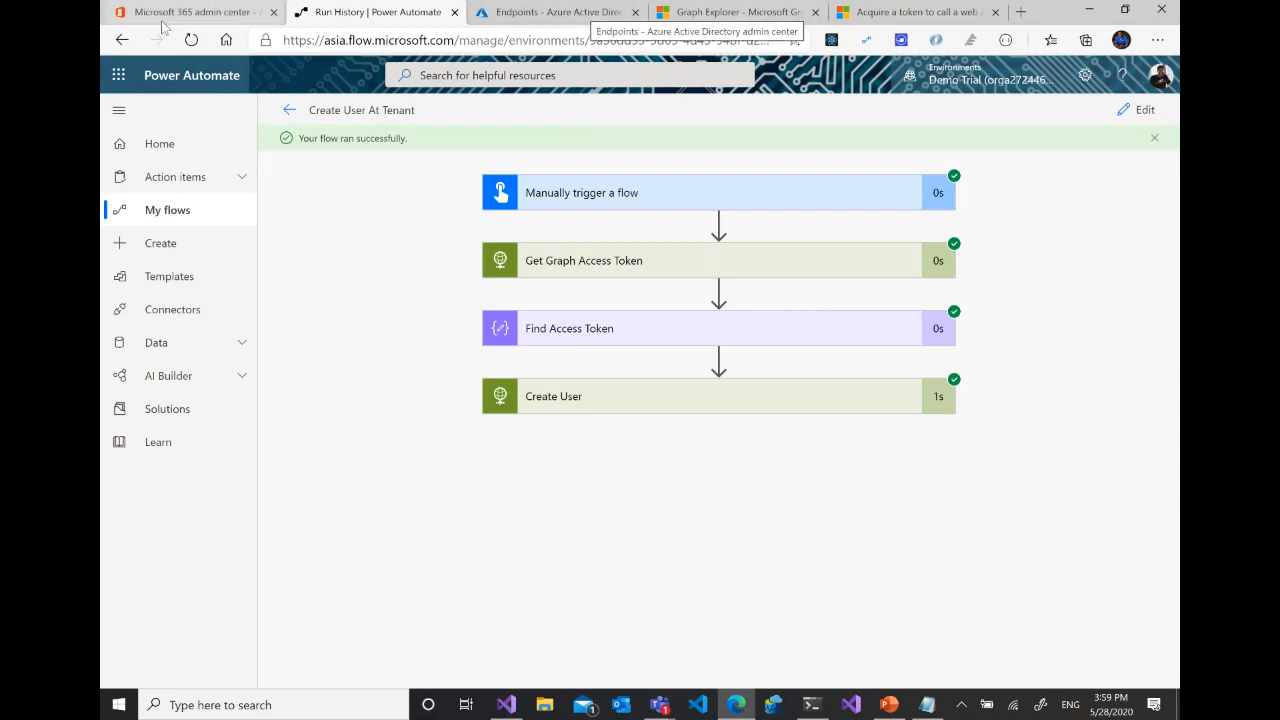
- Check the Active users list in the Microsoft 365 admin center for the M365 Marathon user
left_click(193, 13)
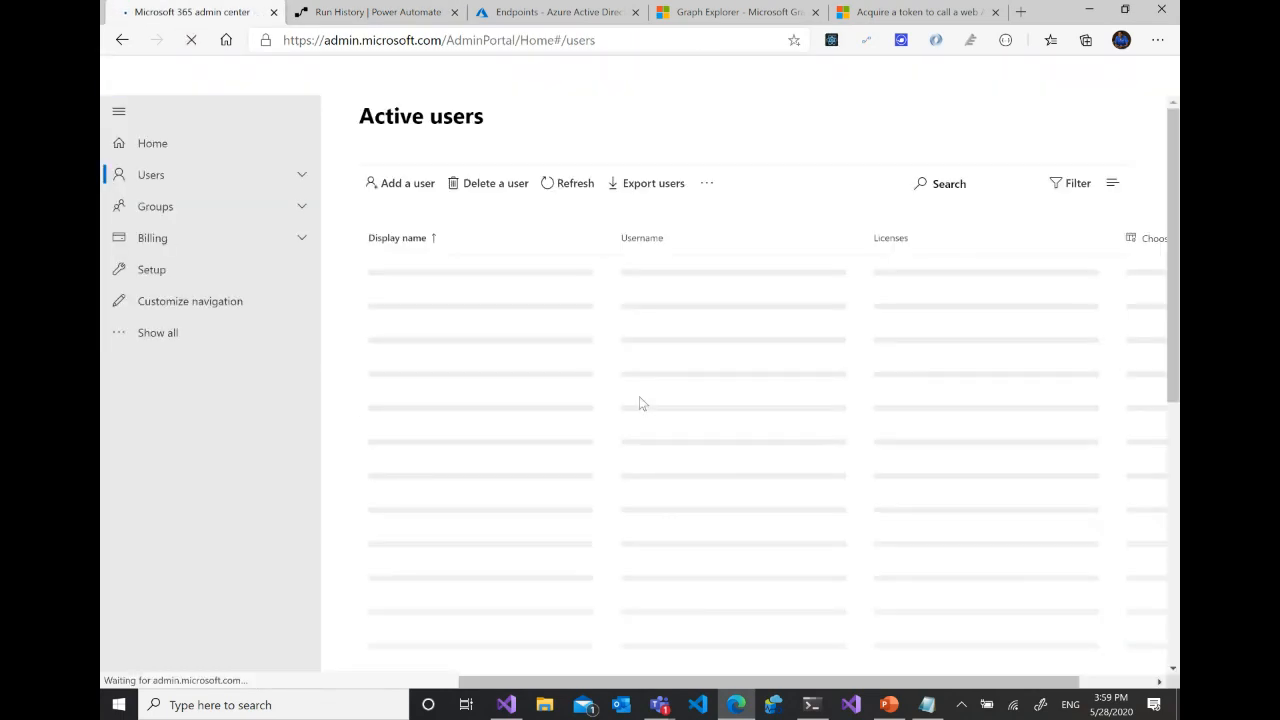
scroll(779, 397, "down", 5)
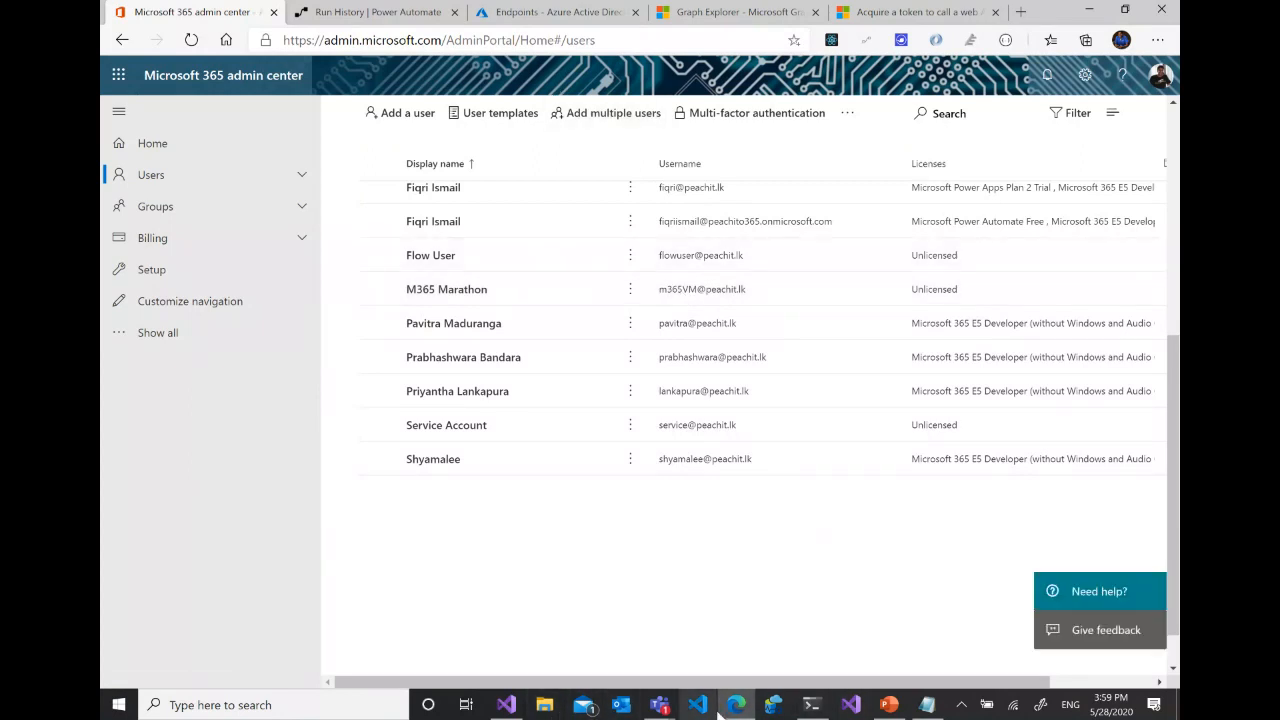
- Switch to Visual Studio, run the GraphDemo project and sign in with the already signed-in account
left_click(510, 706)
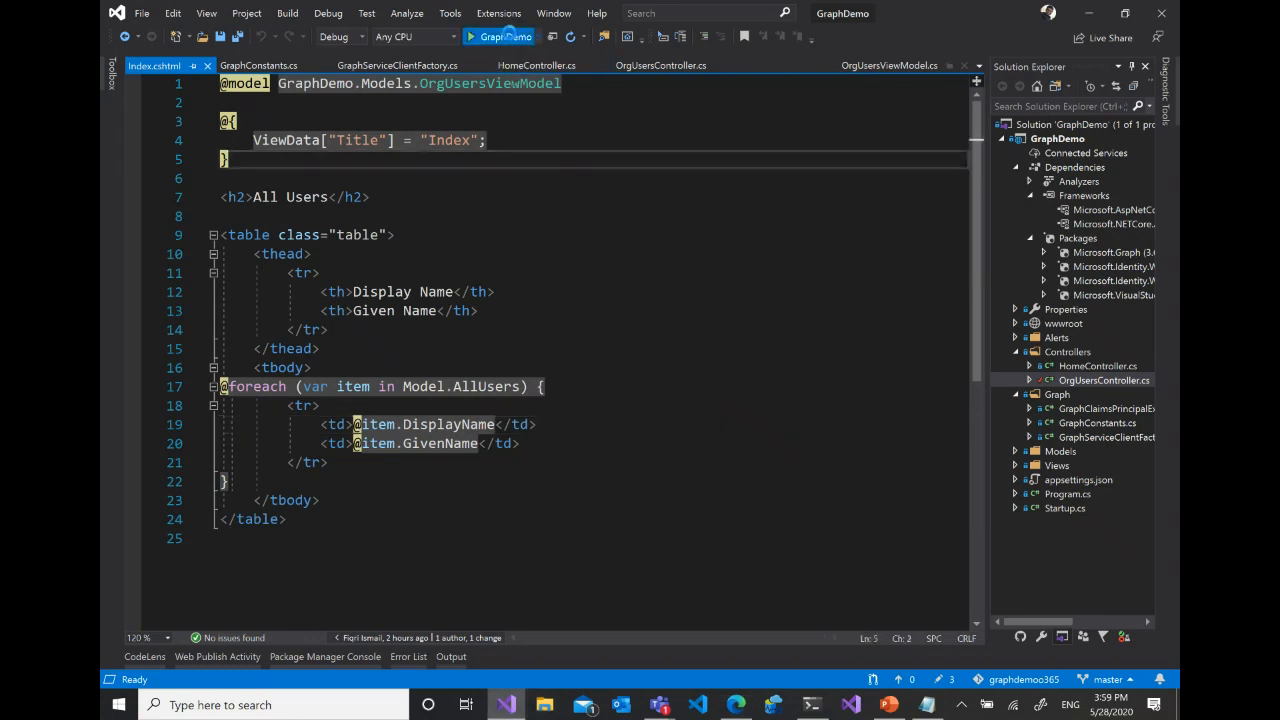
left_click(506, 36)
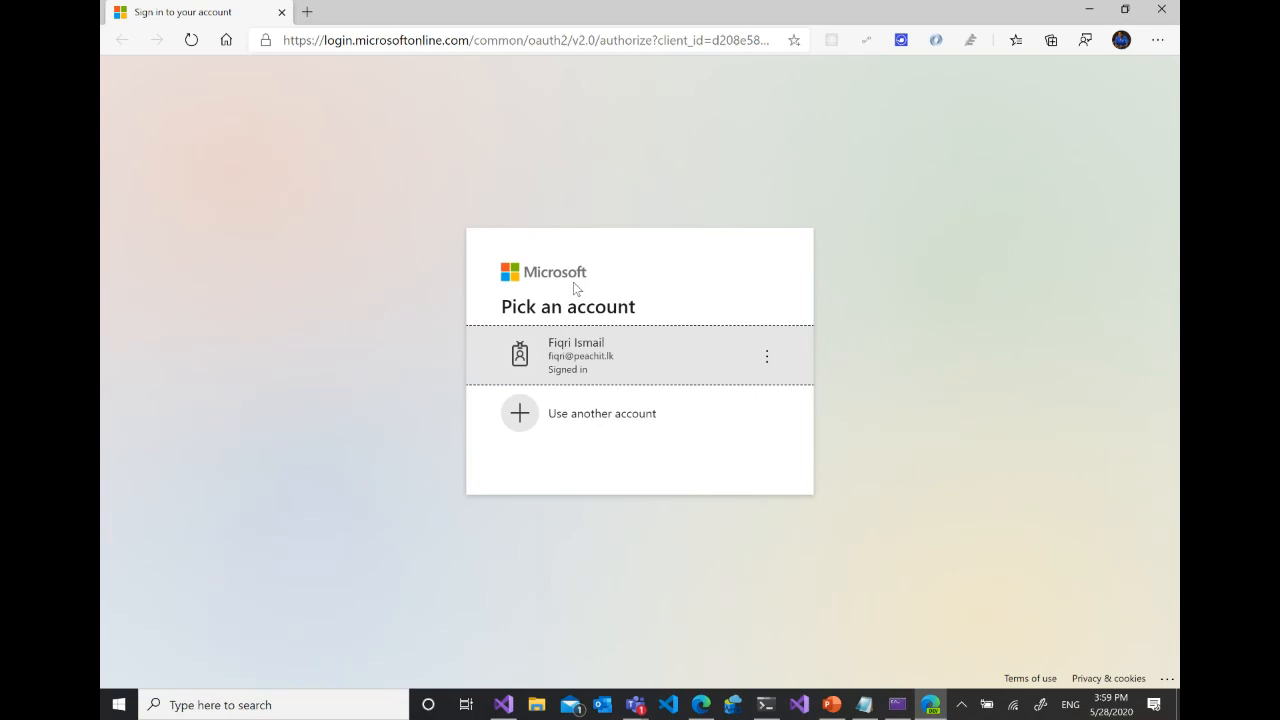
left_click(600, 369)
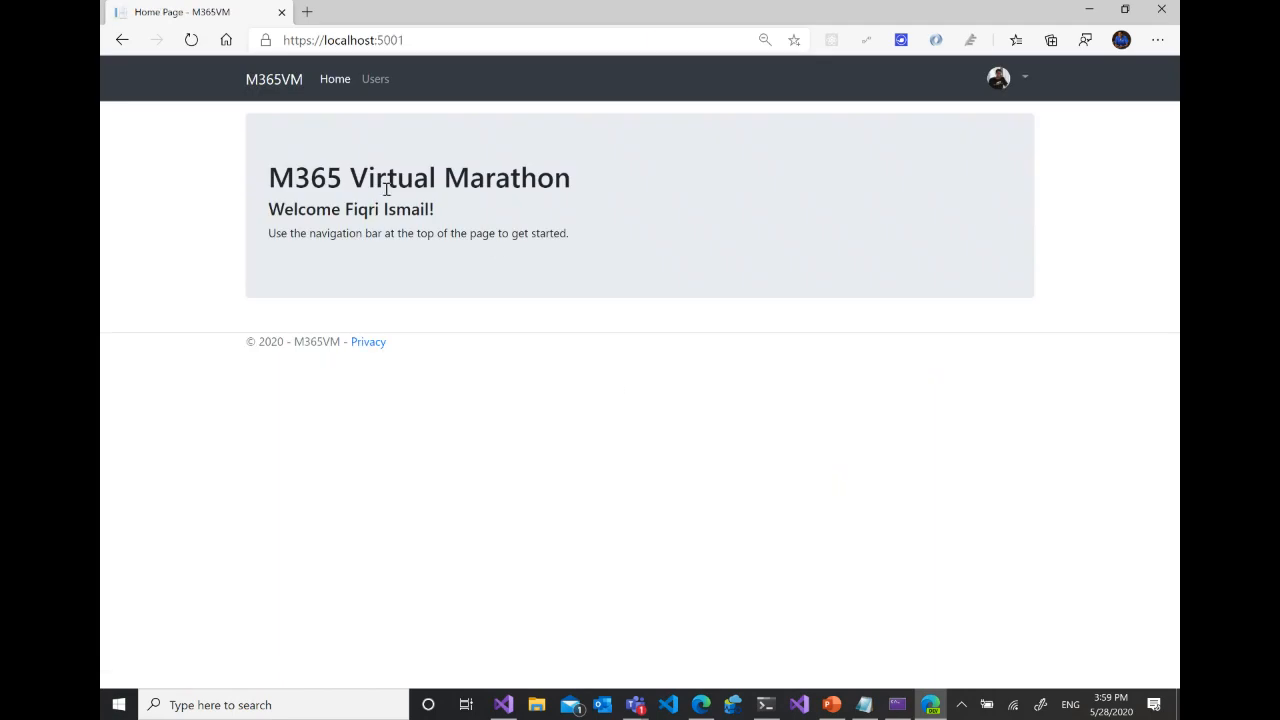
- Open the Users page of the M365VM web app, highlight the M365 Marathon entry, and close the browser window
left_click(380, 82)
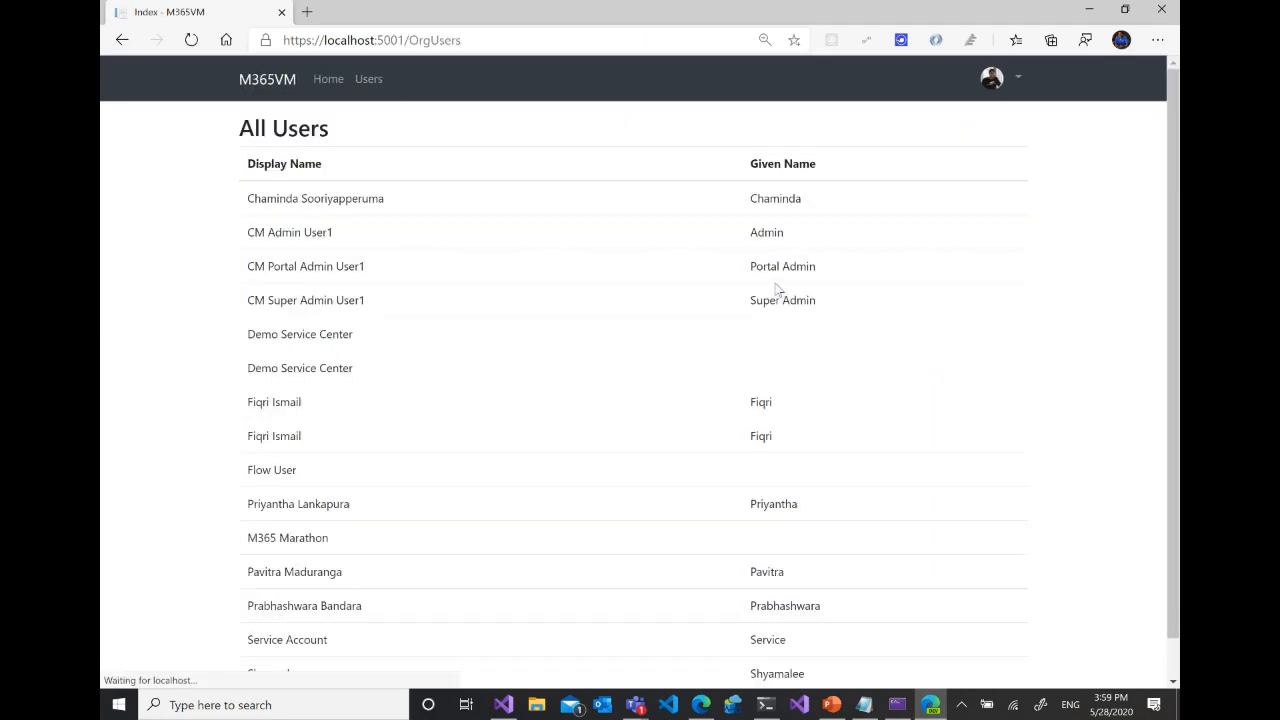
scroll(461, 436, "down", 1)
left_click_drag(245, 496, 436, 510)
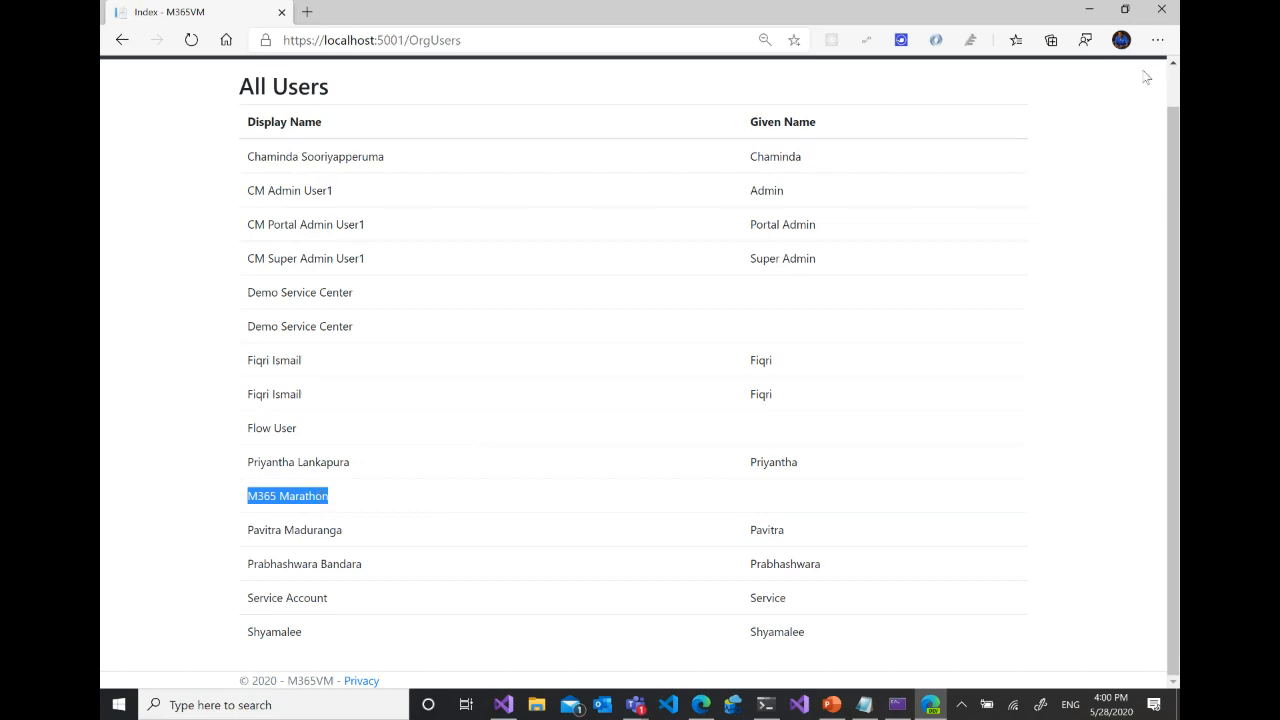
left_click(1160, 12)
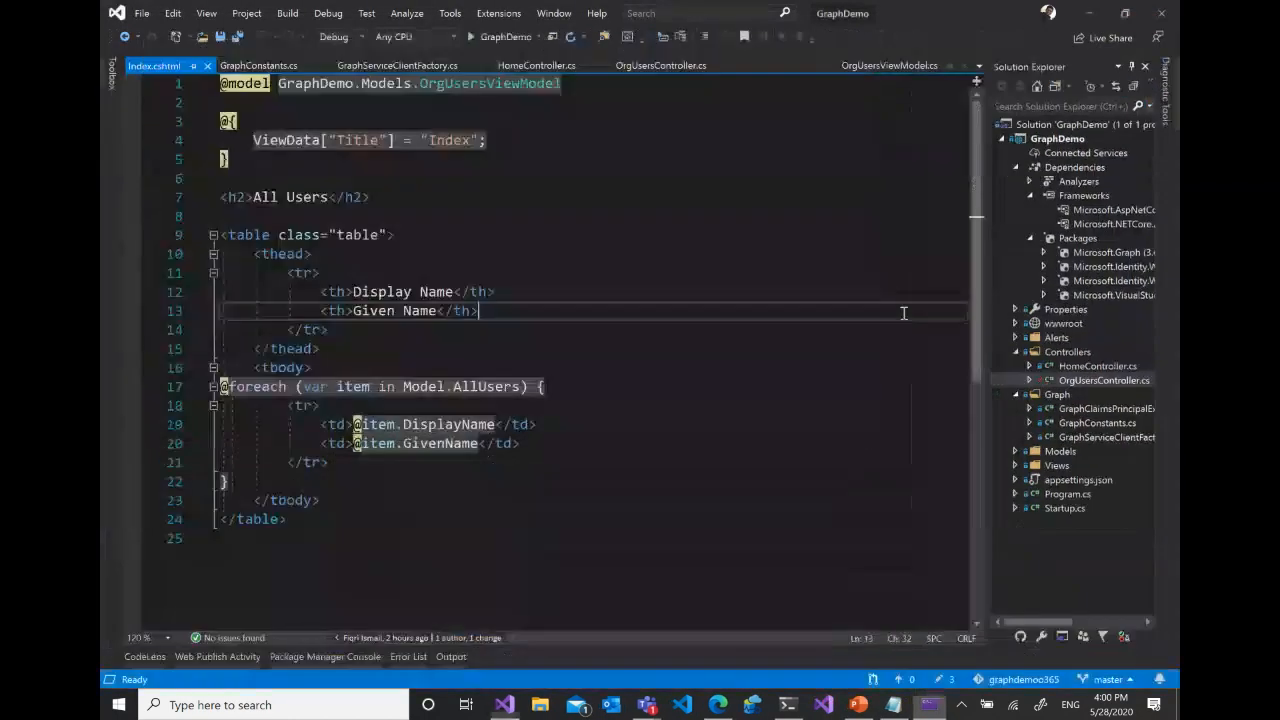
- Switch back to the Microsoft 365 admin center in Edge and open OneDrive with the signed-in account
left_click(718, 705)
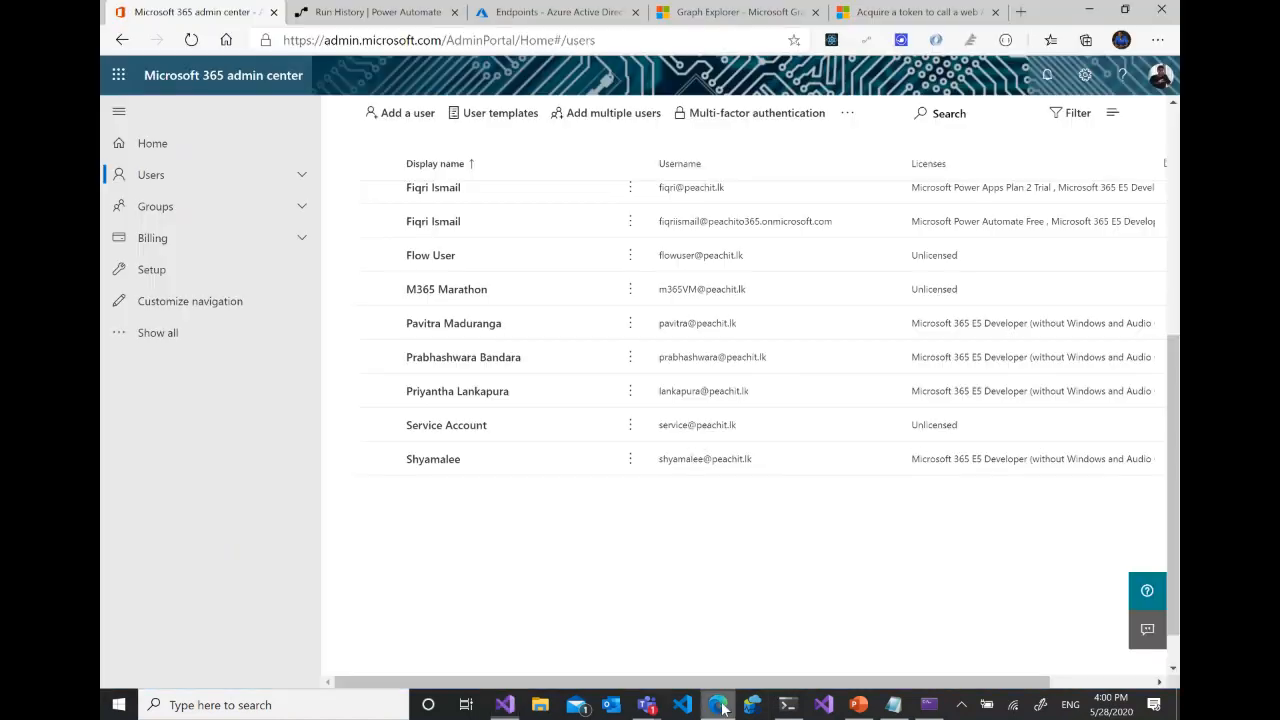
left_click(118, 74)
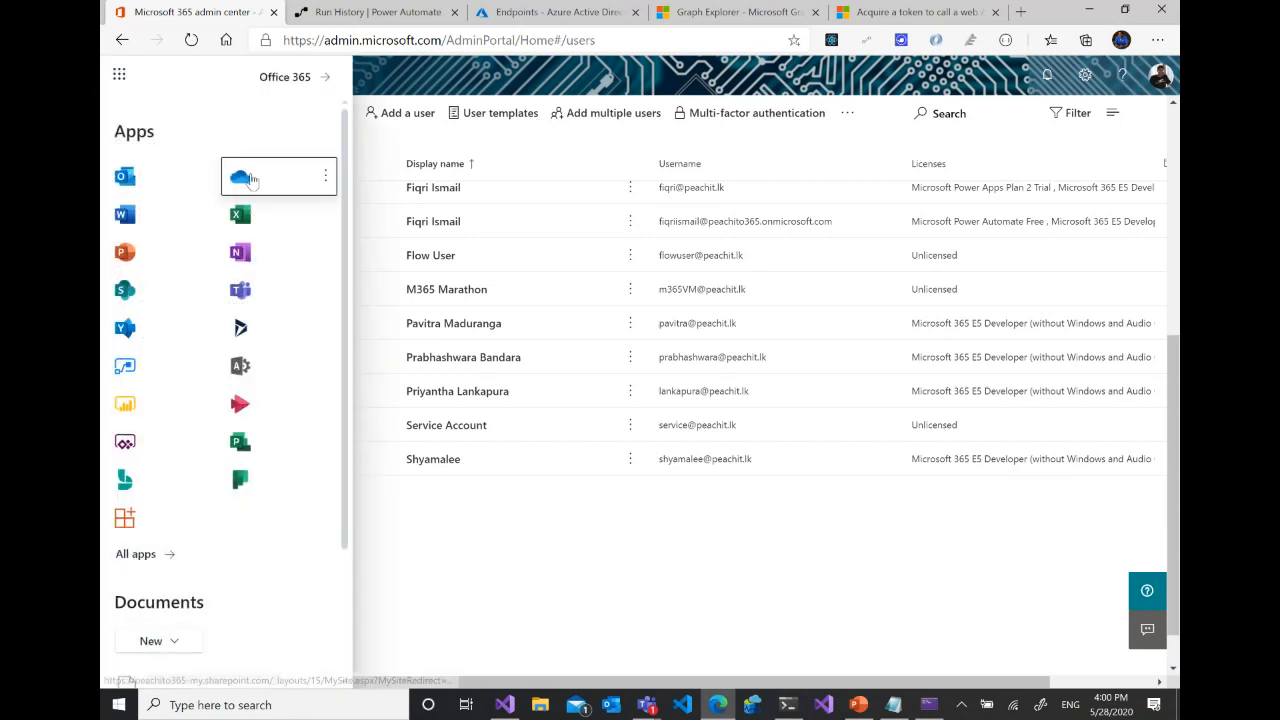
left_click(248, 178)
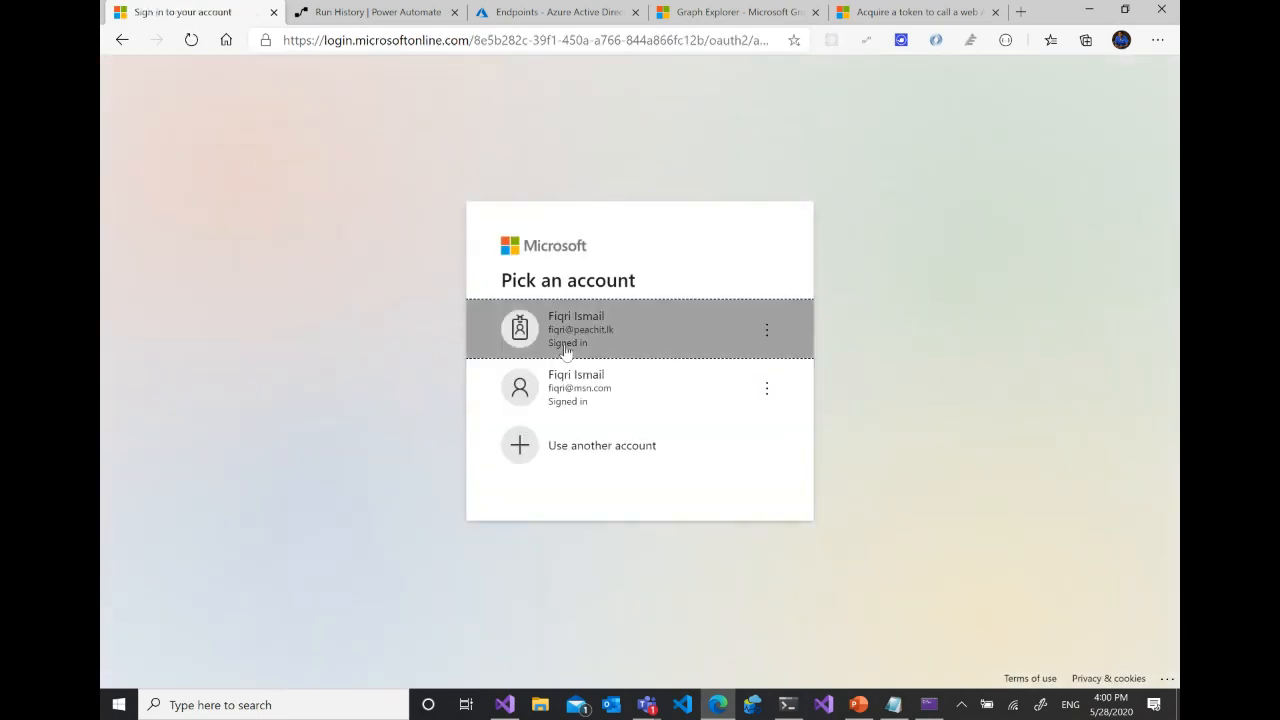
left_click(565, 348)
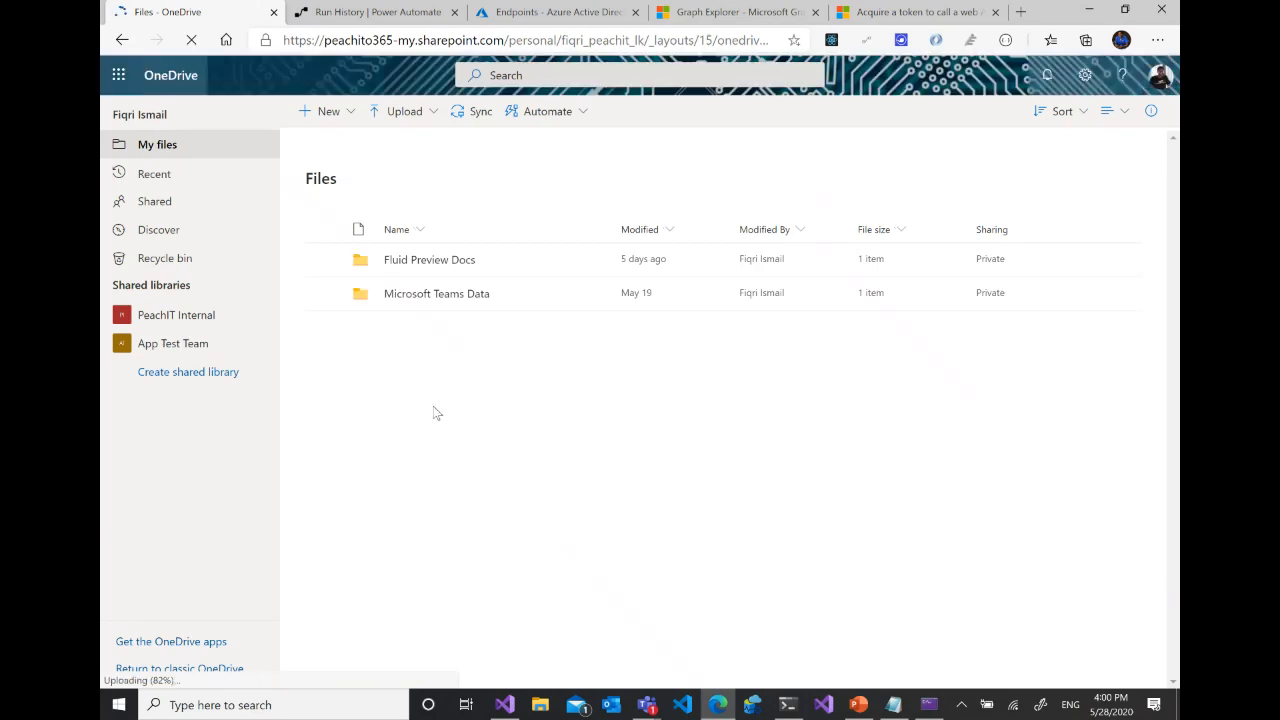
- Create a new folder named M365Demo in the OneDrive My files area
left_click(333, 110)
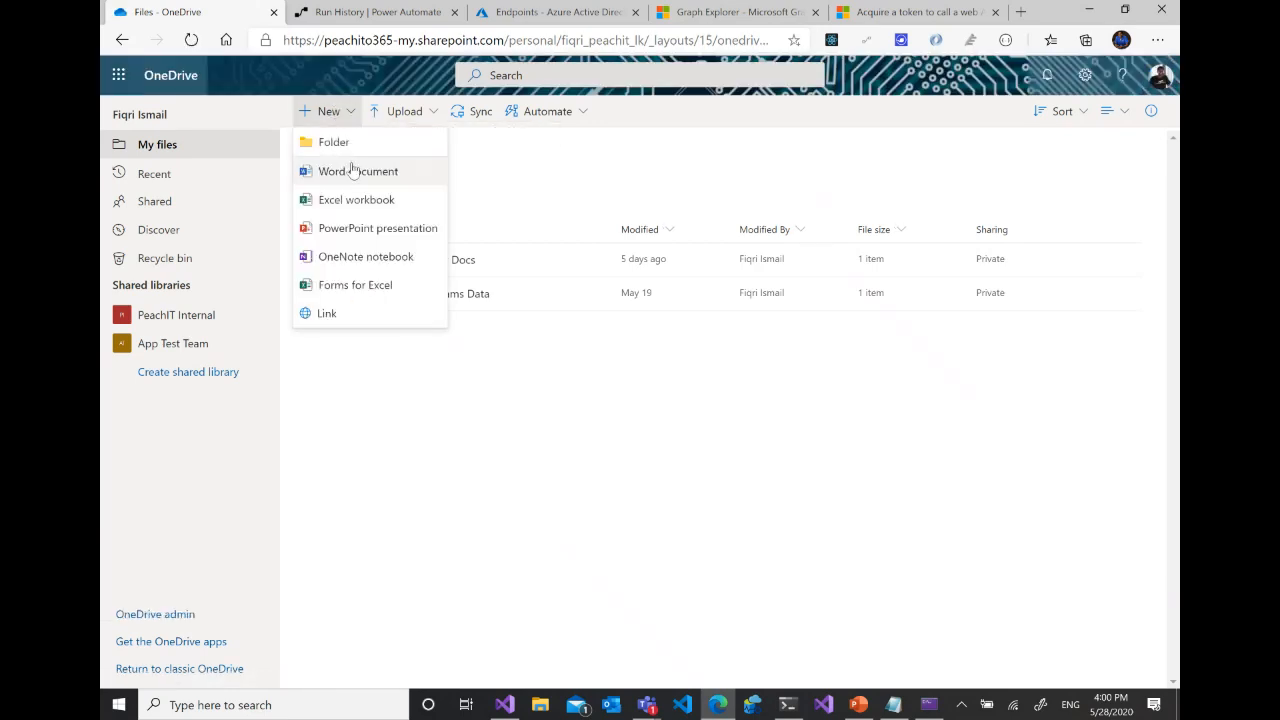
left_click(341, 143)
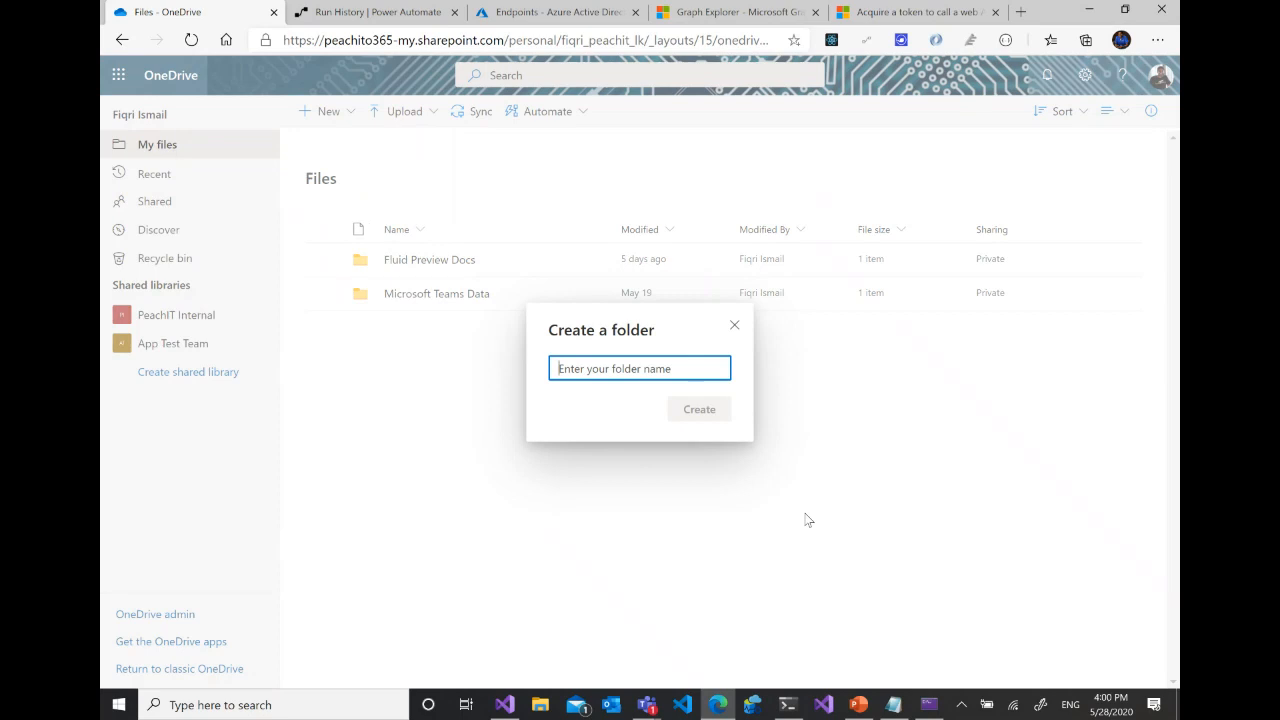
type("M365Dem")
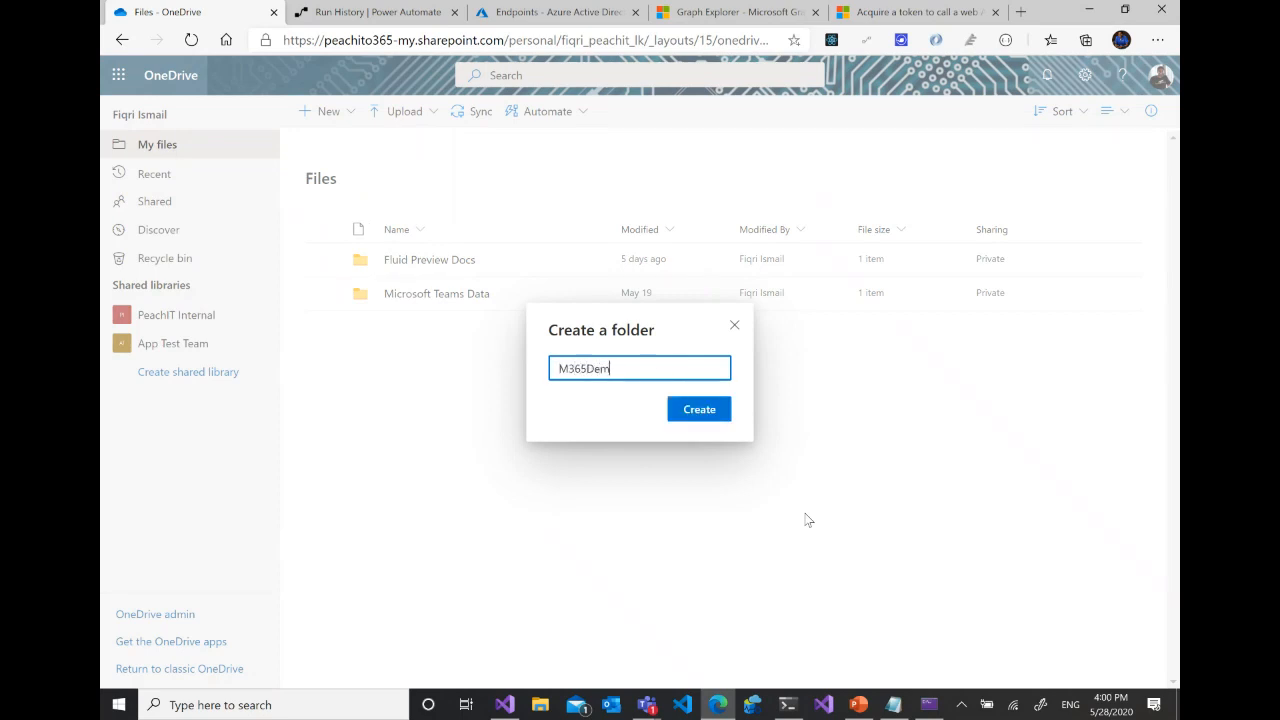
type("o")
left_click(704, 411)
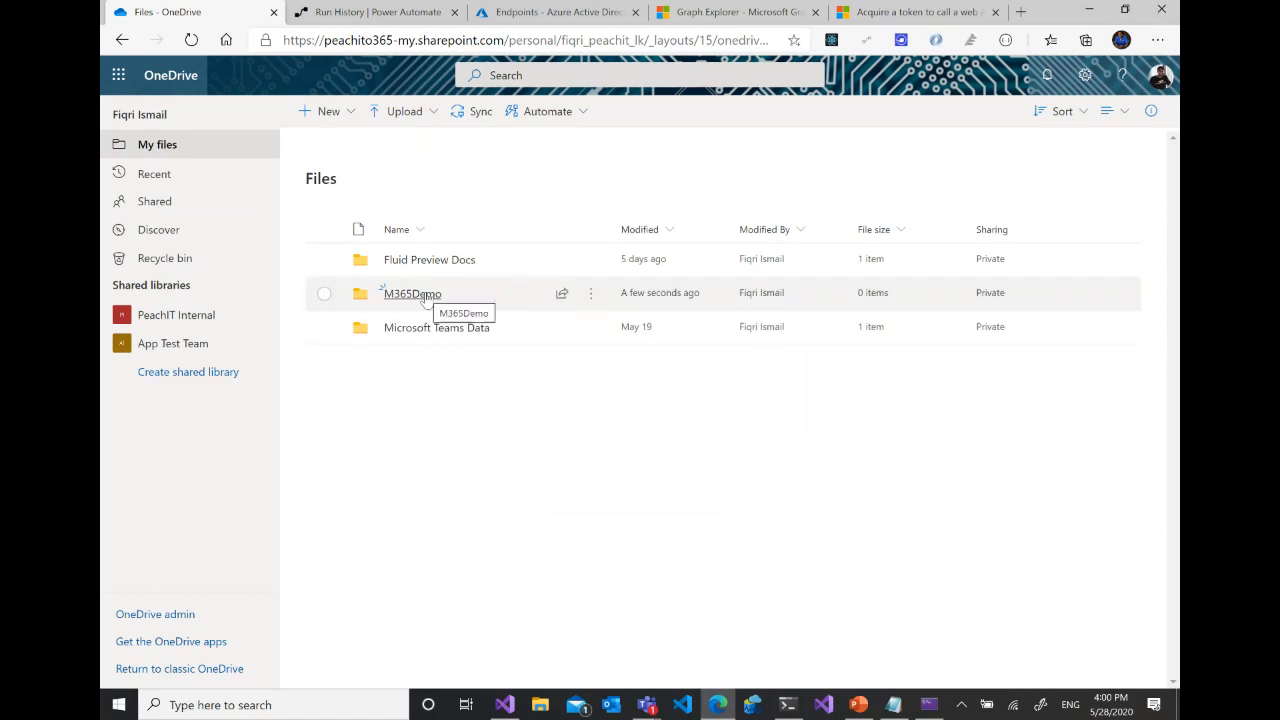
- Open the M365Demo folder and create a new Excel workbook inside it
left_click(425, 297)
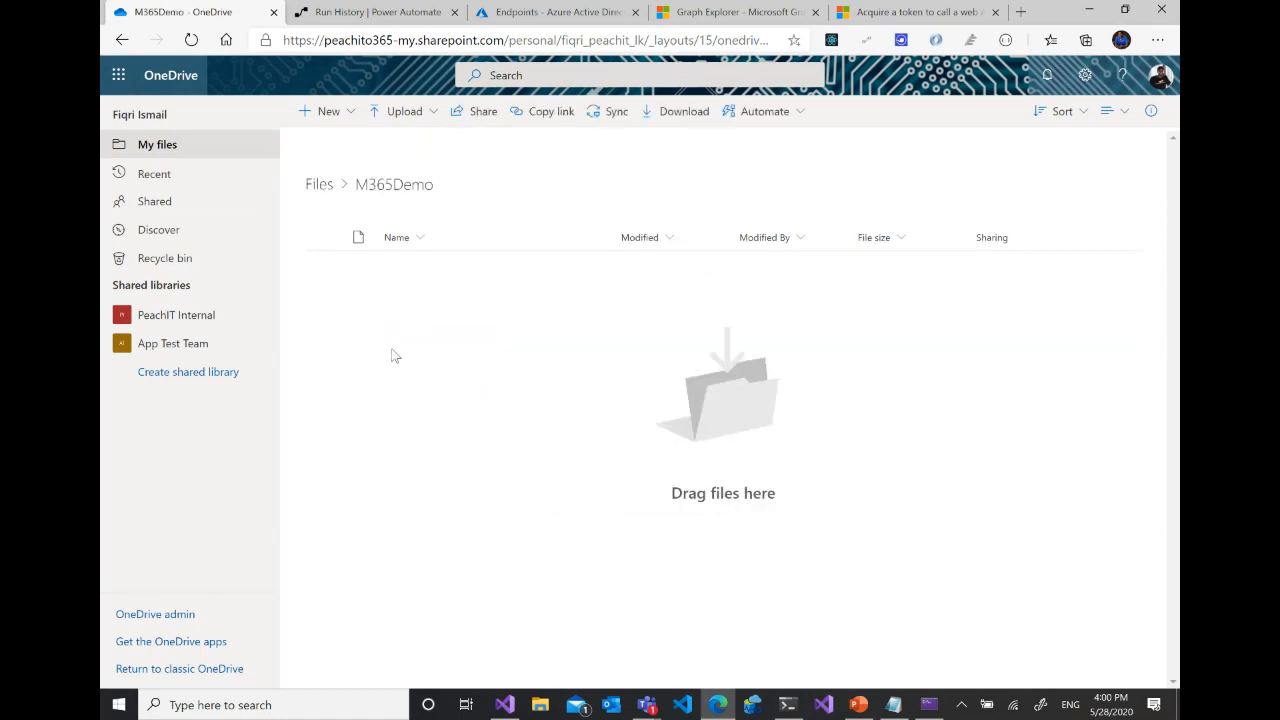
left_click(332, 114)
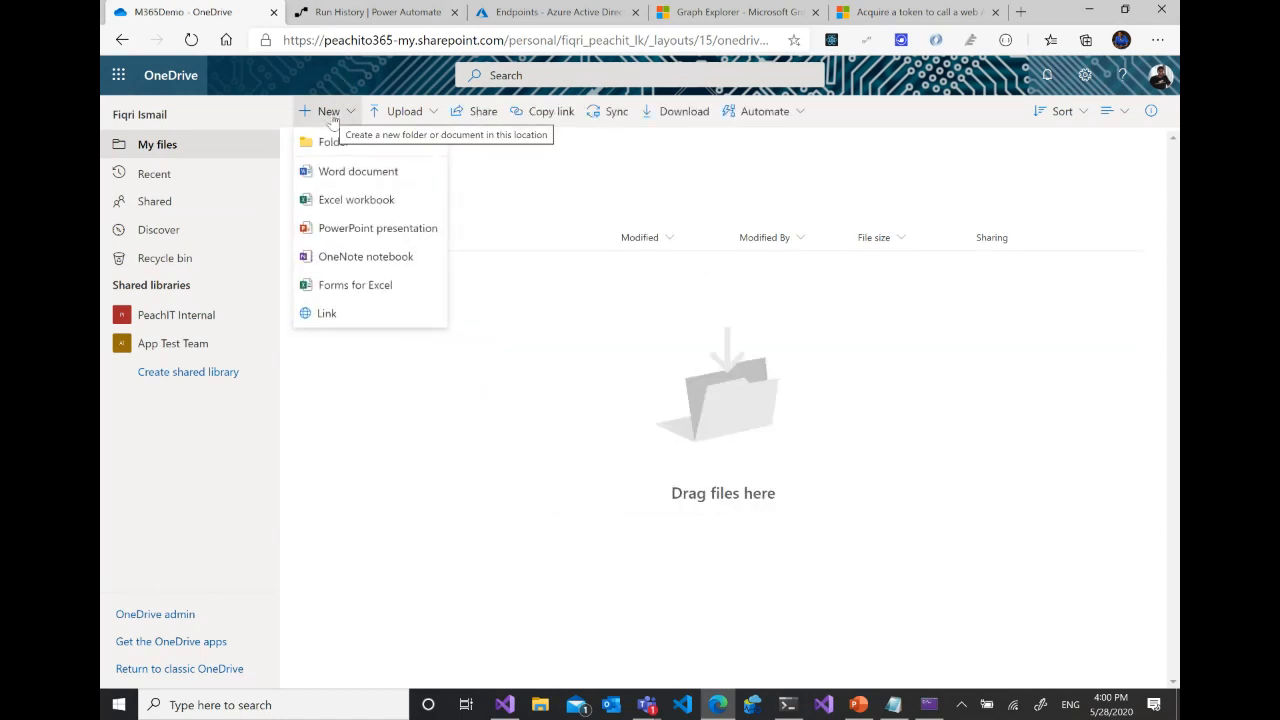
left_click(352, 203)
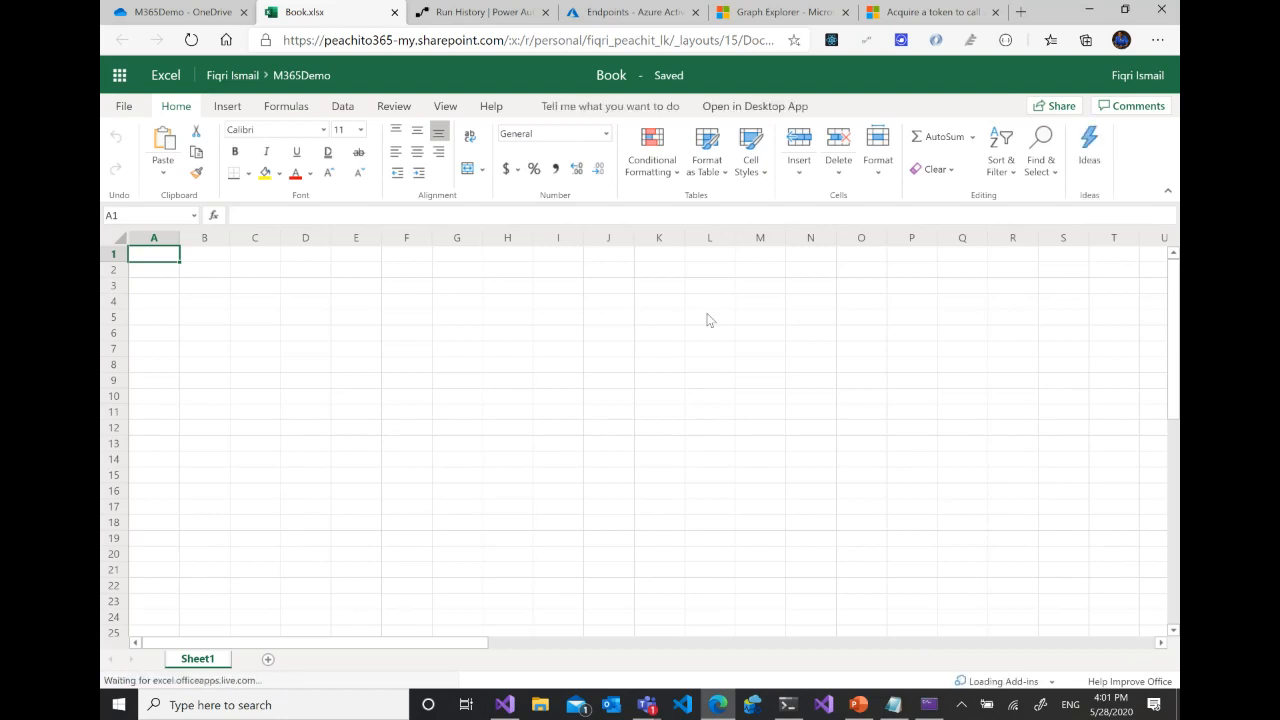
- Enter the column headers Employee Name in cell A1 and Email in cell B1
type("Empo")
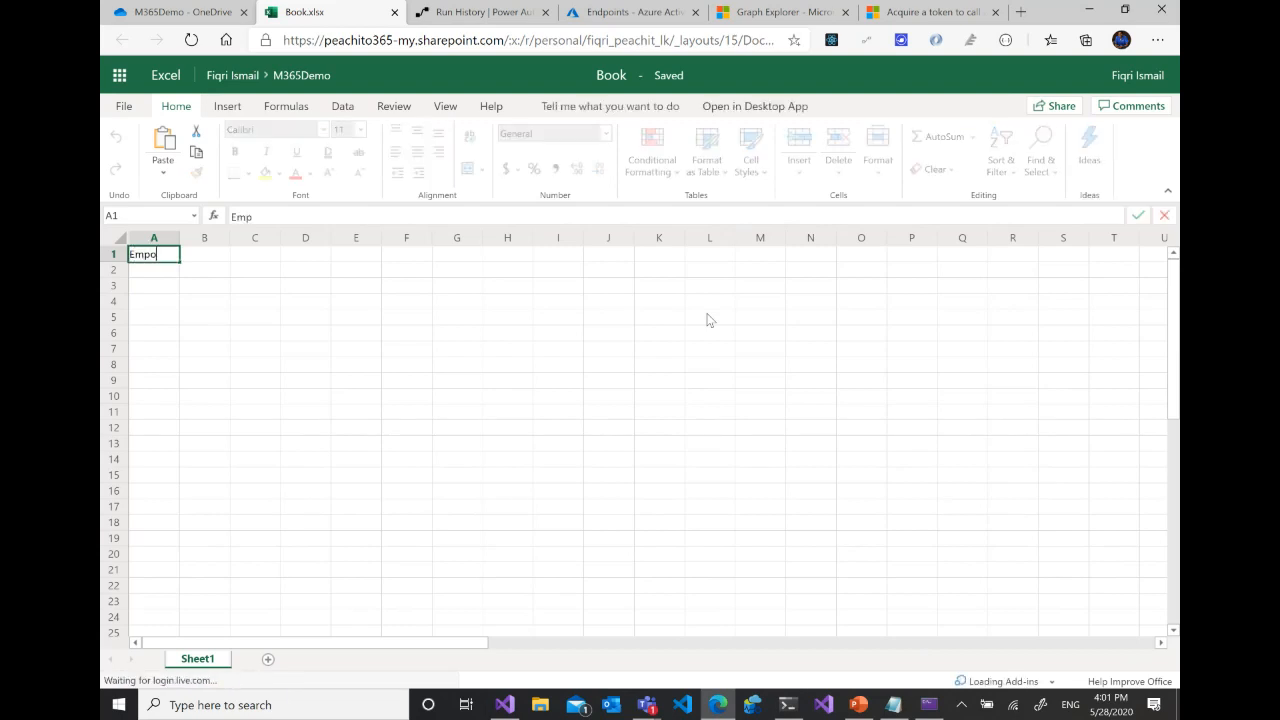
key("BackSpace")
type("l")
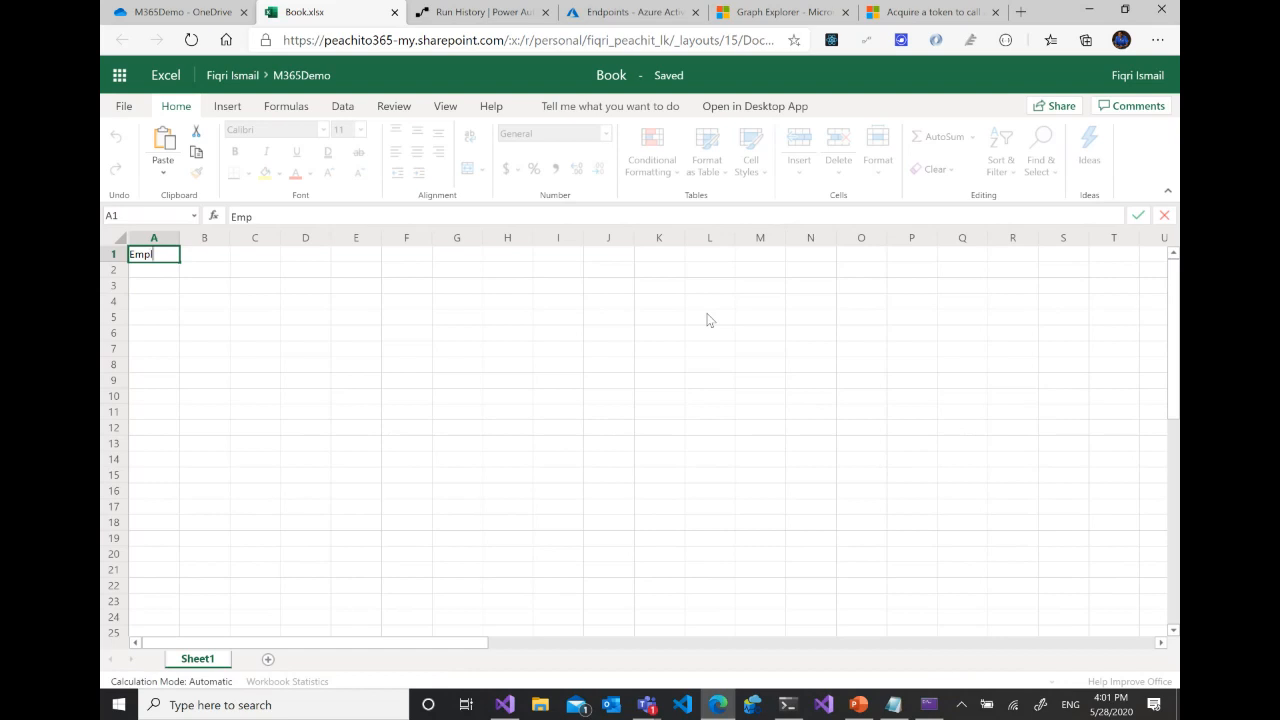
type("oyee Name")
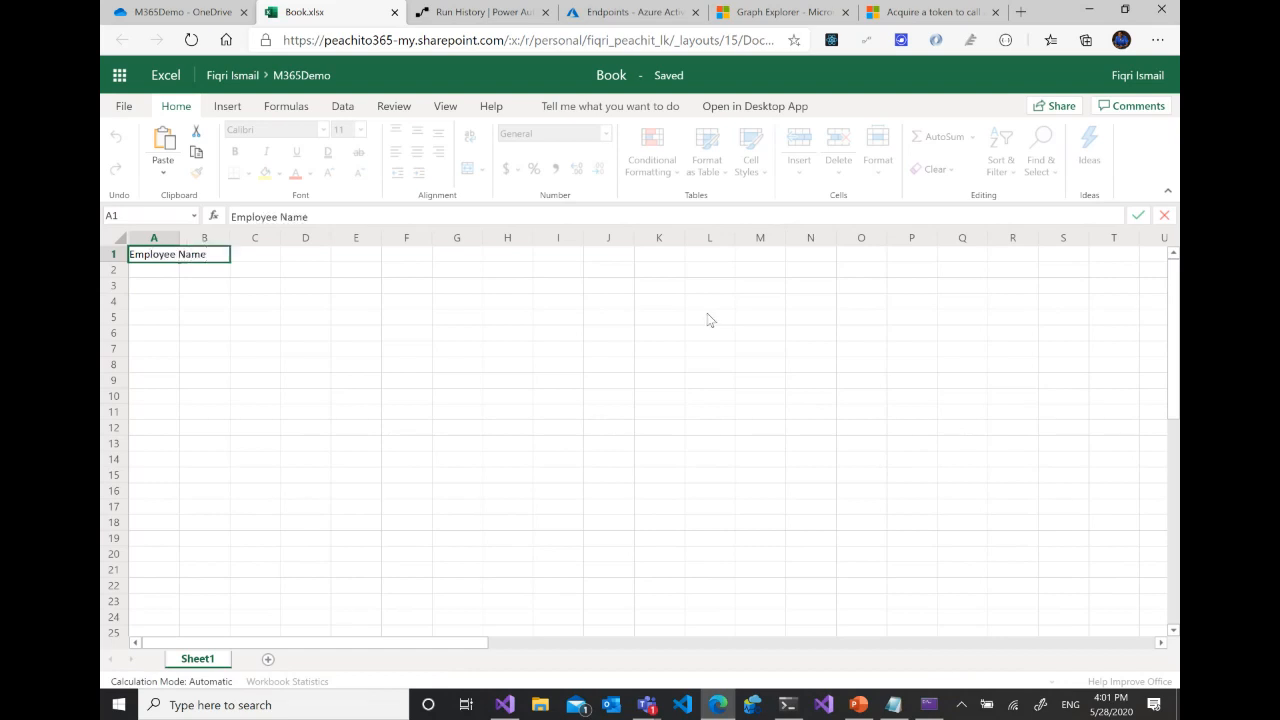
left_click(225, 302)
left_click(222, 256)
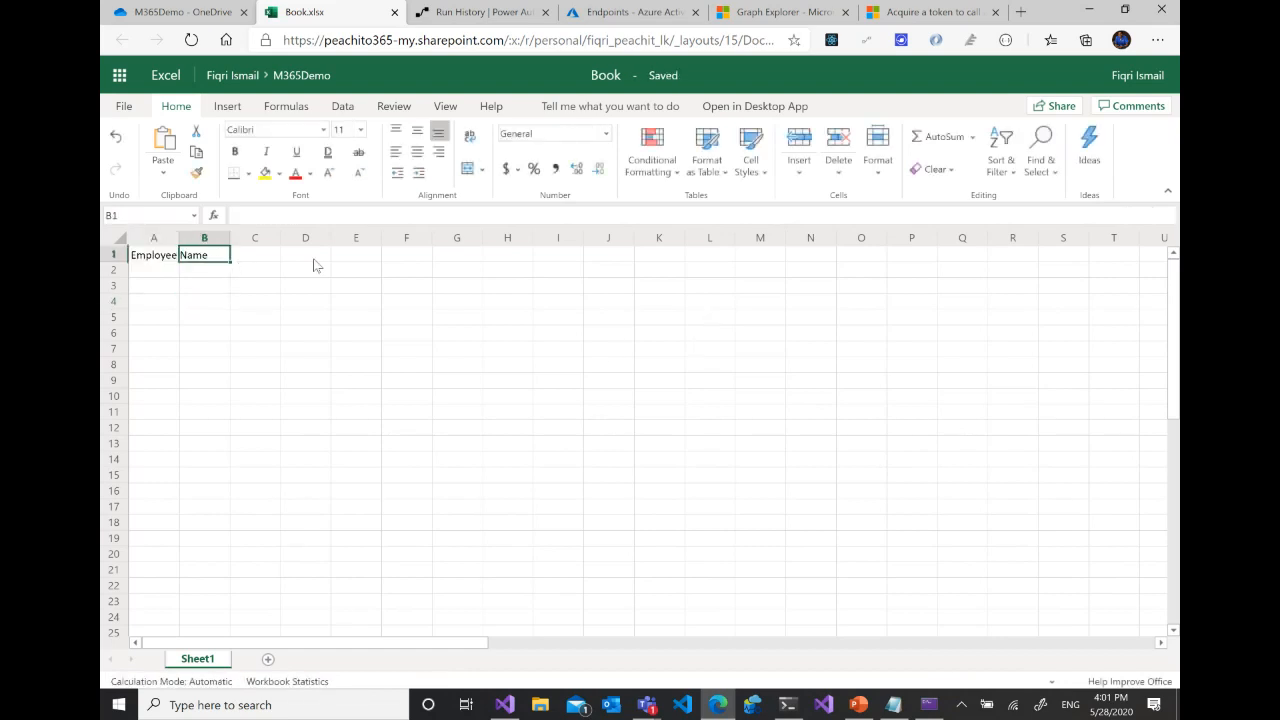
type("E")
key("BackSpace")
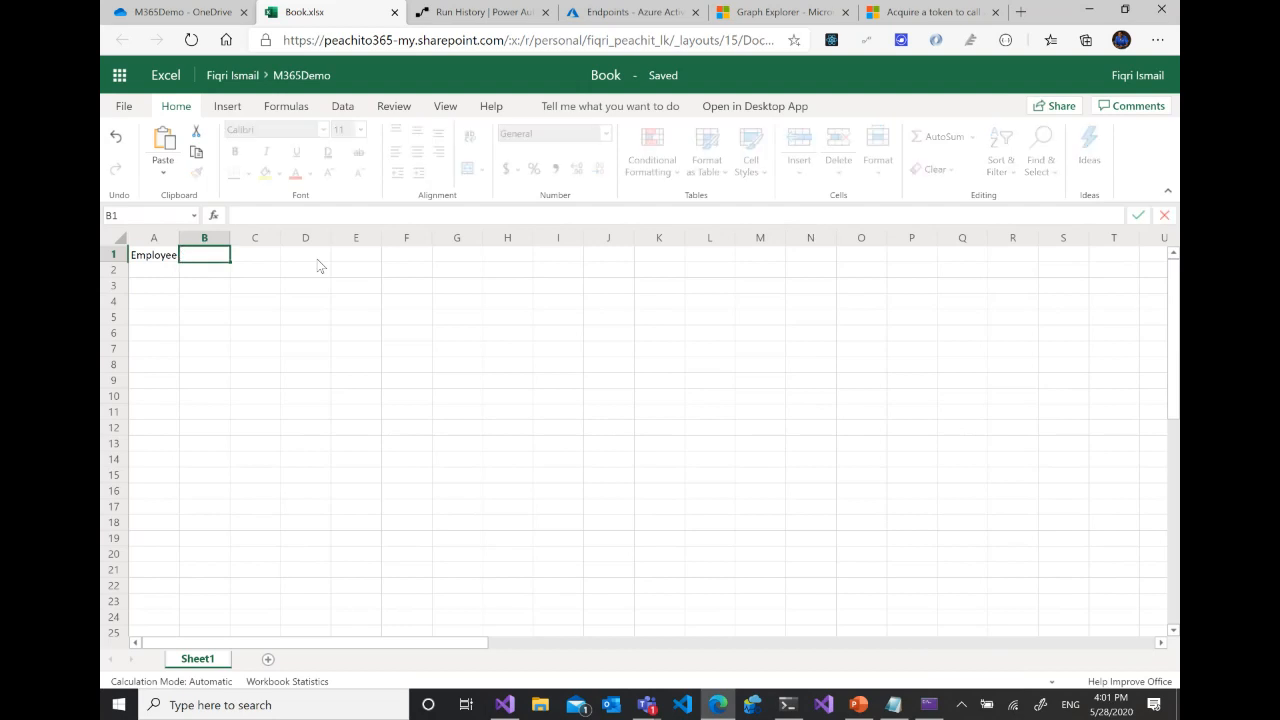
type("Email")
key("Return")
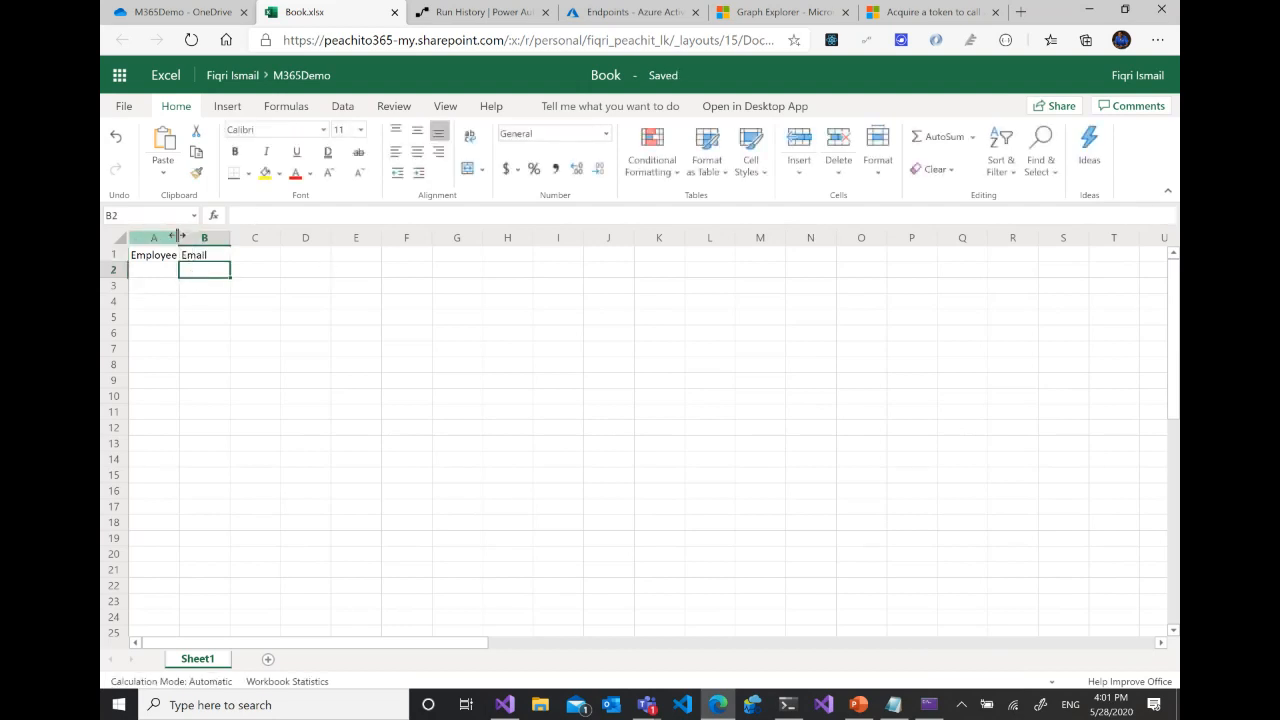
- Fill row 2 with M365 User 1 and that user's email address, and fit column A's width to its contents
double_click(180, 237)
key("Left")
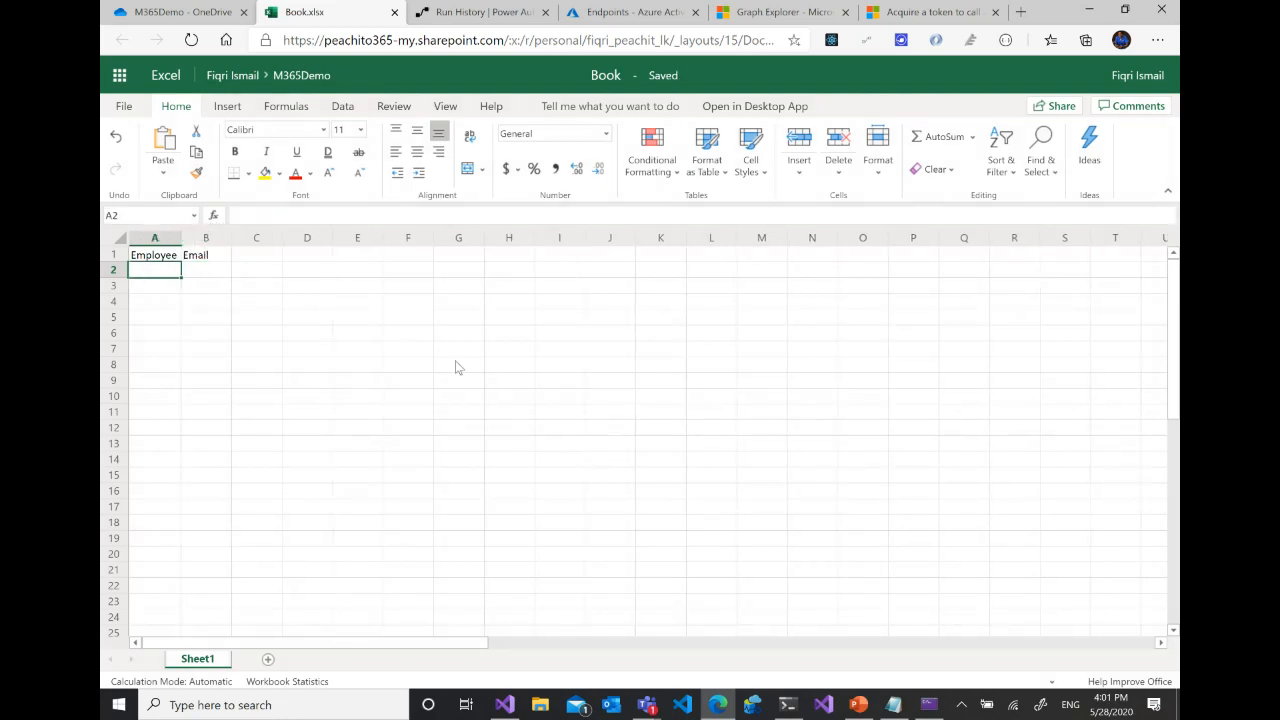
type("M365")
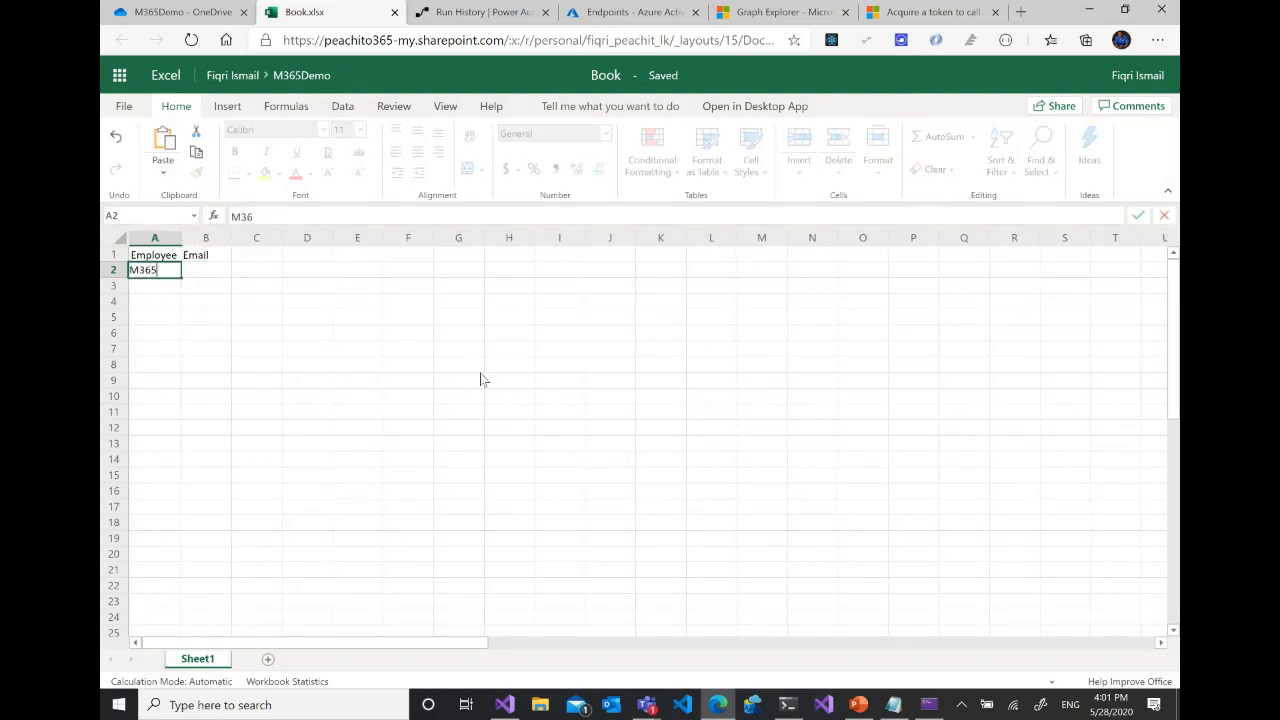
type(" User 1")
key("Tab")
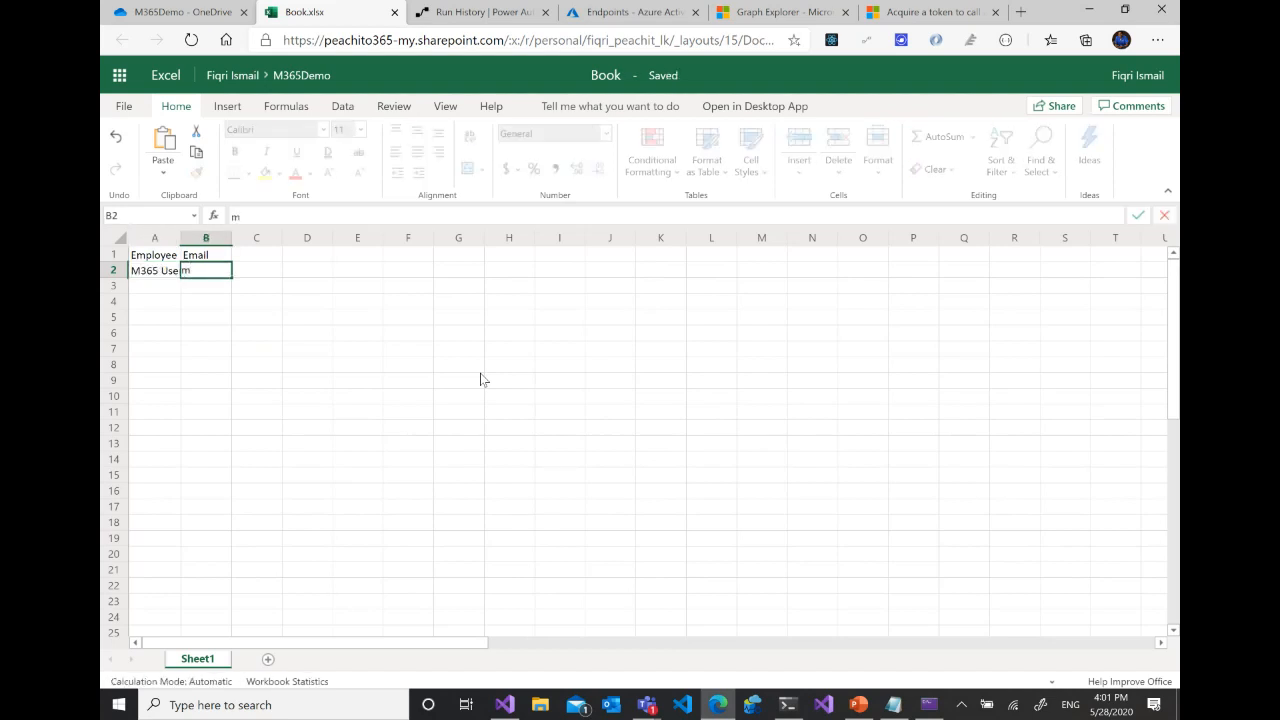
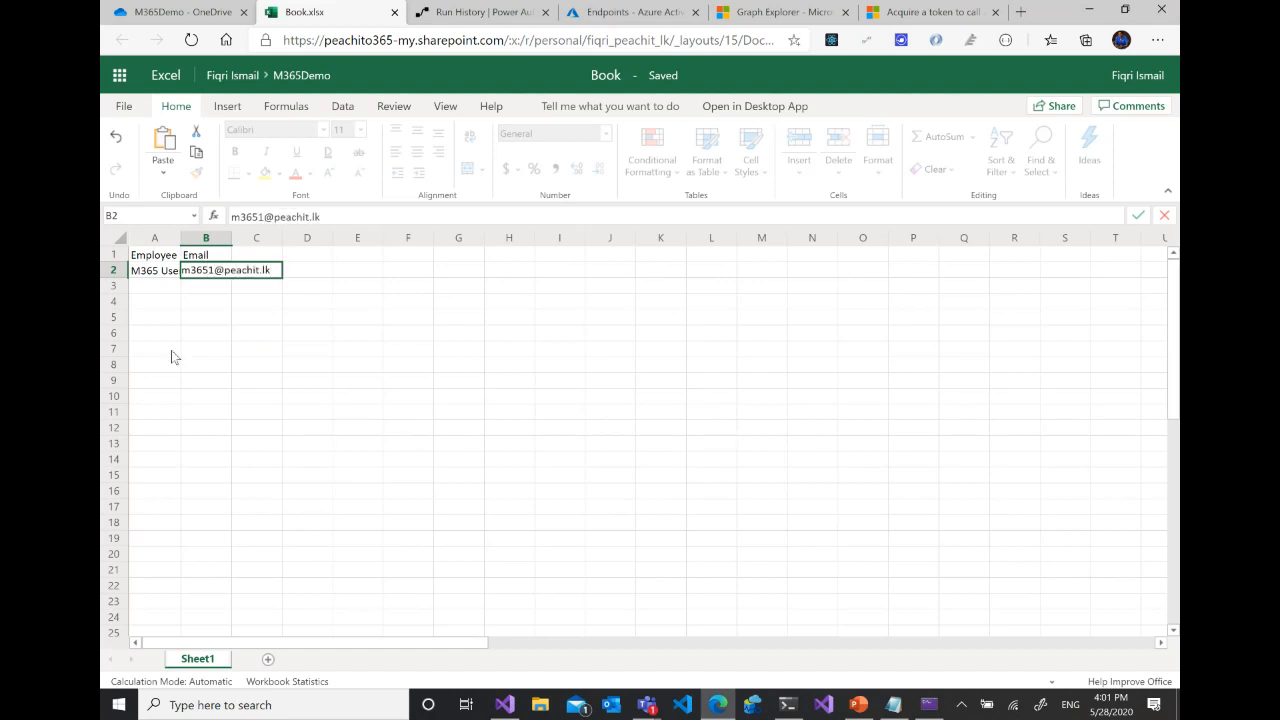
left_click(171, 350)
double_click(181, 238)
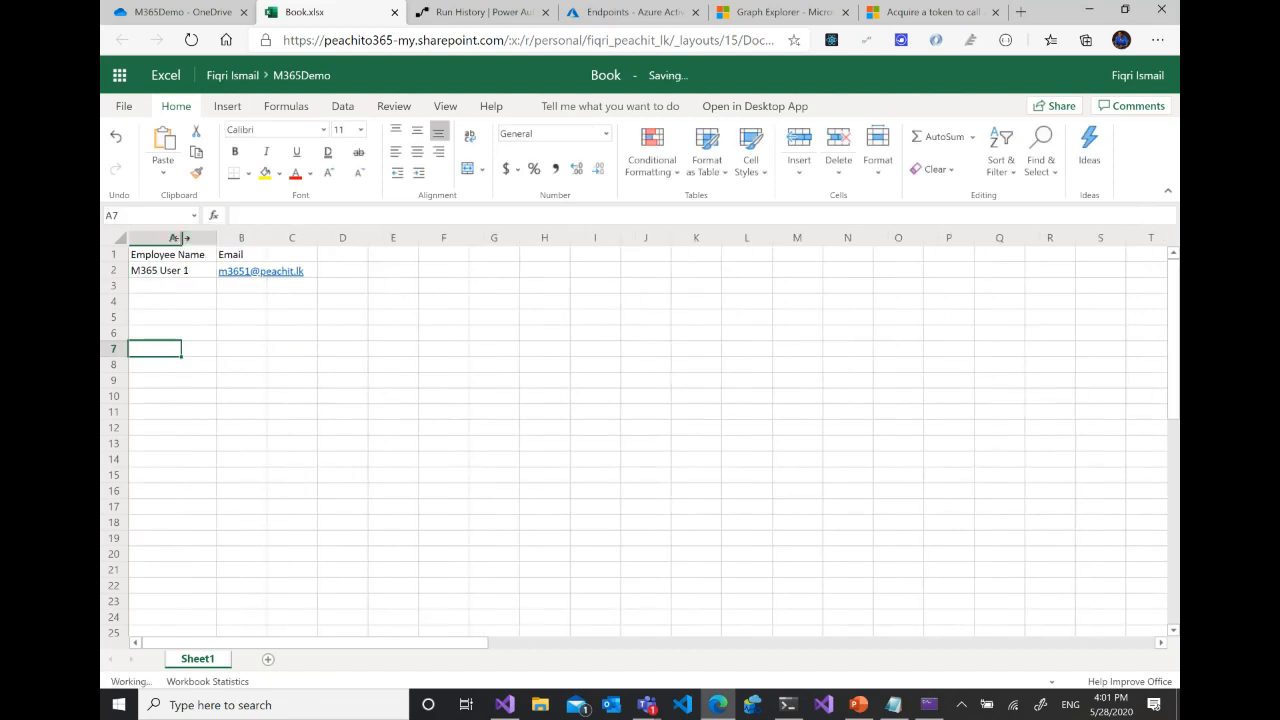
- Fill row 3 with a second employee's full name in column A and their email address in column B
left_click(184, 287)
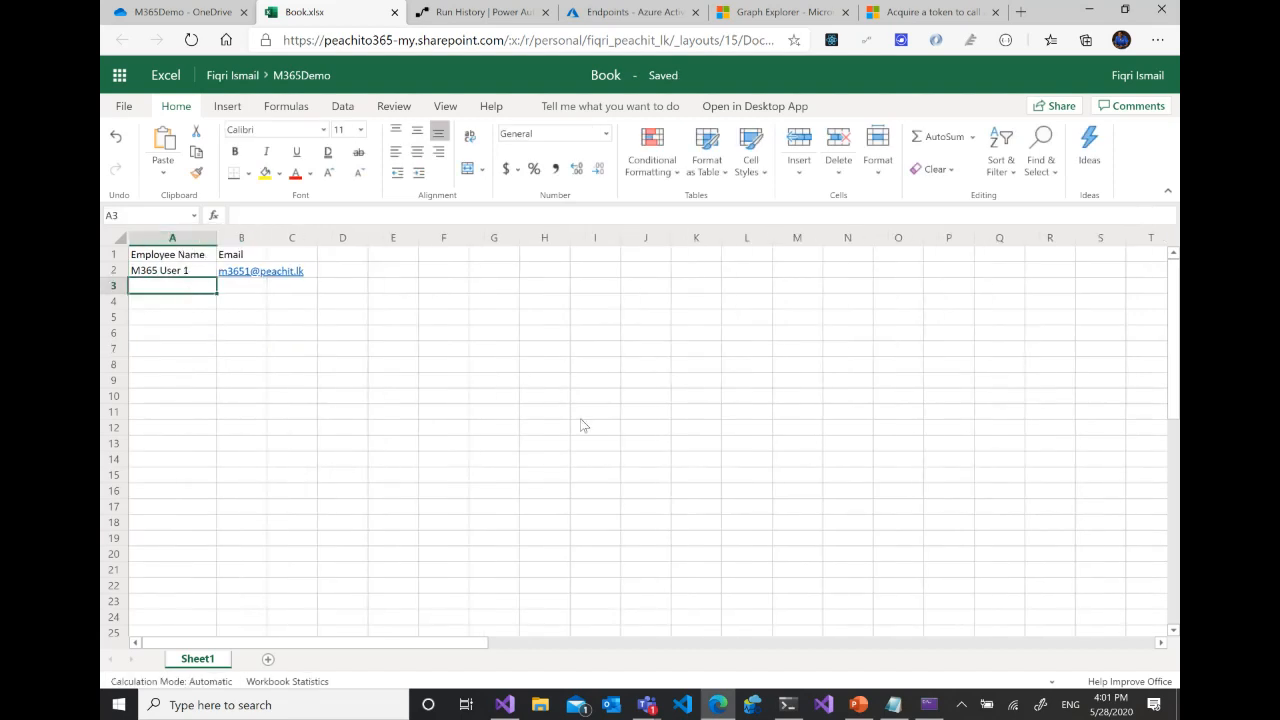
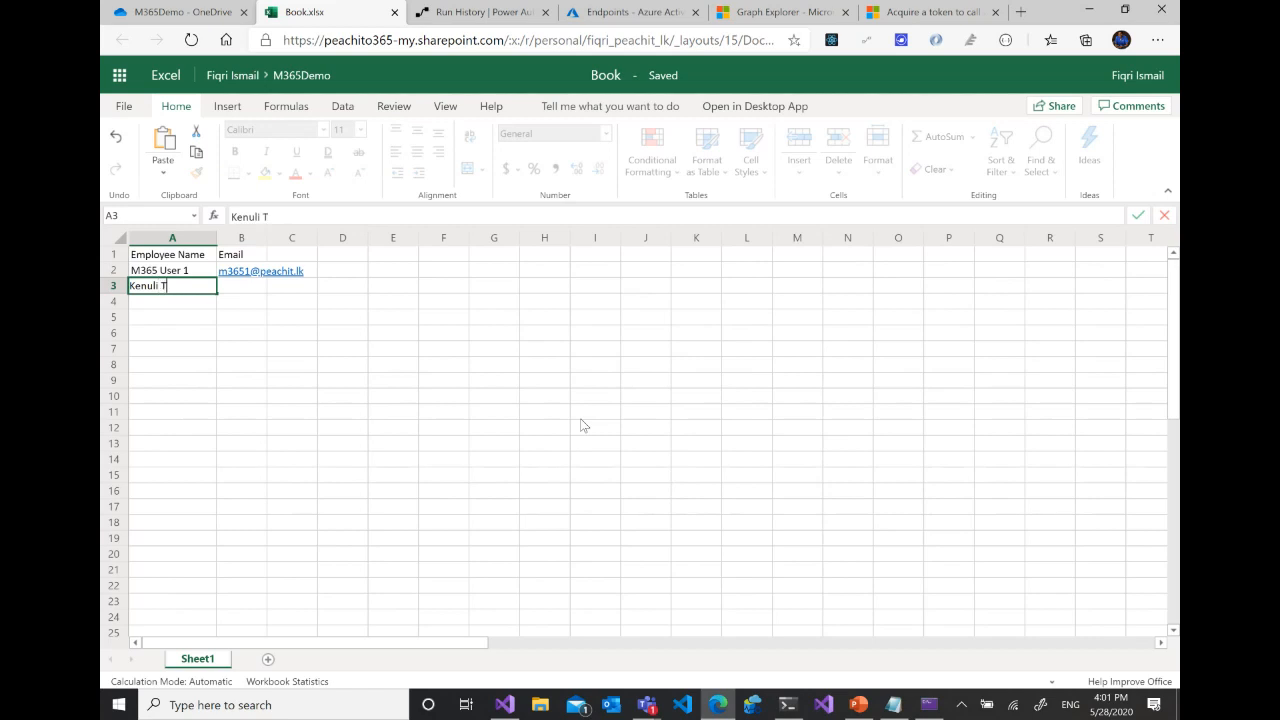
key("Tab")
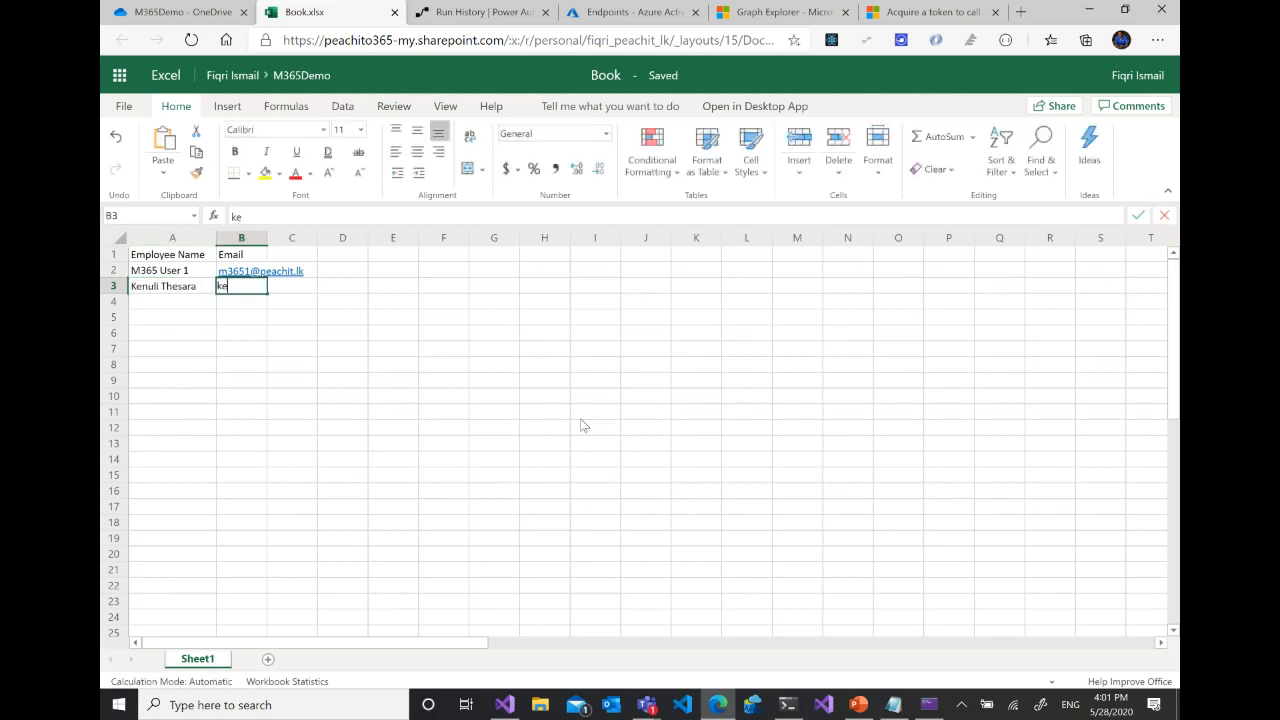
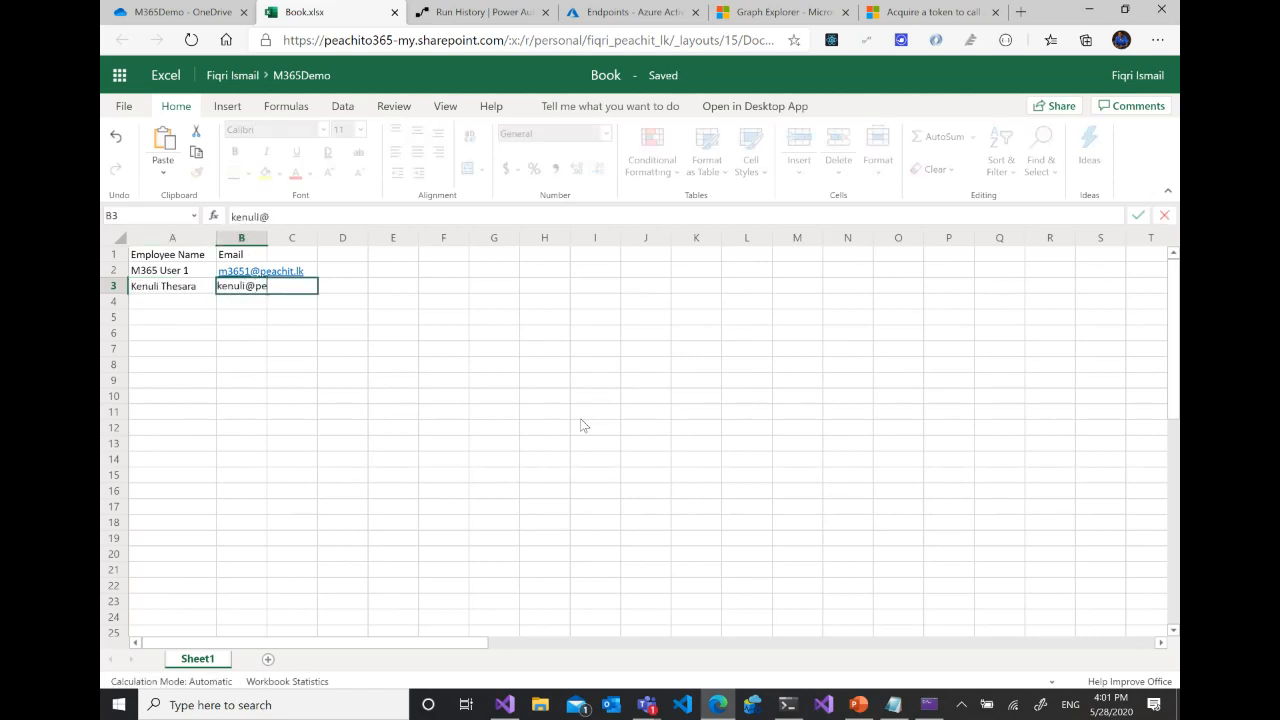
left_click(185, 333)
- Convert the range A1:B3 into a table with headers and close the workbook
left_click_drag(157, 256, 243, 290)
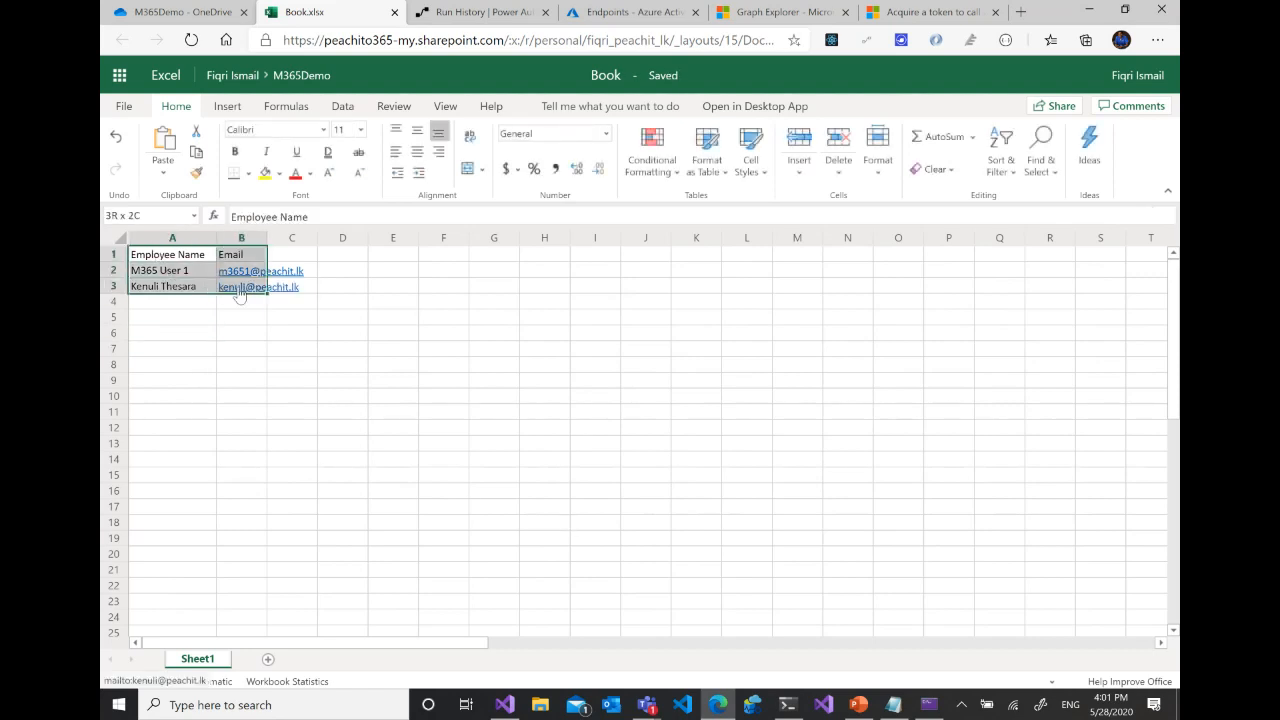
left_click(225, 106)
left_click(214, 146)
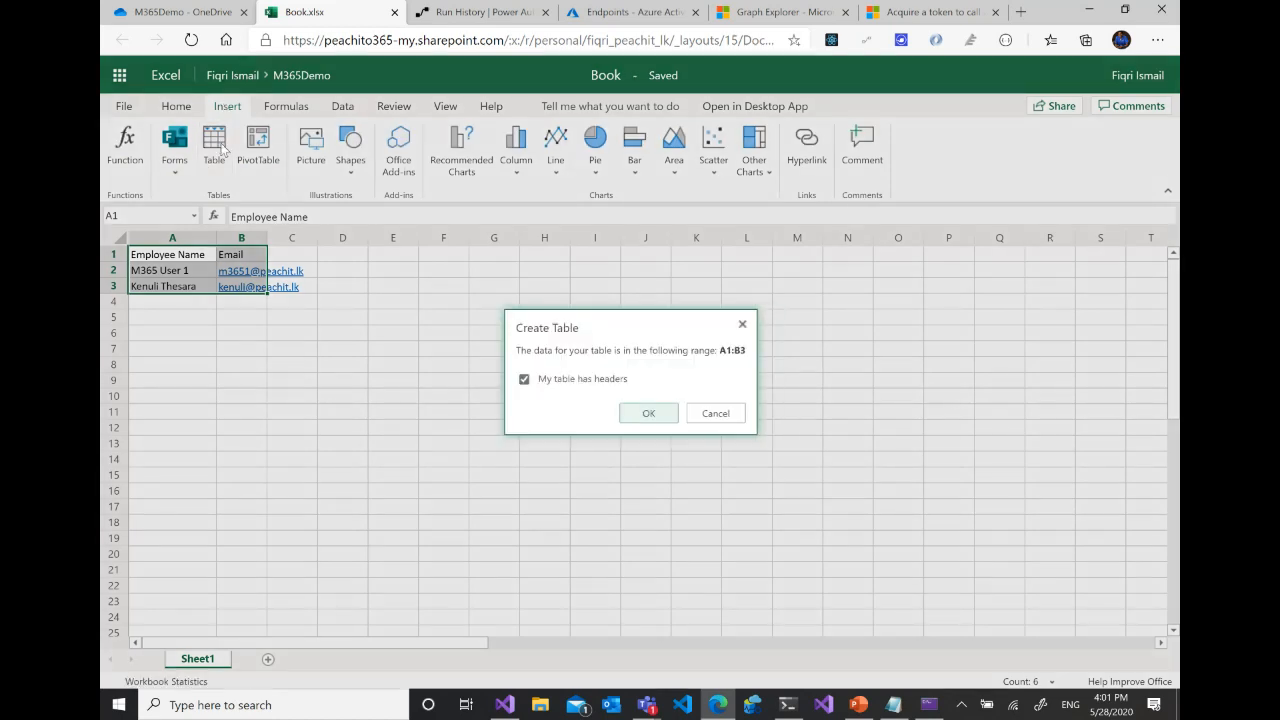
left_click(656, 418)
left_click(180, 335)
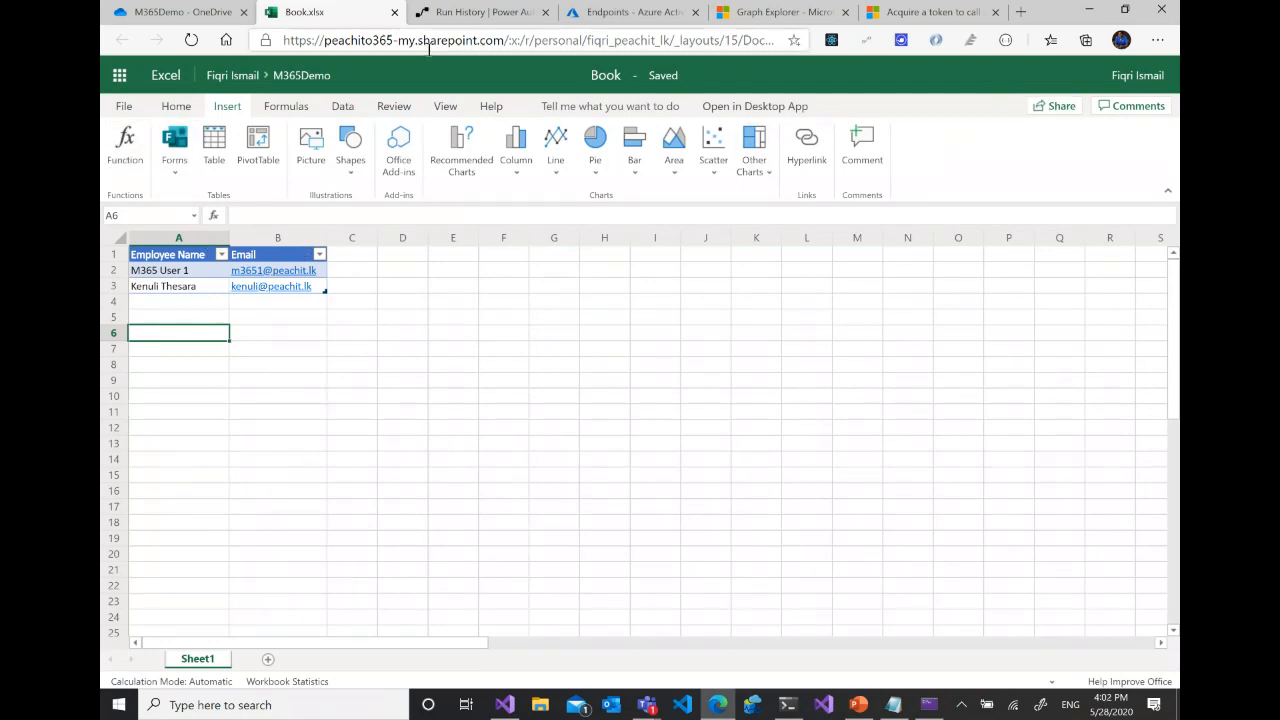
left_click(394, 12)
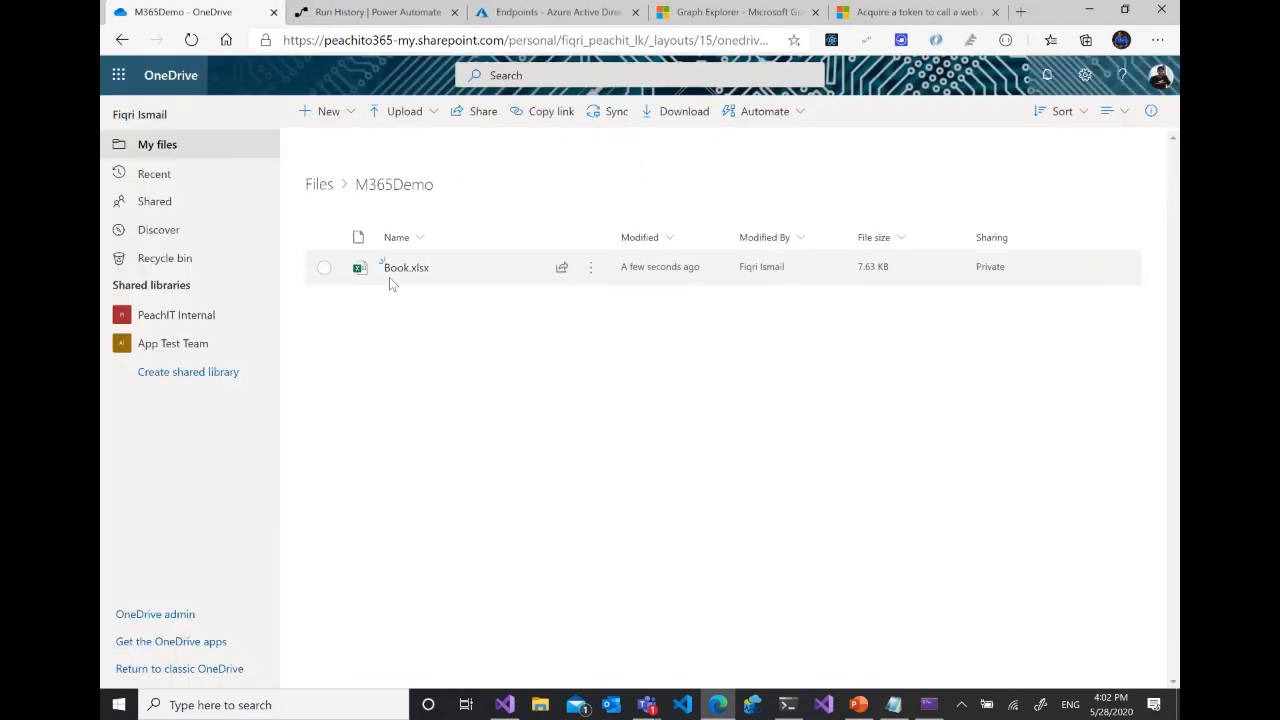
- Return to Power Automate and open the Create User At Tenant flow for editing
left_click(591, 278)
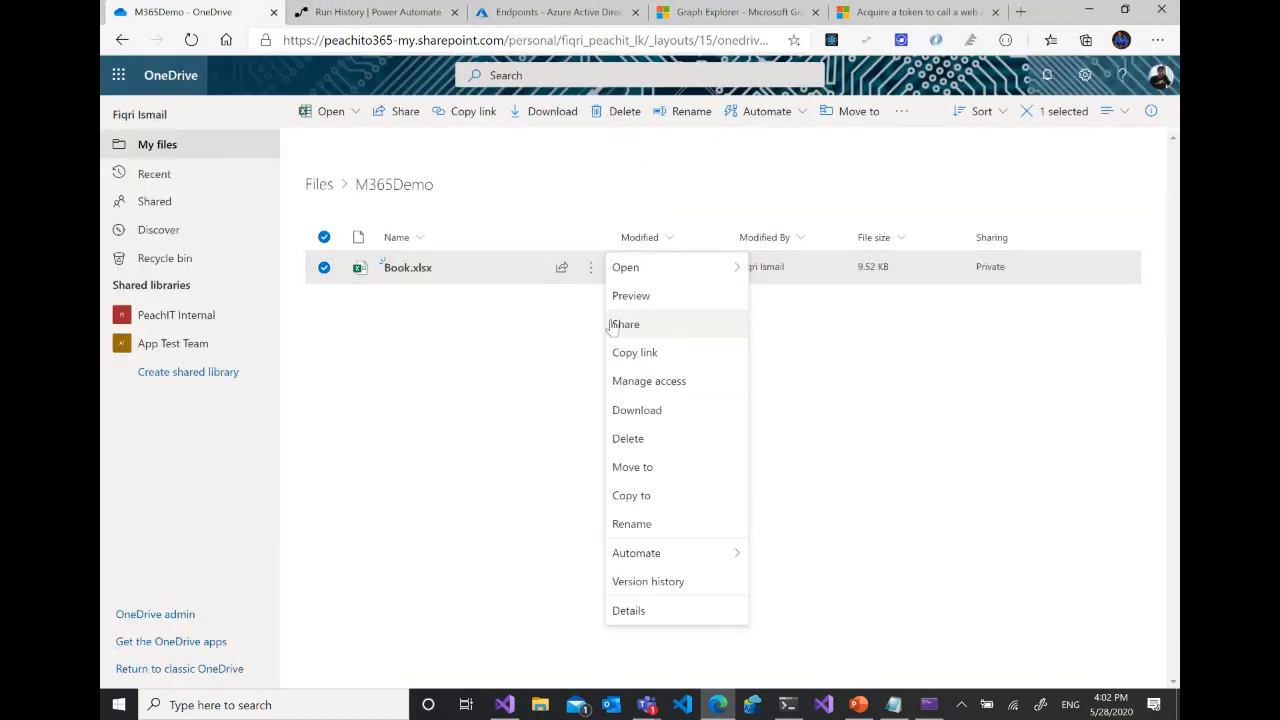
left_click(461, 431)
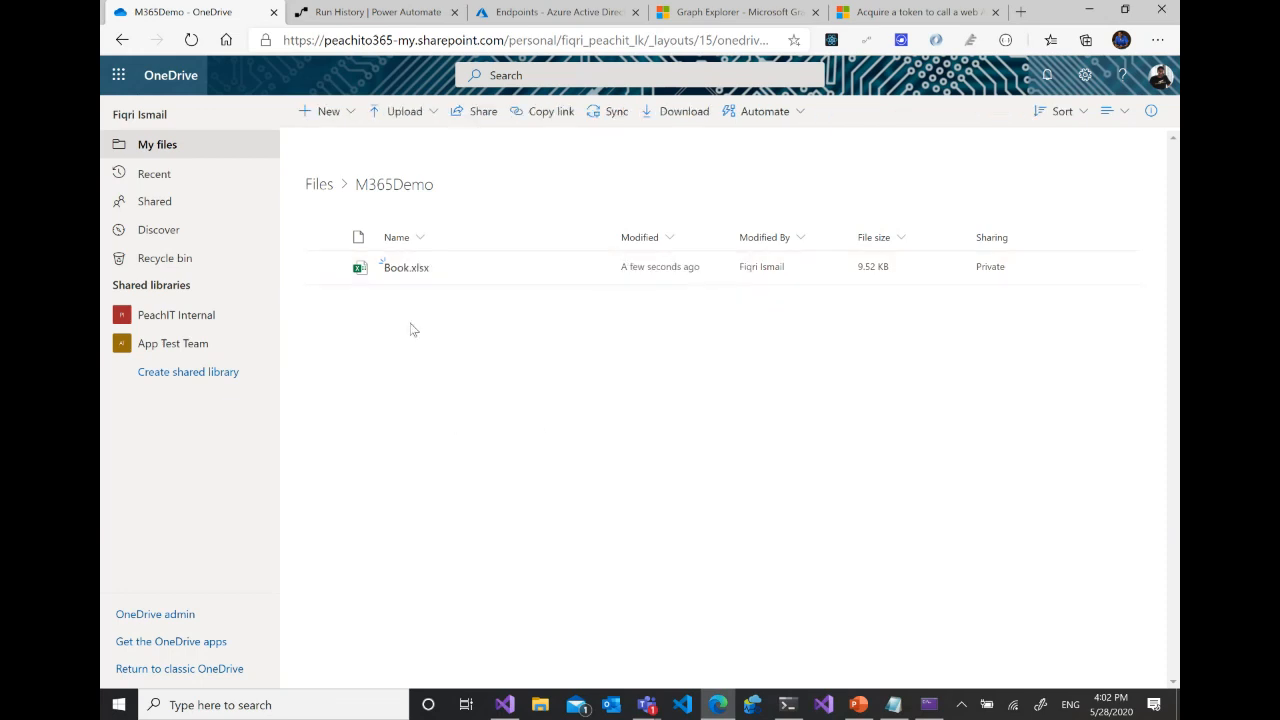
left_click(362, 12)
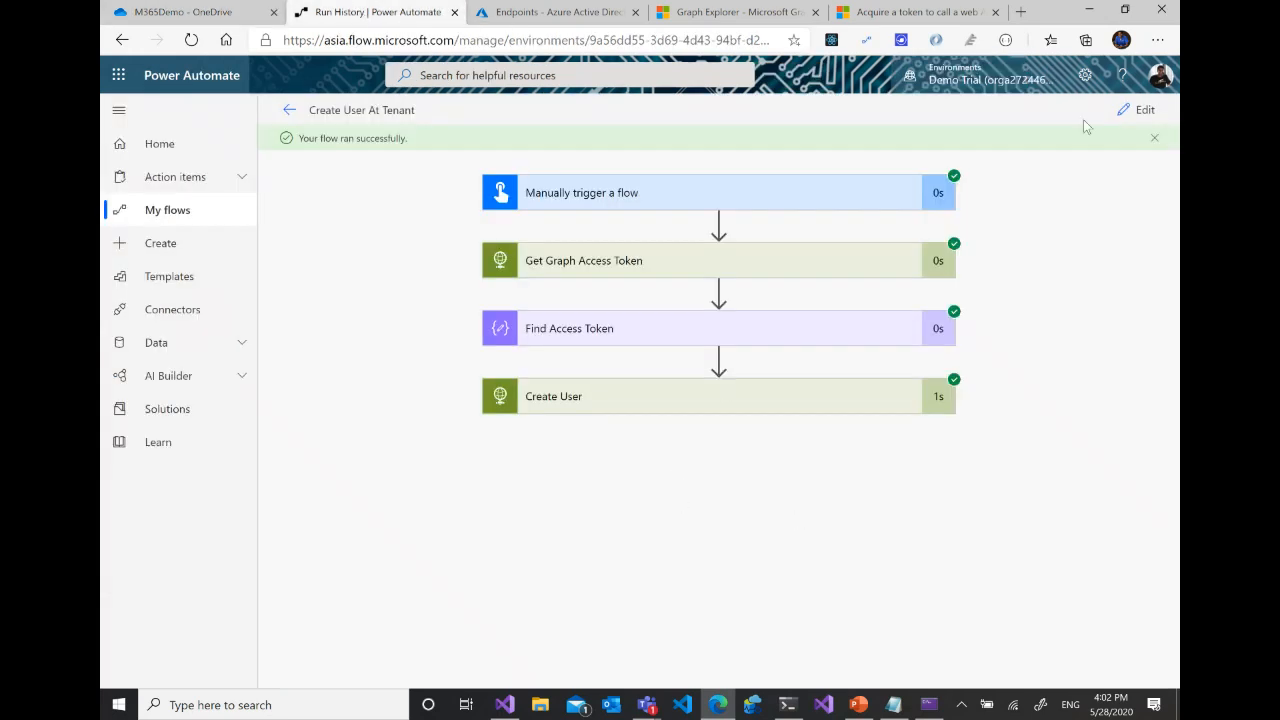
left_click(1138, 110)
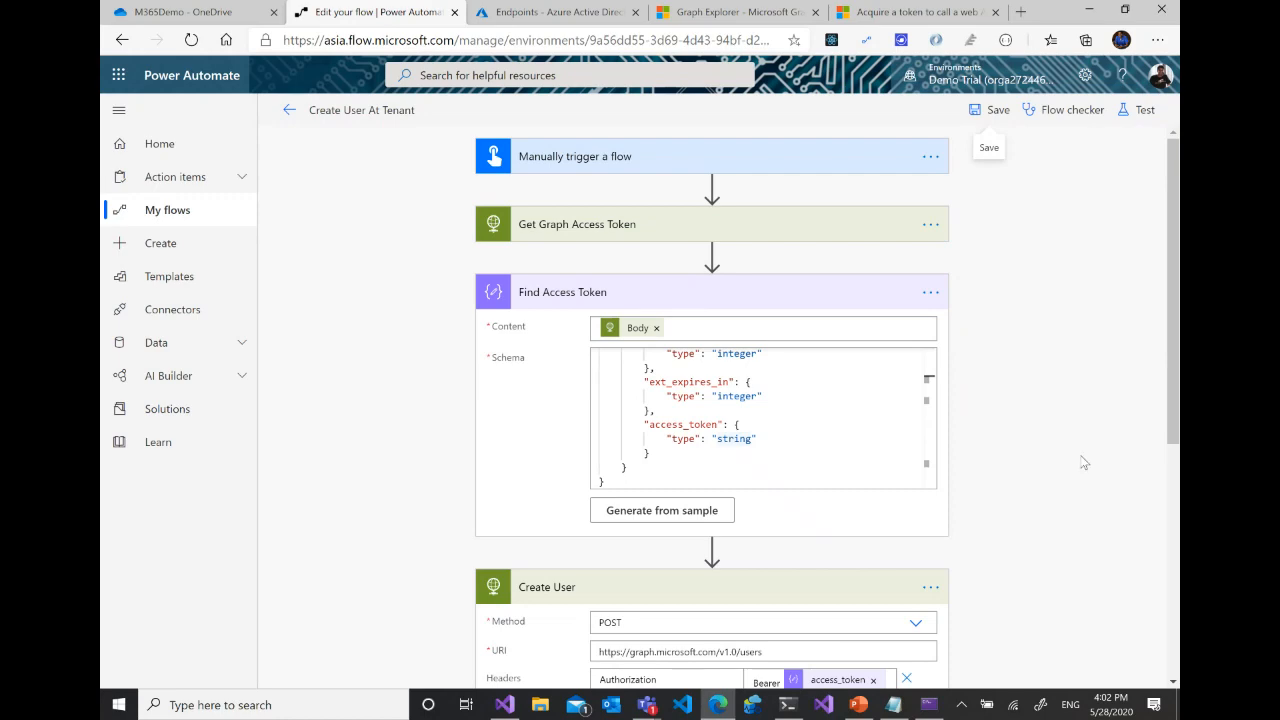
- Insert the Excel Online (Business) action List rows present in a table between Find Access Token and Create User
scroll(1080, 457, "down", 5)
scroll(920, 301, "up", 2)
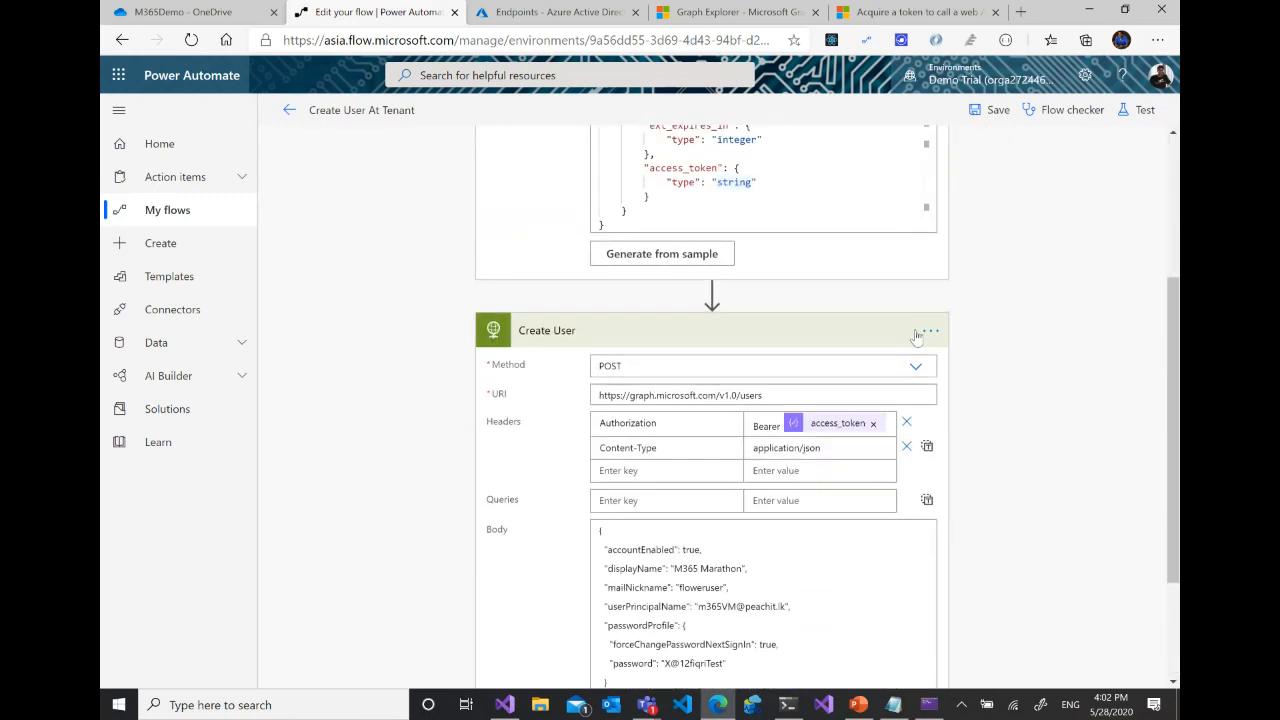
left_click(712, 295)
left_click(702, 318)
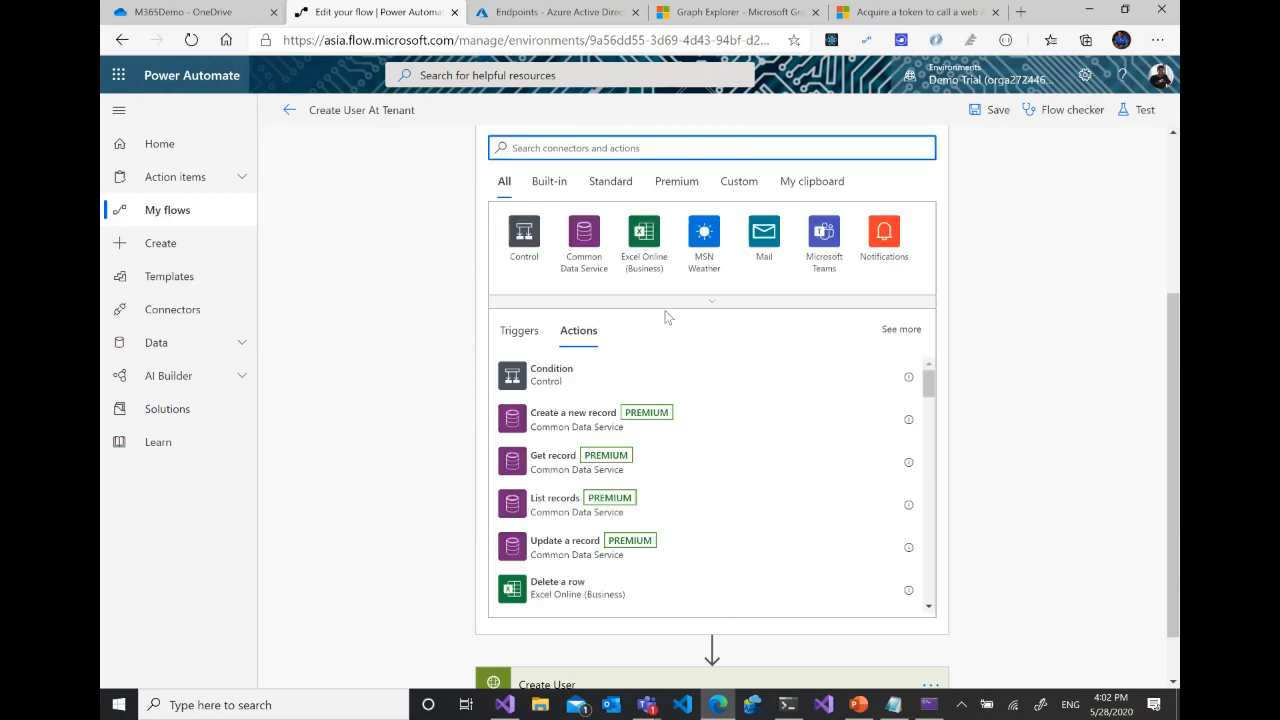
left_click(644, 238)
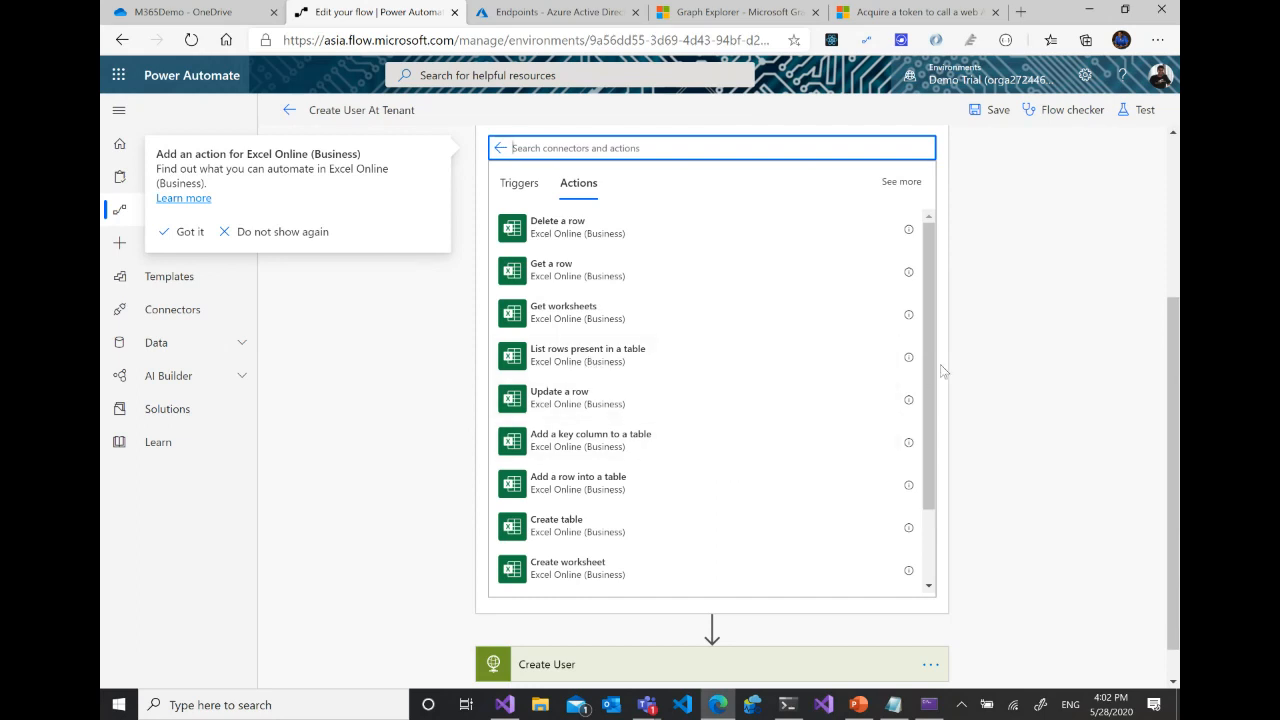
left_click_drag(927, 329, 948, 349)
left_click(610, 338)
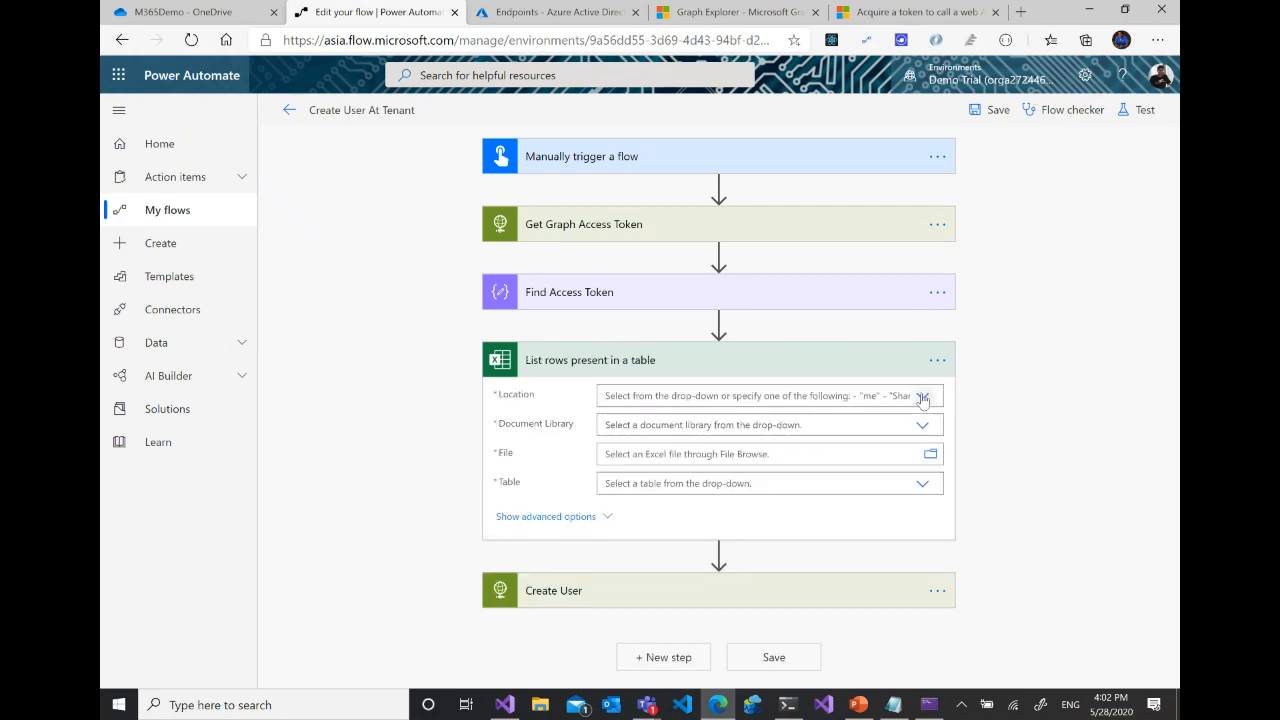
- Set the List rows action's location to OneDrive for Business and its document library to OneDrive
left_click(922, 396)
scroll(865, 500, "down", 2)
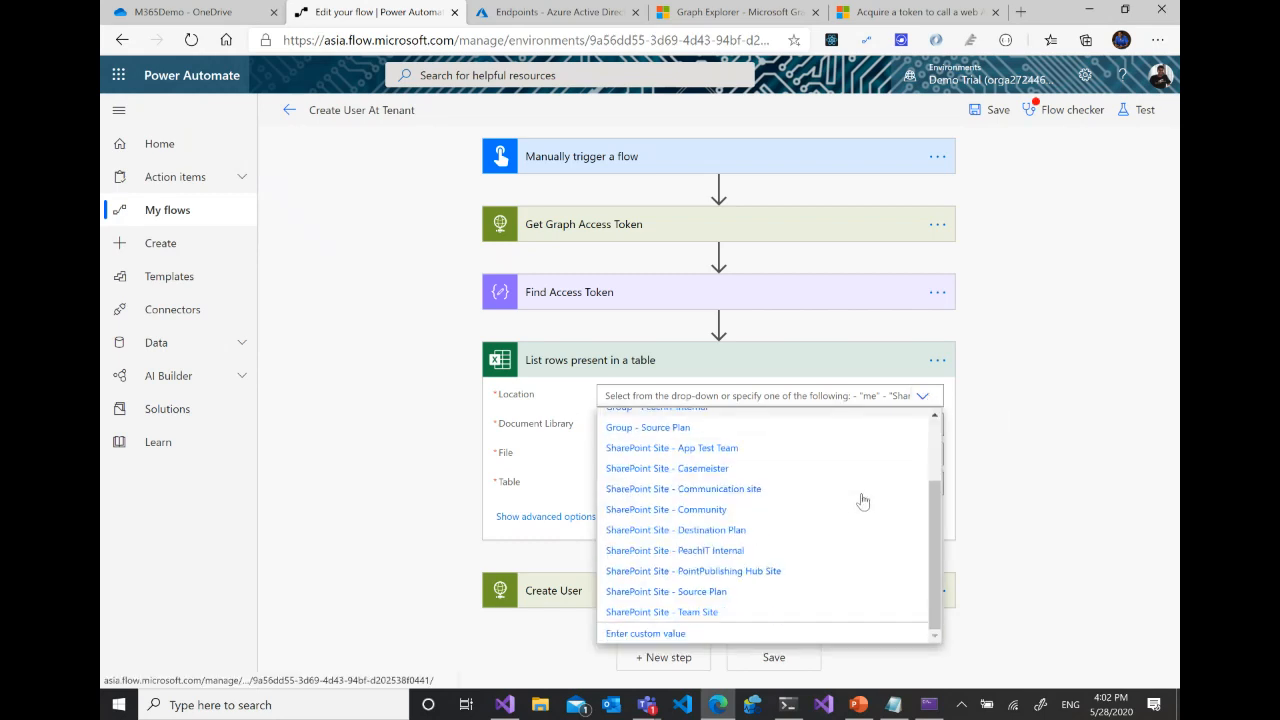
scroll(861, 500, "up", 3)
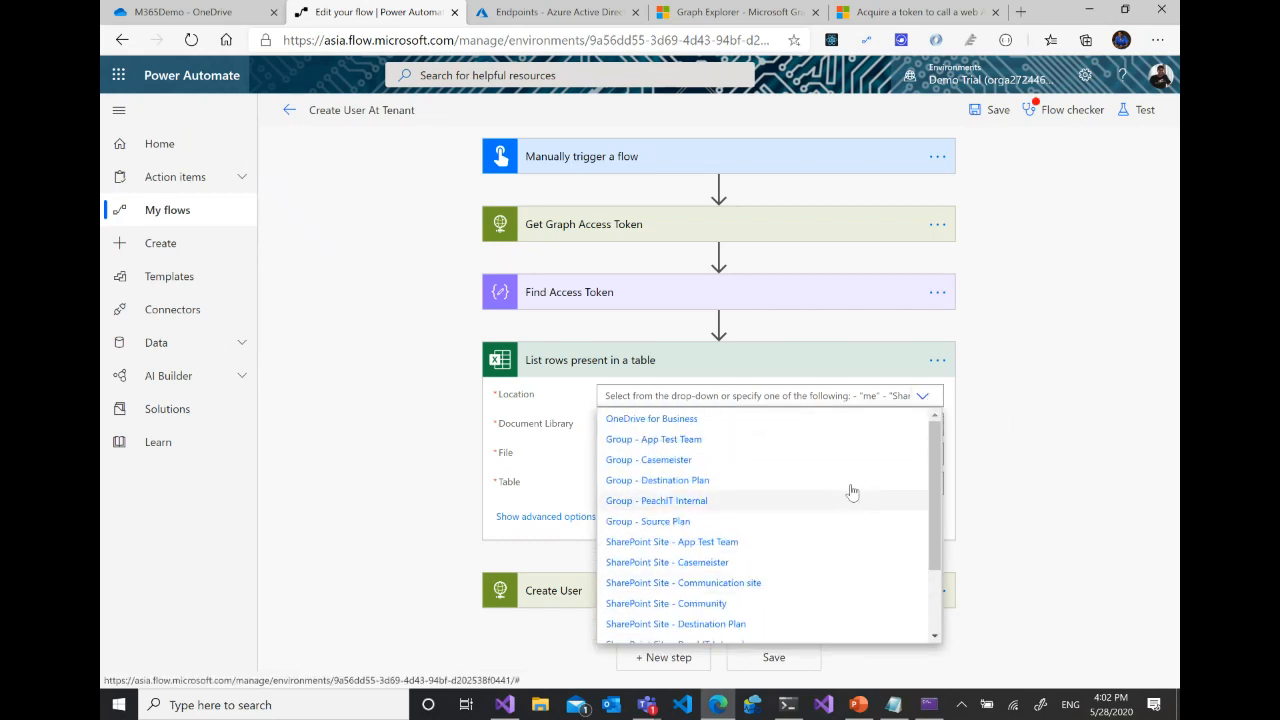
left_click(680, 424)
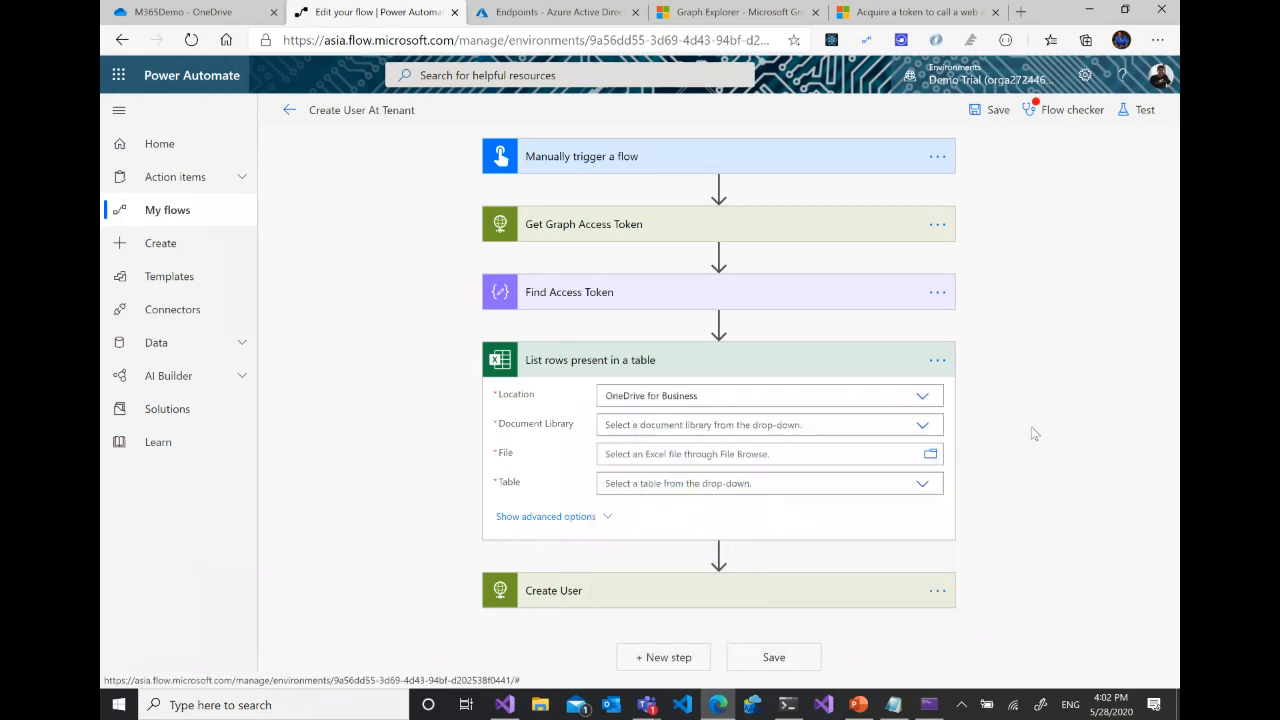
left_click(922, 426)
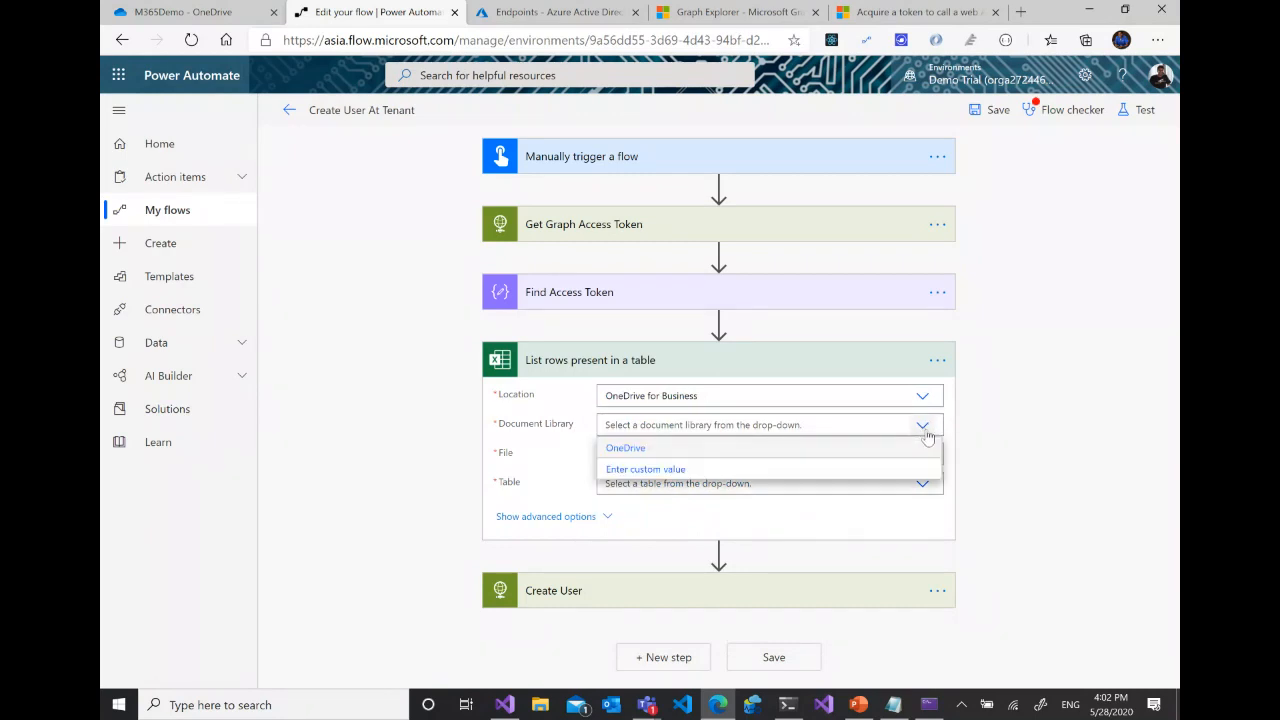
left_click(634, 452)
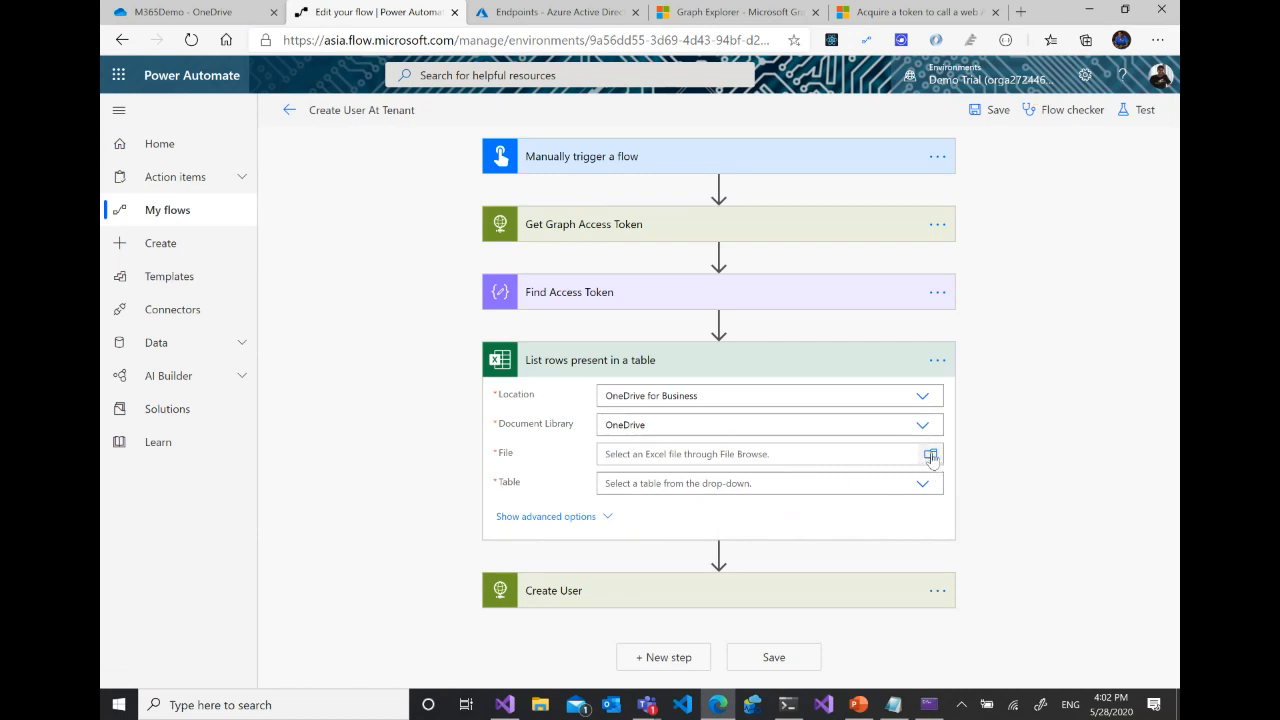
- Try to choose Book.xlsx from the M365Demo folder as the source file of the List rows action
left_click(931, 455)
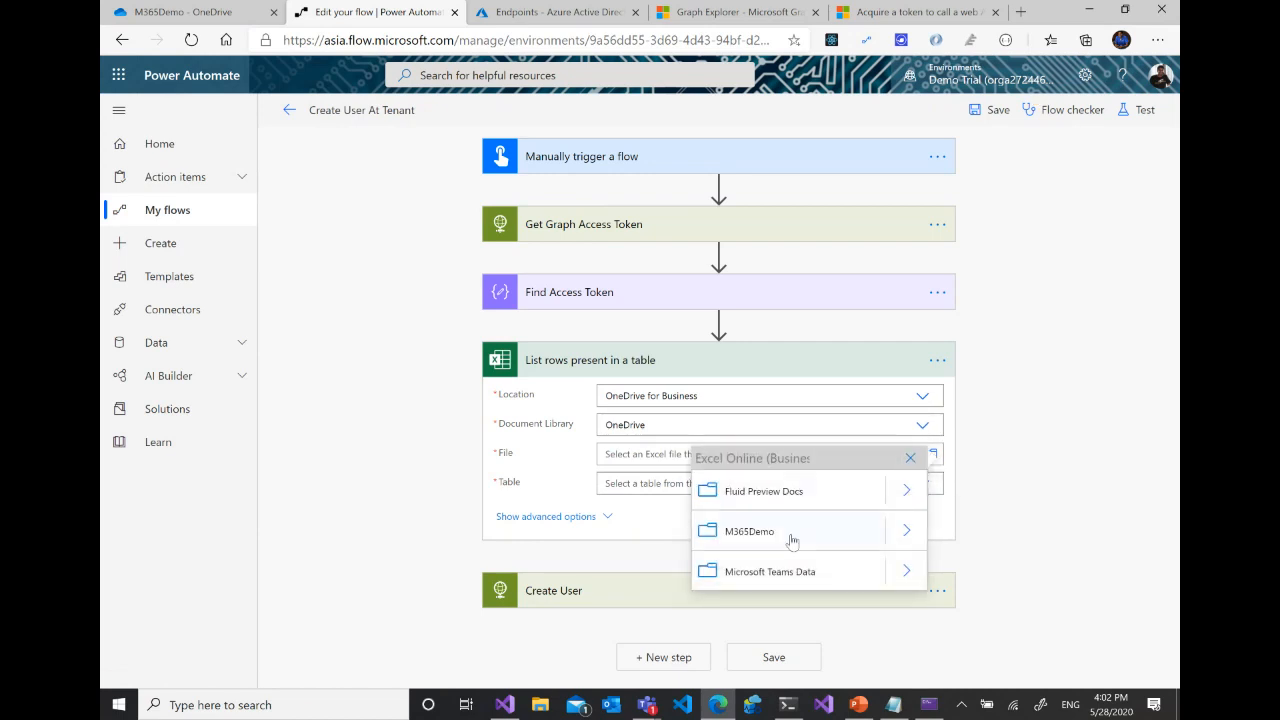
left_click(906, 530)
left_click(749, 490)
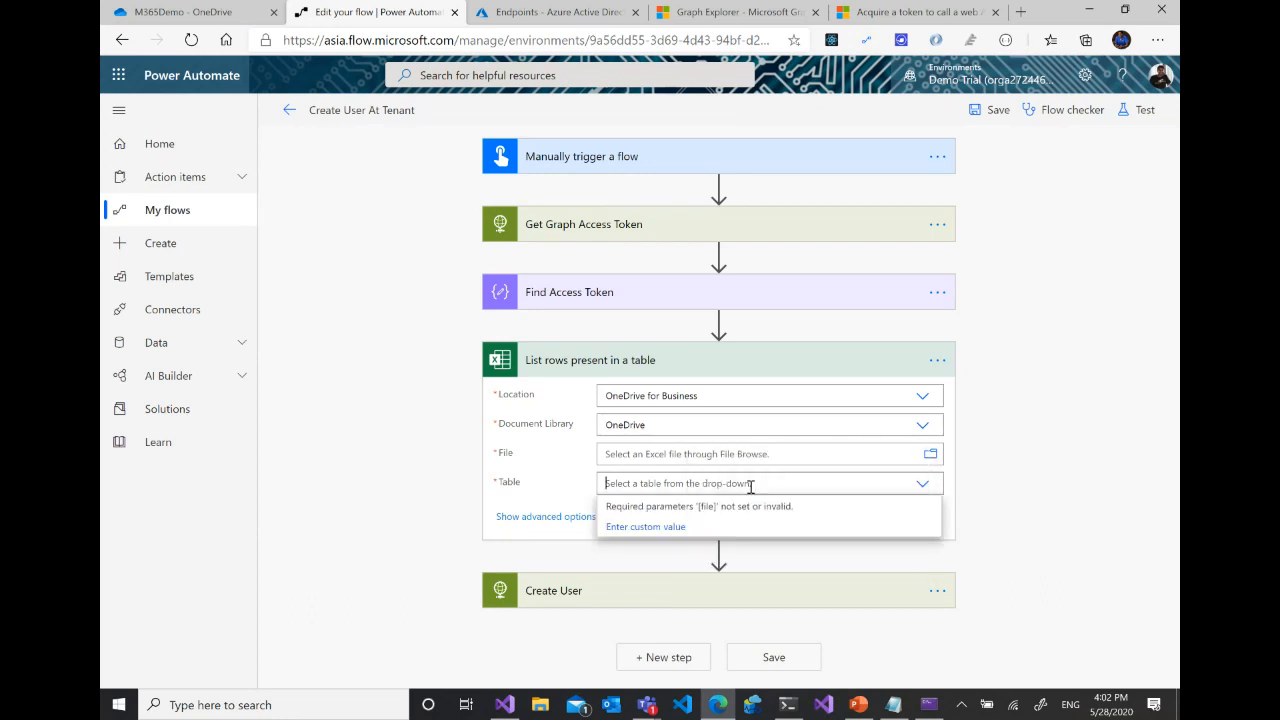
left_click(922, 486)
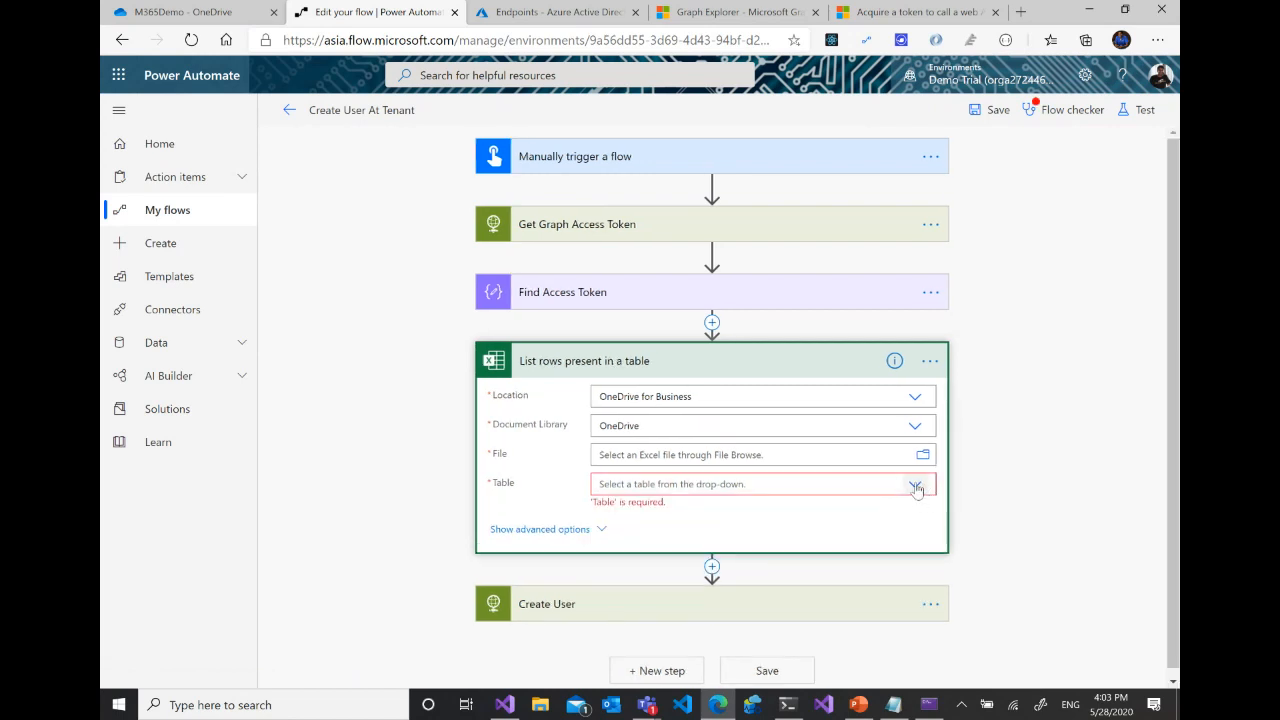
left_click(915, 485)
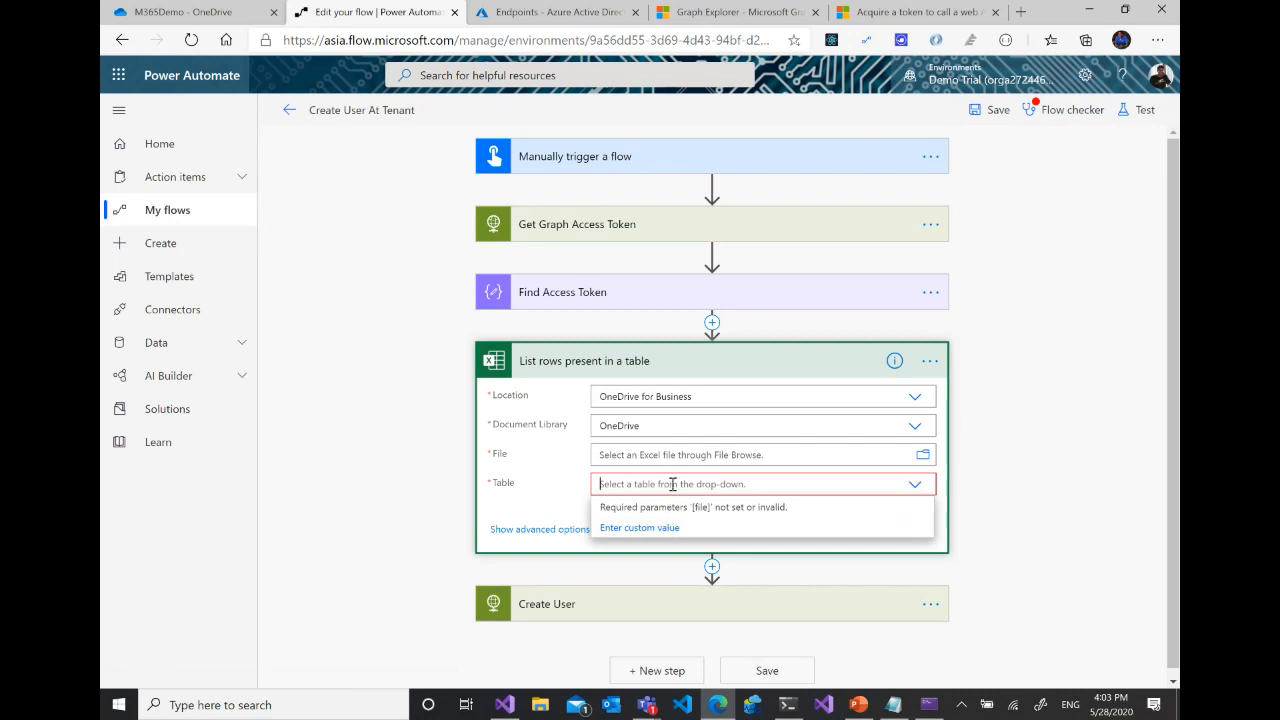
left_click(922, 454)
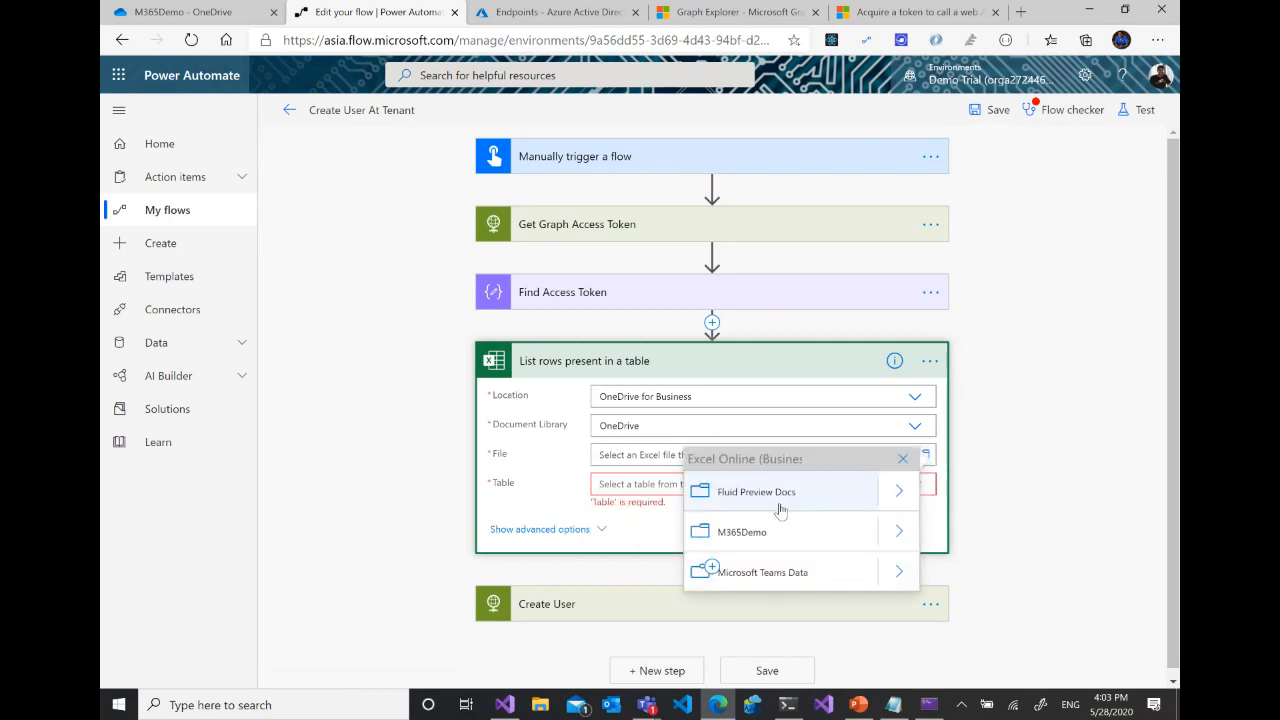
left_click(899, 572)
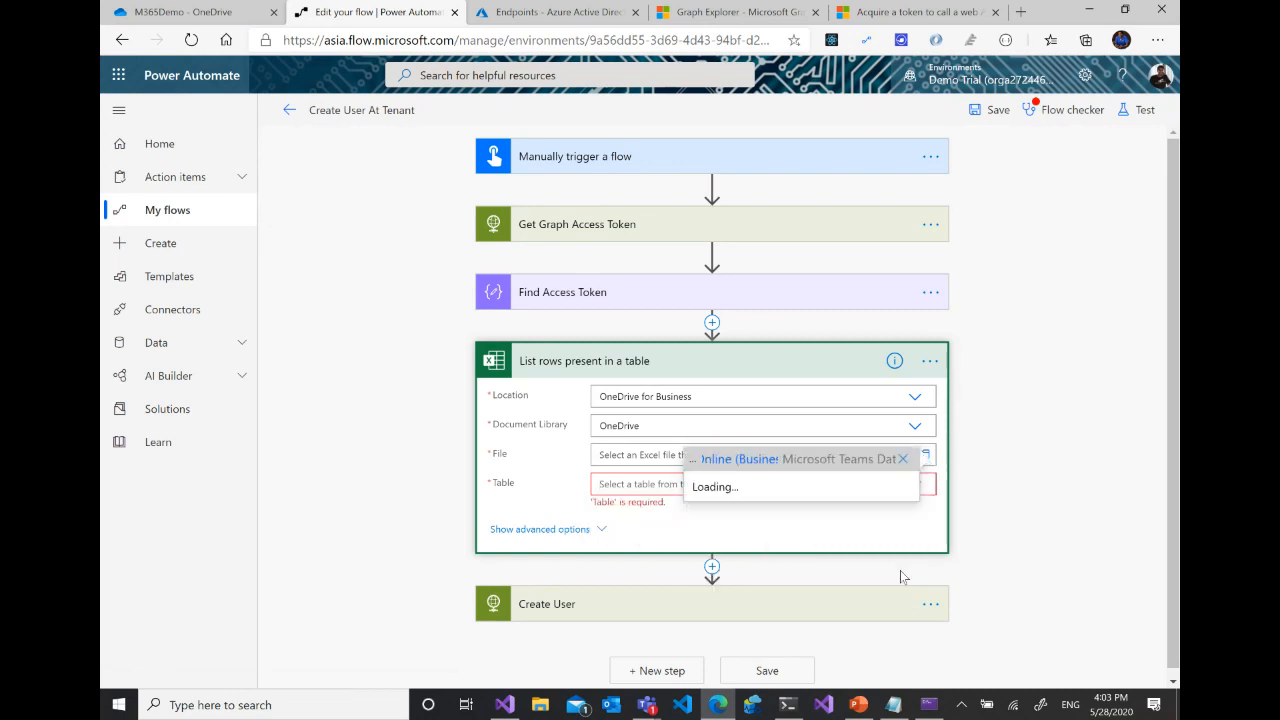
left_click(903, 460)
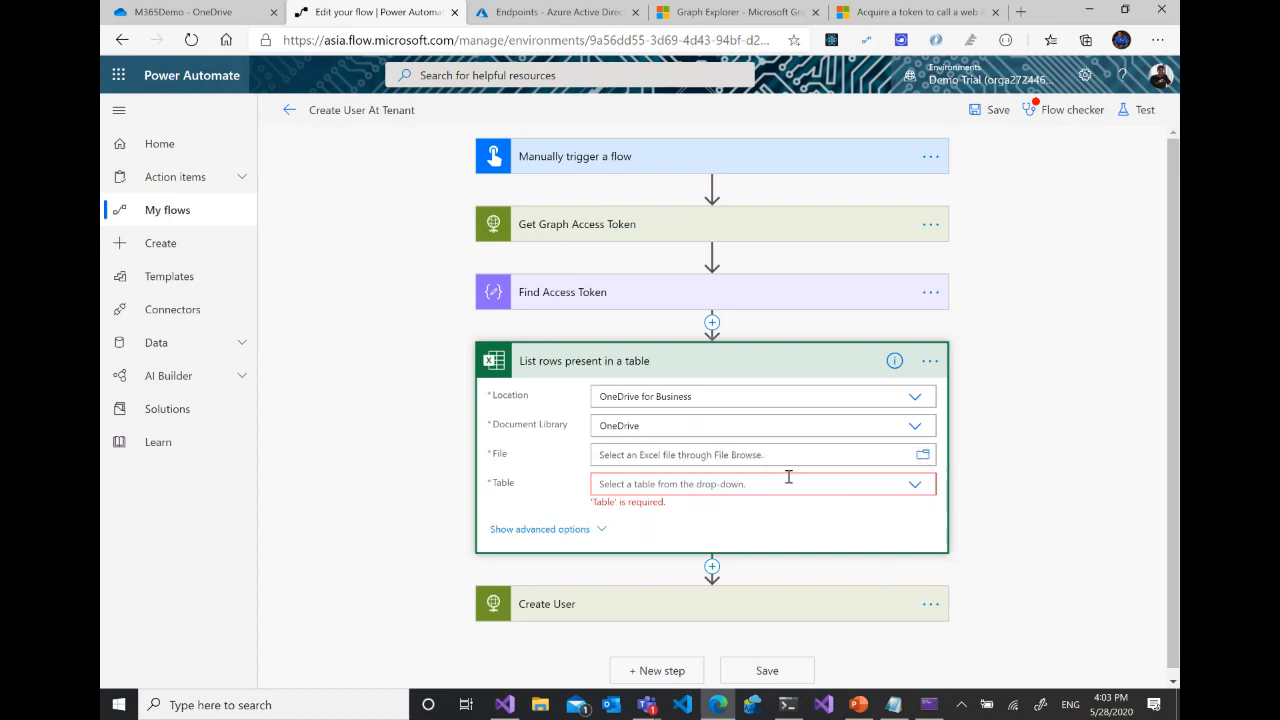
left_click(922, 455)
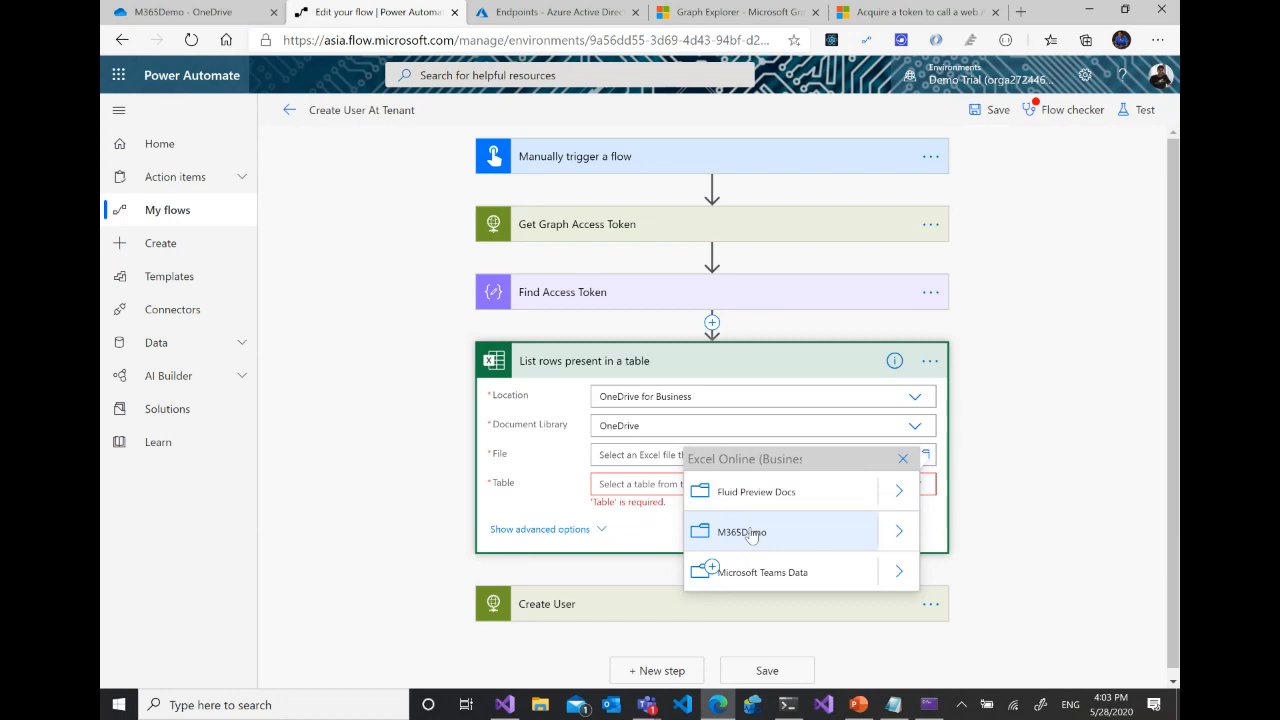
left_click(899, 531)
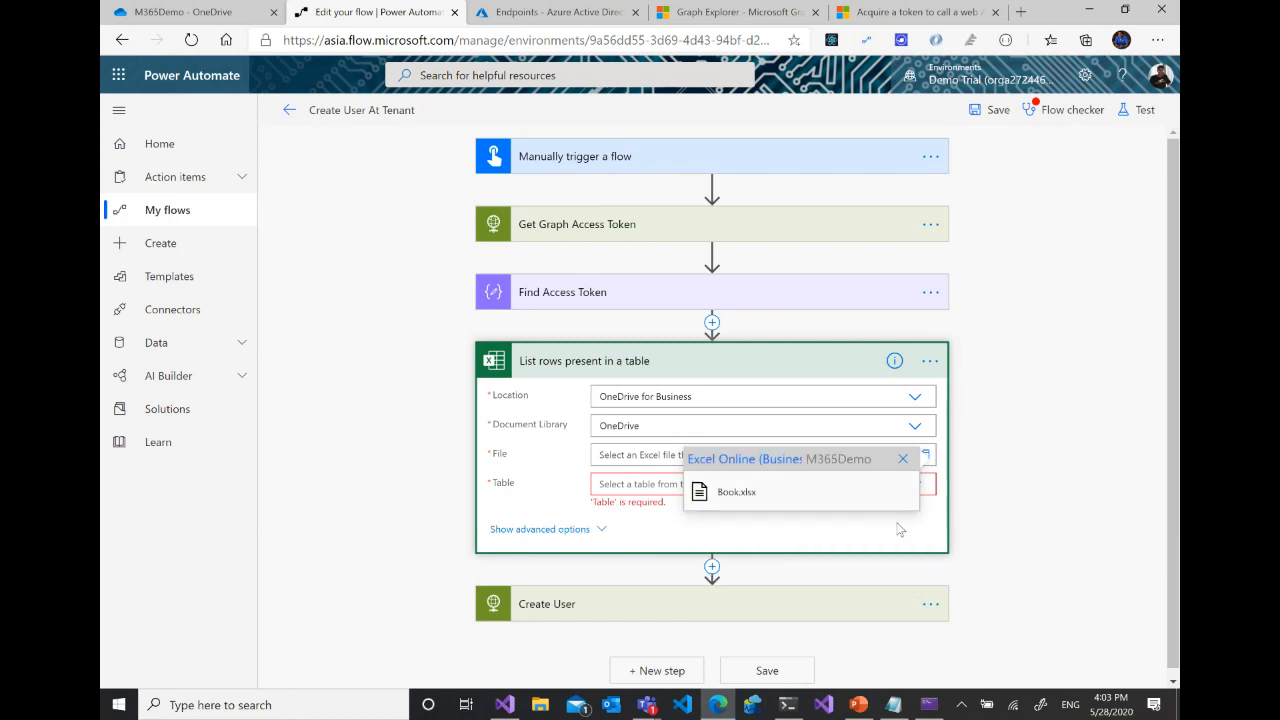
left_click(731, 490)
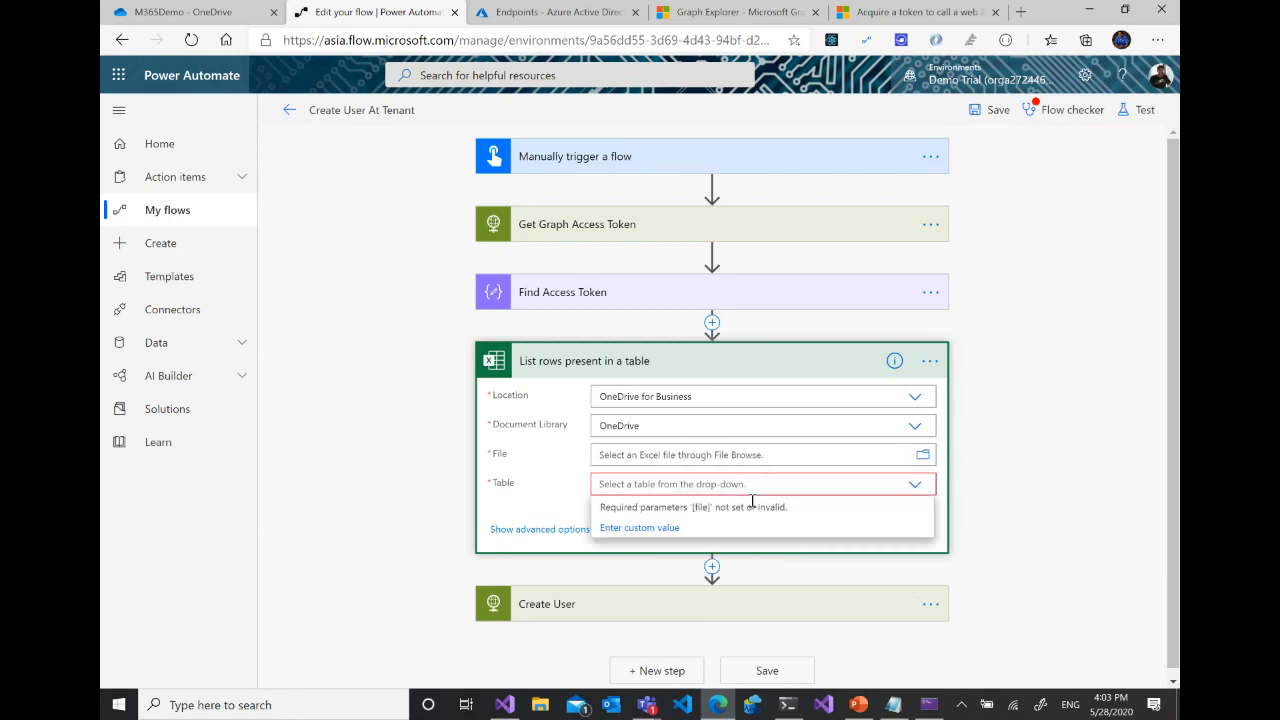
left_click(739, 460)
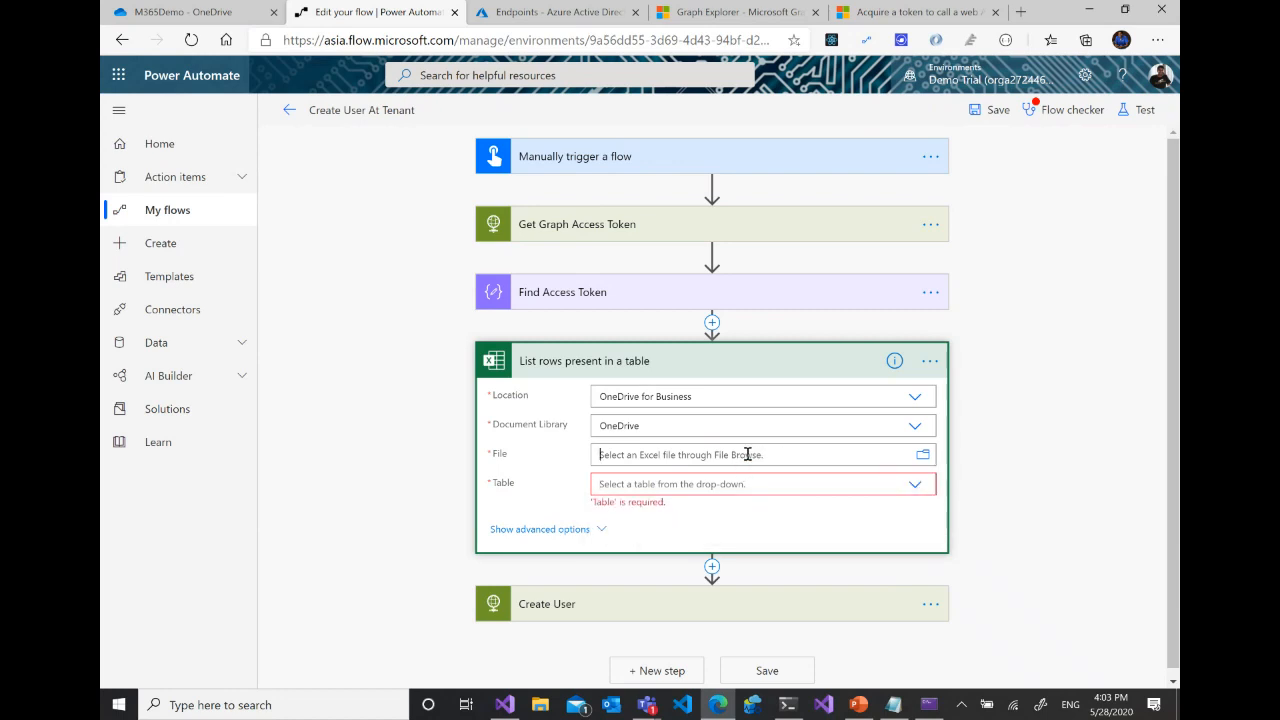
- Set the List rows action's file to /M365Demo/Book.xlsx and its table to Table1
left_click(921, 455)
left_click(908, 532)
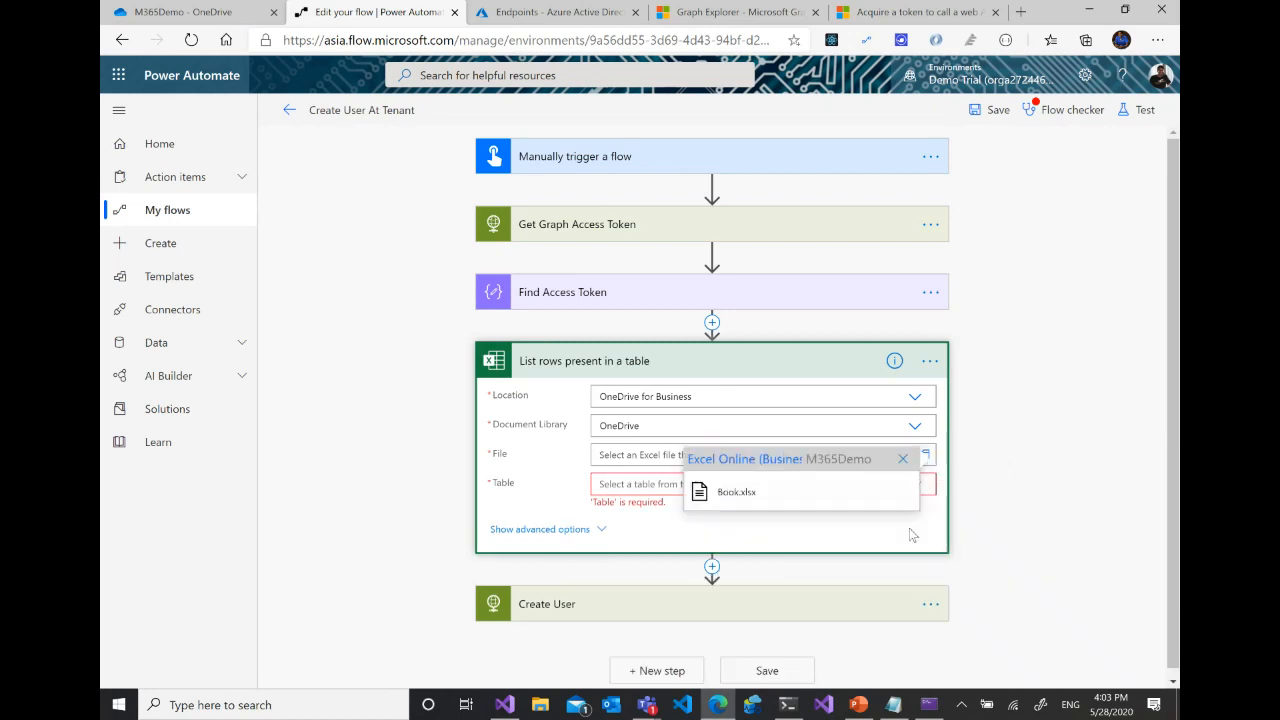
left_click(732, 496)
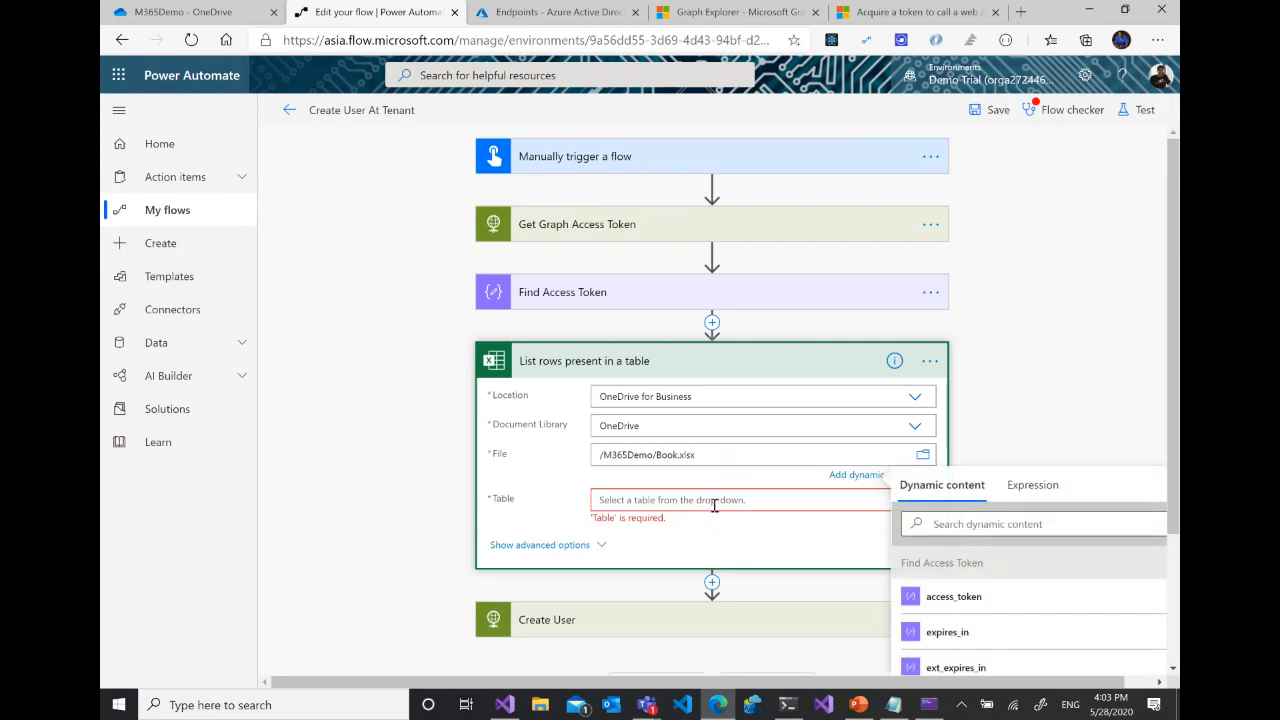
left_click(767, 503)
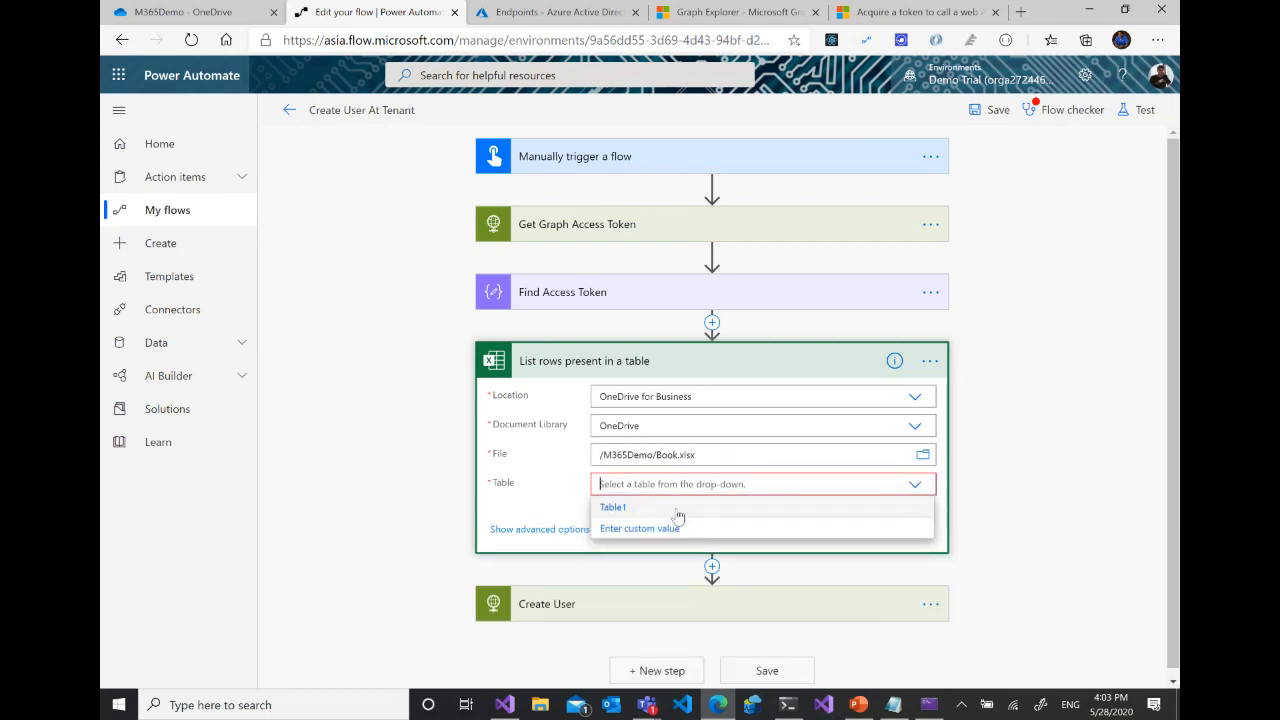
left_click(612, 508)
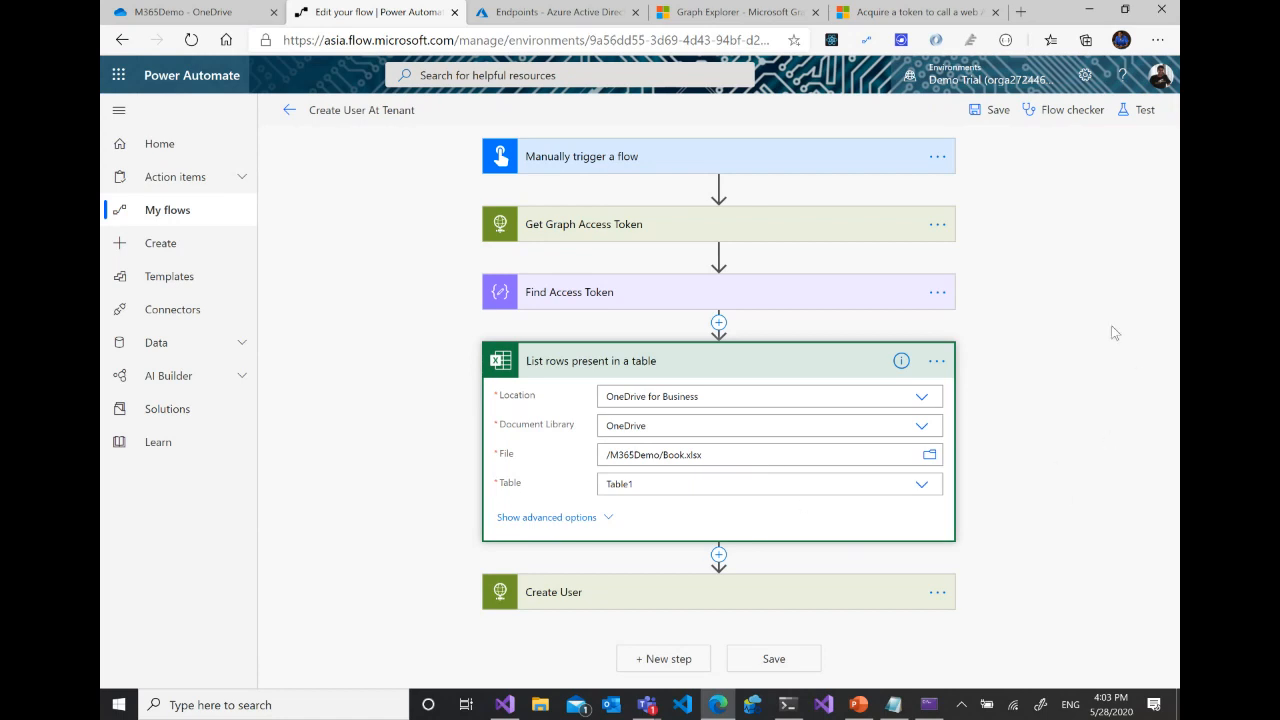
- Insert an Apply to each control between List rows present in a table and Create User, looping over the Excel value output
left_click(718, 555)
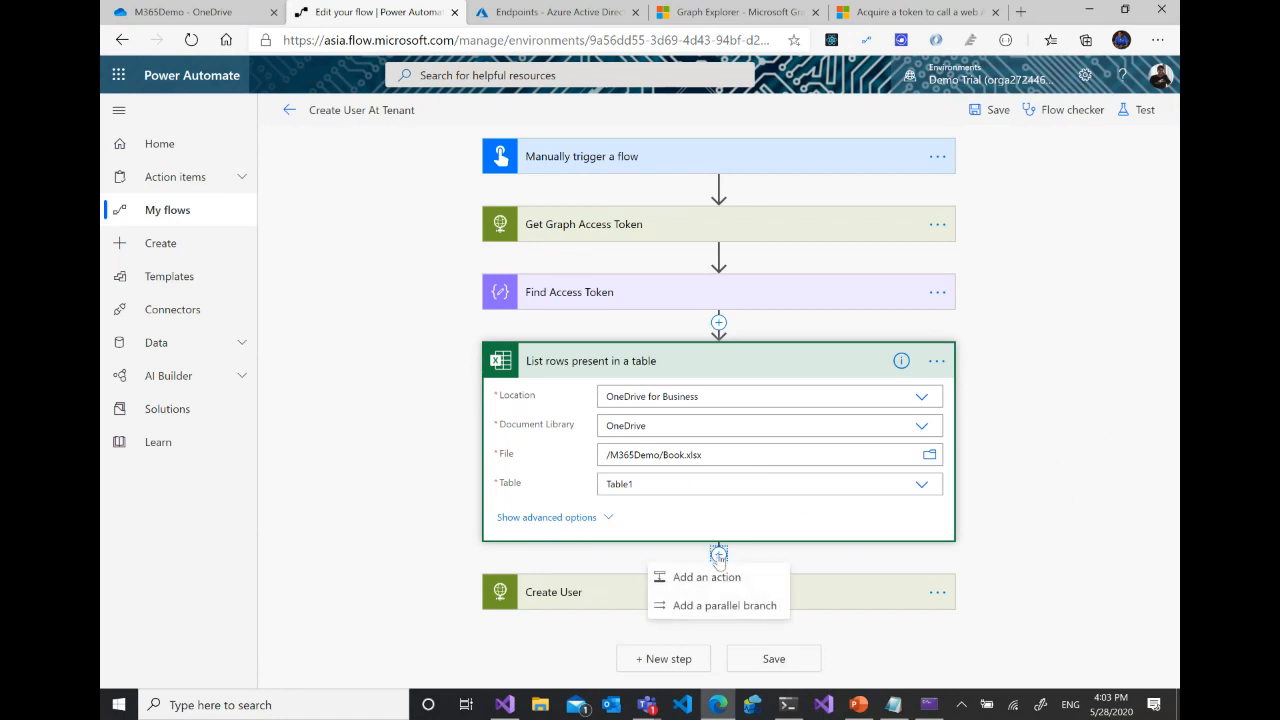
left_click(724, 579)
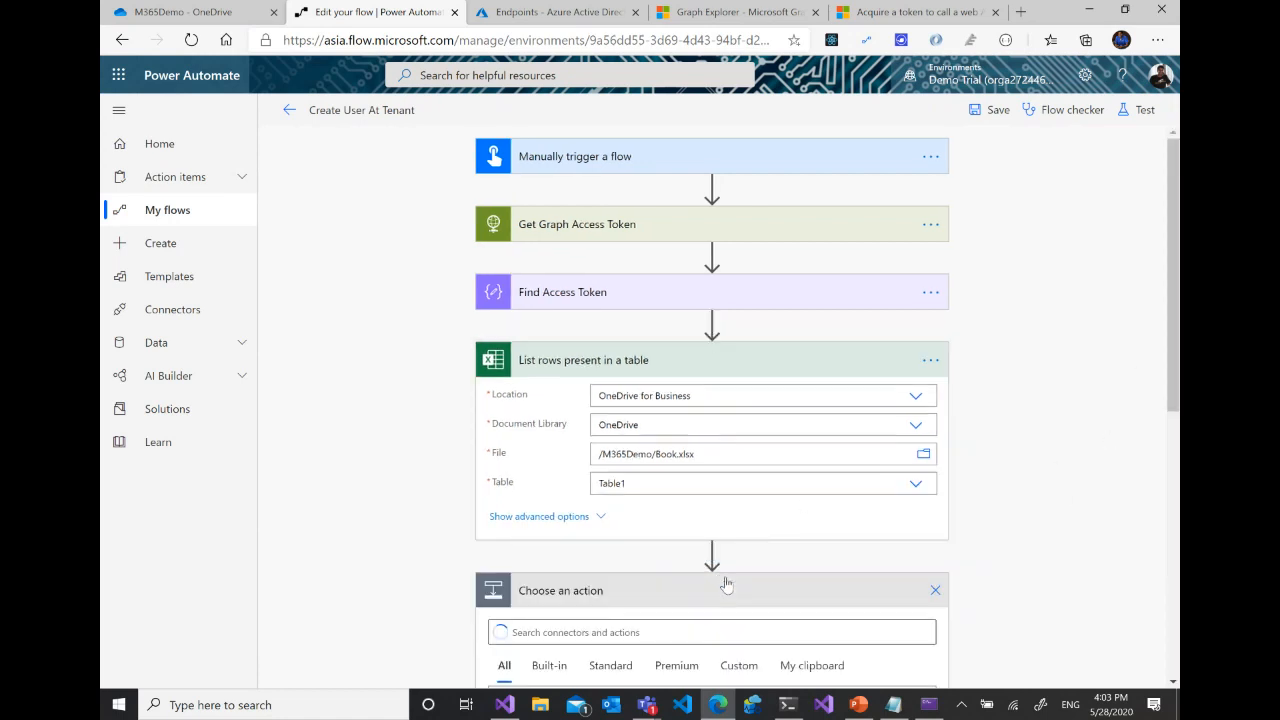
left_click(540, 566)
scroll(1055, 350, "down", 5)
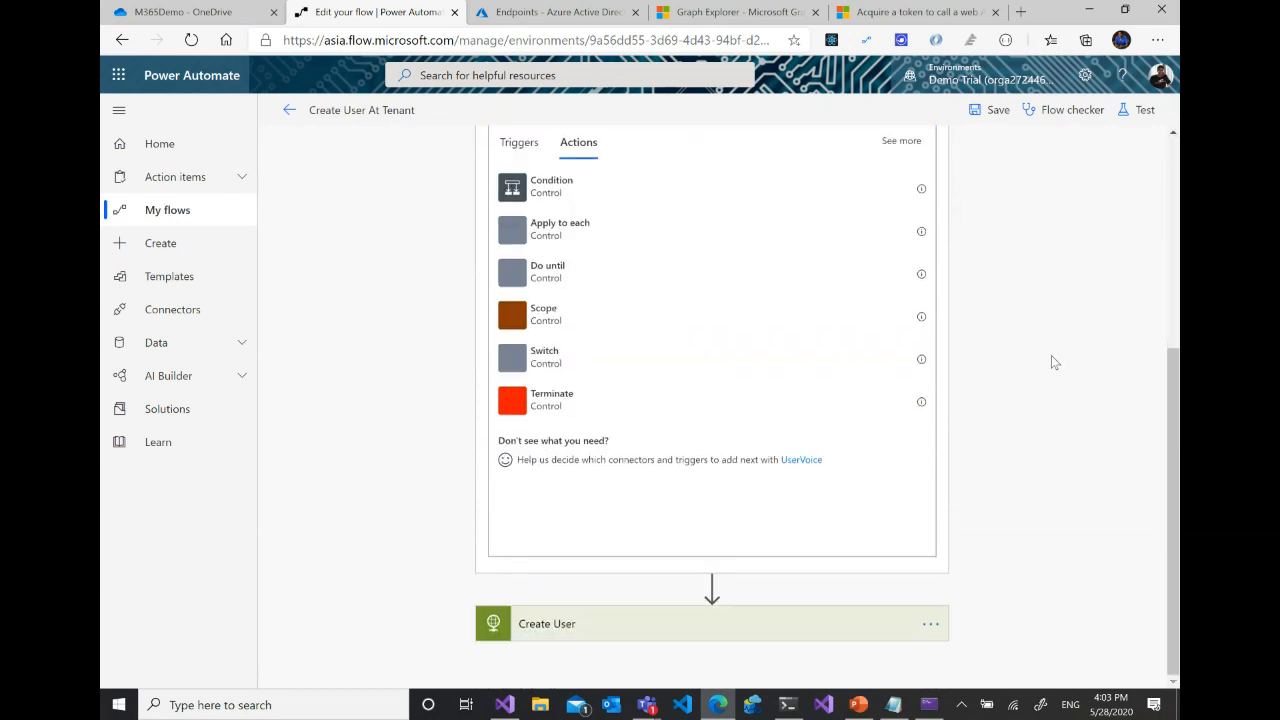
left_click(548, 232)
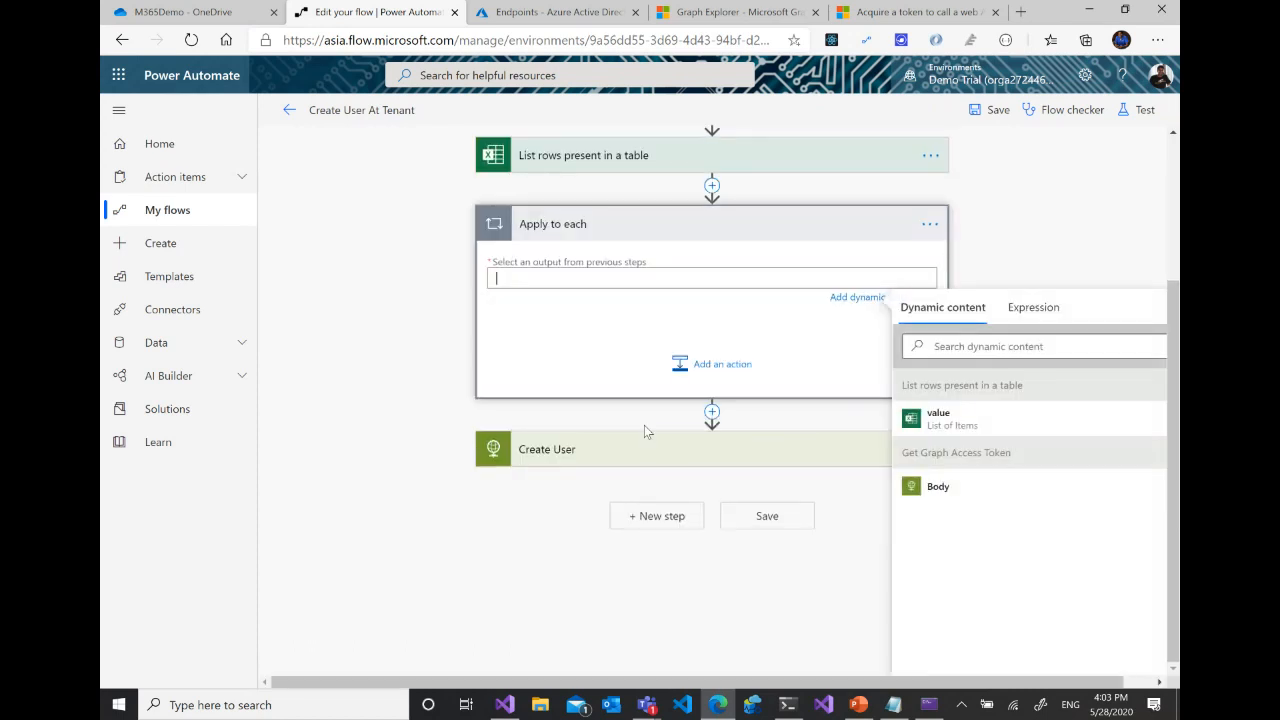
left_click(937, 416)
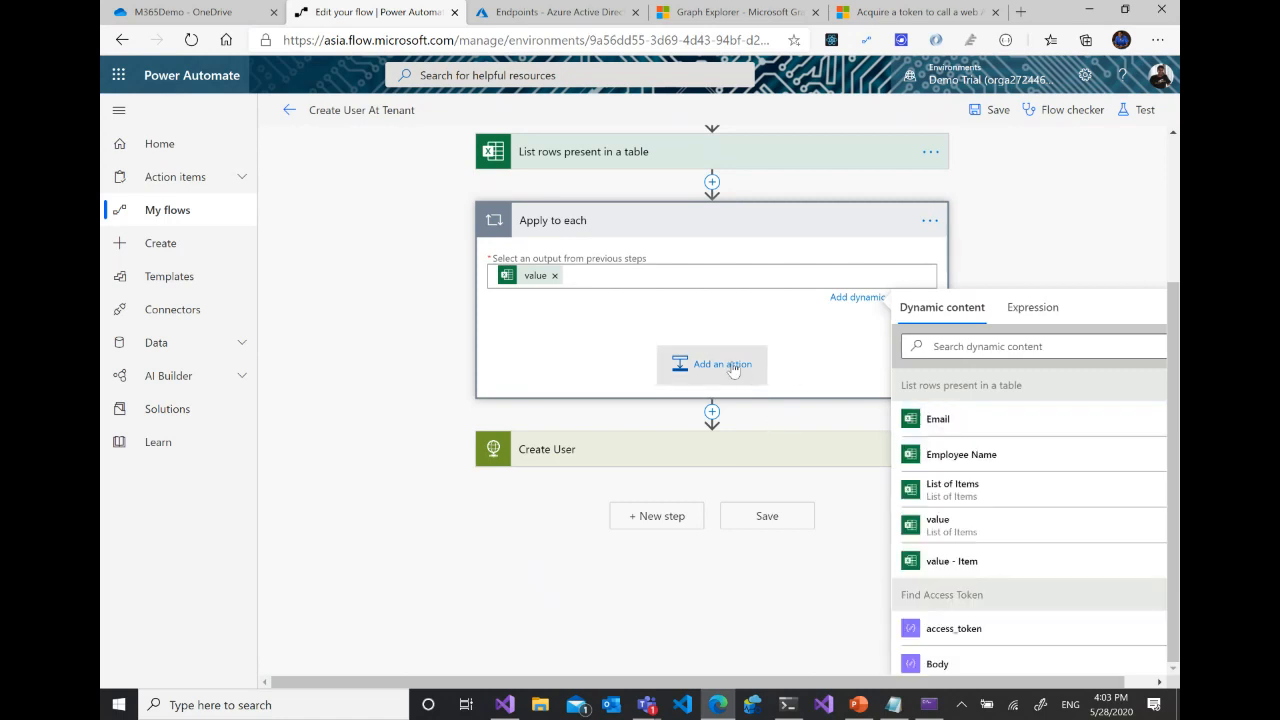
- Try to move the existing Create User action into the Apply to each loop
left_click(722, 364)
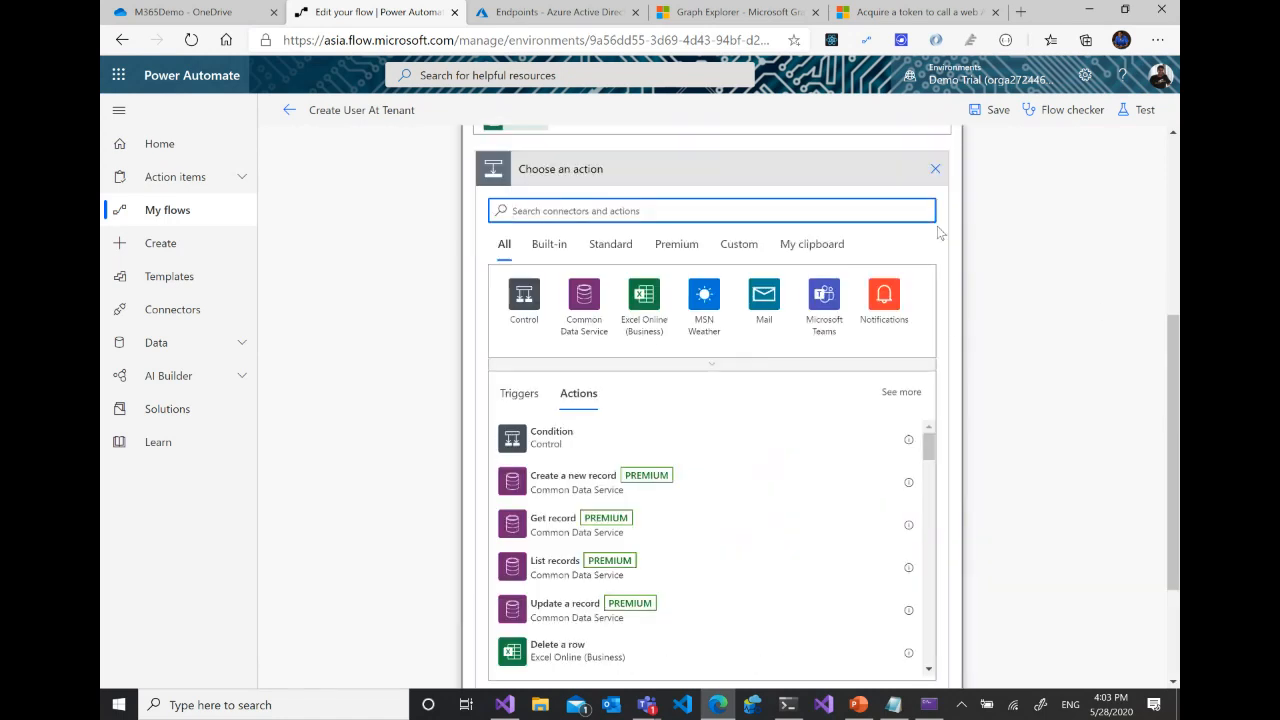
left_click(935, 171)
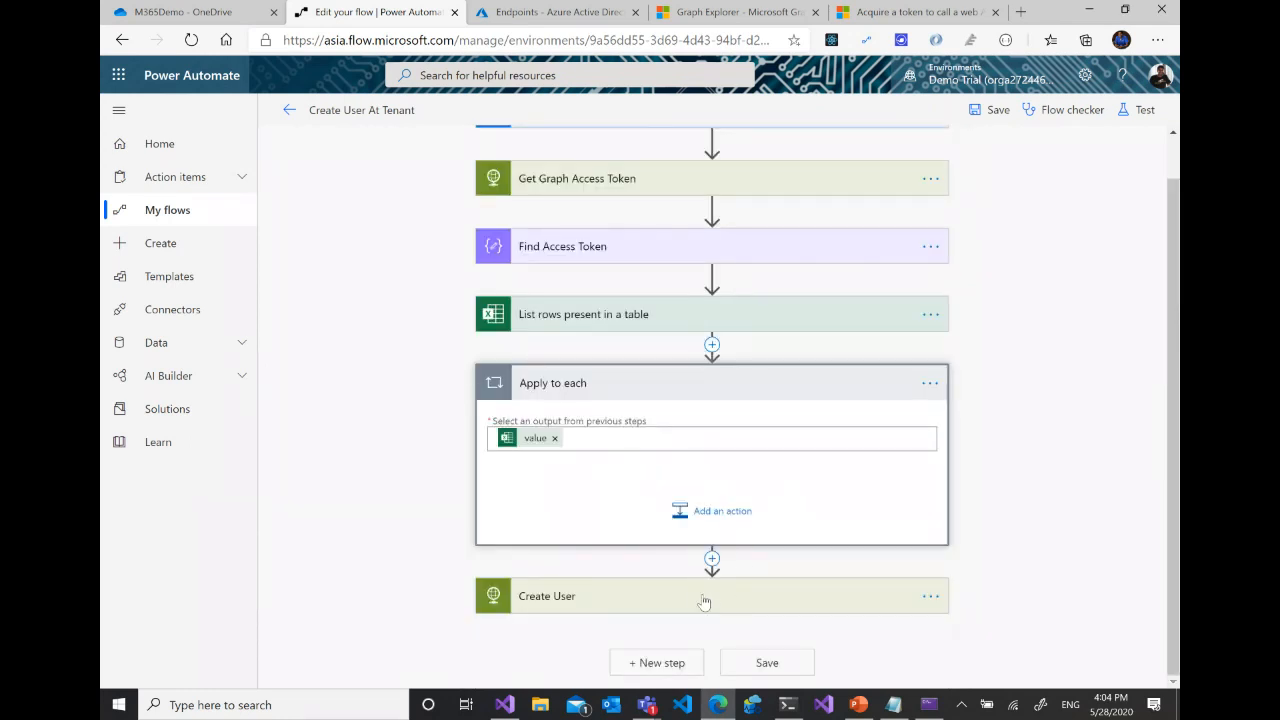
left_click_drag(705, 600, 709, 509)
left_click_drag(688, 494, 700, 505)
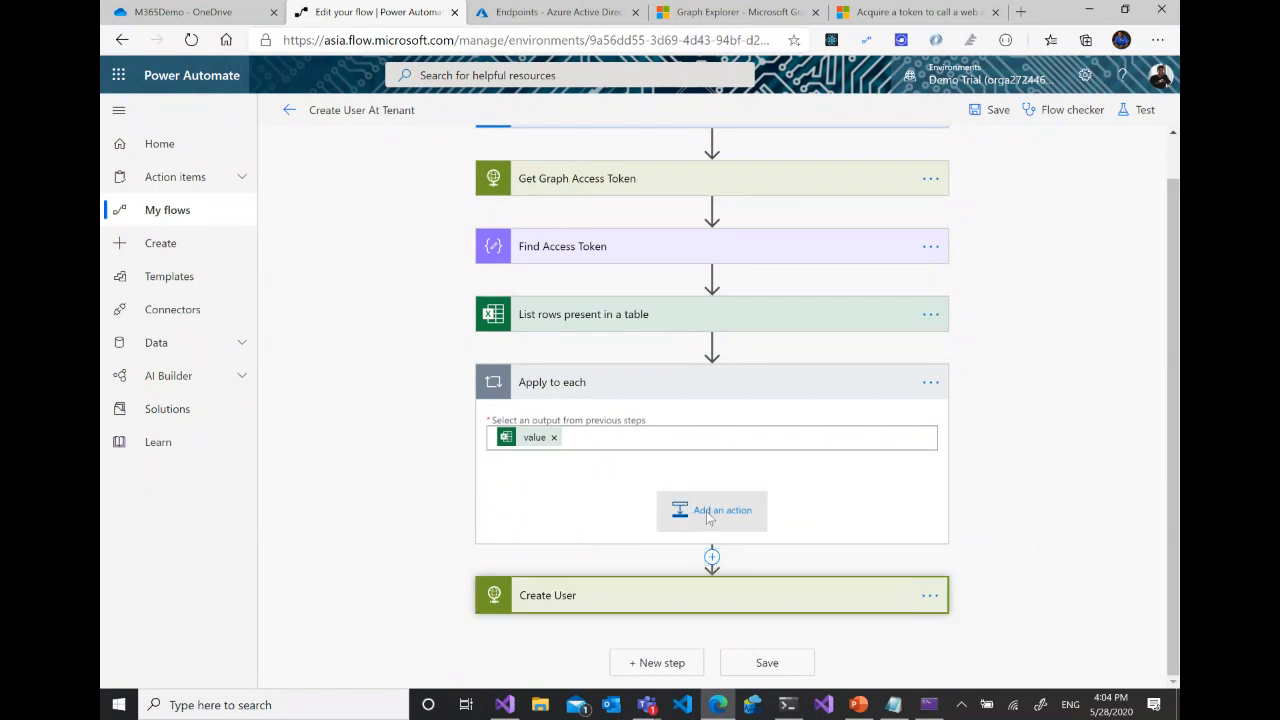
- Add an HTTP action inside the Apply to each loop and rename it Create Users From Excel
left_click(706, 511)
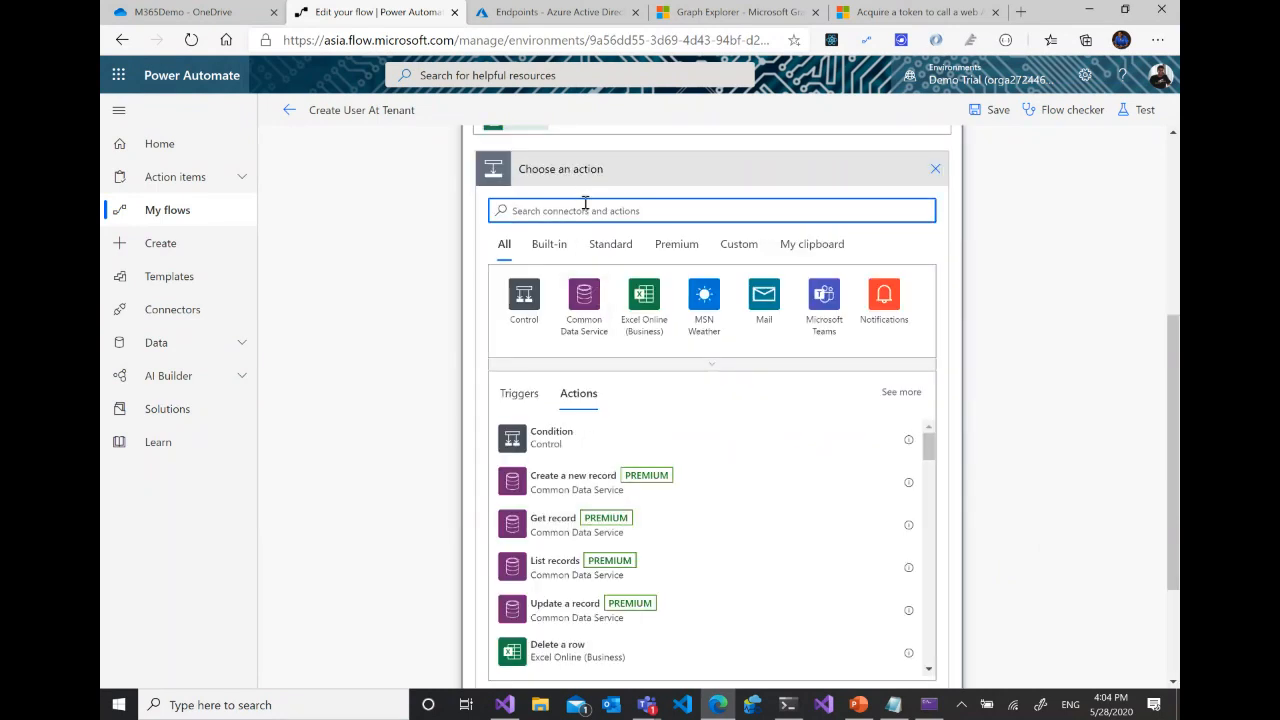
type("http")
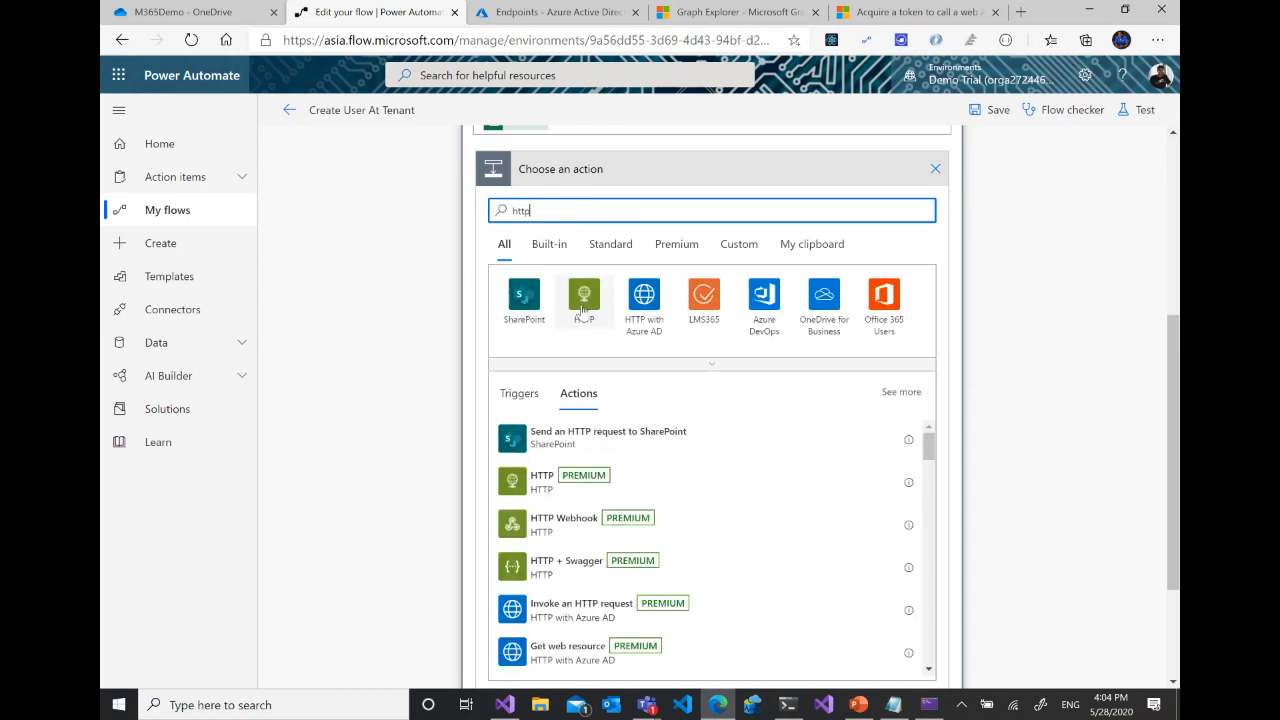
left_click(562, 478)
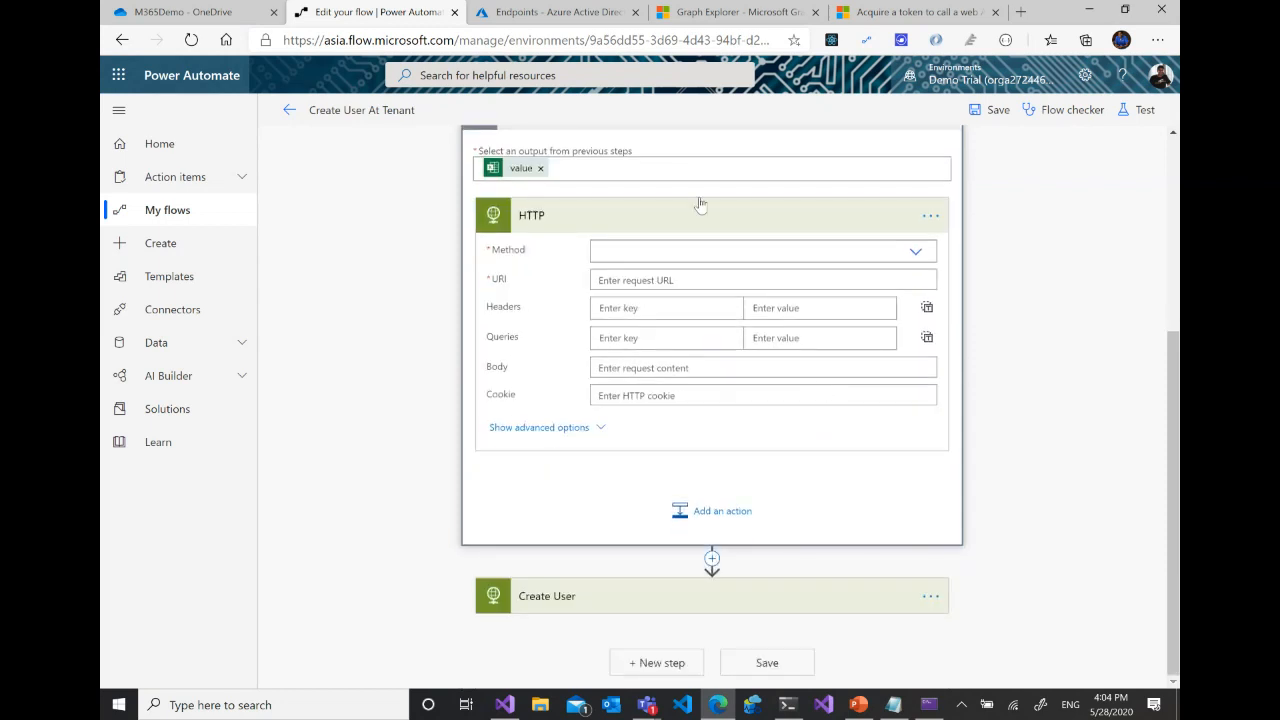
left_click(930, 216)
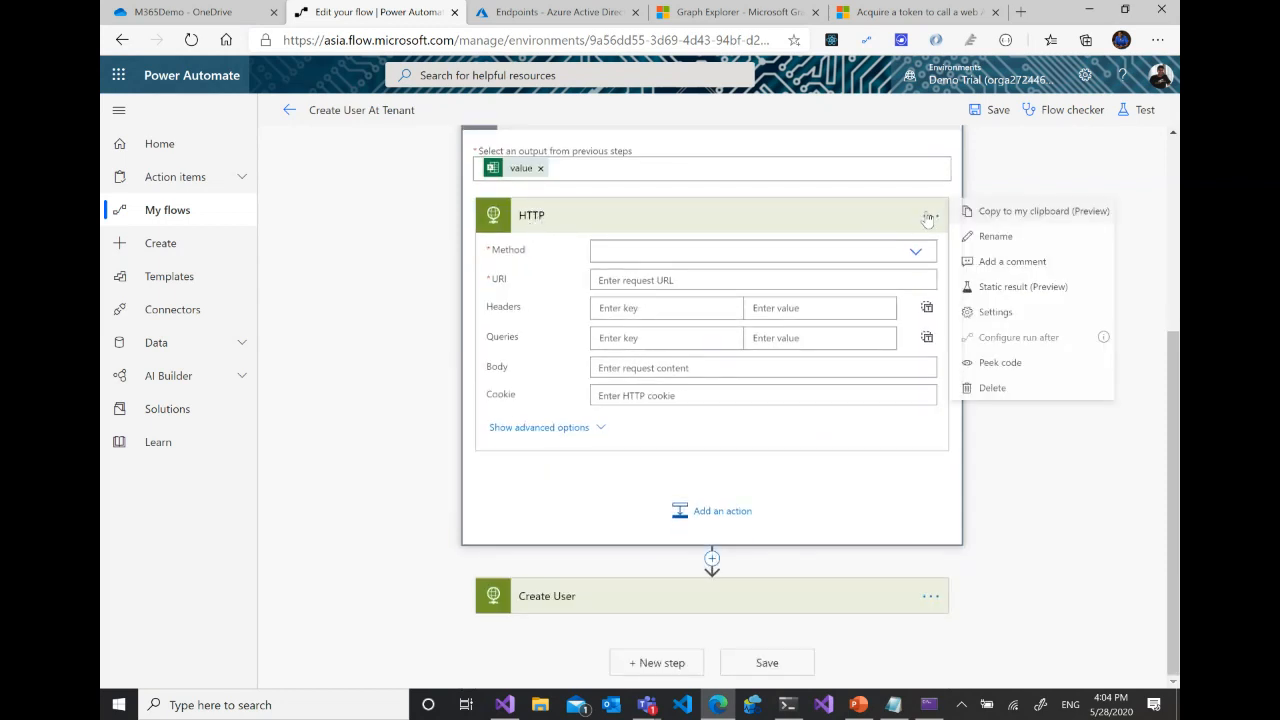
left_click(1010, 236)
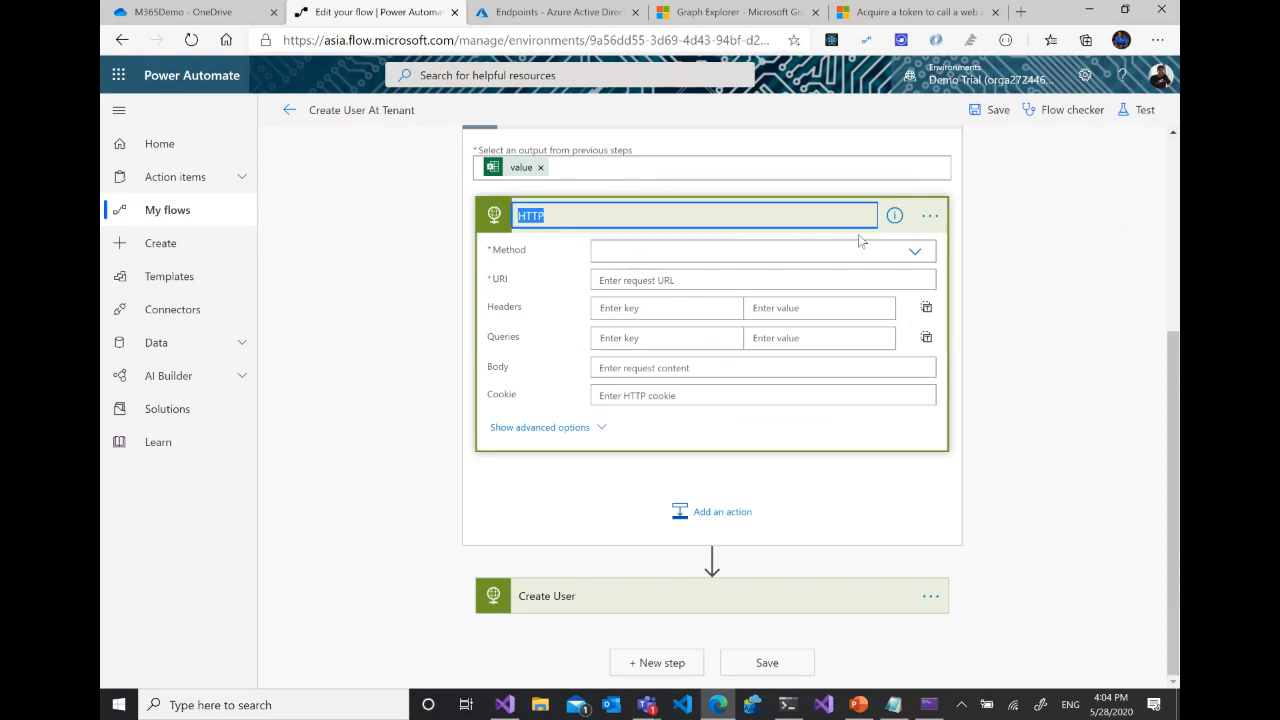
type("Crewate Users From Excel")
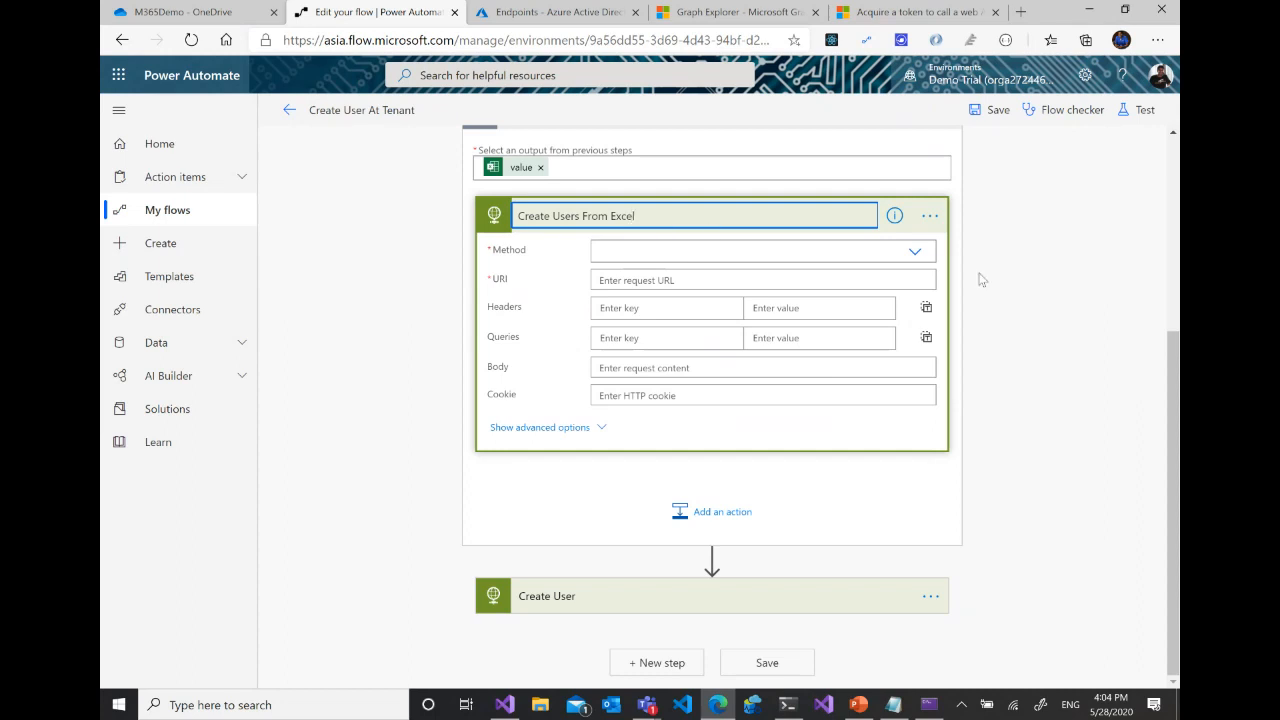
left_click(914, 251)
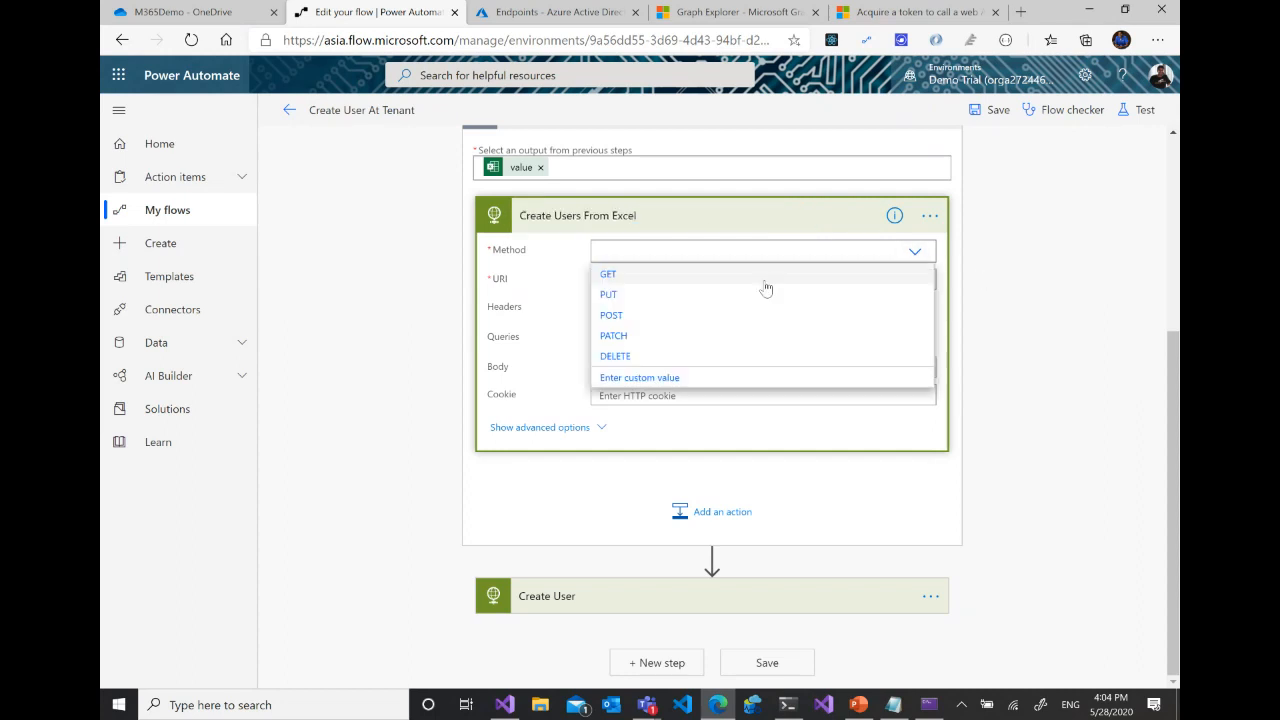
left_click(622, 315)
left_click(757, 597)
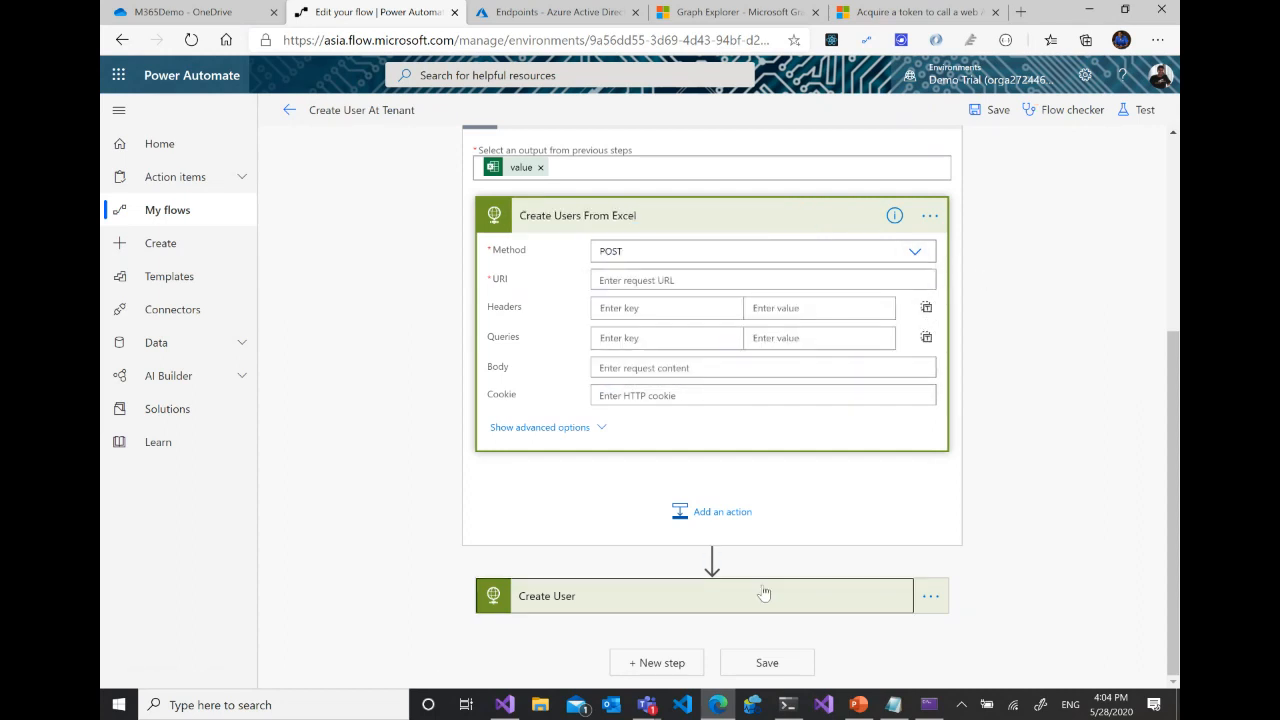
scroll(771, 463, "down", 2)
left_click_drag(772, 446, 593, 438)
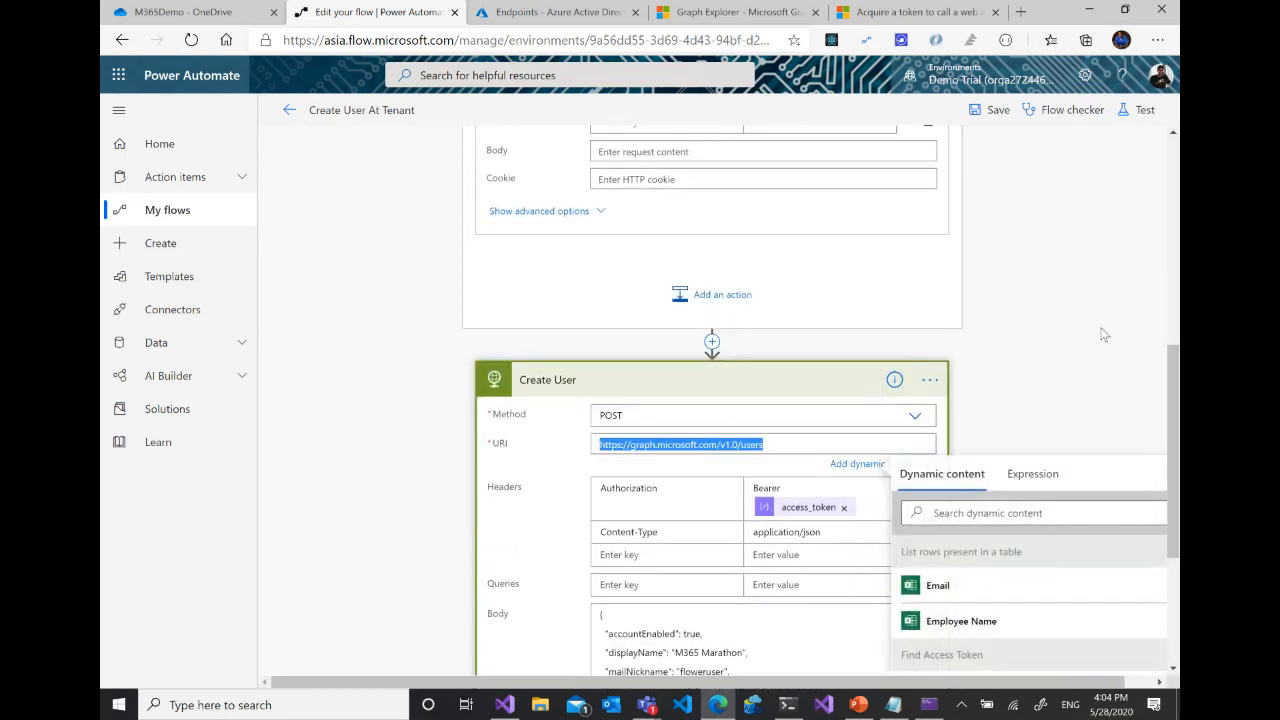
scroll(672, 346, "up", 3)
left_click(664, 312)
type("https://graph.microsoft.com/v1.0/users")
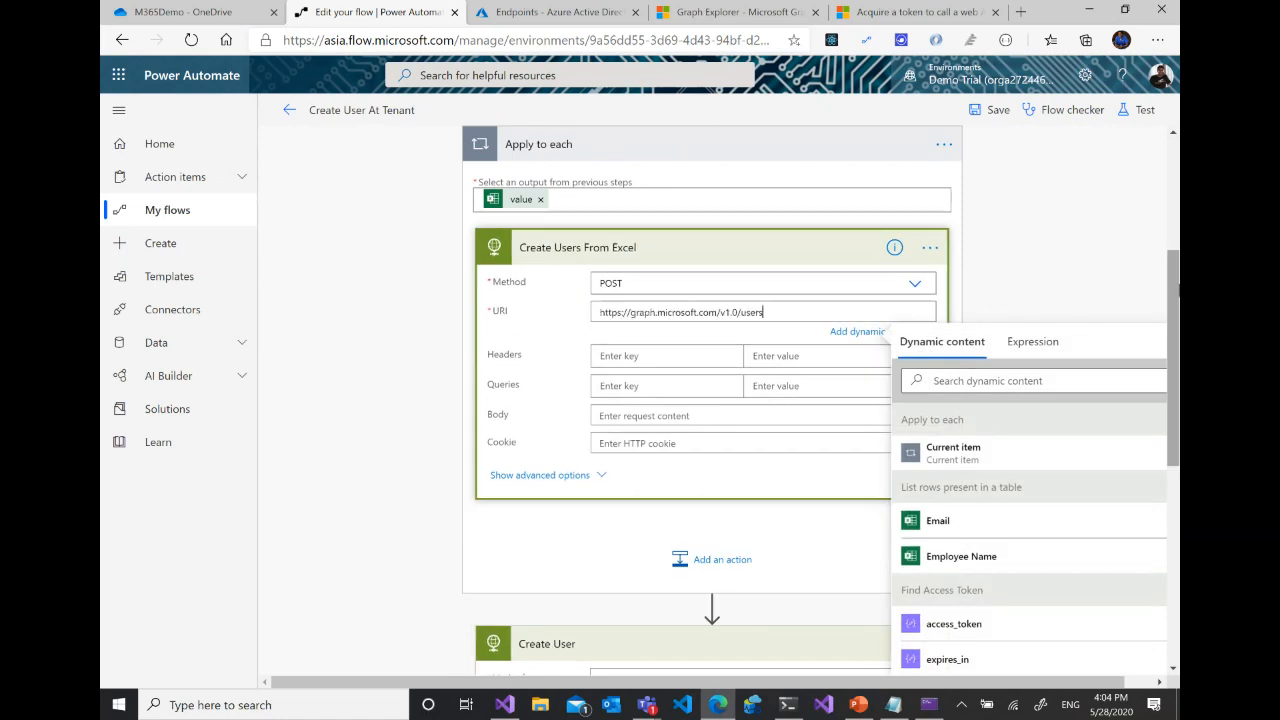
- Add an Authorization header to Create Users From Excel with the value Bearer followed by the access_token dynamic content
scroll(744, 452, "down", 3)
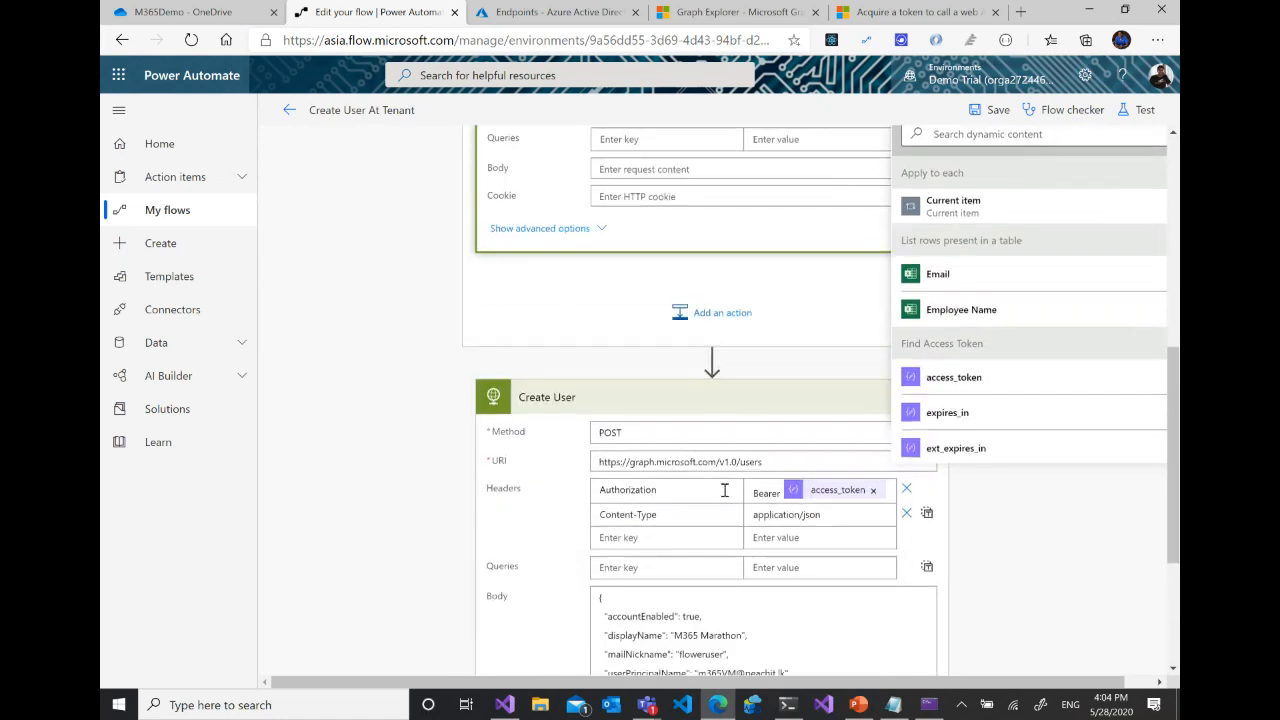
double_click(645, 486)
key("ctrl+c")
scroll(645, 462, "up", 3)
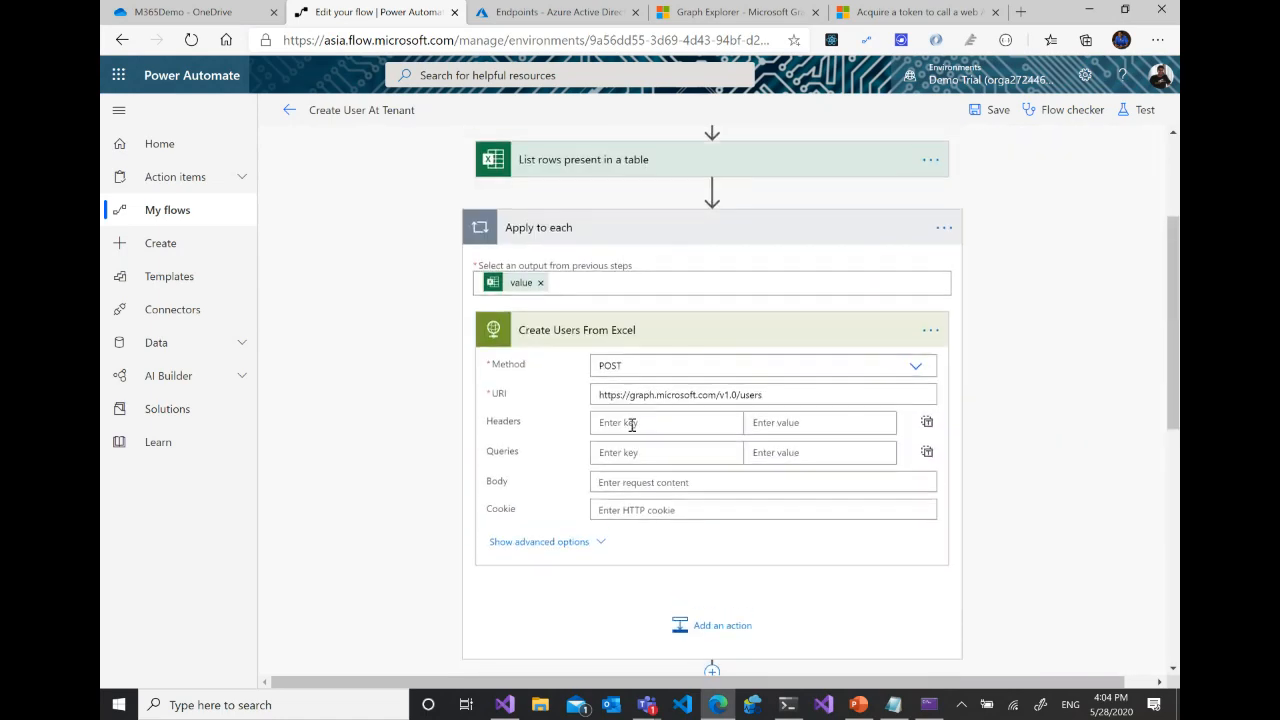
left_click(632, 423)
key("ctrl+v")
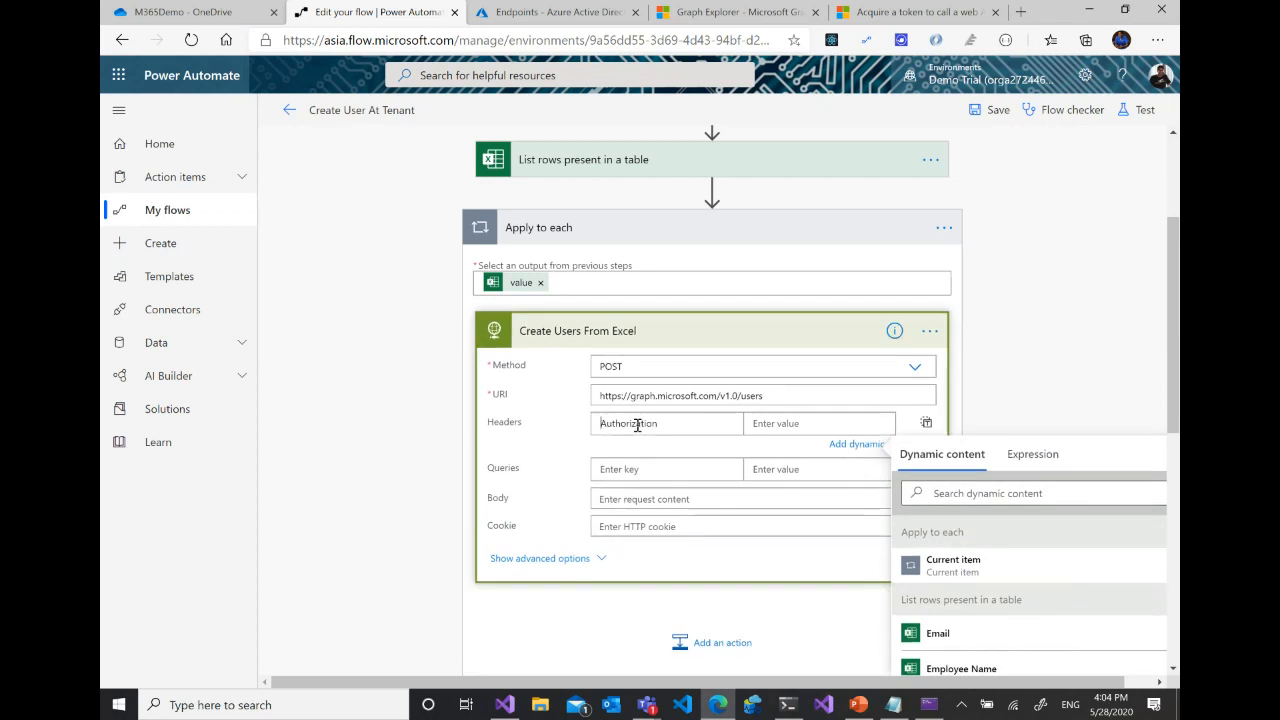
left_click(797, 424)
type("Bearer")
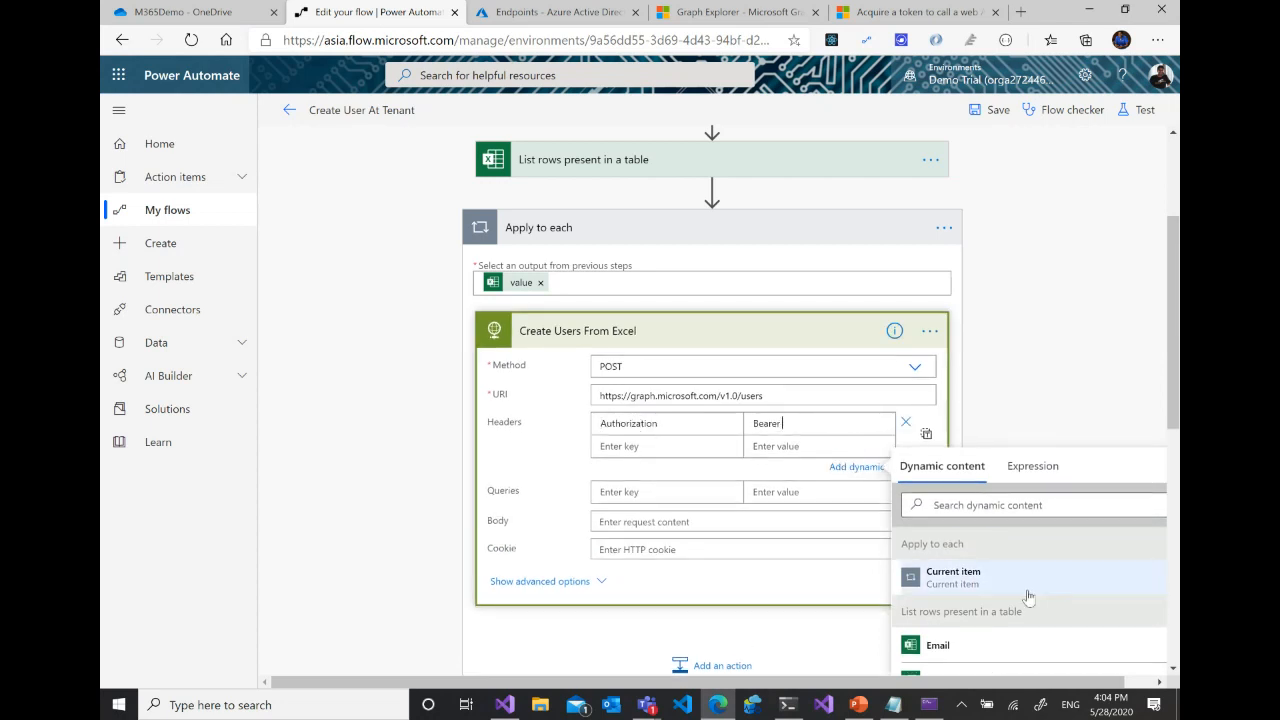
scroll(1029, 591, "down", 3)
left_click(965, 610)
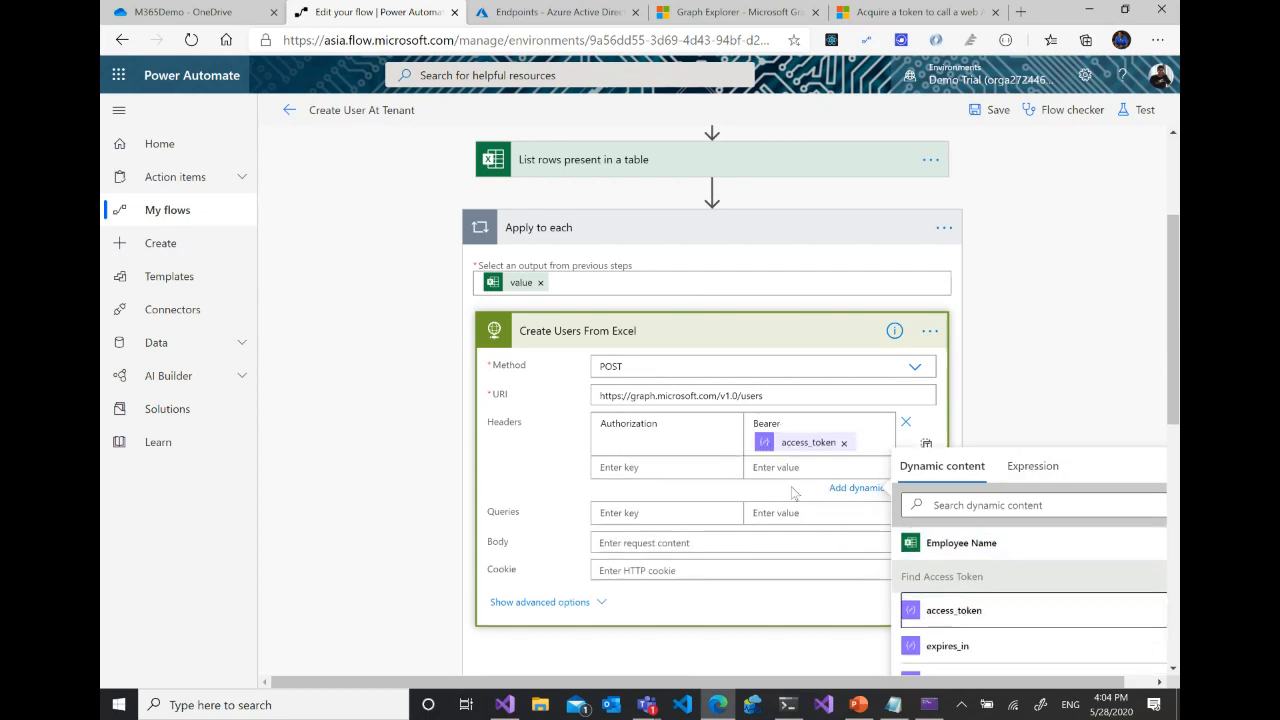
- Add a Content-Type header with the value application/json to Create Users From Excel
scroll(956, 400, "down", 3)
scroll(967, 393, "down", 2)
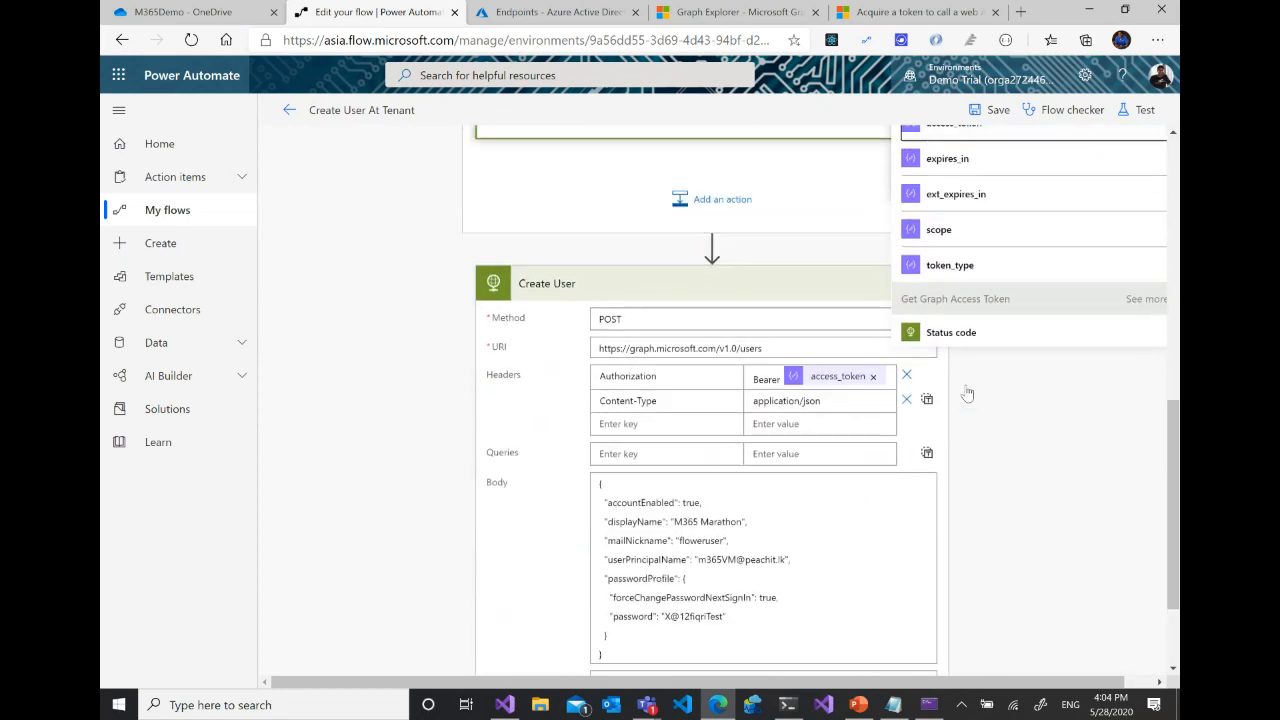
scroll(645, 303, "up", 3)
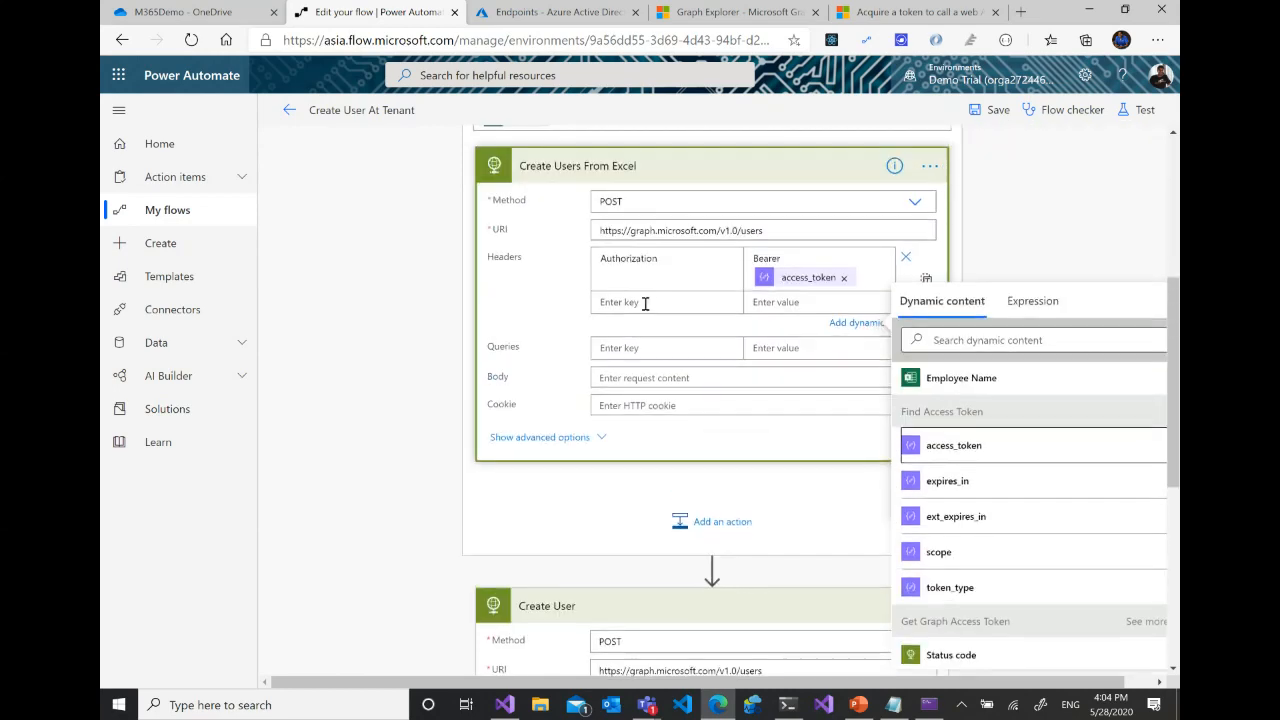
left_click(653, 302)
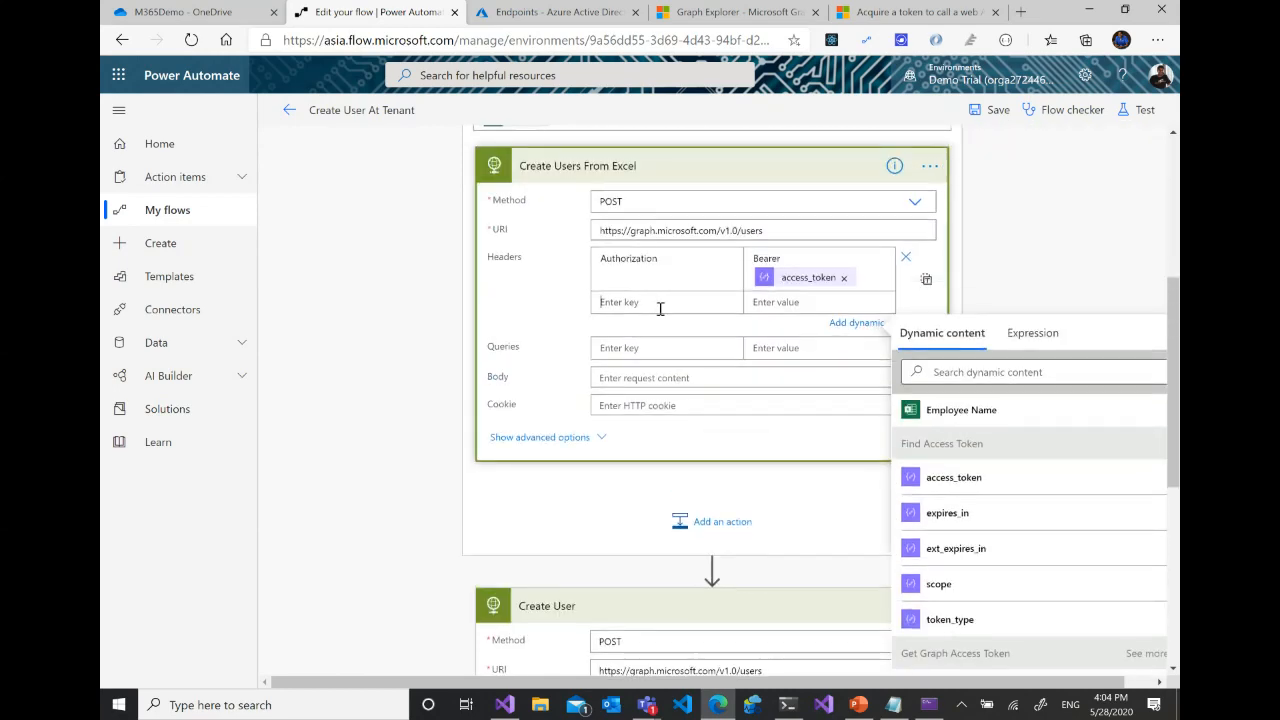
scroll(660, 308, "down", 2)
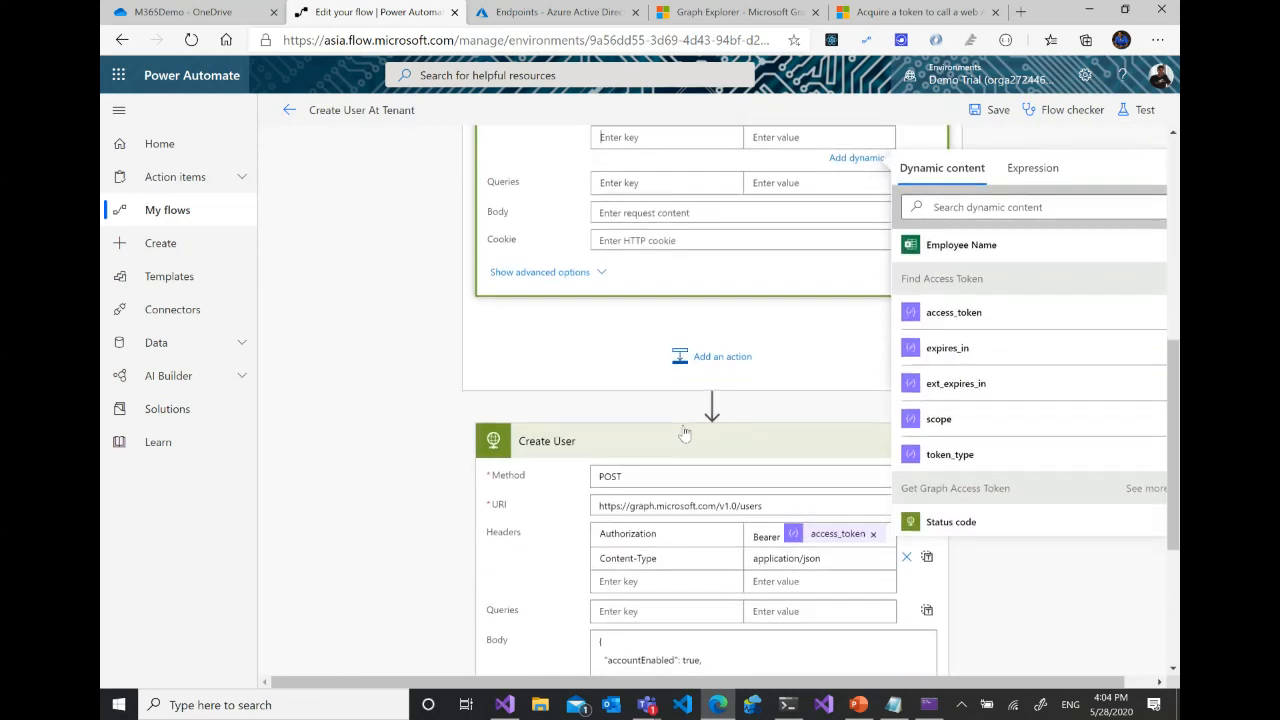
scroll(684, 424, "up", 3)
type("Content-Type")
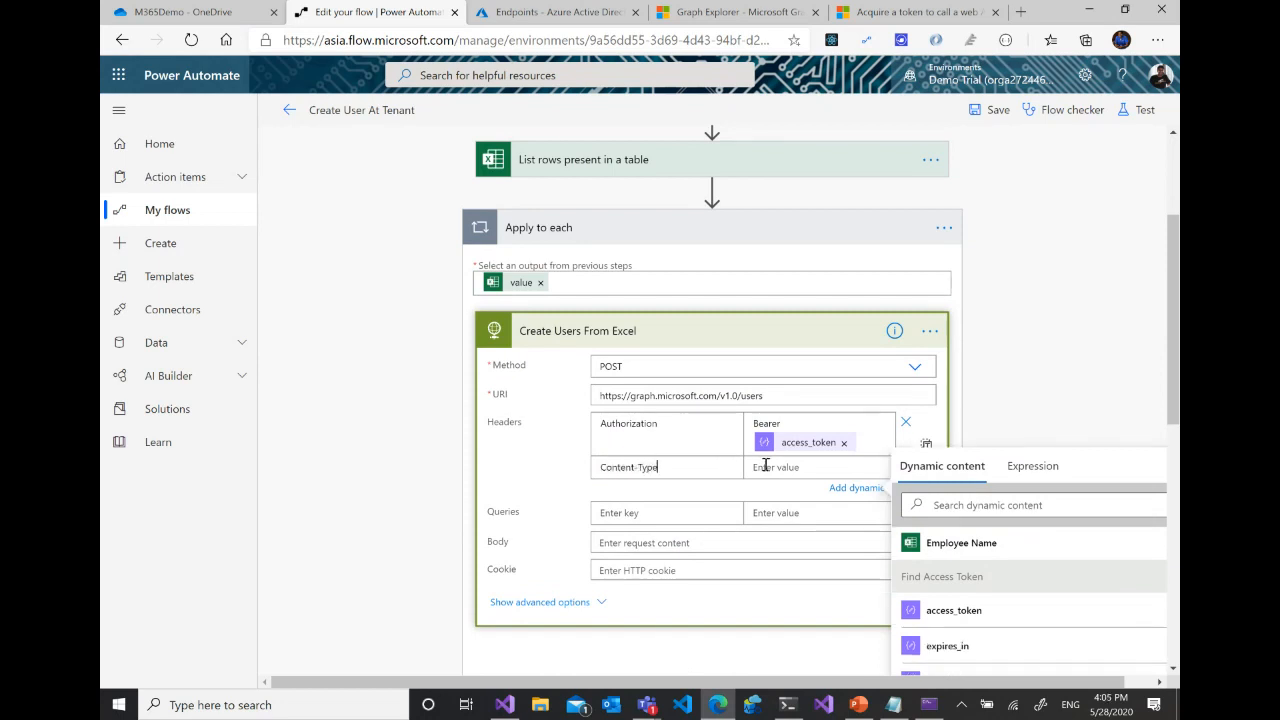
left_click(764, 466)
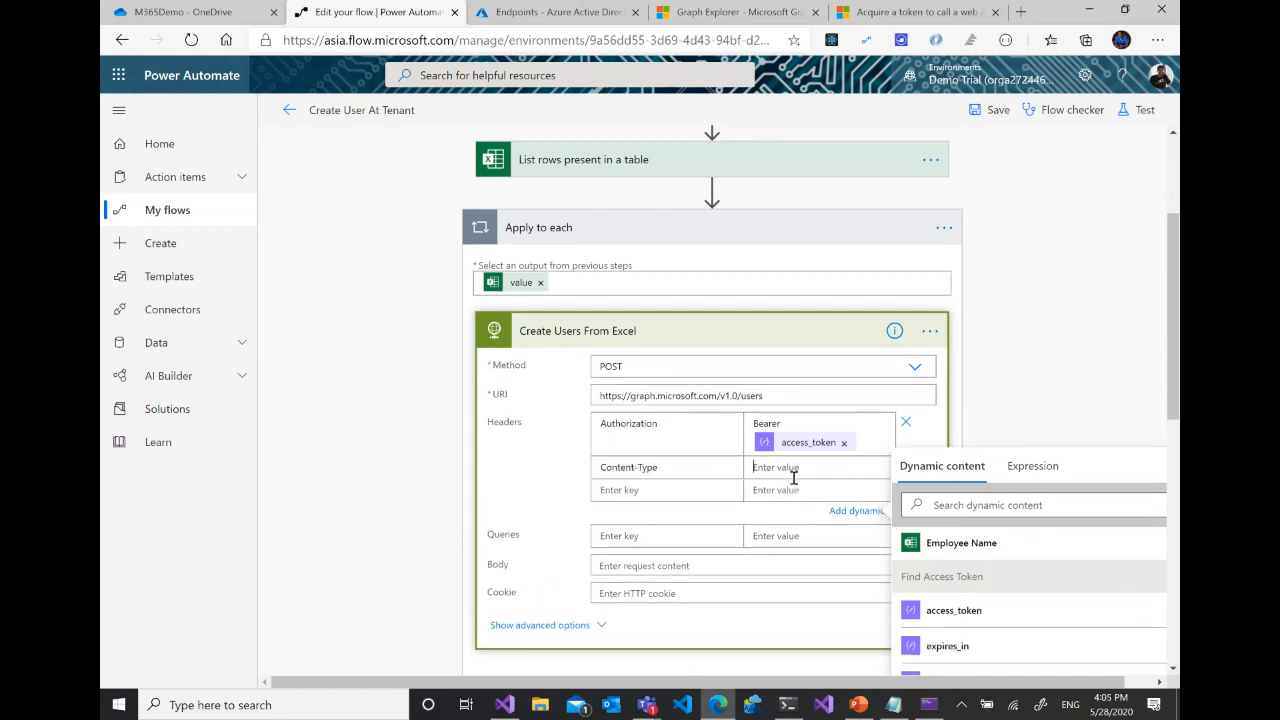
scroll(794, 478, "down", 4)
scroll(831, 524, "up", 4)
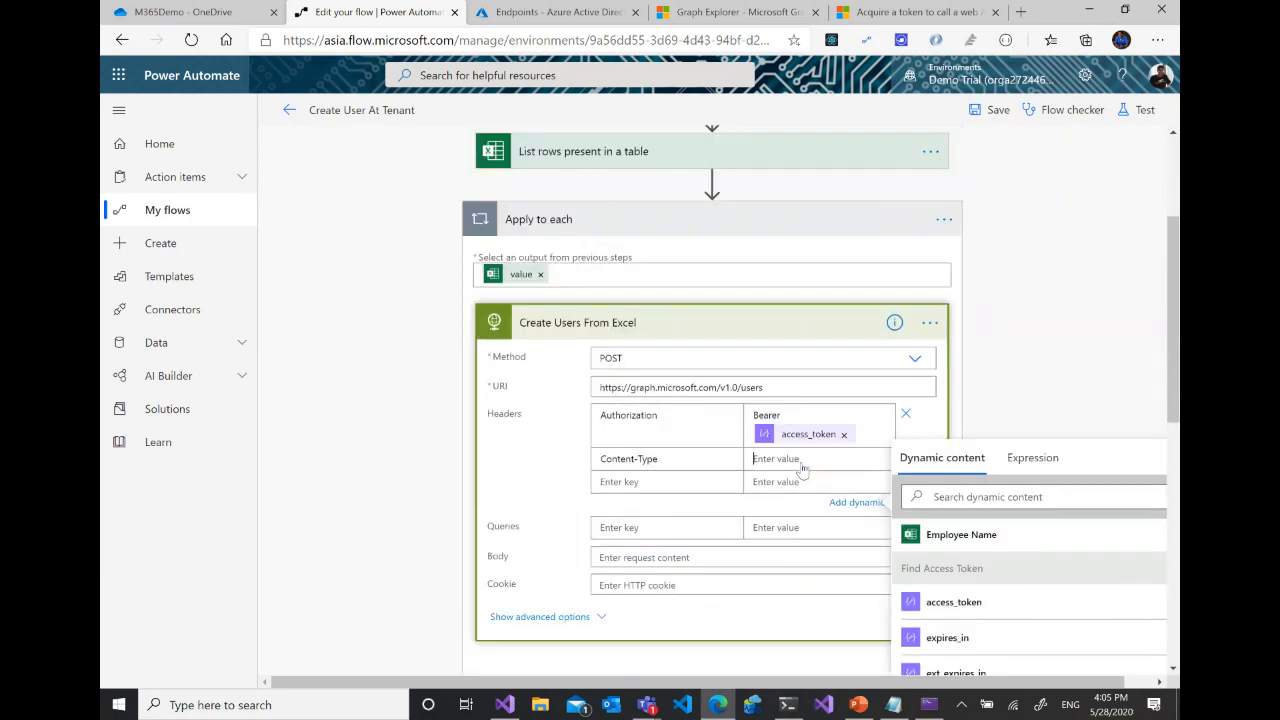
type("application/json")
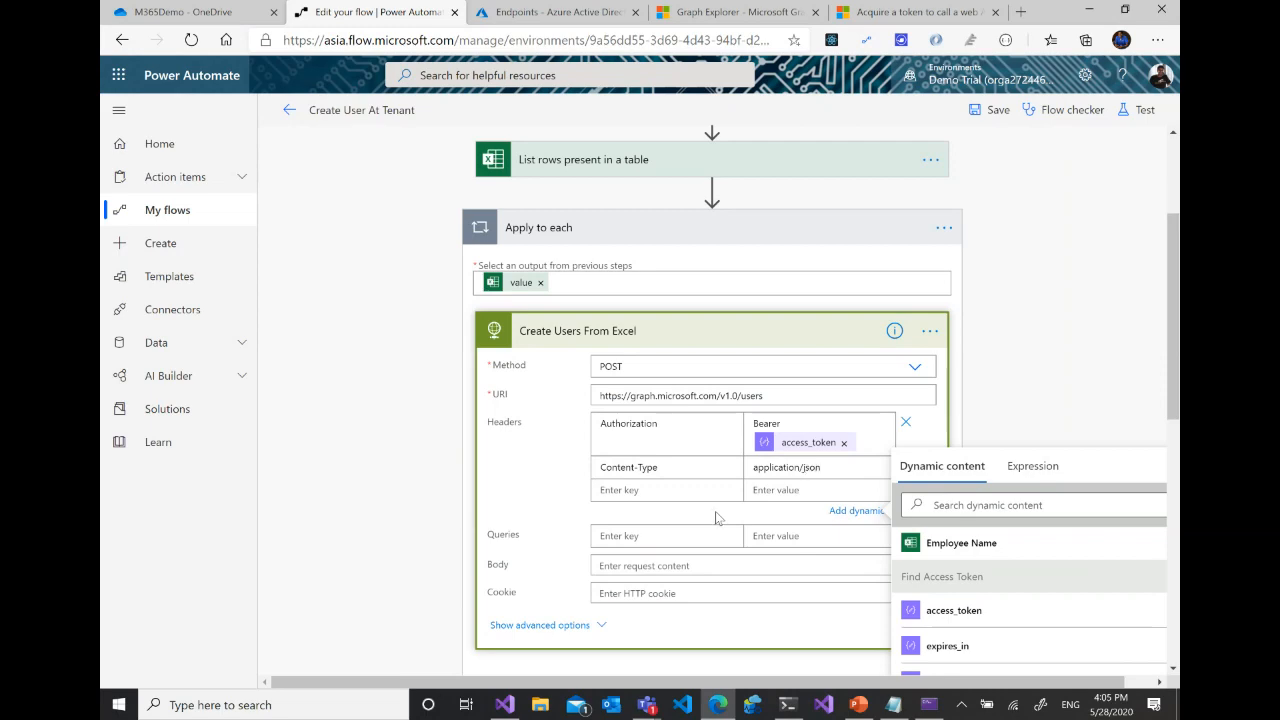
- Copy the Create User action's whole JSON request body, including its password field, into the body of Create Users From Excel
scroll(715, 511, "down", 4)
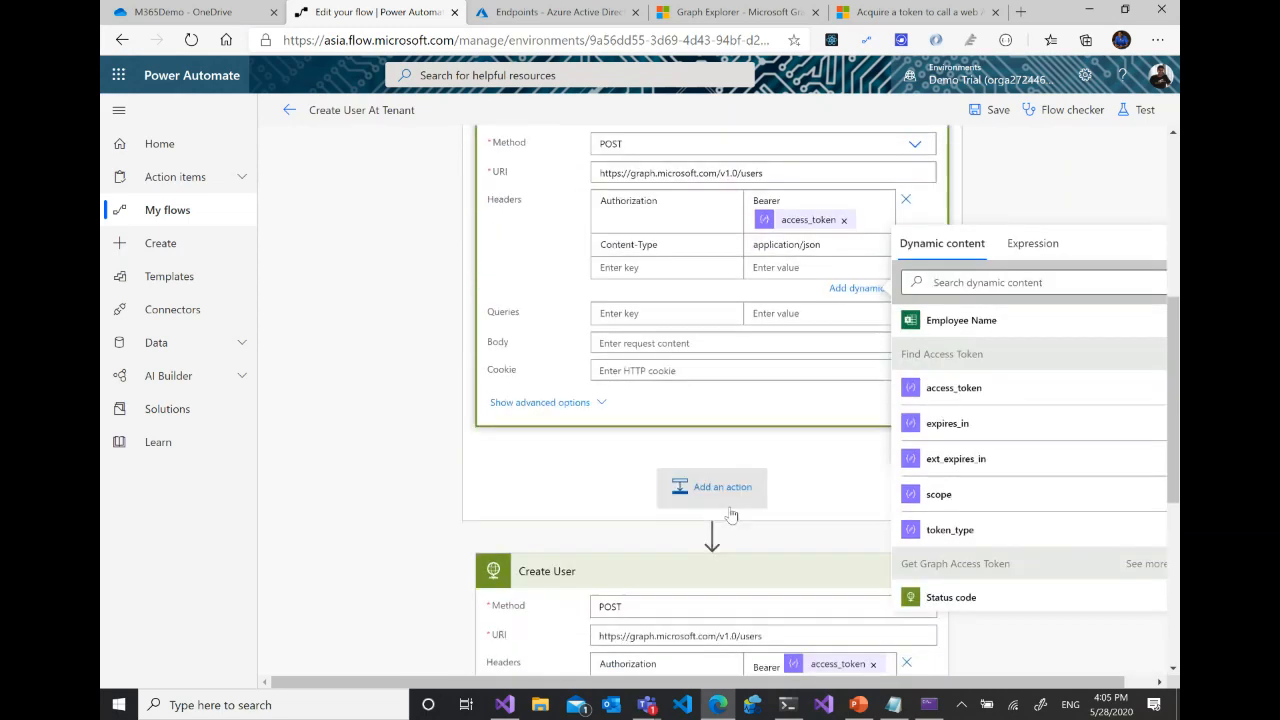
scroll(732, 494, "down", 2)
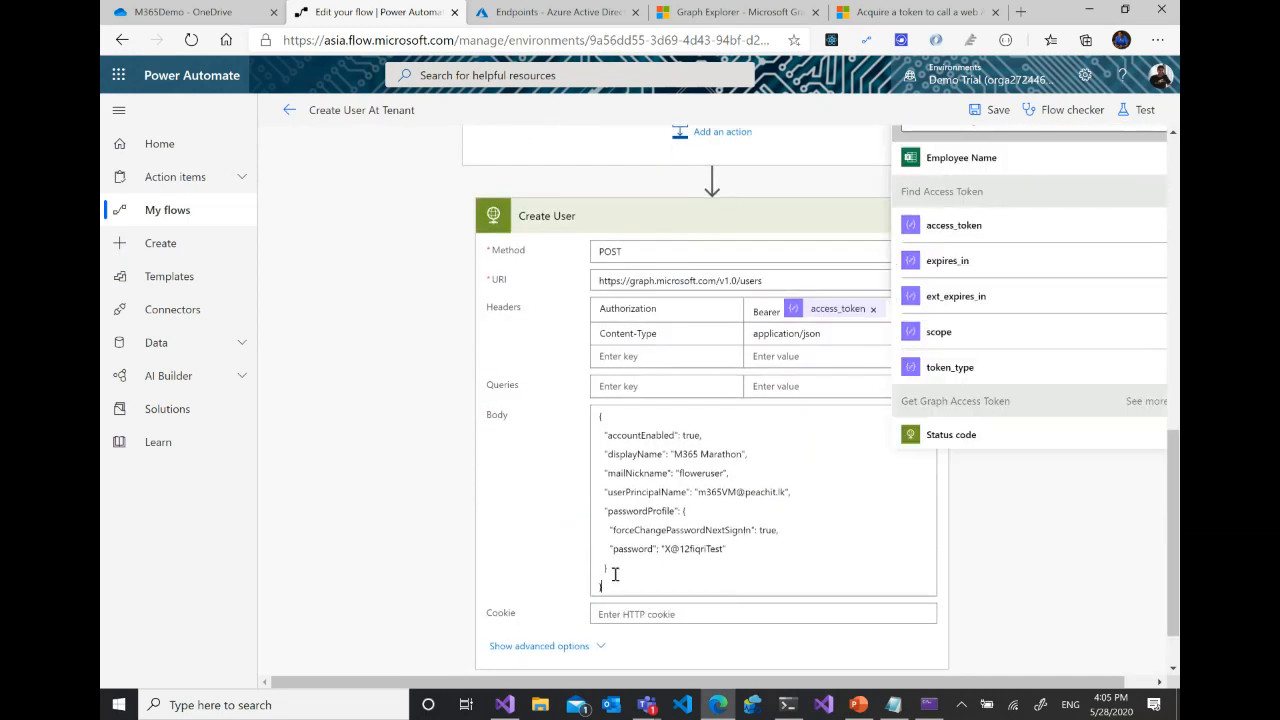
left_click_drag(608, 580, 598, 412)
key("ctrl+c")
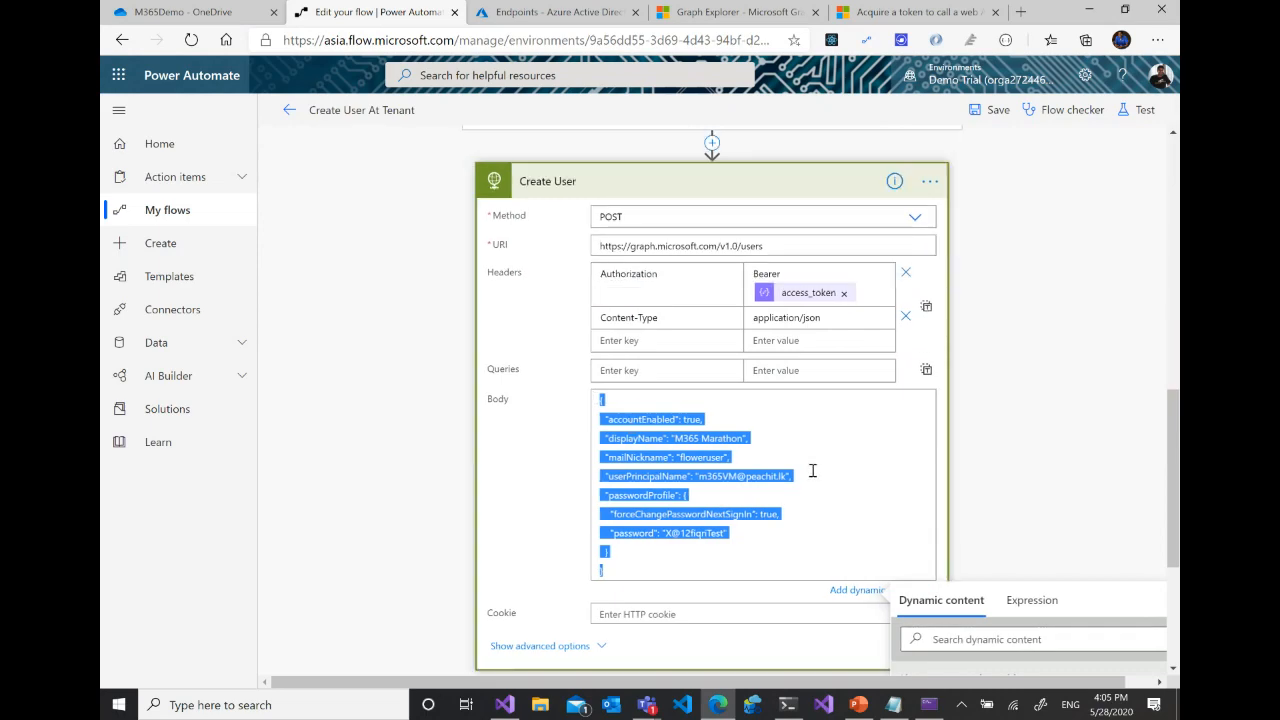
scroll(810, 456, "up", 5)
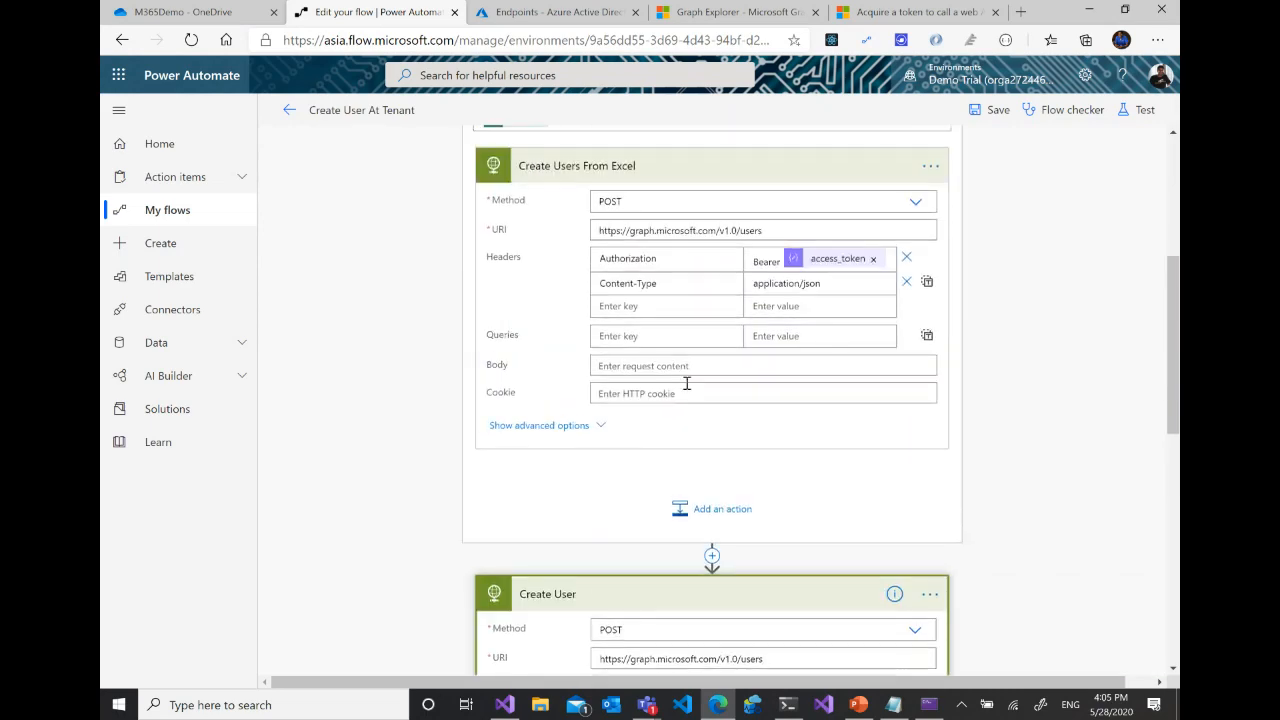
scroll(740, 420, "up", 1)
left_click(698, 466)
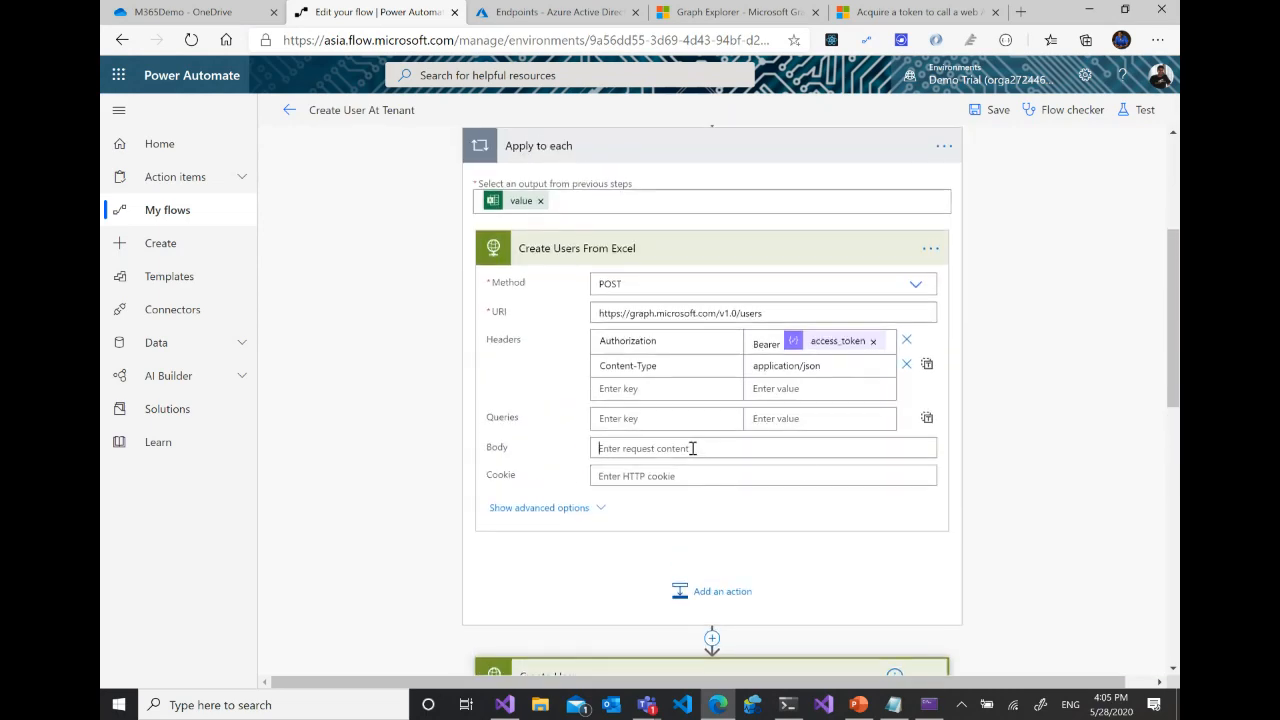
key("ctrl+v")
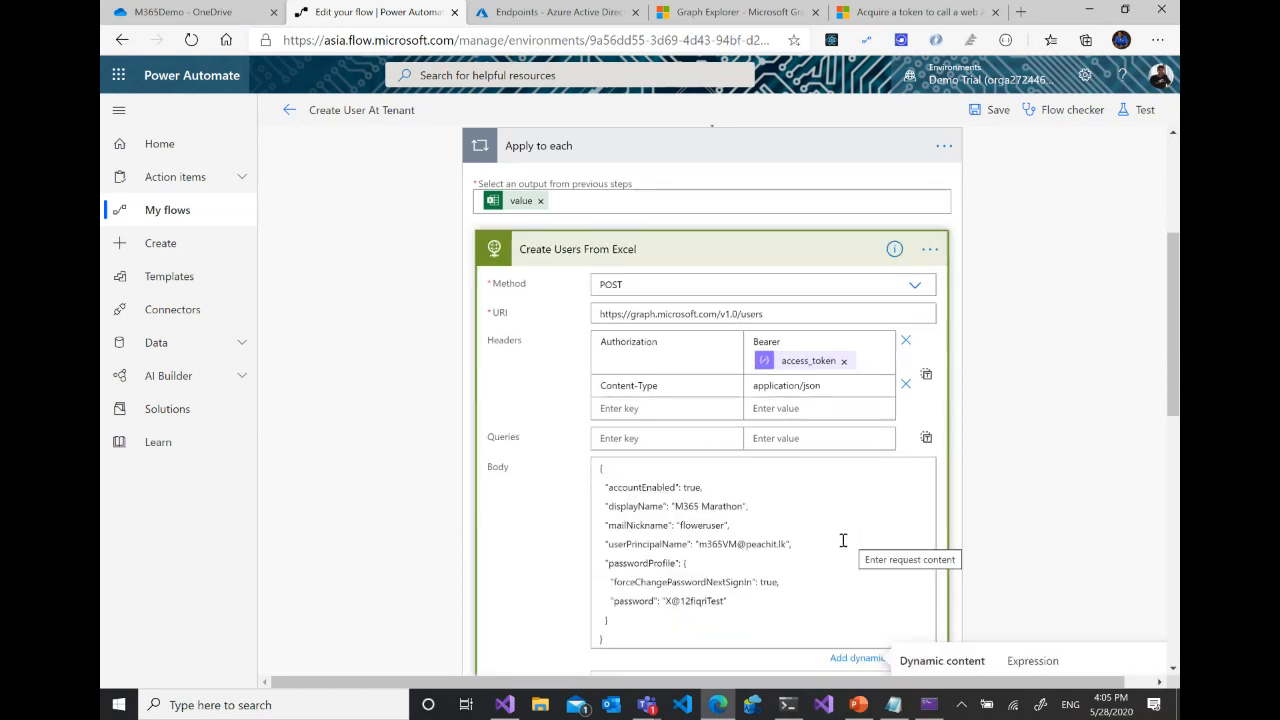
- Replace the displayName value in the Create Users From Excel body with the Employee Name dynamic content
left_click(710, 507)
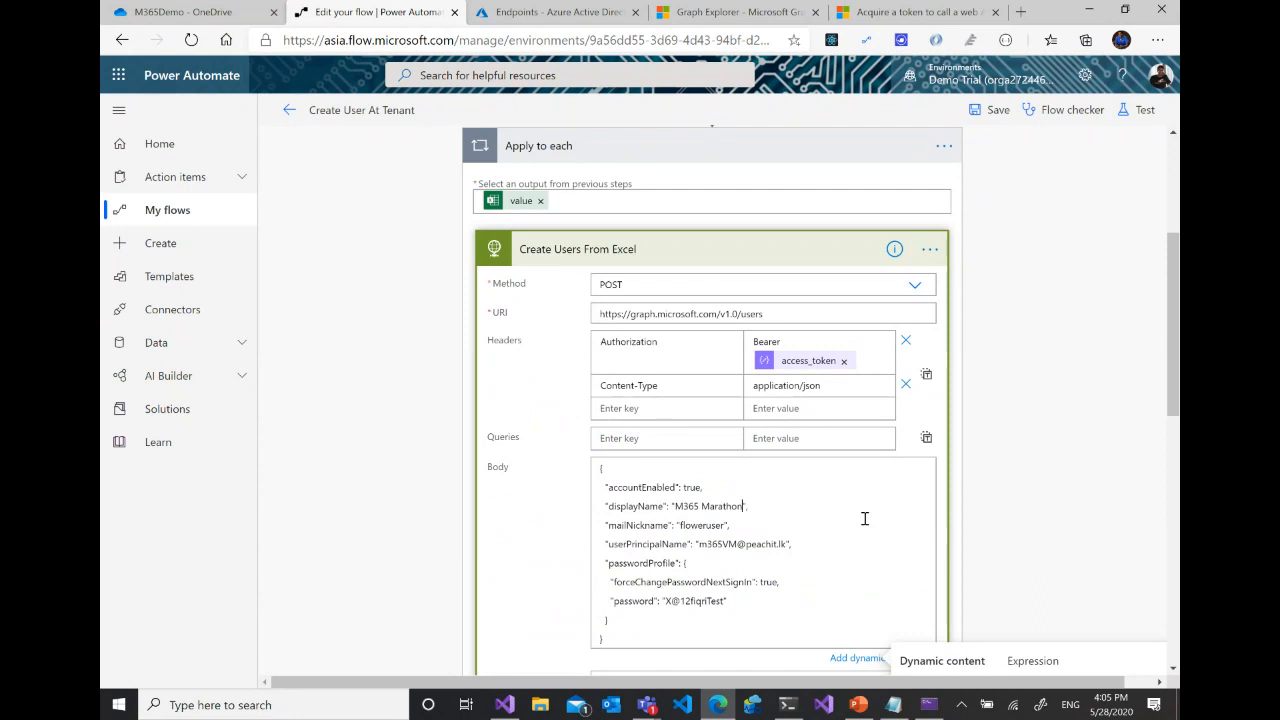
key("BackSpace")
key("BackSpace")
key("BackSpace")
left_click(877, 662)
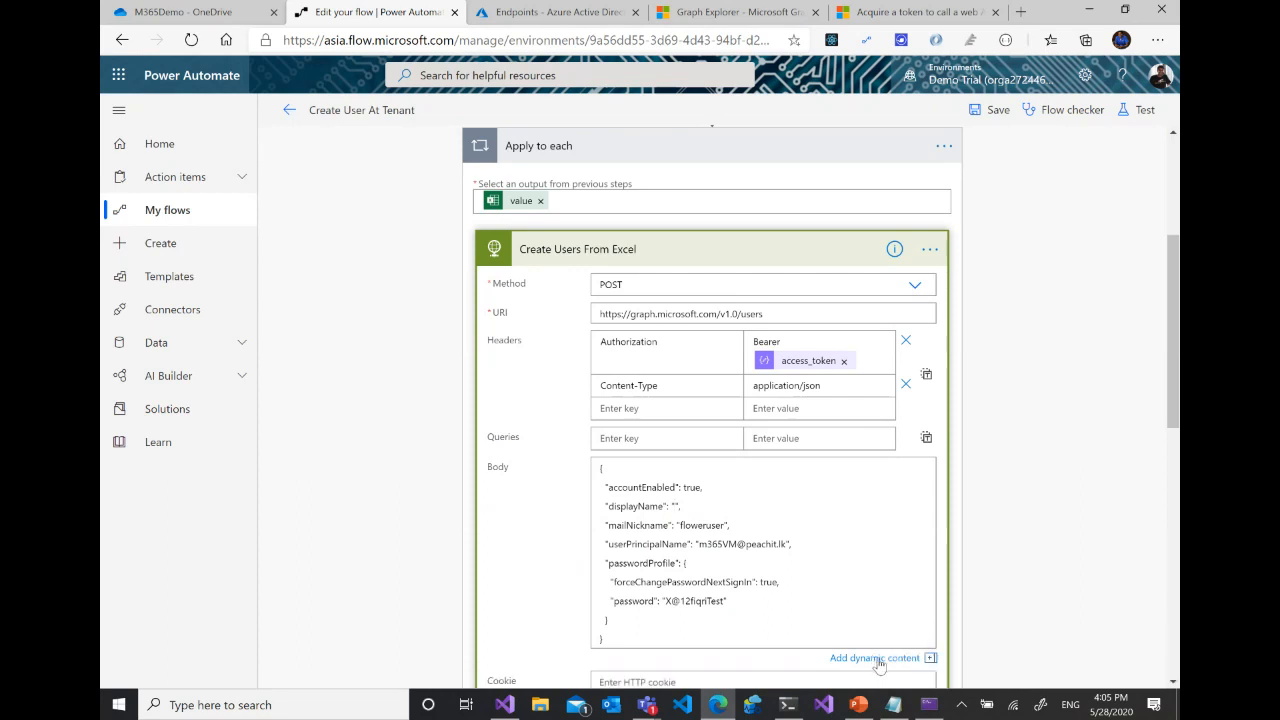
scroll(877, 664, "down", 3)
left_click(888, 405)
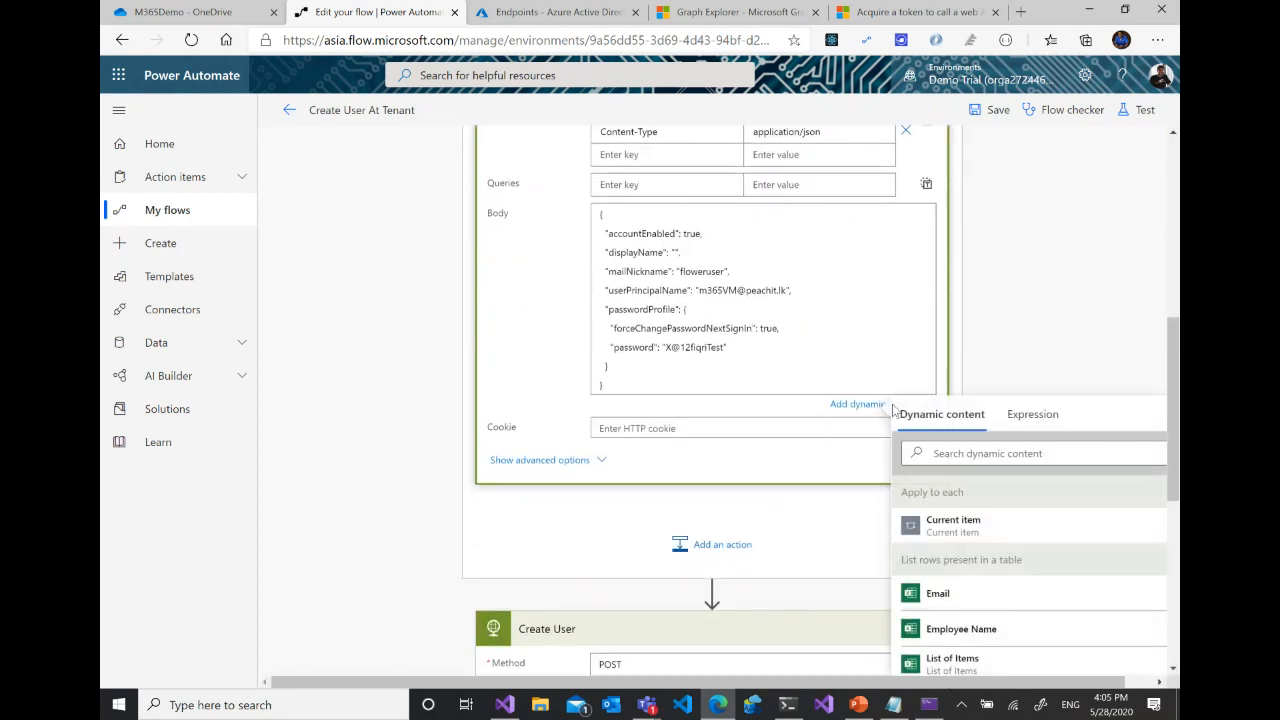
scroll(1000, 620, "down", 1)
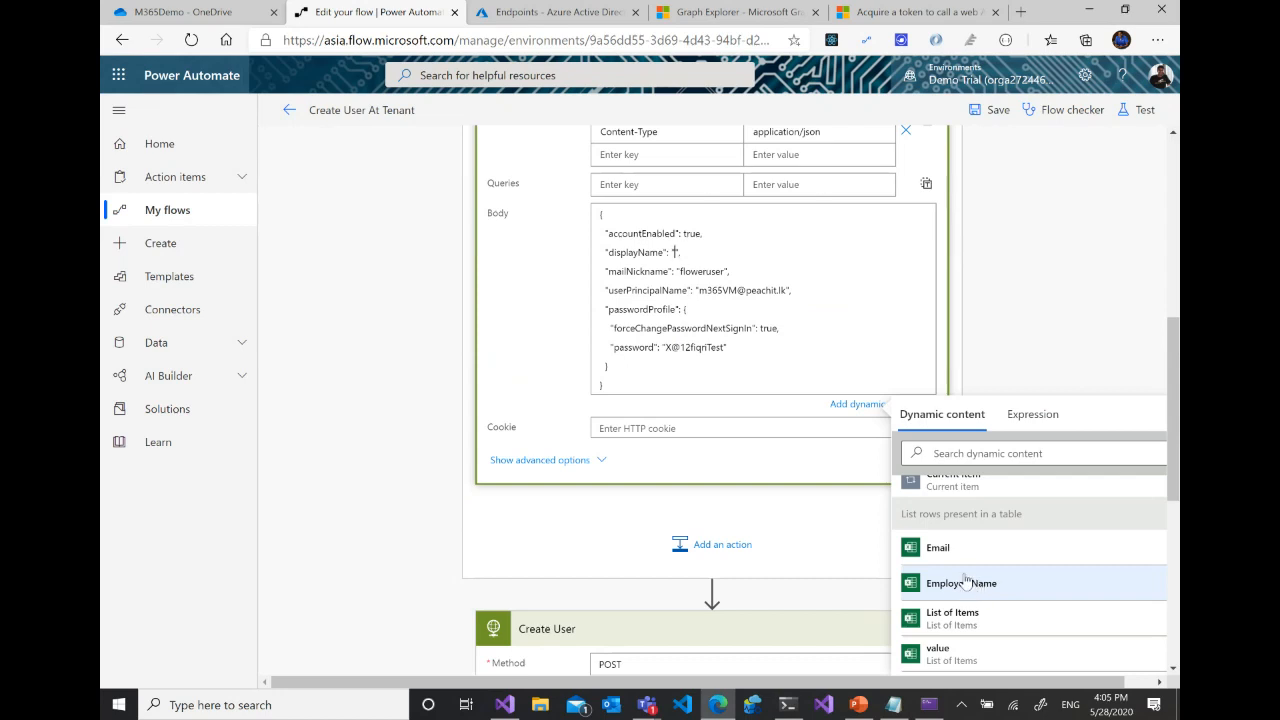
left_click(976, 586)
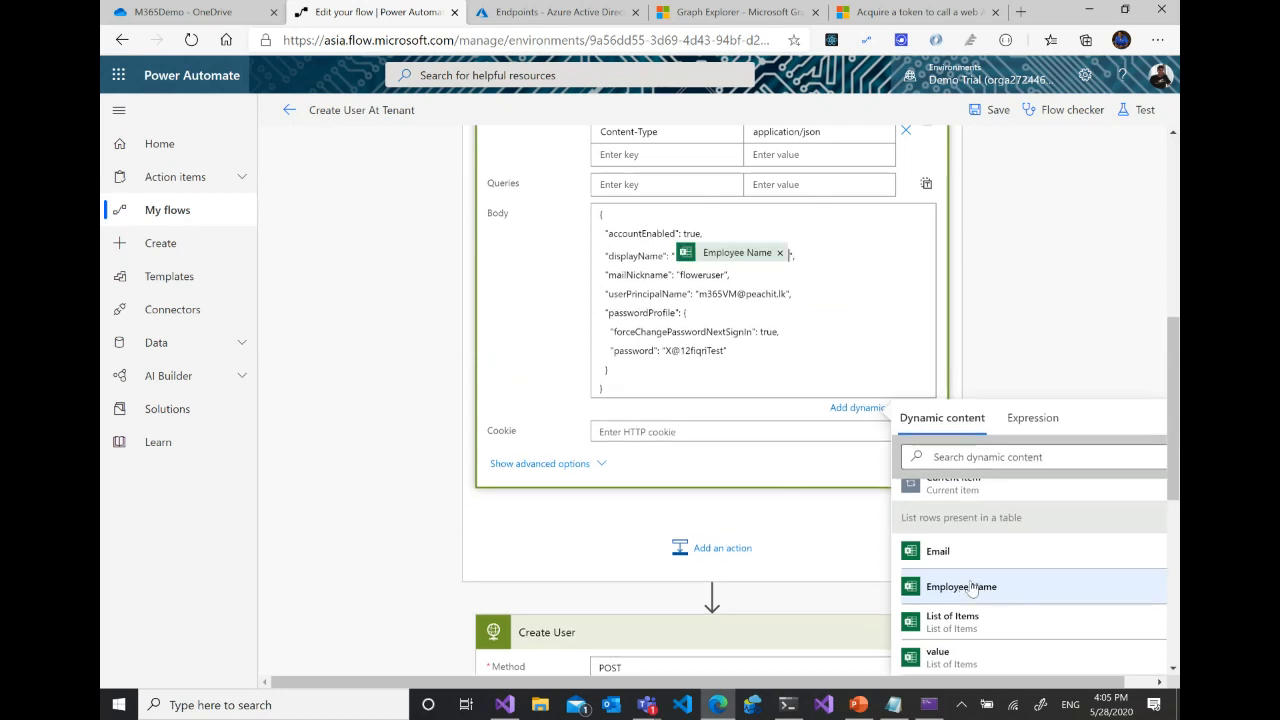
- Replace the body's mailNickname value with the Employee Name dynamic content and its userPrincipalName value with Email
left_click(712, 275)
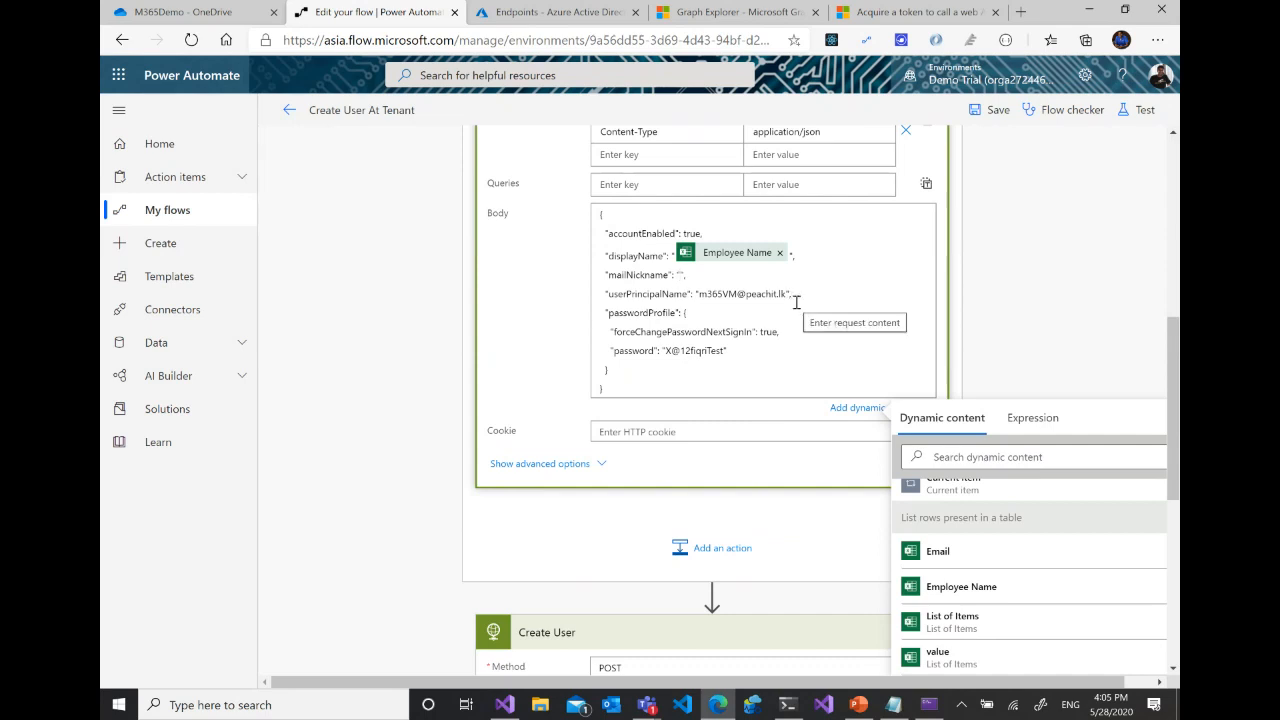
left_click(960, 587)
left_click(792, 297)
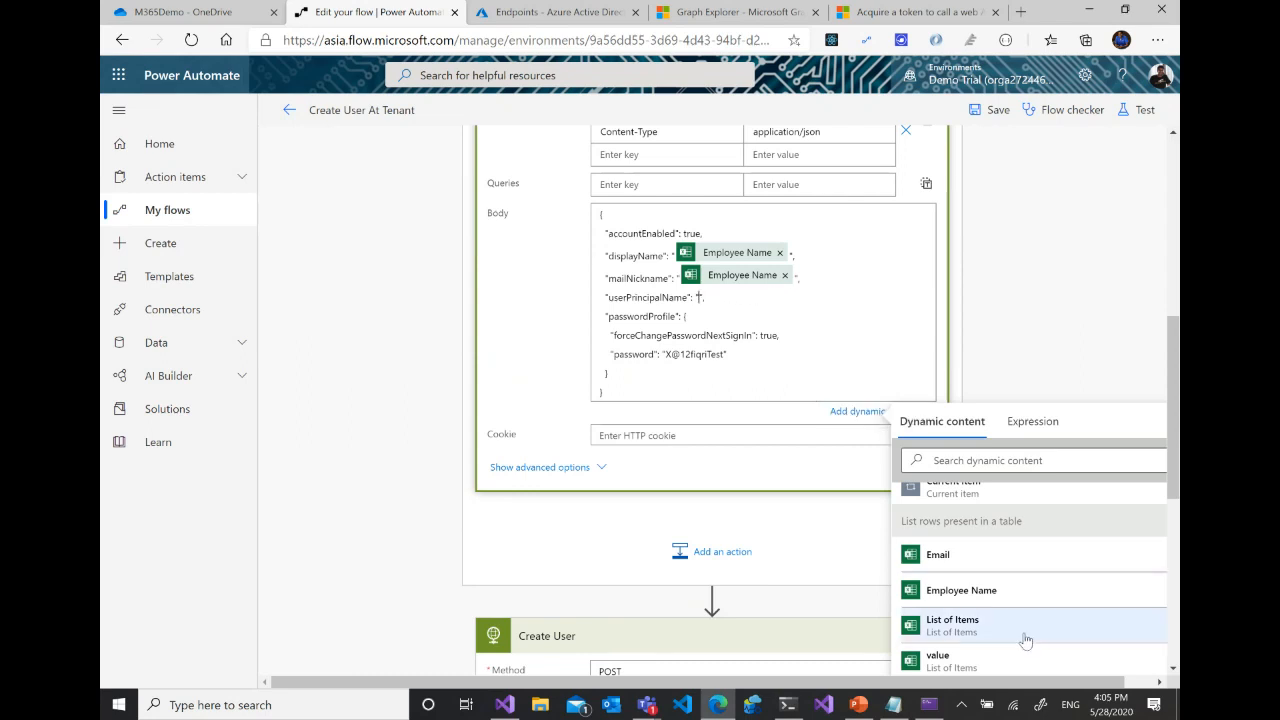
left_click(940, 558)
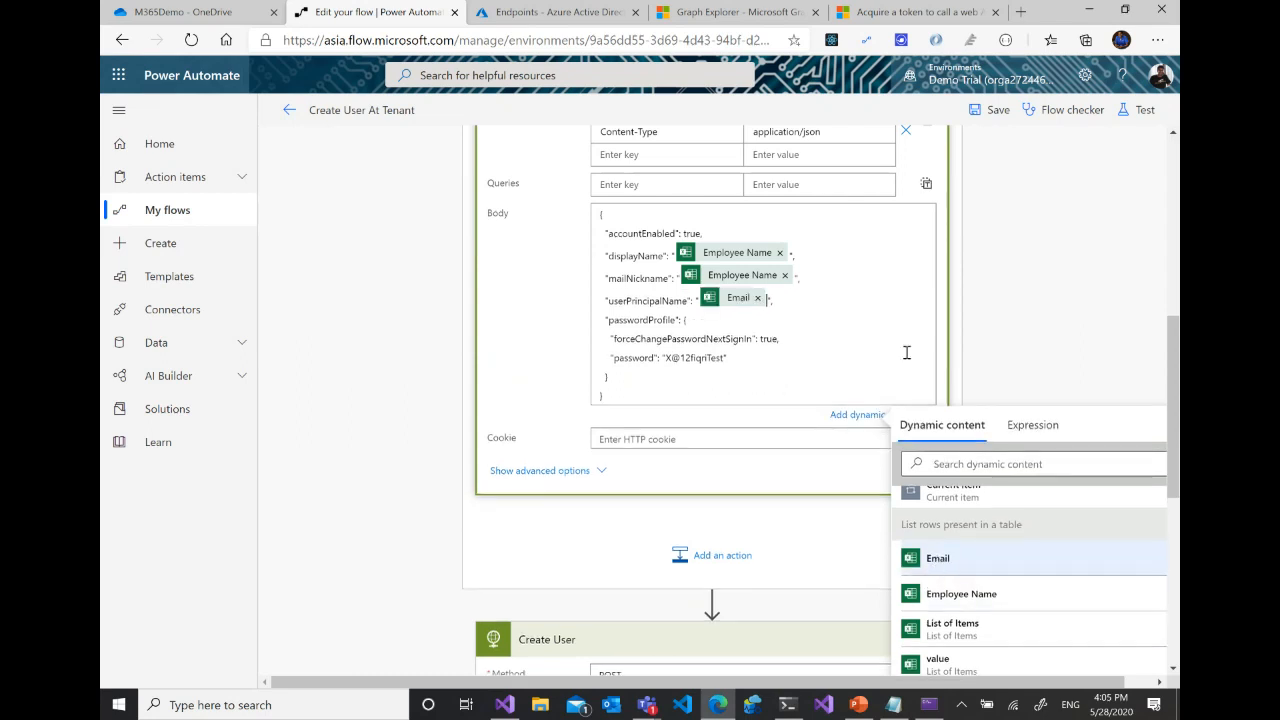
left_click(870, 416)
- Save the Create User At Tenant flow and look over its user-creation actions
scroll(1149, 316, "up", 1)
scroll(1149, 316, "up", 3)
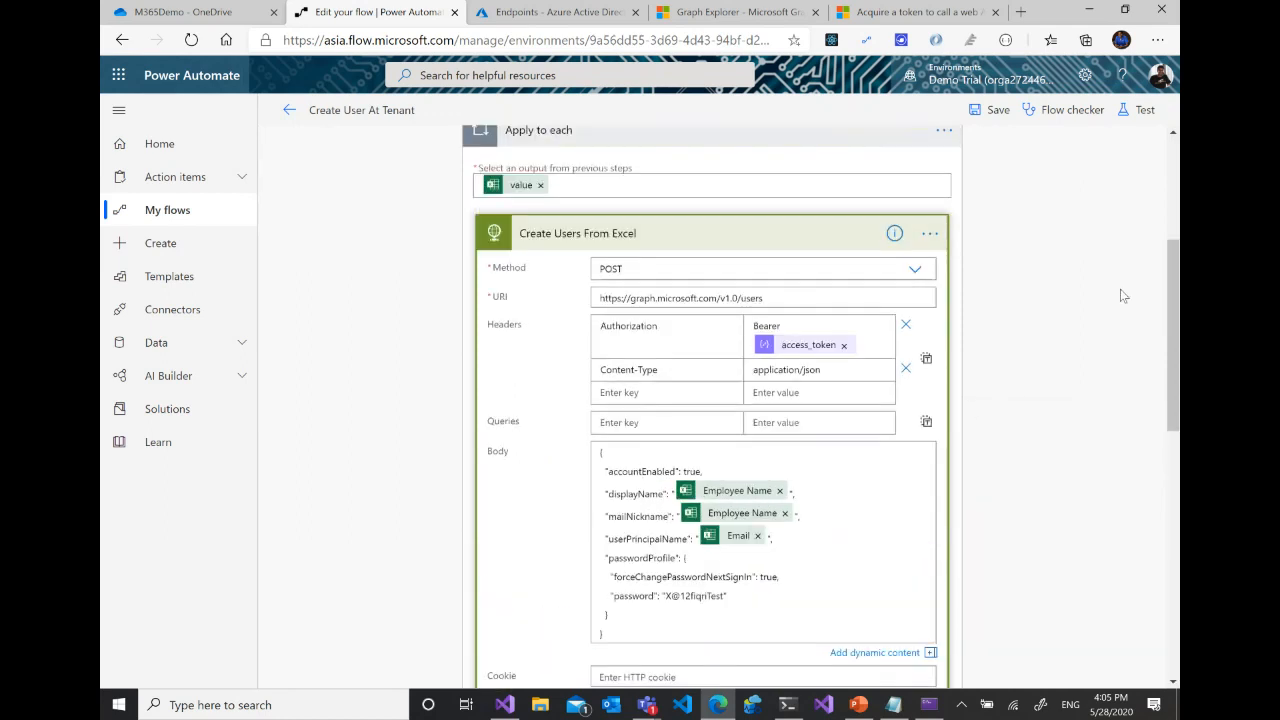
left_click(990, 110)
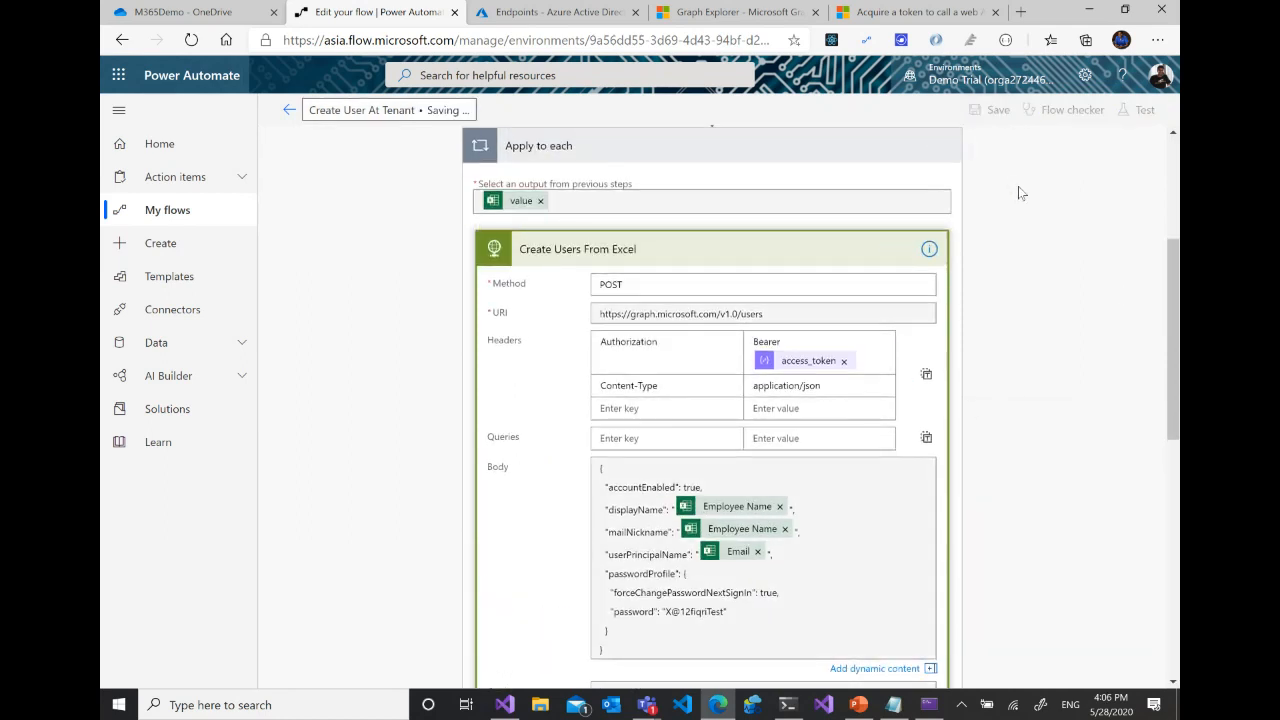
scroll(1045, 260, "down", 5)
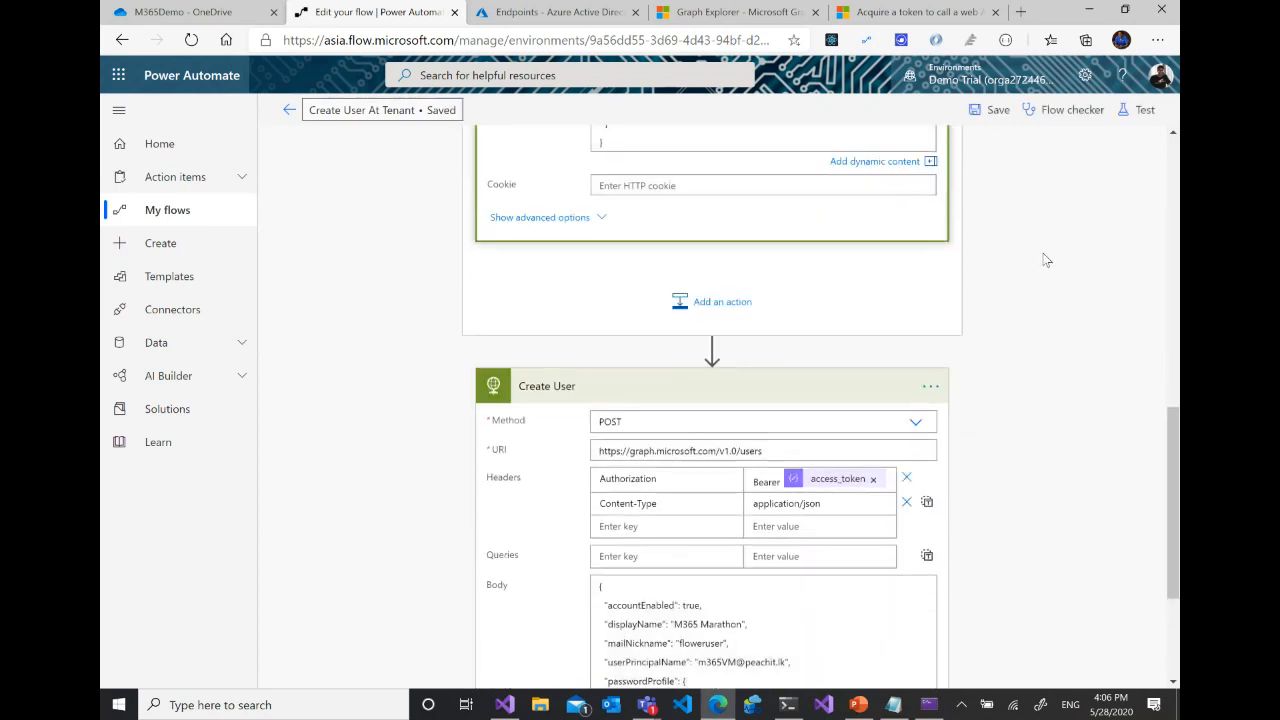
scroll(1046, 260, "up", 4)
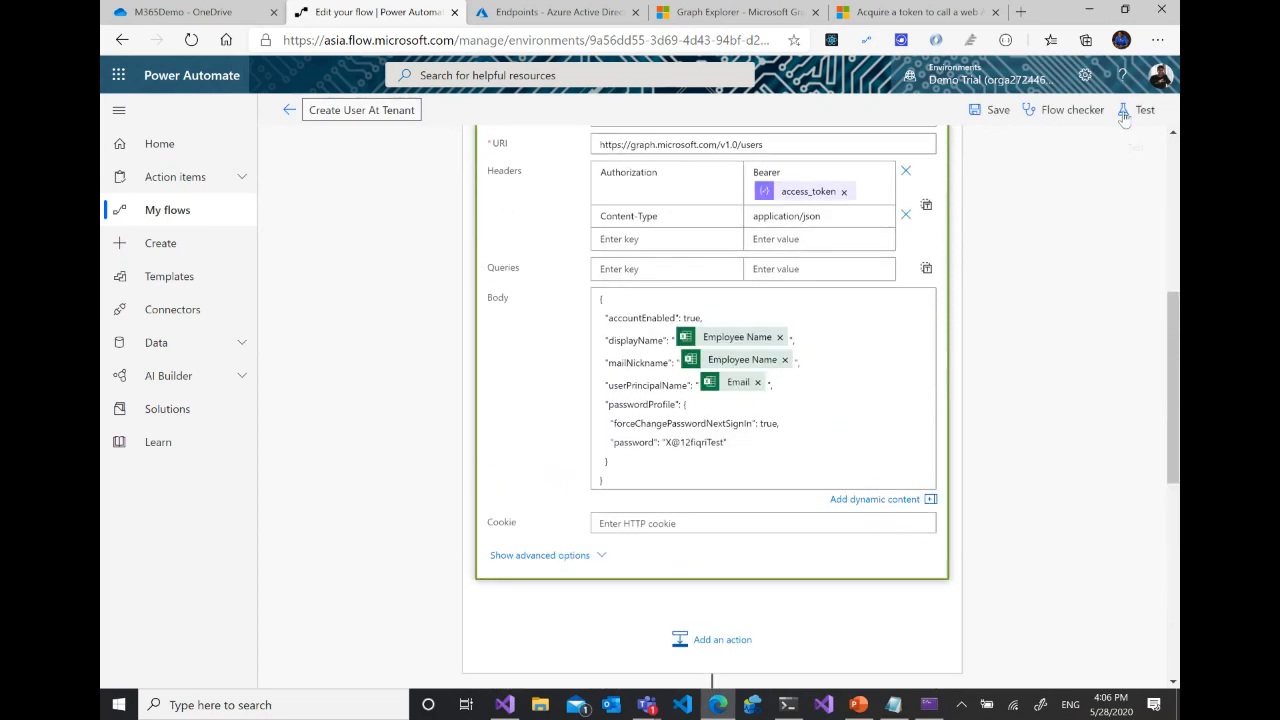
- Save and test the Create User At Tenant flow by performing the trigger action, and run it with the Excel Online (Business) connection
scroll(1071, 362, "down", 3)
scroll(1051, 338, "up", 5)
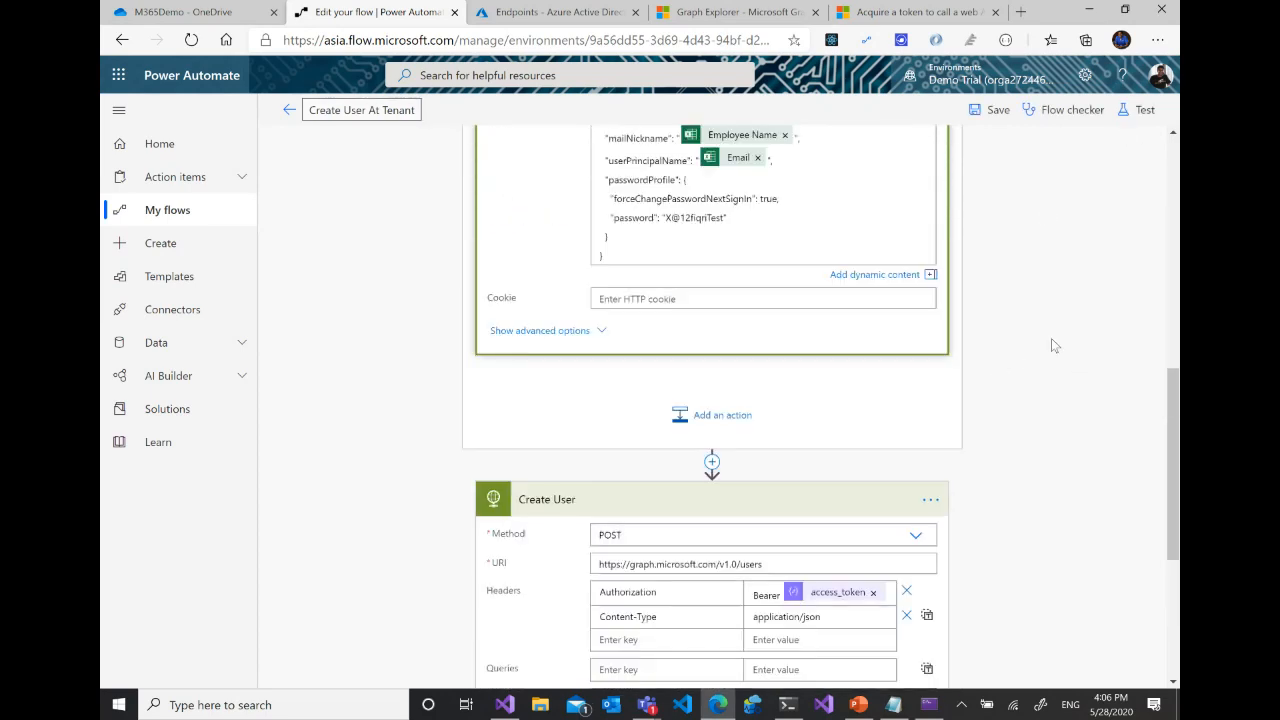
left_click(1137, 109)
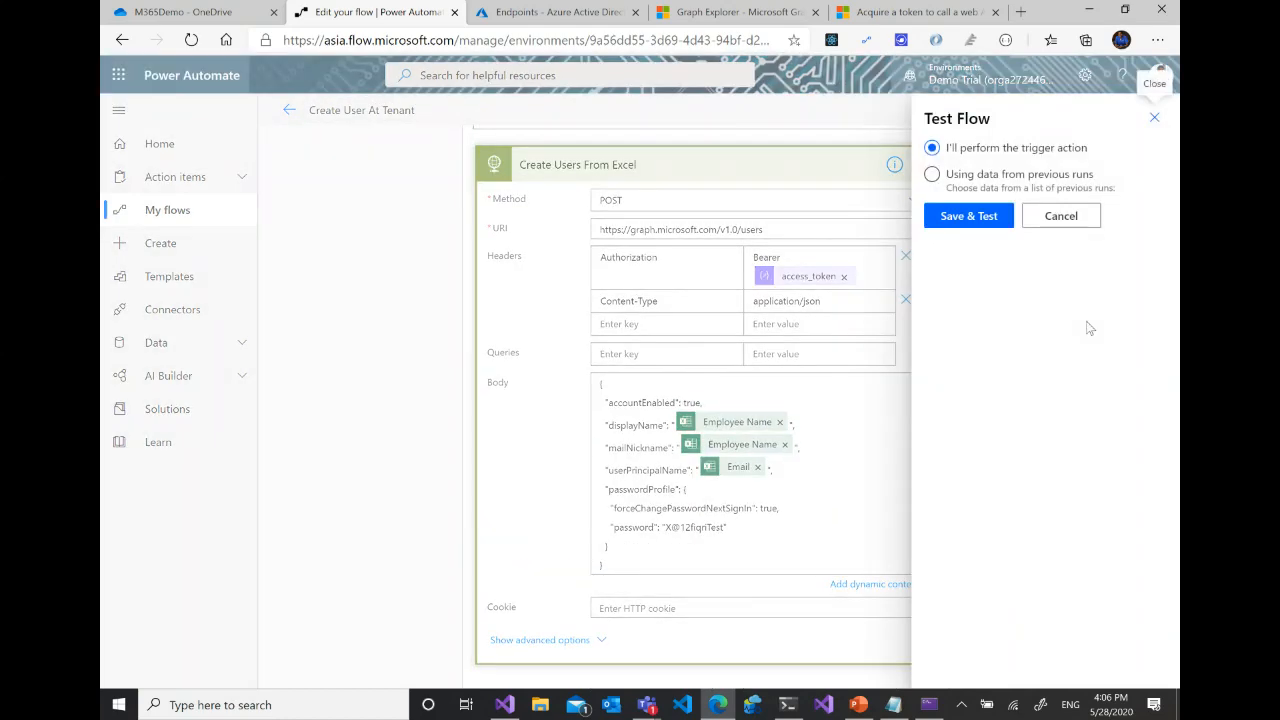
left_click(958, 218)
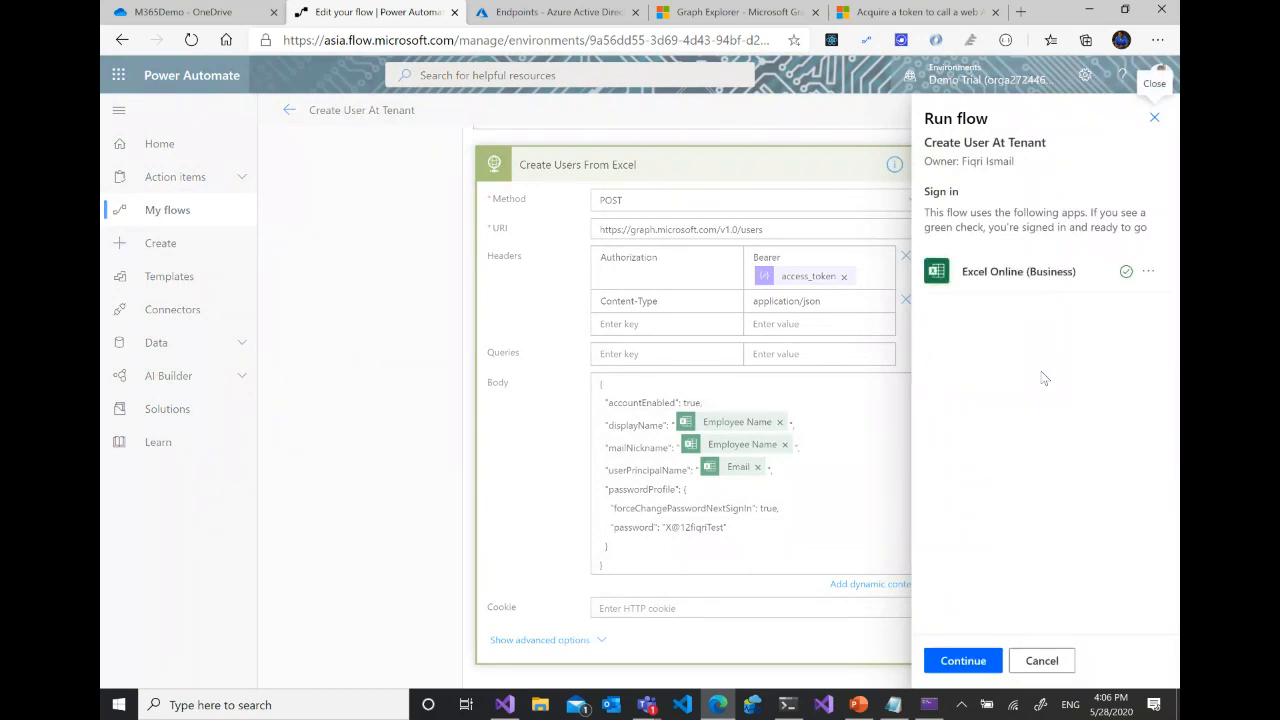
left_click(964, 660)
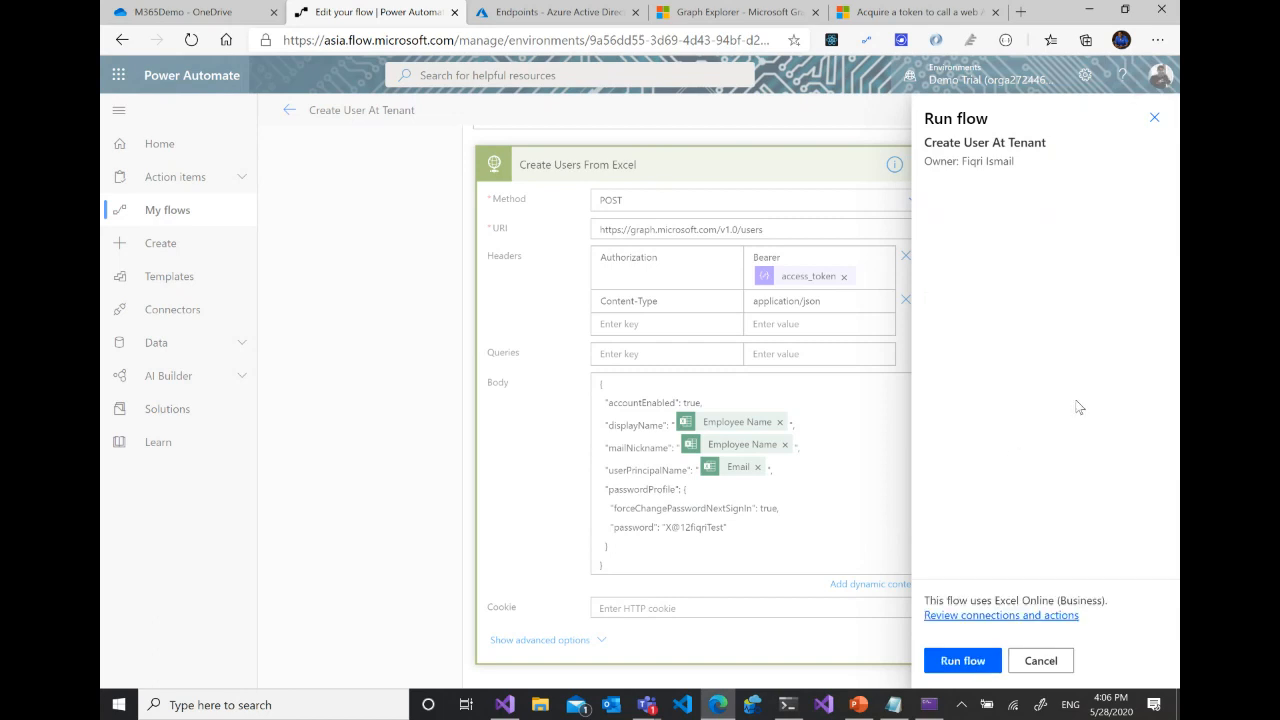
left_click(991, 657)
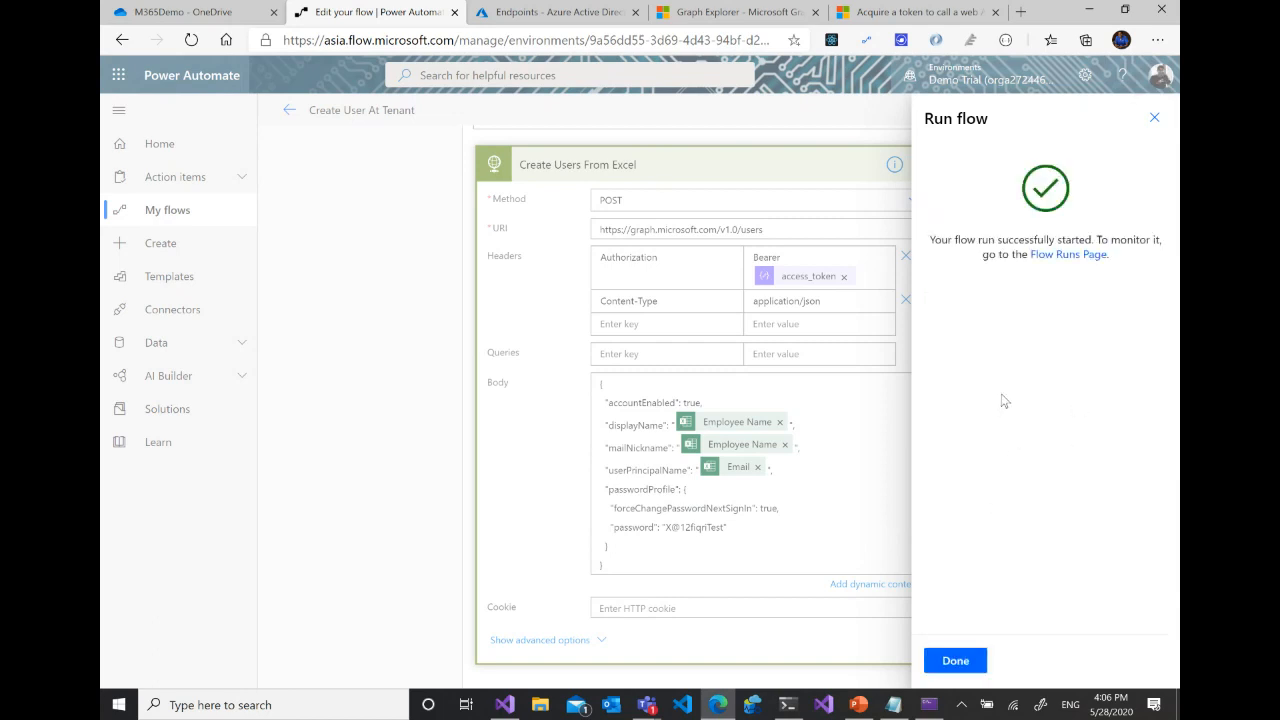
left_click(977, 662)
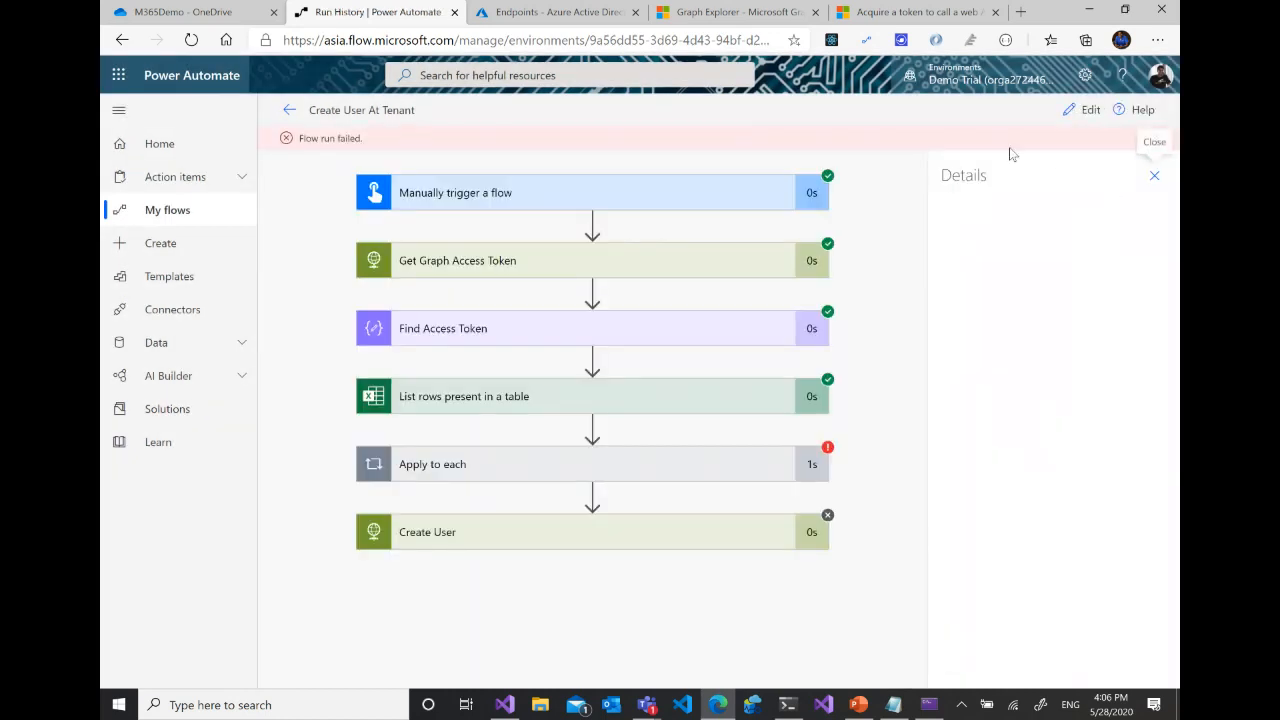
- Examine the failed run's Apply to each loop and the request body sent by Create Users From Excel
left_click(686, 481)
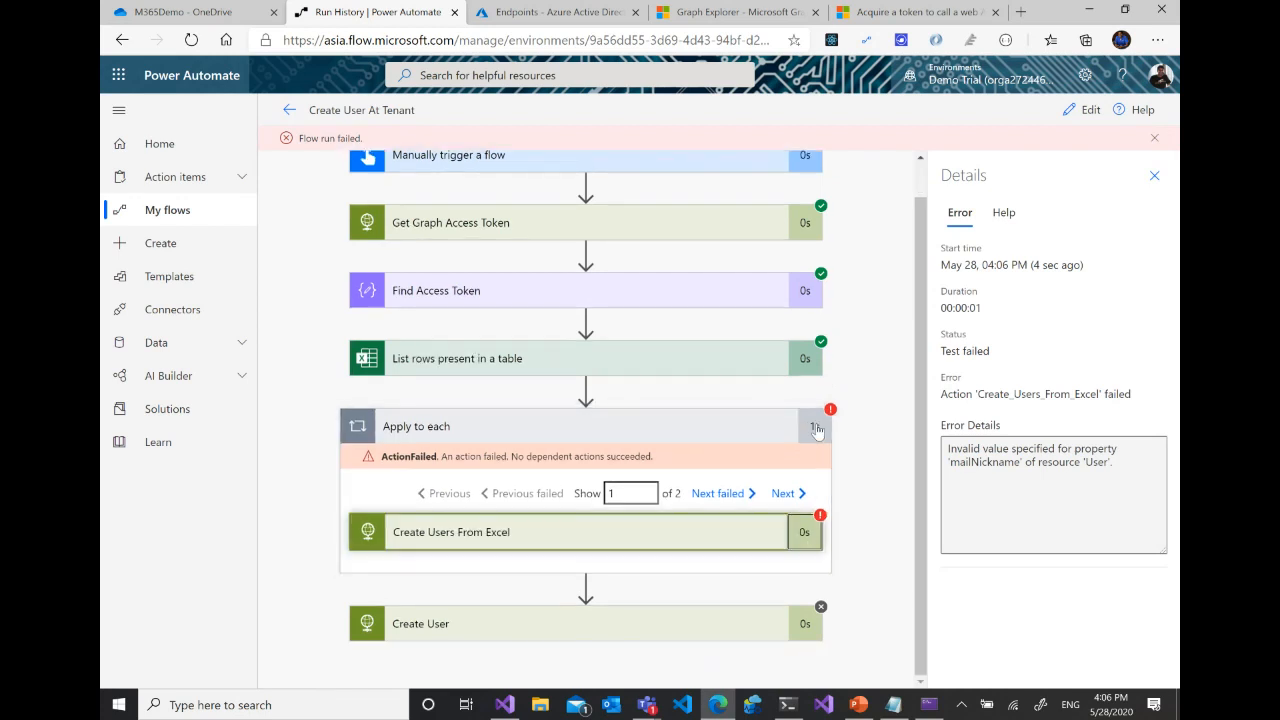
left_click(802, 537)
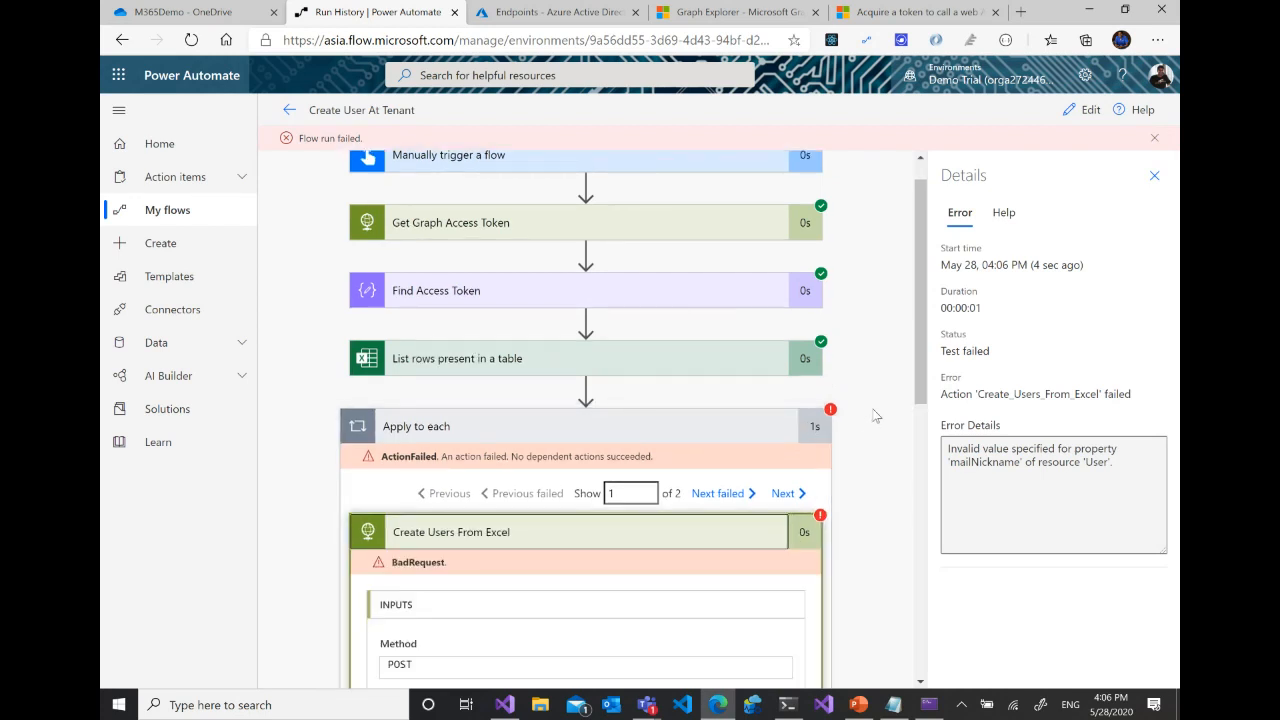
scroll(853, 480, "down", 3)
scroll(852, 476, "down", 2)
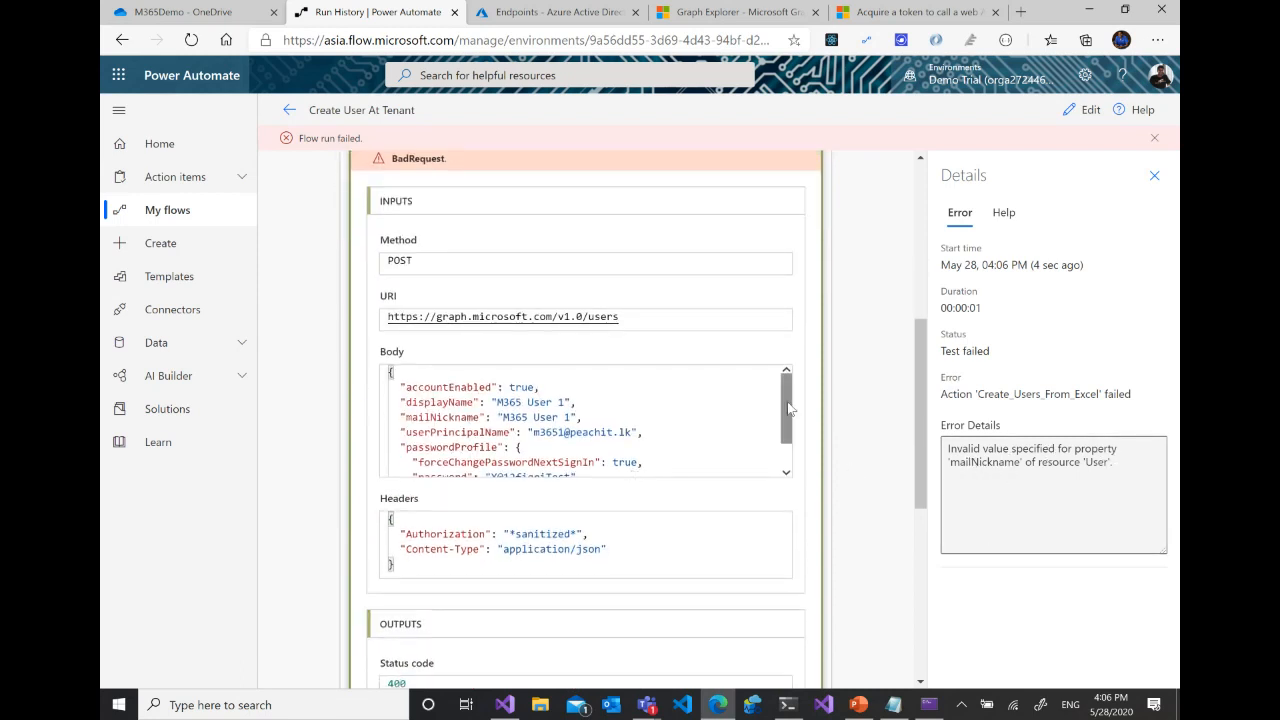
mouse_move(782, 399)
left_mouse_down()
mouse_move(782, 425)
mouse_move(784, 410)
left_mouse_up()
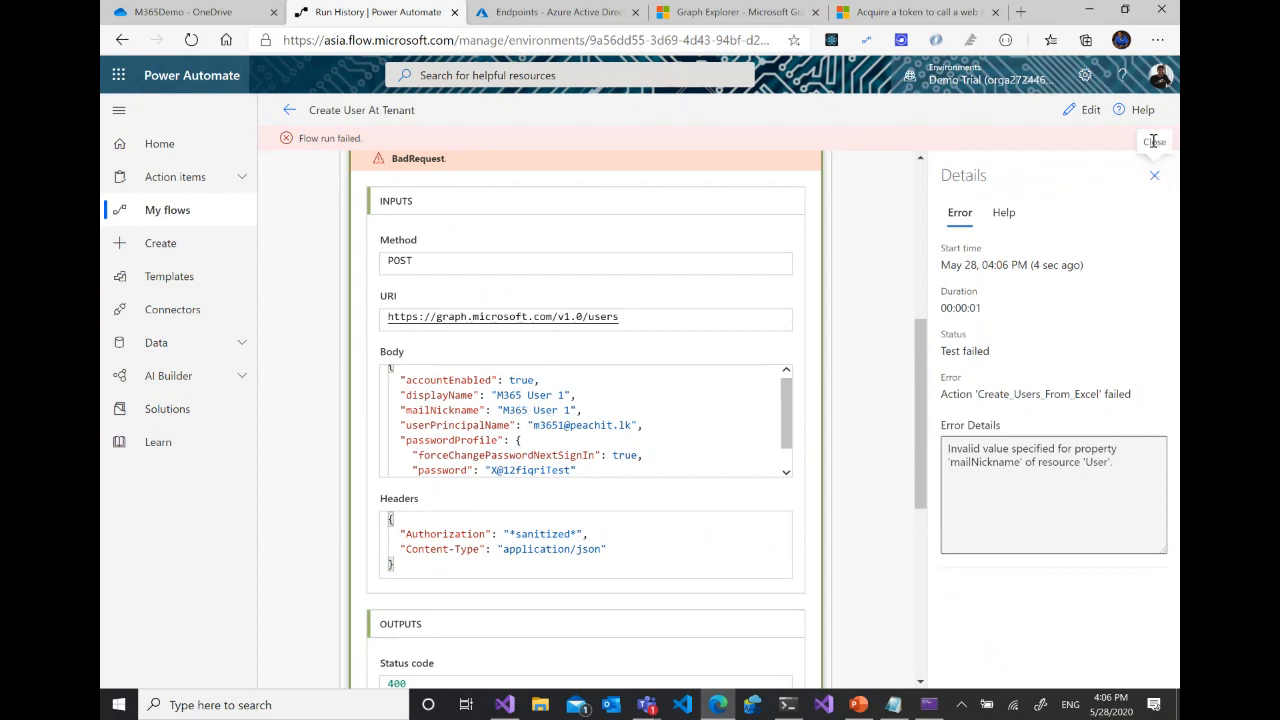
- Reopen the flow for editing and remove the Employee Name token from mailNickname in the Create Users From Excel body
left_click(1083, 110)
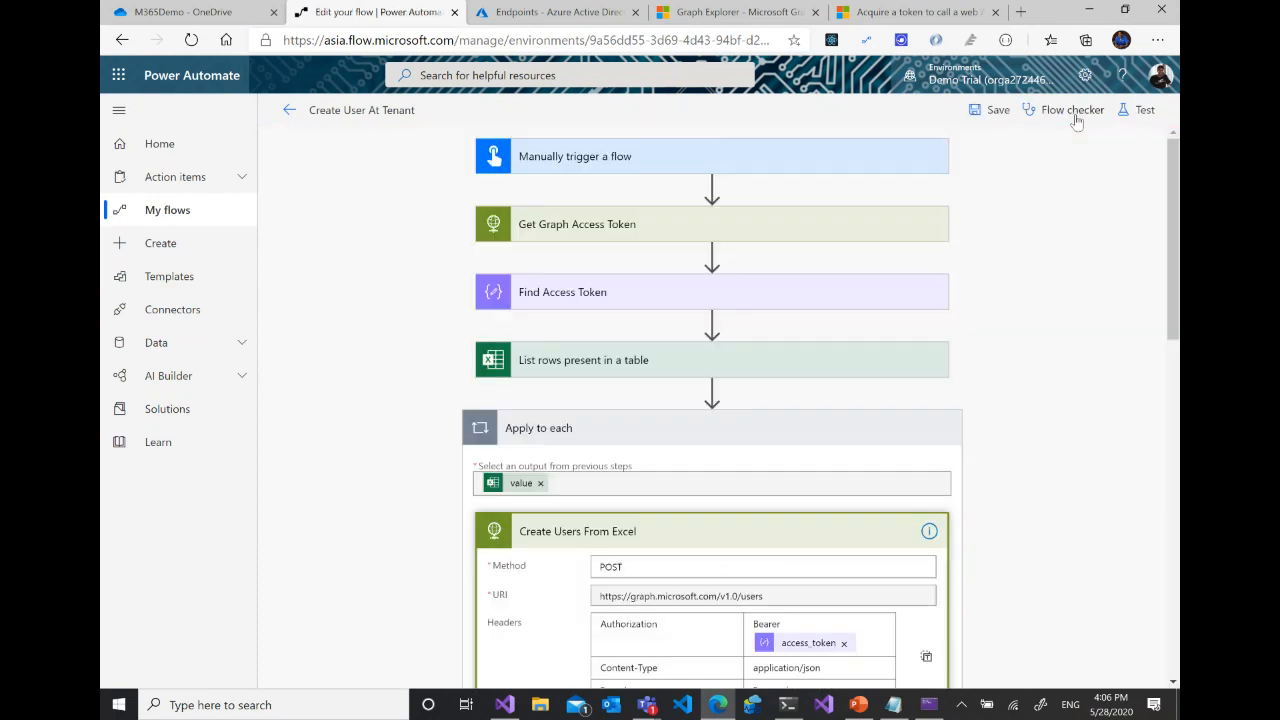
scroll(919, 365, "down", 2)
scroll(919, 365, "down", 2)
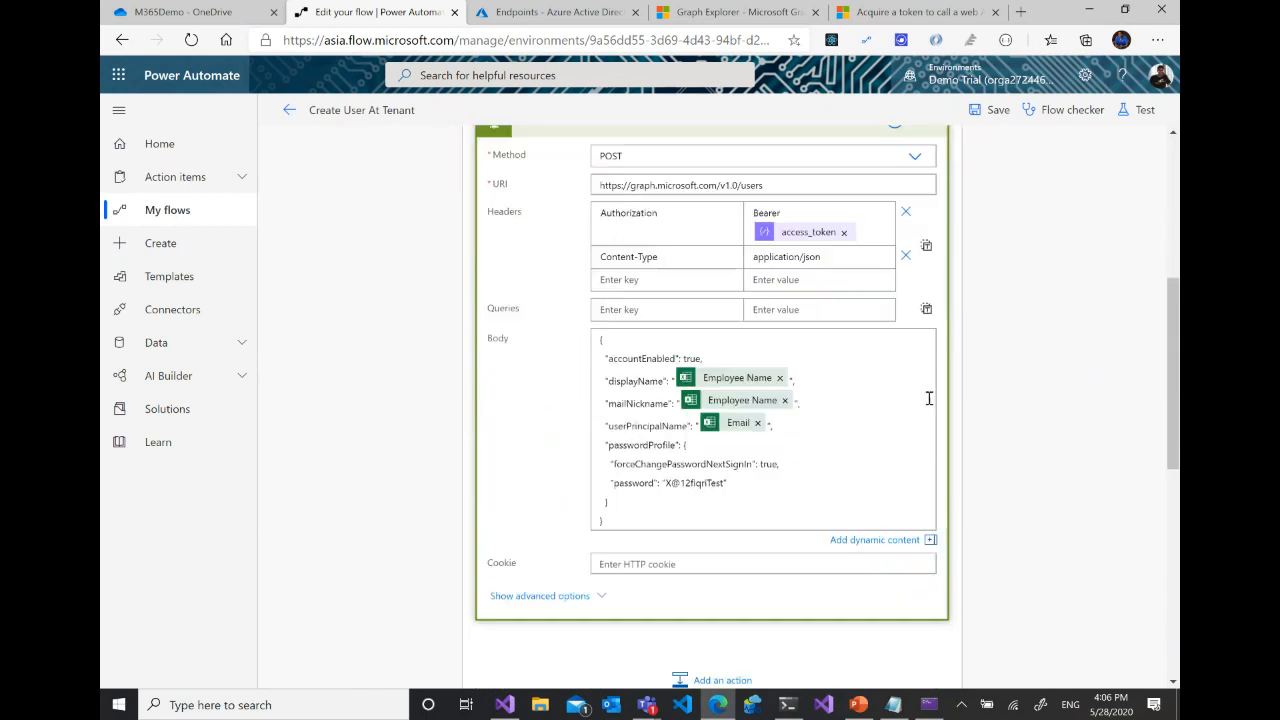
left_click(784, 388)
left_click(790, 426)
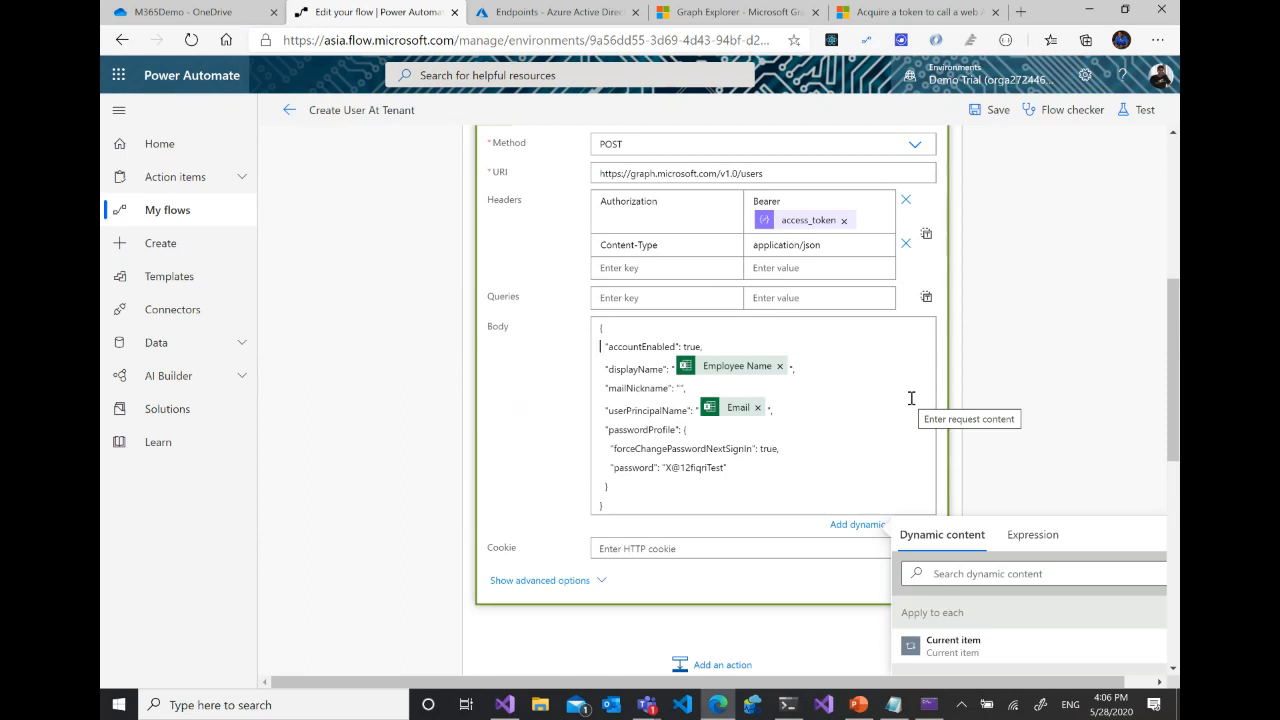
type("ni")
left_click(682, 390)
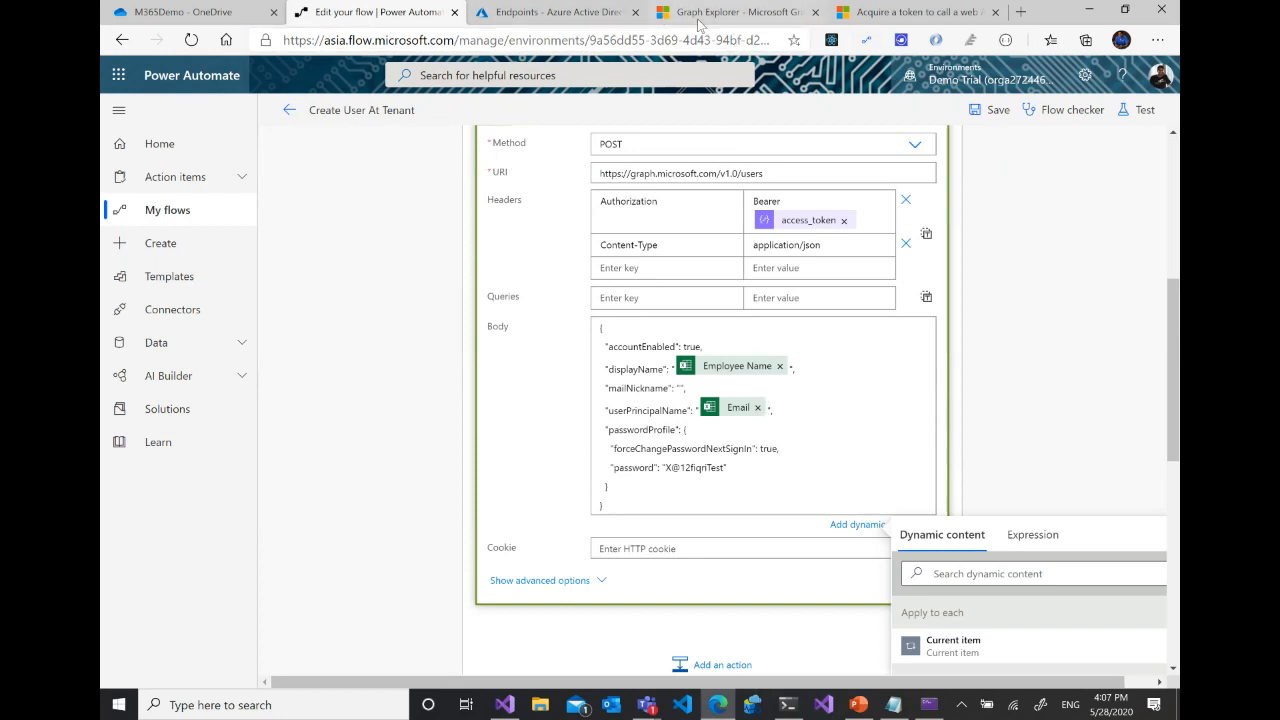
- Open Book.xlsx from the M365Demo folder in OneDrive and add a Nick Name column to the employee table in C1
left_click(177, 12)
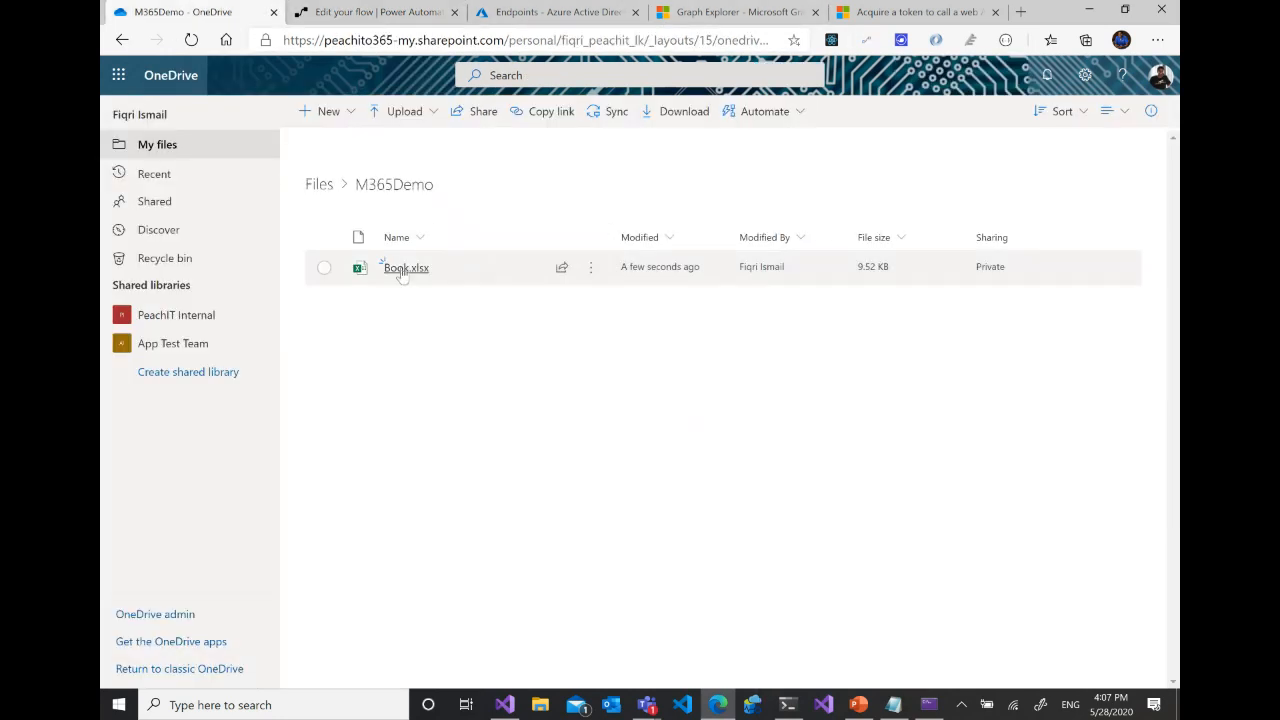
left_click(403, 270)
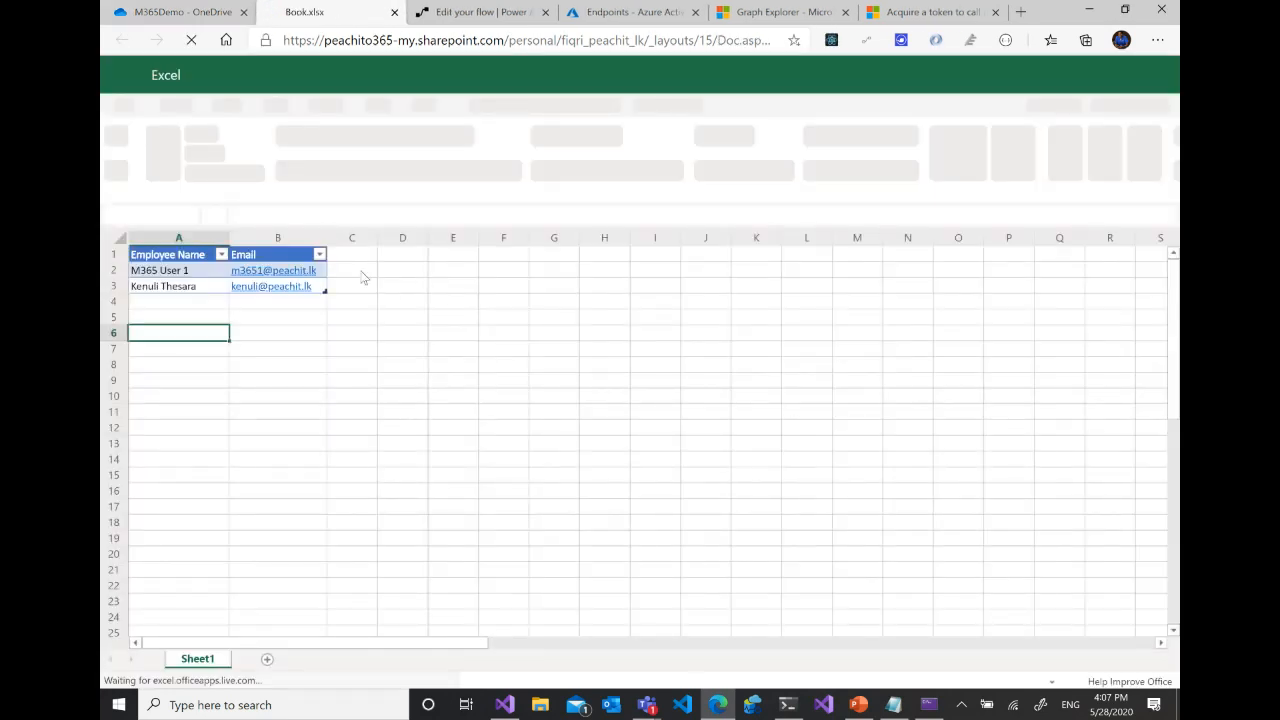
left_click(345, 257)
type("N")
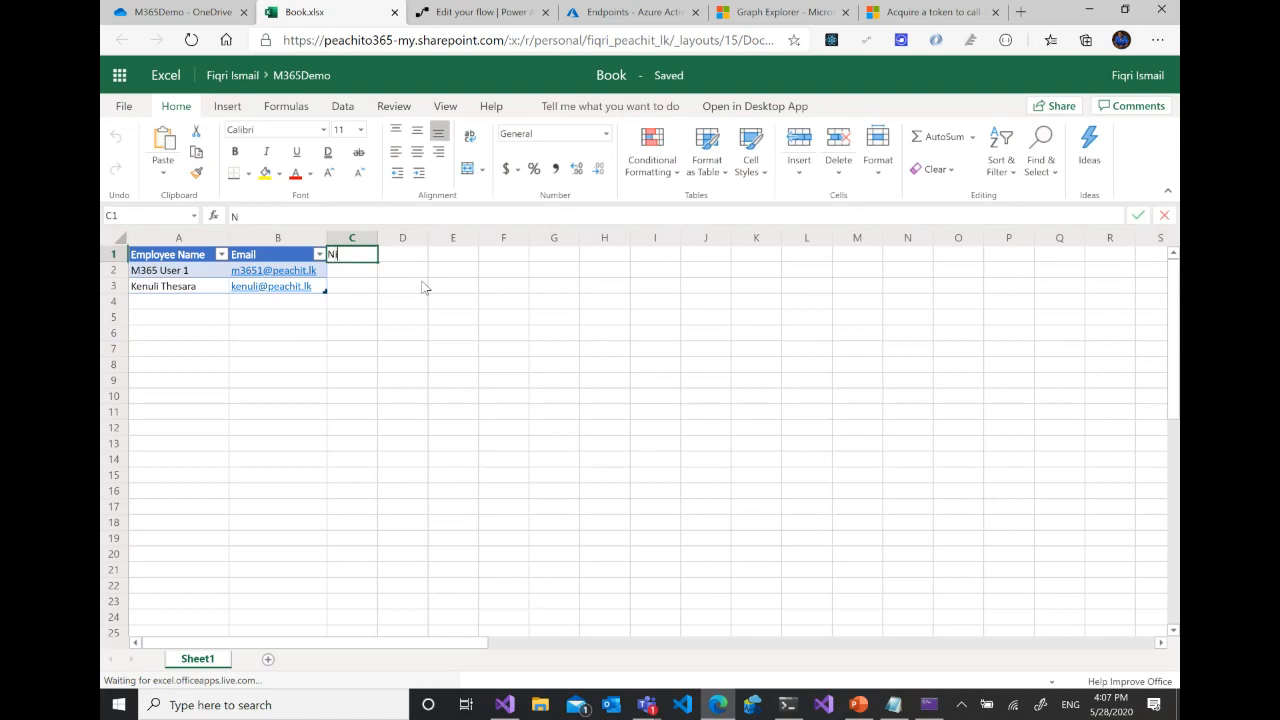
type("ickName")
key("BackSpace")
key("BackSpace")
key("BackSpace")
key("BackSpace")
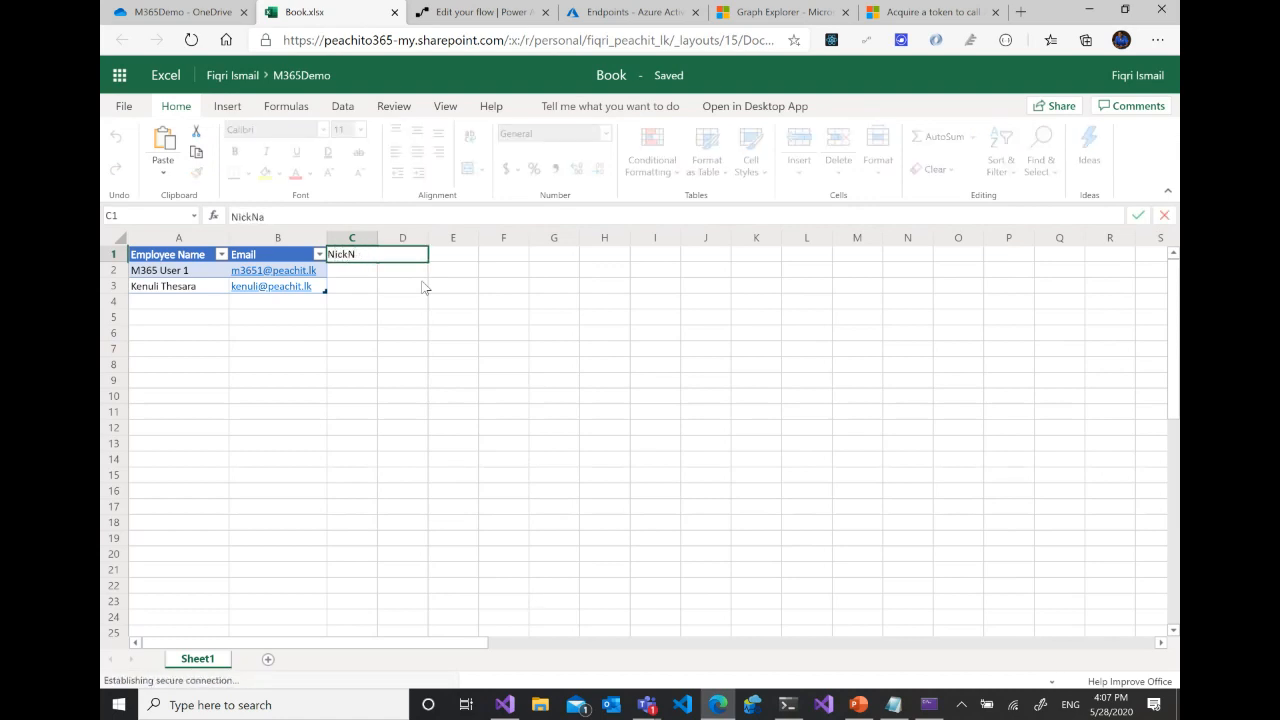
type("Name")
key("Return")
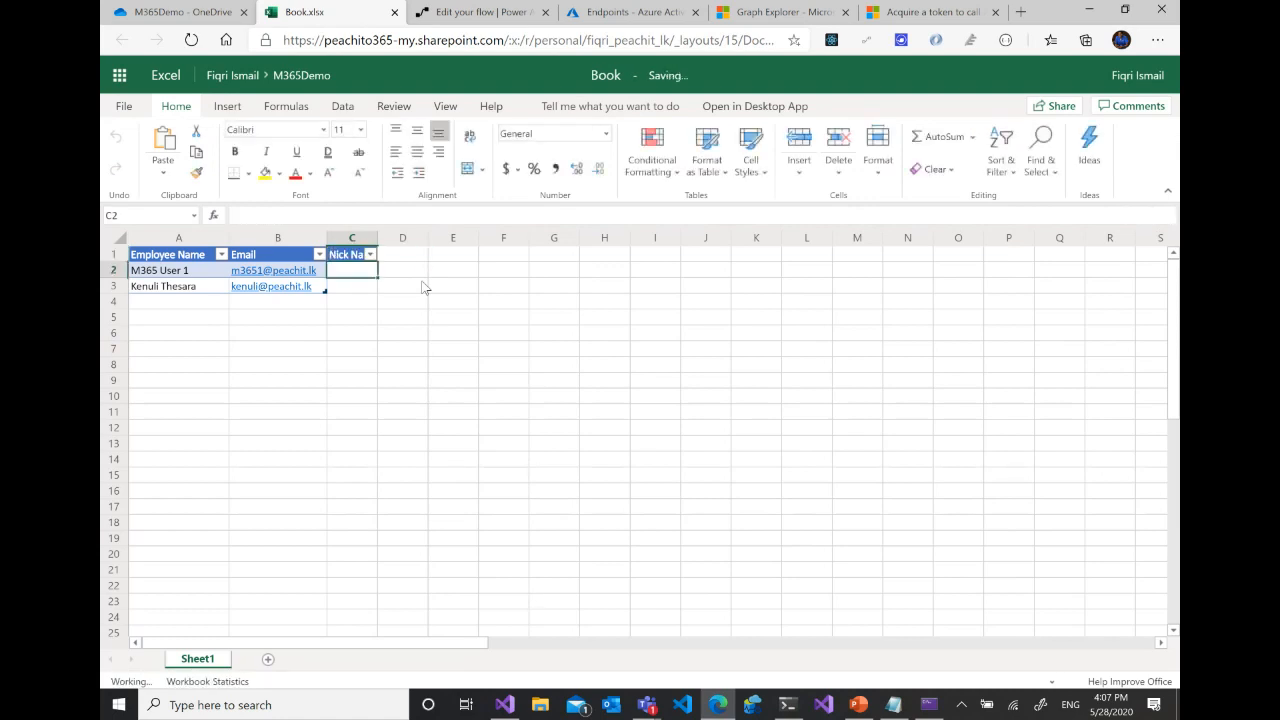
- Enter m3651 as the nickname for M365 User 1, fill in the second employee's nickname in C3, and close the workbook
type("m")
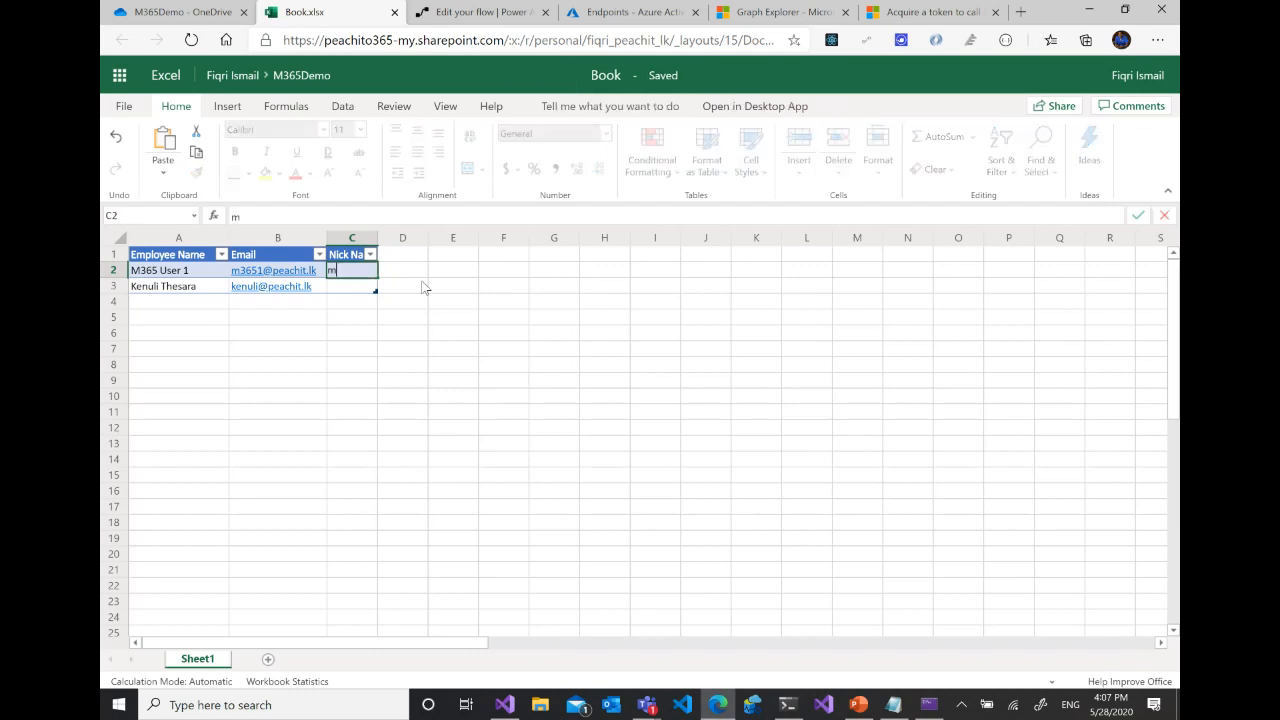
type("3651")
key("Return")
type("kenuli")
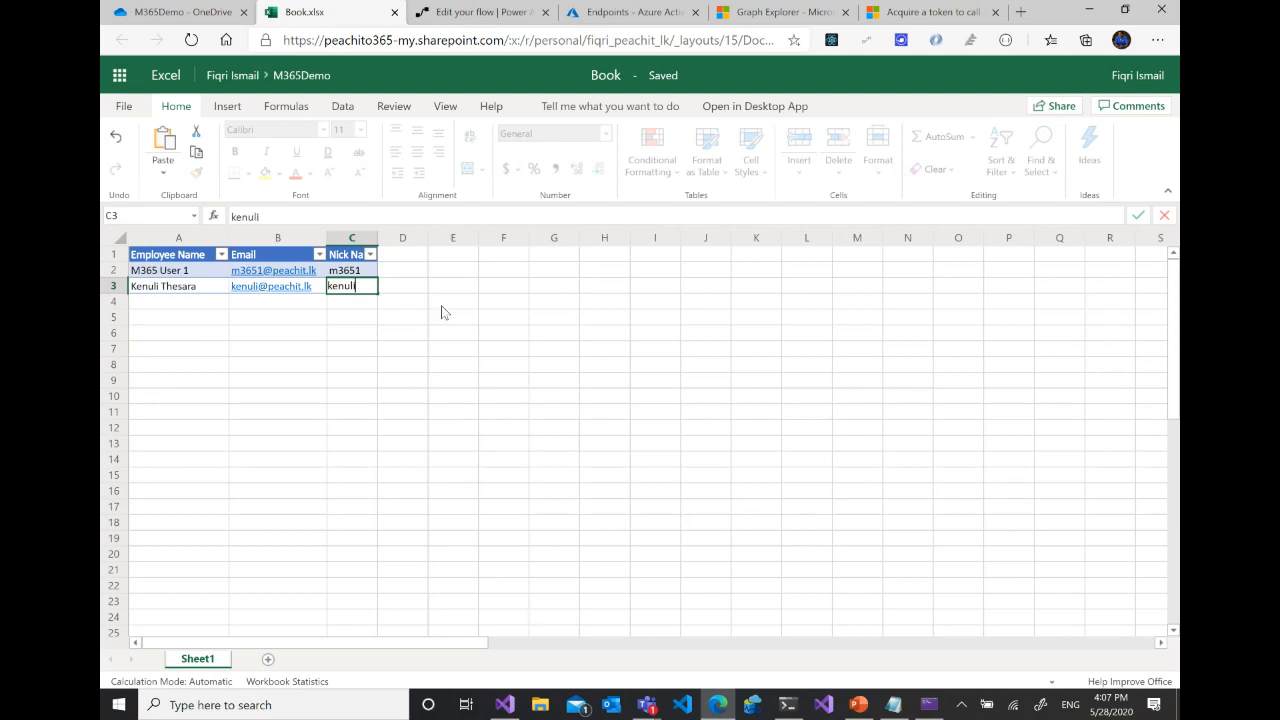
left_click(292, 350)
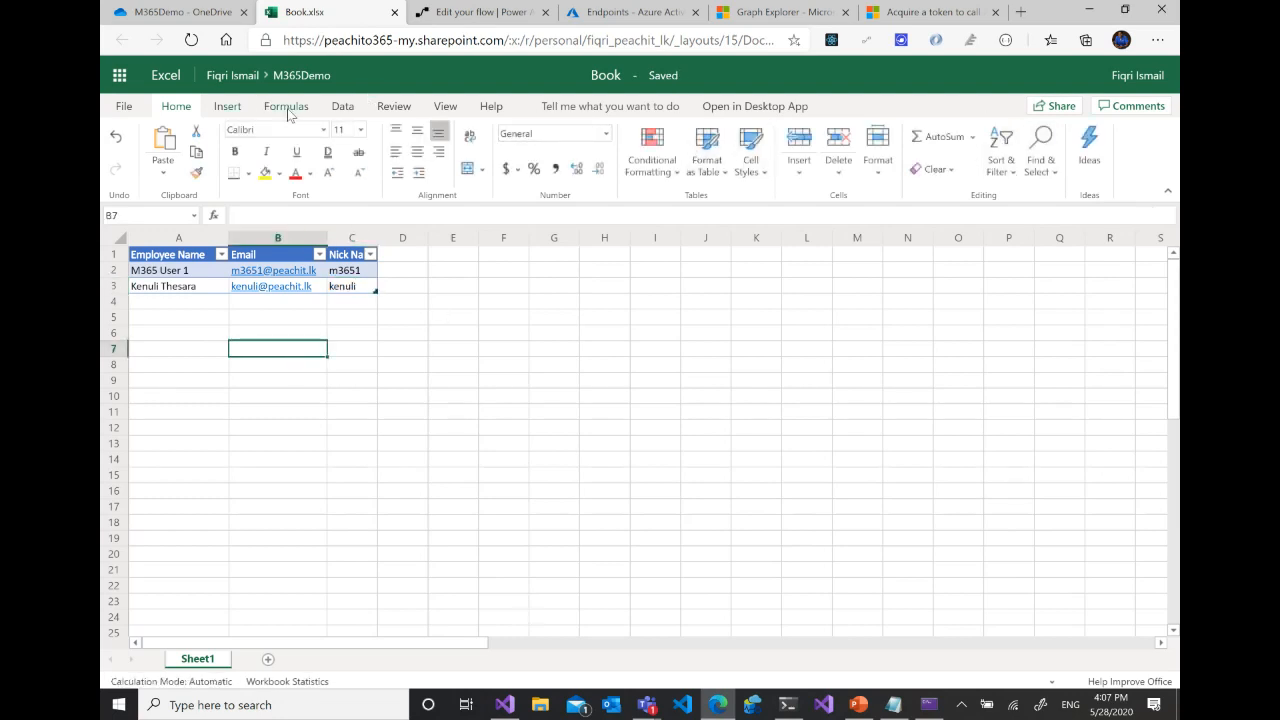
left_click(395, 14)
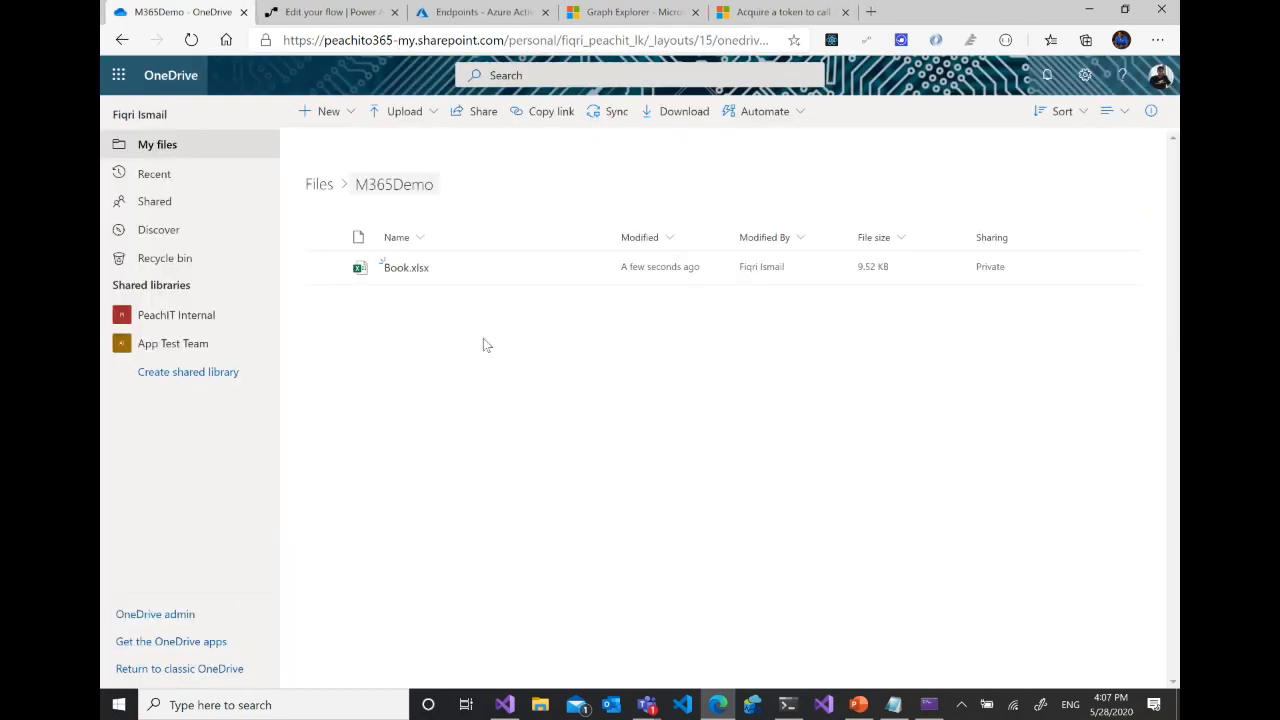
- Return to the flow and look through the dynamic content for mailNickname to find the new Excel column
left_click(350, 14)
scroll(1020, 450, "up", 4)
scroll(1036, 350, "down", 2)
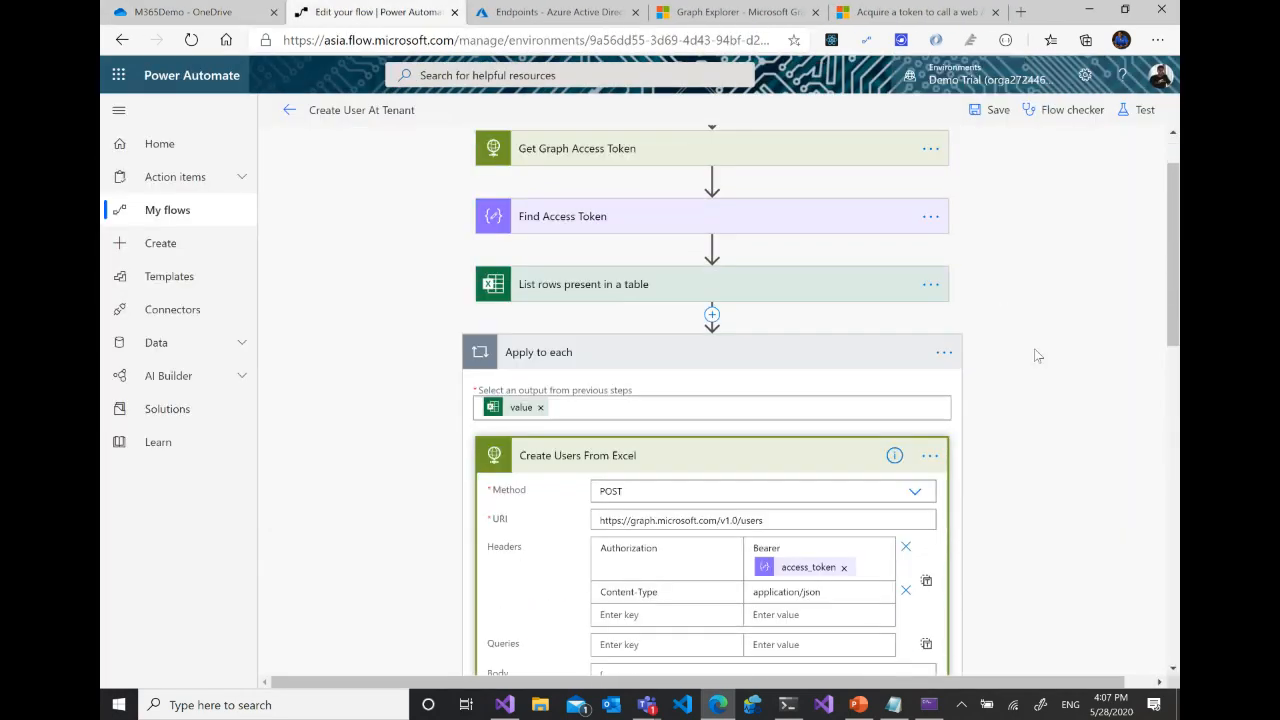
scroll(1036, 347, "up", 2)
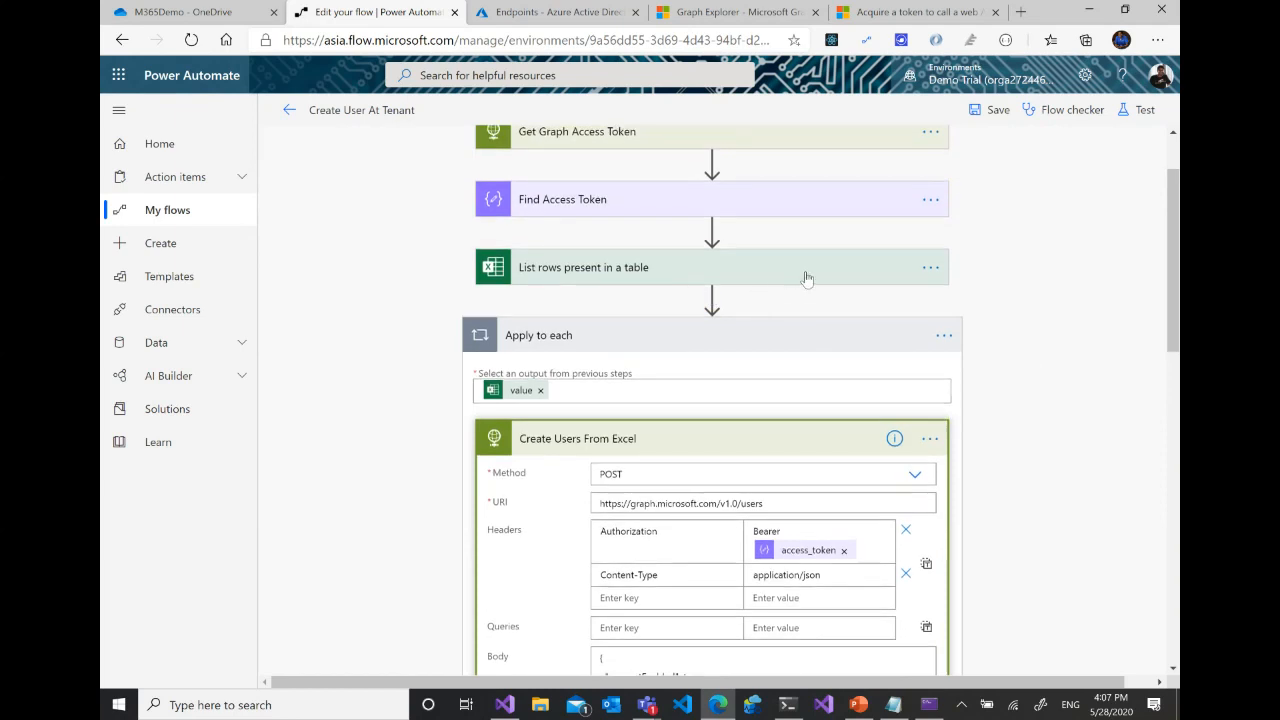
scroll(1106, 331, "down", 4)
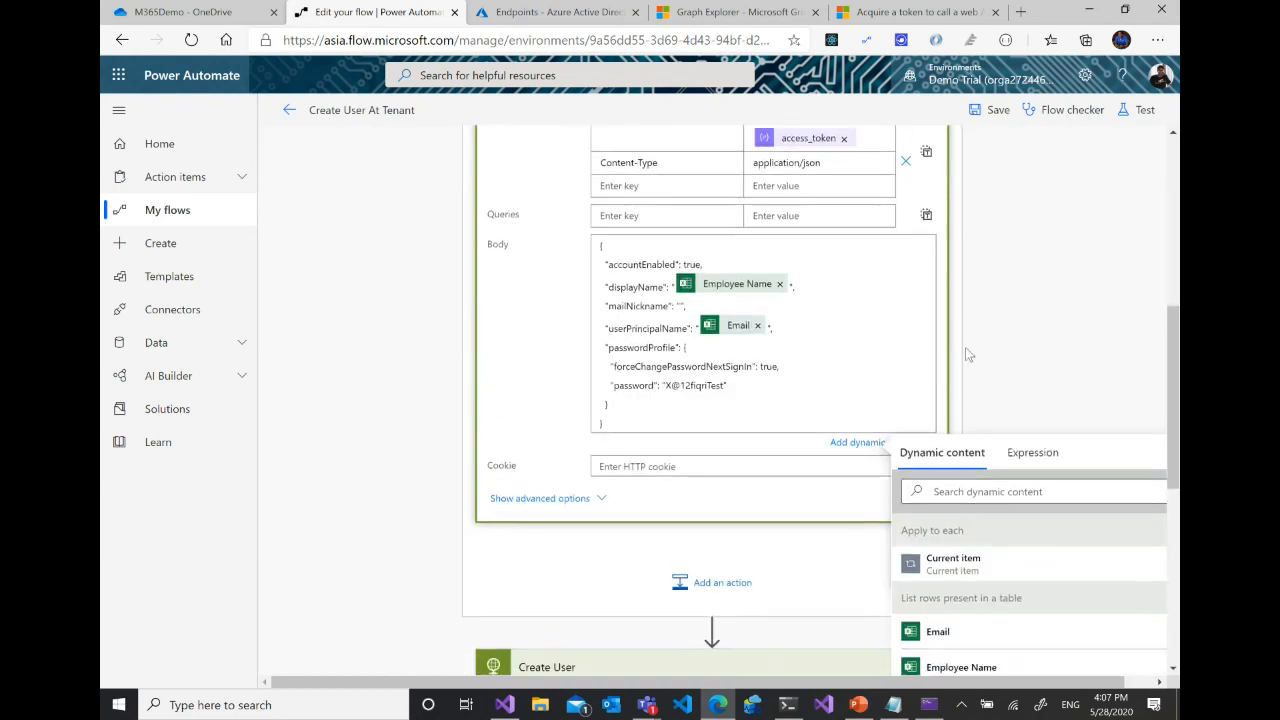
scroll(1076, 536, "down", 2)
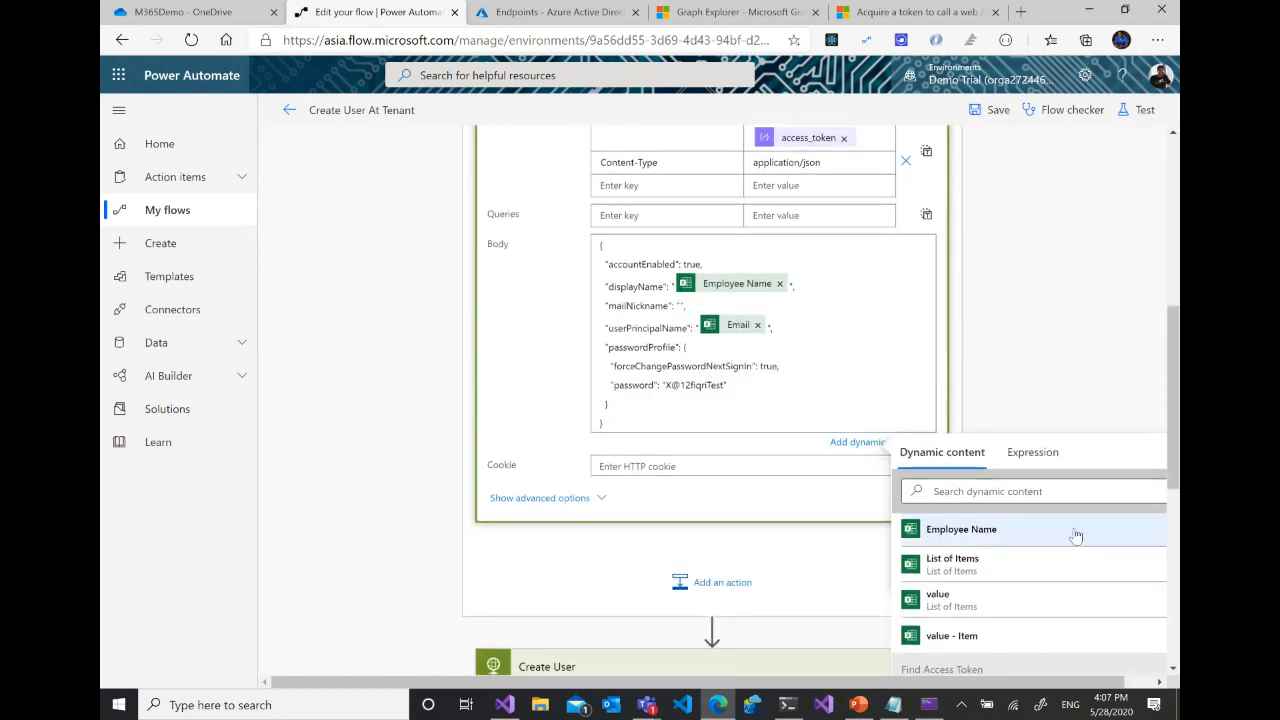
scroll(1072, 548, "down", 4)
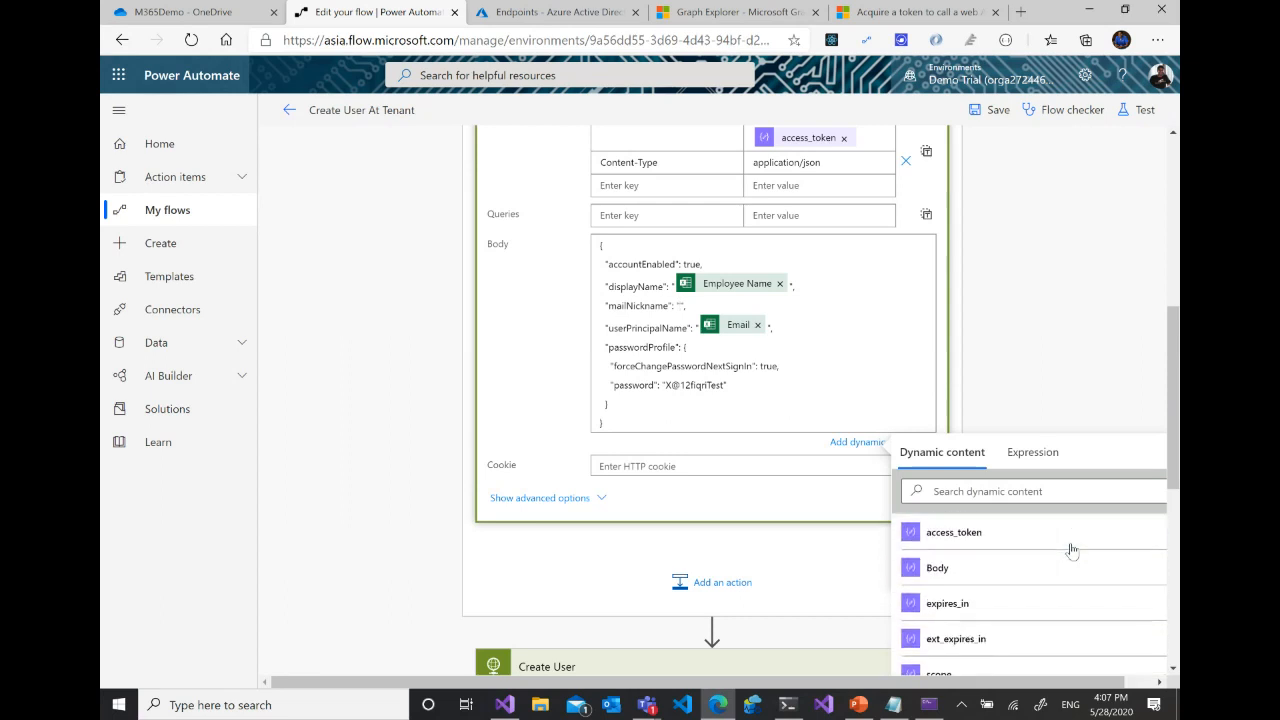
scroll(1071, 550, "up", 3)
scroll(1071, 550, "up", 5)
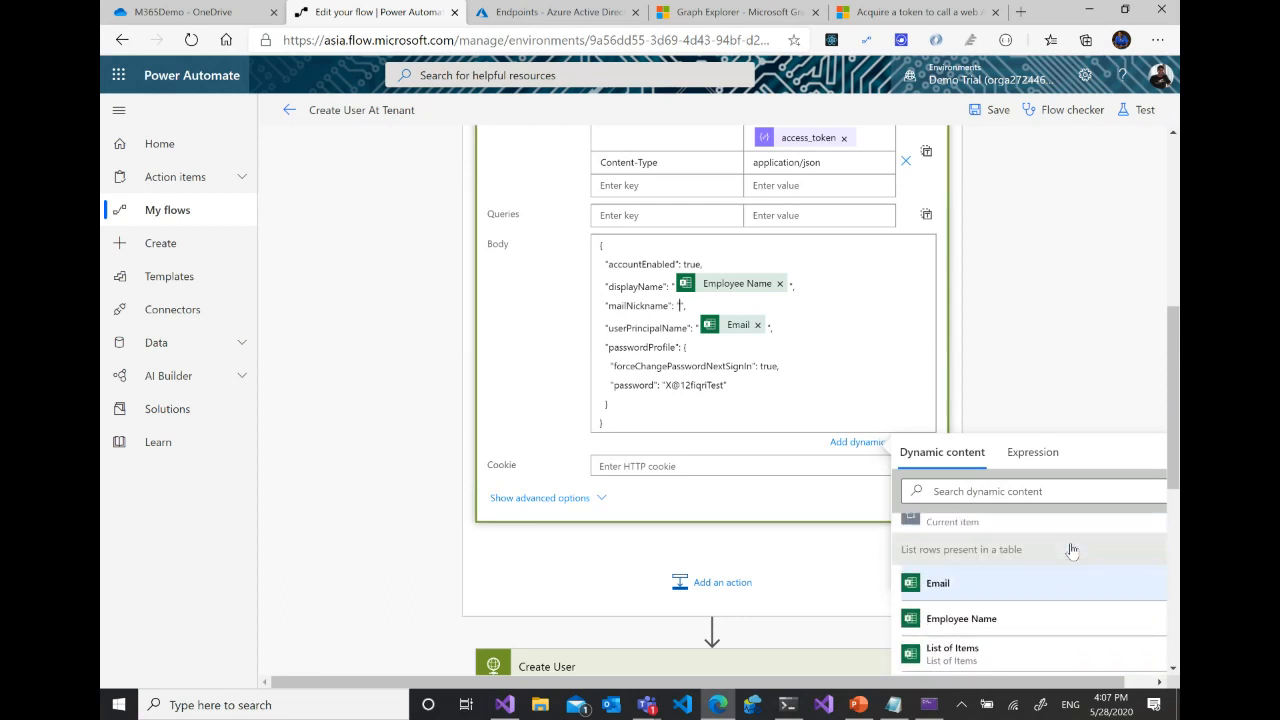
left_click(1059, 312)
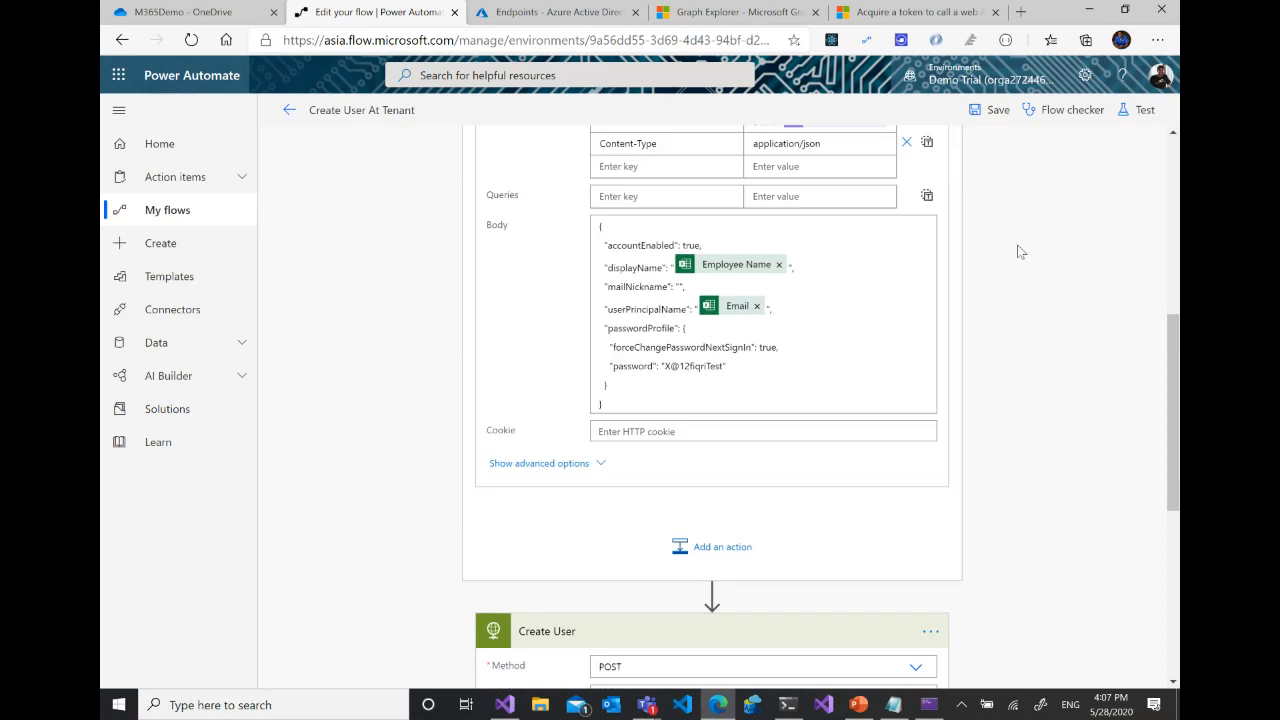
- Reselect the OneDrive document library, the Book.xlsx file in M365Demo and Table1 in the List rows present in a table action
scroll(800, 372, "up", 4)
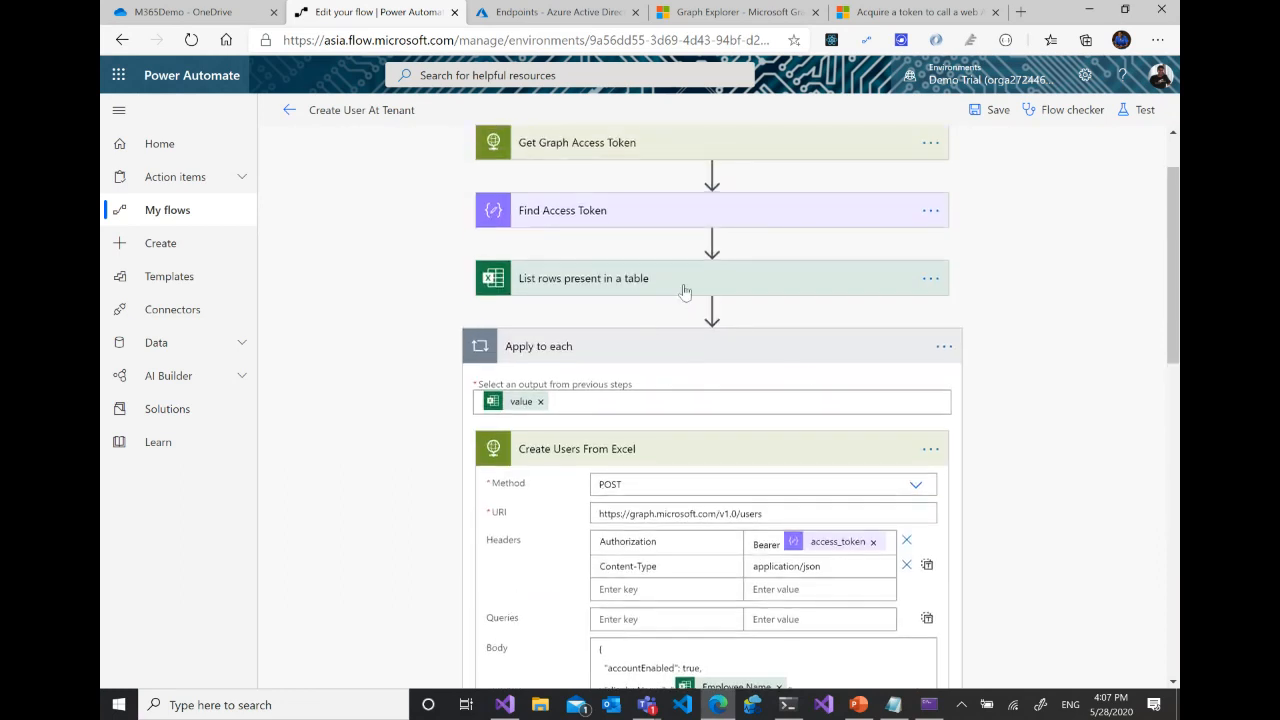
left_click(741, 282)
left_click(930, 279)
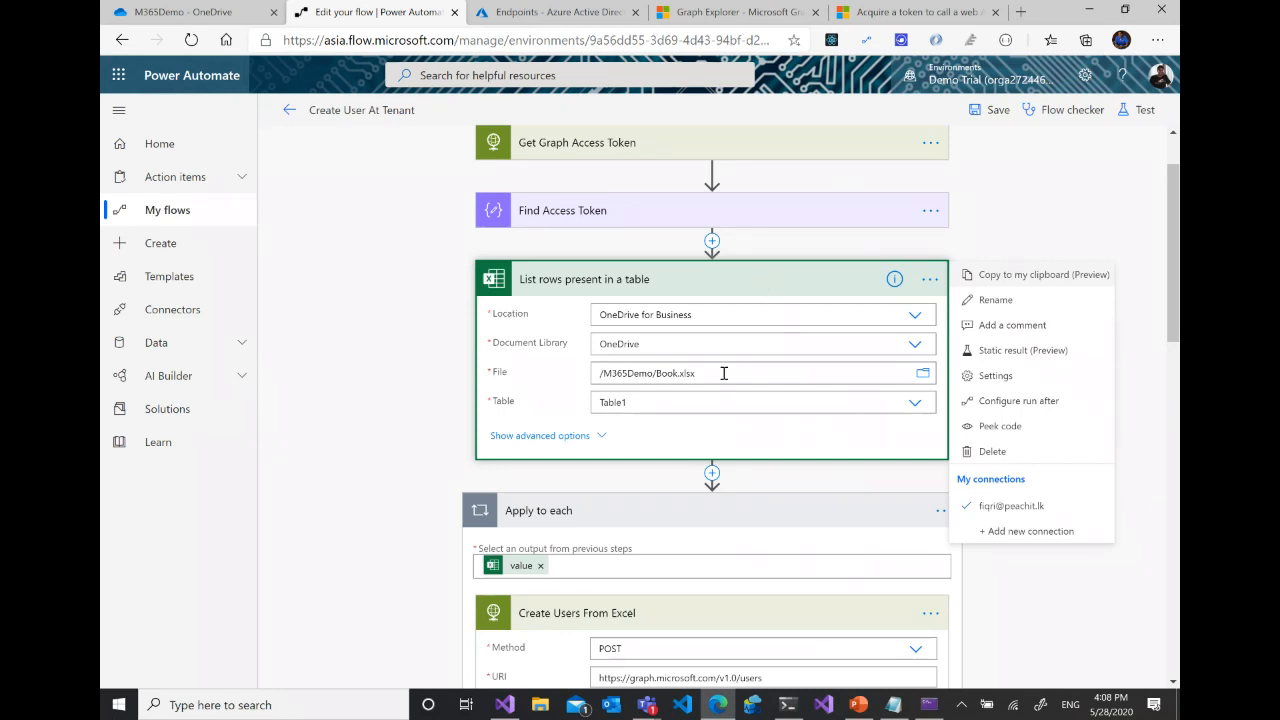
left_click(914, 344)
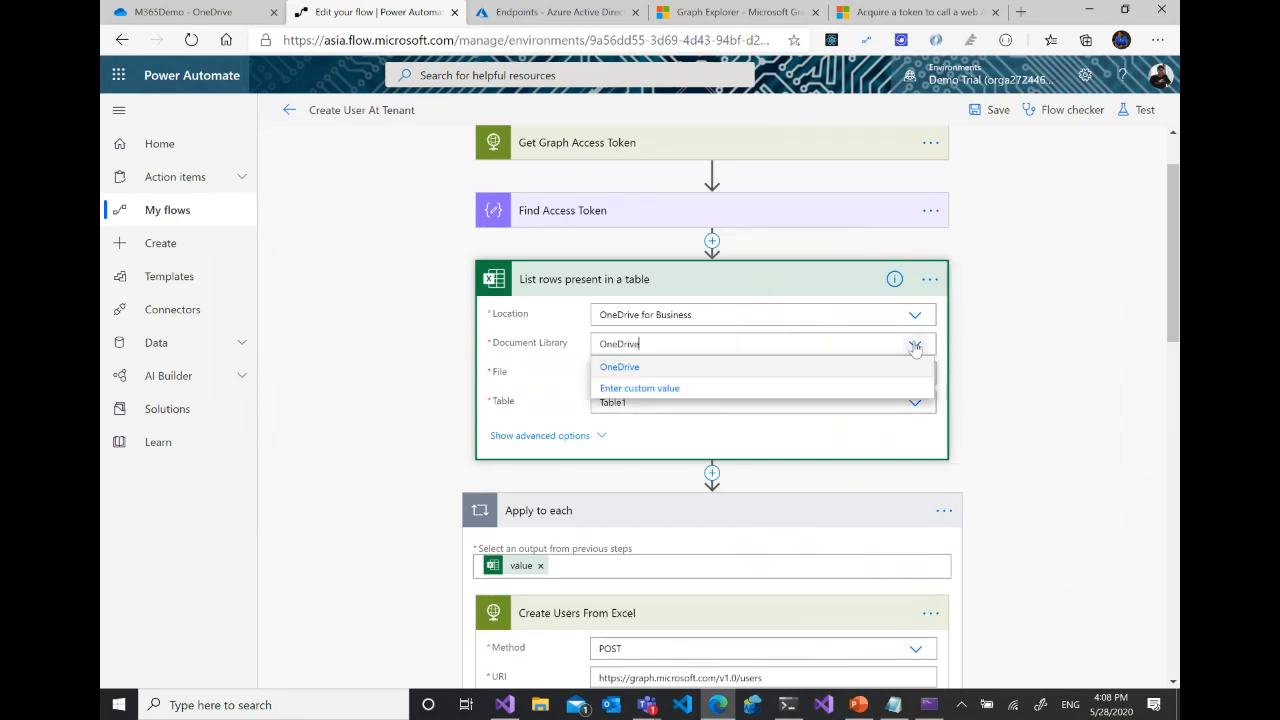
left_click(640, 367)
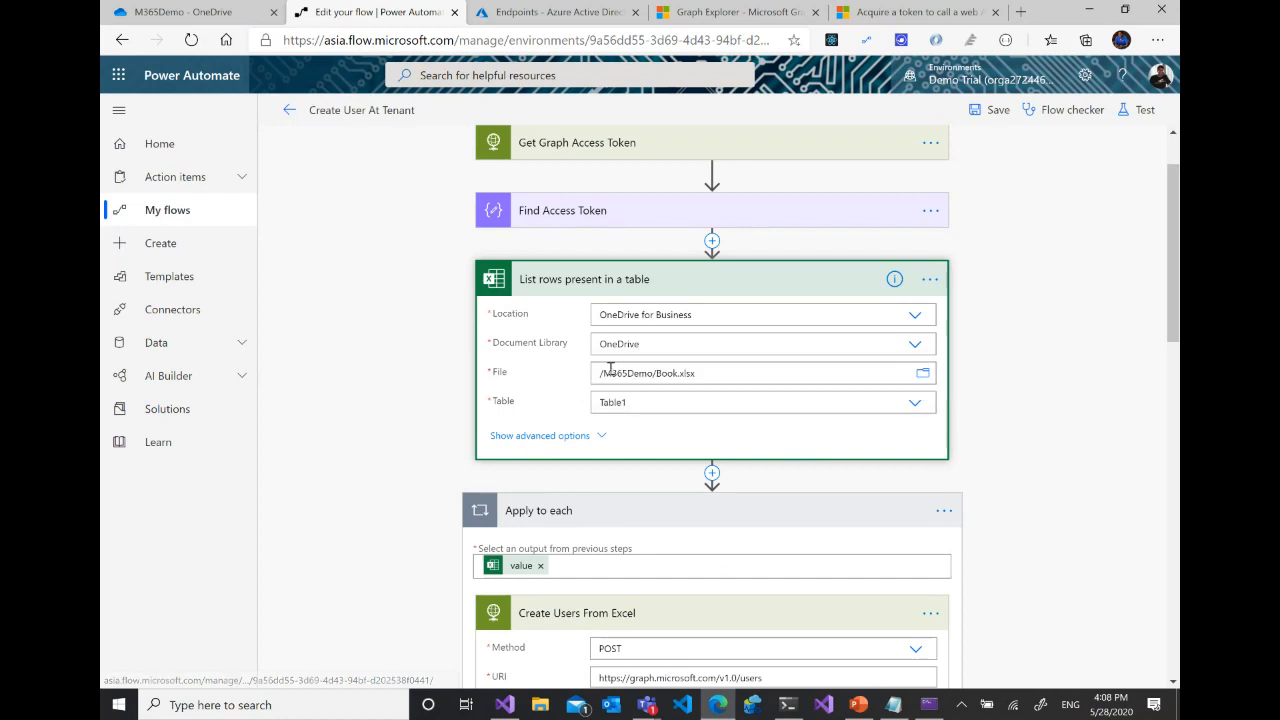
left_click(922, 373)
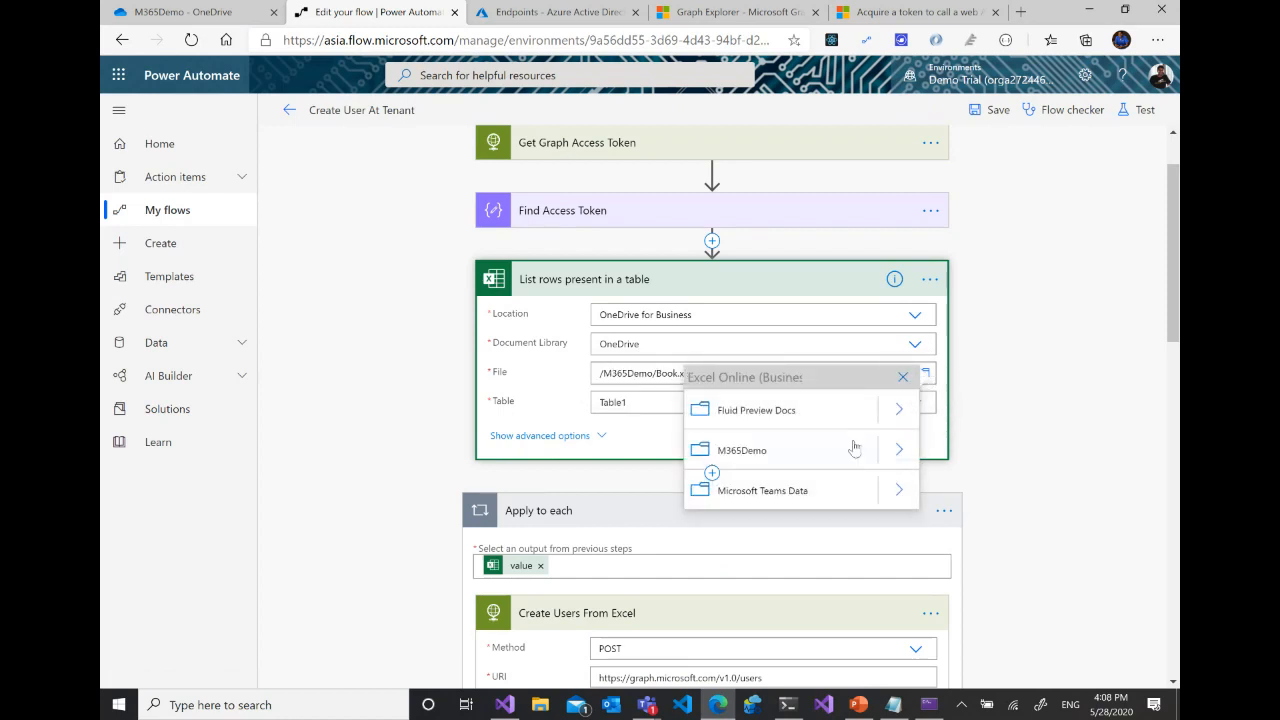
left_click(899, 449)
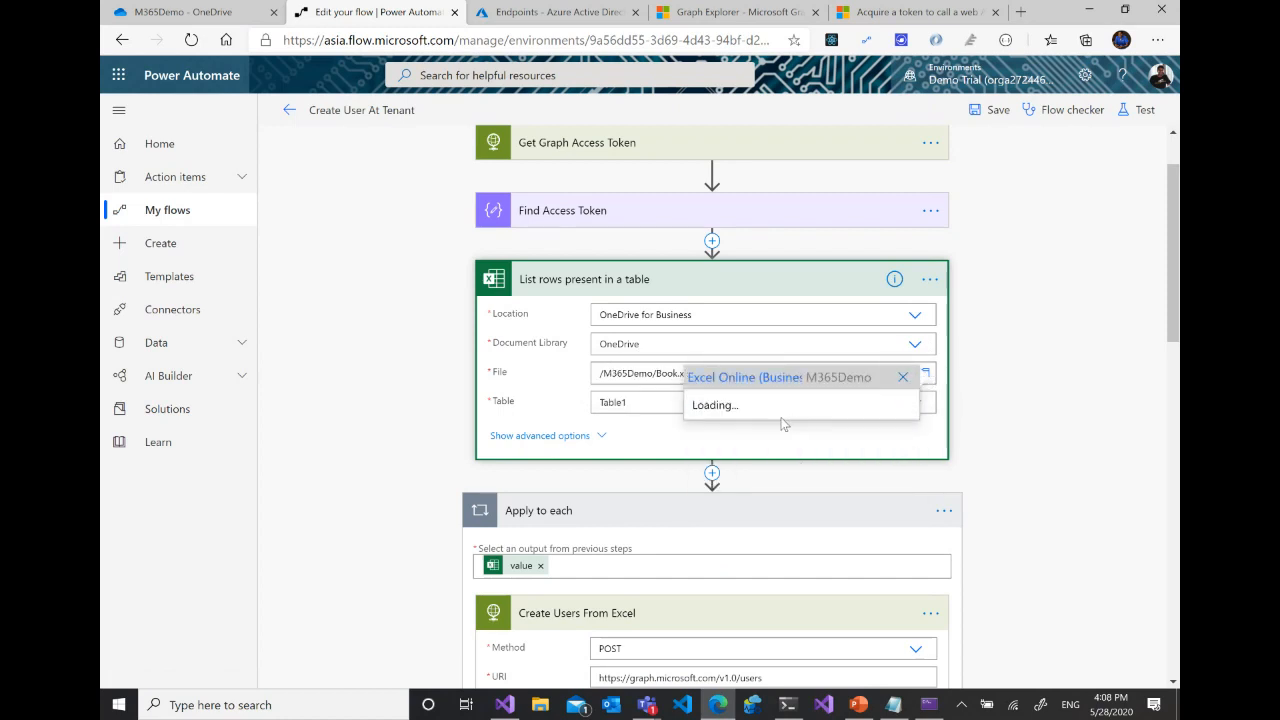
left_click(749, 414)
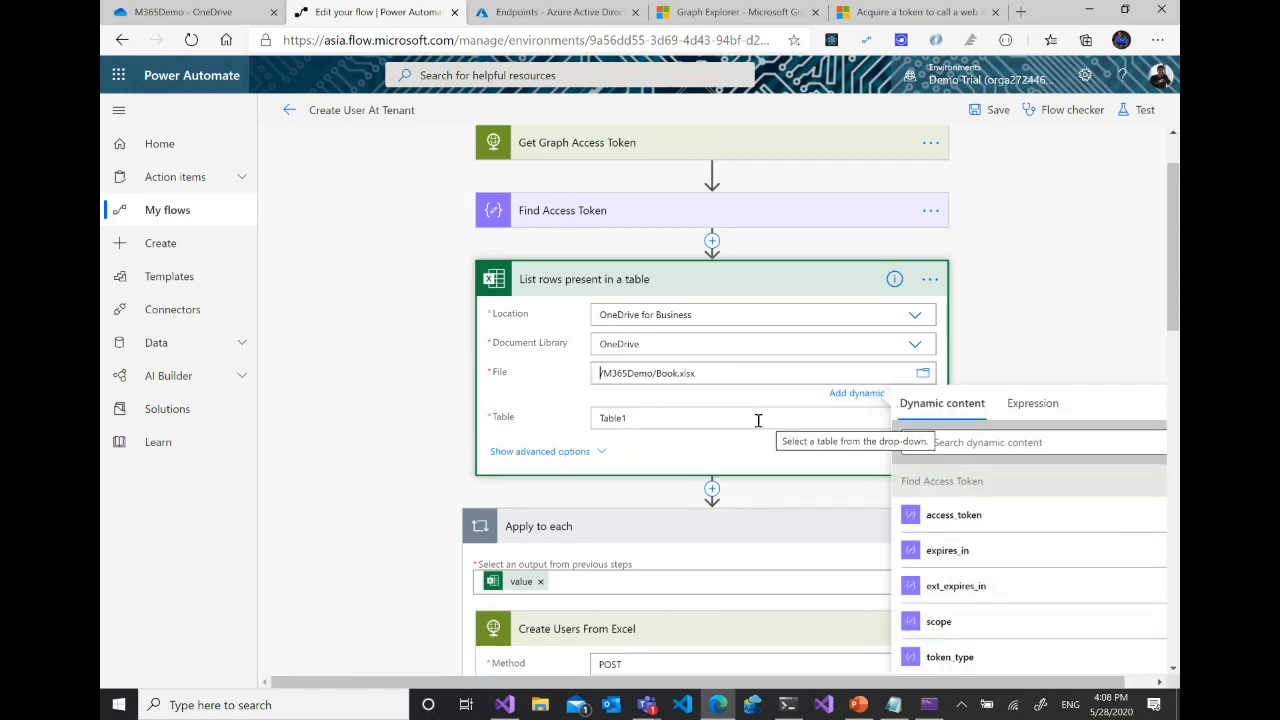
left_click(760, 420)
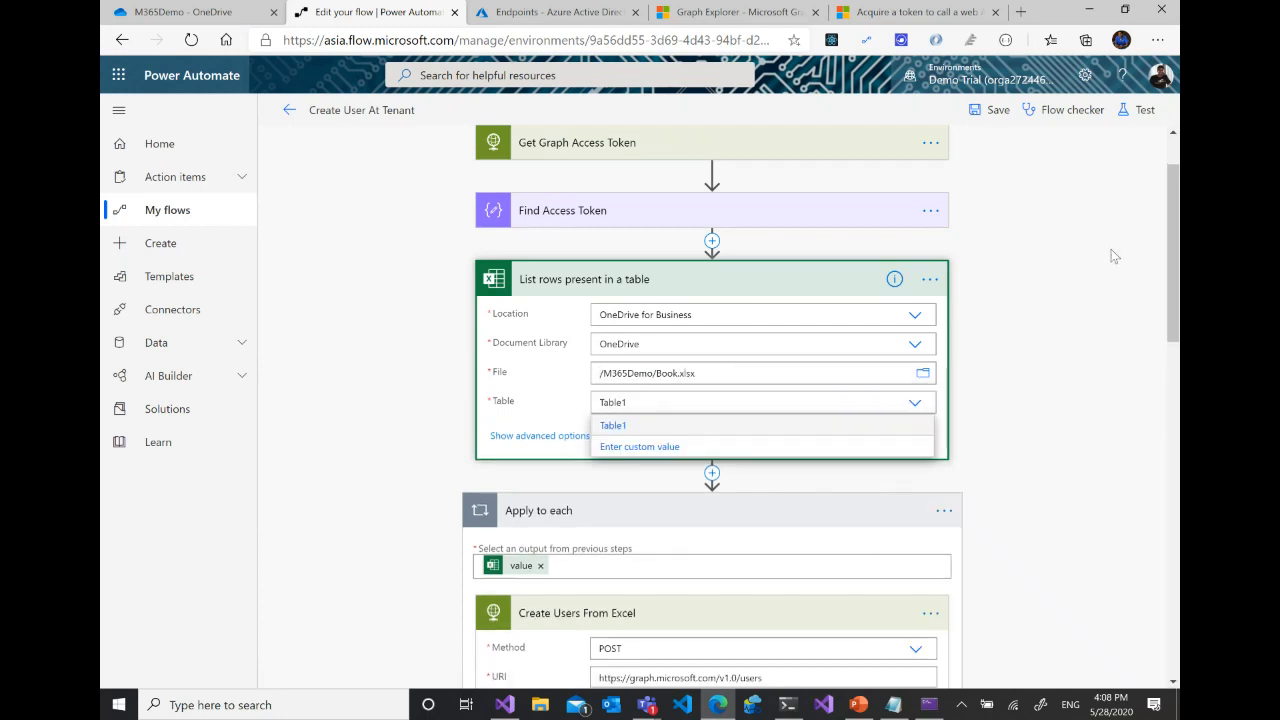
left_click(615, 425)
- Check the dynamic content offered for mailNickname in the Create Users From Excel body for the Nick Name column
scroll(980, 364, "down", 4)
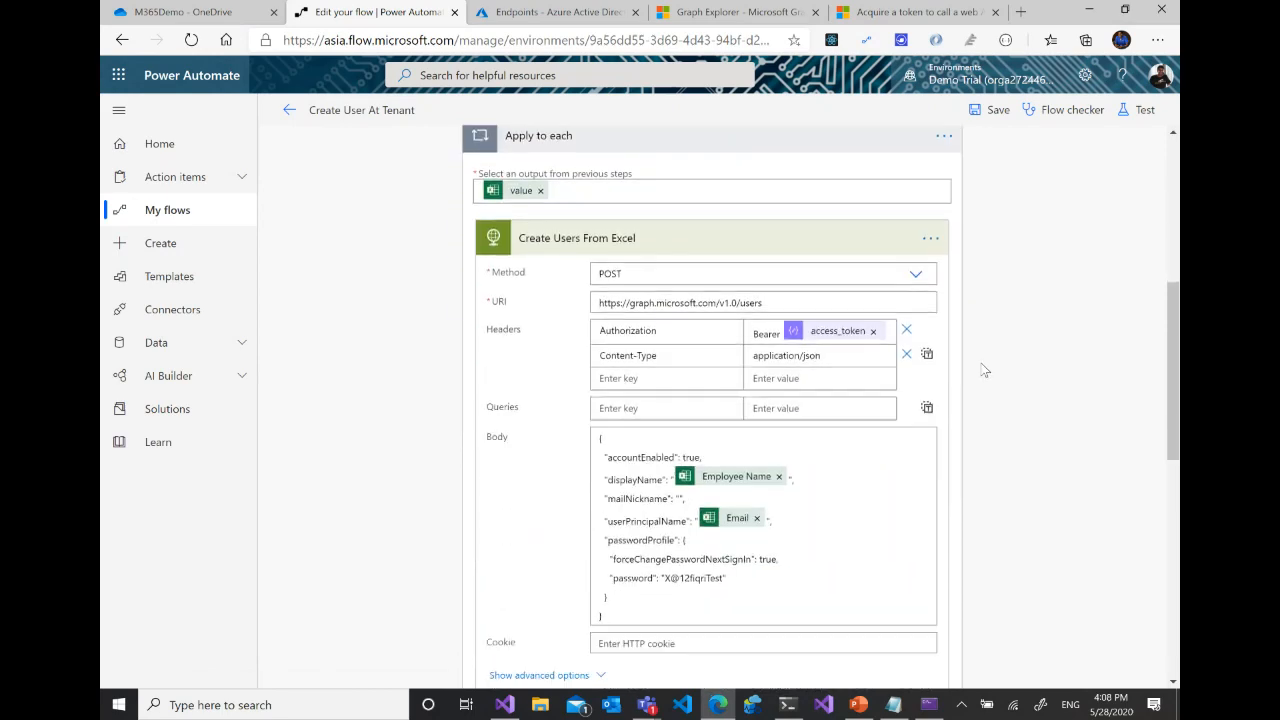
scroll(984, 370, "down", 1)
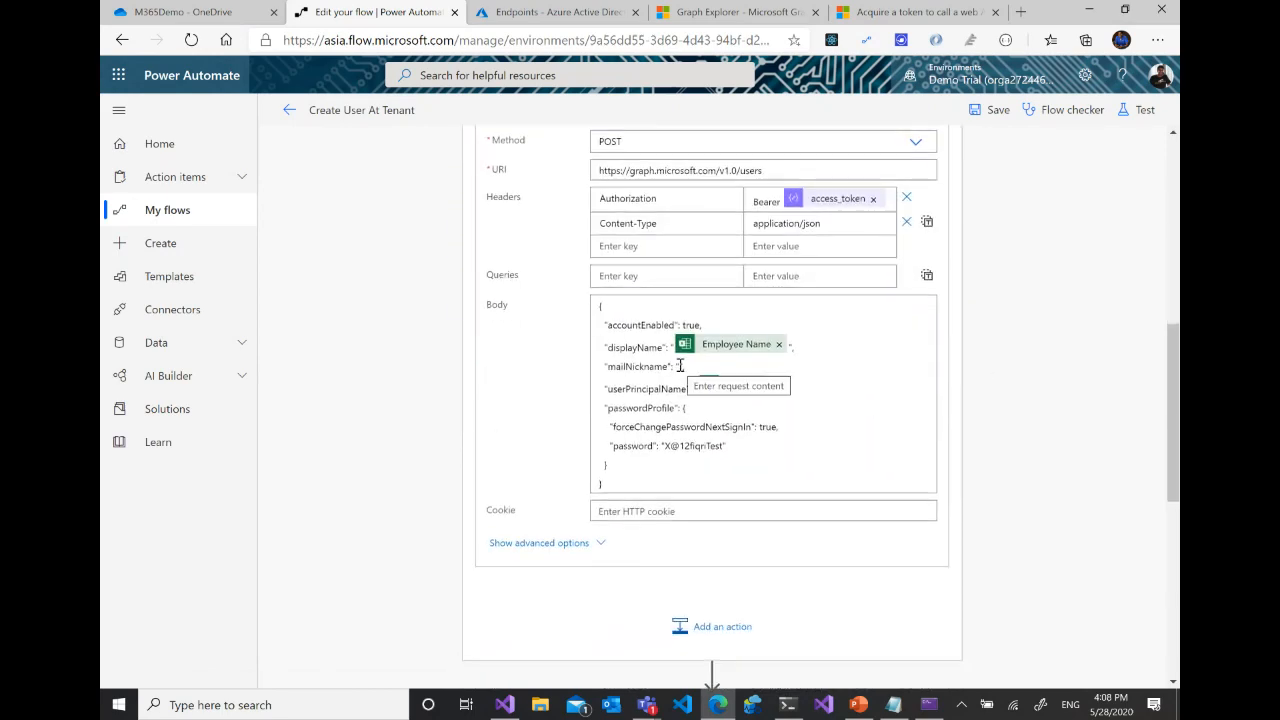
left_click(750, 372)
scroll(1040, 594, "down", 5)
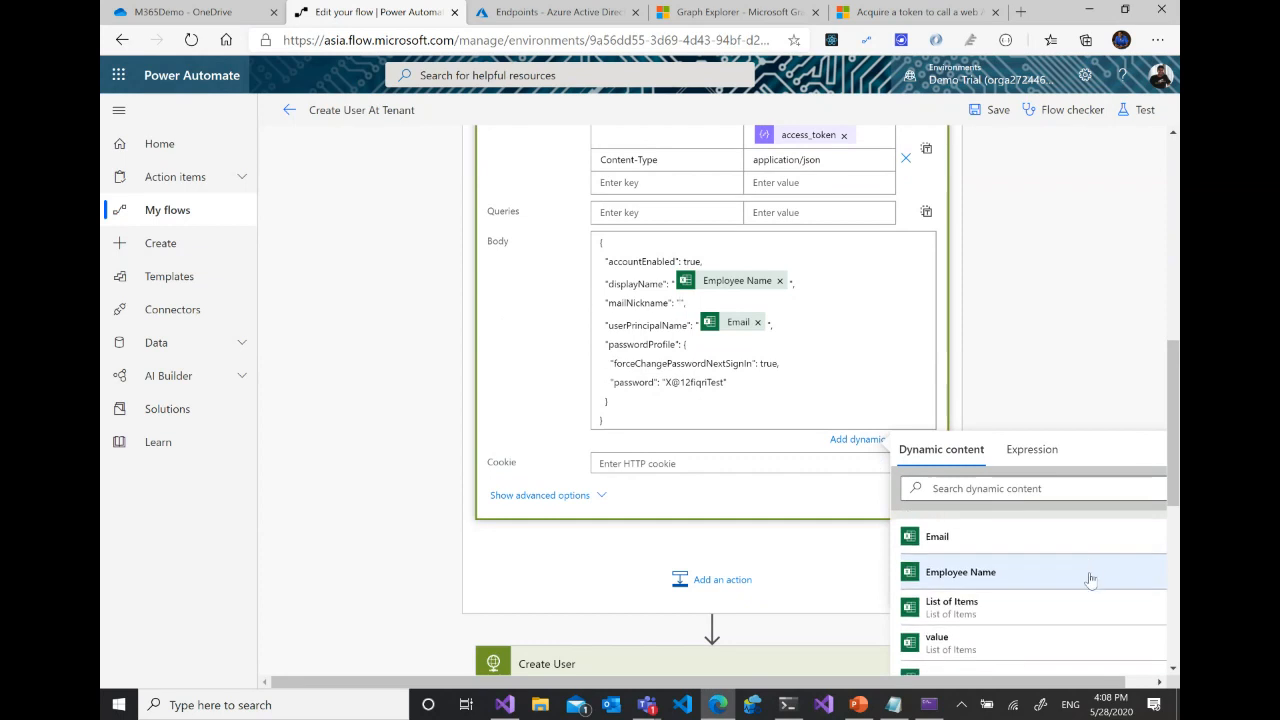
scroll(1090, 584, "down", 5)
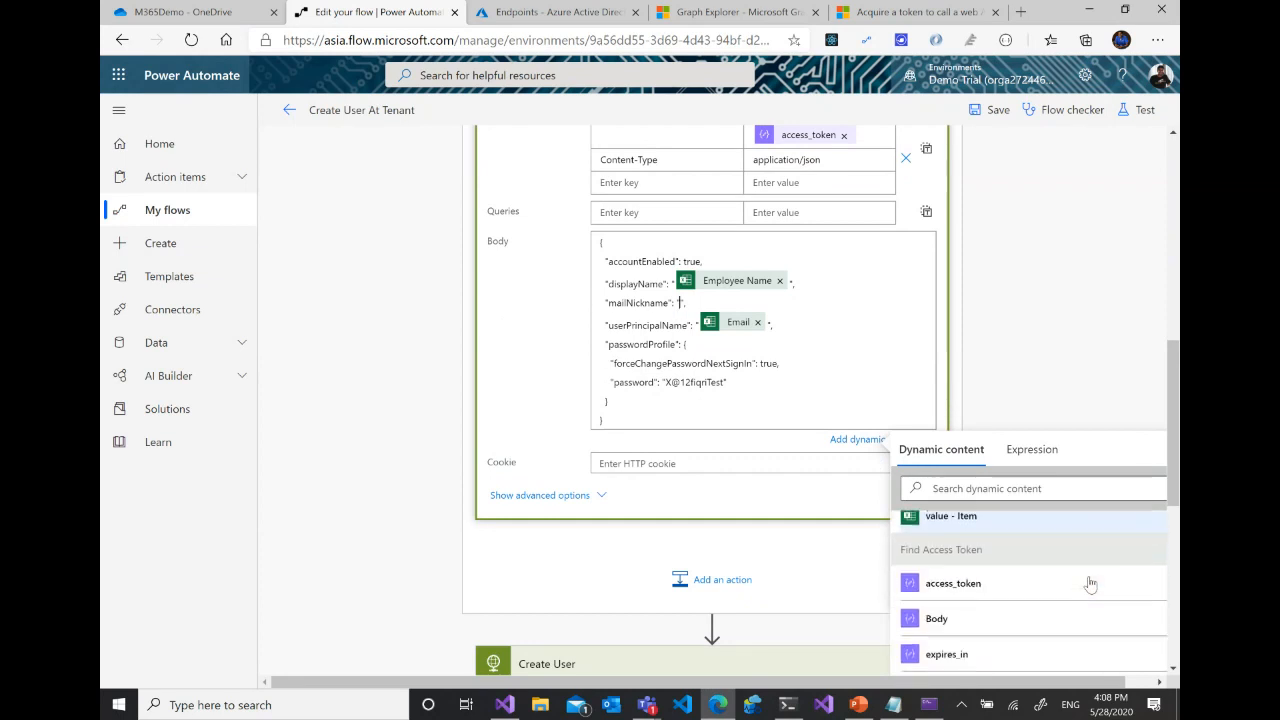
scroll(1090, 584, "up", 10)
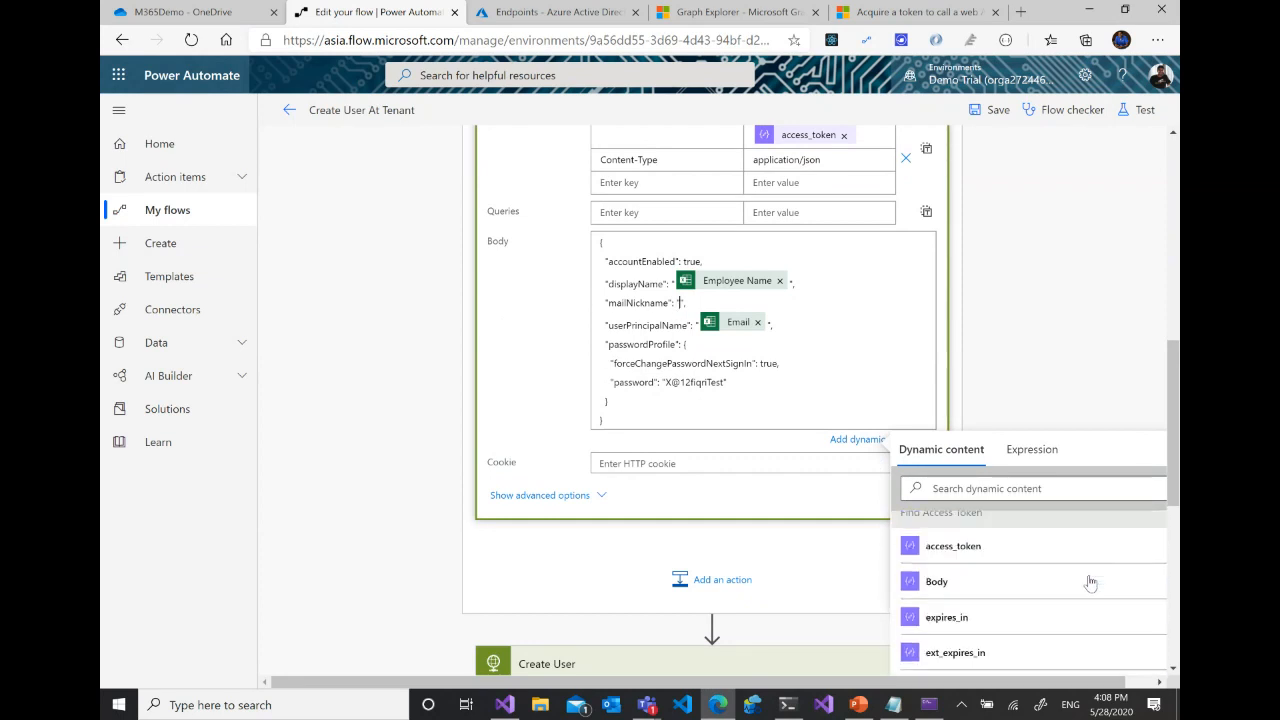
scroll(1090, 583, "up", 3)
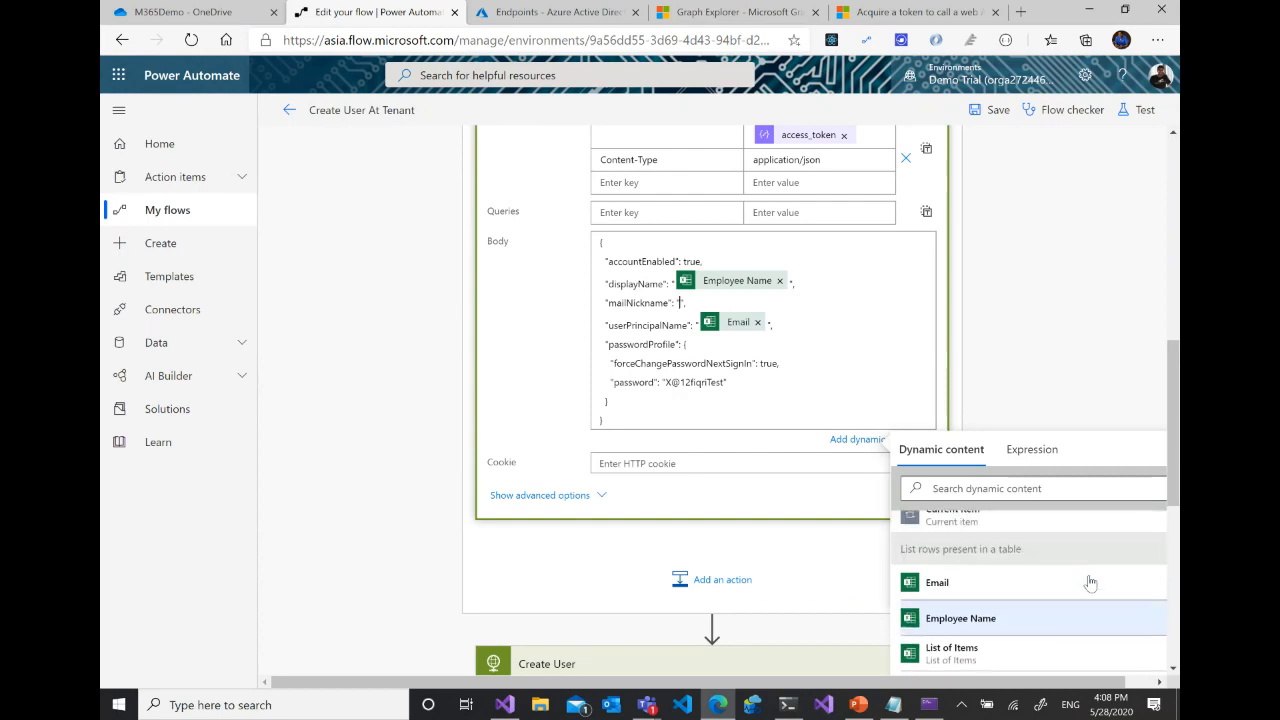
left_click(1077, 278)
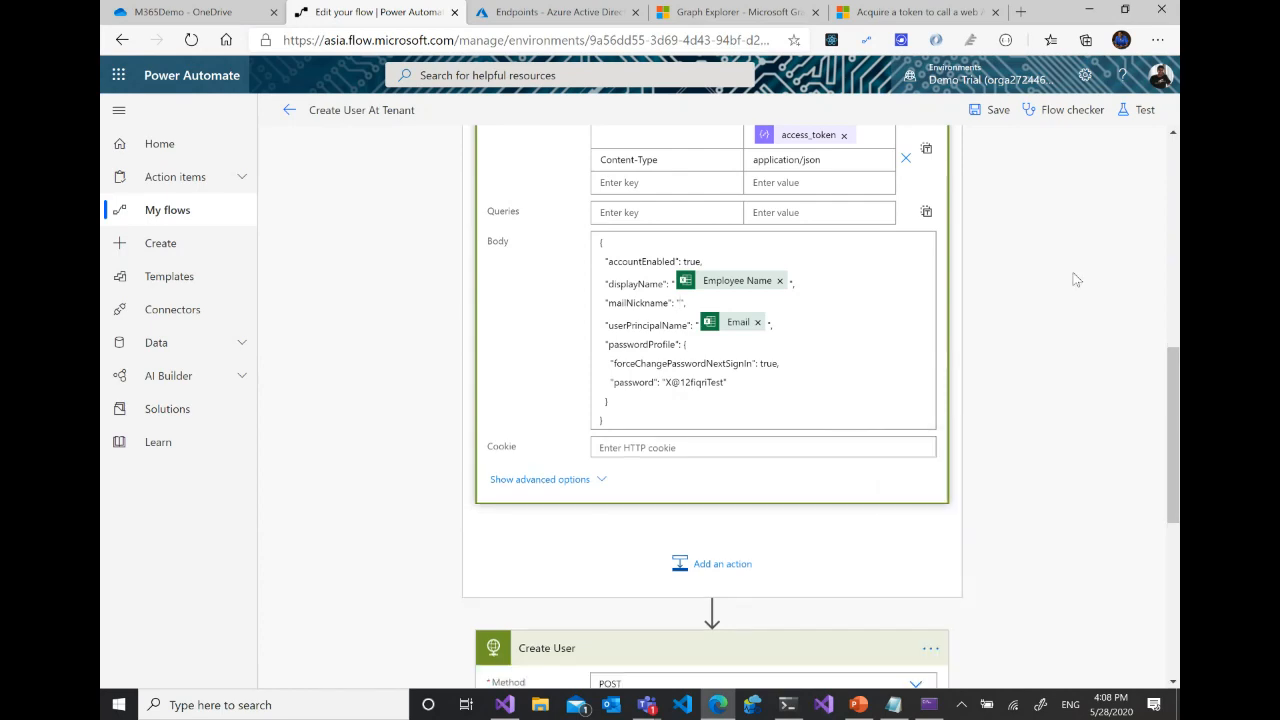
scroll(1076, 279, "down", 3)
scroll(1076, 280, "up", 5)
scroll(1075, 280, "up", 5)
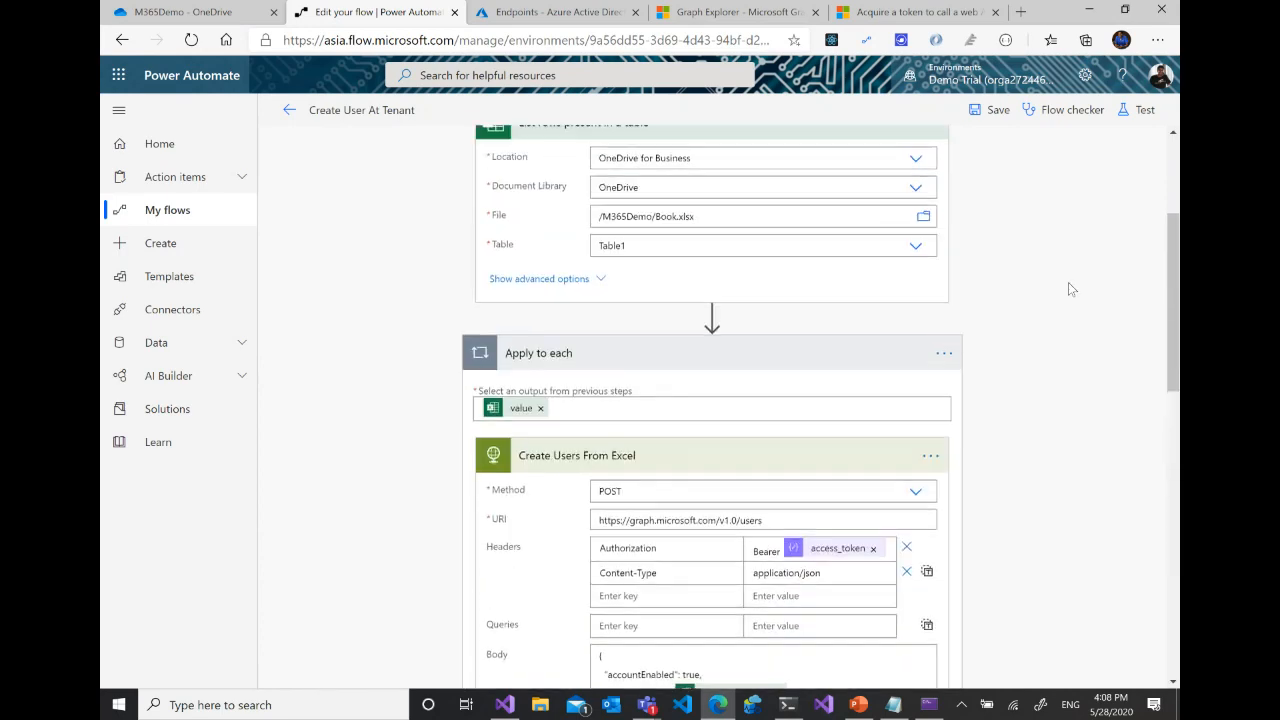
left_click(712, 322)
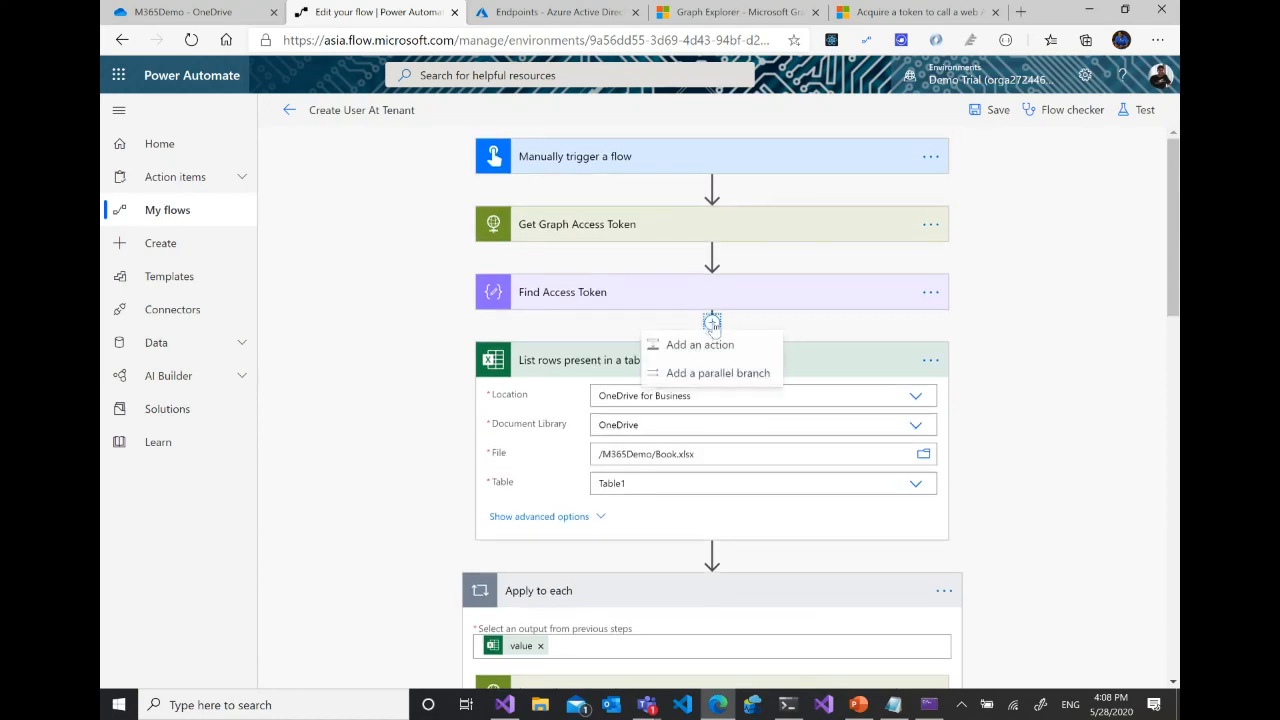
scroll(1063, 377, "down", 7)
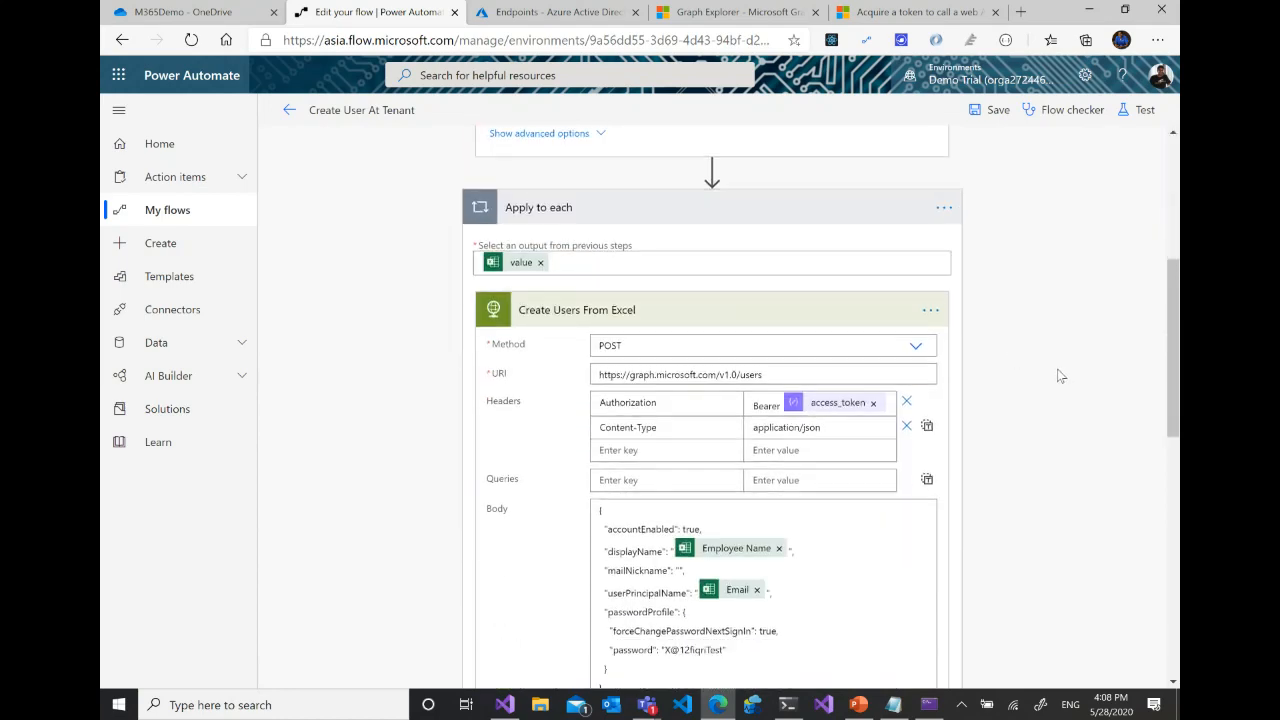
left_click(678, 361)
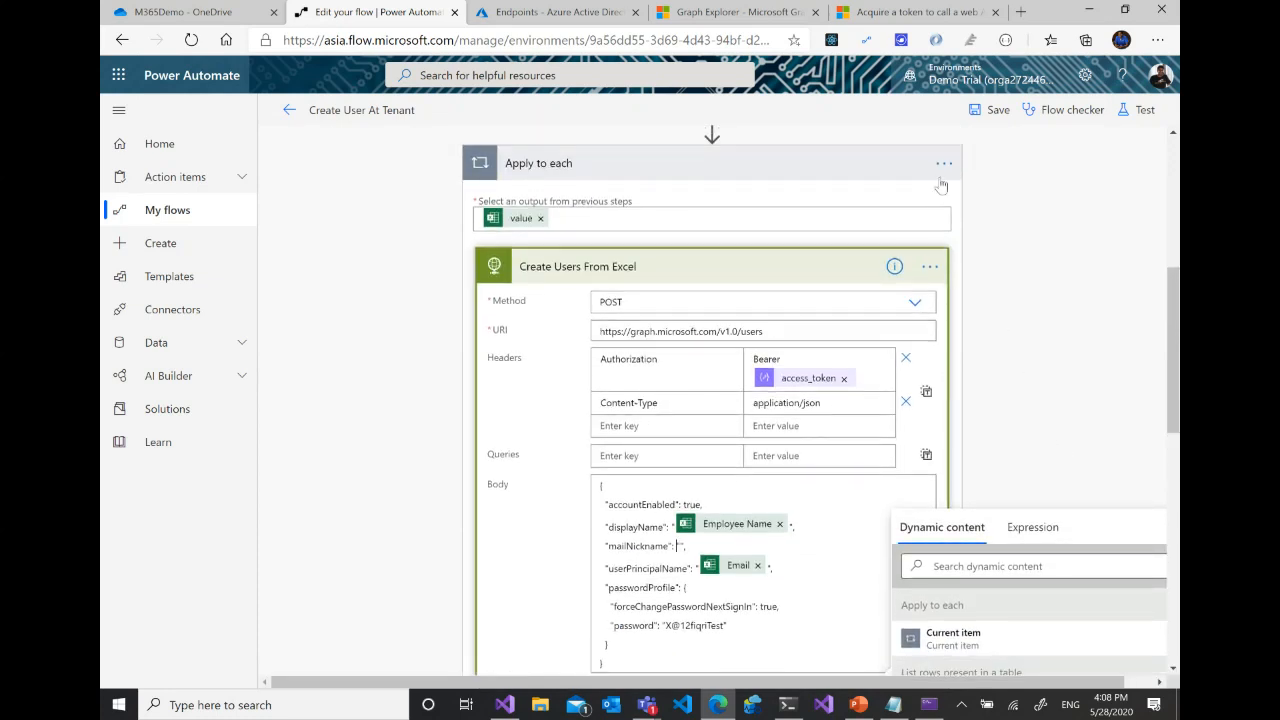
left_click(944, 165)
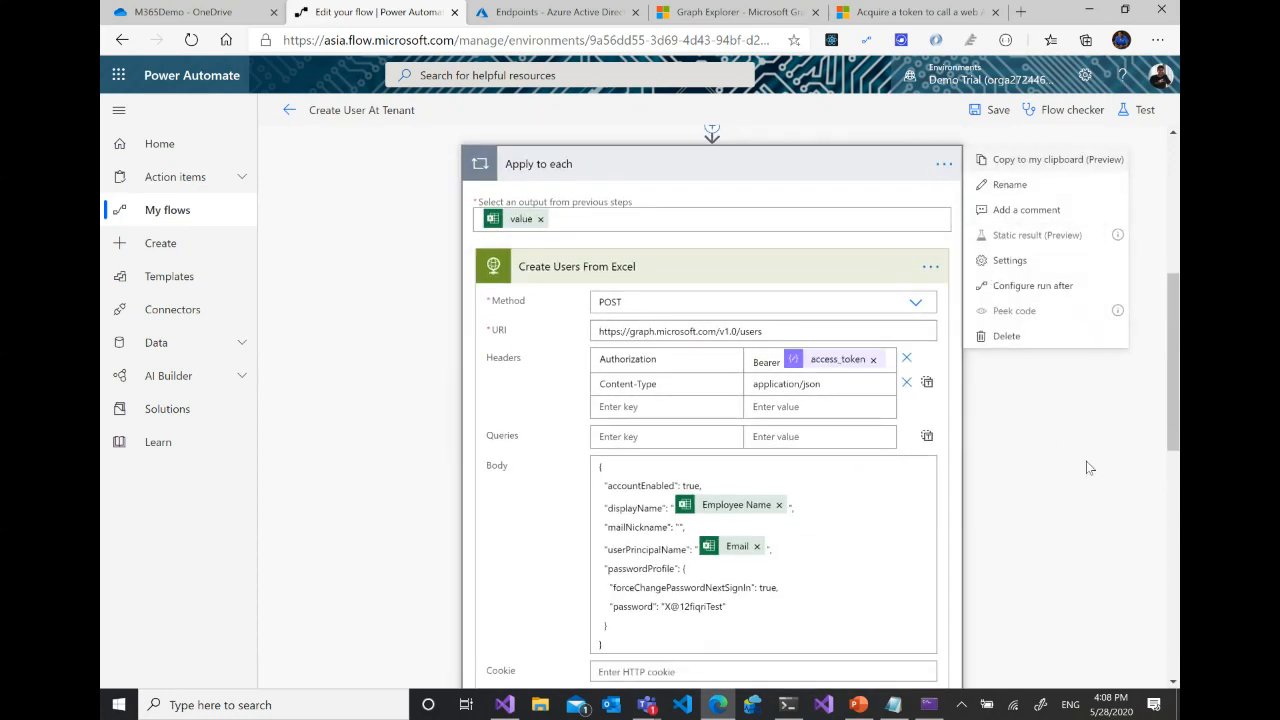
key("Escape")
scroll(969, 424, "up", 3)
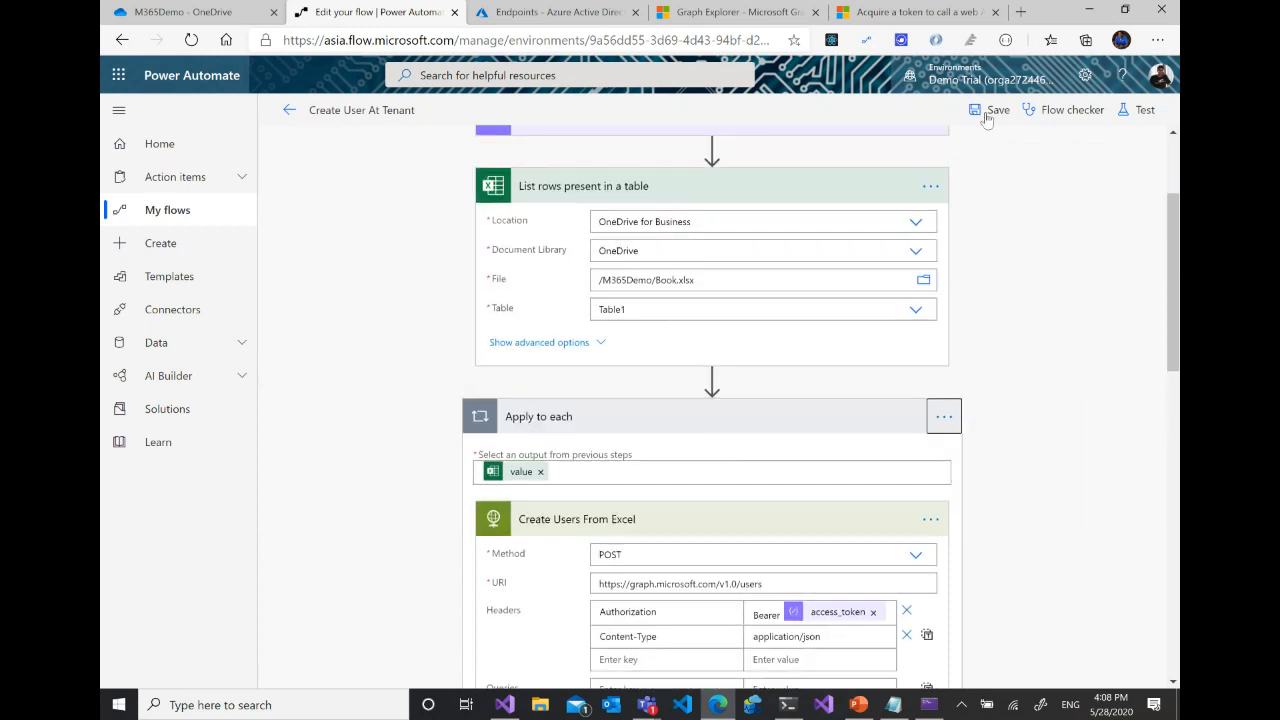
- Save the flow and look through the Excel dynamic content for the Create Users From Excel body again
left_click(987, 111)
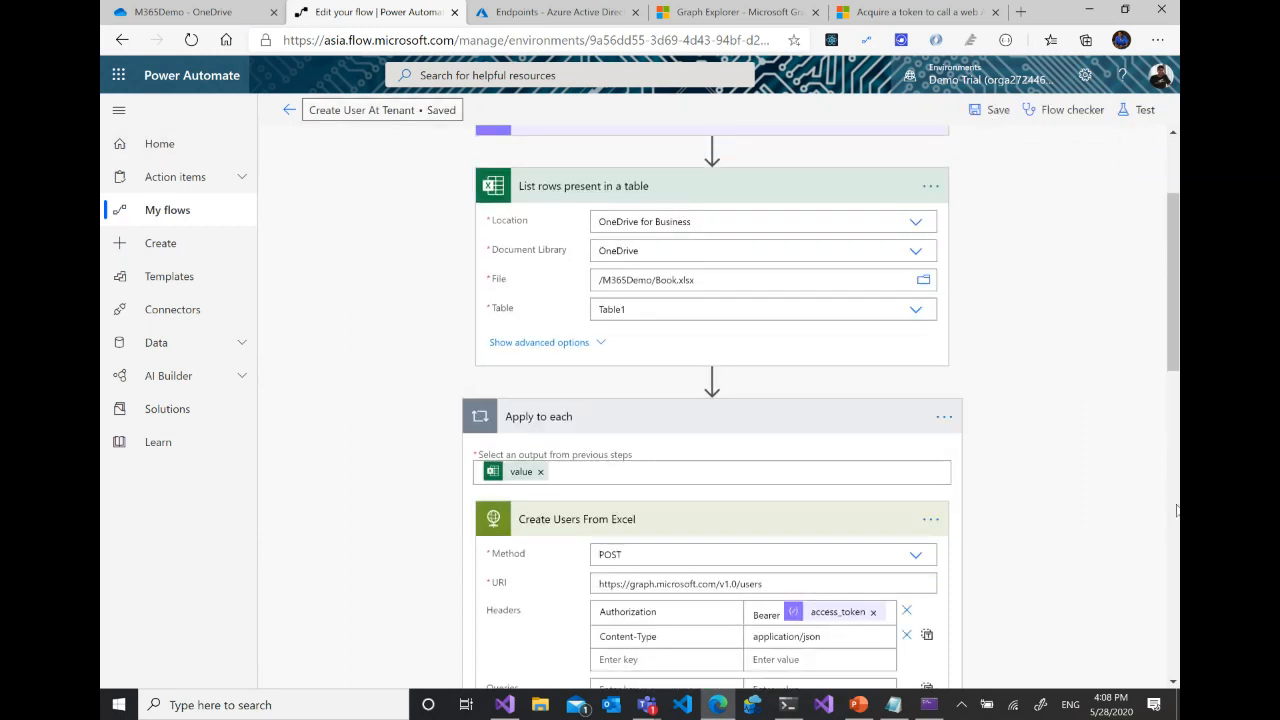
scroll(1160, 494, "down", 5)
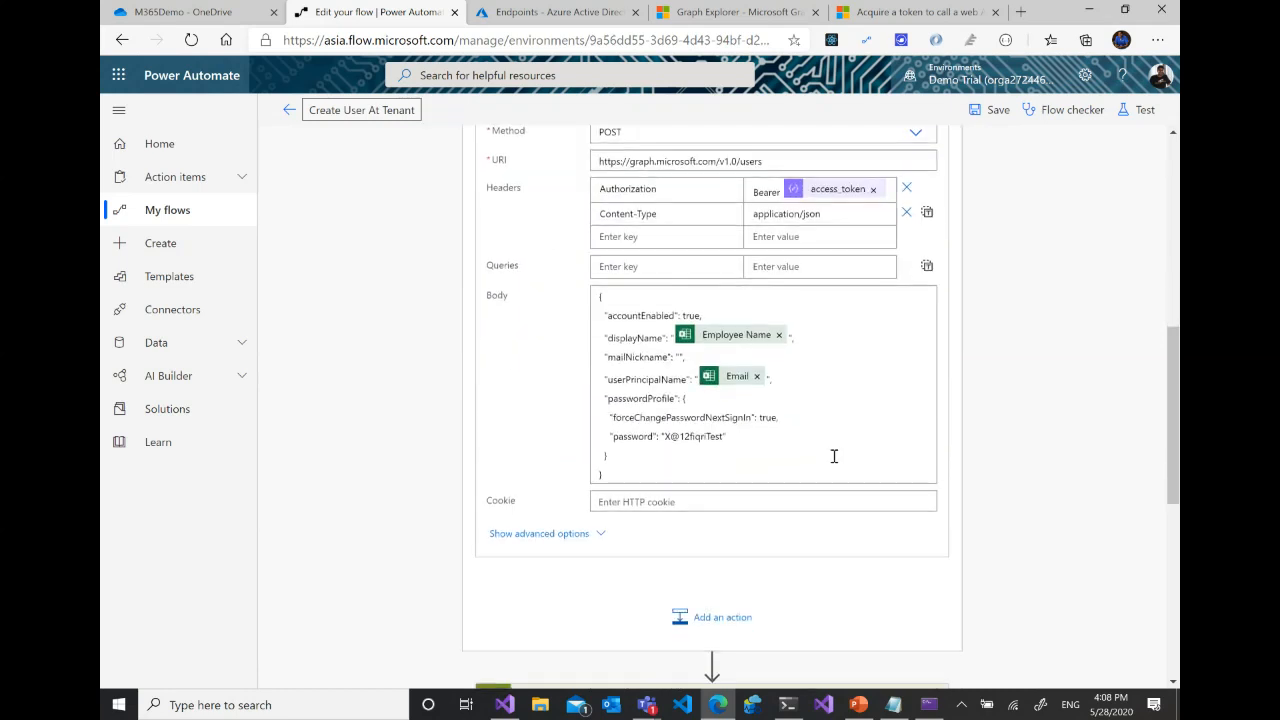
left_click(944, 376)
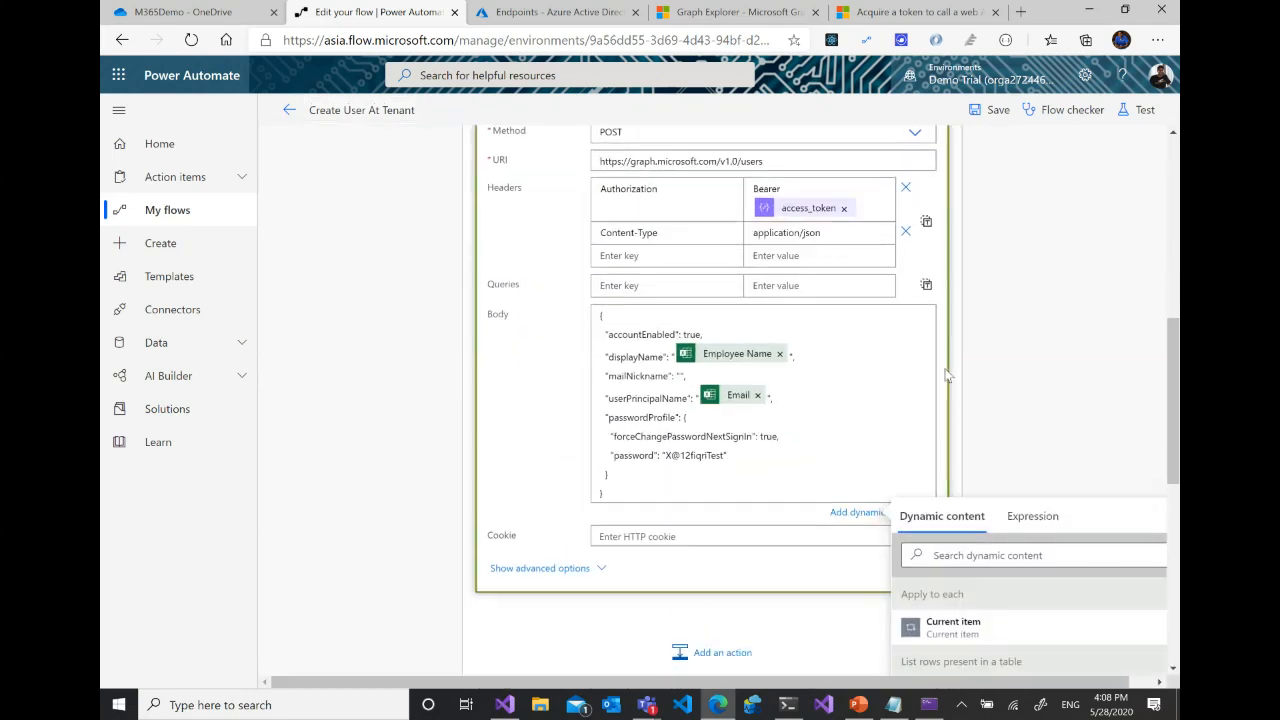
scroll(1106, 522, "down", 1)
scroll(1066, 576, "down", 1)
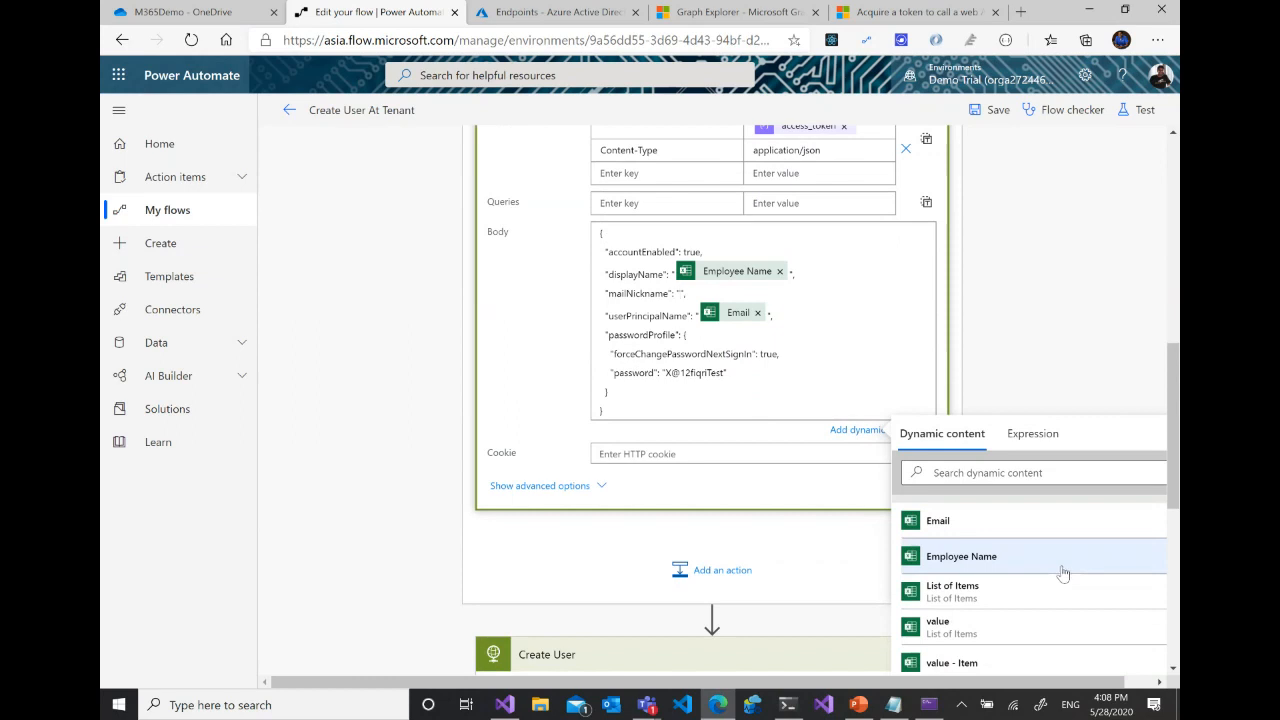
scroll(1025, 596, "down", 1)
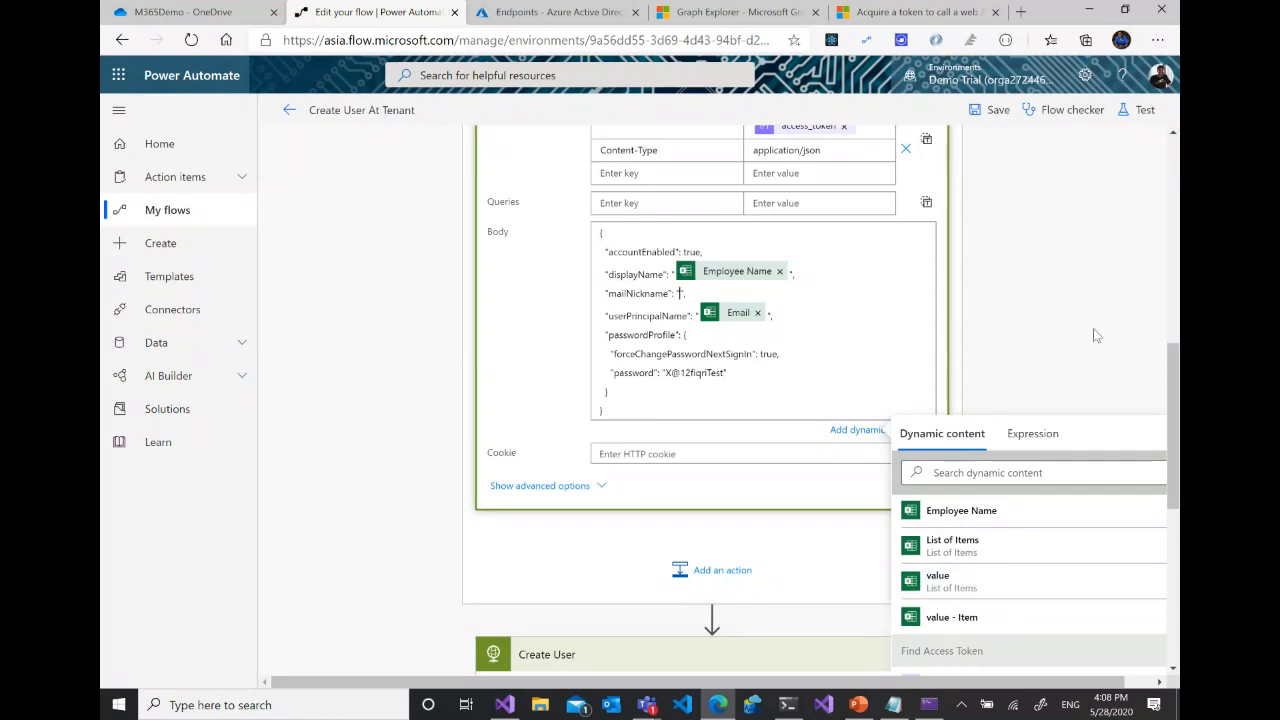
- Set mailNickname to the fixed text nick1 in the Create Users From Excel body and save the flow
left_click(679, 293)
type("\"\",")
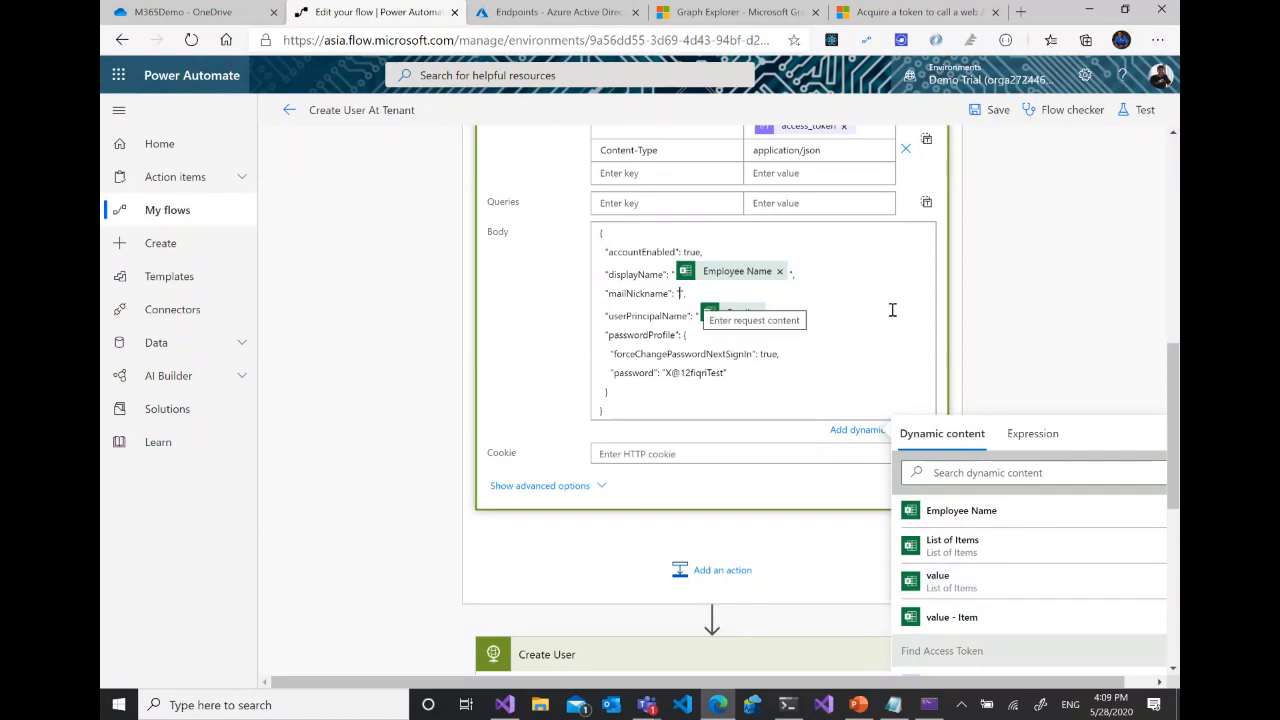
type("nick1")
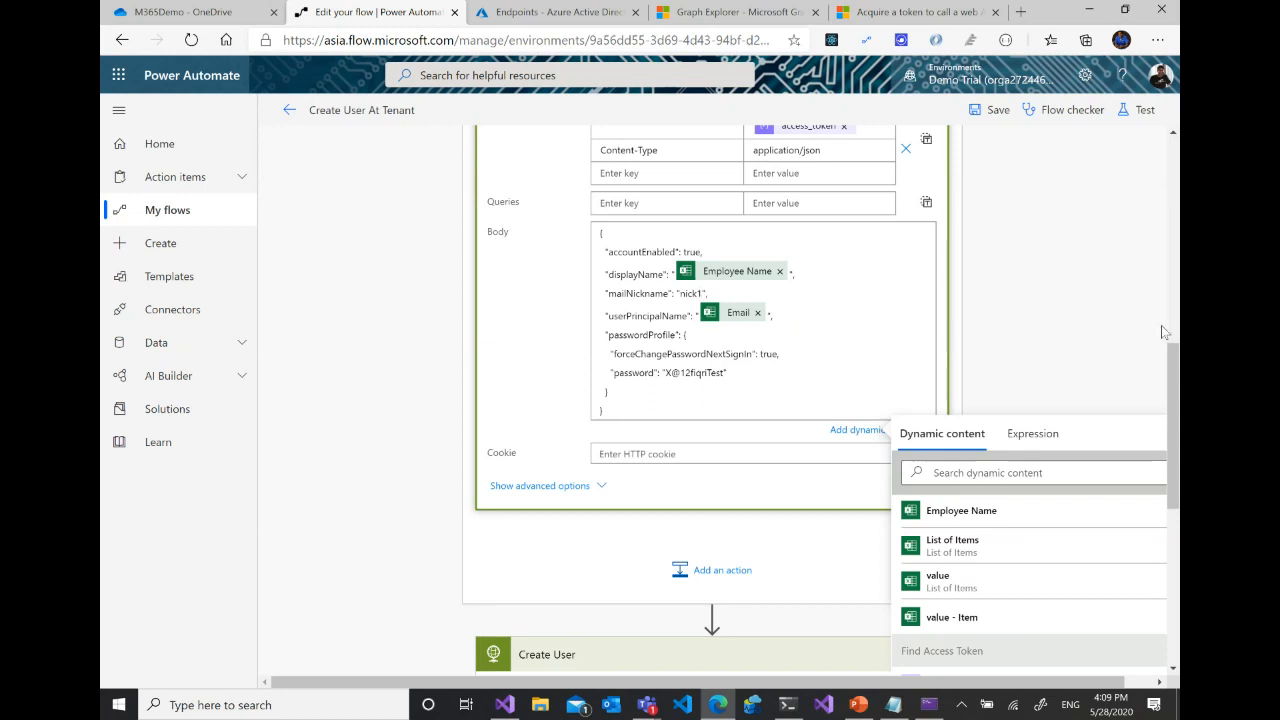
scroll(1161, 325, "down", 1)
scroll(1161, 325, "up", 2)
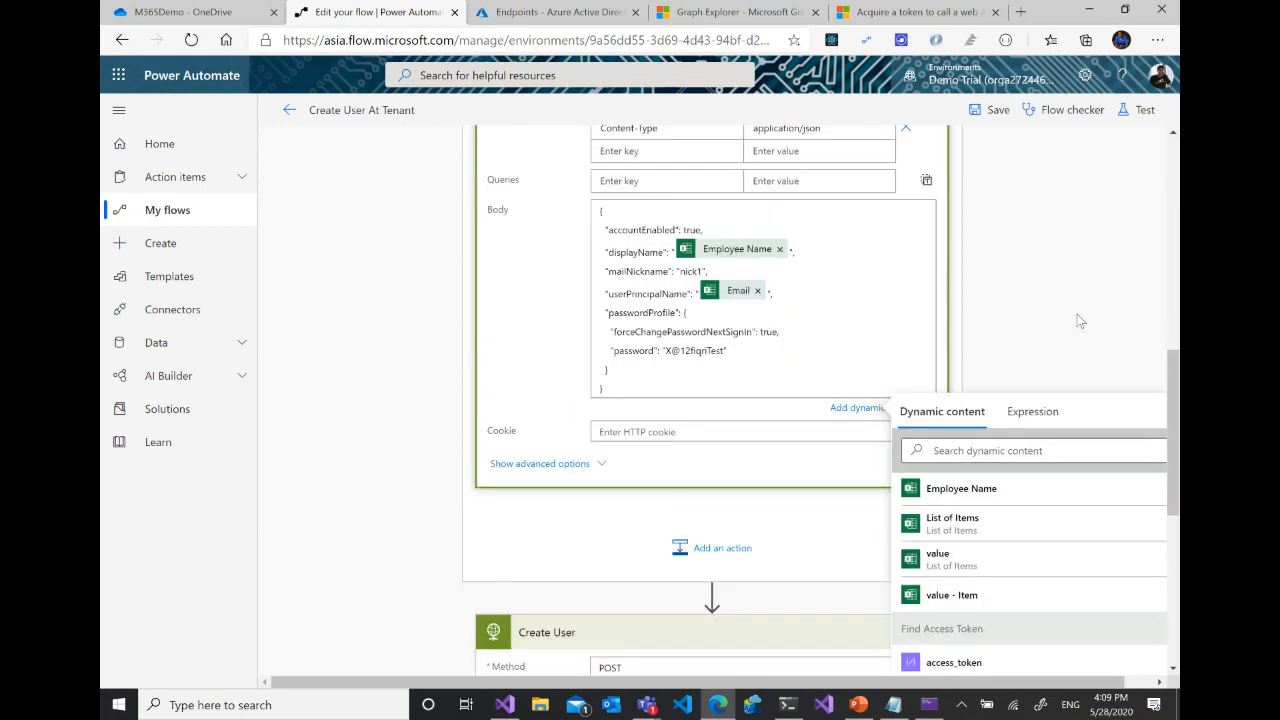
left_click(985, 115)
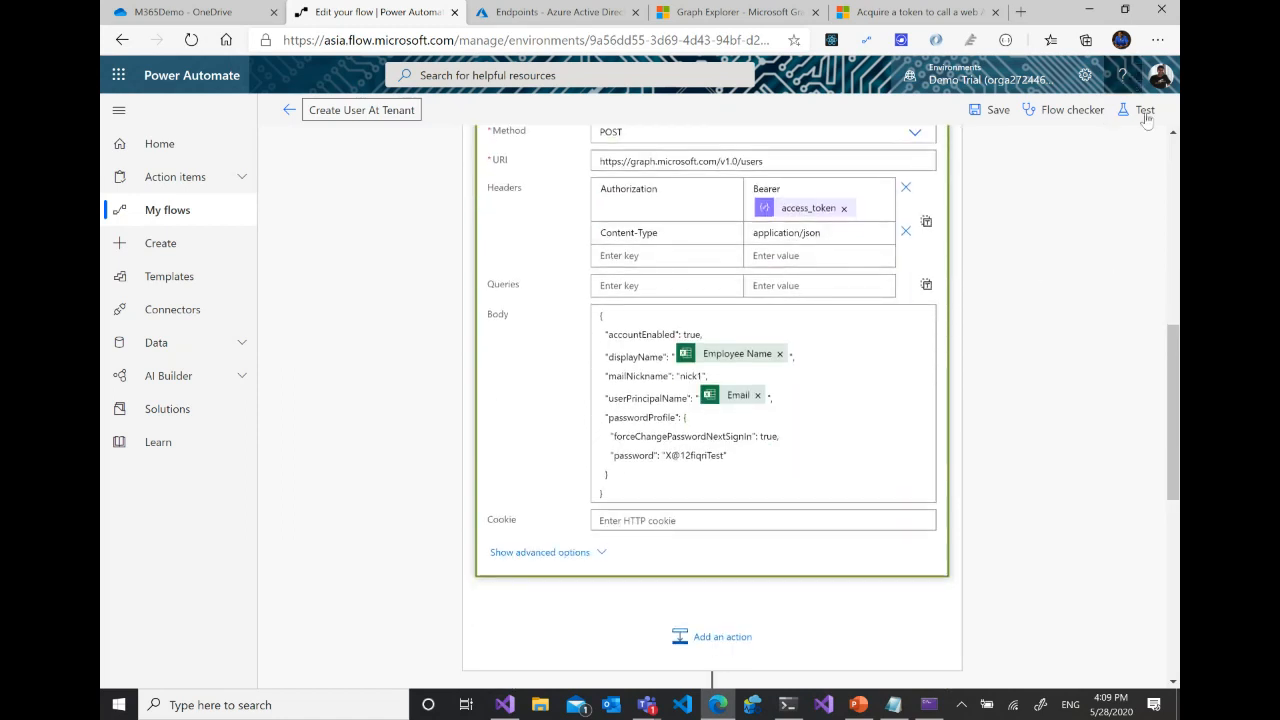
- Test the flow by performing the trigger action manually, and expand the Apply to each results of the run
left_click(1145, 112)
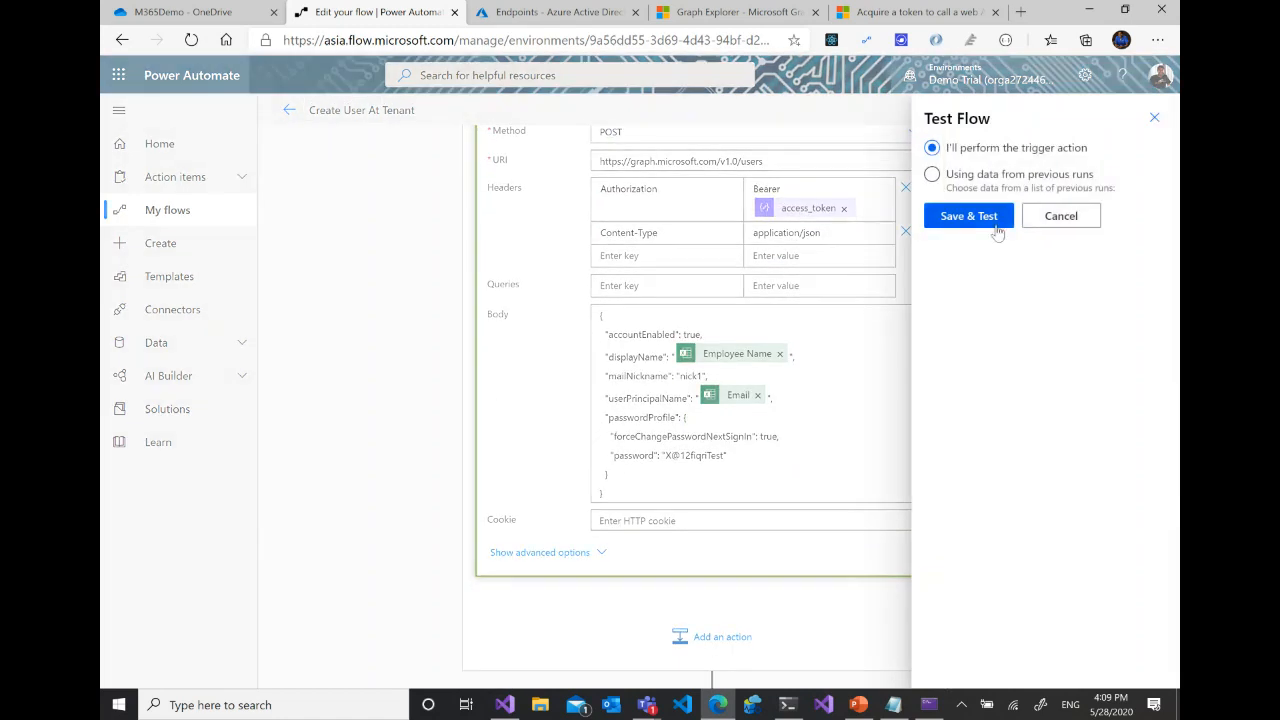
left_click(968, 216)
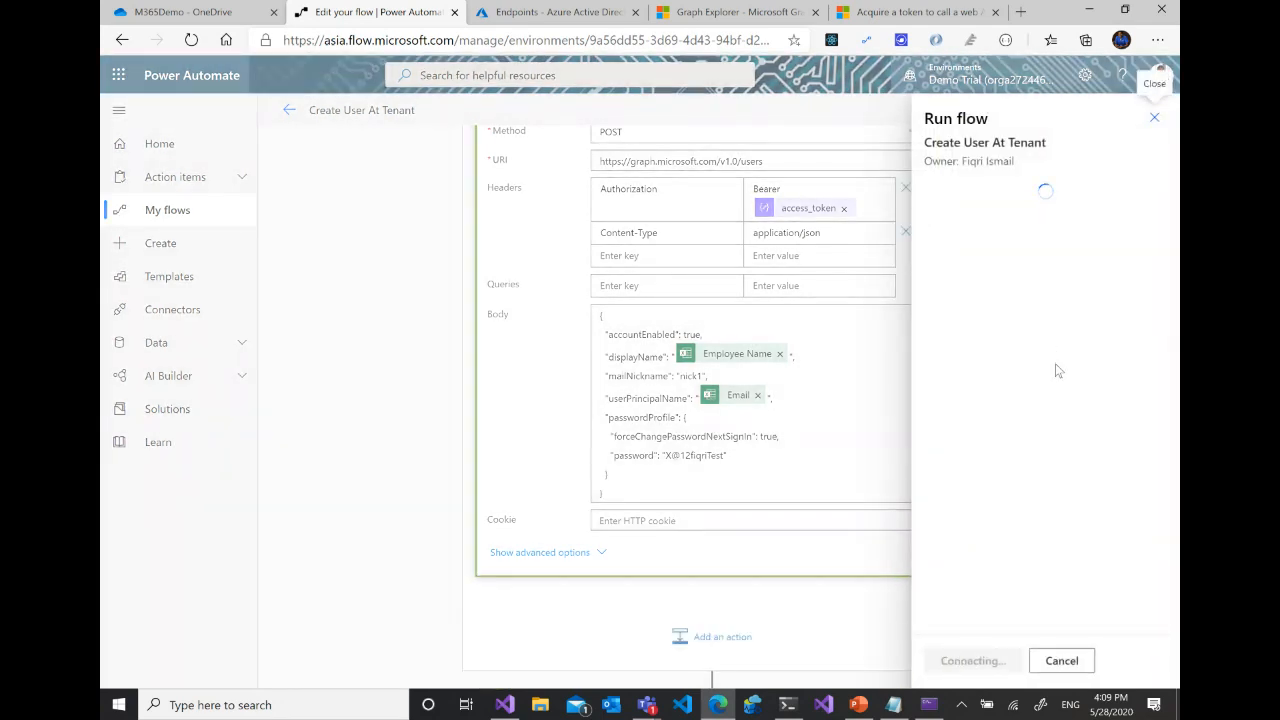
left_click(998, 664)
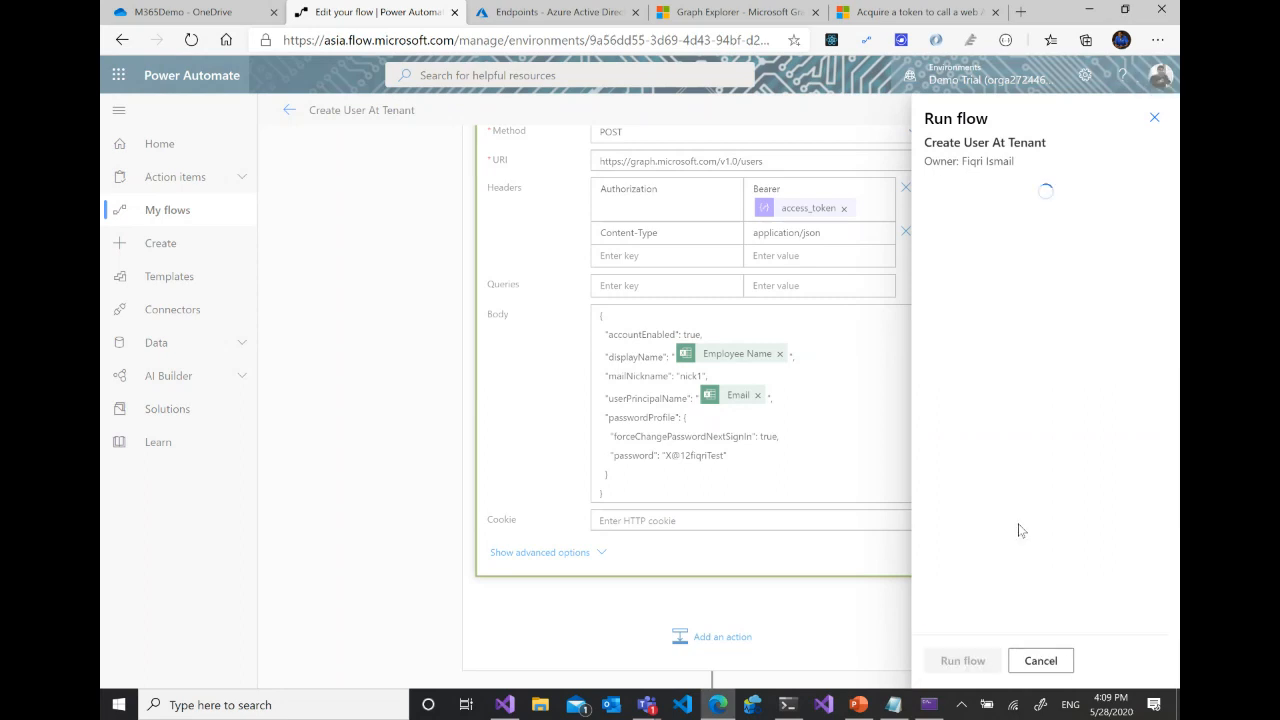
left_click(973, 660)
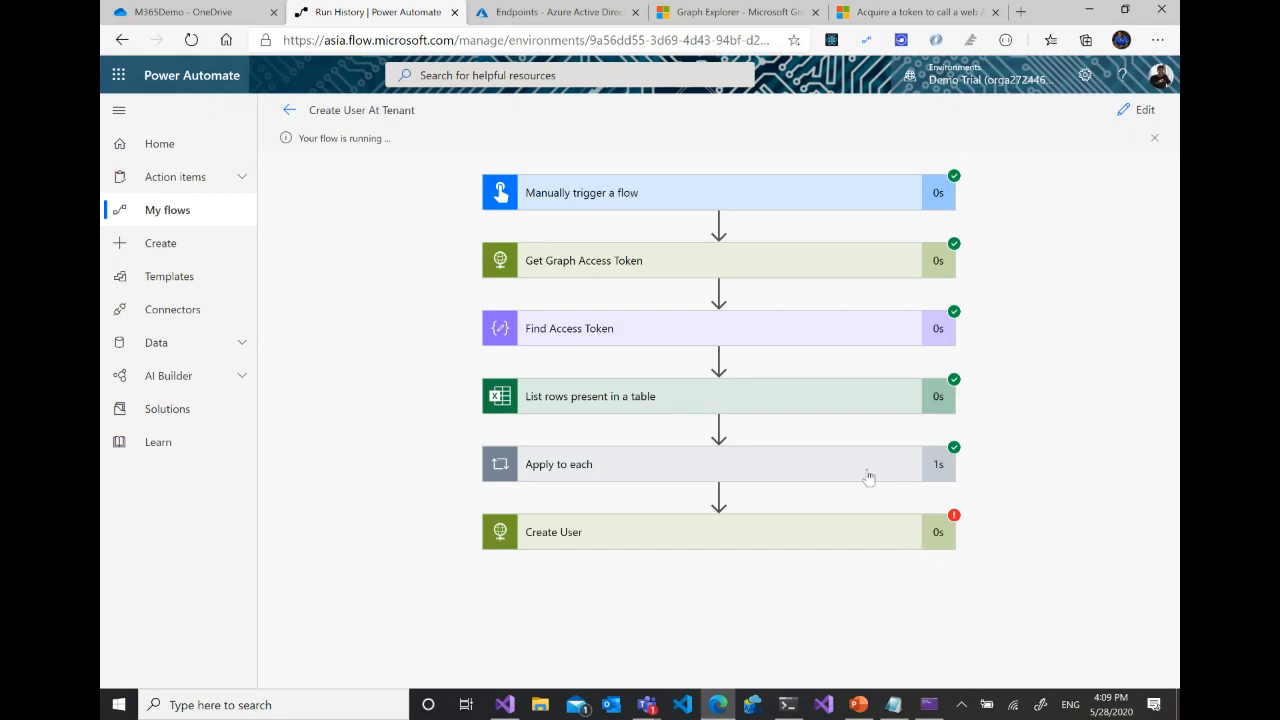
left_click(778, 470)
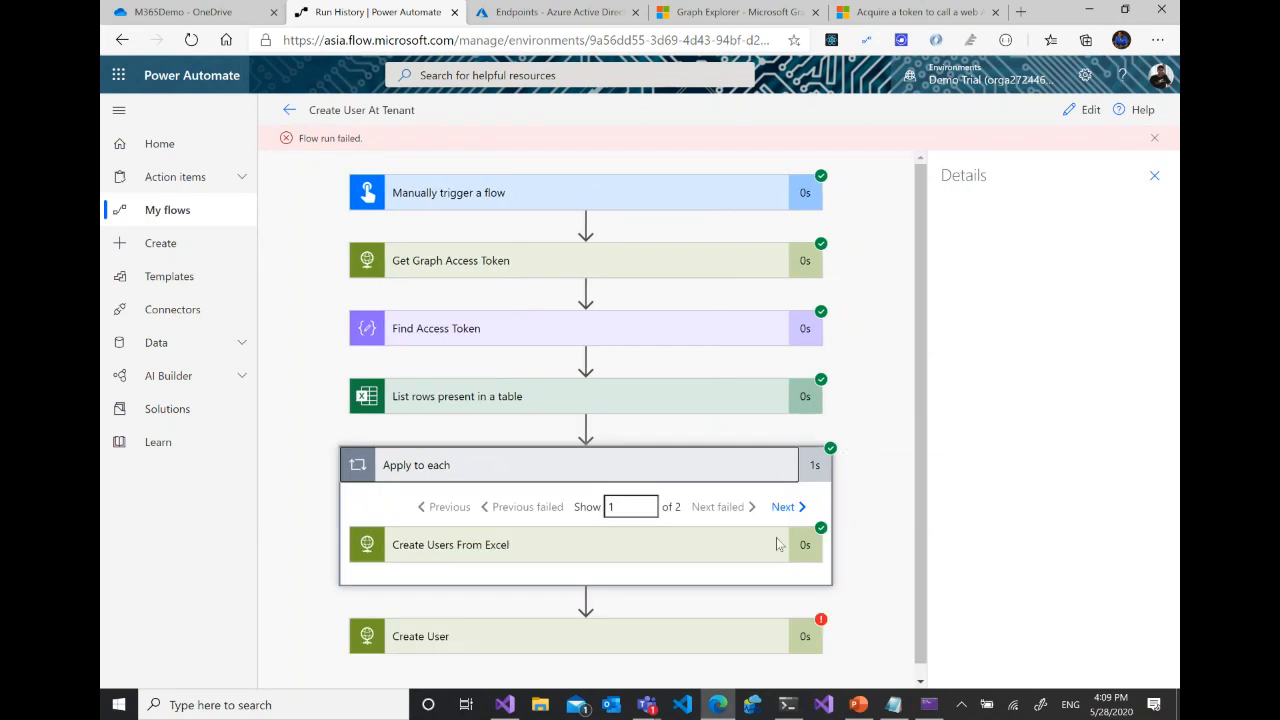
- Expand the first Create Users From Excel result in the flow run and check its inputs
left_click(755, 535)
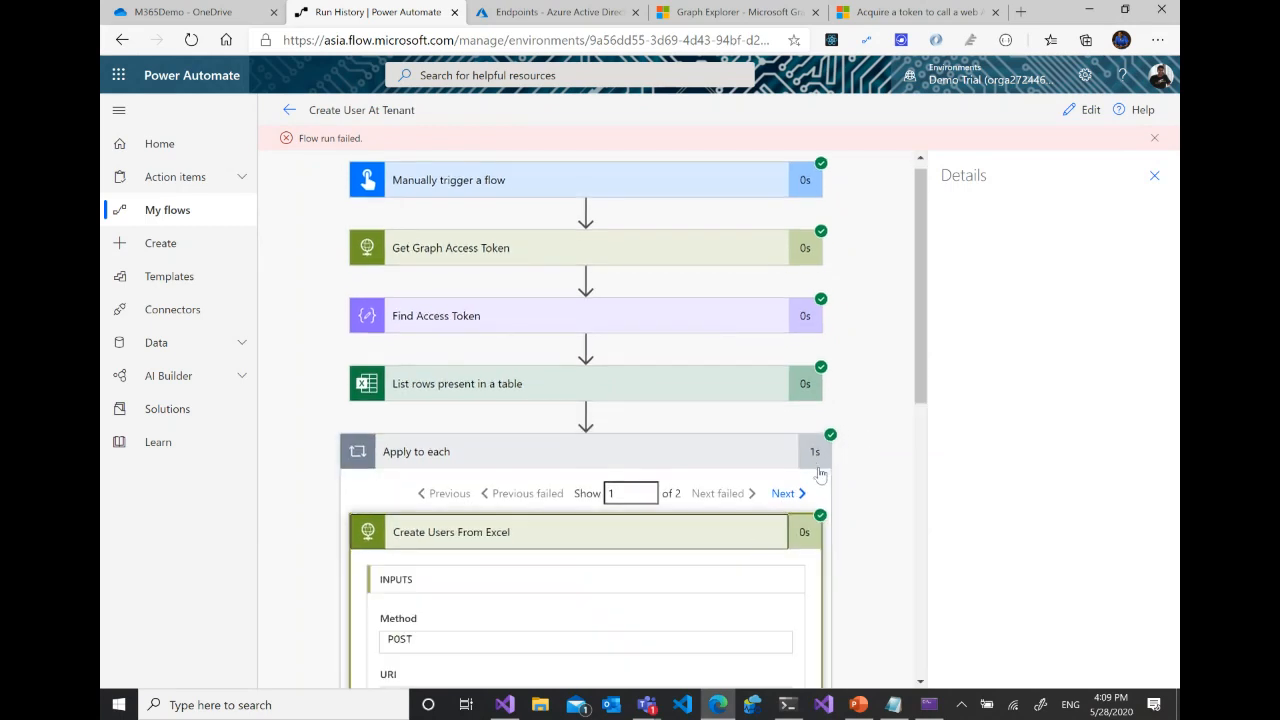
scroll(715, 540, "down", 3)
scroll(751, 509, "up", 3)
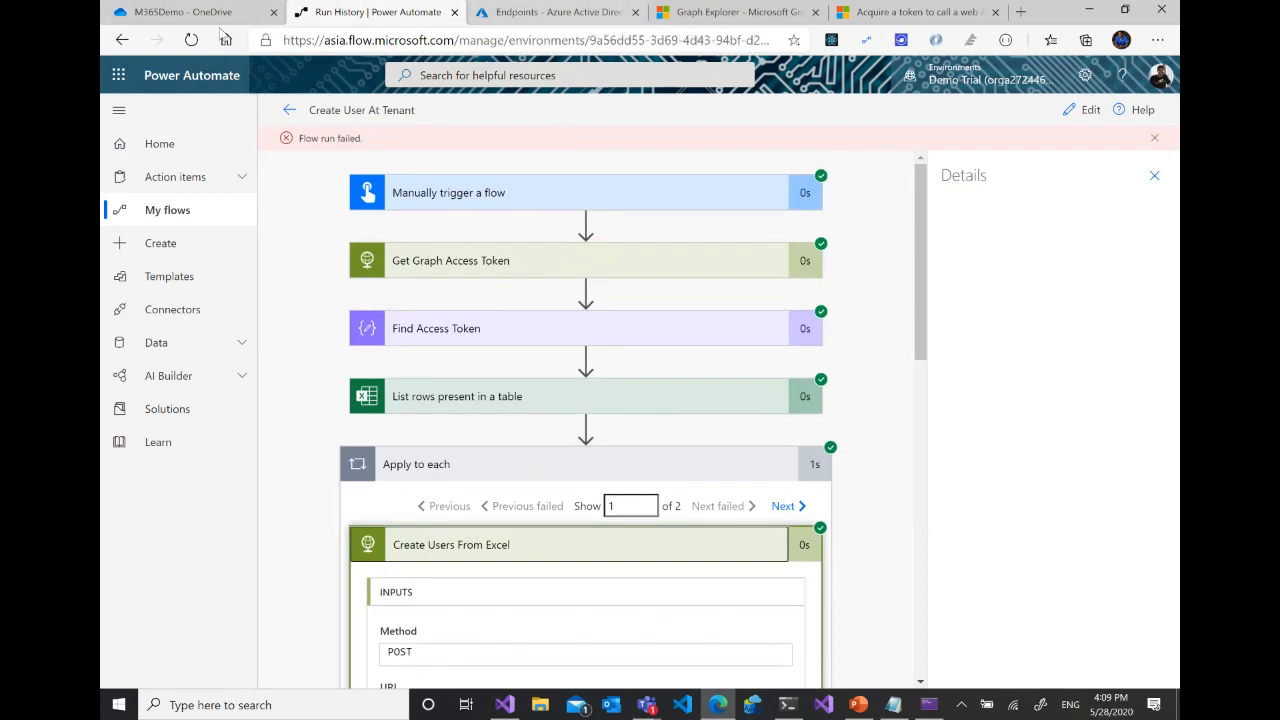
- Open the Microsoft 365 admin center from OneDrive and look through the Active users list for the accounts created from Excel
left_click(185, 12)
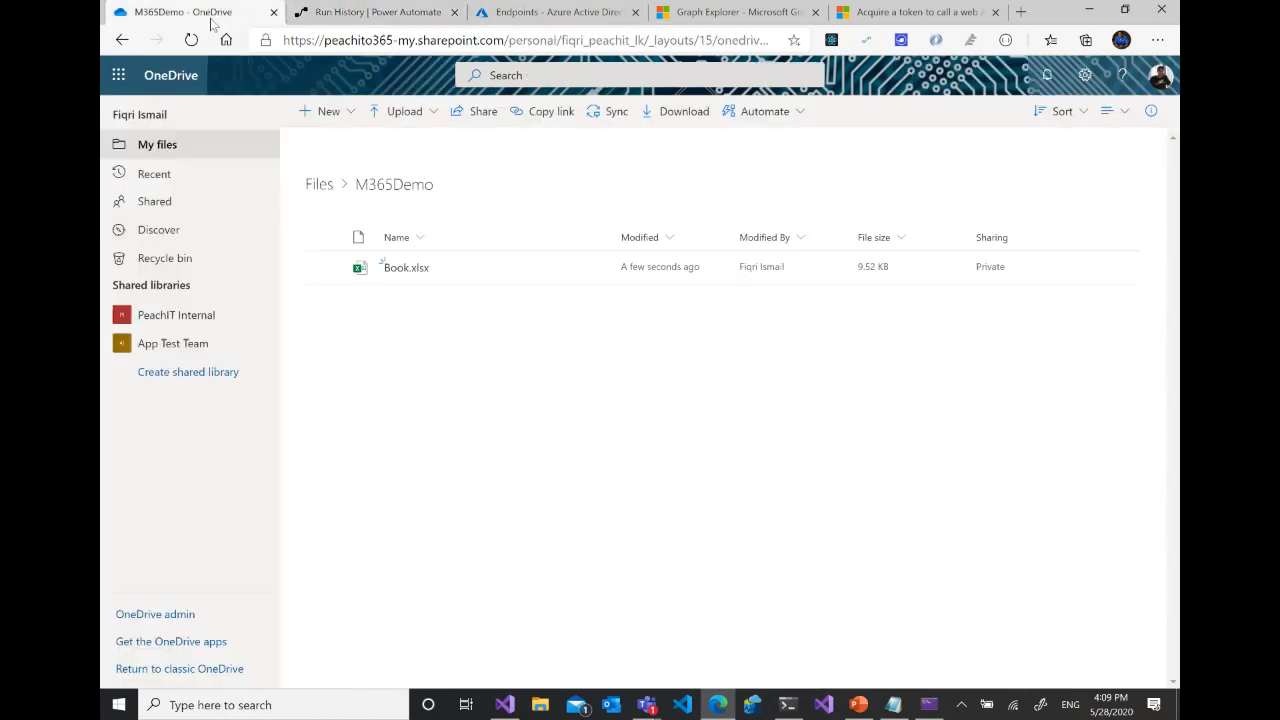
left_click(117, 78)
left_click(262, 370)
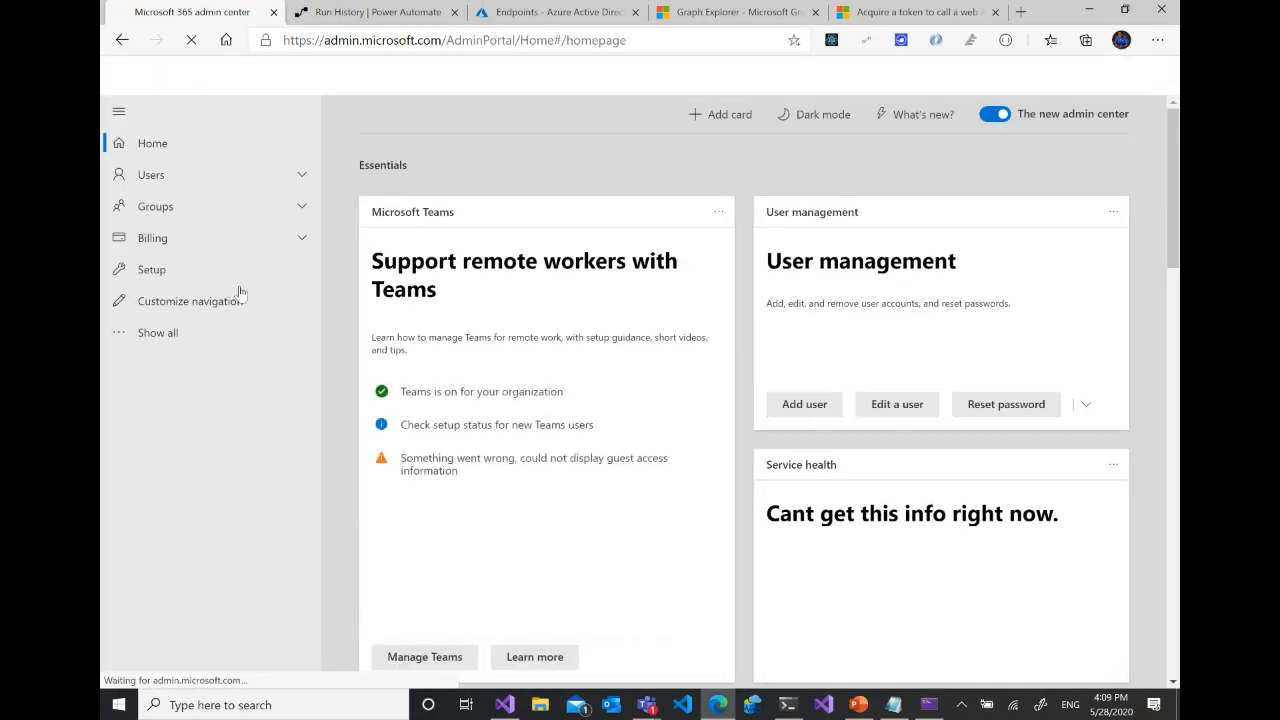
left_click(301, 174)
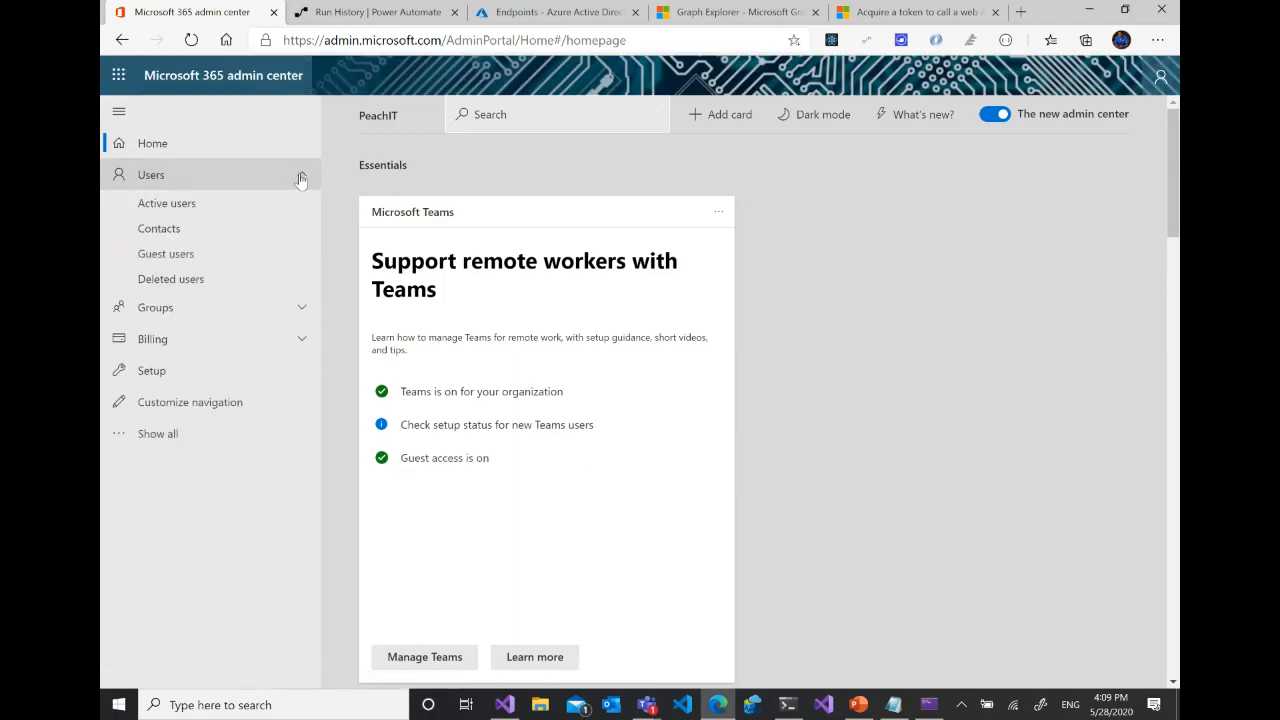
left_click(184, 218)
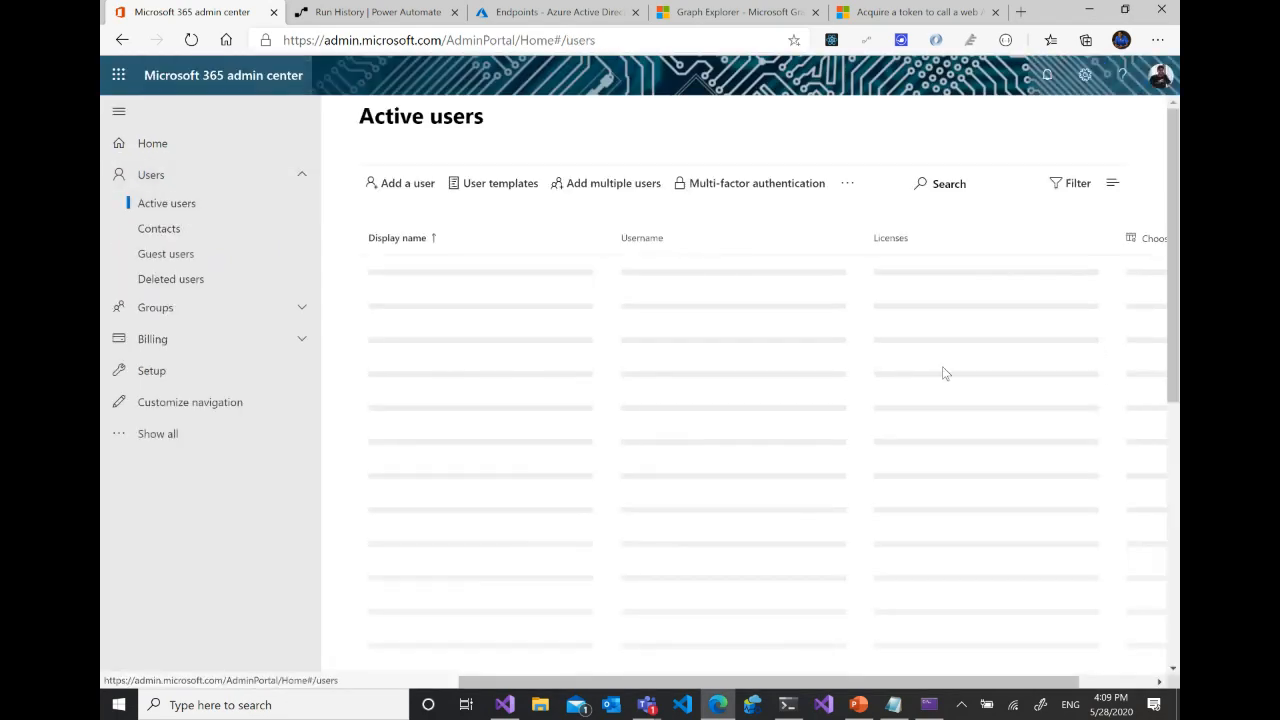
scroll(942, 373, "down", 3)
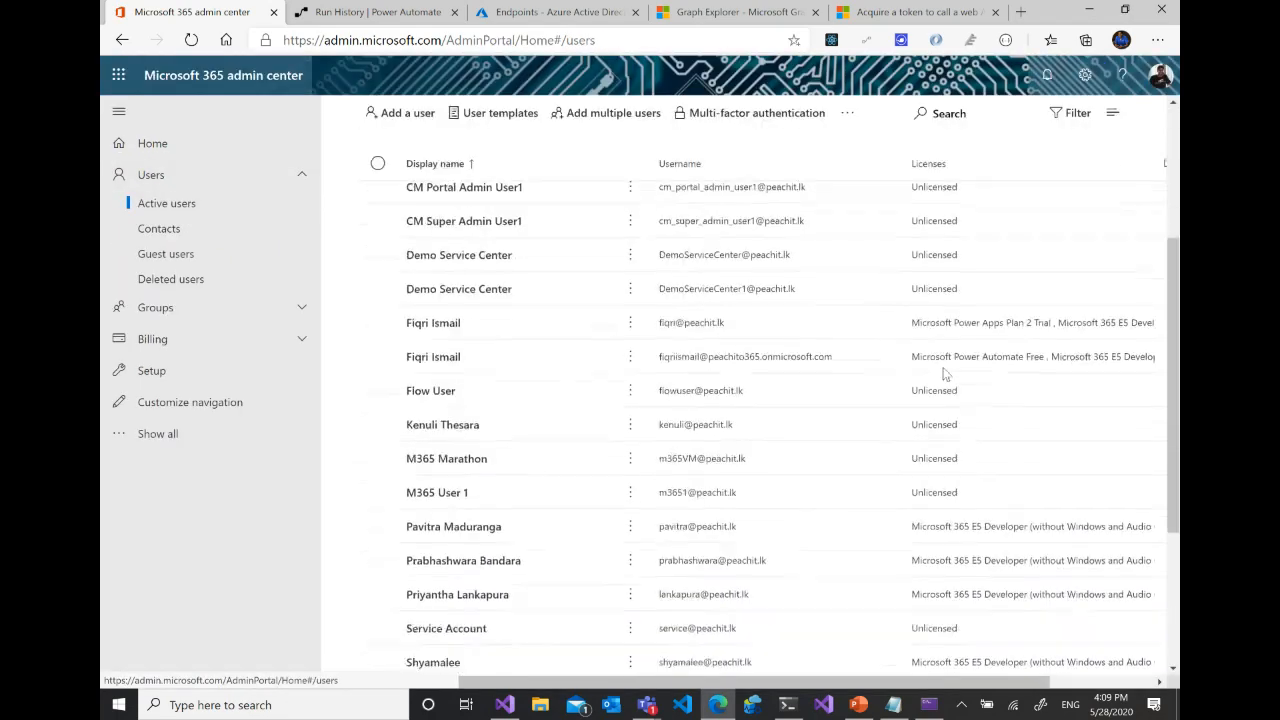
scroll(943, 370, "down", 1)
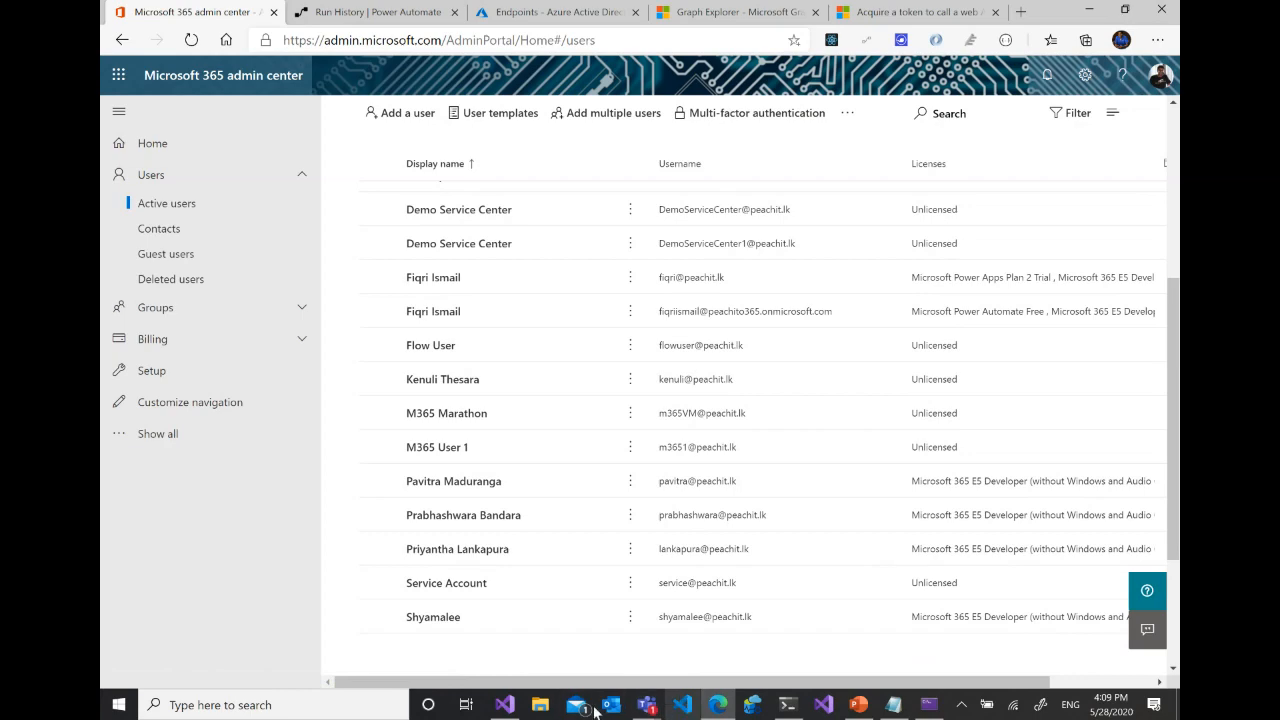
- Switch to Visual Studio, run the GraphDemo project and sign in to the web app with the Microsoft account
left_click(505, 705)
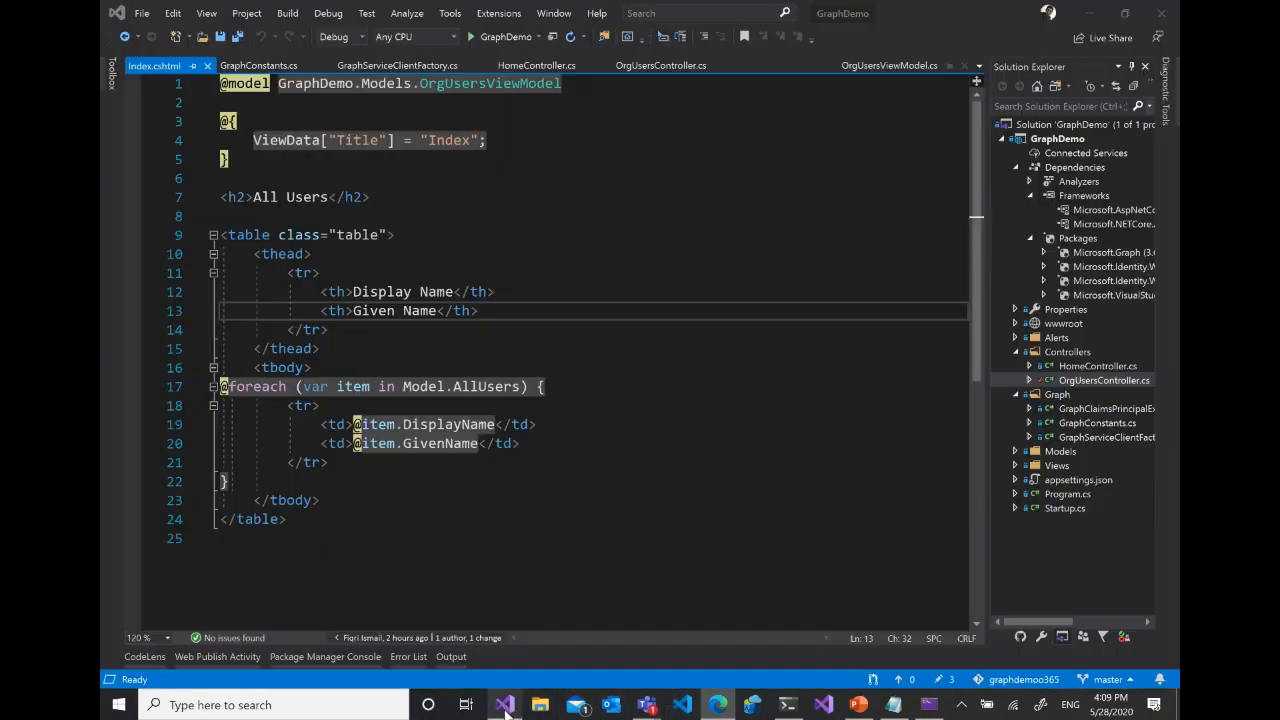
left_click(495, 36)
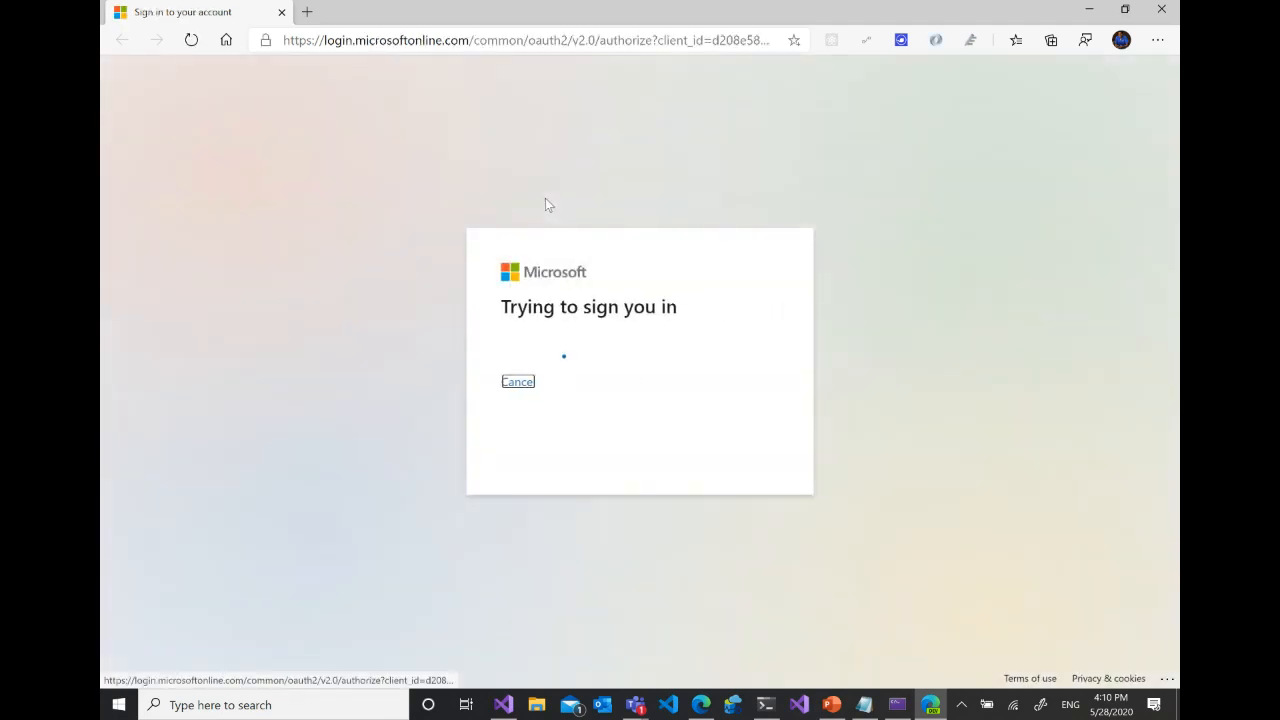
left_click(598, 383)
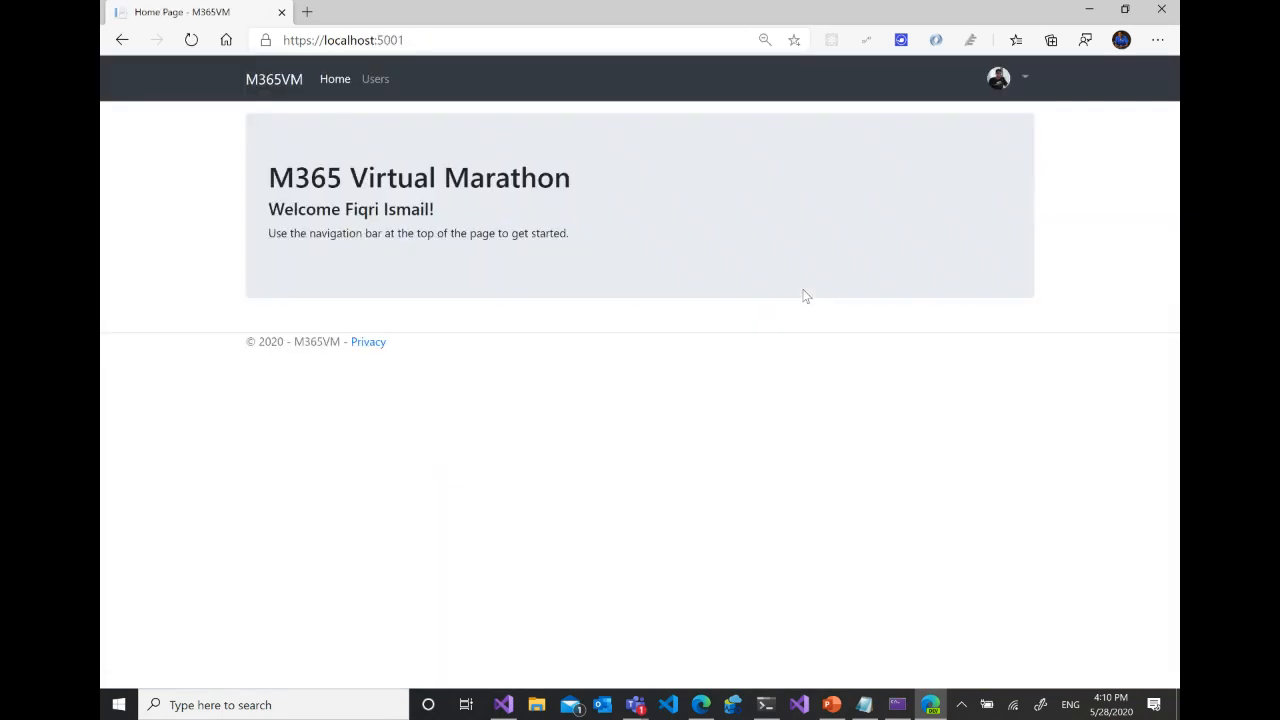
- Check the web app's Users page for the two accounts created by the flow, and close the app's browser window
left_click(386, 81)
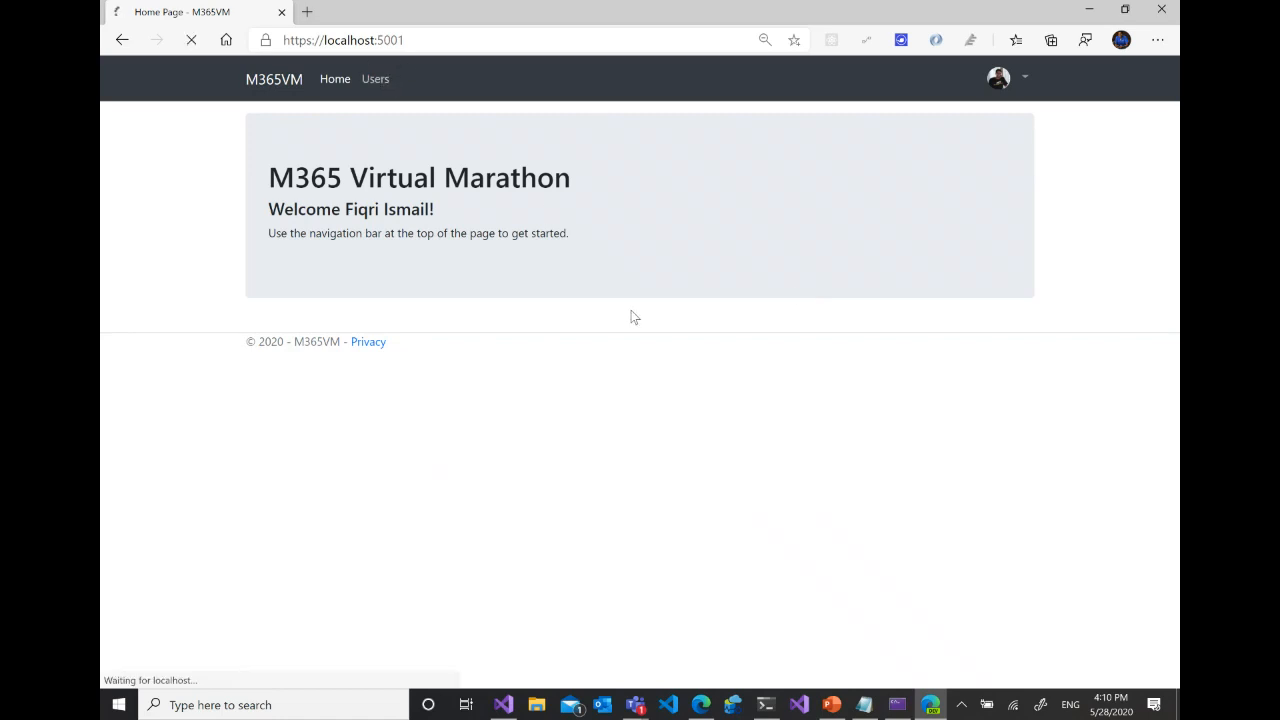
scroll(631, 314, "down", 1)
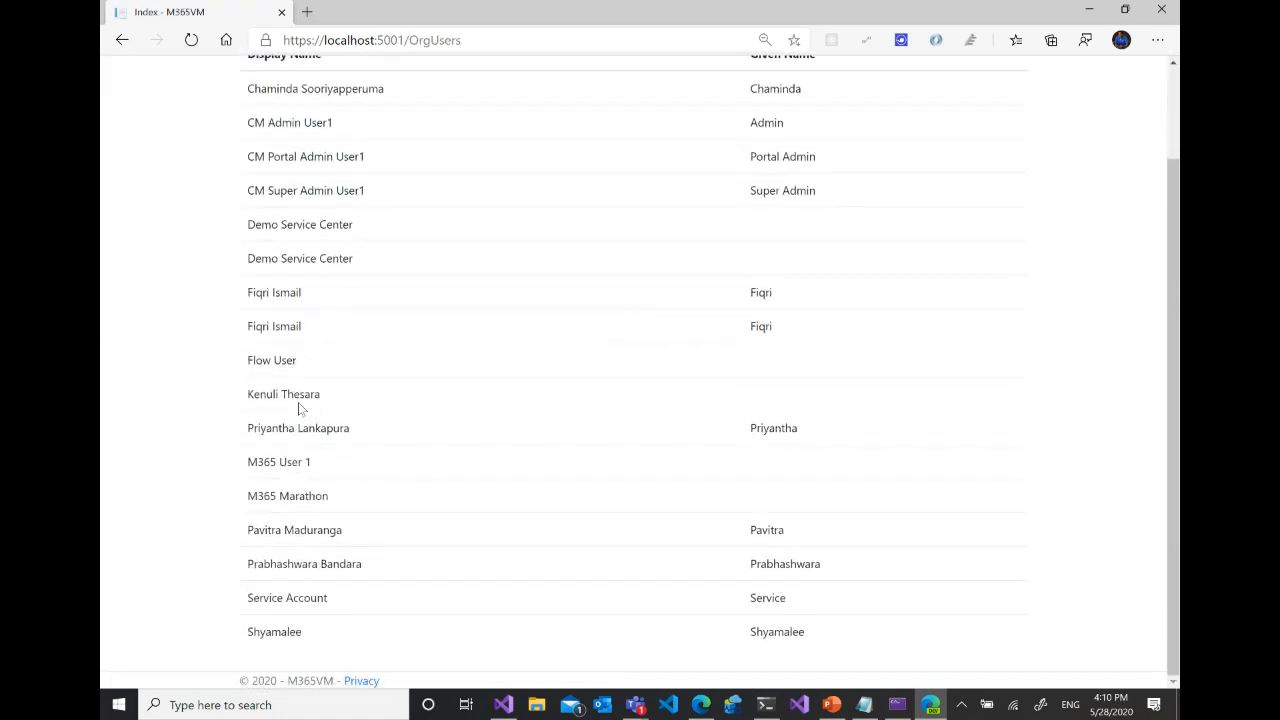
left_click_drag(245, 398, 441, 393)
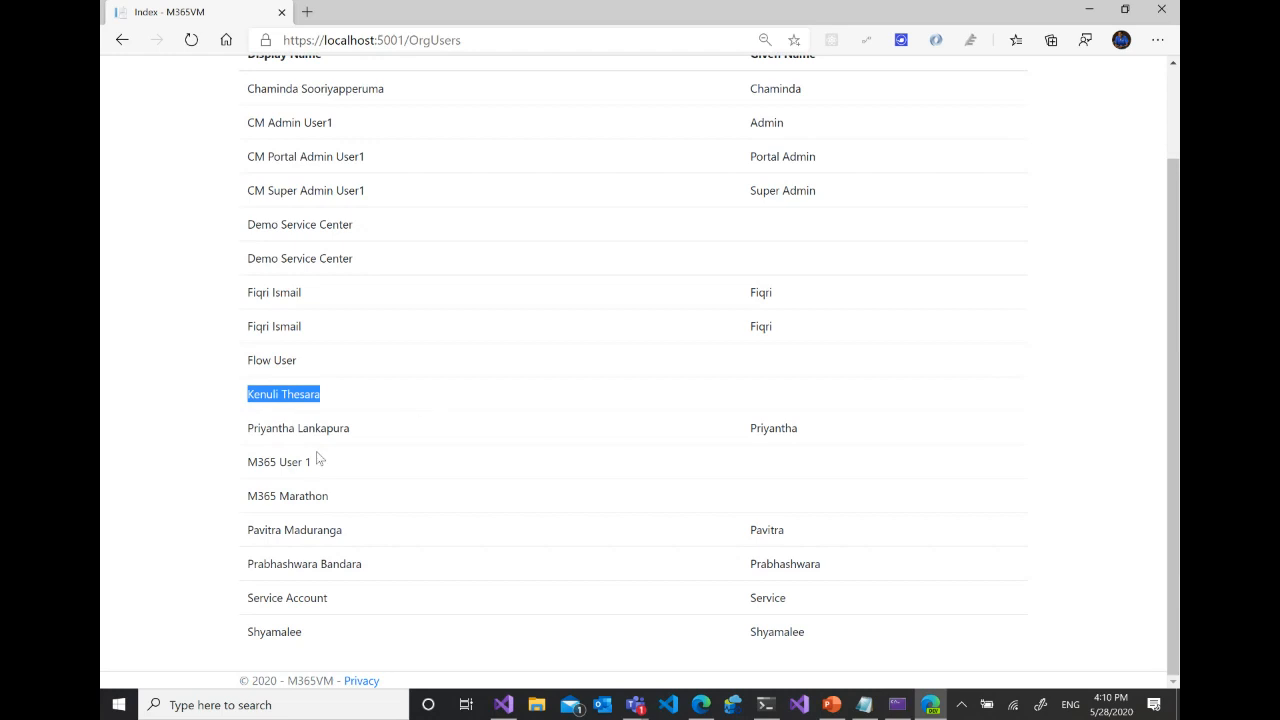
left_click_drag(245, 465, 380, 471)
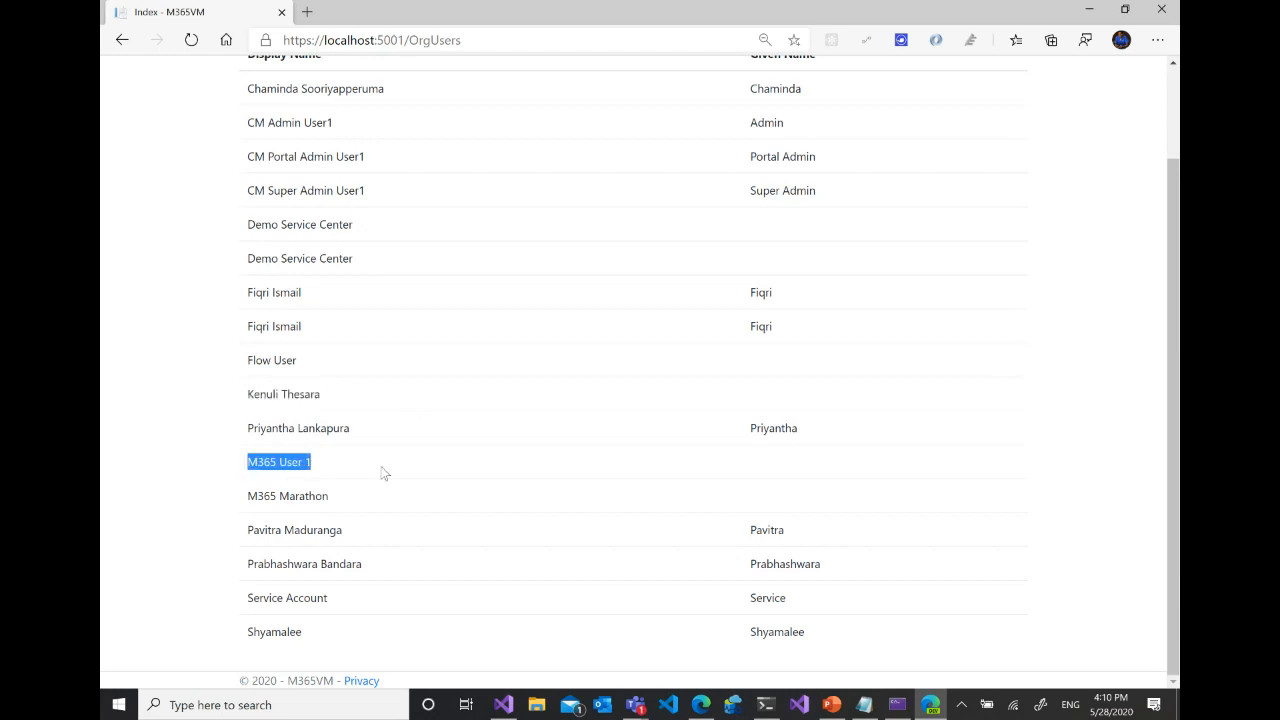
left_click(1159, 8)
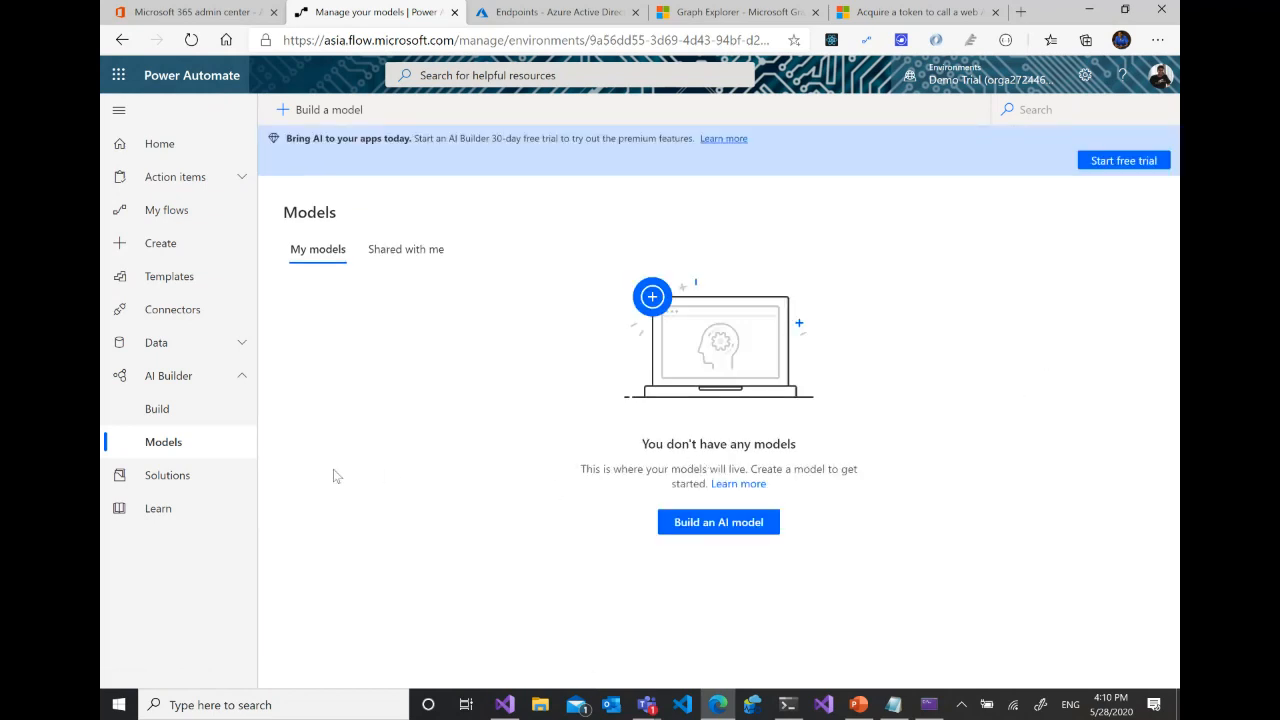
- Look through the AI Builder model types on the Build page in Power Automate
left_click(156, 406)
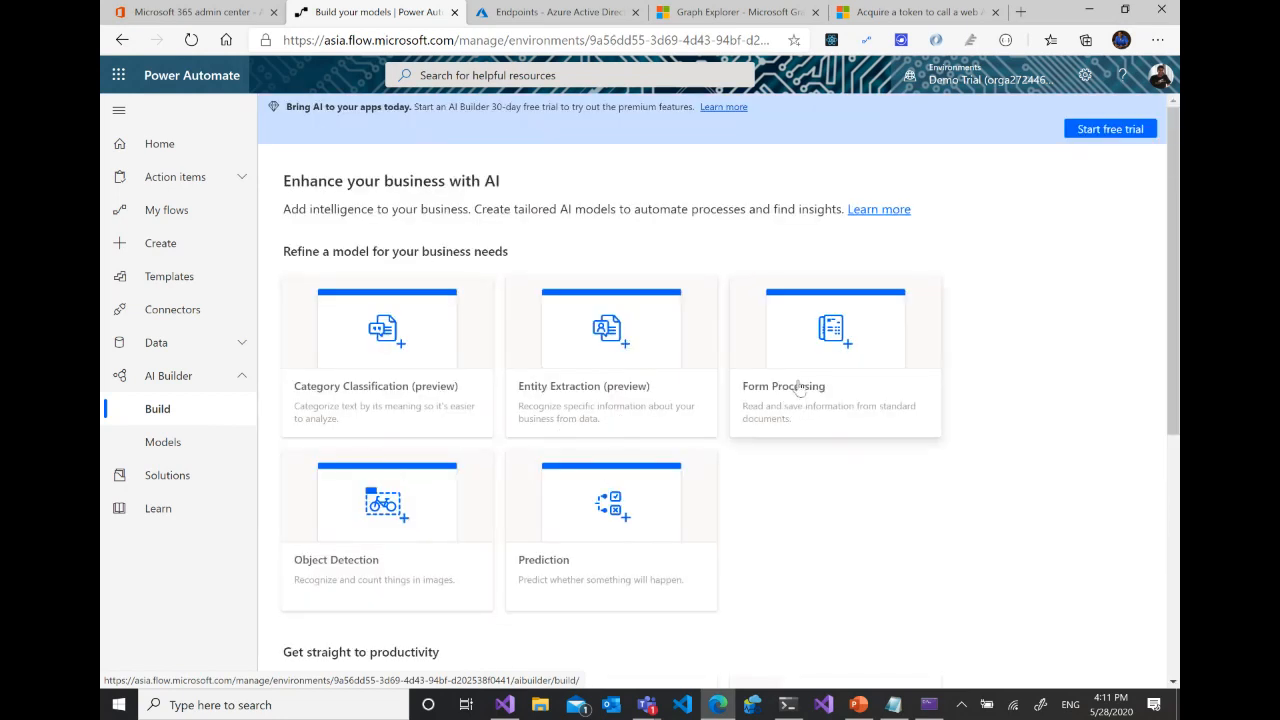
scroll(537, 566, "down", 4)
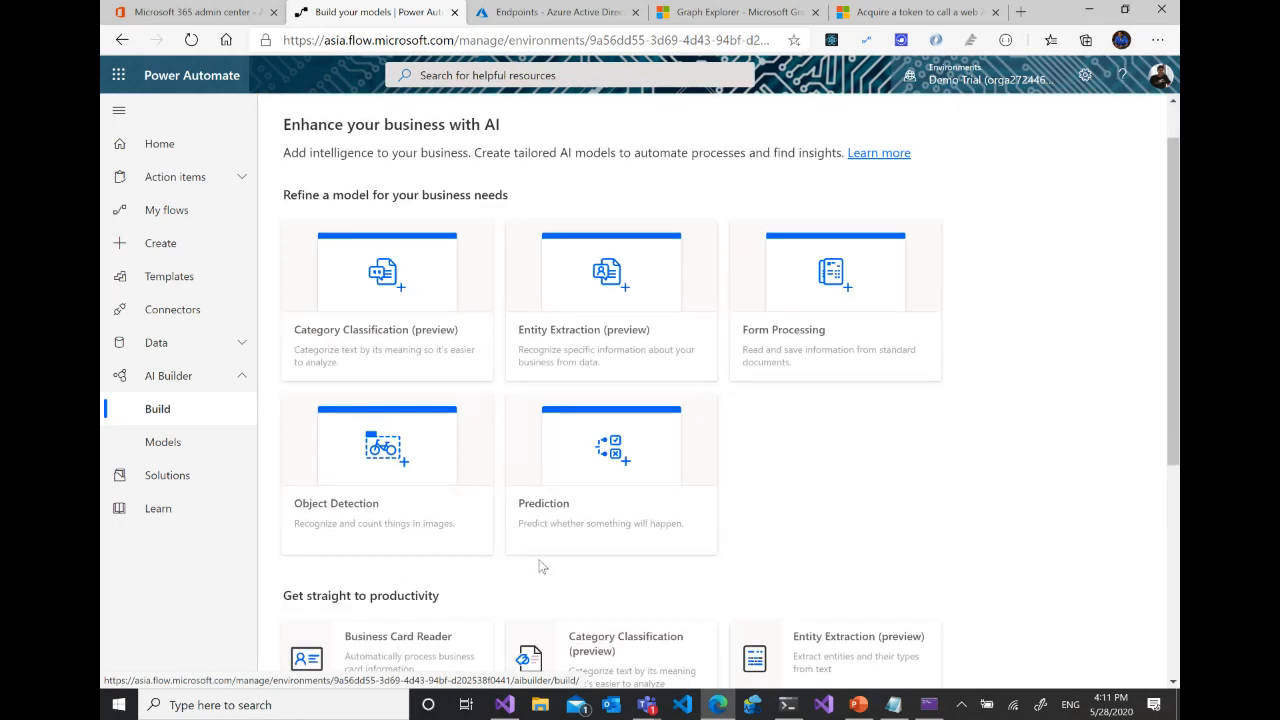
scroll(671, 510, "down", 1)
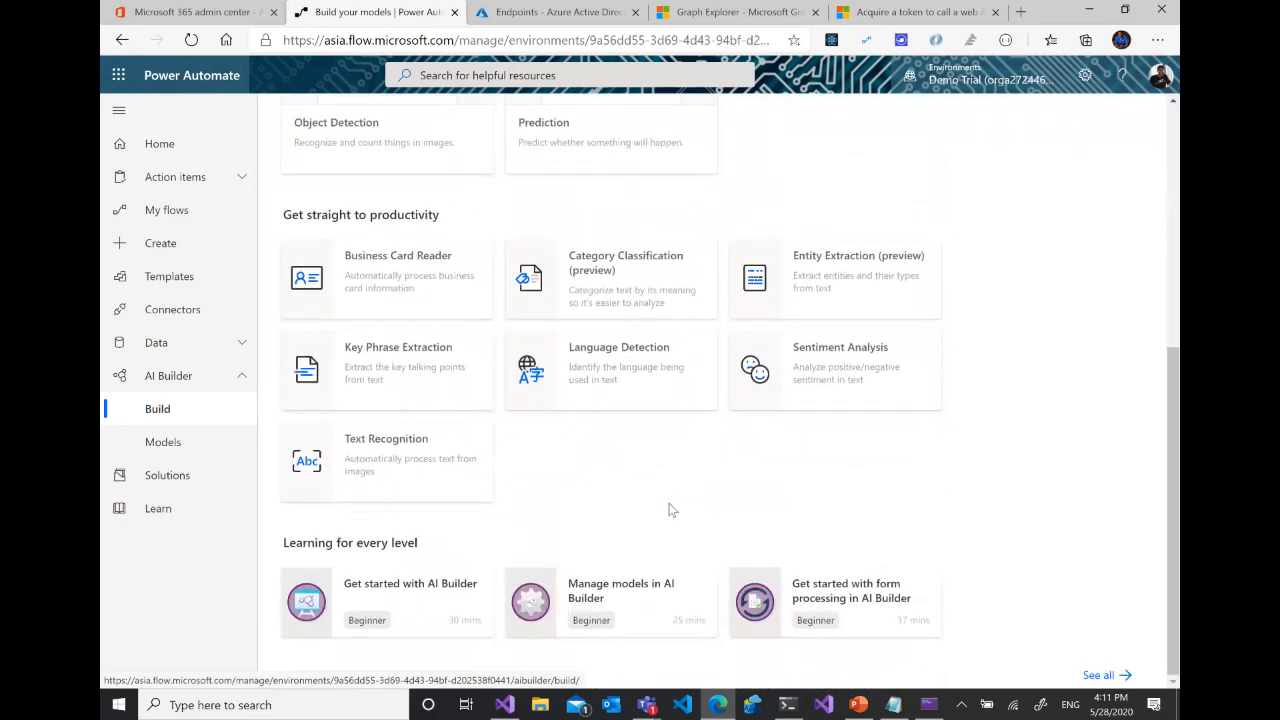
scroll(669, 510, "up", 5)
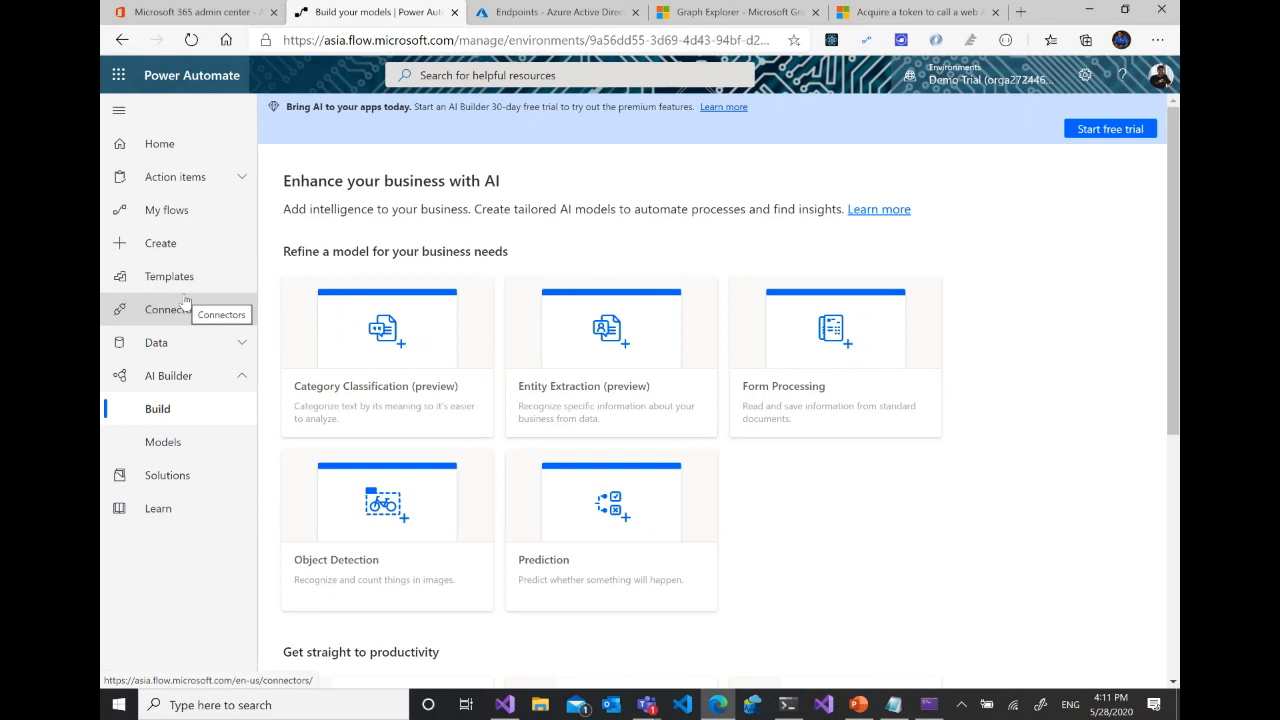
- Go back through the Microsoft Graph documentation from the token acquisition article to the Create user reference page
left_click(738, 12)
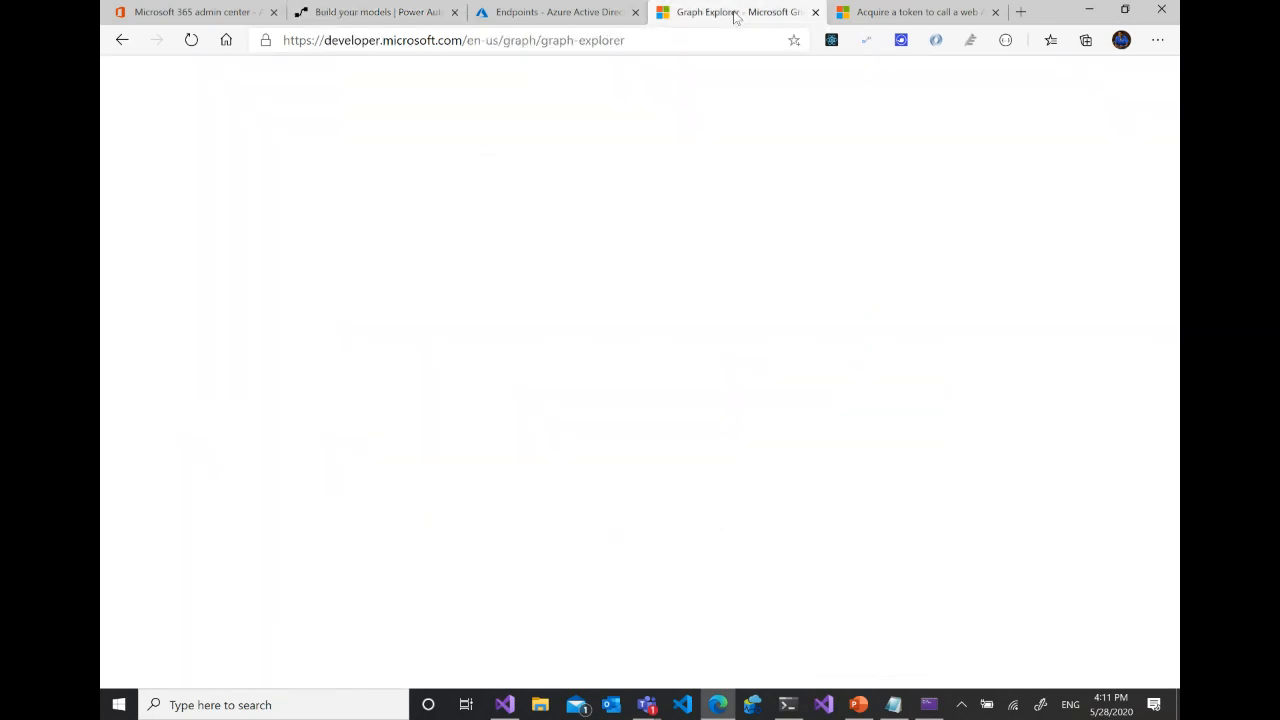
left_click(915, 12)
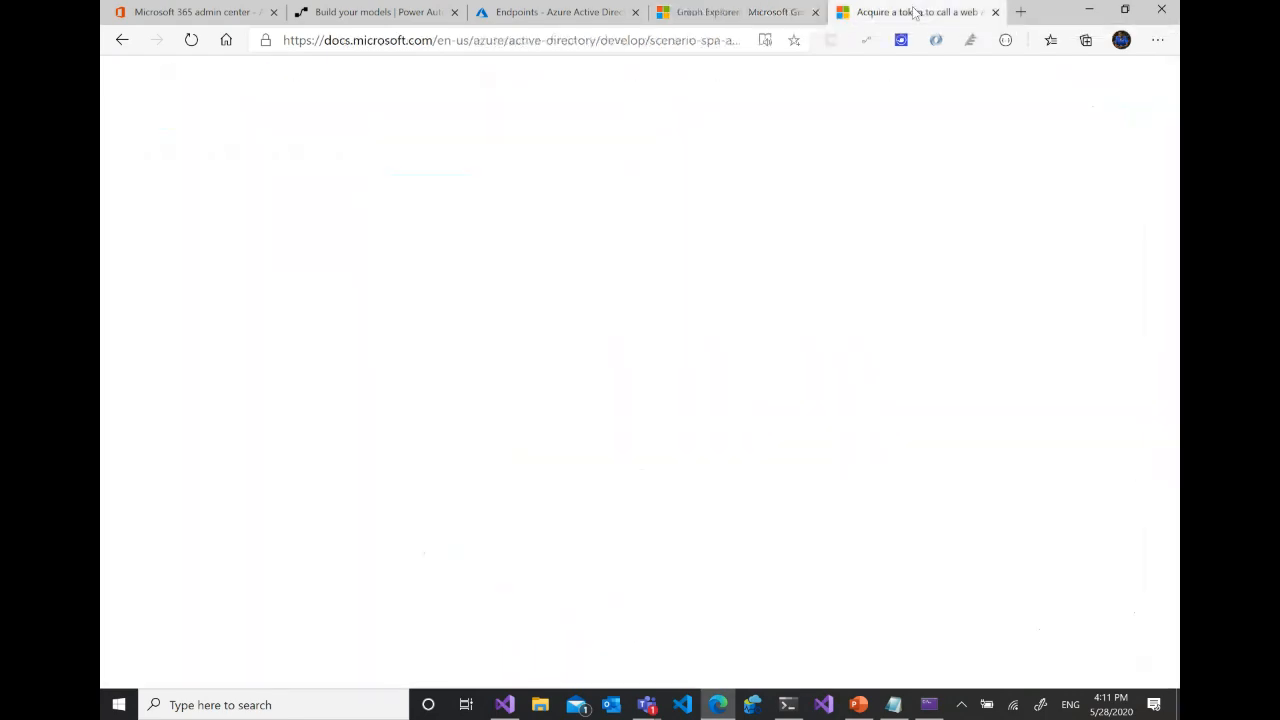
left_click_drag(358, 464, 356, 348)
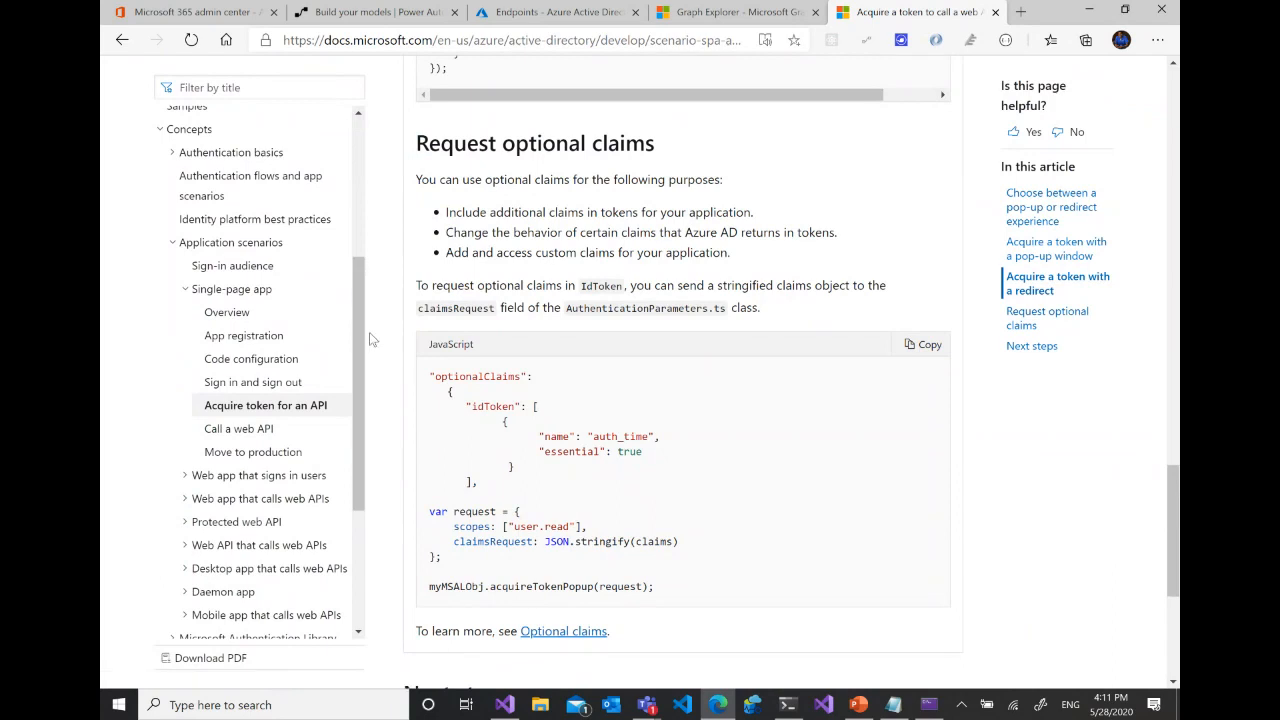
left_click(120, 39)
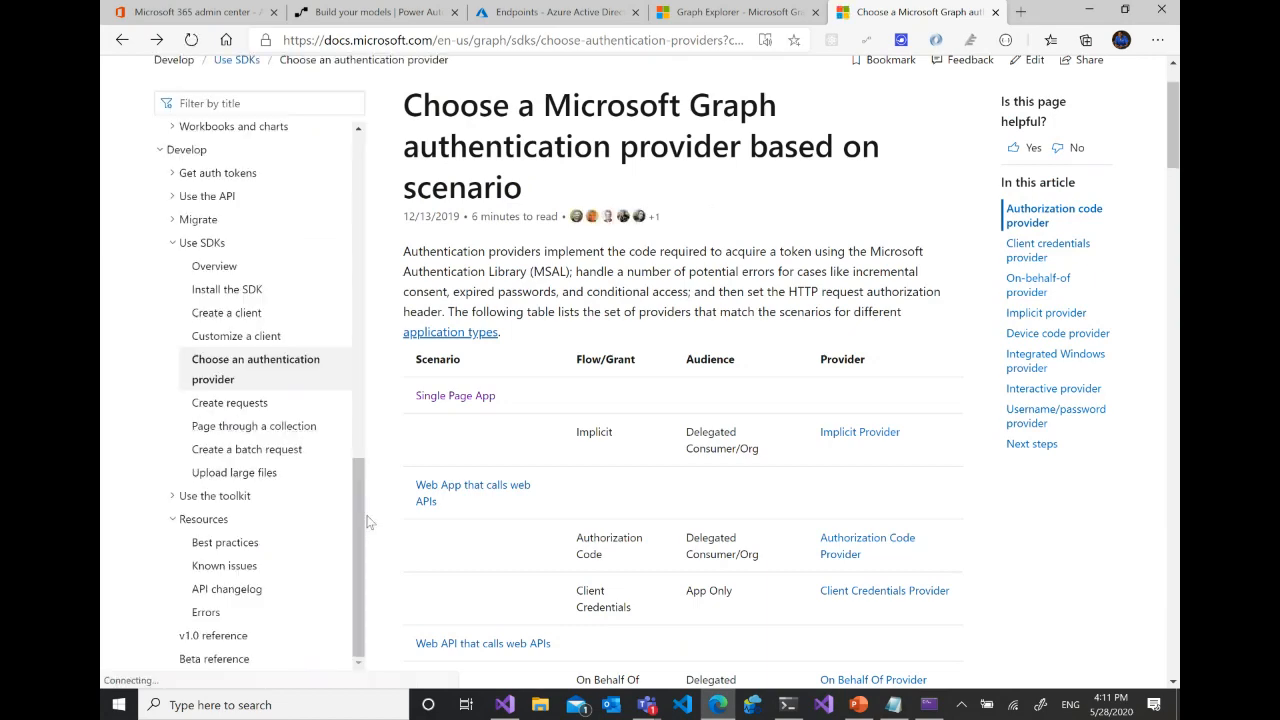
scroll(368, 436, "up", 3)
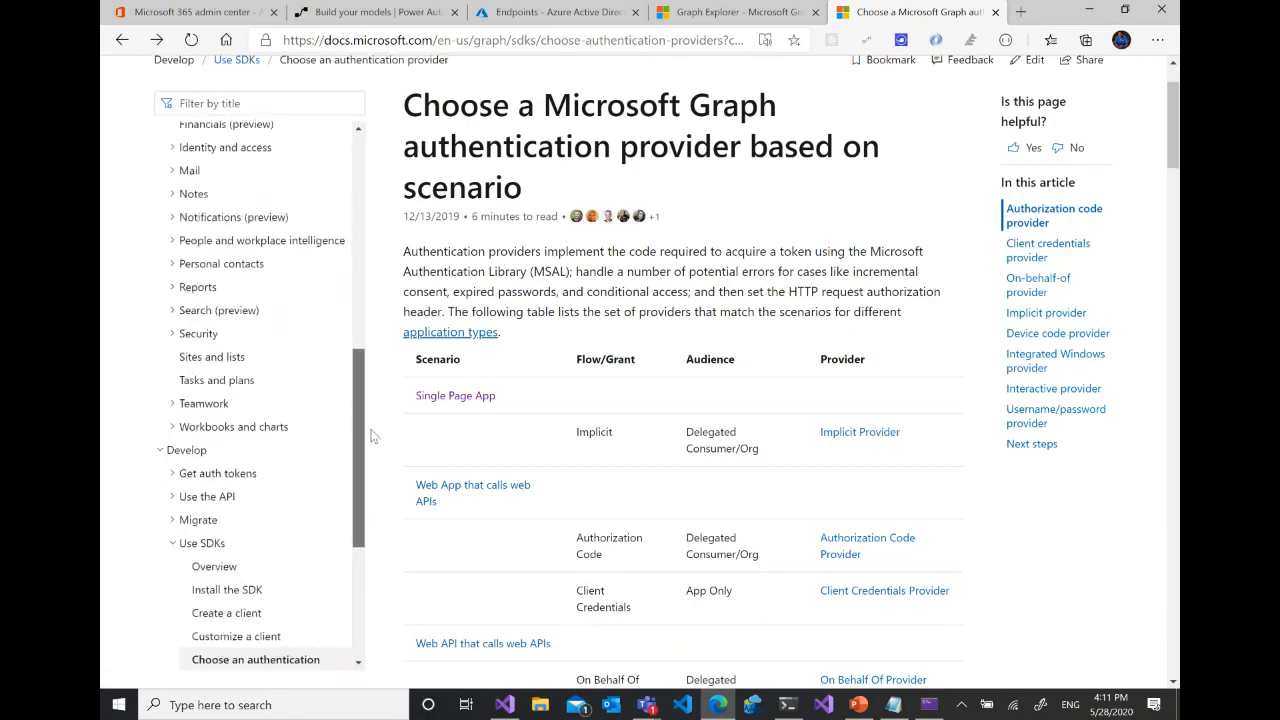
scroll(370, 436, "up", 5)
left_click(122, 40)
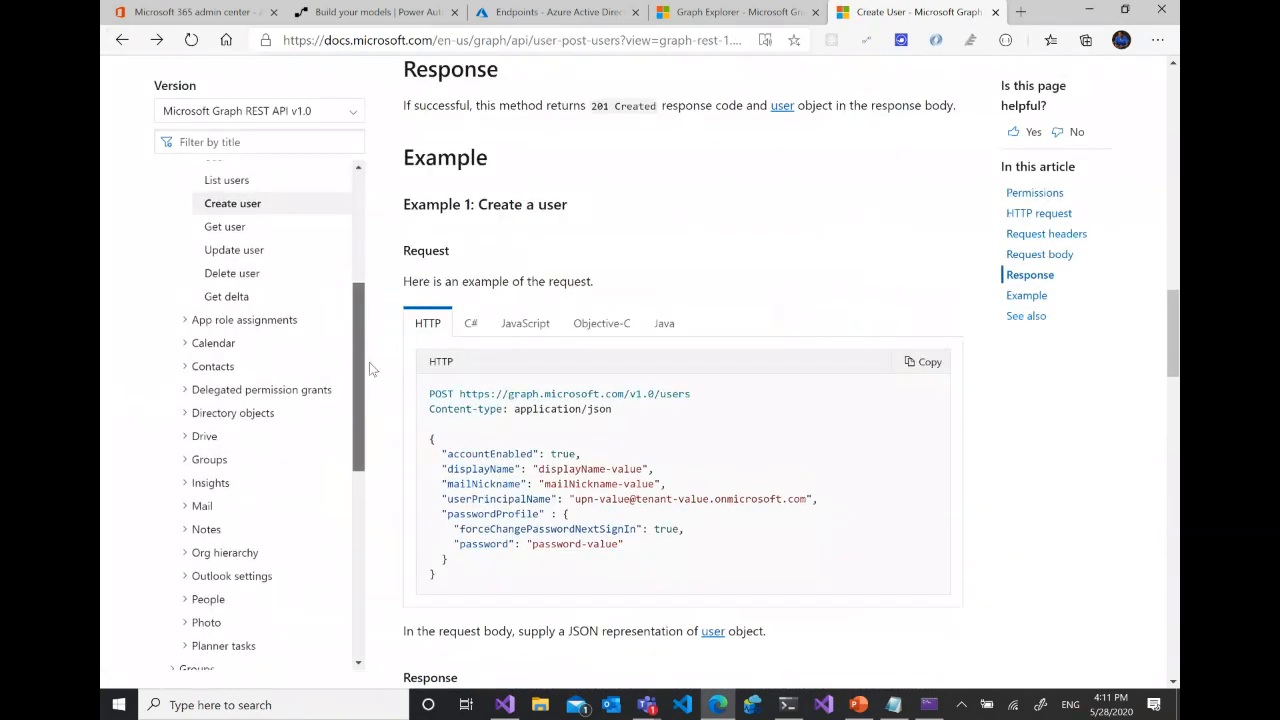
- Review the Assign manager reference under Org hierarchy and browse the Devices and apps section of the Graph API contents
scroll(370, 370, "down", 3)
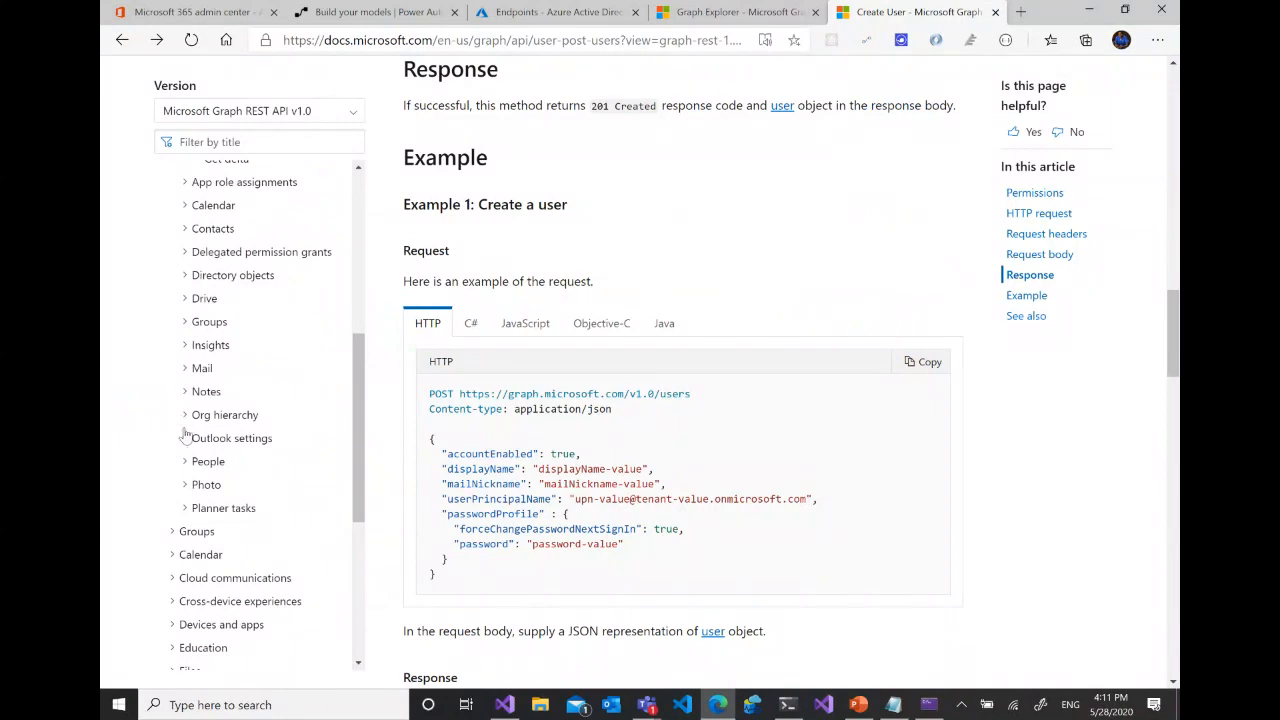
left_click(186, 415)
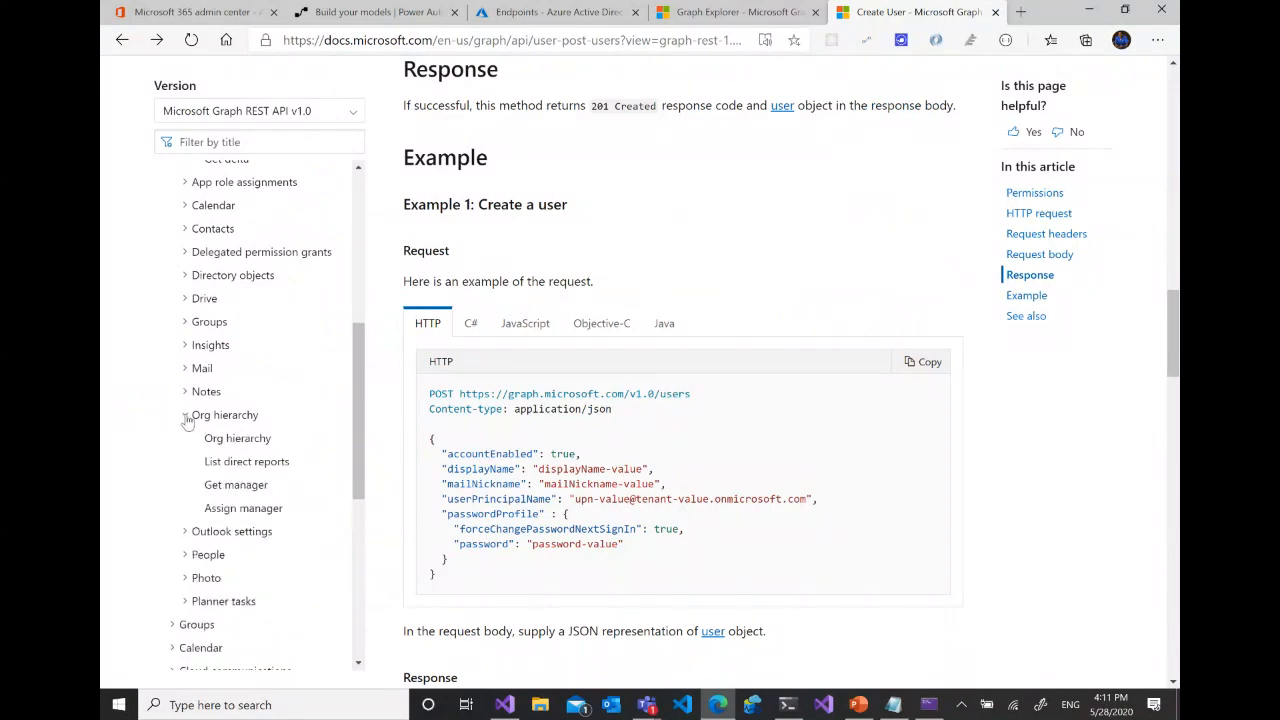
left_click(265, 510)
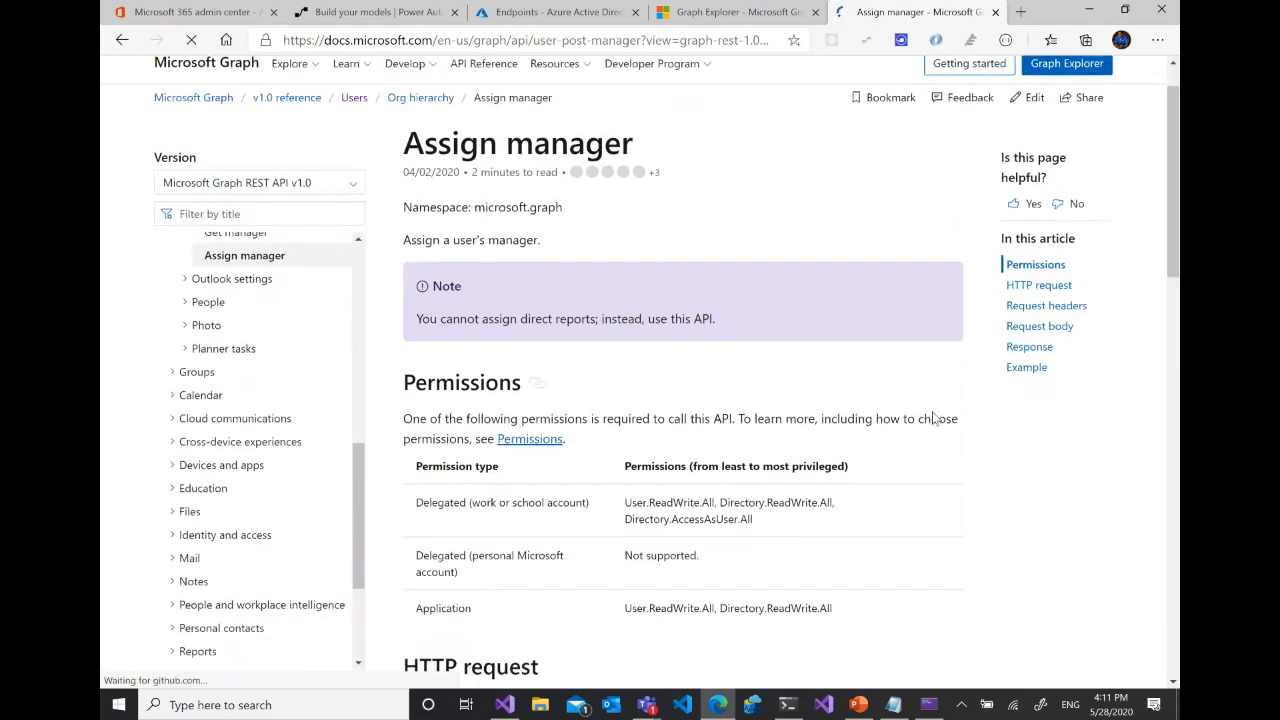
scroll(652, 360, "down", 4)
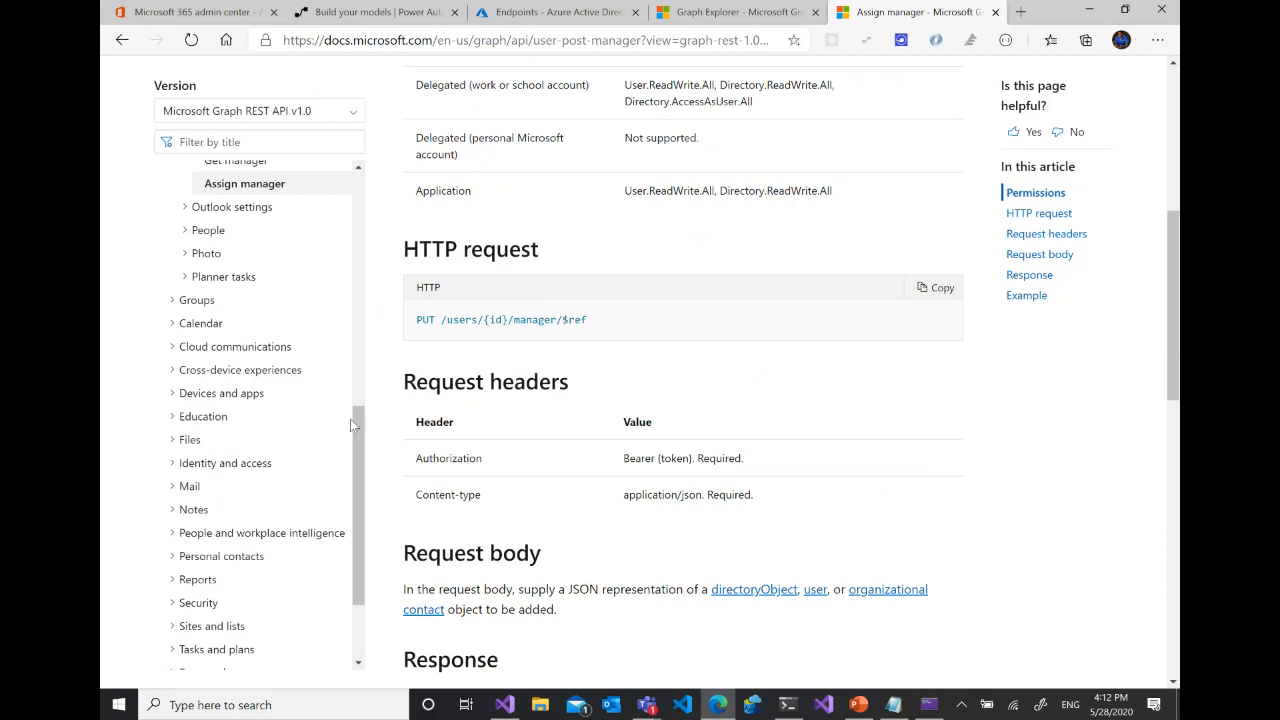
left_click(252, 397)
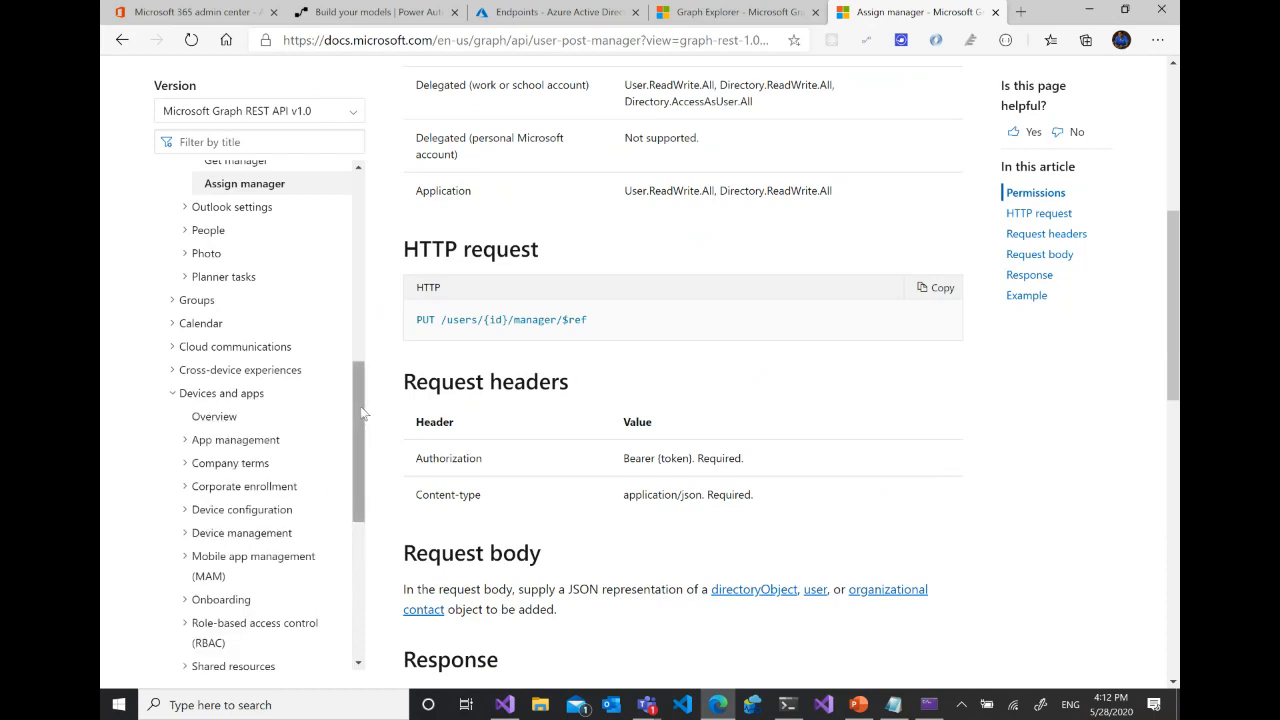
left_click_drag(362, 413, 343, 305)
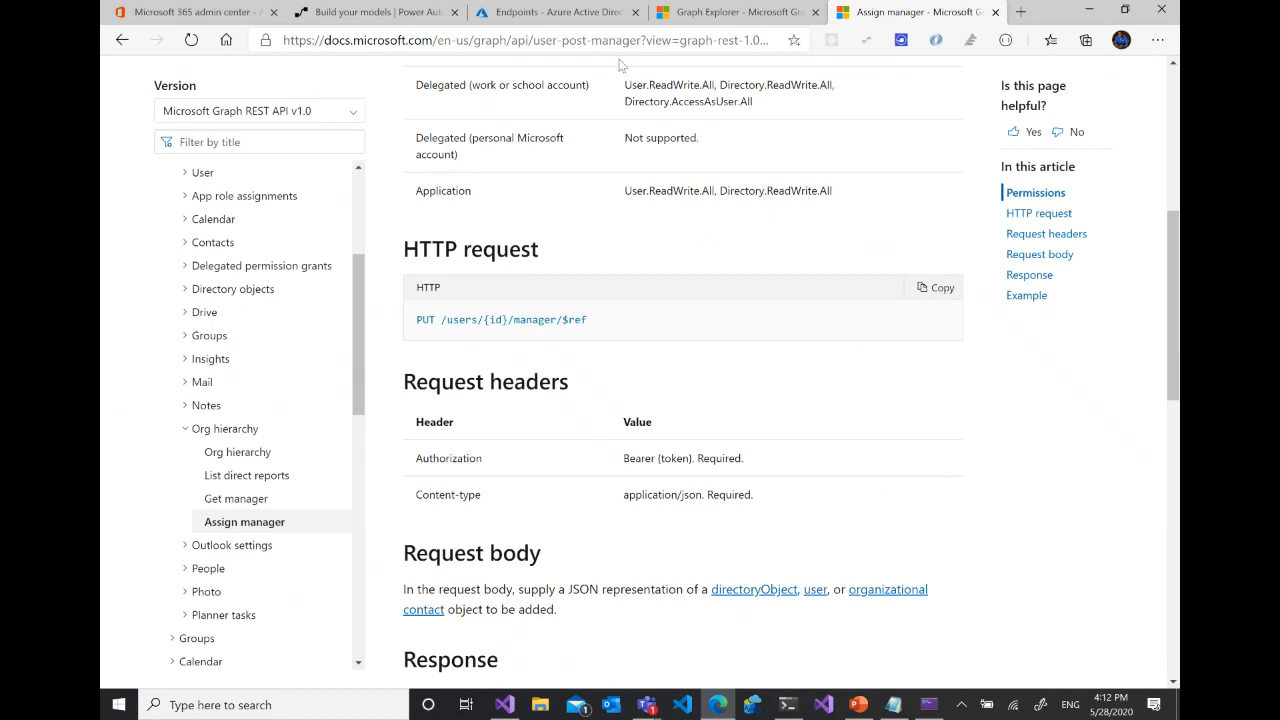
left_click(548, 12)
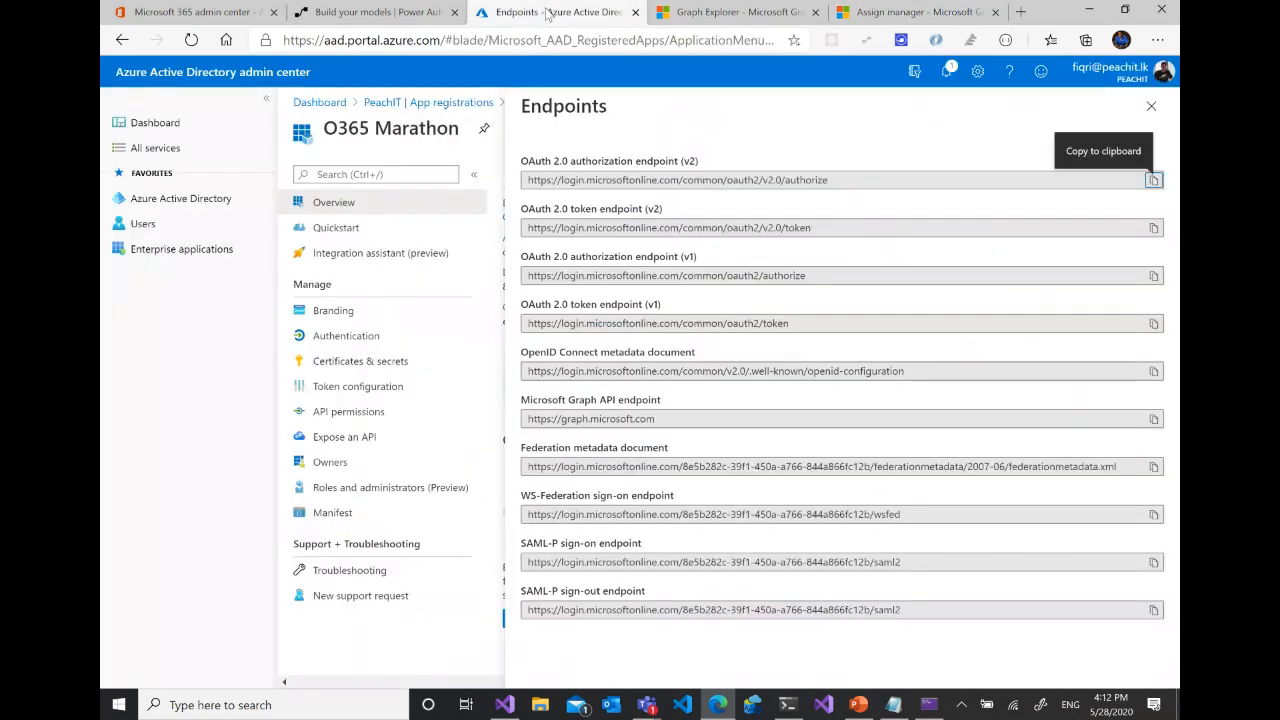
left_click(418, 15)
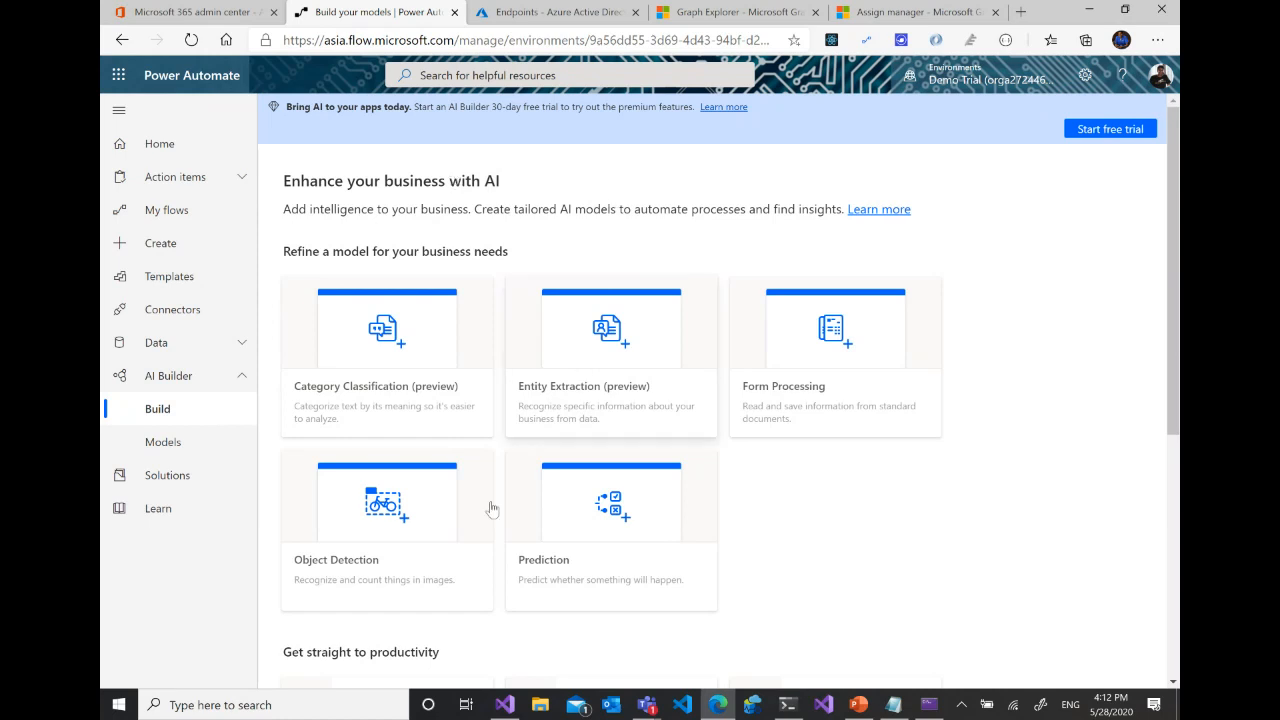
left_click(648, 708)
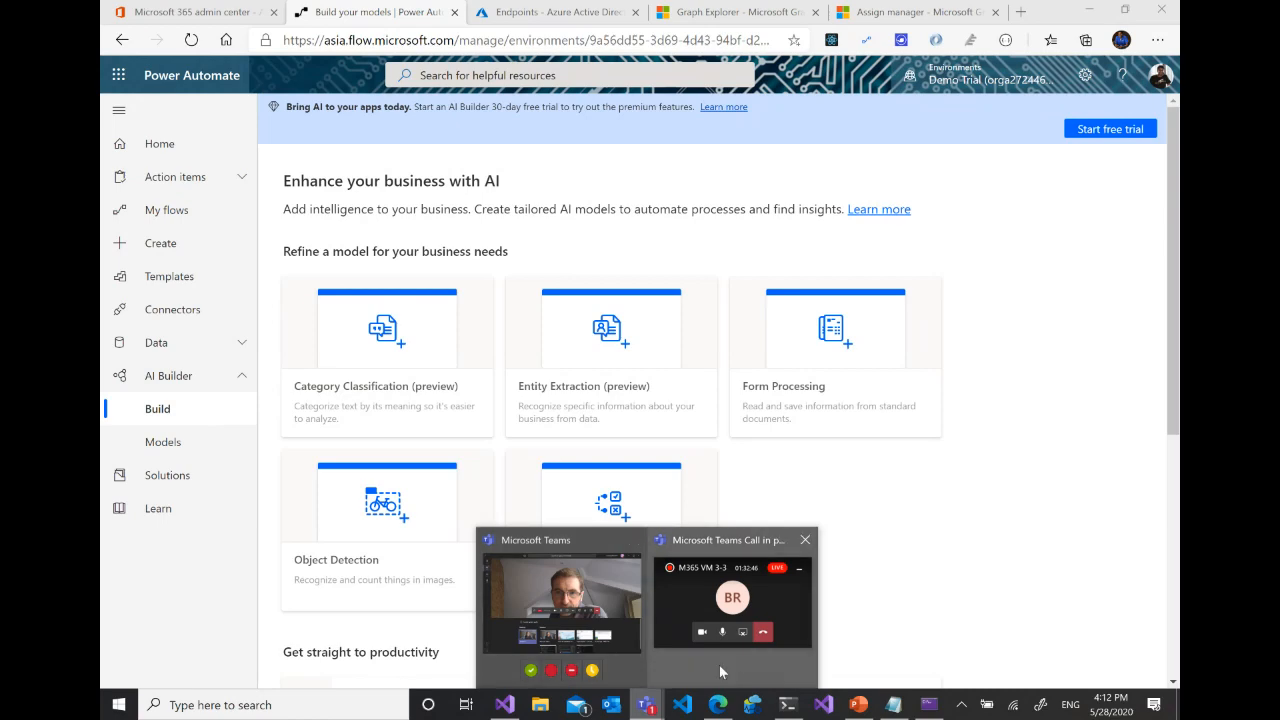
mouse_move(720, 672)
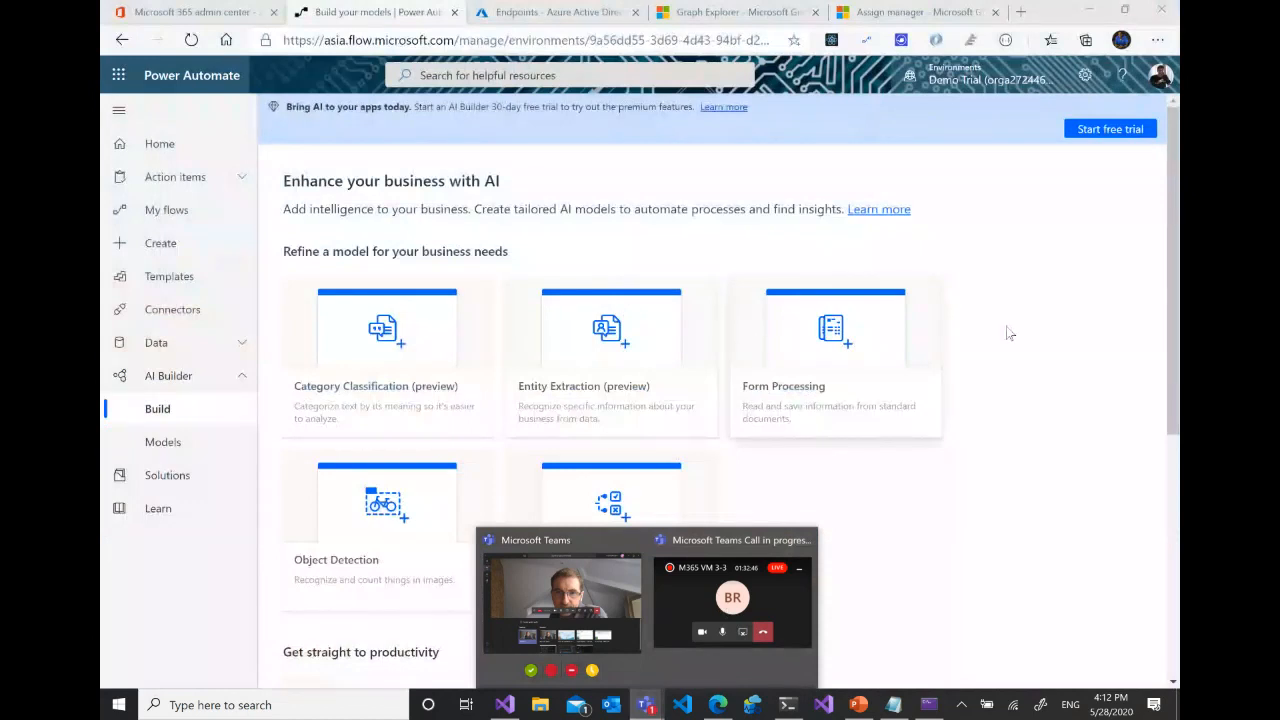
left_click(1061, 366)
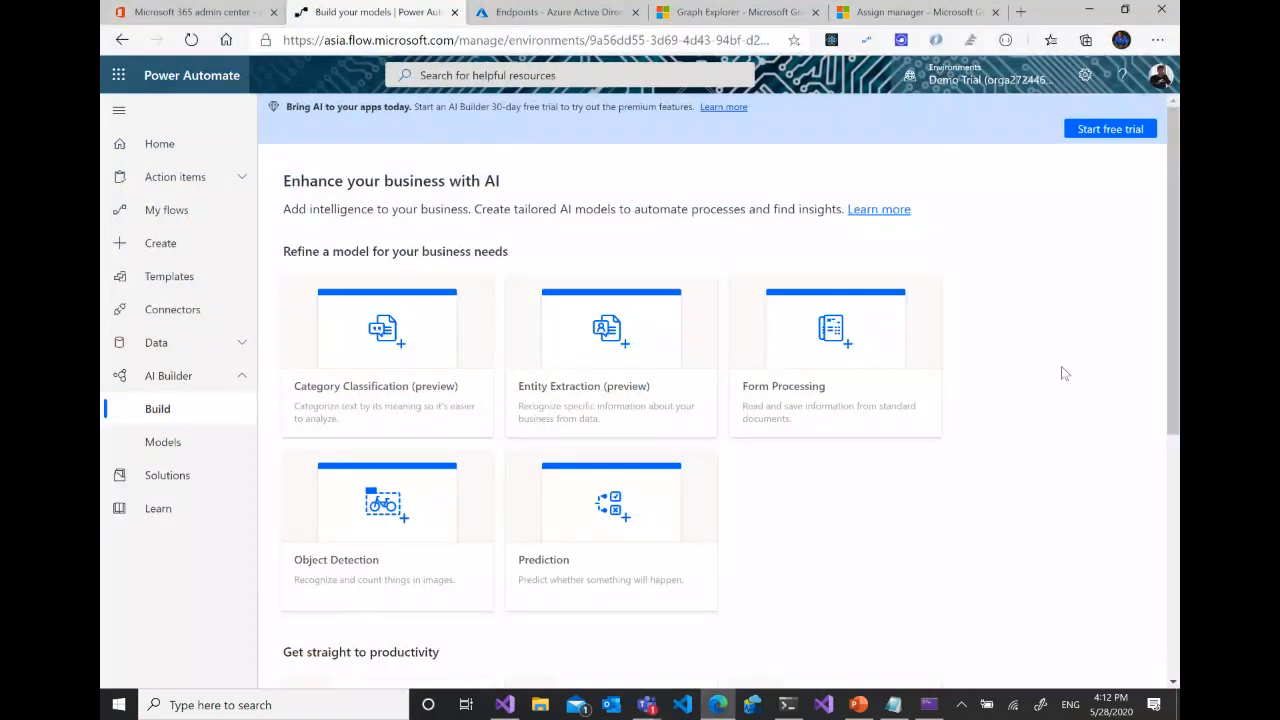
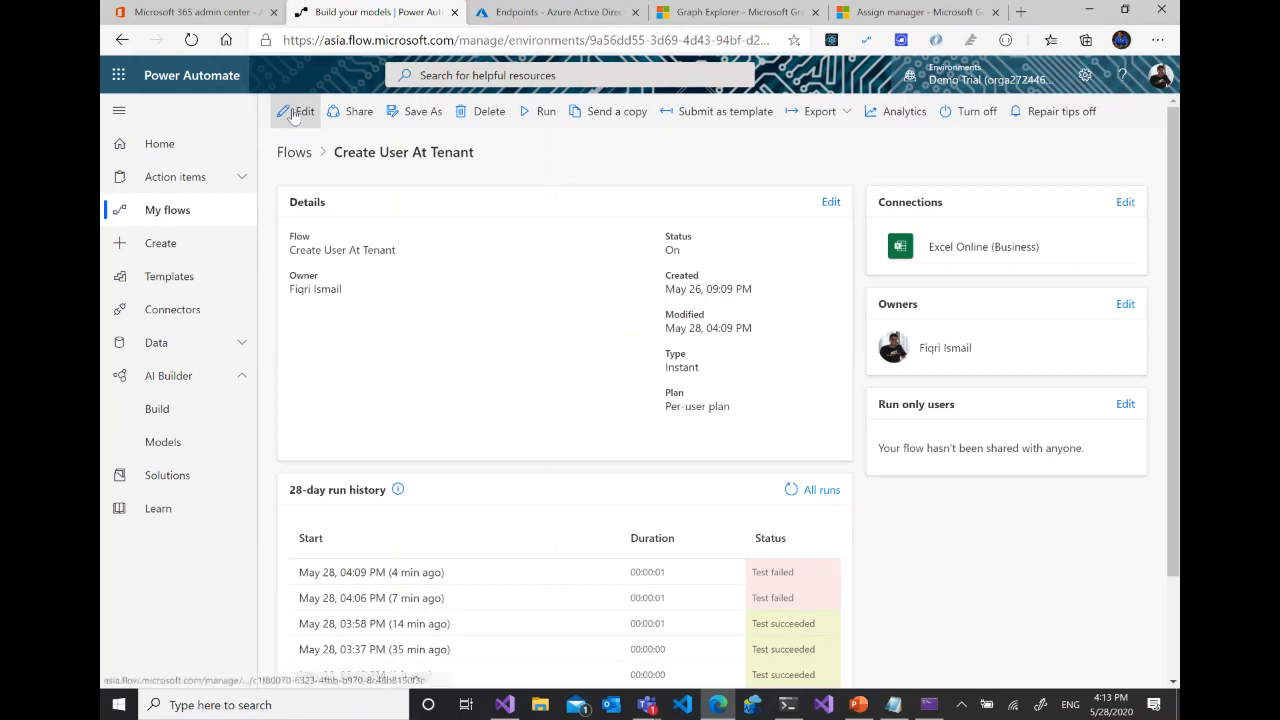
- In the Create User At Tenant flow, start an action after Find Access Token, search for "out", and browse the Office 365 Outlook actions
left_click(295, 114)
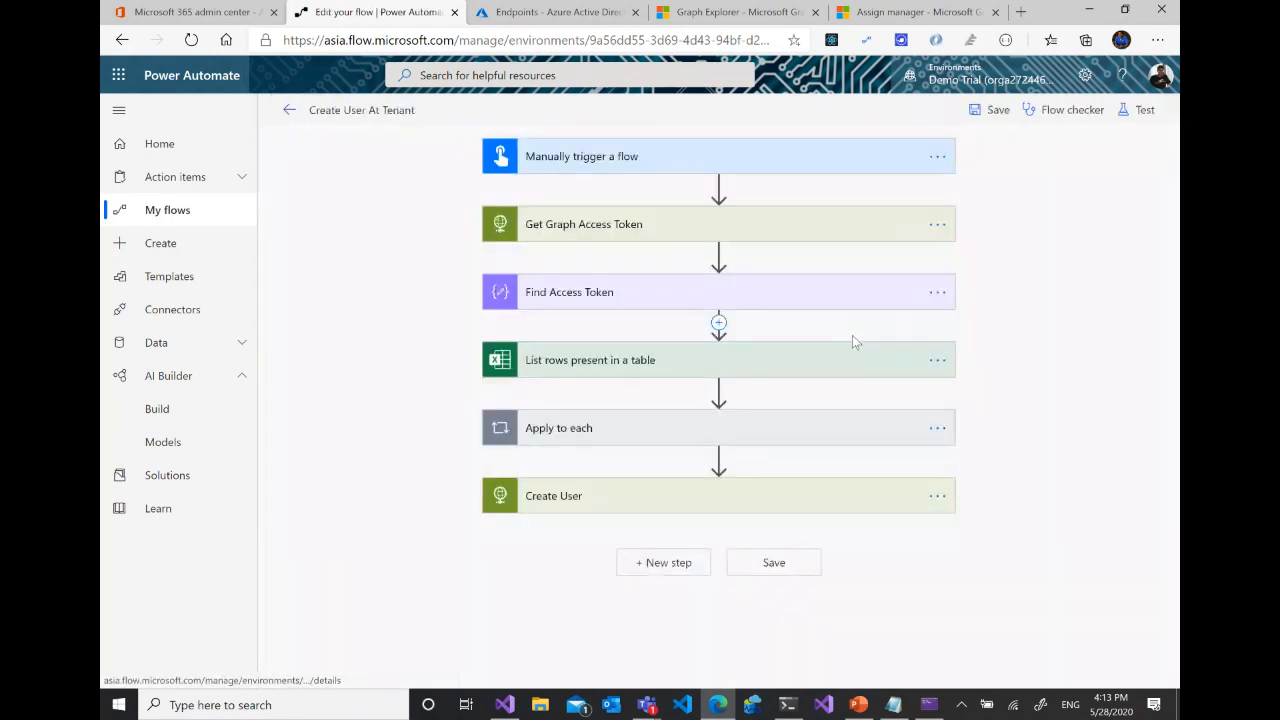
left_click(718, 322)
left_click(725, 346)
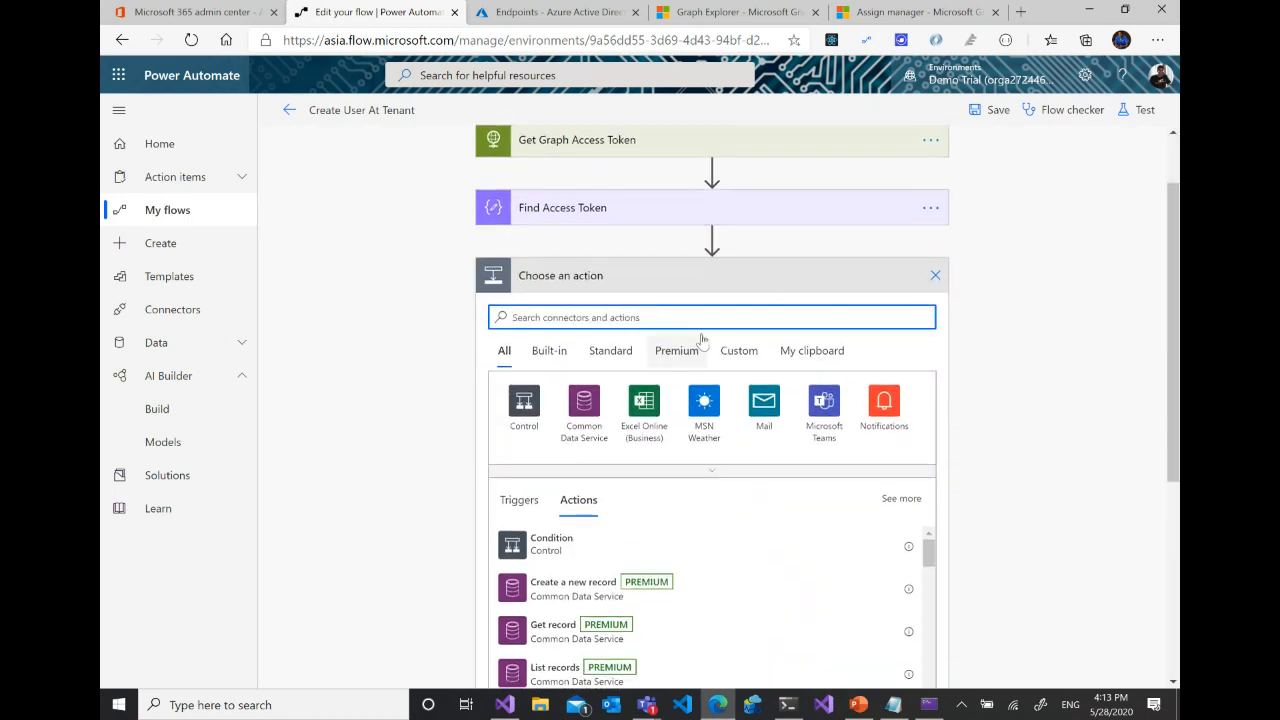
type("out")
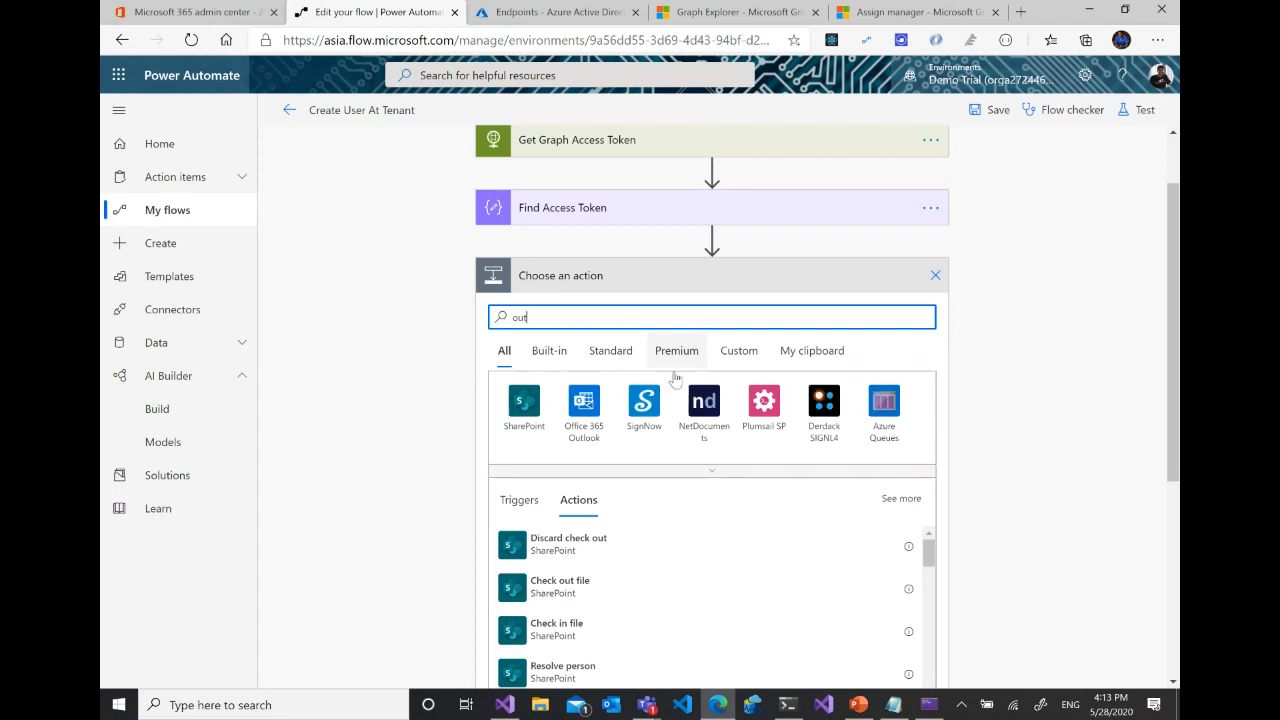
left_click(586, 402)
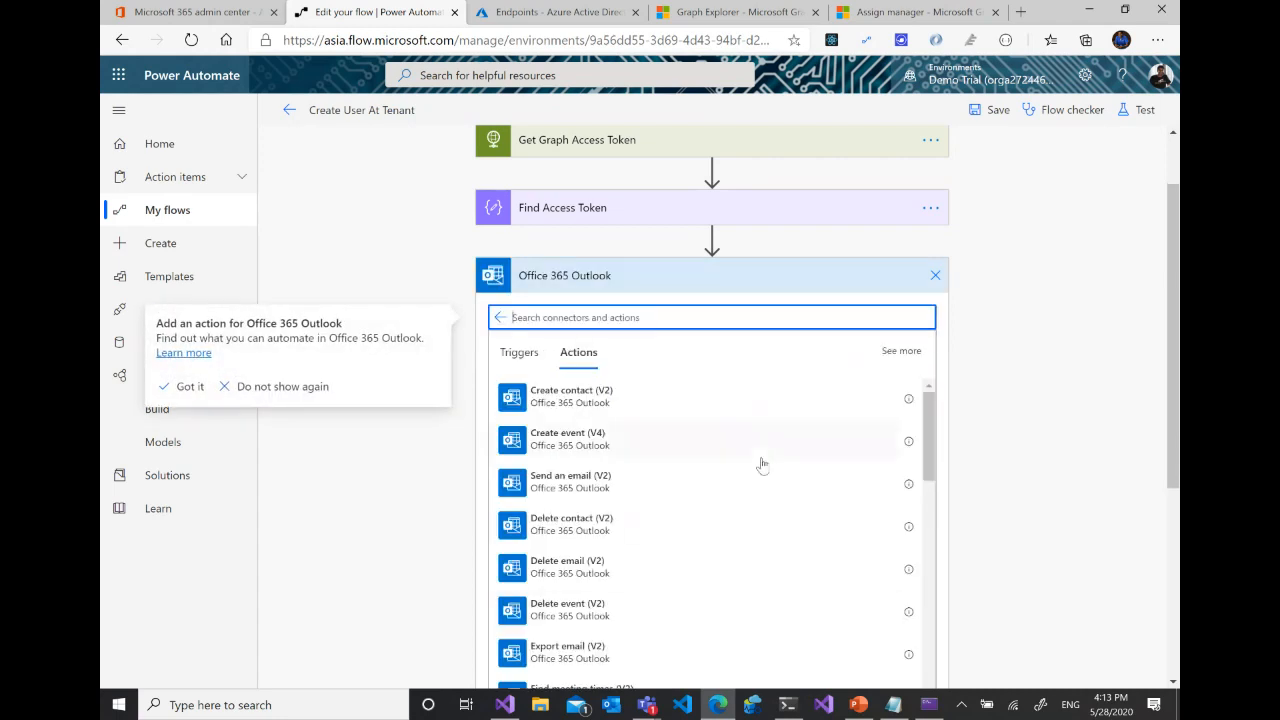
left_click_drag(928, 442, 957, 522)
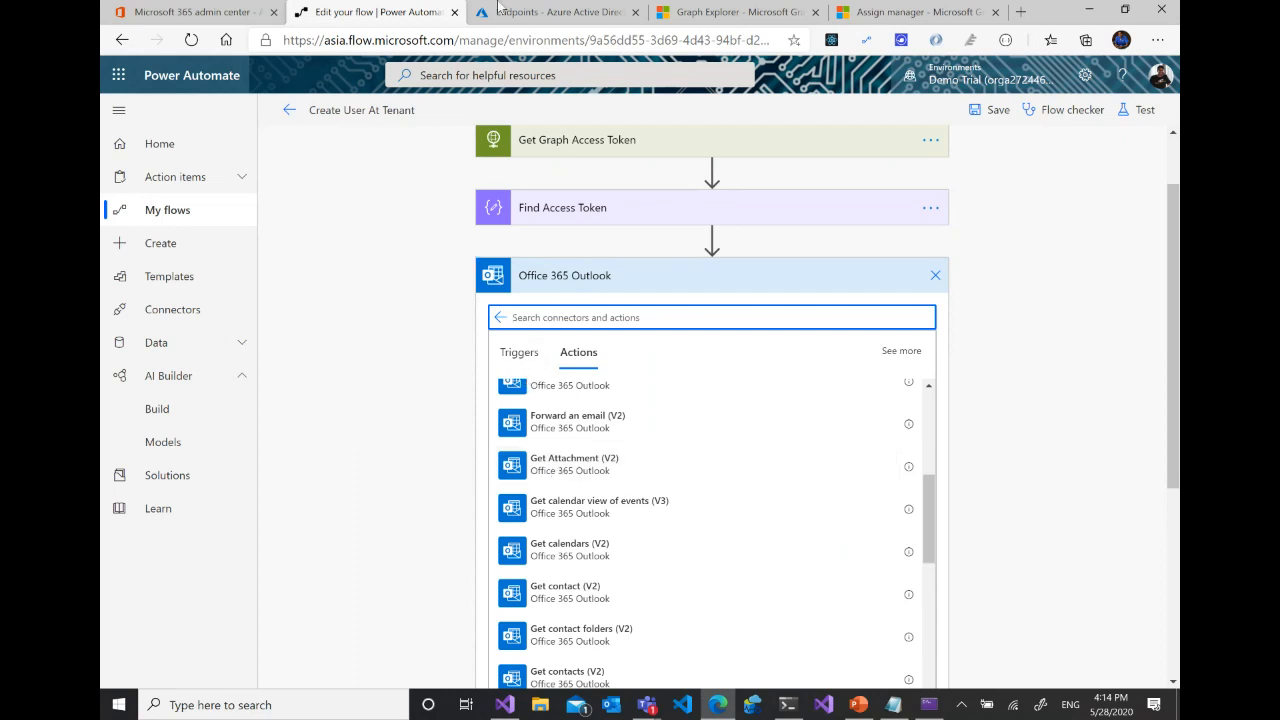
- Filter the Microsoft Graph documentation contents by "licen" and open the Assign license reference for Users
left_click(738, 15)
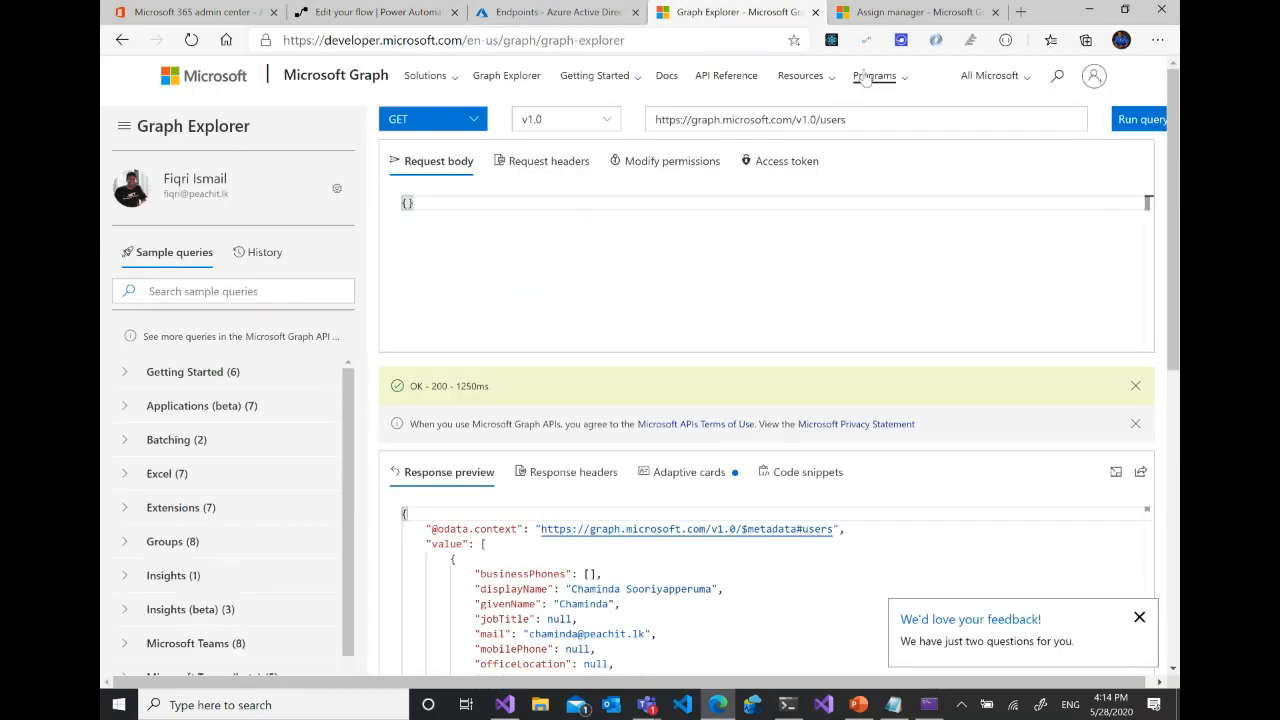
left_click(907, 11)
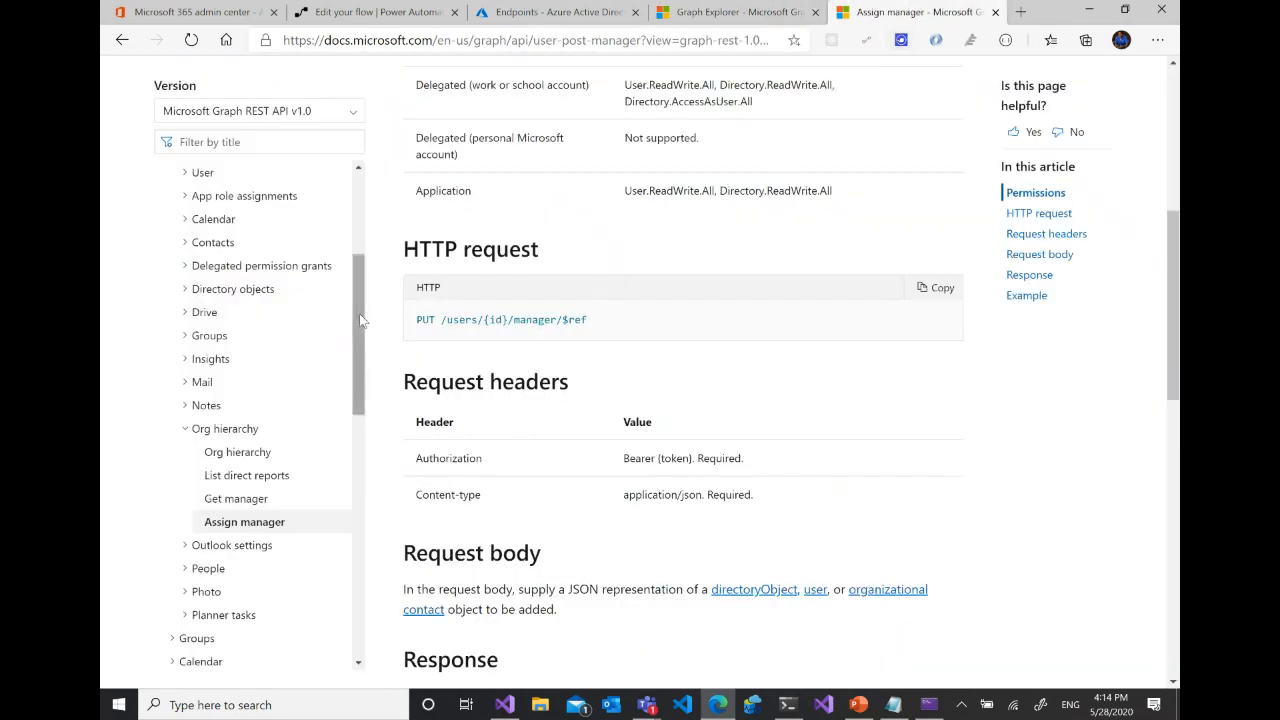
scroll(363, 375, "down", 1)
left_click_drag(363, 375, 250, 152)
left_click(252, 143)
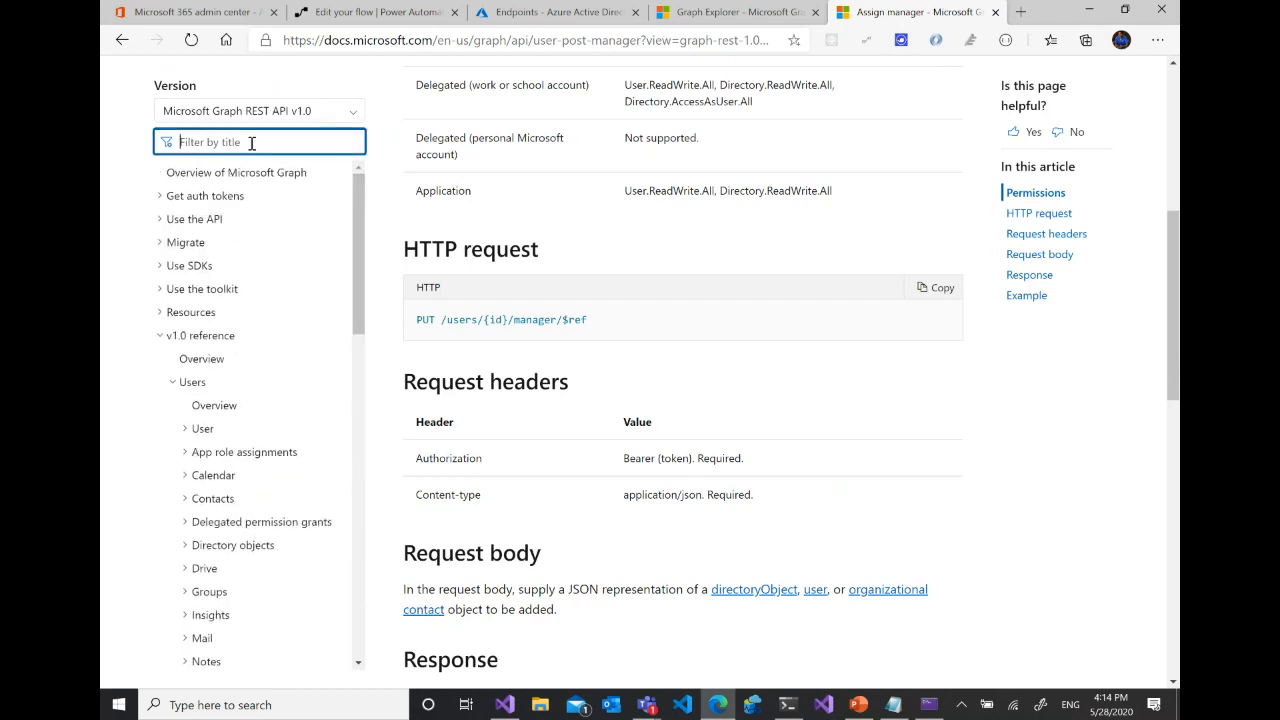
type("licen")
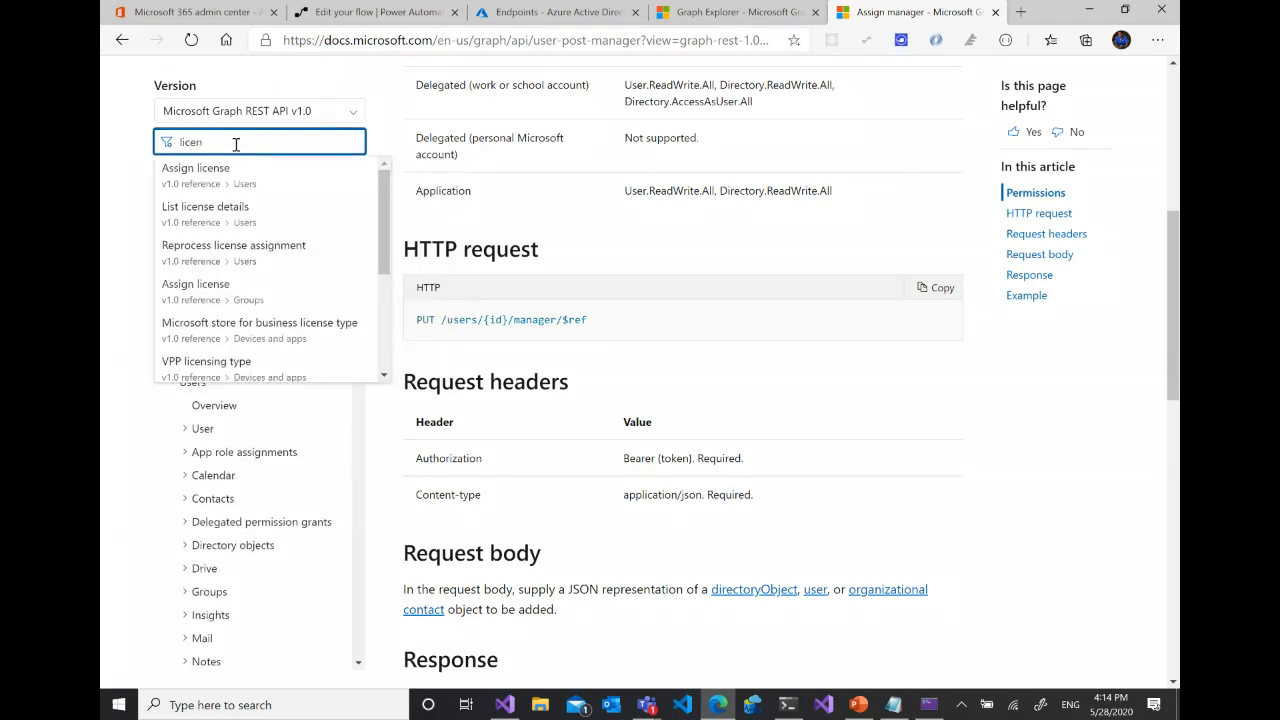
left_click(200, 170)
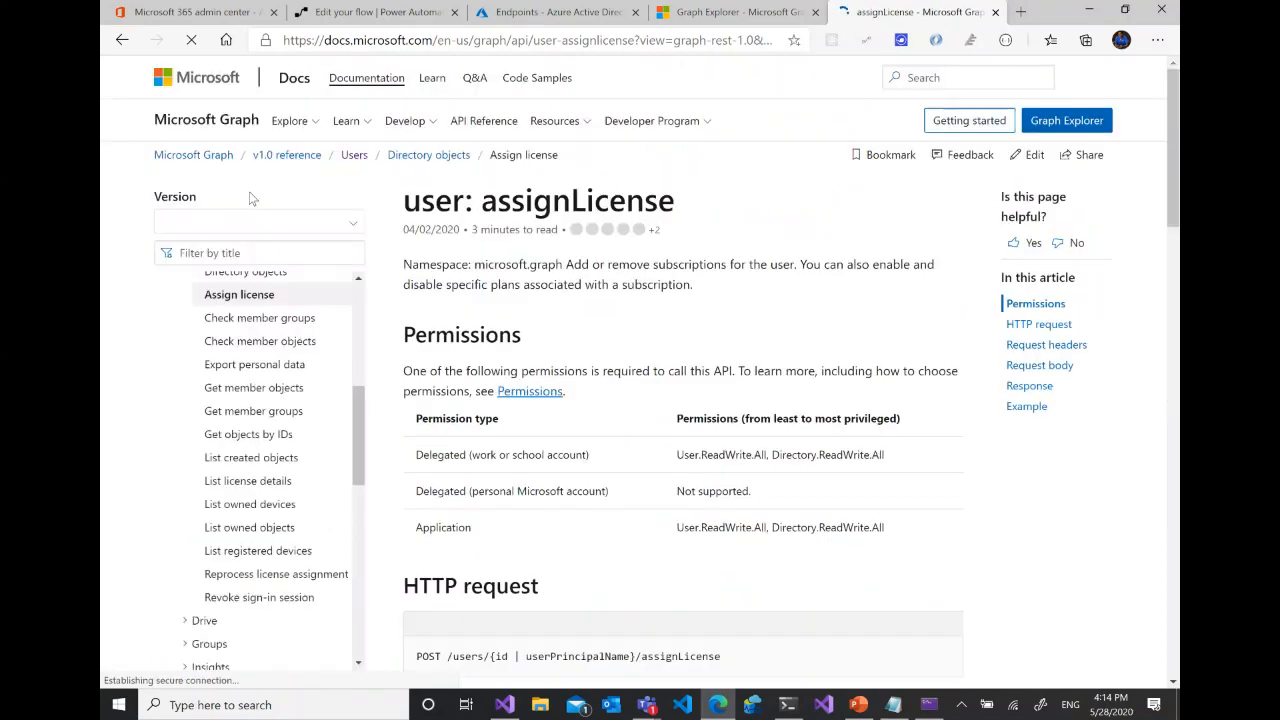
- Review the assignLicense reference from its permissions and HTTP request through the request body to the example request
scroll(700, 390, "down", 3)
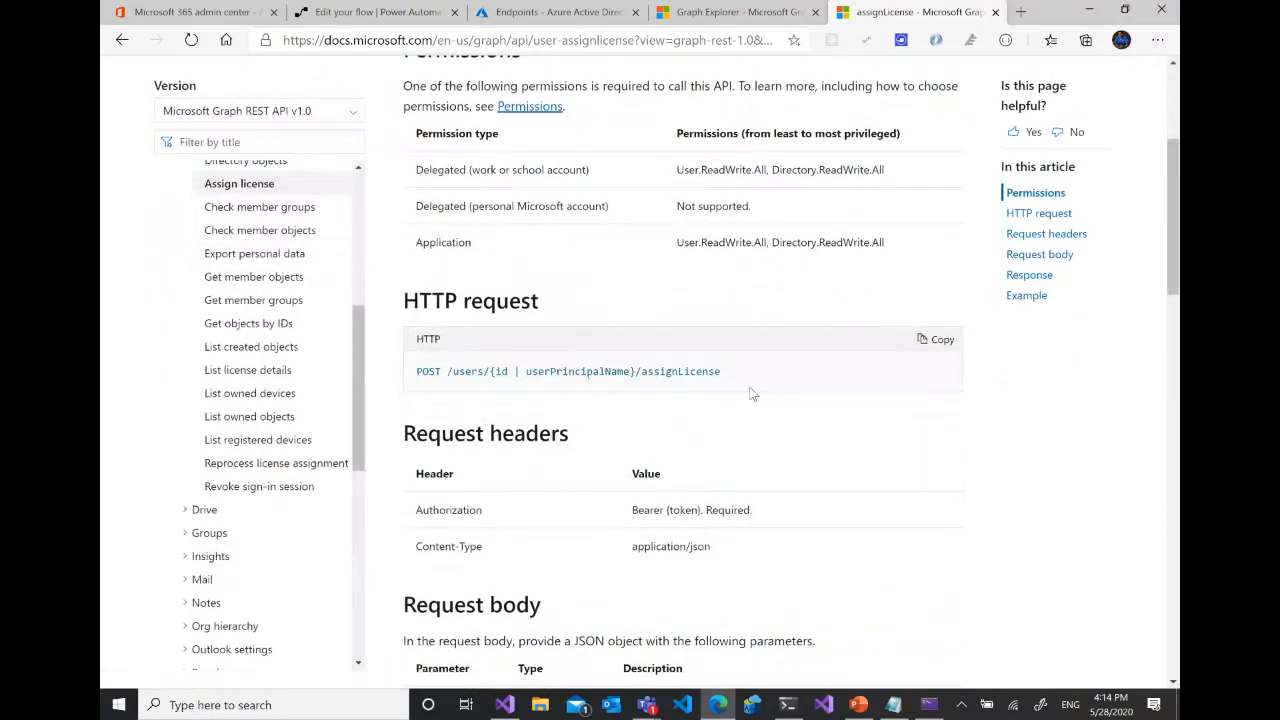
scroll(752, 393, "down", 3)
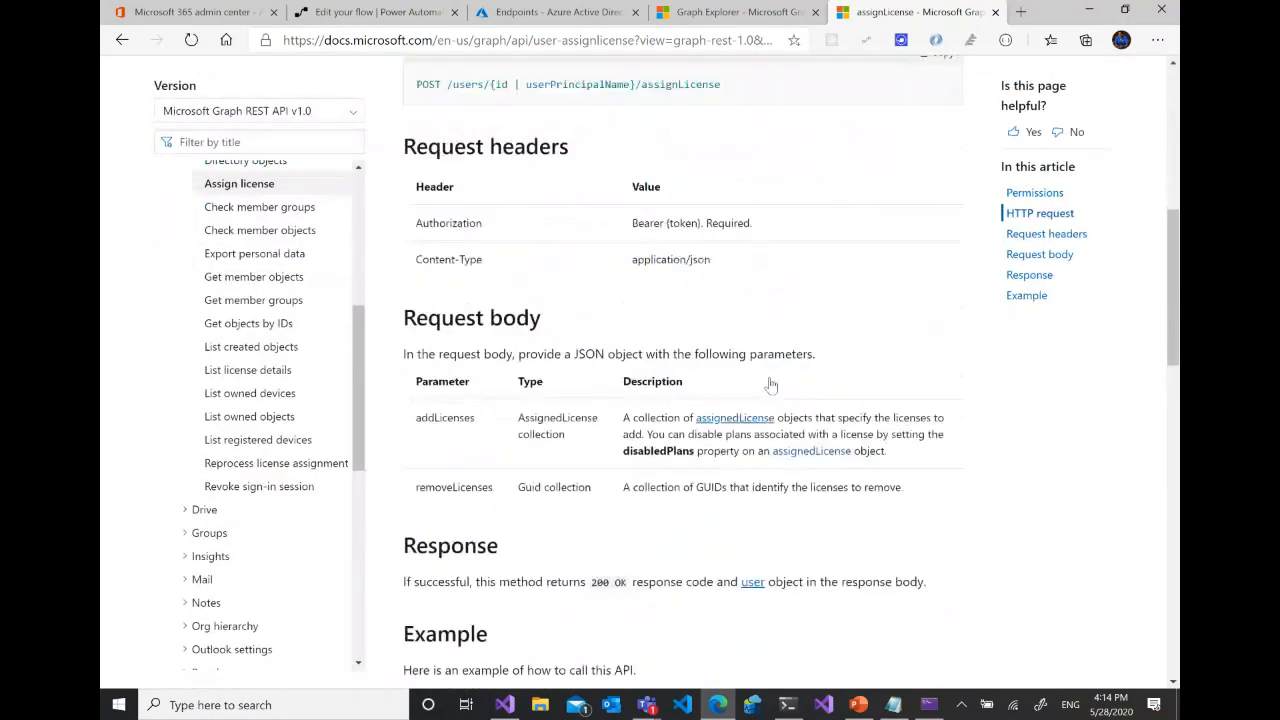
scroll(771, 384, "up", 1)
scroll(812, 366, "down", 4)
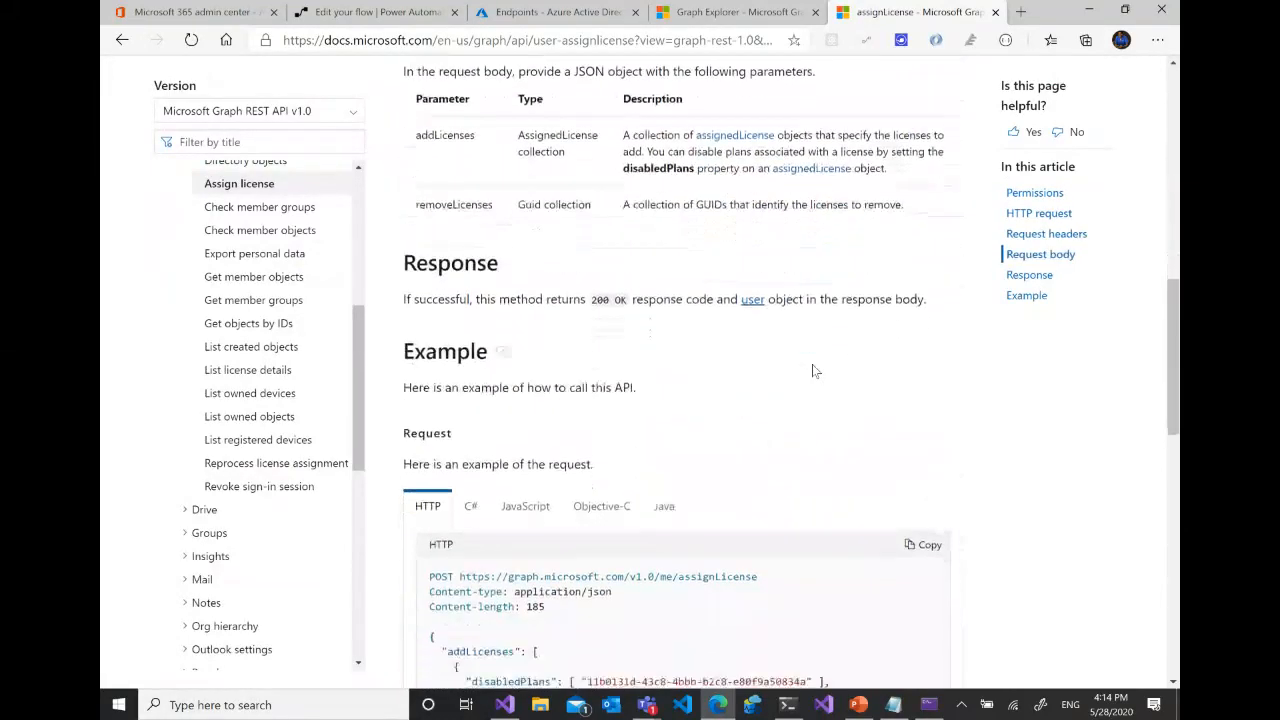
scroll(812, 371, "down", 1)
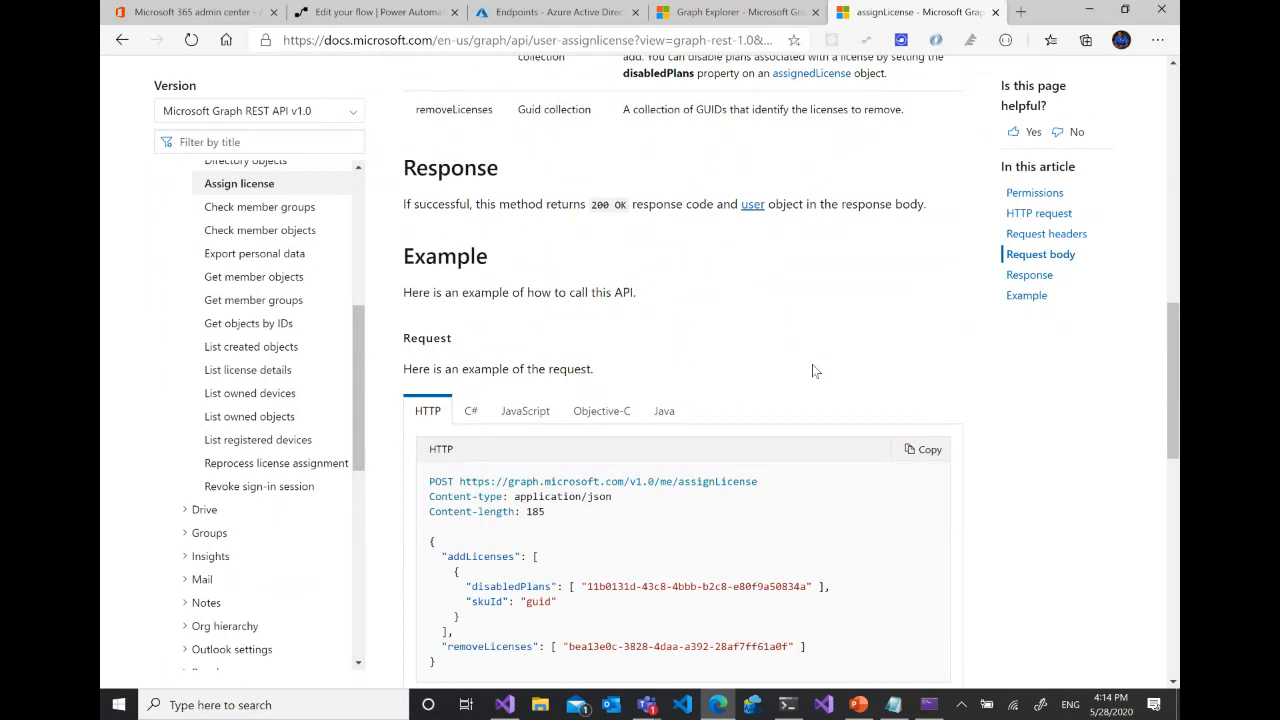
- Return to the Active users list in the Microsoft 365 admin center, and stop screen sharing in the Teams meeting
left_click(212, 19)
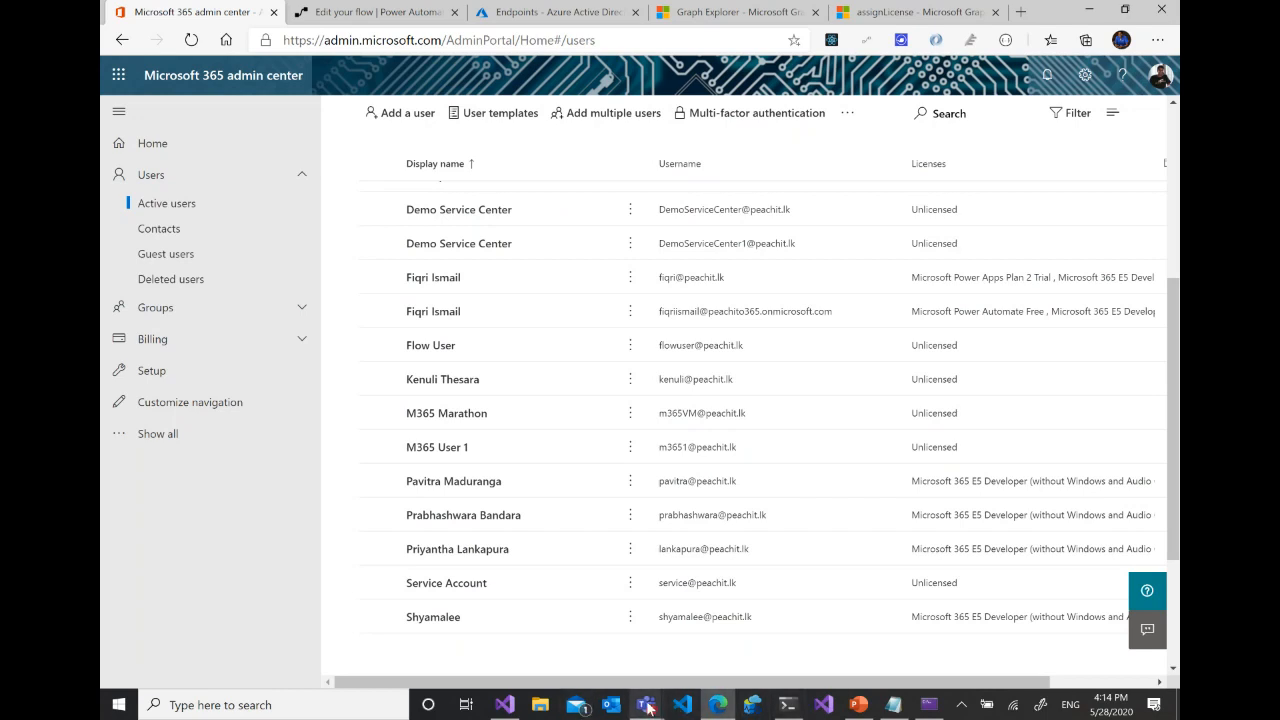
mouse_move(652, 708)
left_click(691, 606)
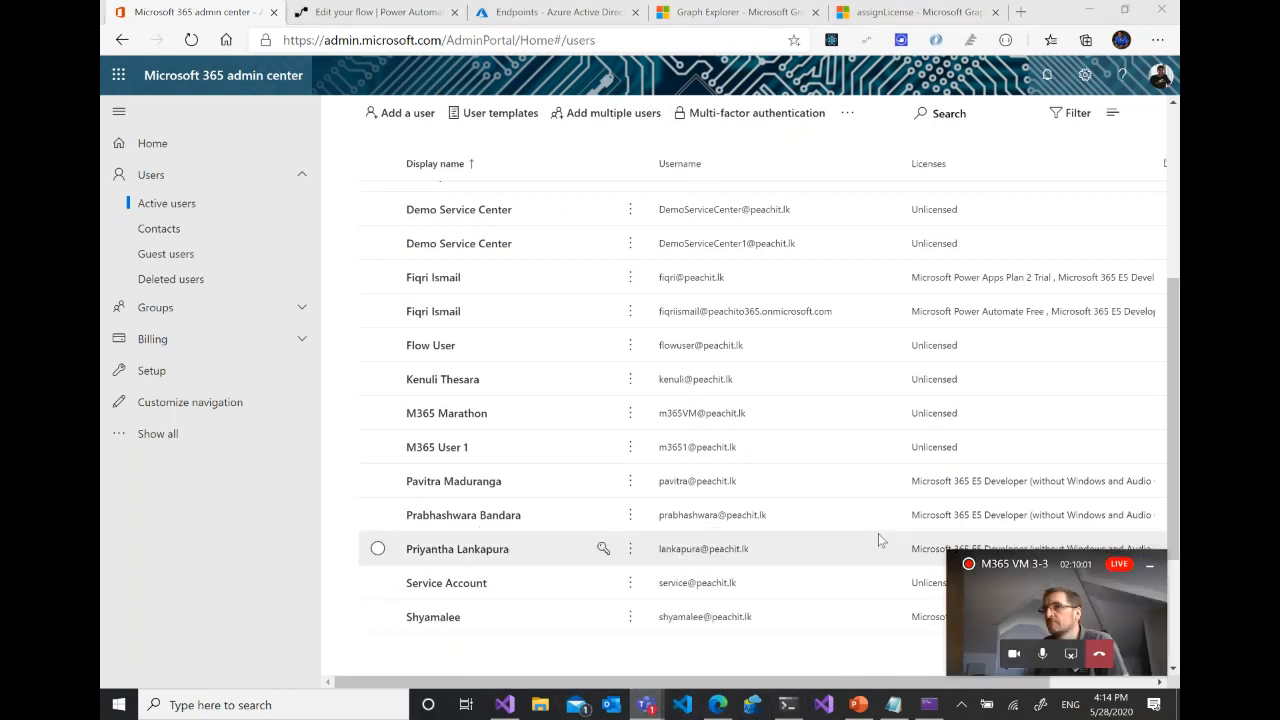
left_click(1071, 655)
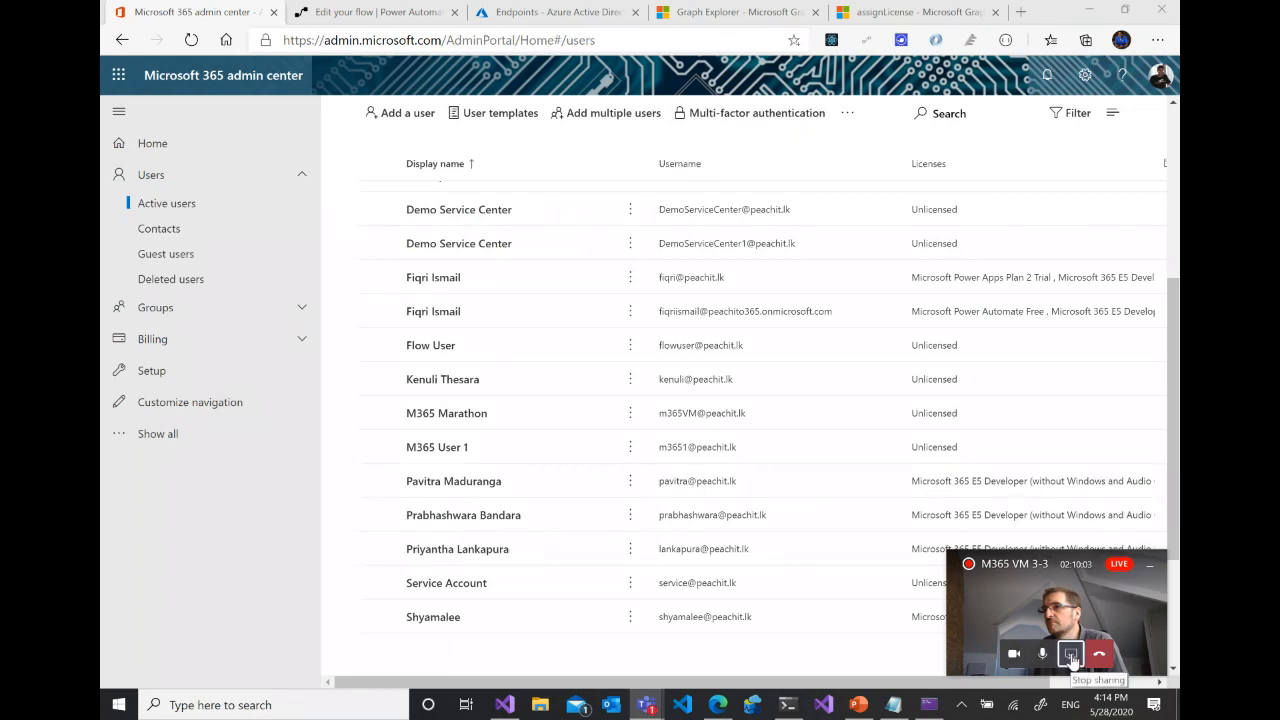